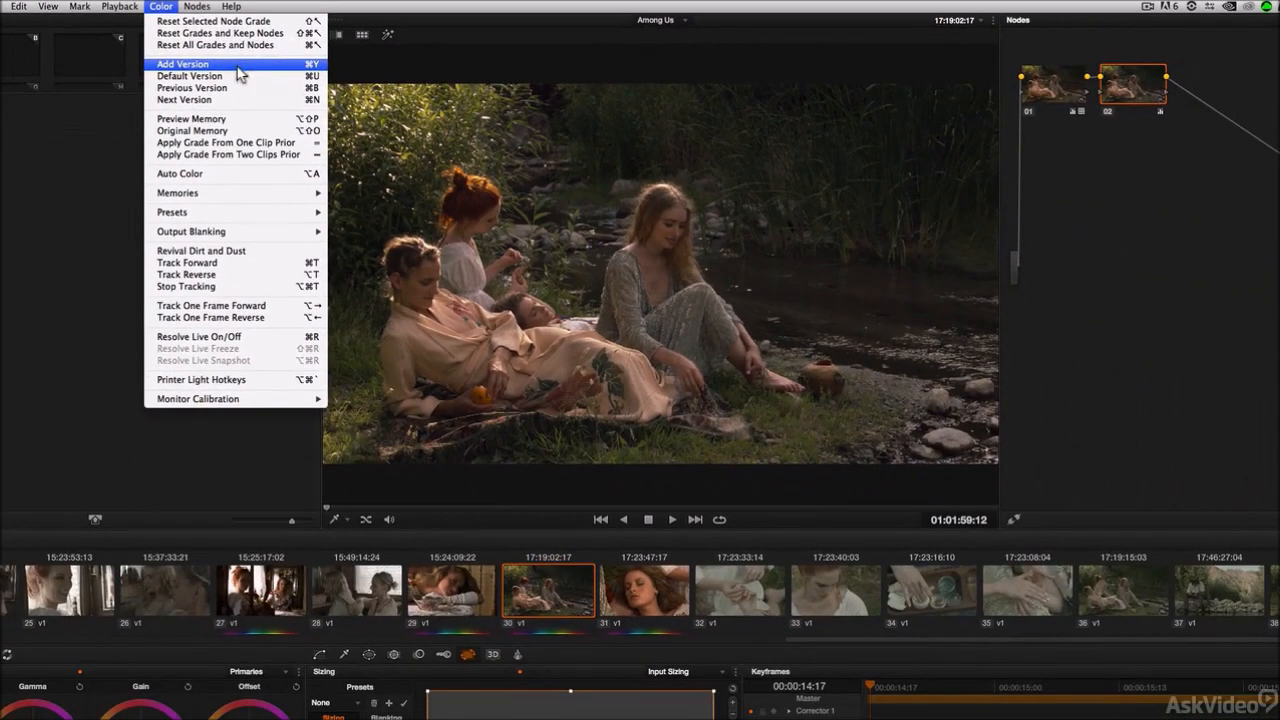
Step: Add a new grade version for the selected clip and append a serial node to the node tree
{"action": "left_click", "coordinate": [287, 101]}
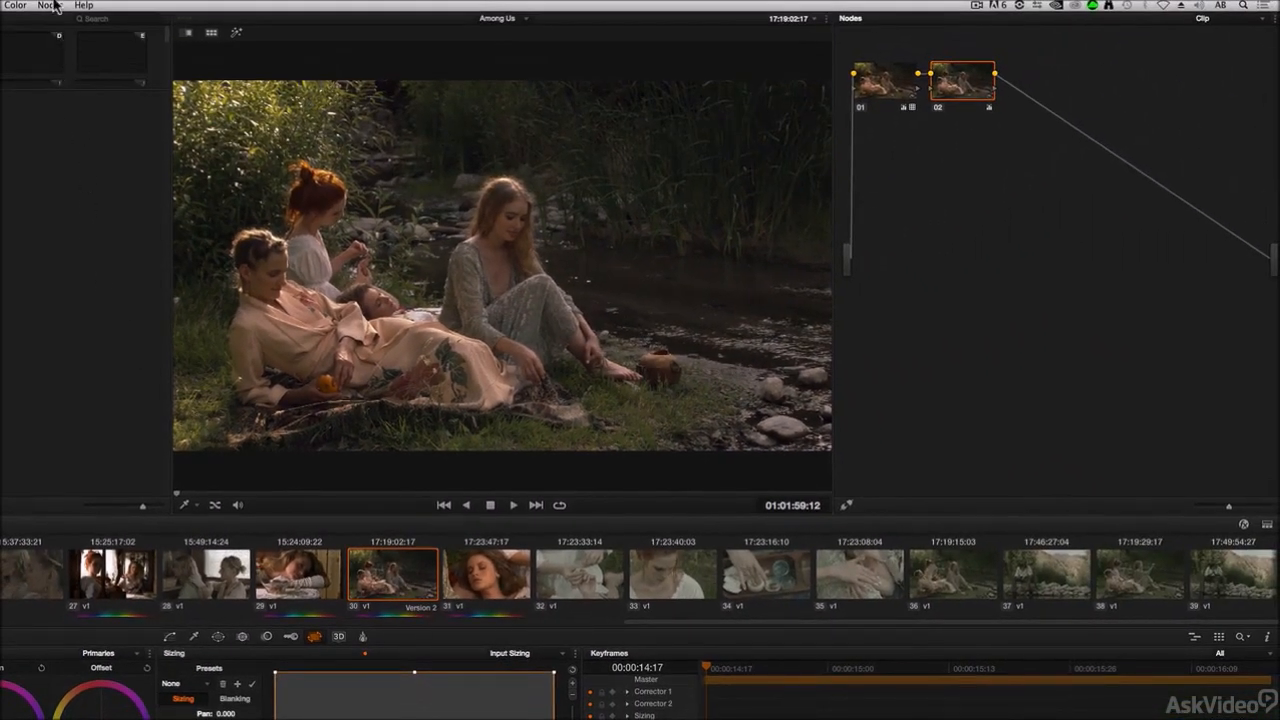
{"action": "left_click", "coordinate": [52, 6]}
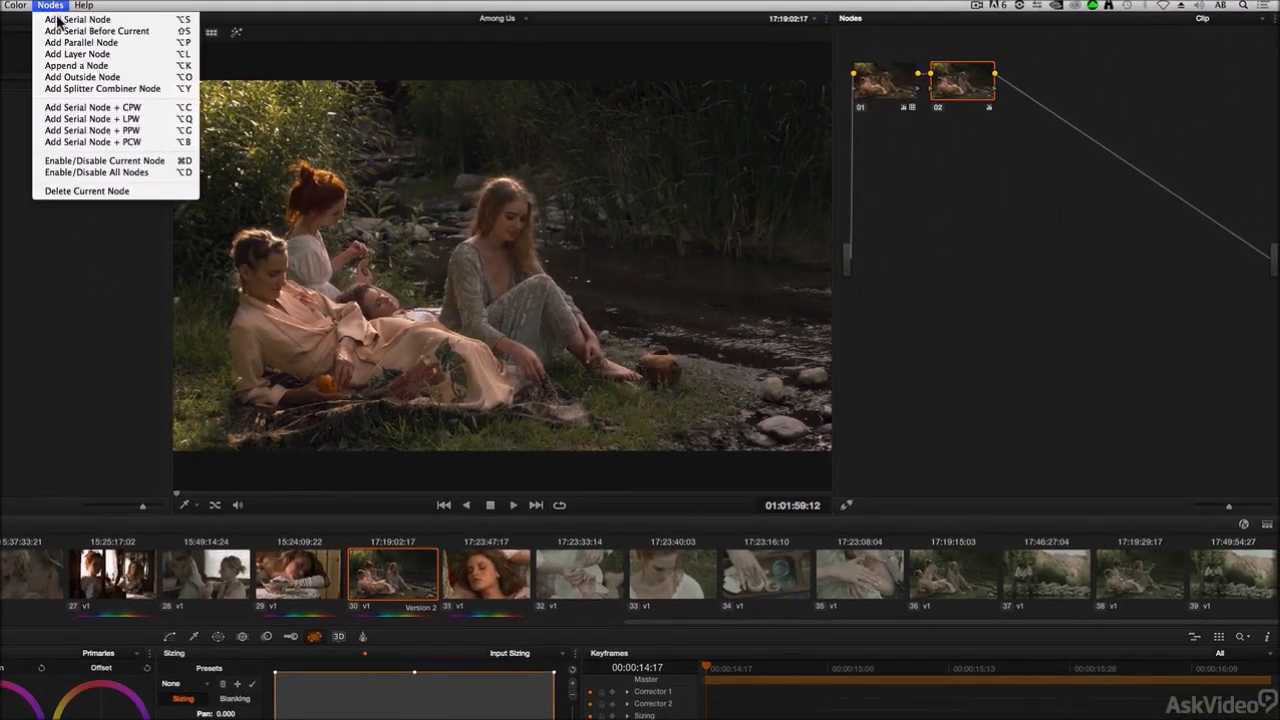
{"action": "left_click", "coordinate": [60, 20]}
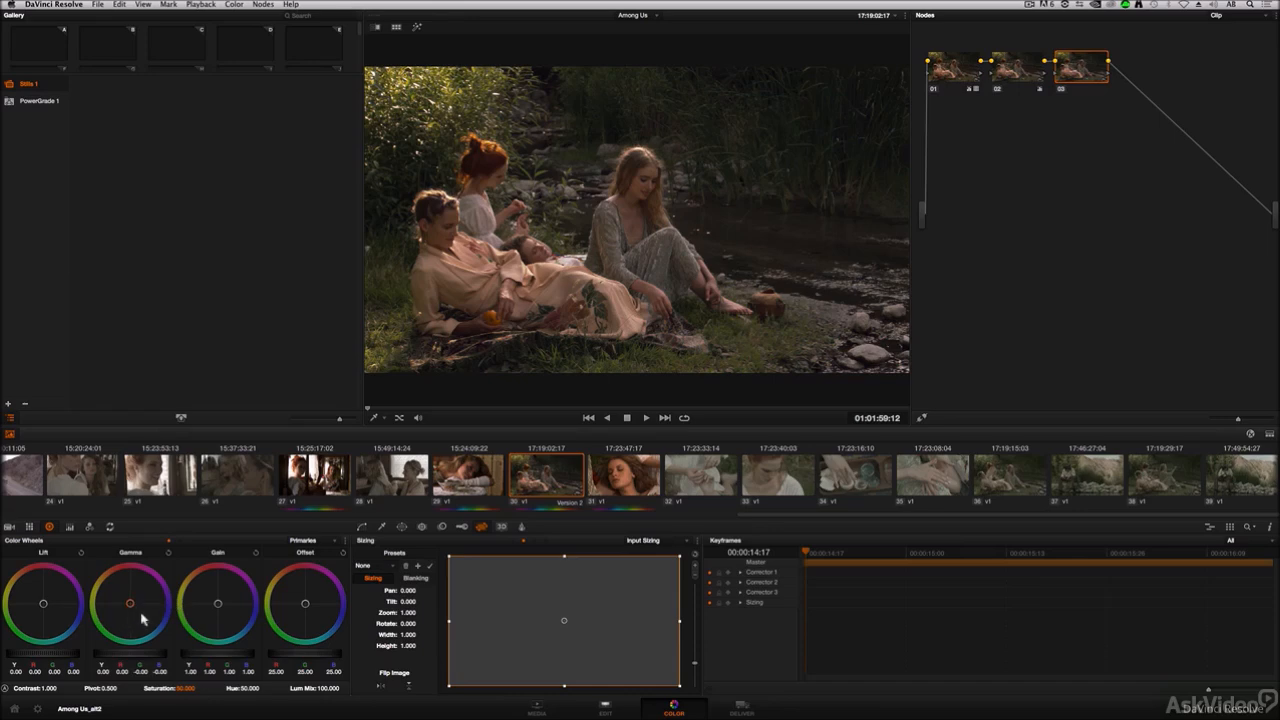
Step: Push the gamma and gain color wheels slightly toward warm orange tones
{"action": "left_click_drag", "start_coordinate": [130, 603], "coordinate": [125, 599]}
{"action": "left_click_drag", "start_coordinate": [220, 606], "coordinate": [215, 610]}
Step: Append another serial node and enable a circular power window on it
{"action": "left_click", "coordinate": [268, 5]}
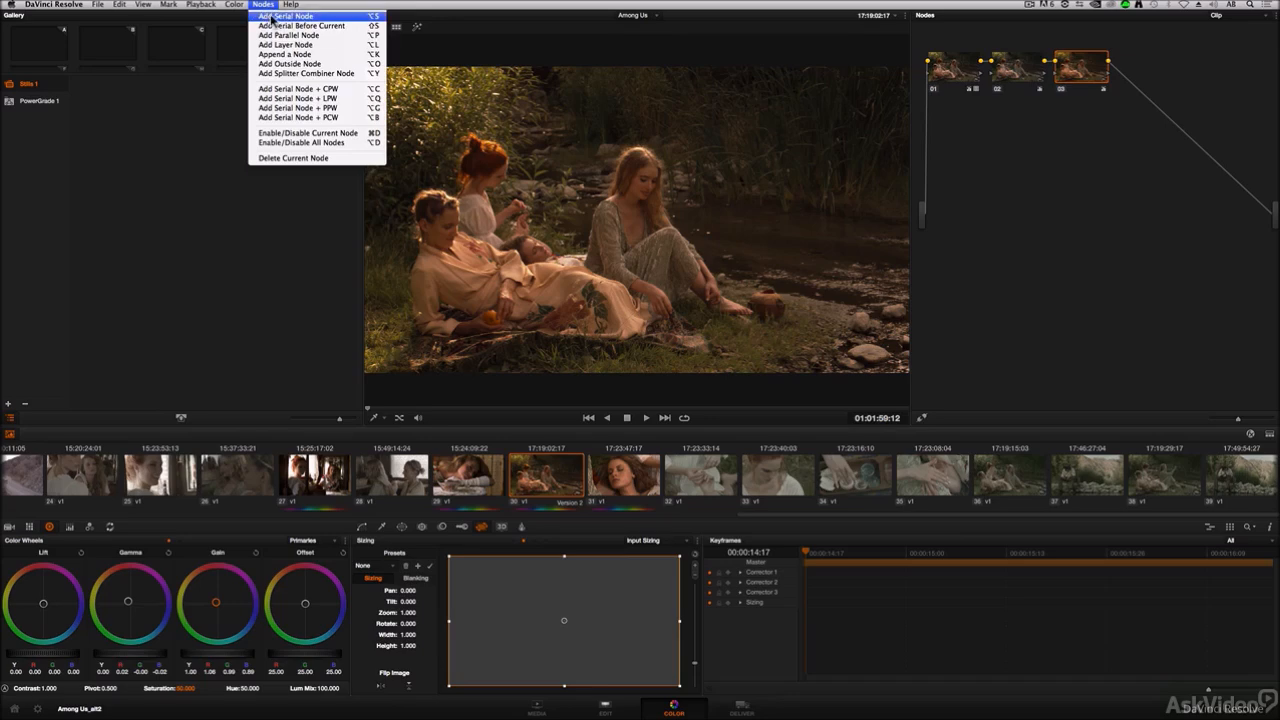
{"action": "left_click", "coordinate": [274, 18]}
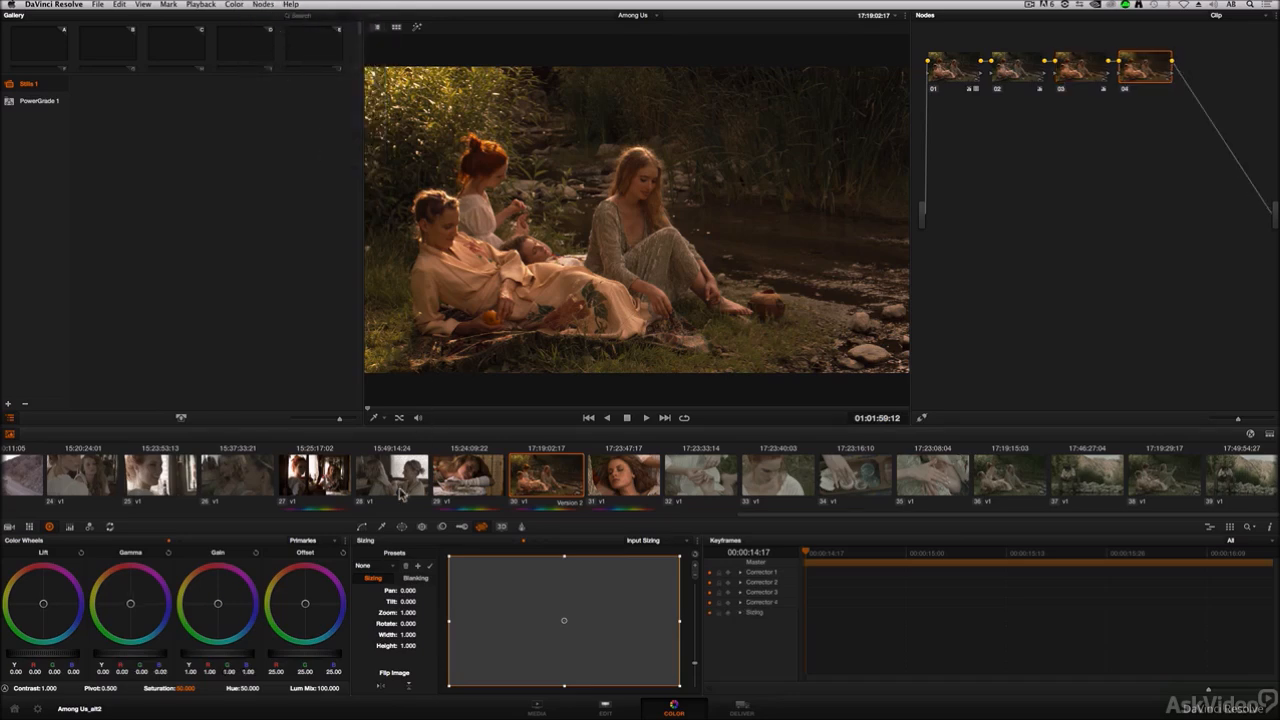
{"action": "left_click", "coordinate": [401, 527]}
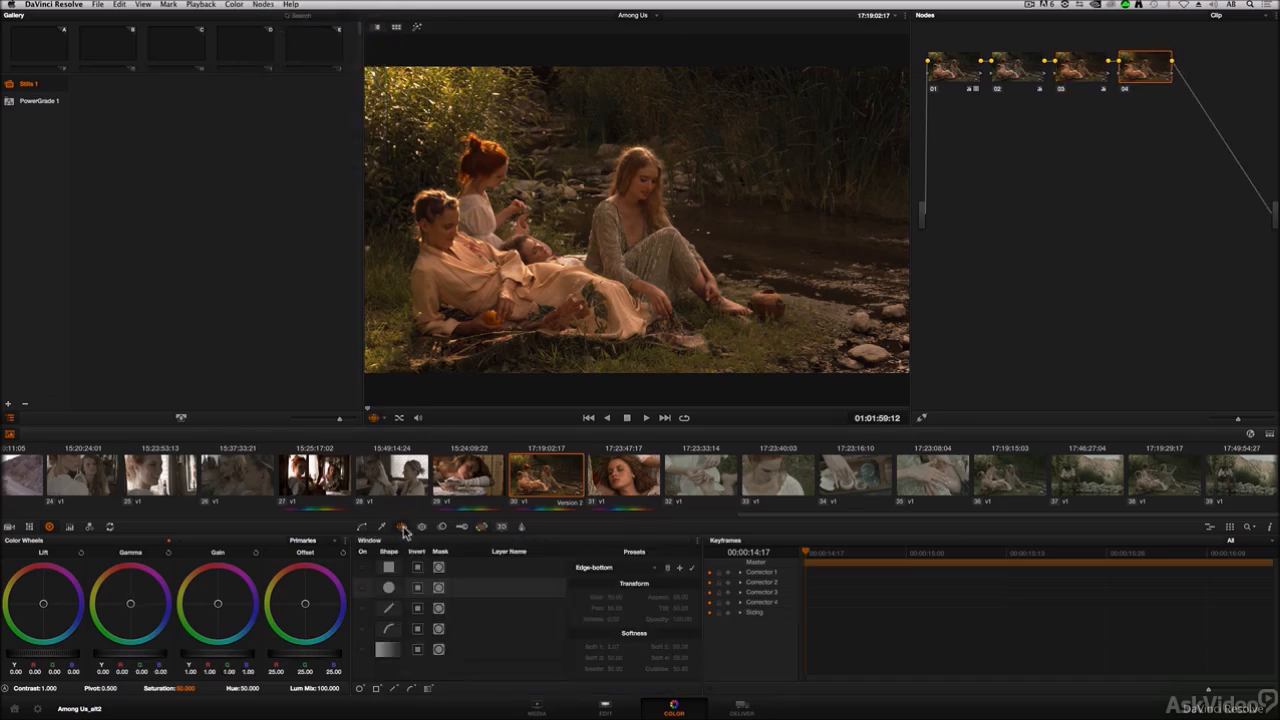
{"action": "left_click", "coordinate": [363, 587]}
{"action": "scroll", "coordinate": [690, 320], "scroll_direction": "down", "scroll_amount": 2}
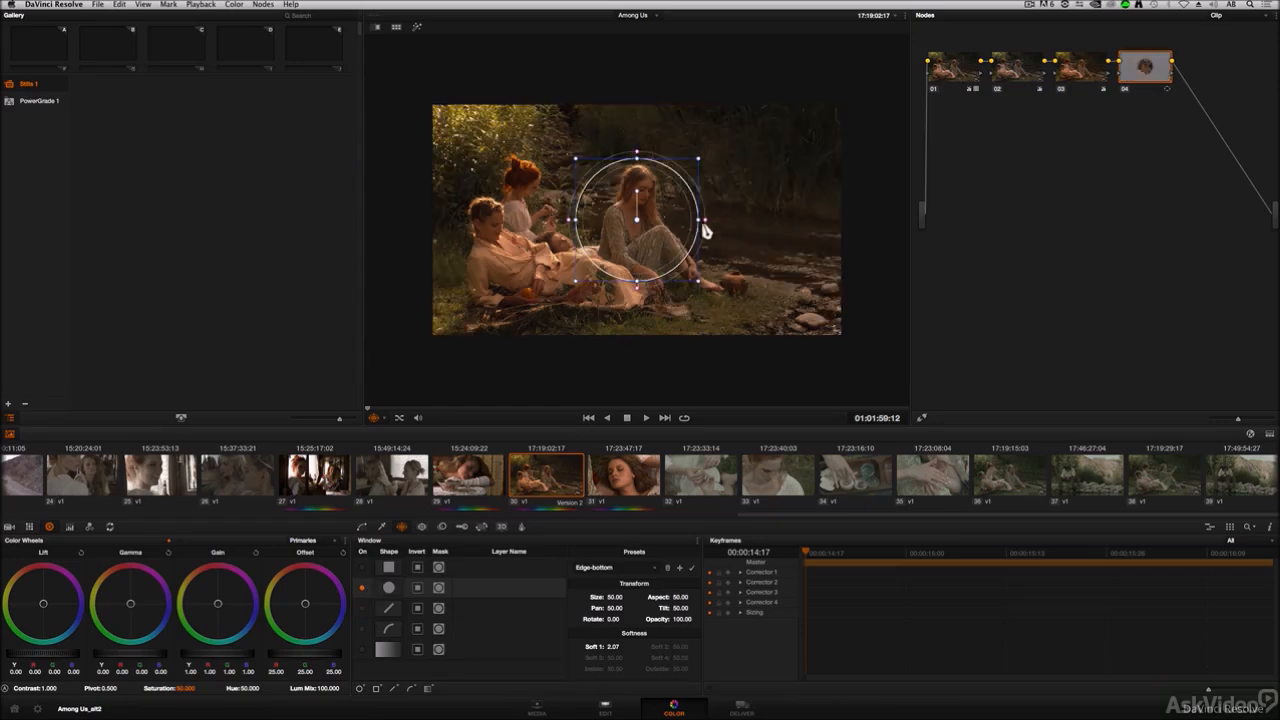
Step: Enlarge the circular window around the seated women and invert it
{"action": "left_click_drag", "start_coordinate": [704, 222], "coordinate": [840, 220]}
{"action": "left_click_drag", "start_coordinate": [637, 288], "coordinate": [646, 381]}
{"action": "left_click", "coordinate": [418, 587]}
Step: Lower the gain master to darken the area outside the window as a vignette
{"action": "left_click", "coordinate": [363, 527]}
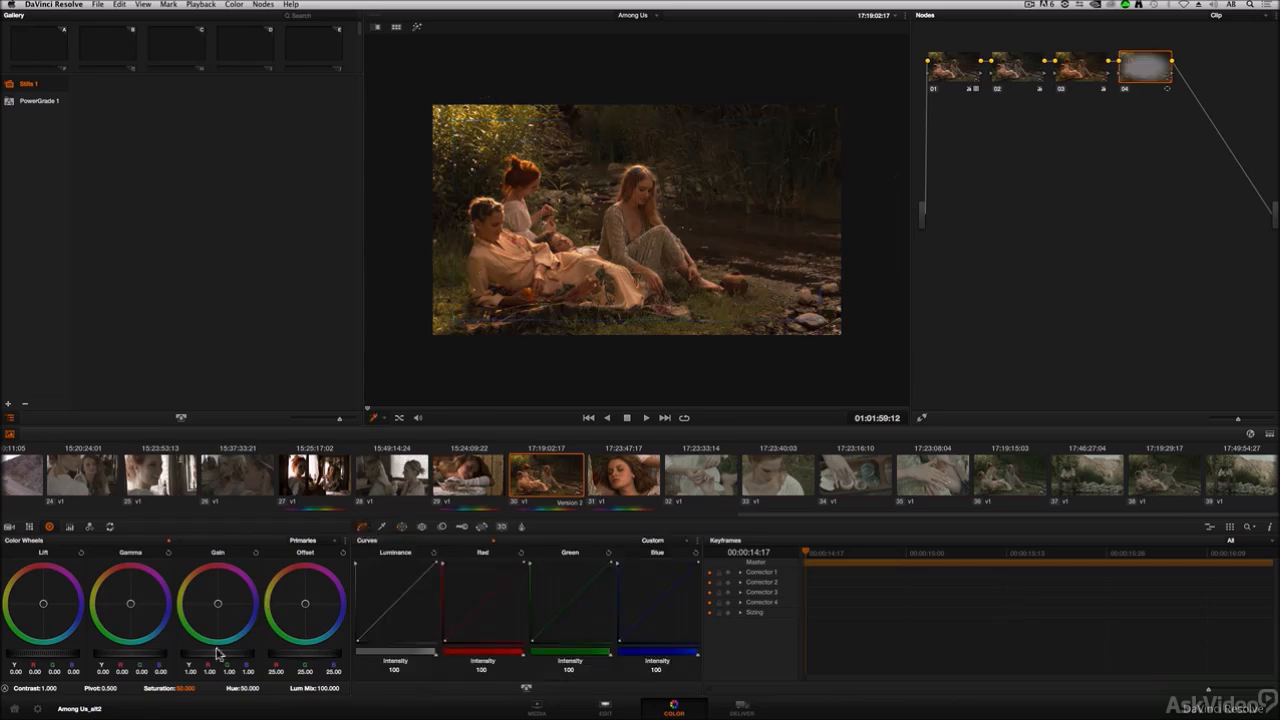
{"action": "left_click_drag", "start_coordinate": [220, 656], "coordinate": [87, 649]}
{"action": "left_click_drag", "start_coordinate": [233, 652], "coordinate": [227, 653]}
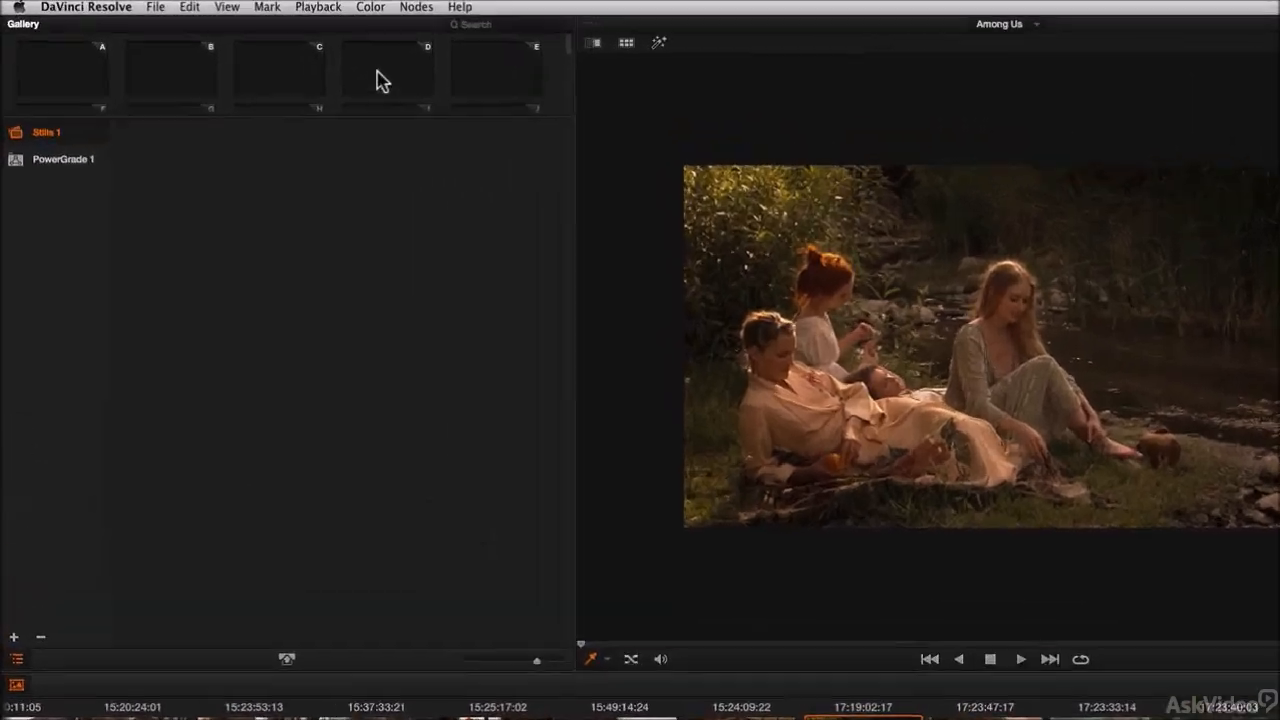
Step: Add a third grade version for the clip and append a serial node
{"action": "left_click", "coordinate": [234, 4]}
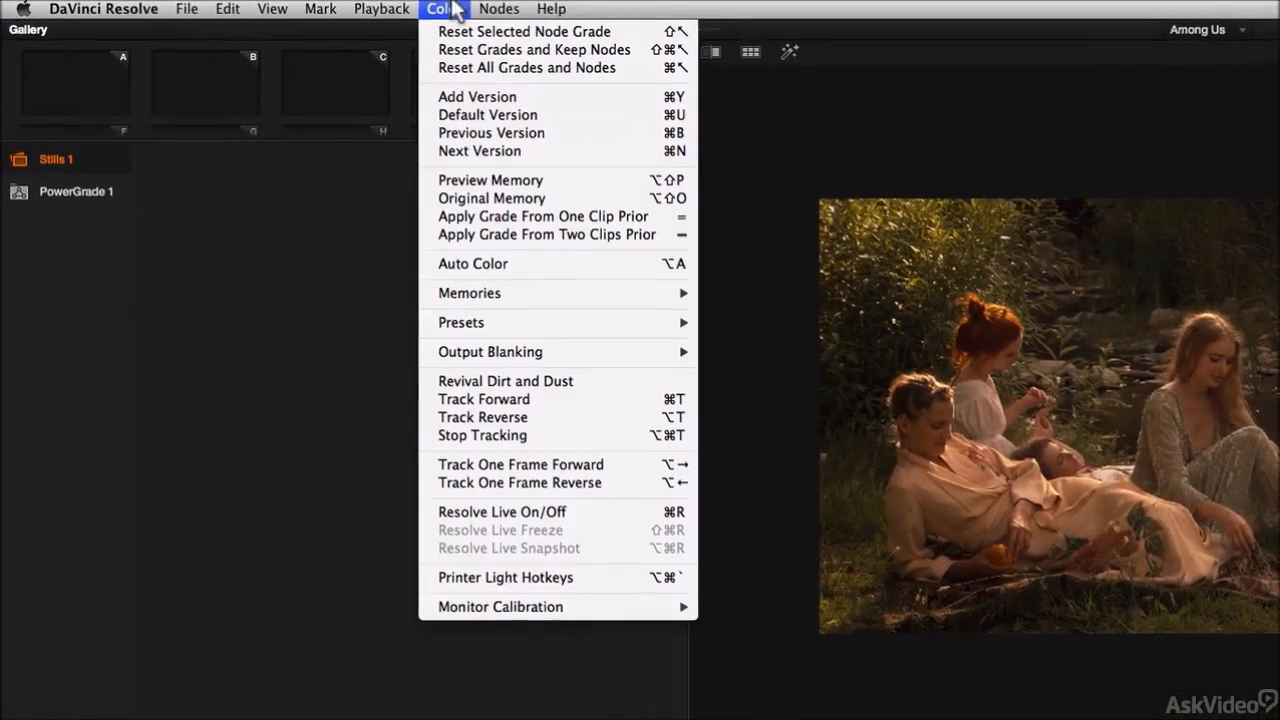
{"action": "left_click", "coordinate": [459, 97]}
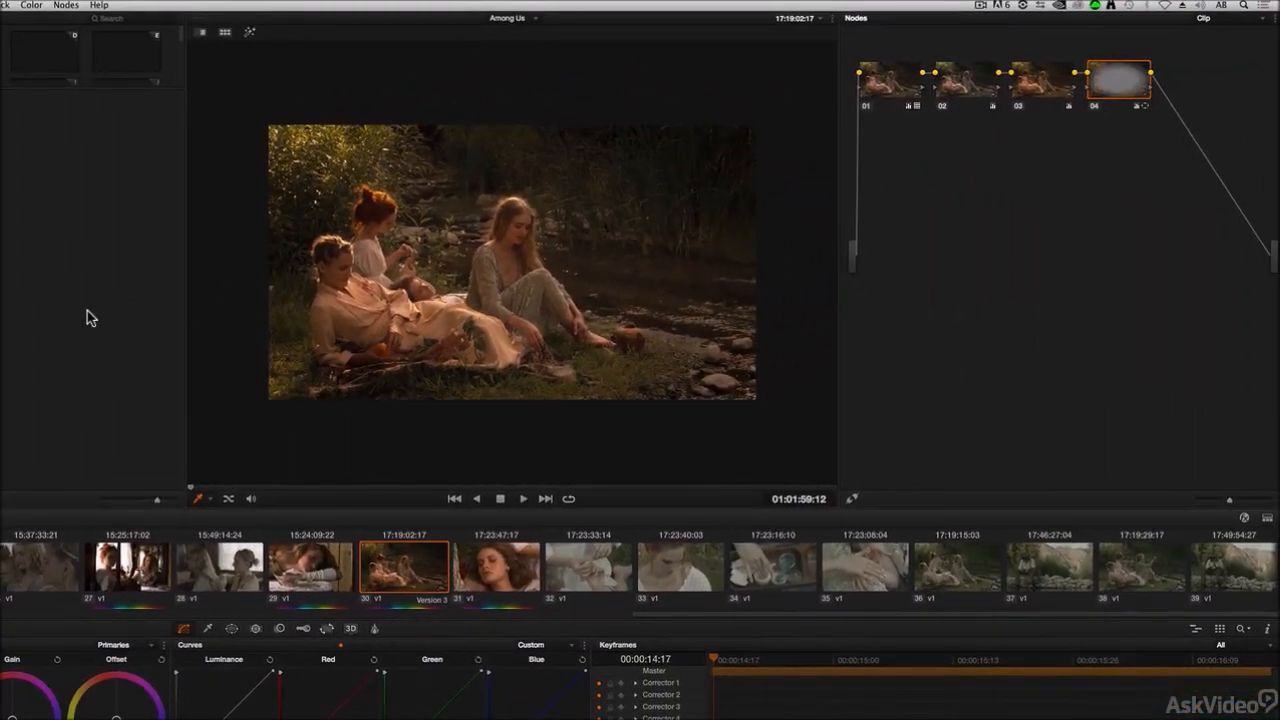
{"action": "left_click", "coordinate": [65, 7]}
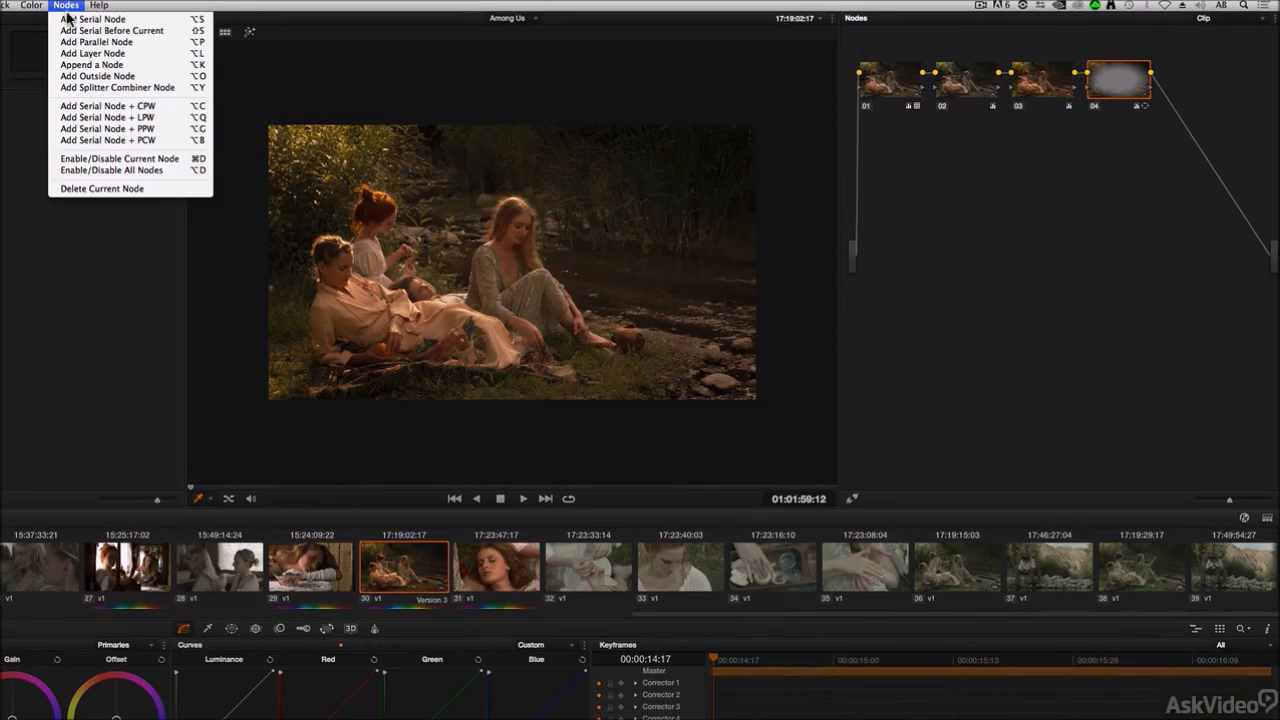
{"action": "left_click", "coordinate": [70, 19]}
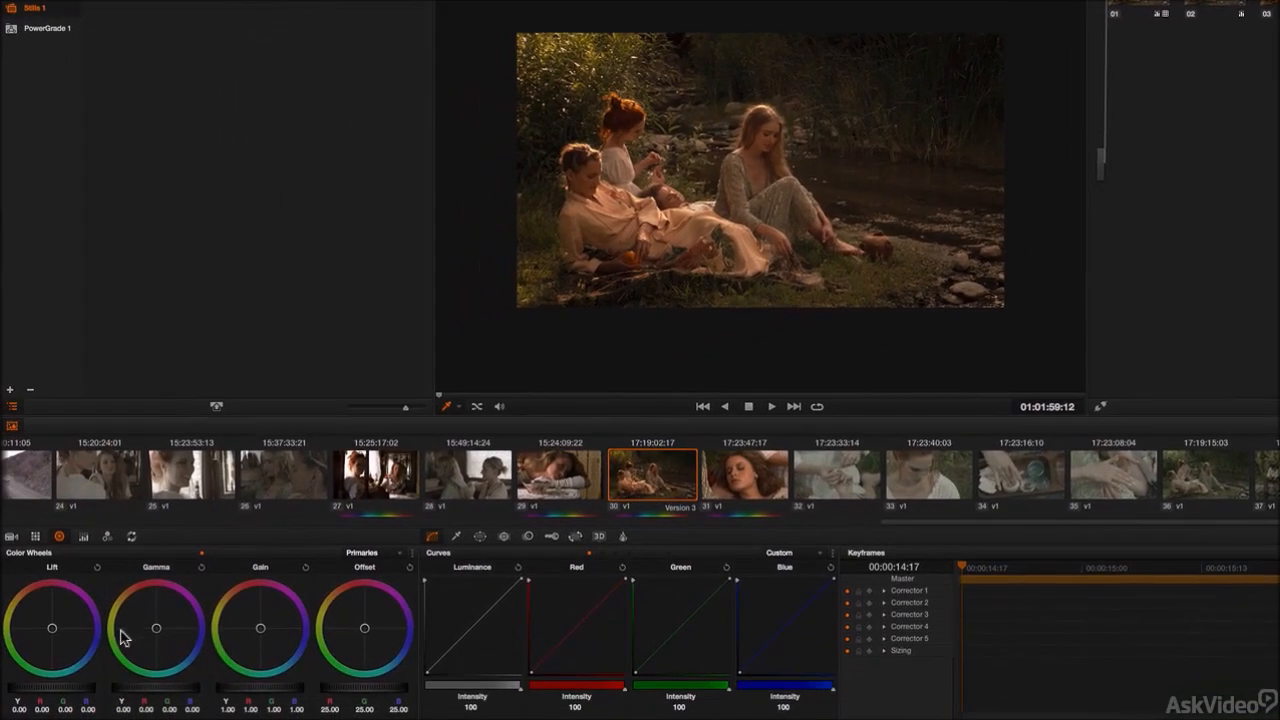
Step: Grade the new node for a higher-contrast look using the primary wheel controls
{"action": "mouse_move", "coordinate": [80, 691]}
{"action": "left_mouse_down"}
{"action": "mouse_move", "coordinate": [12, 688]}
{"action": "mouse_move", "coordinate": [76, 694]}
{"action": "left_mouse_up"}
{"action": "left_click_drag", "start_coordinate": [261, 692], "coordinate": [484, 669]}
{"action": "mouse_move", "coordinate": [283, 692]}
{"action": "left_mouse_down"}
{"action": "mouse_move", "coordinate": [234, 686]}
{"action": "mouse_move", "coordinate": [323, 689]}
{"action": "mouse_move", "coordinate": [251, 686]}
{"action": "mouse_move", "coordinate": [317, 686]}
{"action": "mouse_move", "coordinate": [251, 689]}
{"action": "mouse_move", "coordinate": [298, 690]}
{"action": "mouse_move", "coordinate": [278, 702]}
{"action": "left_mouse_up"}
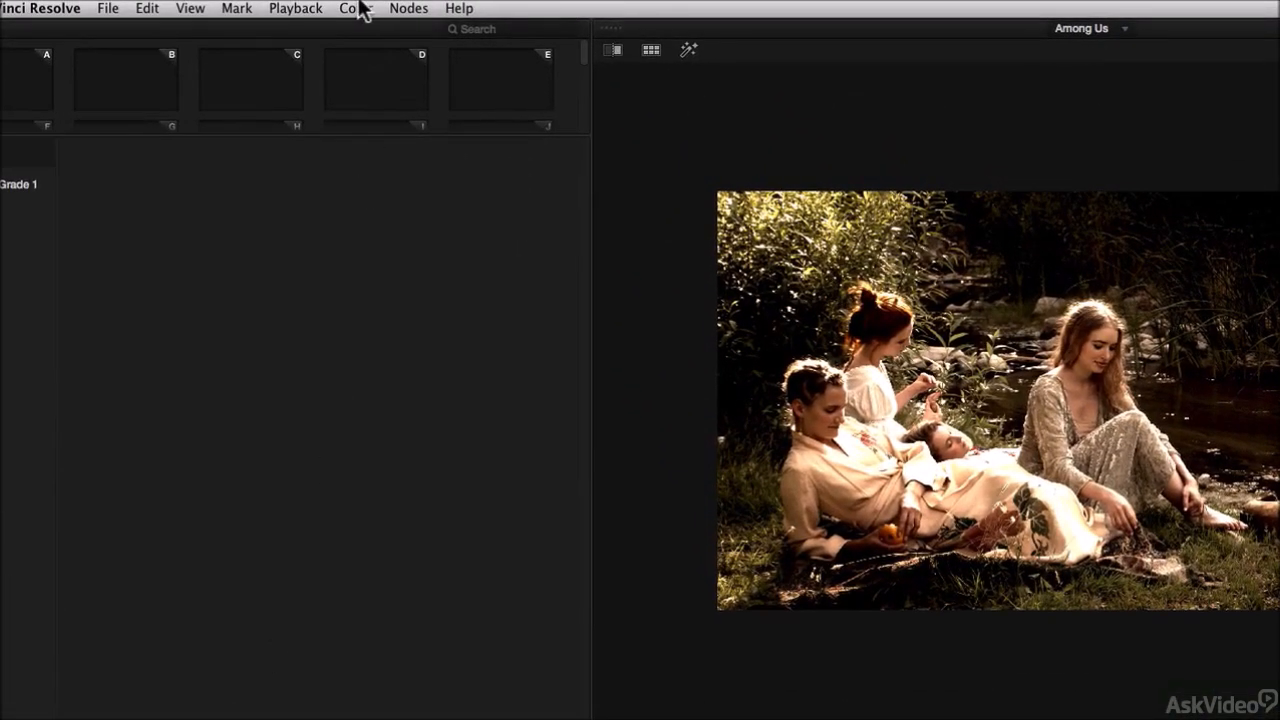
Step: Cycle through the clip's grade versions with Previous Version and Next Version to compare them
{"action": "left_click", "coordinate": [360, 8]}
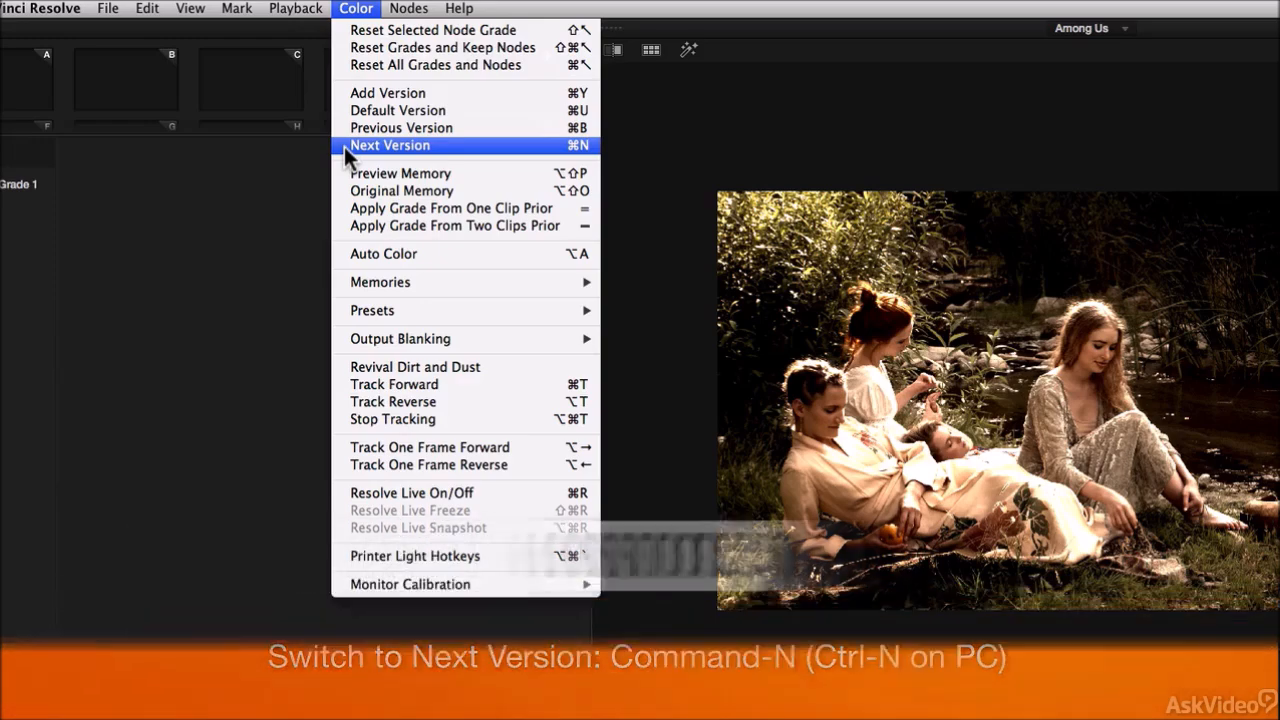
{"action": "left_click", "coordinate": [265, 266]}
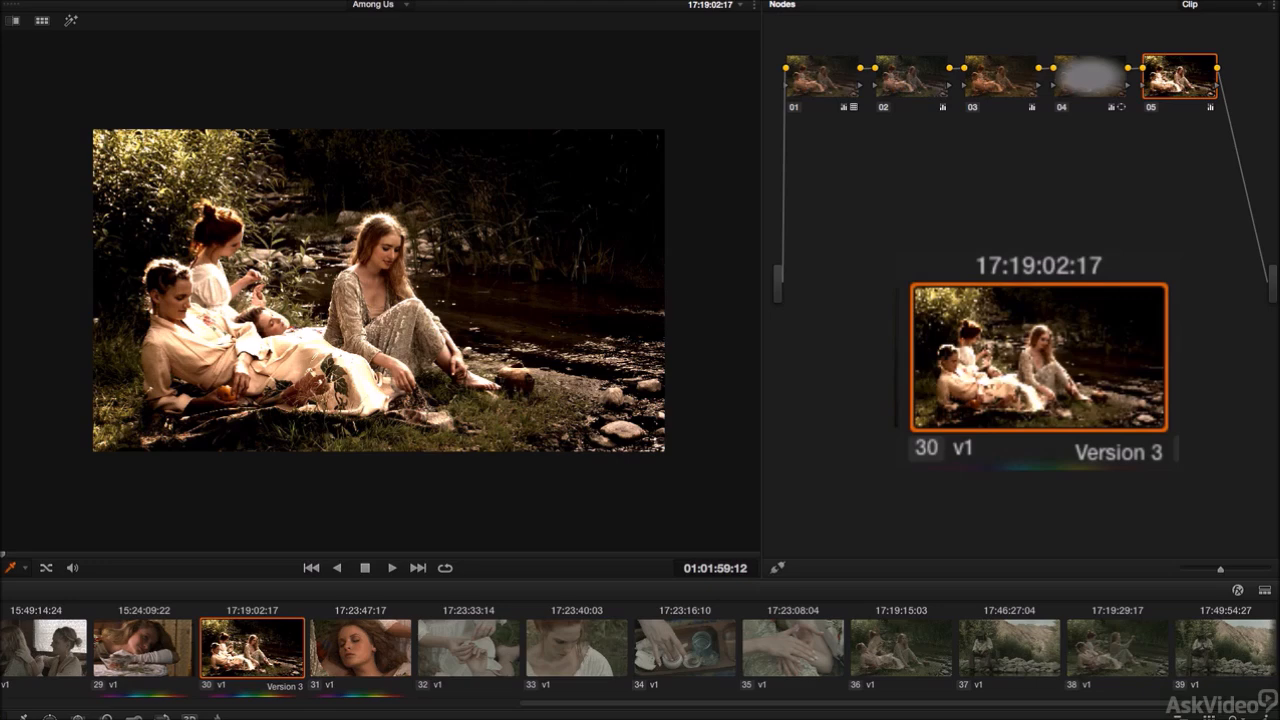
{"action": "key", "text": "super+b"}
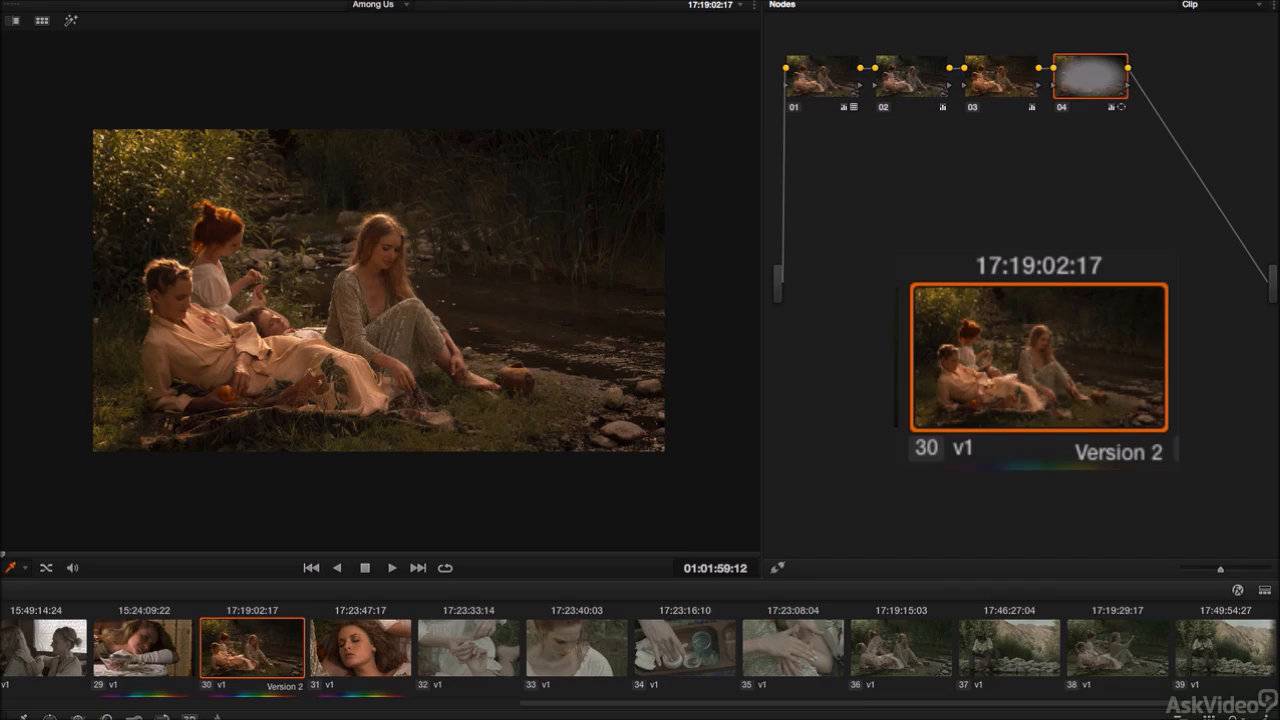
{"action": "key", "text": "super+b"}
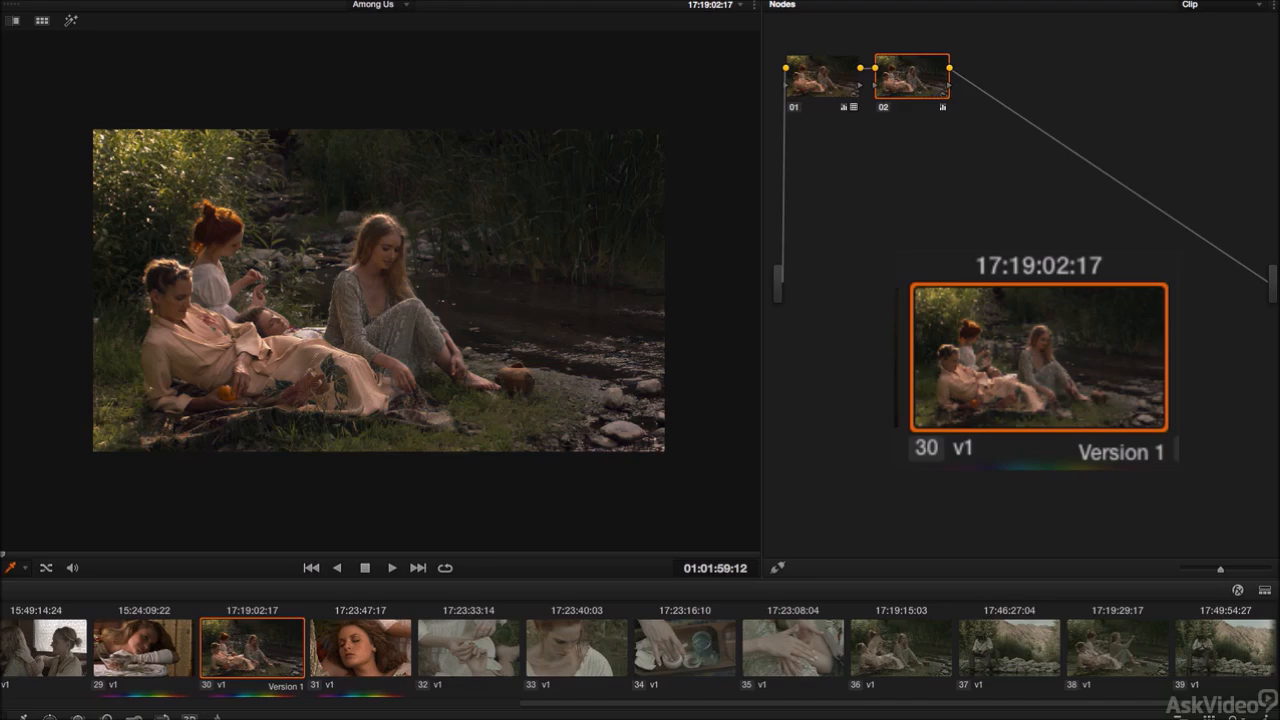
{"action": "key", "text": "super+n"}
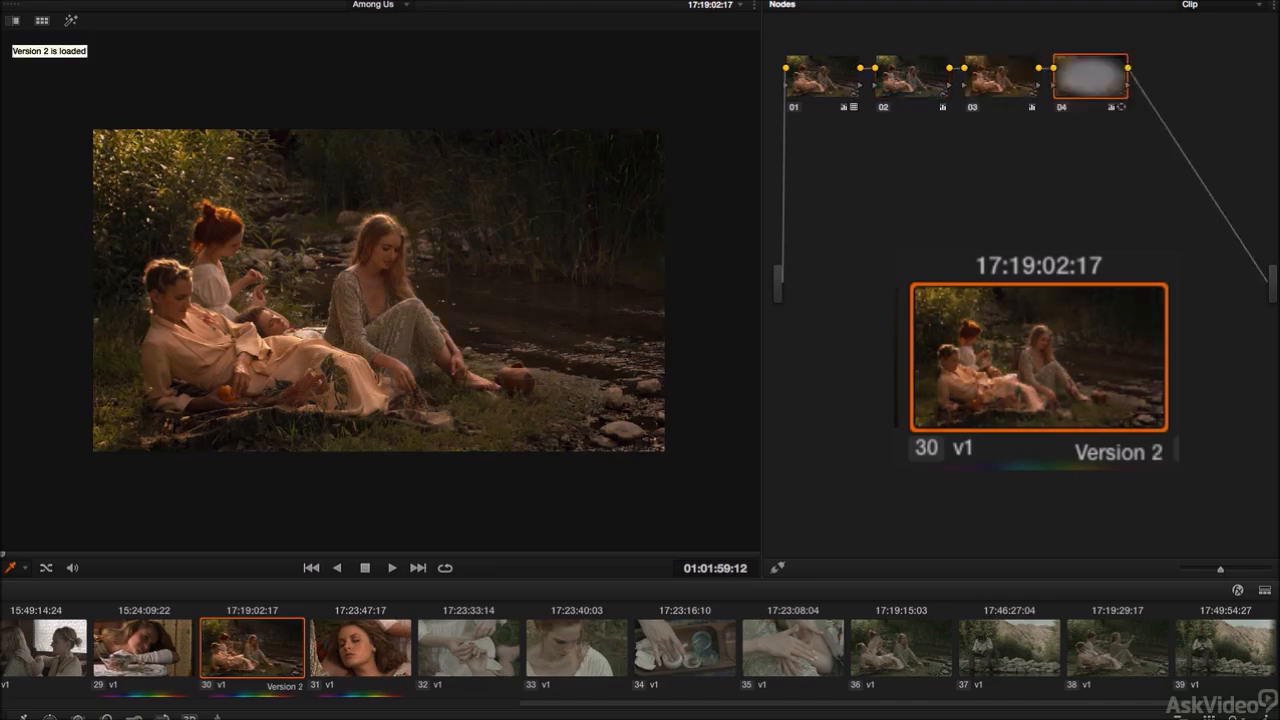
{"action": "key", "text": "super+n"}
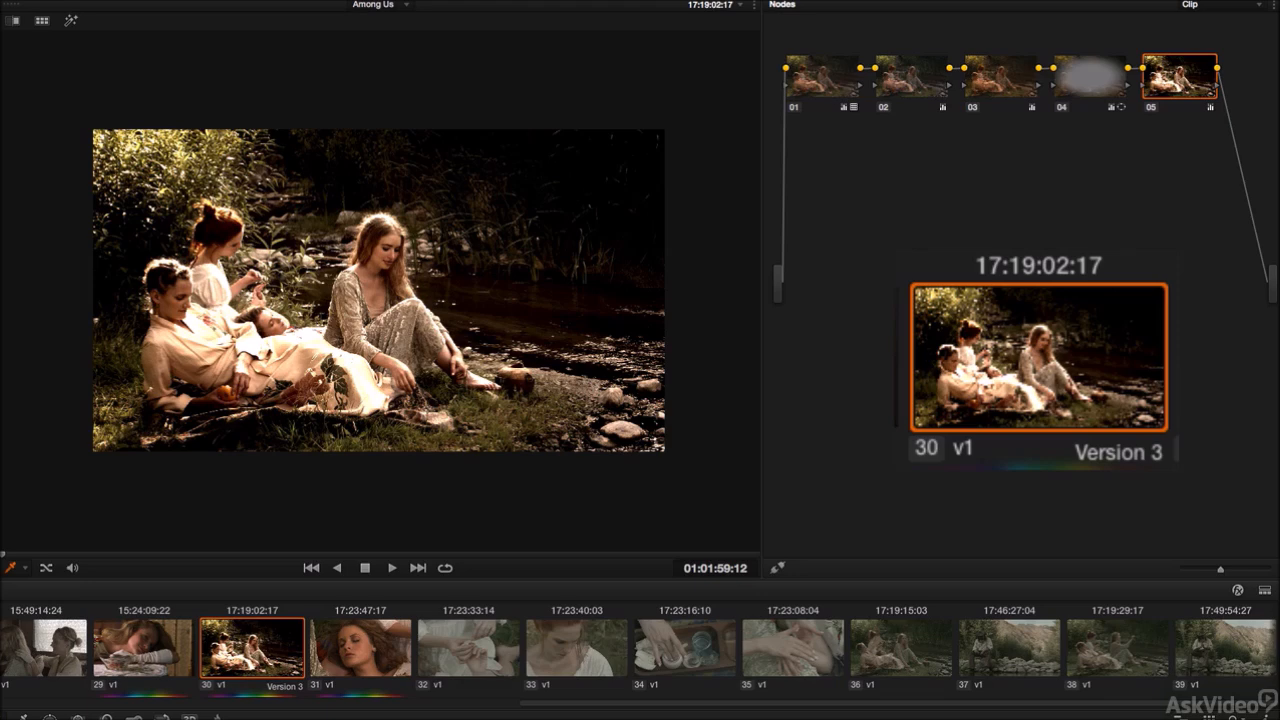
{"action": "key", "text": "super+n"}
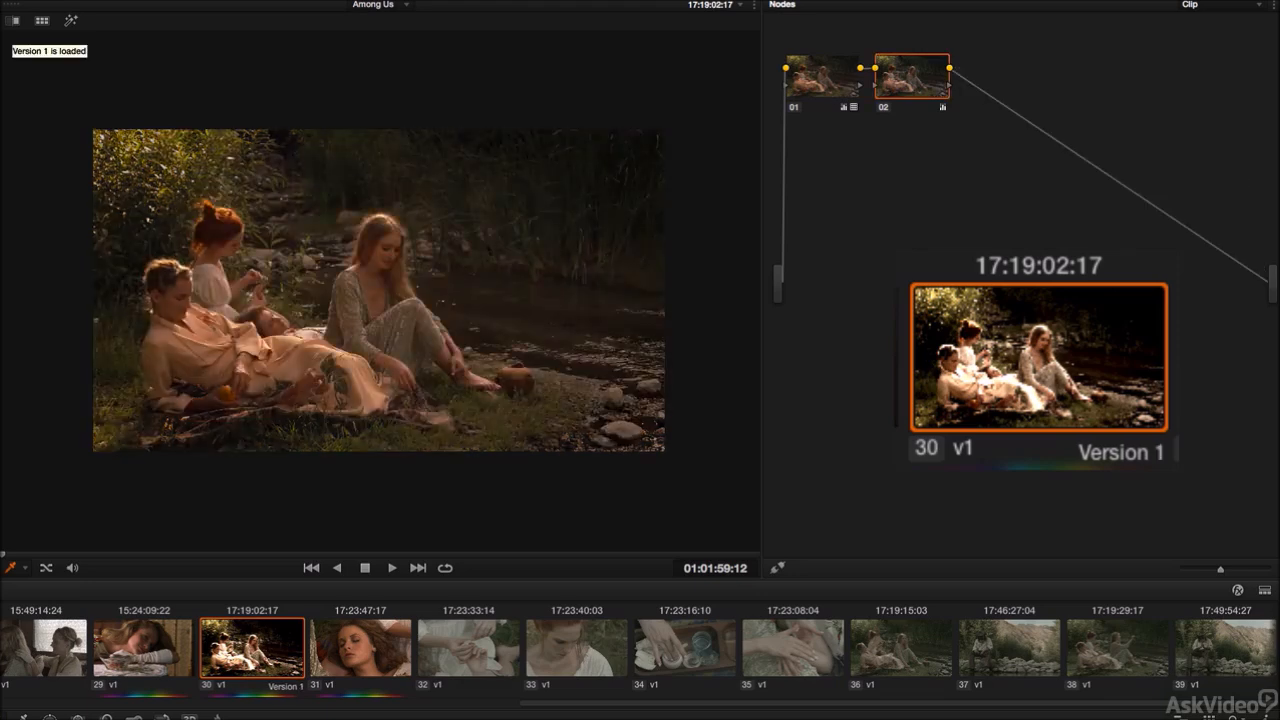
{"action": "key", "text": "super+n"}
{"action": "key", "text": "super+n"}
{"action": "key", "text": "super+n"}
{"action": "key", "text": "super+n"}
{"action": "key", "text": "super+n"}
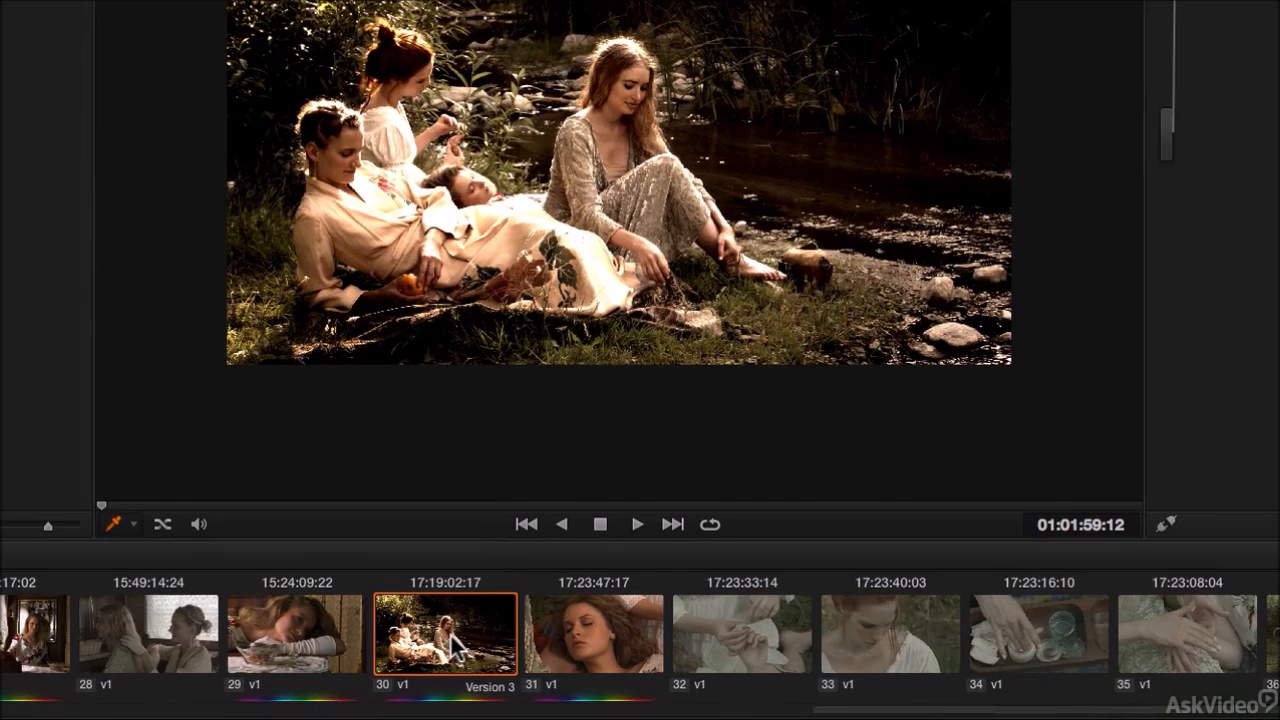
Step: Delete Version 2 from the clip's local versions and confirm the deletion
{"action": "right_click", "coordinate": [455, 648]}
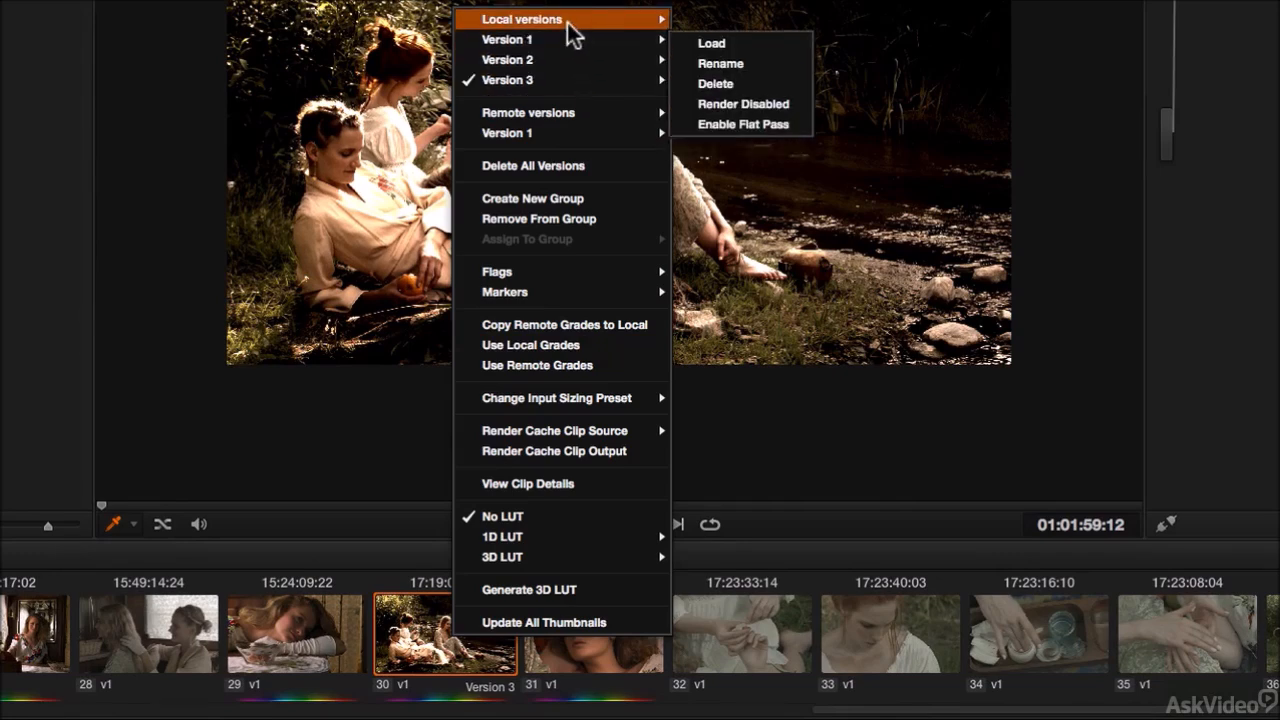
{"action": "mouse_move", "coordinate": [569, 20]}
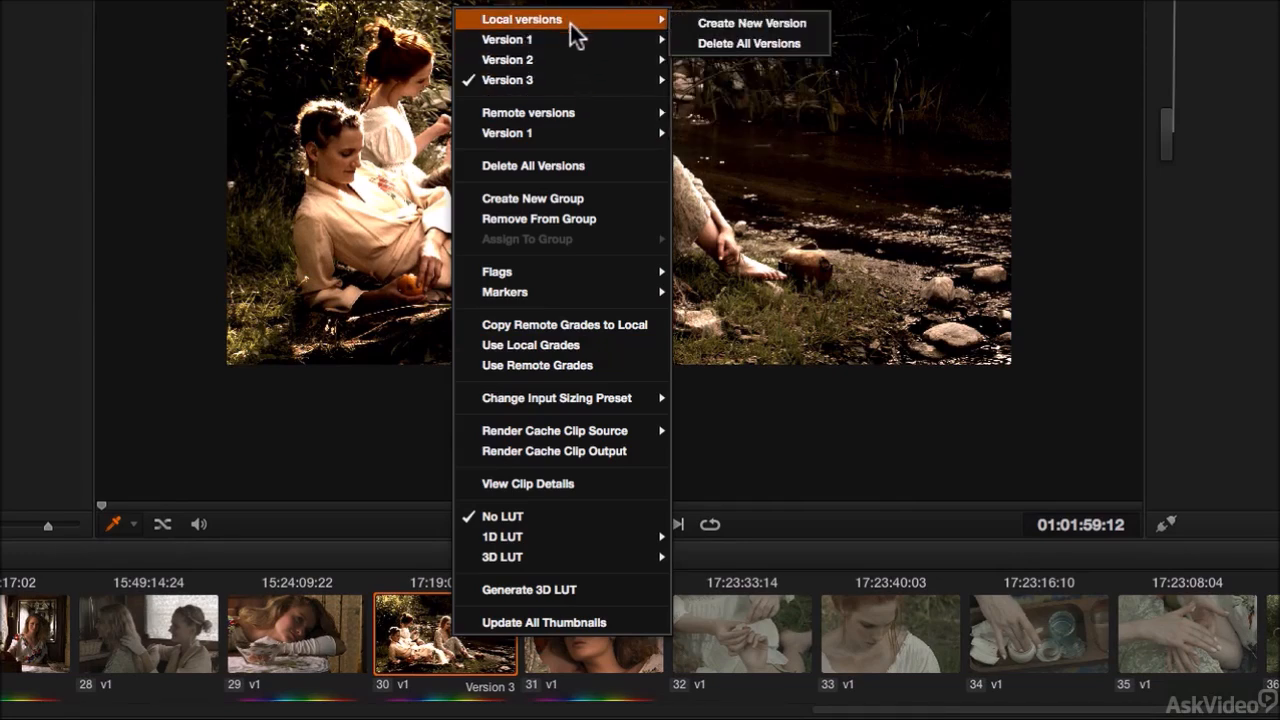
{"action": "mouse_move", "coordinate": [582, 113]}
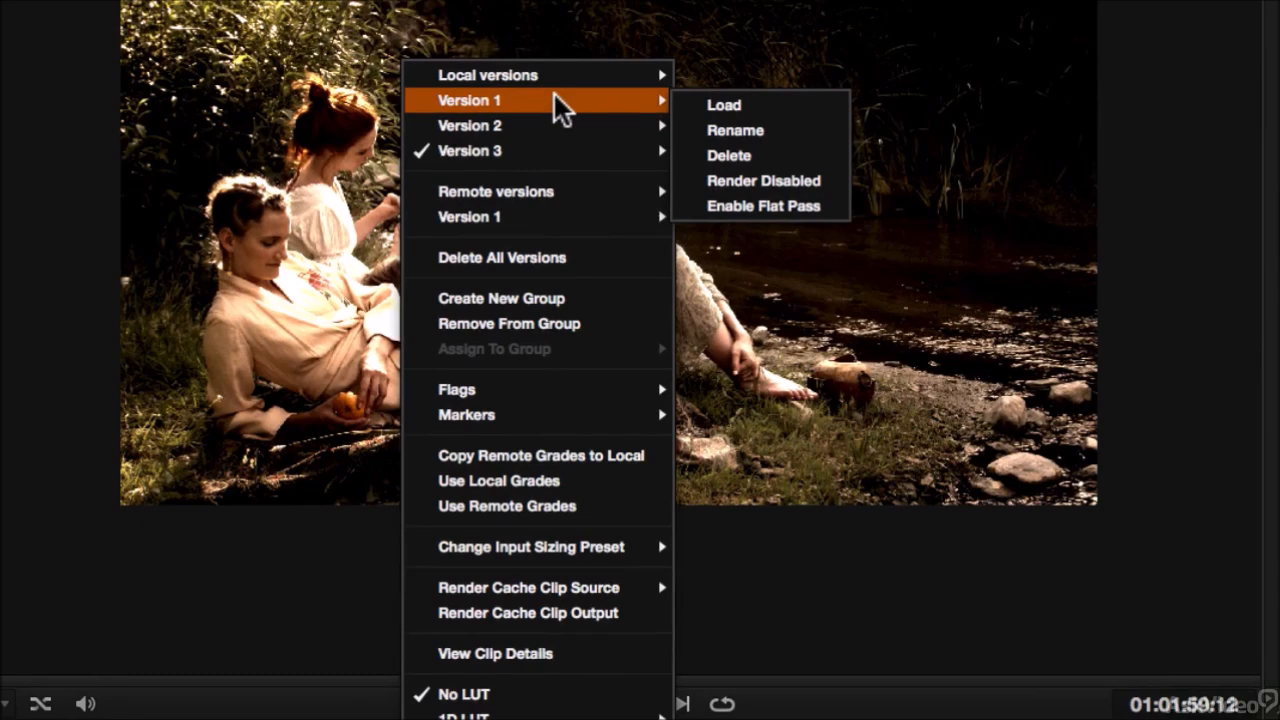
{"action": "mouse_move", "coordinate": [555, 127]}
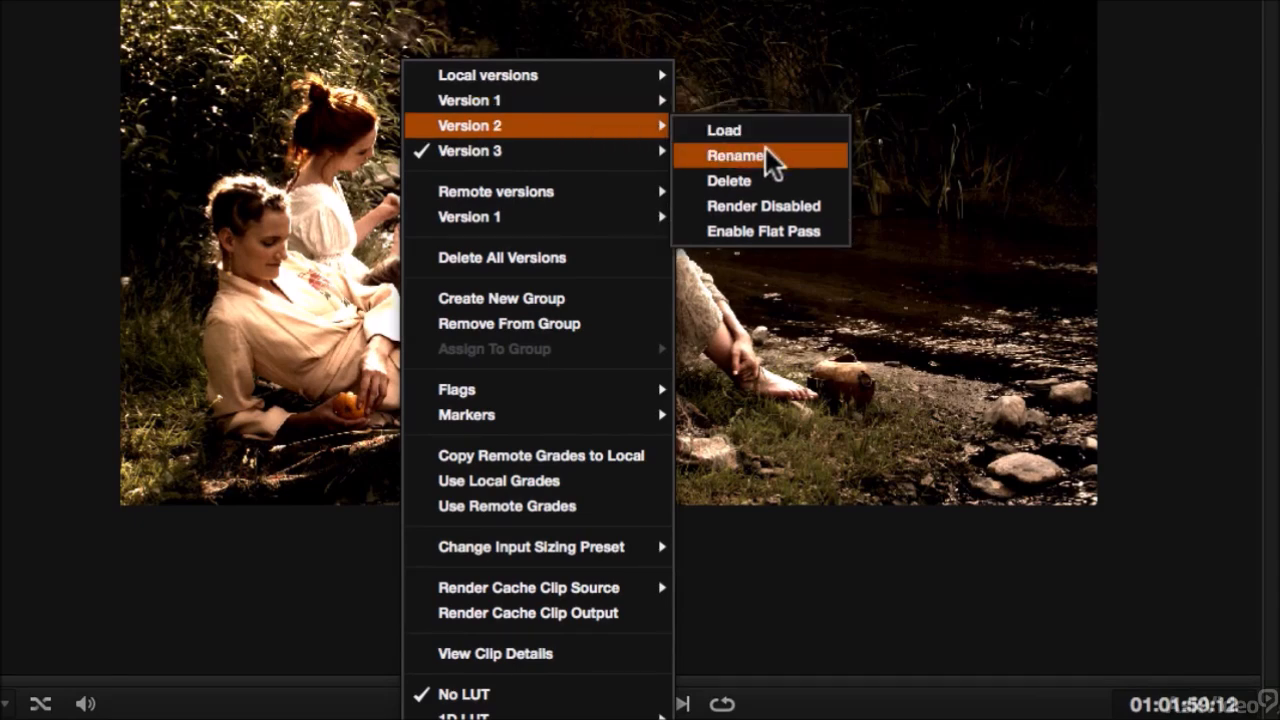
{"action": "left_click", "coordinate": [757, 181]}
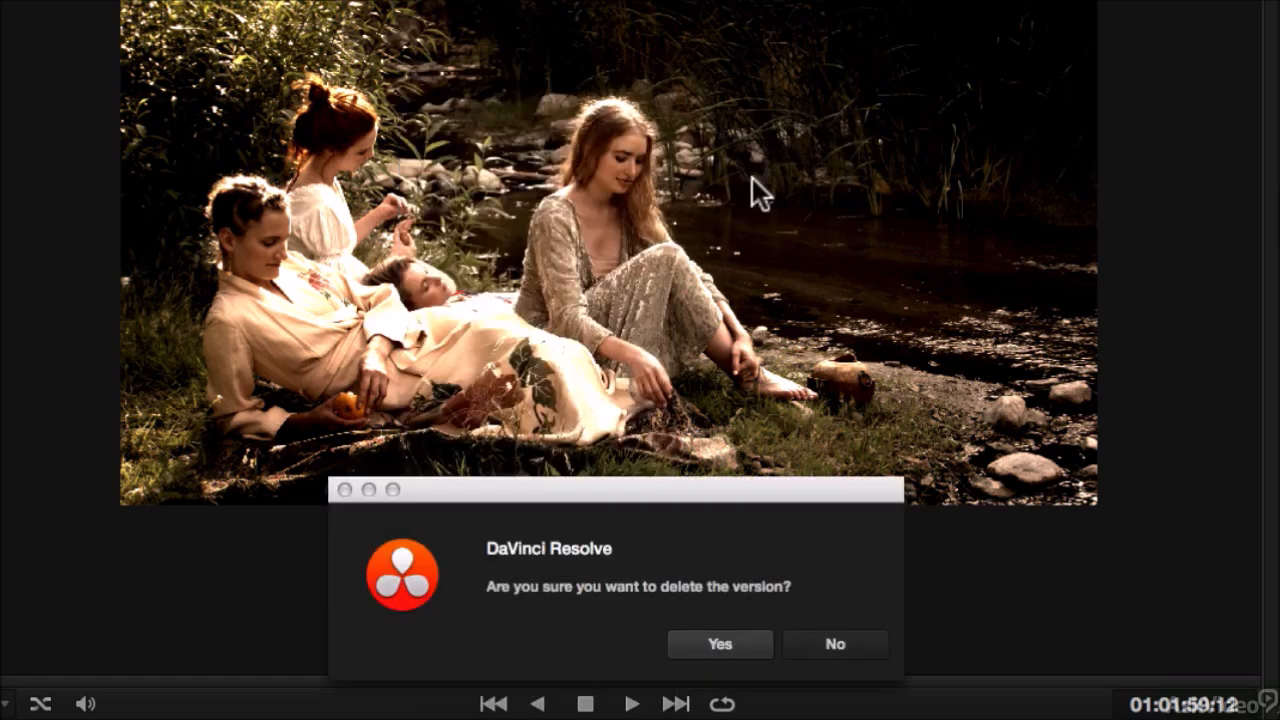
{"action": "left_click", "coordinate": [721, 645]}
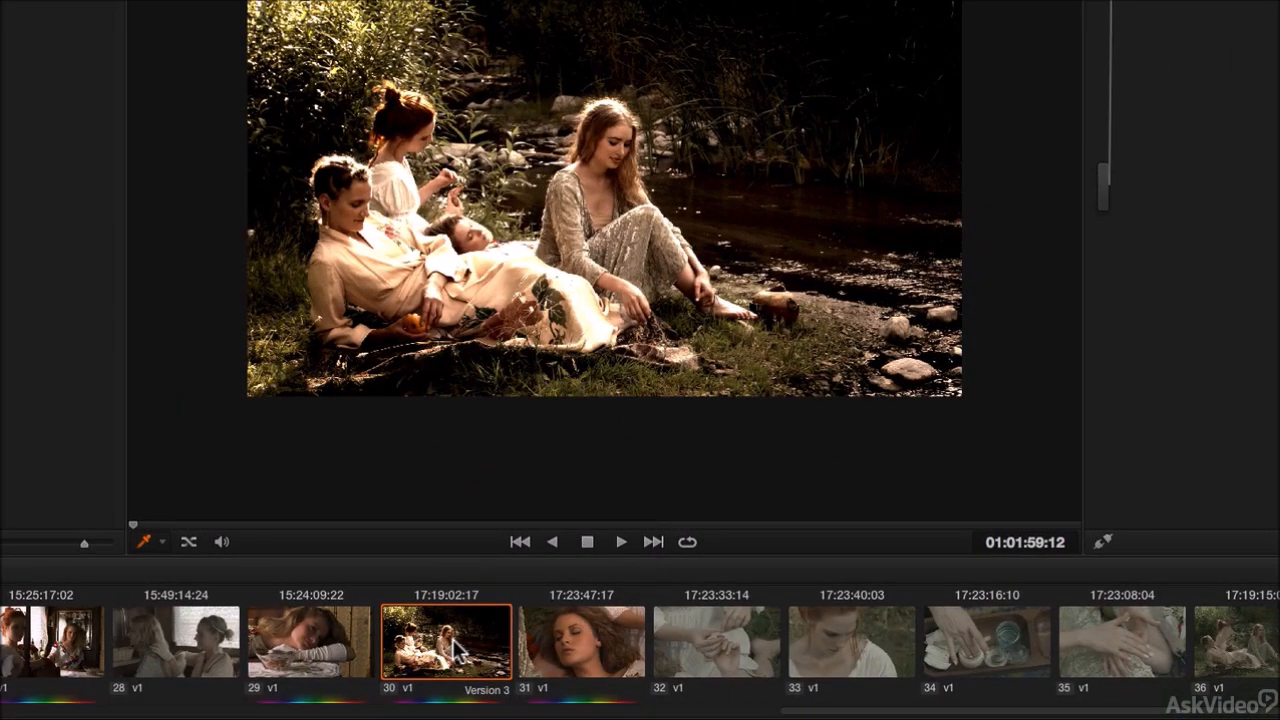
Step: Rename the clip's Version 3 to "Hi contrast"
{"action": "right_click", "coordinate": [458, 648]}
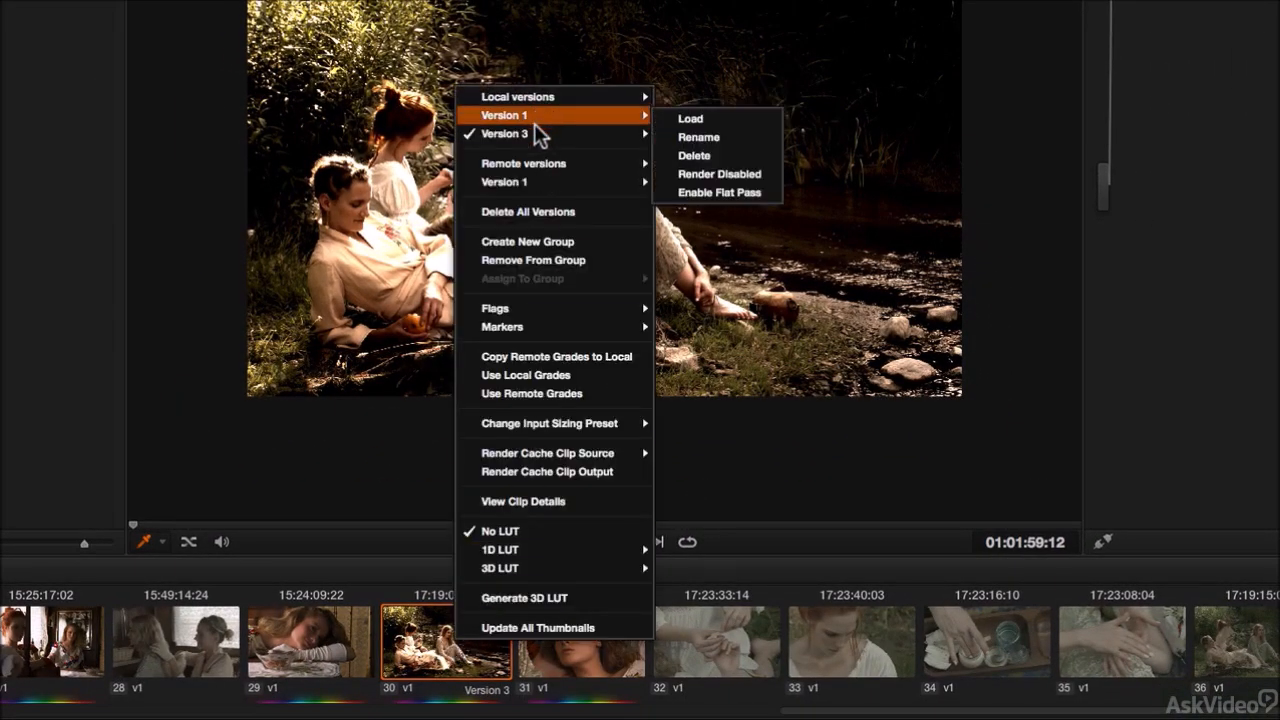
{"action": "mouse_move", "coordinate": [535, 134]}
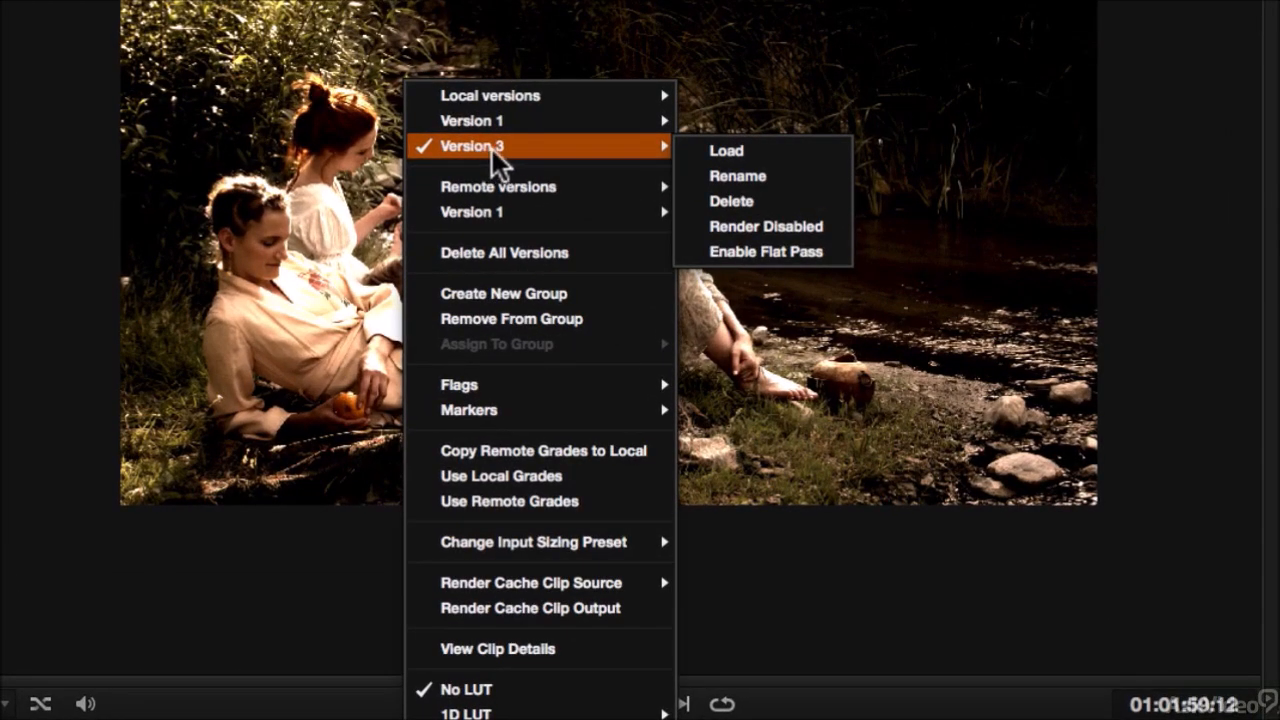
{"action": "left_click", "coordinate": [739, 179]}
{"action": "left_click_drag", "start_coordinate": [508, 432], "coordinate": [398, 424]}
{"action": "type", "text": "Hi c"}
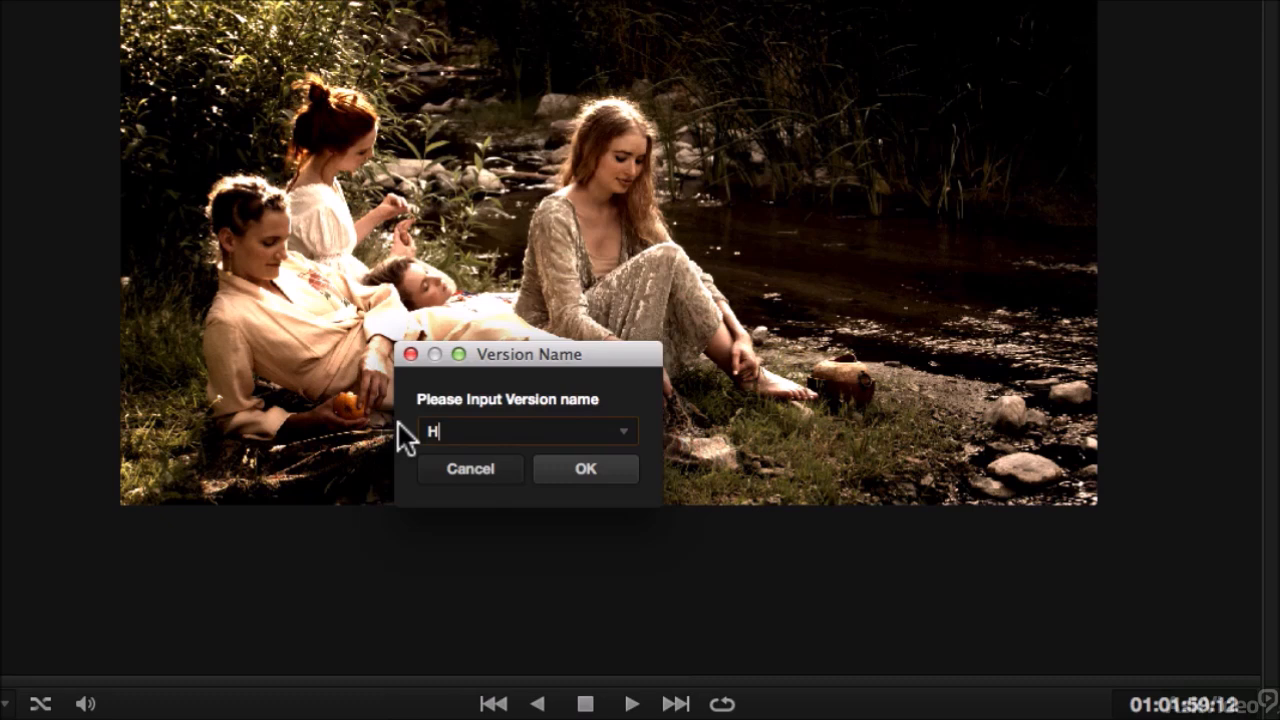
{"action": "type", "text": "ontrast"}
{"action": "left_click", "coordinate": [588, 468]}
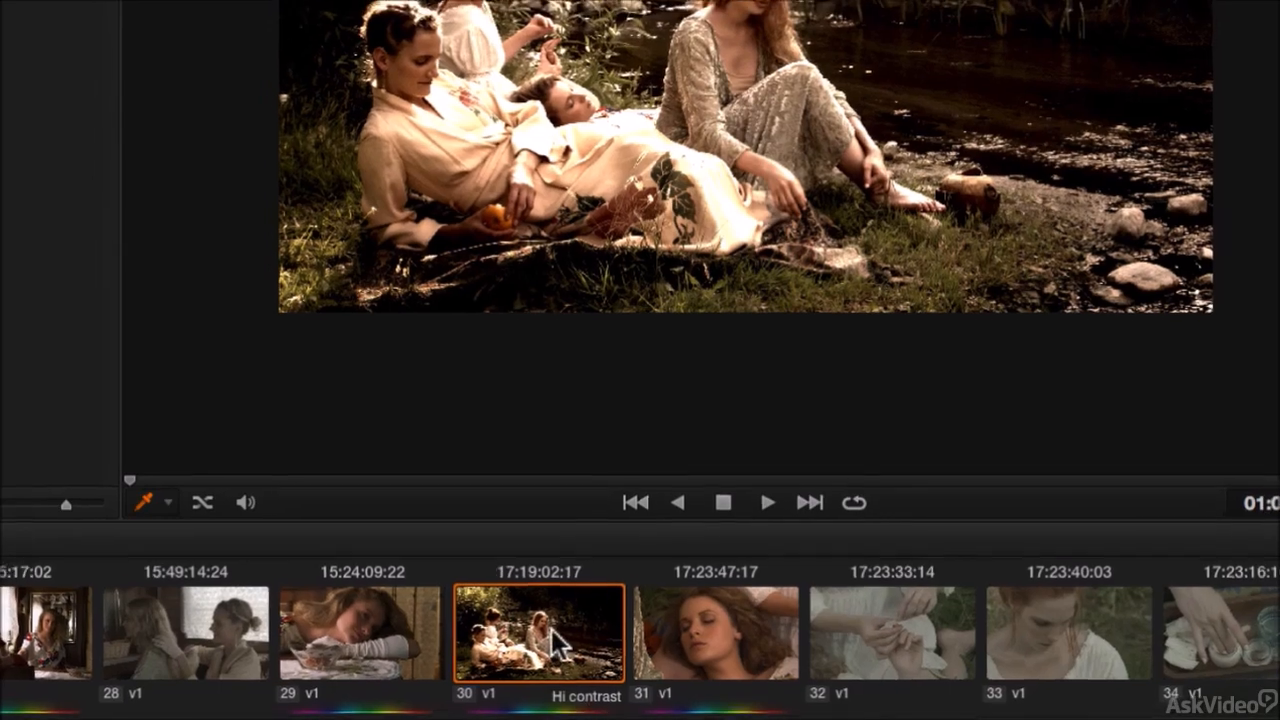
Step: Review the clip's local version list in its context menu
{"action": "right_click", "coordinate": [588, 706]}
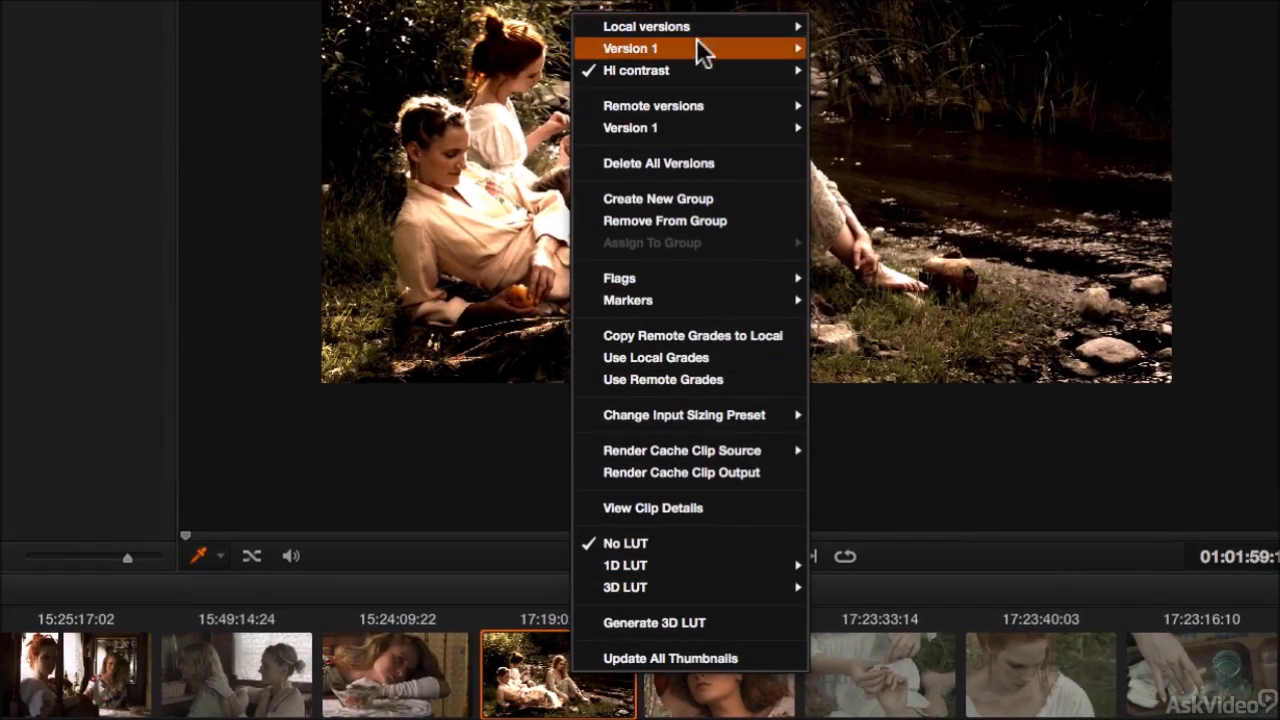
{"action": "mouse_move", "coordinate": [691, 72]}
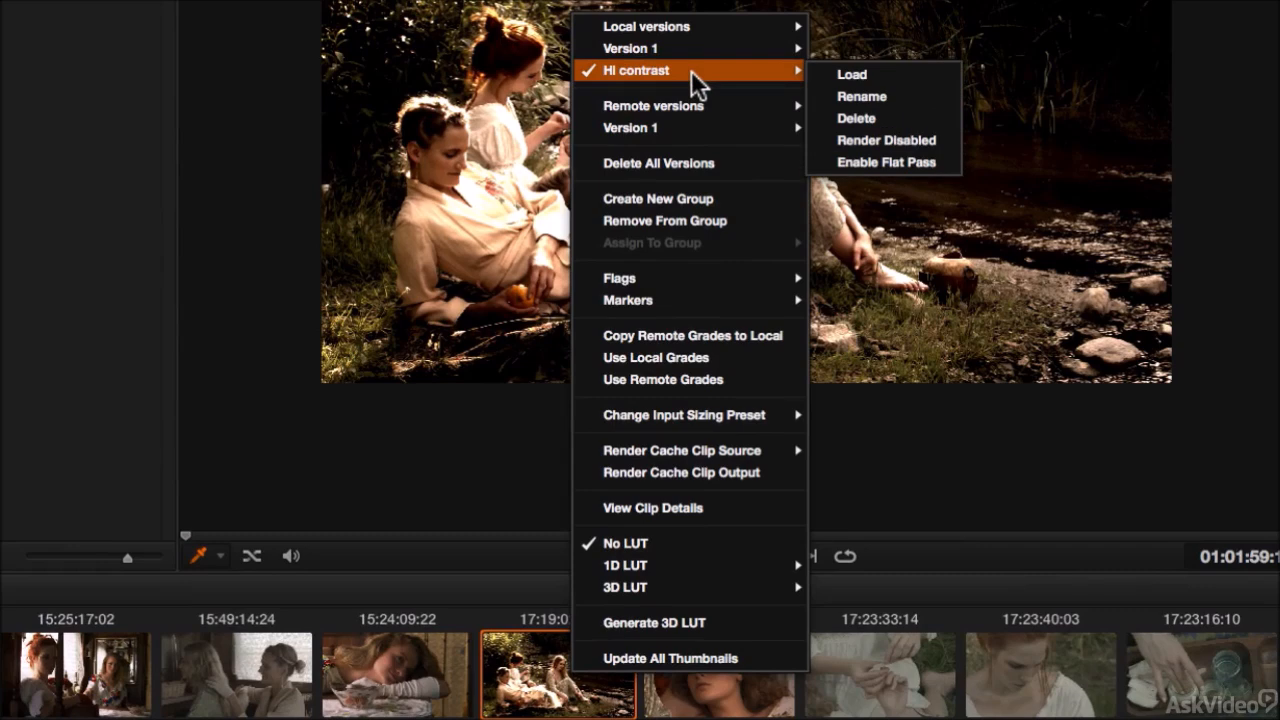
{"action": "left_click", "coordinate": [553, 695]}
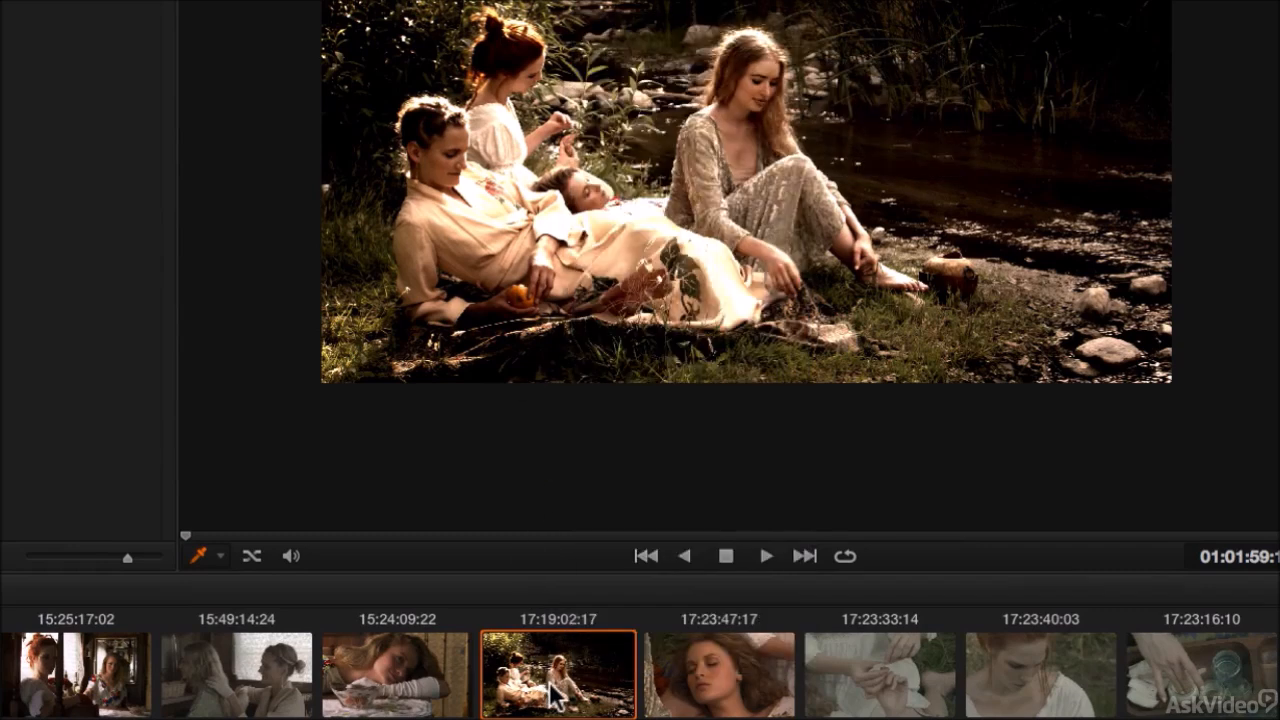
Step: Open clip 30's context menu once more to point out its local versions, then dismiss it
{"action": "right_click", "coordinate": [553, 695]}
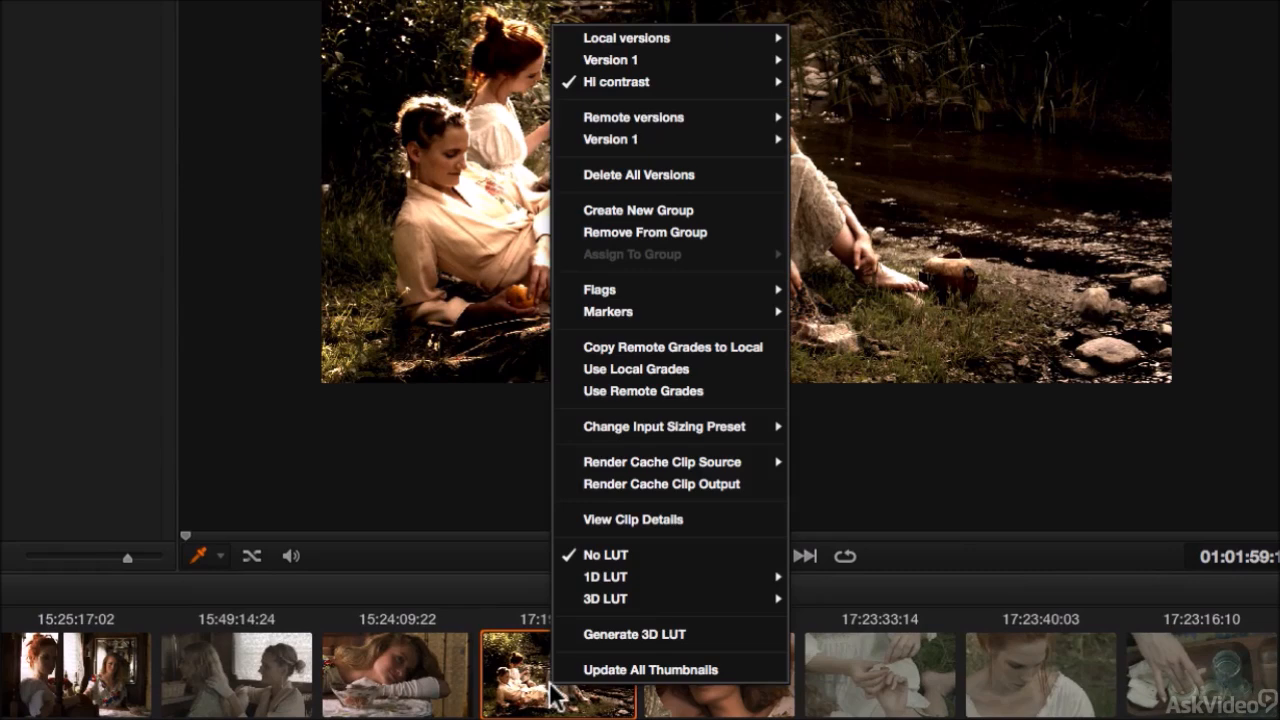
{"action": "mouse_move", "coordinate": [627, 42]}
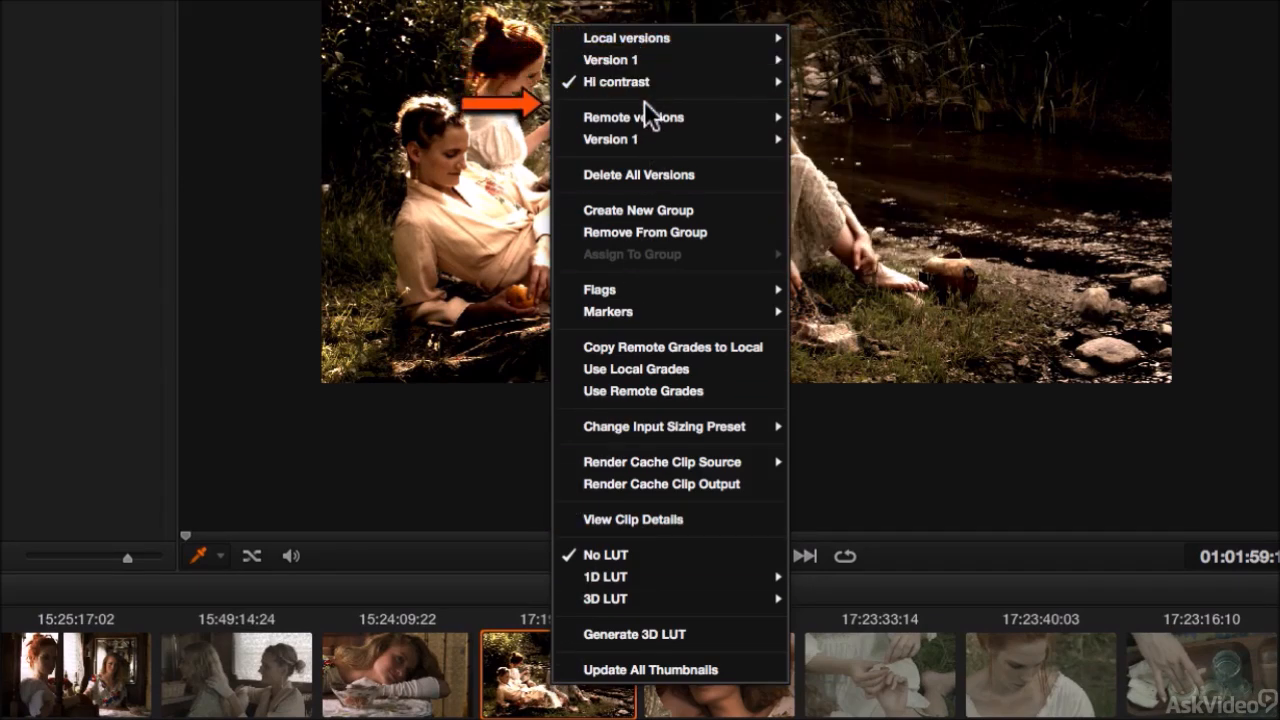
{"action": "mouse_move", "coordinate": [647, 120]}
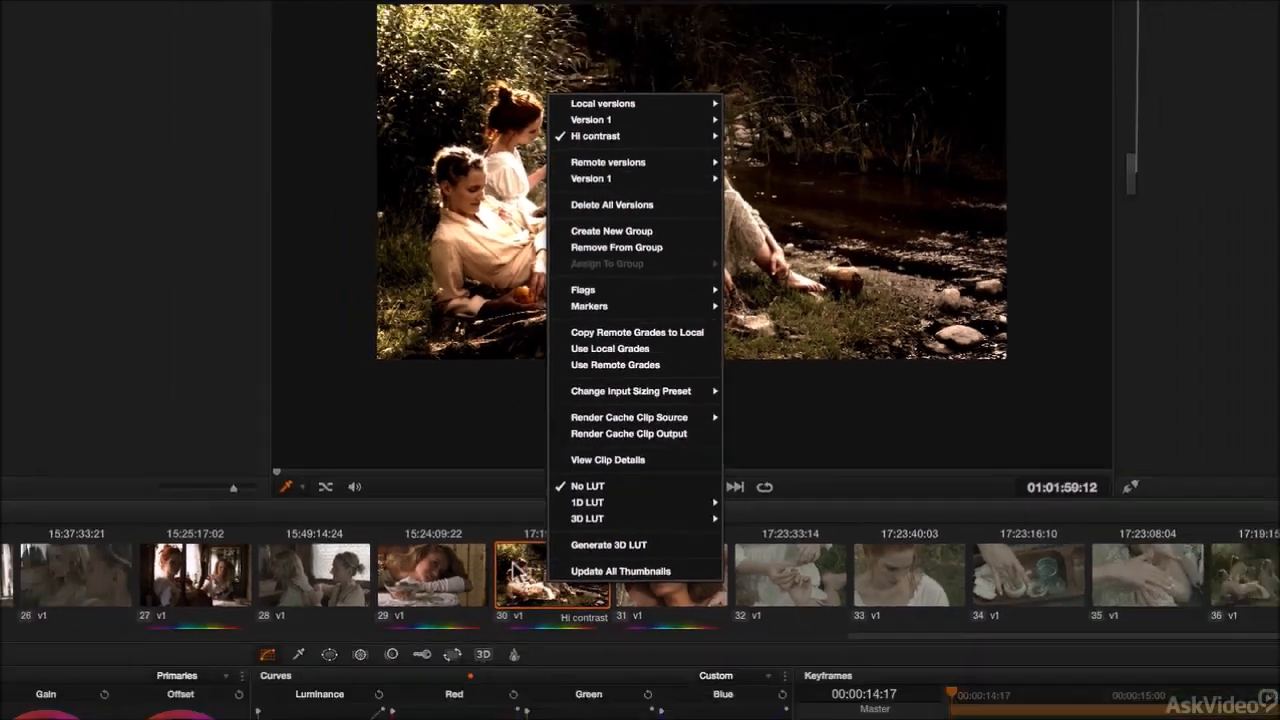
{"action": "left_click", "coordinate": [543, 702]}
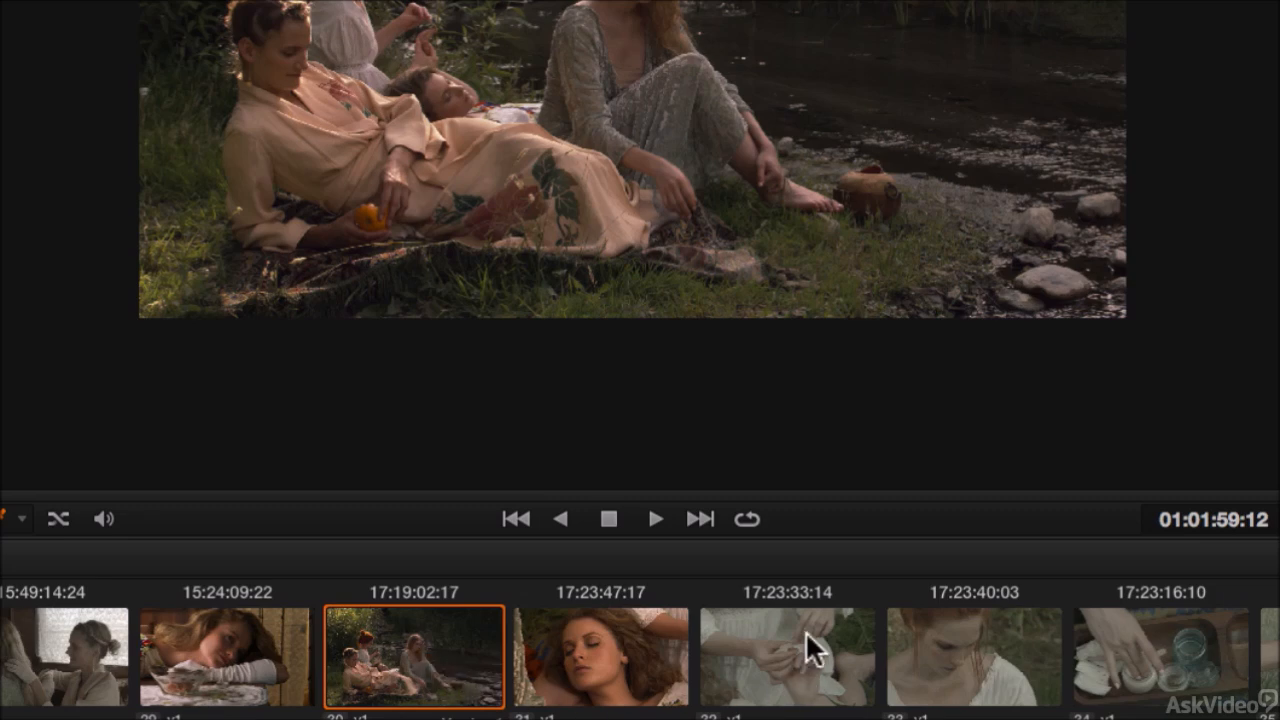
Step: Switch the timeline from local grades to Use Remote Grades
{"action": "right_click", "coordinate": [781, 671]}
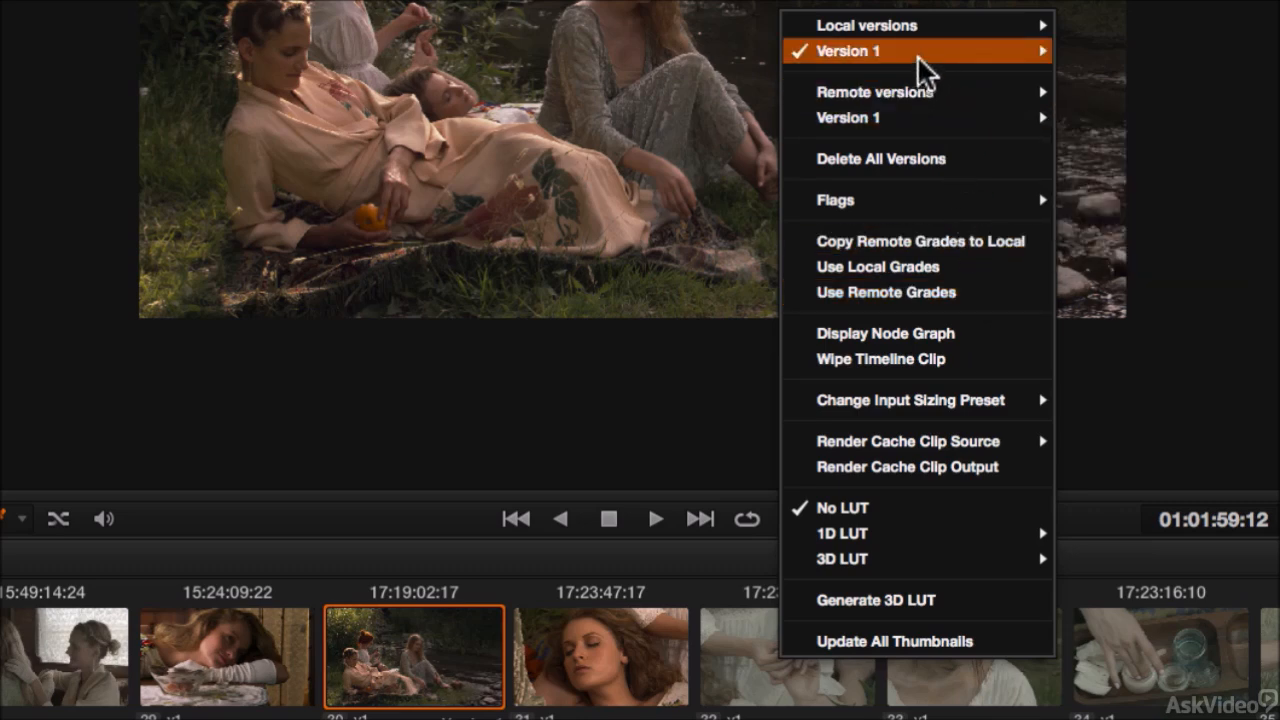
{"action": "mouse_move", "coordinate": [941, 57]}
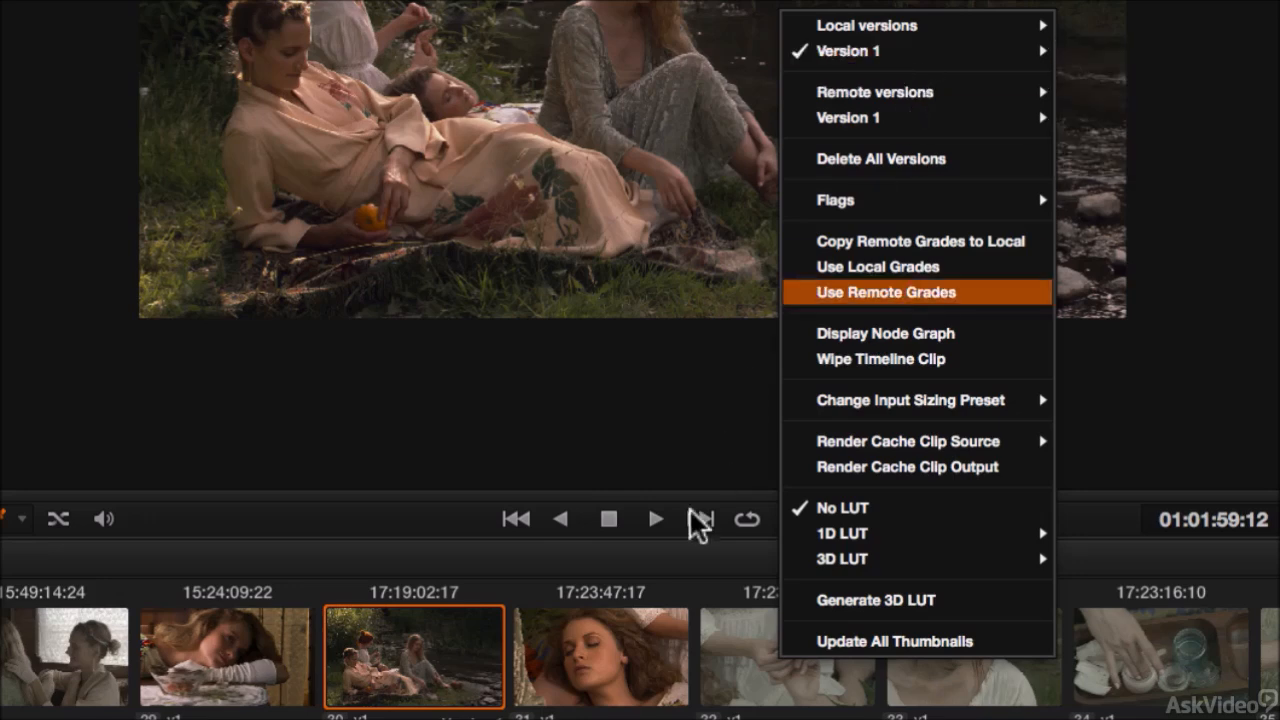
{"action": "left_click", "coordinate": [636, 642]}
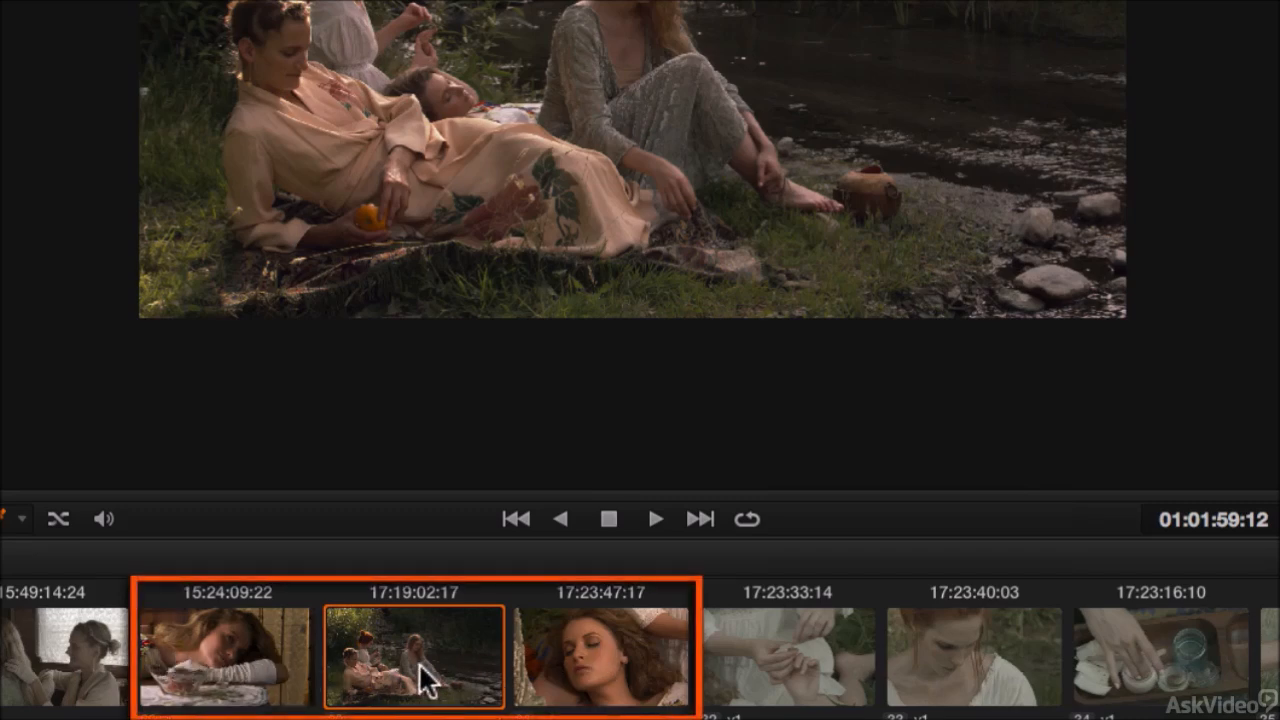
{"action": "right_click", "coordinate": [612, 693]}
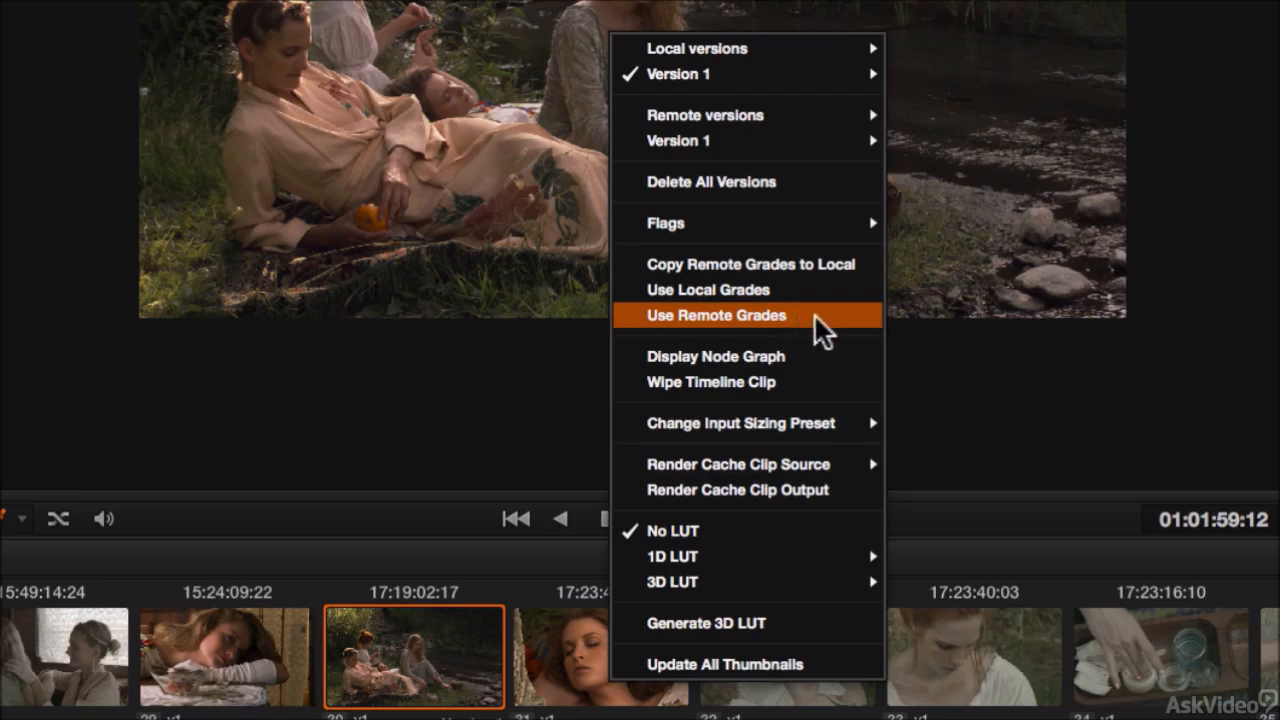
{"action": "left_click", "coordinate": [816, 316]}
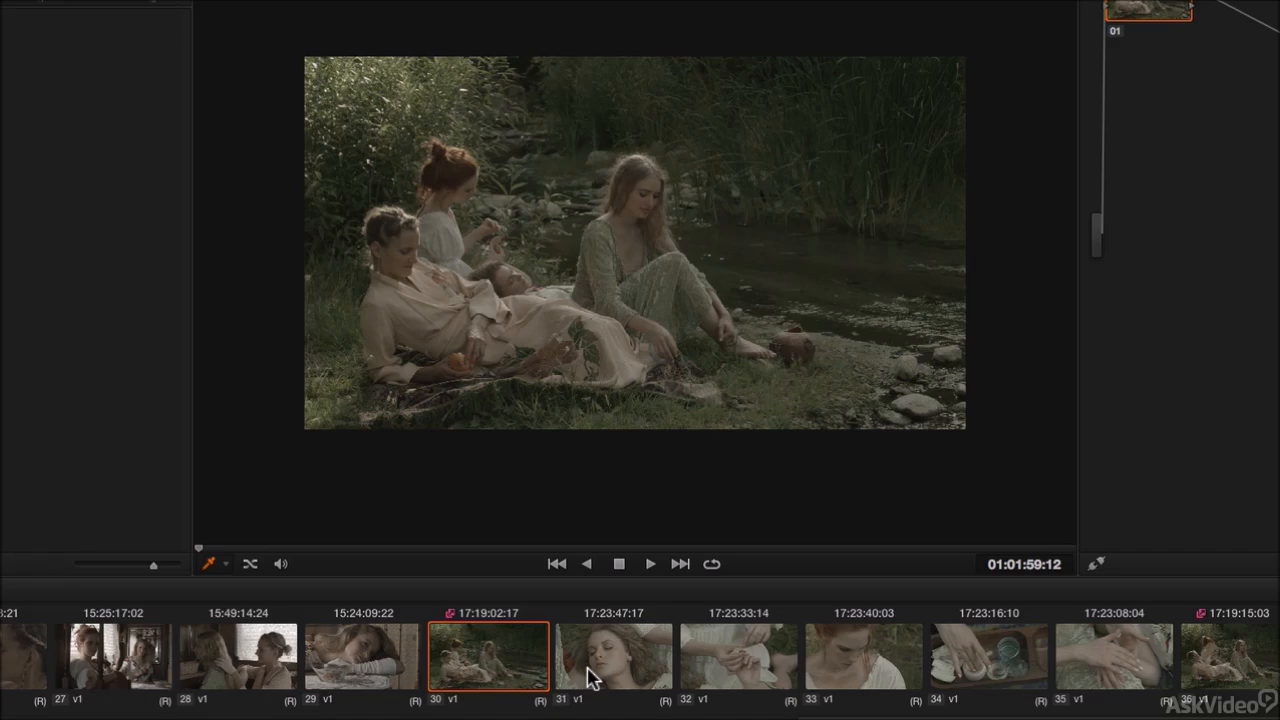
Step: Switch back to Use Local Grades from clip 30 and step through several timeline clips to compare them
{"action": "right_click", "coordinate": [529, 674]}
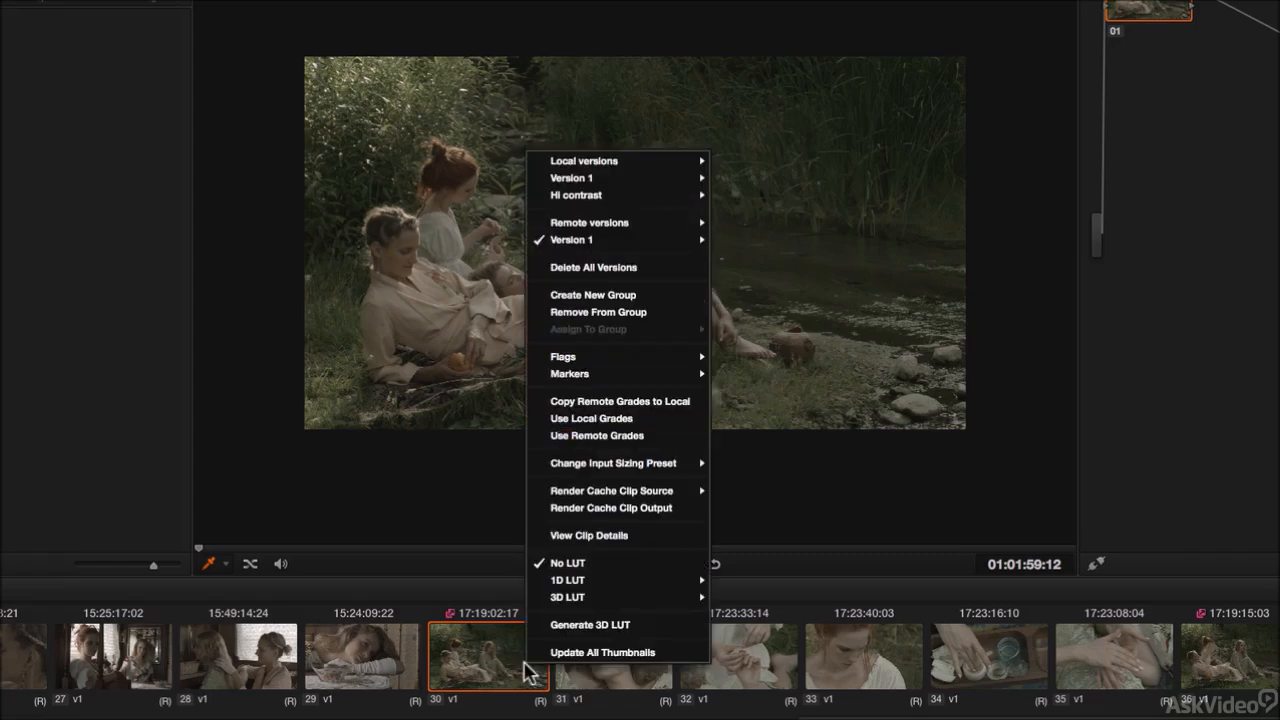
{"action": "left_click", "coordinate": [645, 420]}
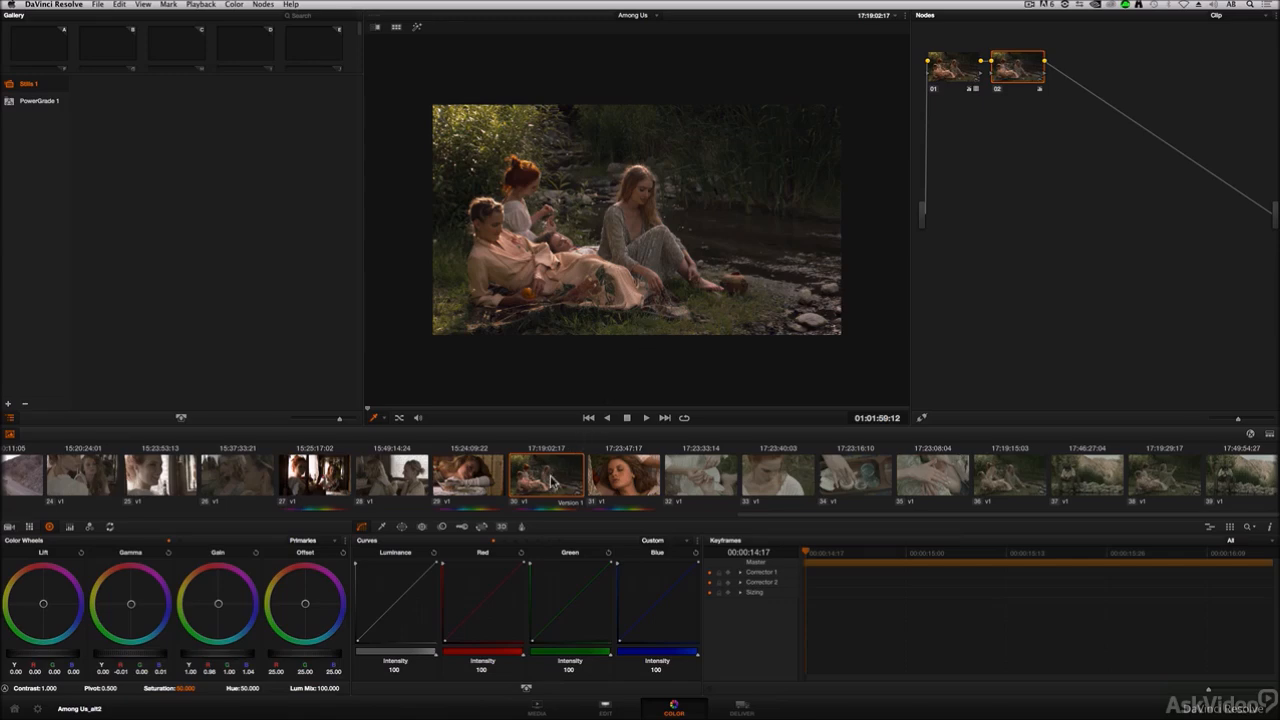
{"action": "left_click", "coordinate": [621, 480]}
{"action": "left_click", "coordinate": [700, 478]}
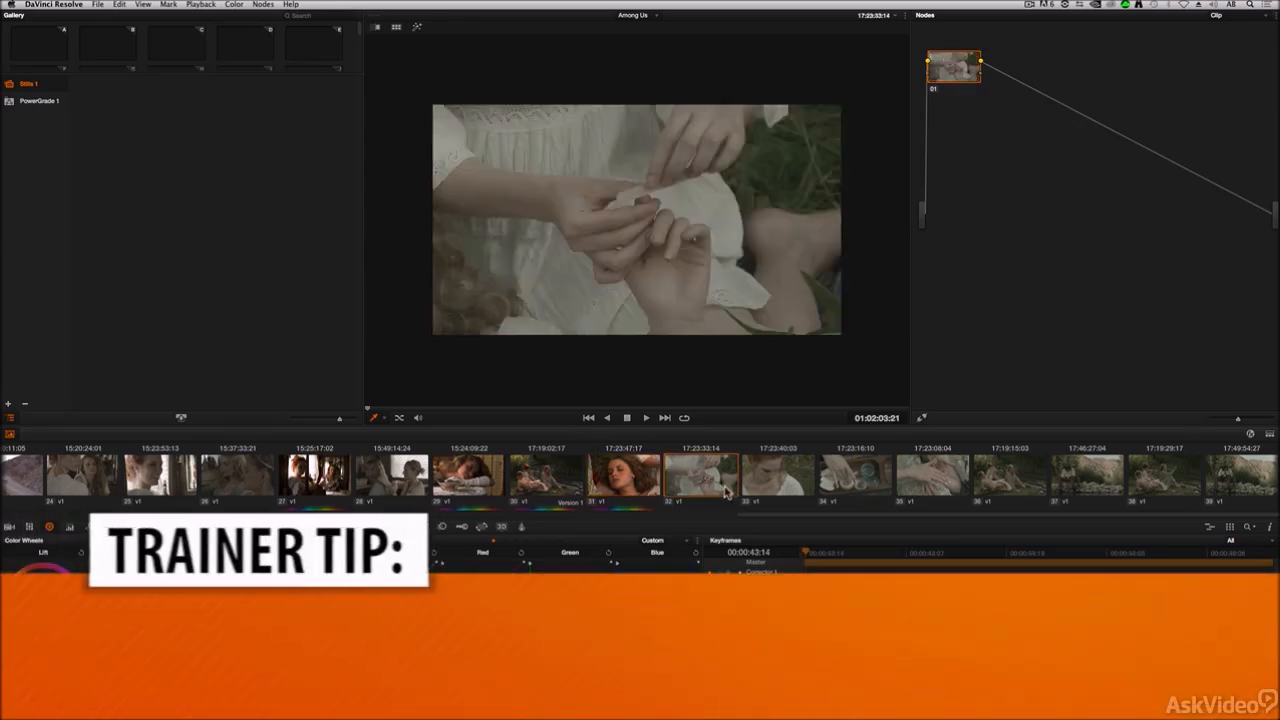
{"action": "left_click", "coordinate": [770, 478]}
{"action": "left_click", "coordinate": [856, 486]}
{"action": "left_click", "coordinate": [931, 482]}
{"action": "left_click", "coordinate": [1000, 480]}
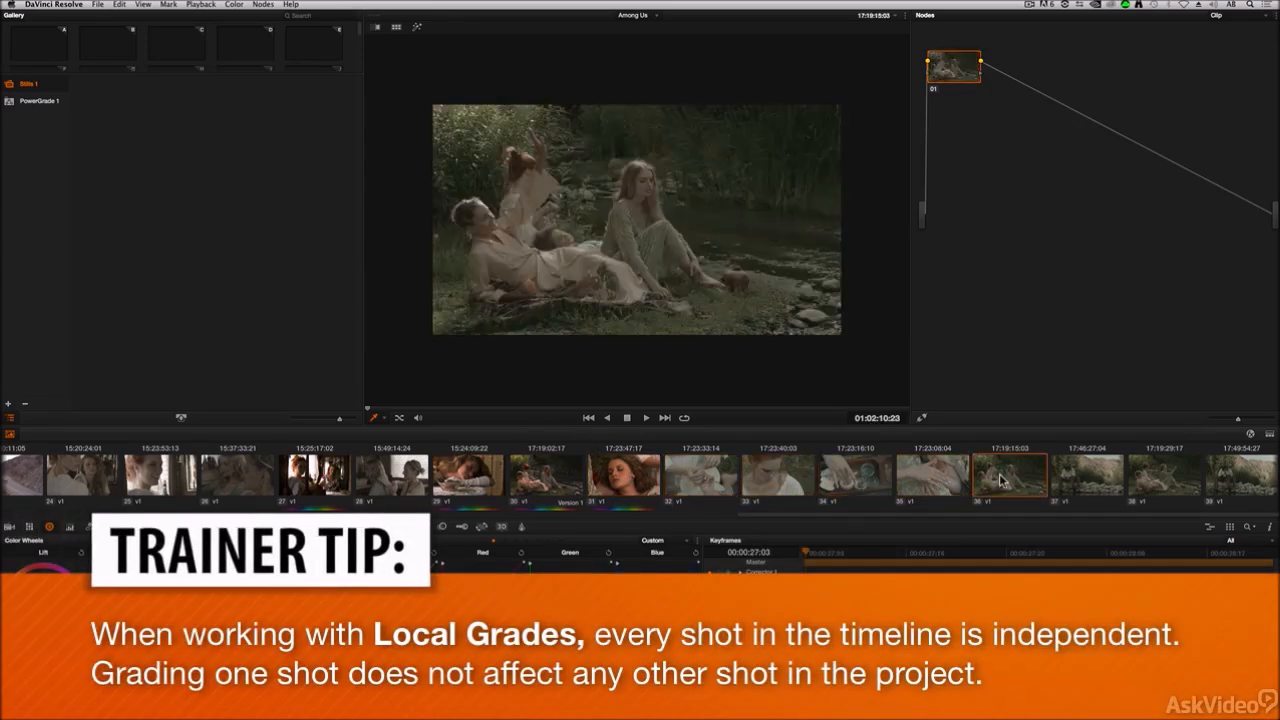
{"action": "left_click", "coordinate": [940, 480]}
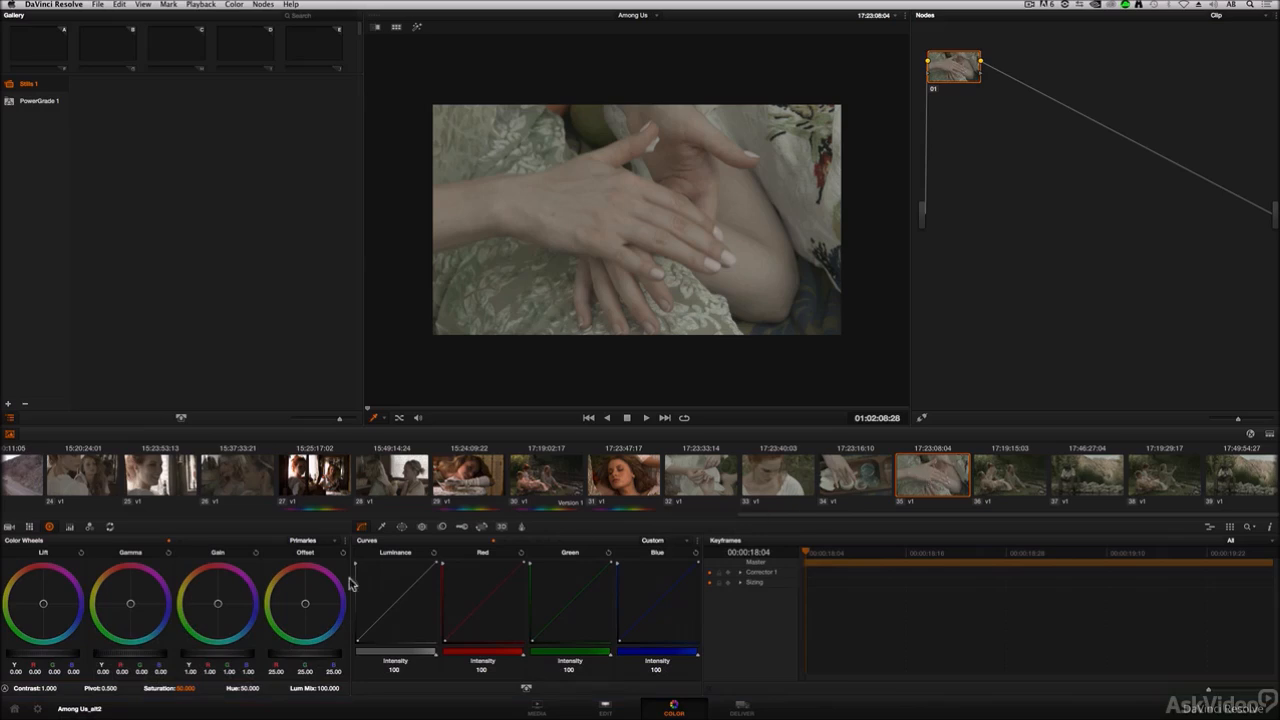
Step: Grade clip 35 with lift, gamma and gain master wheel adjustments for a cool blue look
{"action": "left_click_drag", "start_coordinate": [68, 655], "coordinate": [3, 648]}
{"action": "left_click_drag", "start_coordinate": [133, 656], "coordinate": [121, 657]}
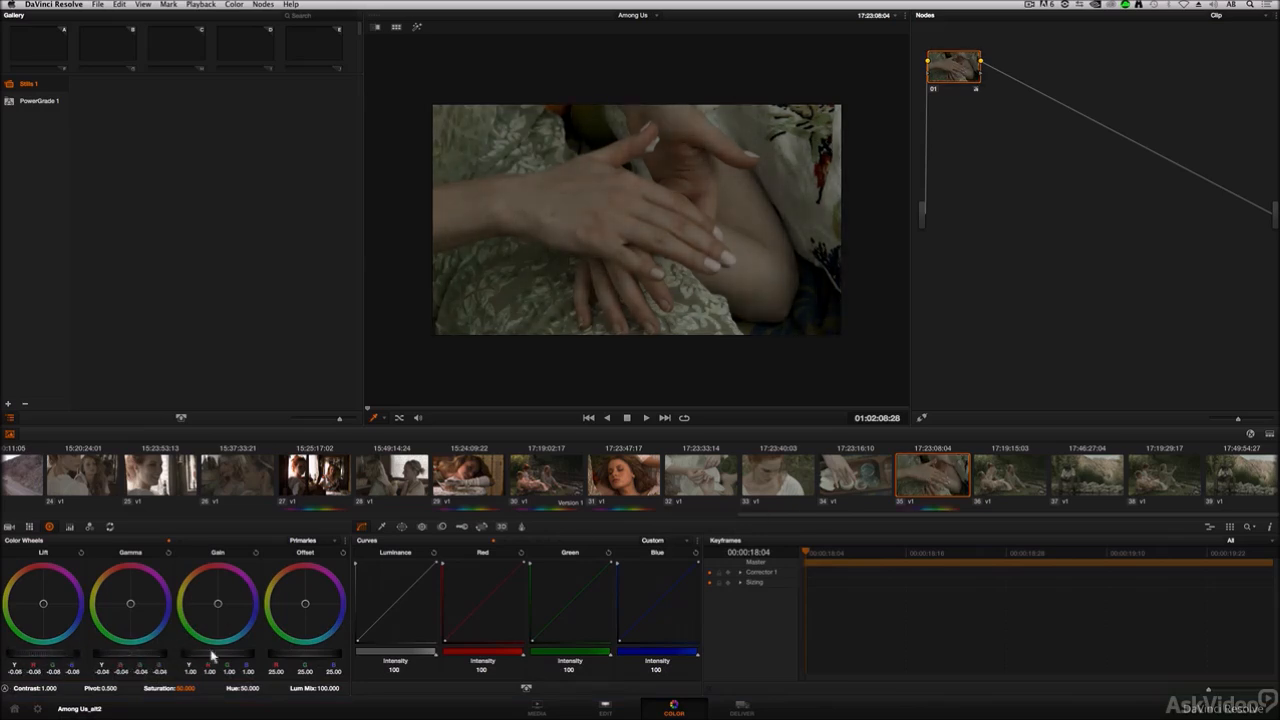
{"action": "left_click_drag", "start_coordinate": [205, 653], "coordinate": [282, 652]}
{"action": "left_click_drag", "start_coordinate": [222, 609], "coordinate": [338, 672]}
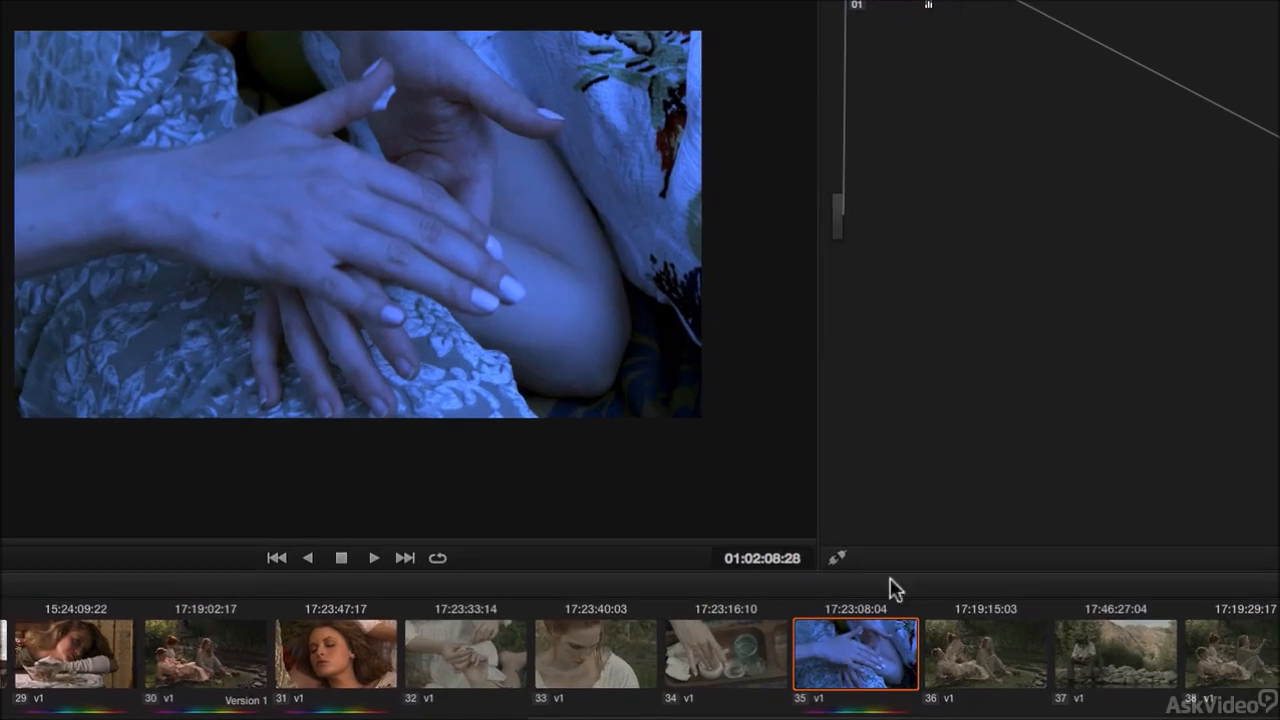
Step: Reset all grades and nodes on clip 35
{"action": "right_click", "coordinate": [925, 264]}
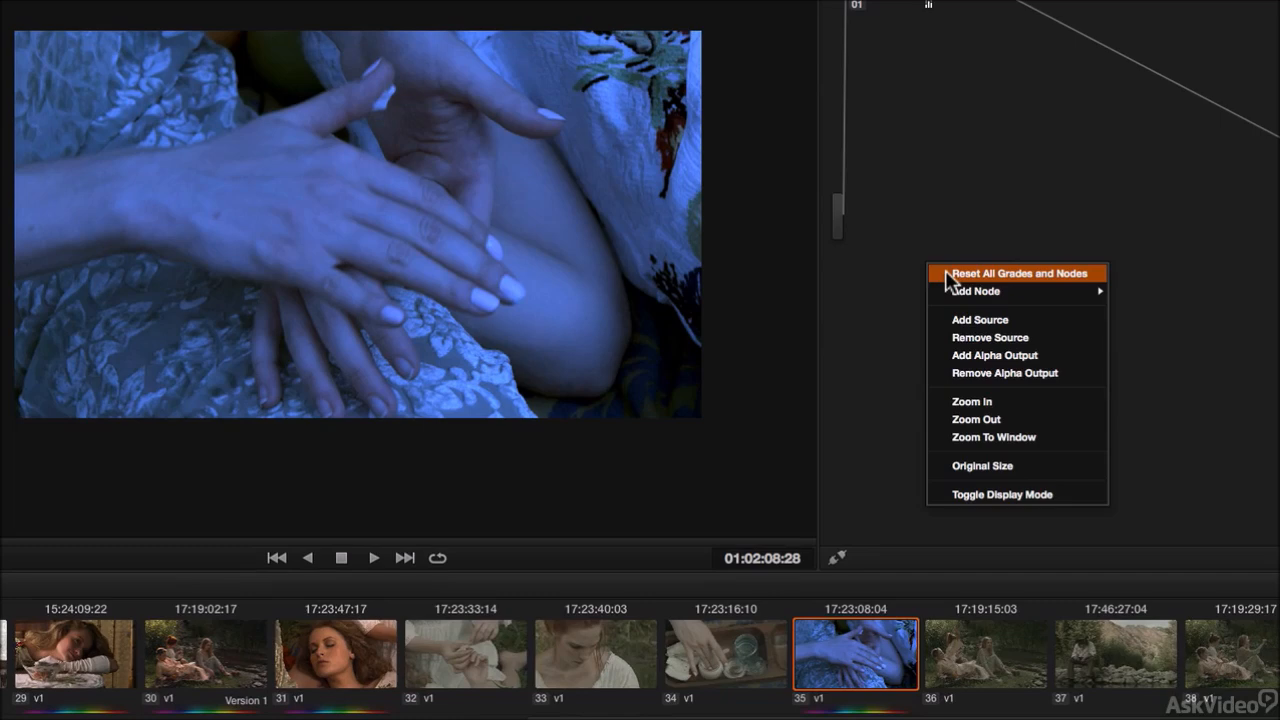
{"action": "left_click", "coordinate": [947, 274]}
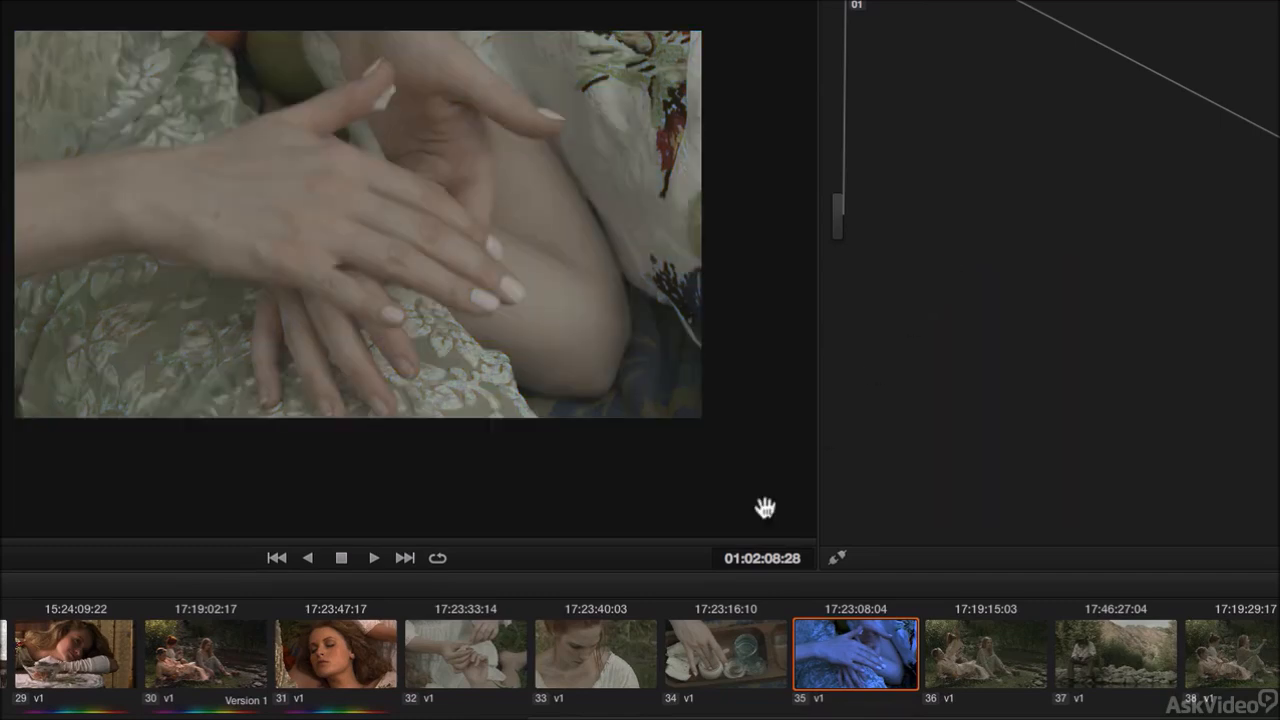
Step: Switch to Use Remote Grades and compare clips 30, 36 and 38, which share the same source
{"action": "right_click", "coordinate": [455, 672]}
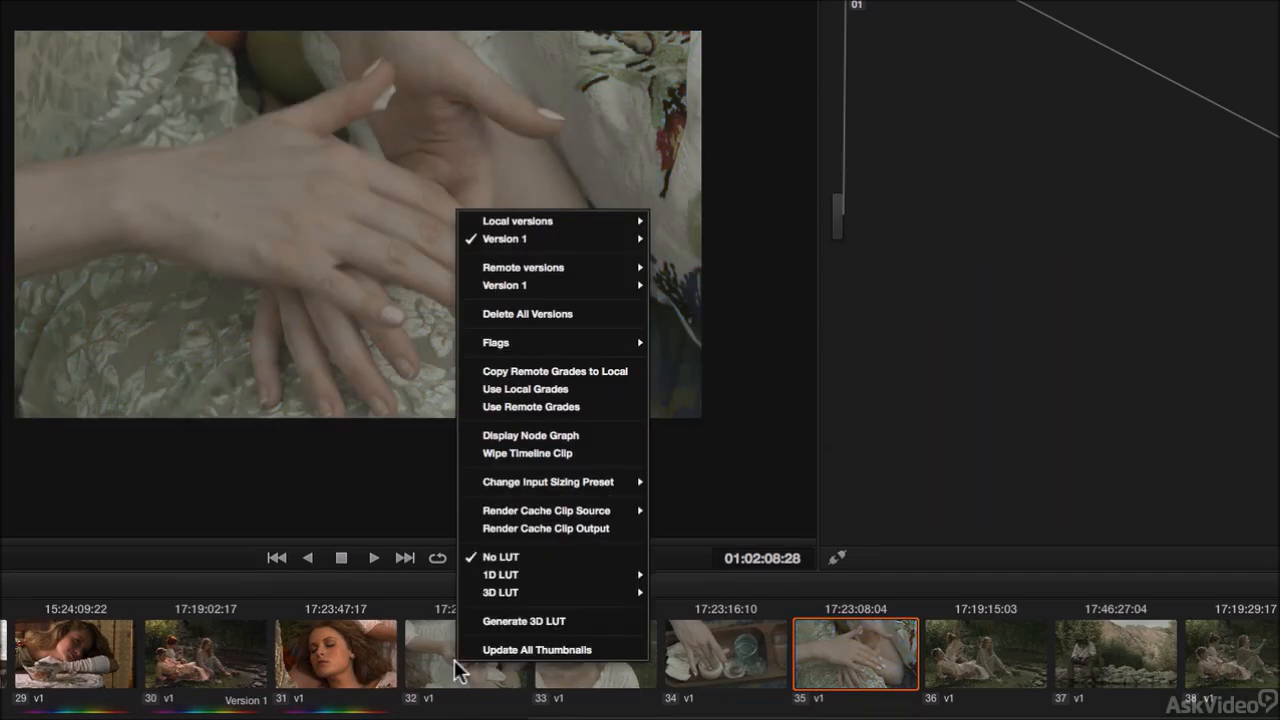
{"action": "left_click", "coordinate": [530, 406]}
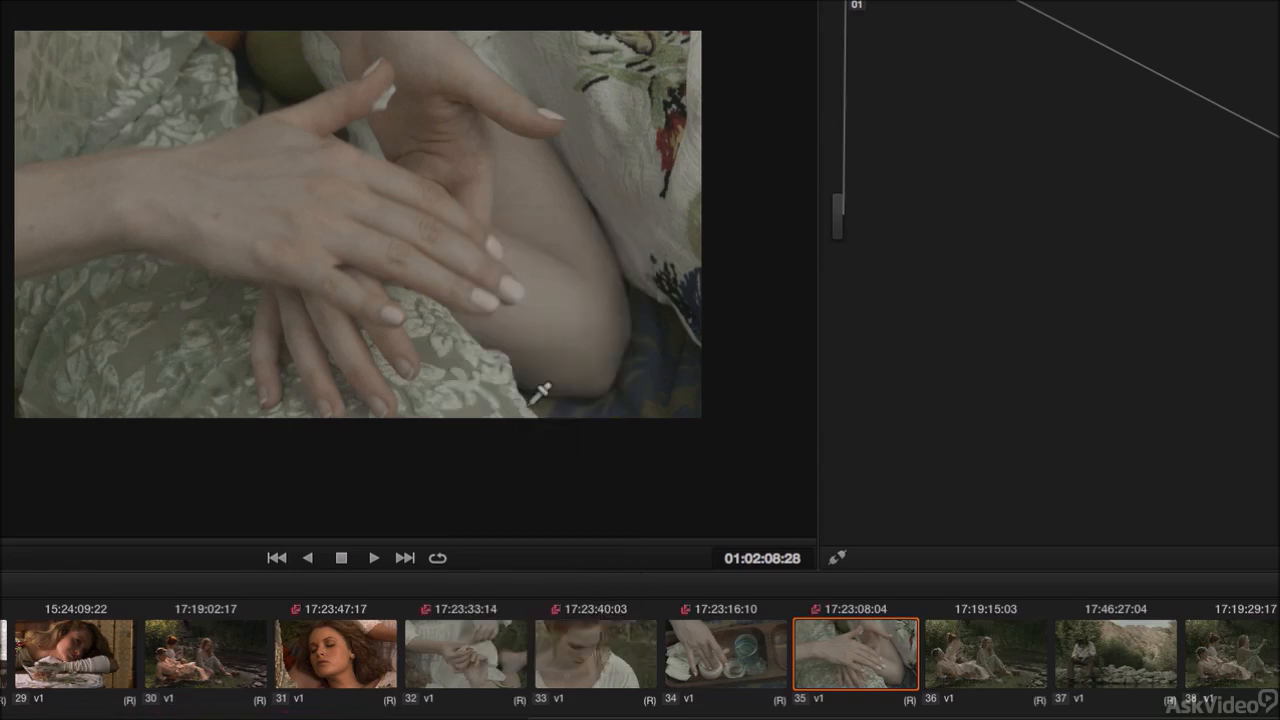
{"action": "left_click", "coordinate": [209, 656]}
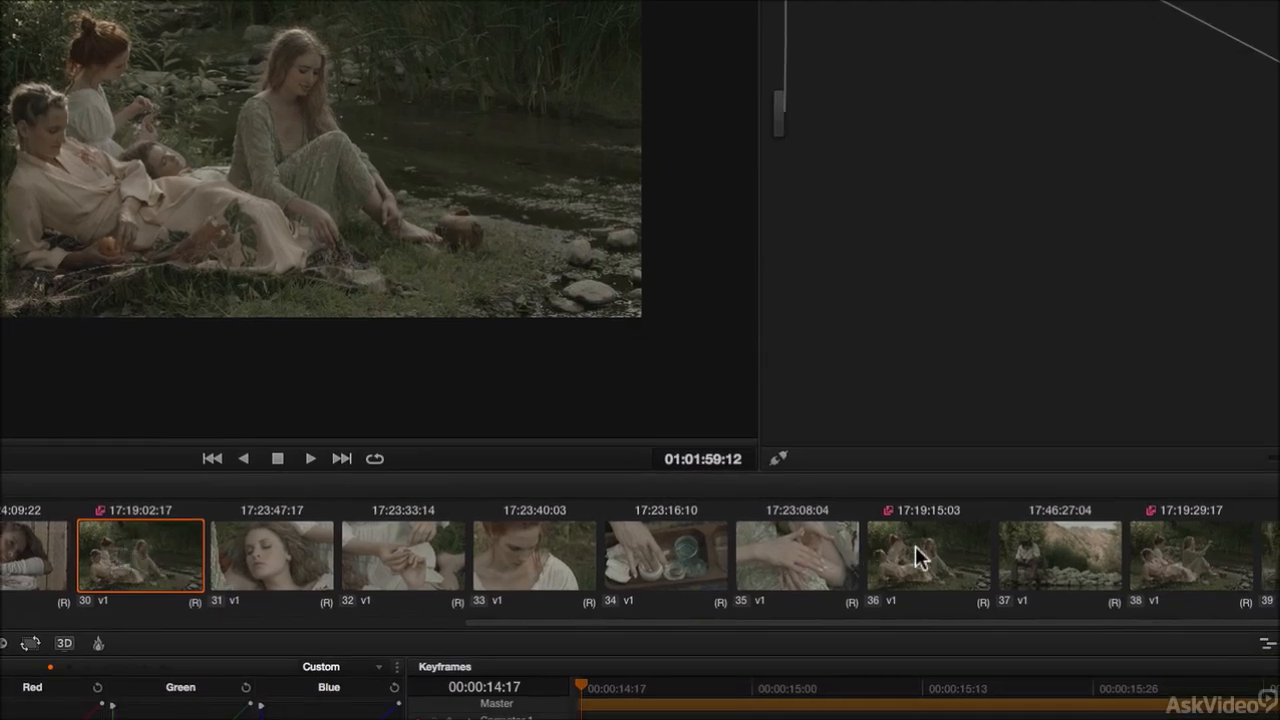
{"action": "left_click", "coordinate": [915, 548]}
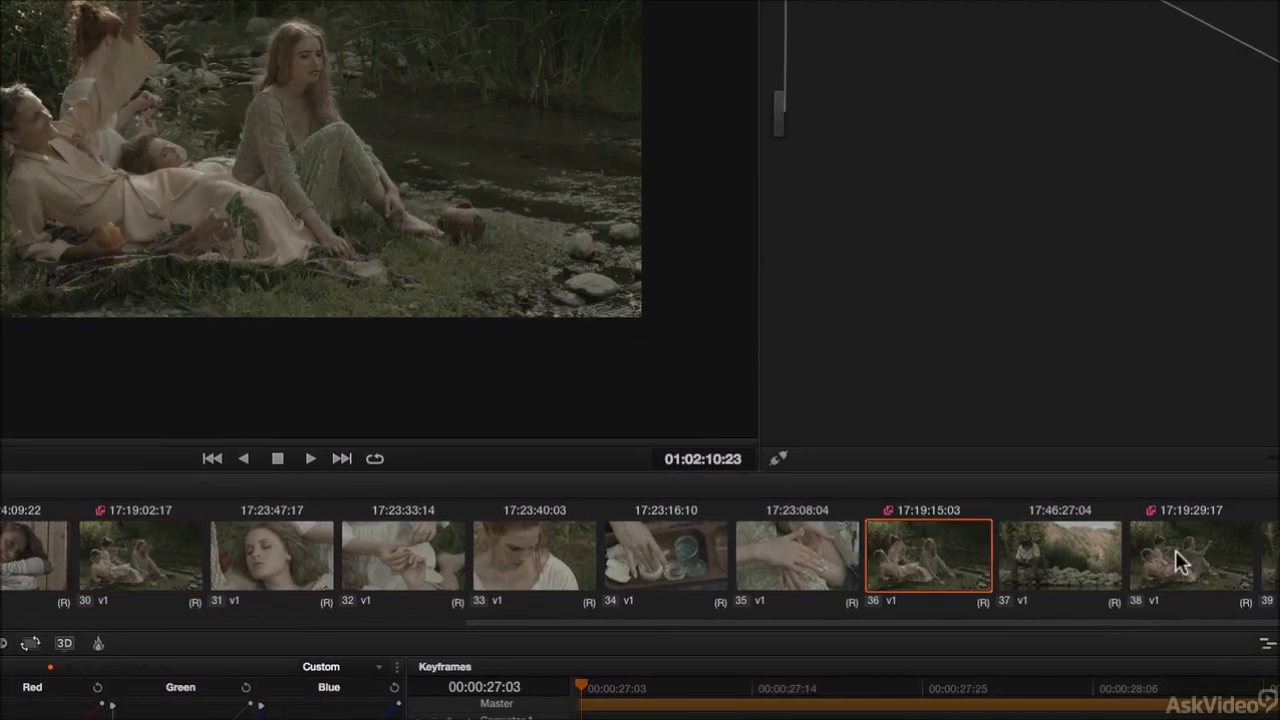
{"action": "left_click", "coordinate": [1176, 558]}
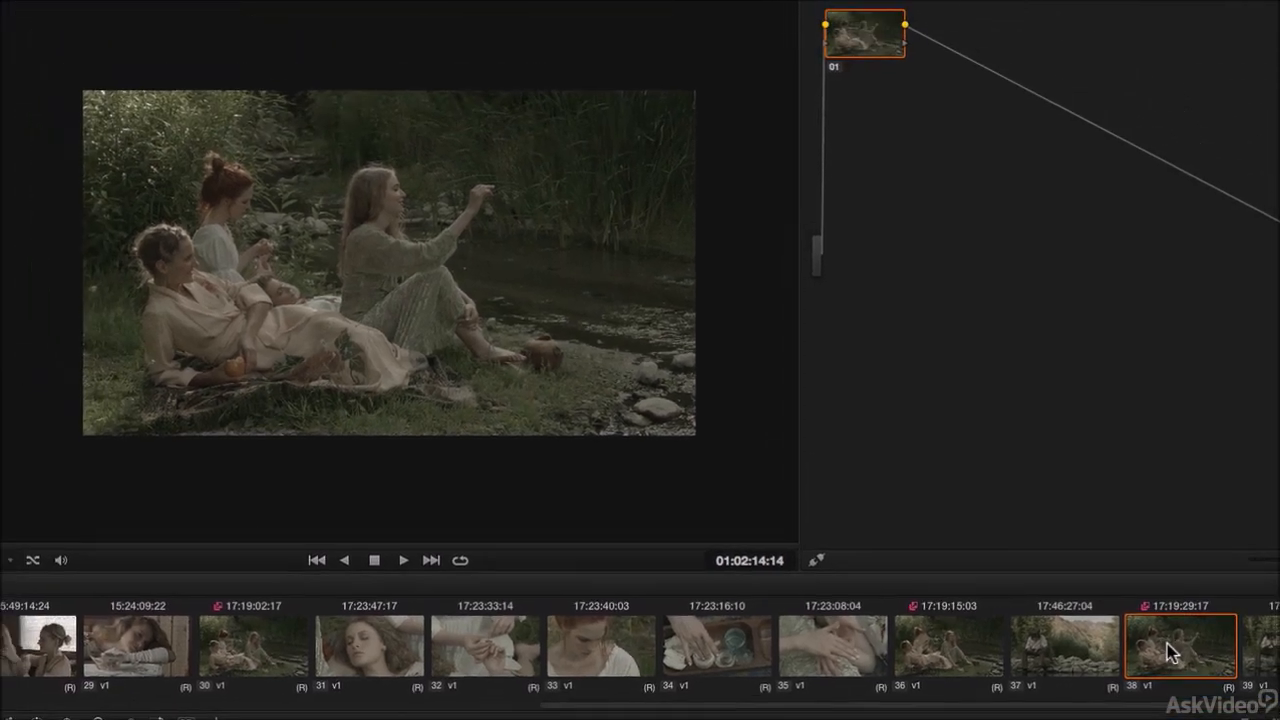
{"action": "left_click", "coordinate": [972, 663]}
{"action": "left_click", "coordinate": [262, 650]}
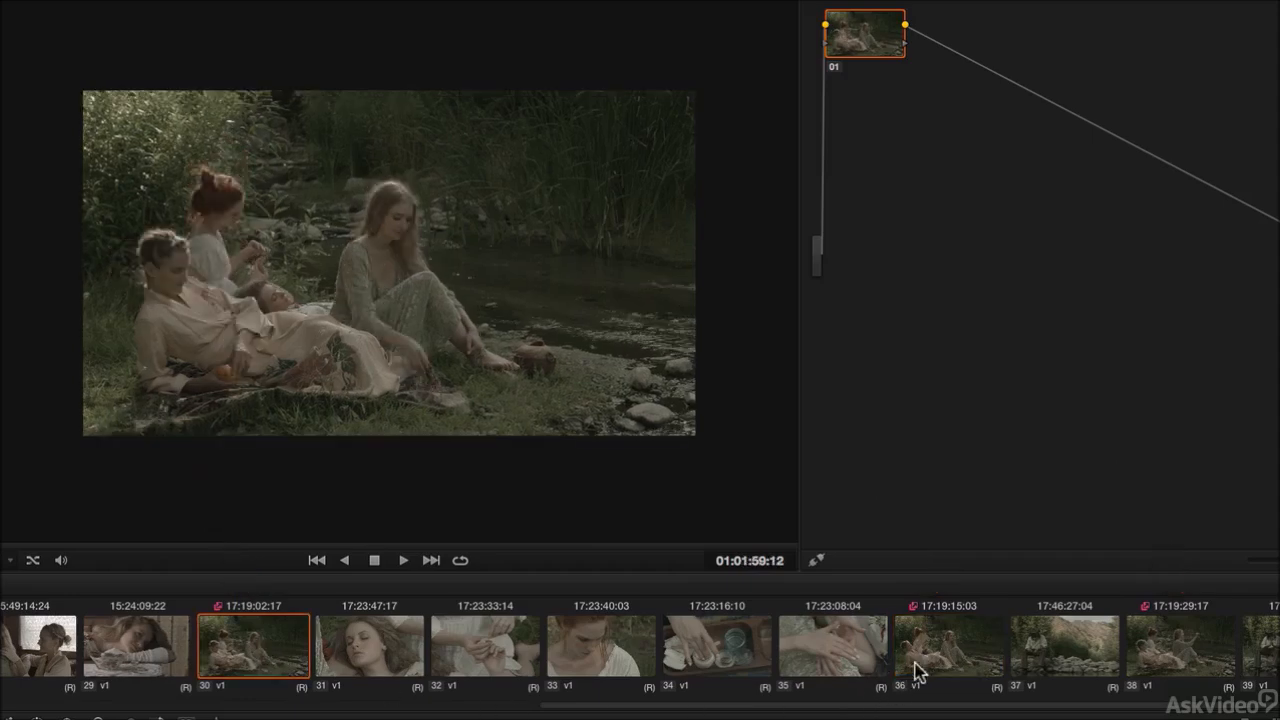
{"action": "left_click", "coordinate": [950, 660]}
{"action": "left_click", "coordinate": [1170, 658]}
{"action": "left_click", "coordinate": [953, 658]}
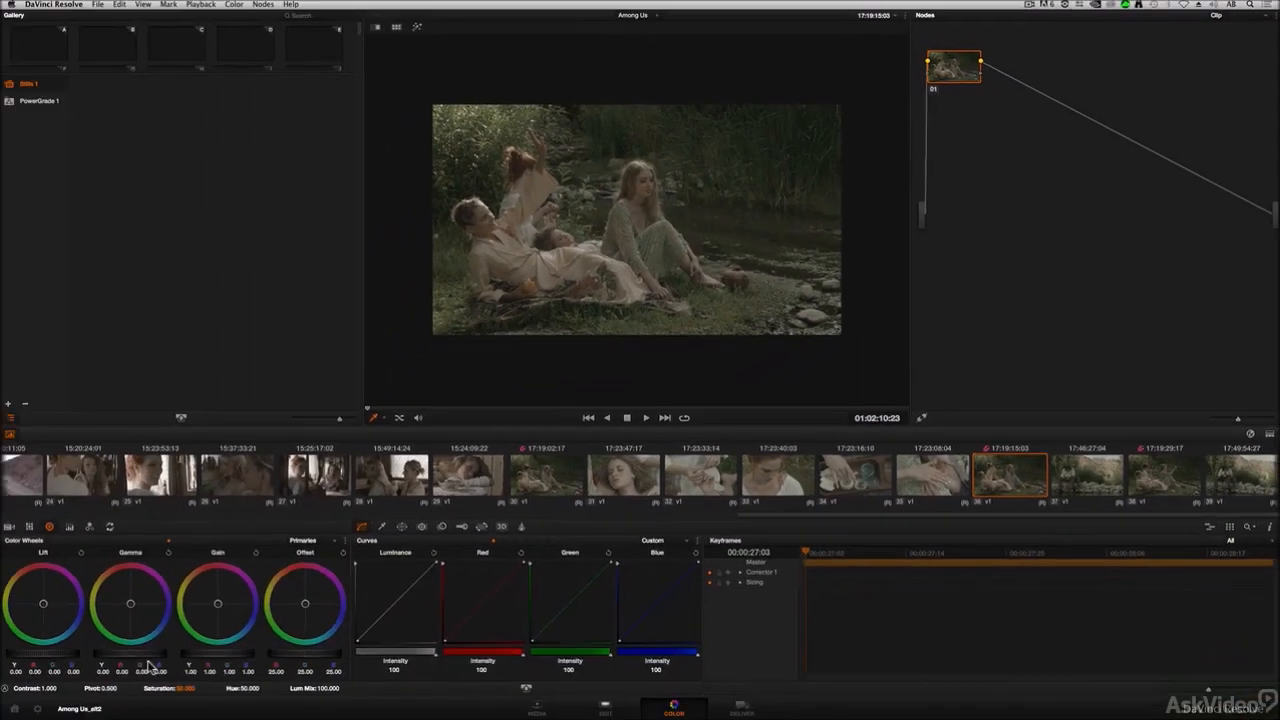
Step: Adjust clip 36's lift, gain and gamma master wheels under remote grades
{"action": "mouse_move", "coordinate": [65, 656]}
{"action": "left_mouse_down"}
{"action": "mouse_move", "coordinate": [28, 657]}
{"action": "mouse_move", "coordinate": [65, 657]}
{"action": "left_mouse_up"}
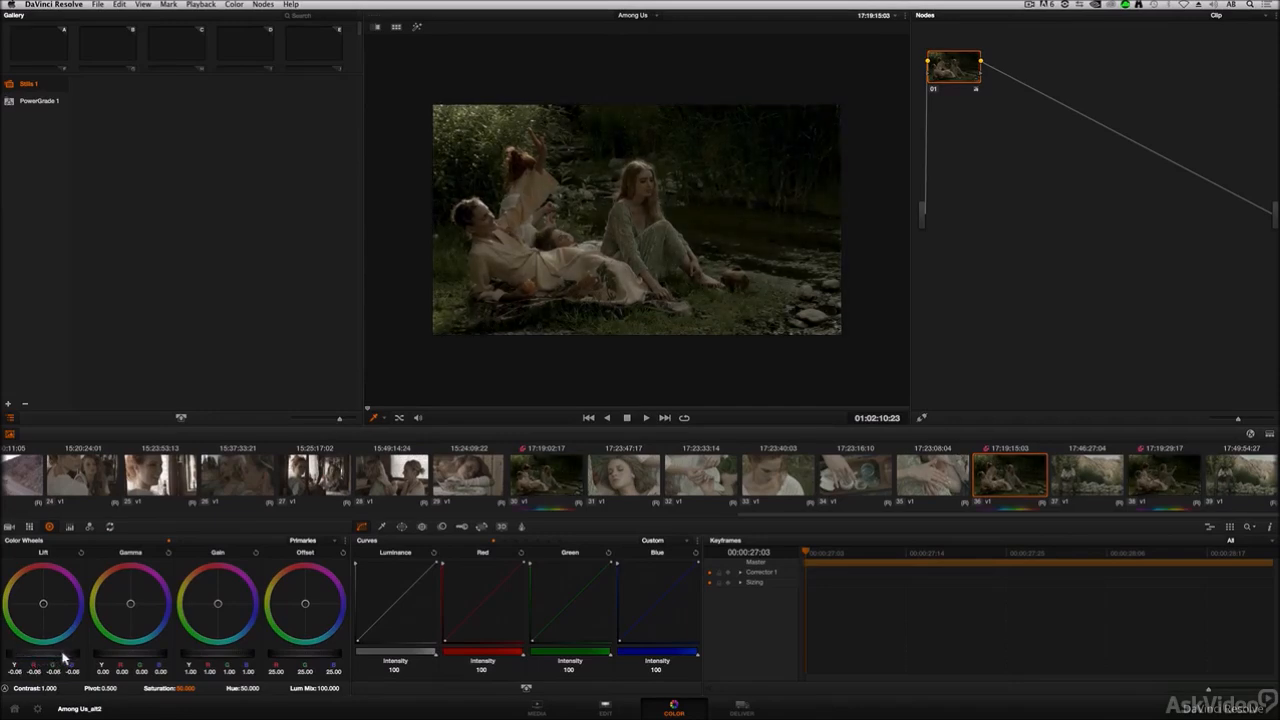
{"action": "left_click_drag", "start_coordinate": [225, 655], "coordinate": [313, 648]}
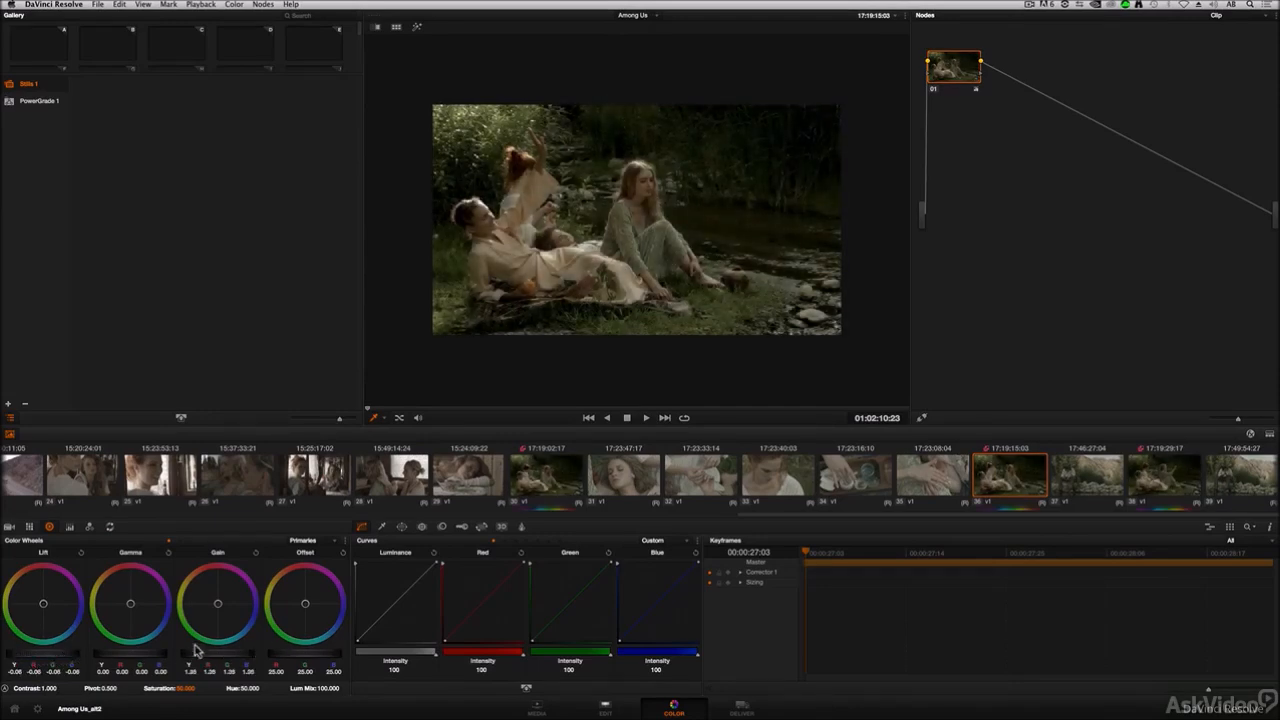
{"action": "left_click_drag", "start_coordinate": [152, 658], "coordinate": [115, 657]}
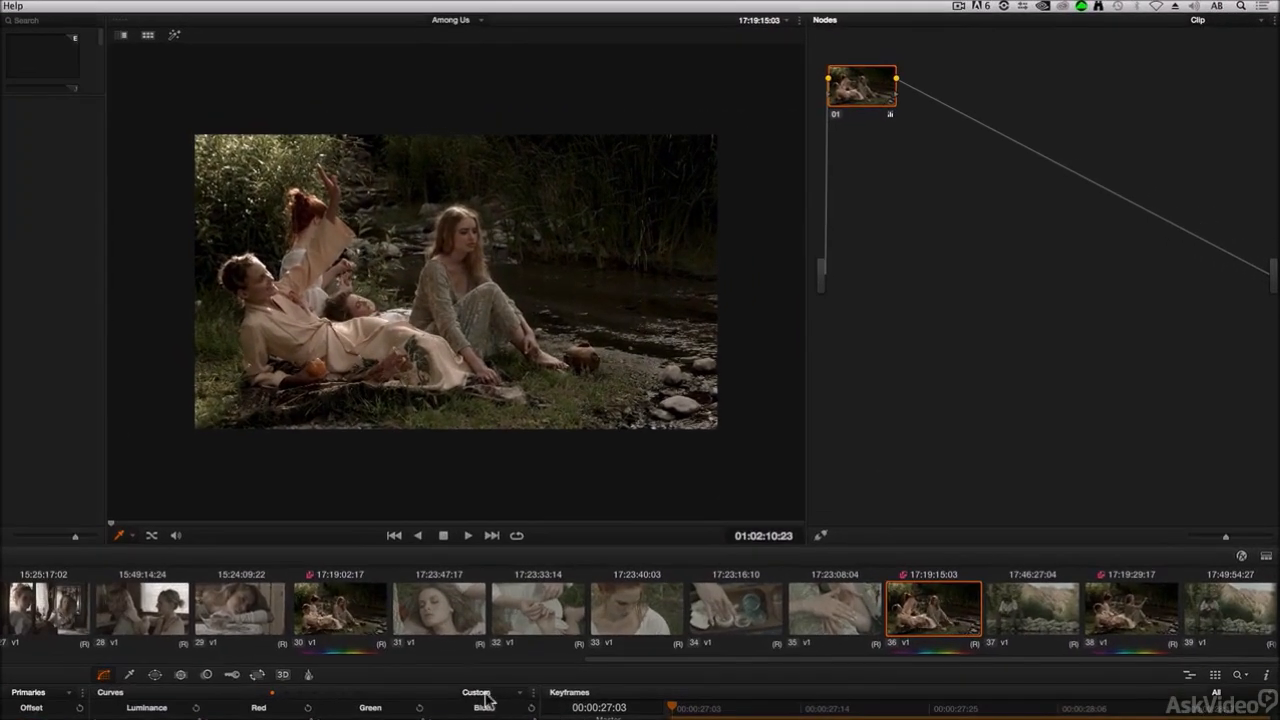
Step: Select clips 30, 36 and 38 in turn to compare the shared remote grade
{"action": "left_click", "coordinate": [378, 630]}
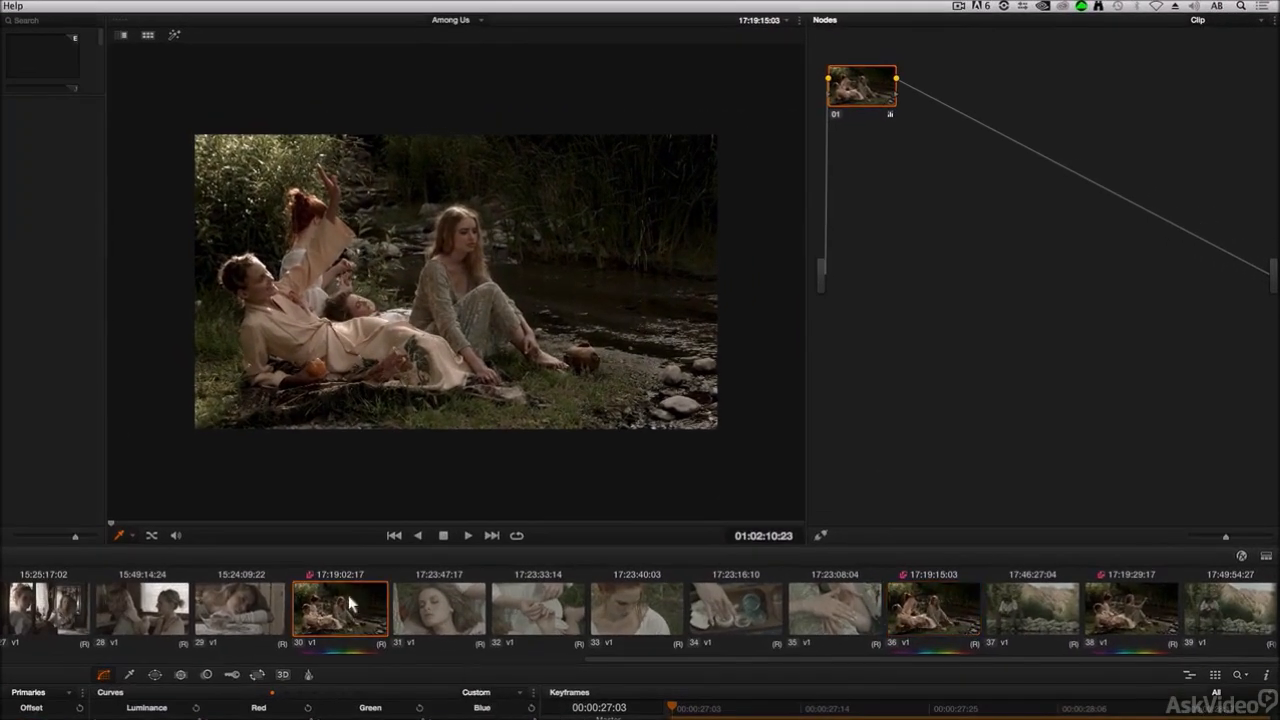
{"action": "left_click", "coordinate": [968, 612]}
{"action": "left_click", "coordinate": [1110, 625]}
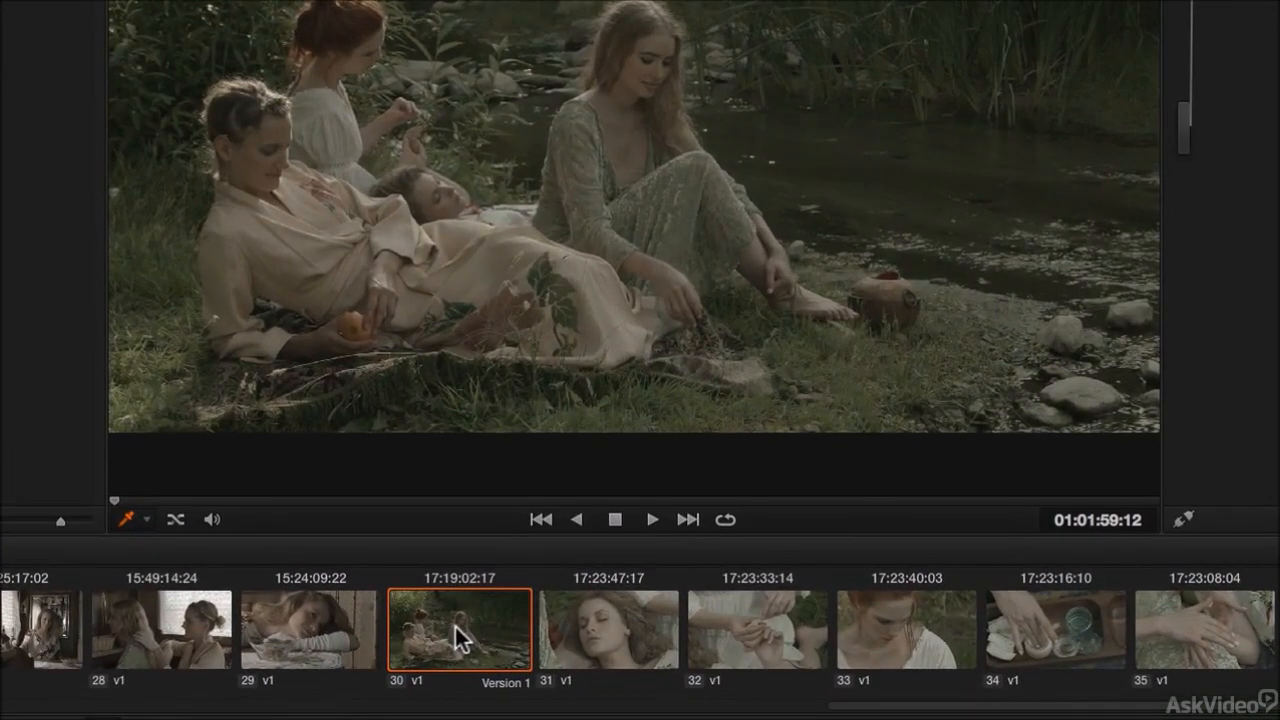
Step: Switch clip 30 to Use Remote Grades and back to Use Local Grades
{"action": "right_click", "coordinate": [545, 480]}
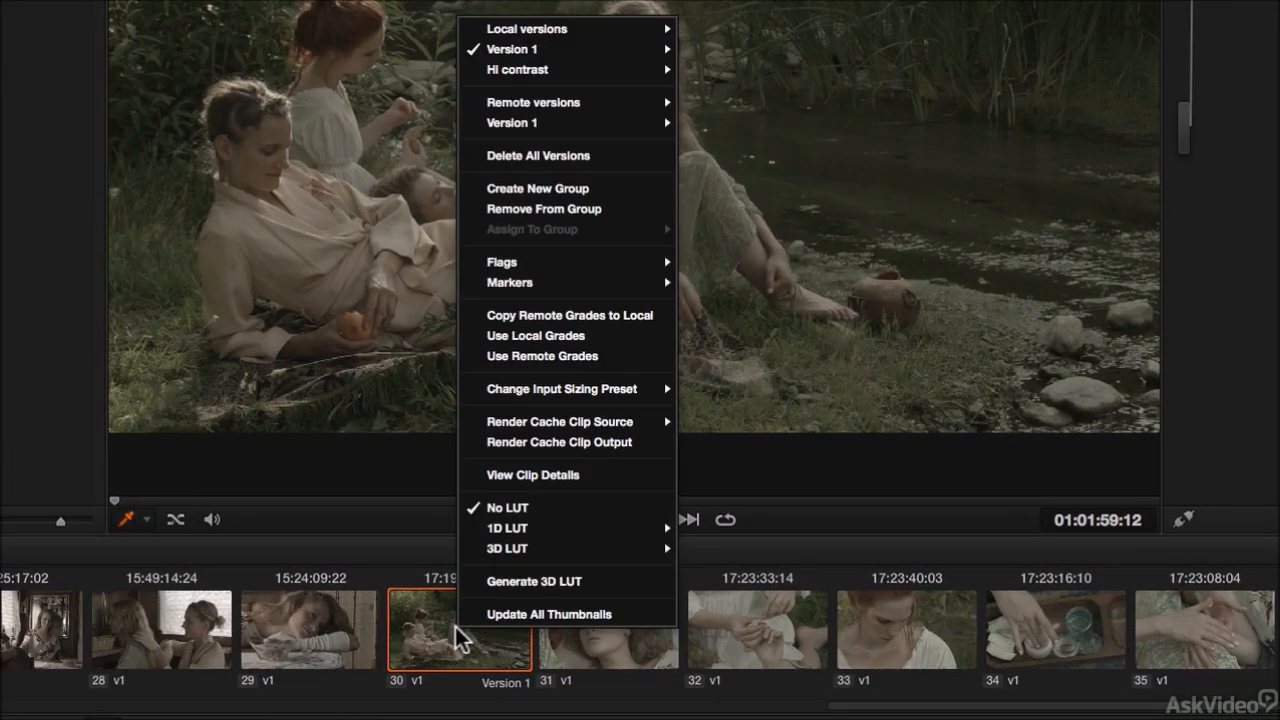
{"action": "mouse_move", "coordinate": [566, 48]}
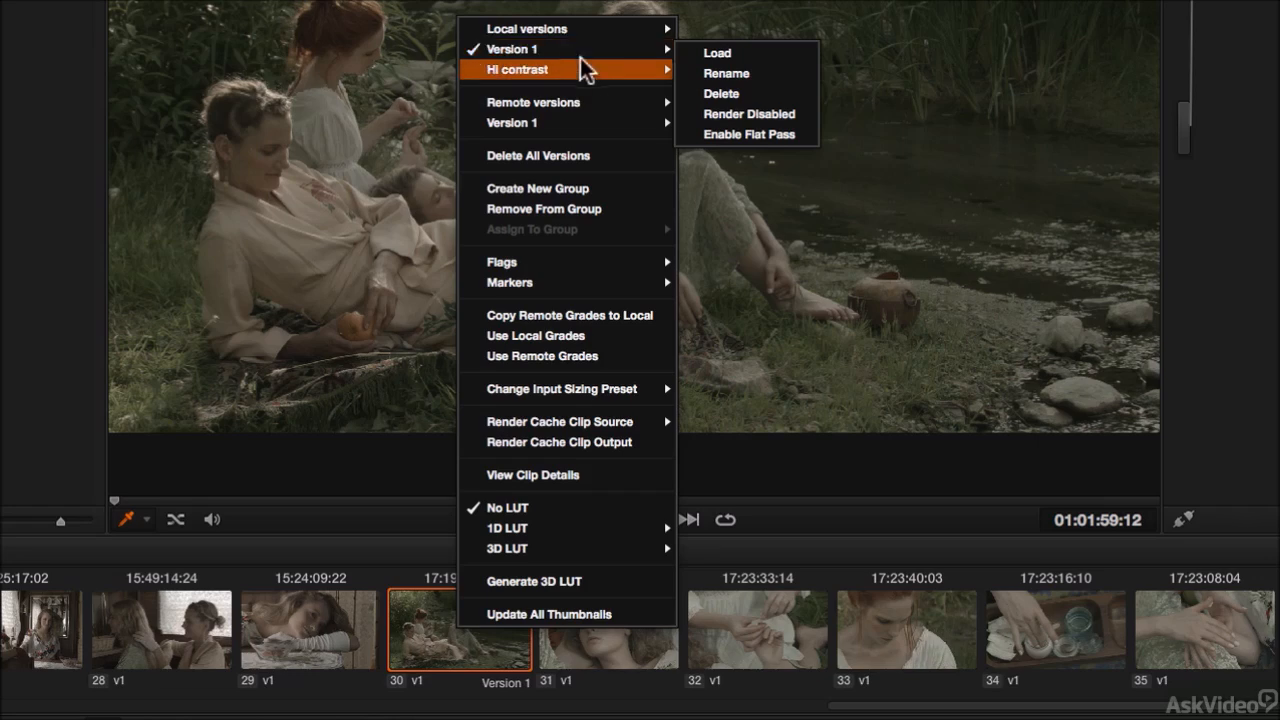
{"action": "left_click", "coordinate": [511, 358]}
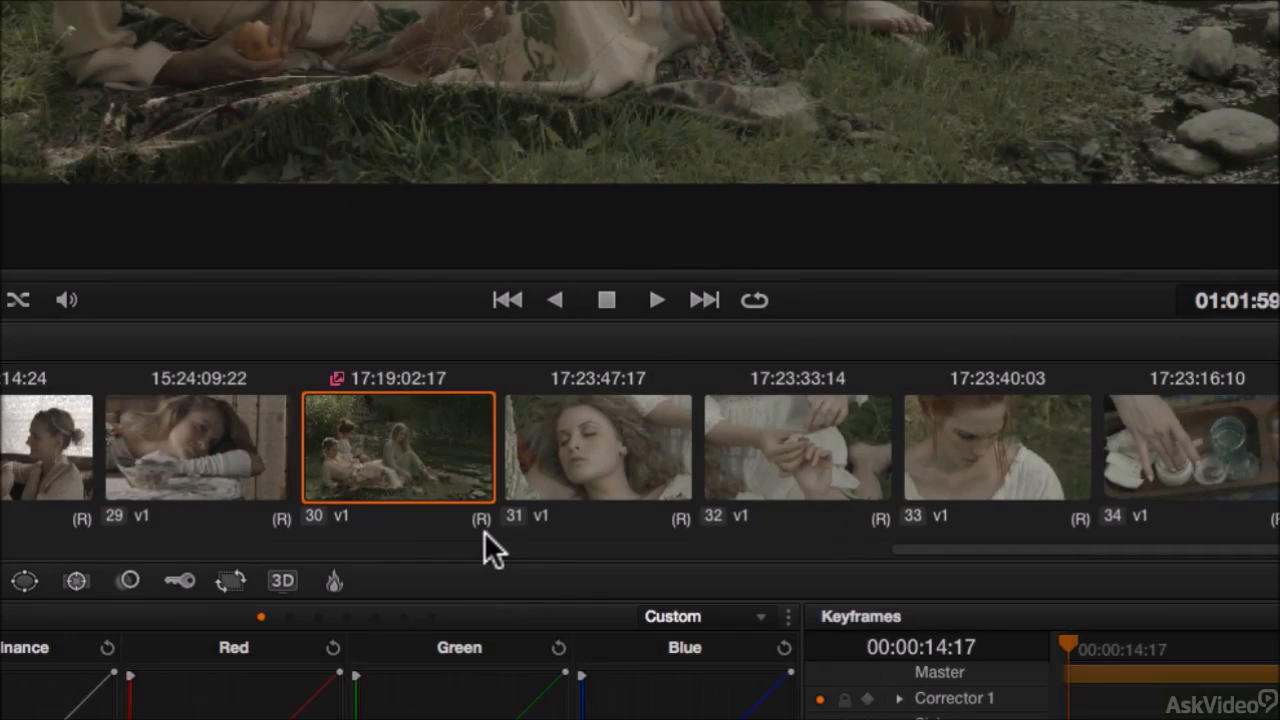
{"action": "right_click", "coordinate": [442, 436]}
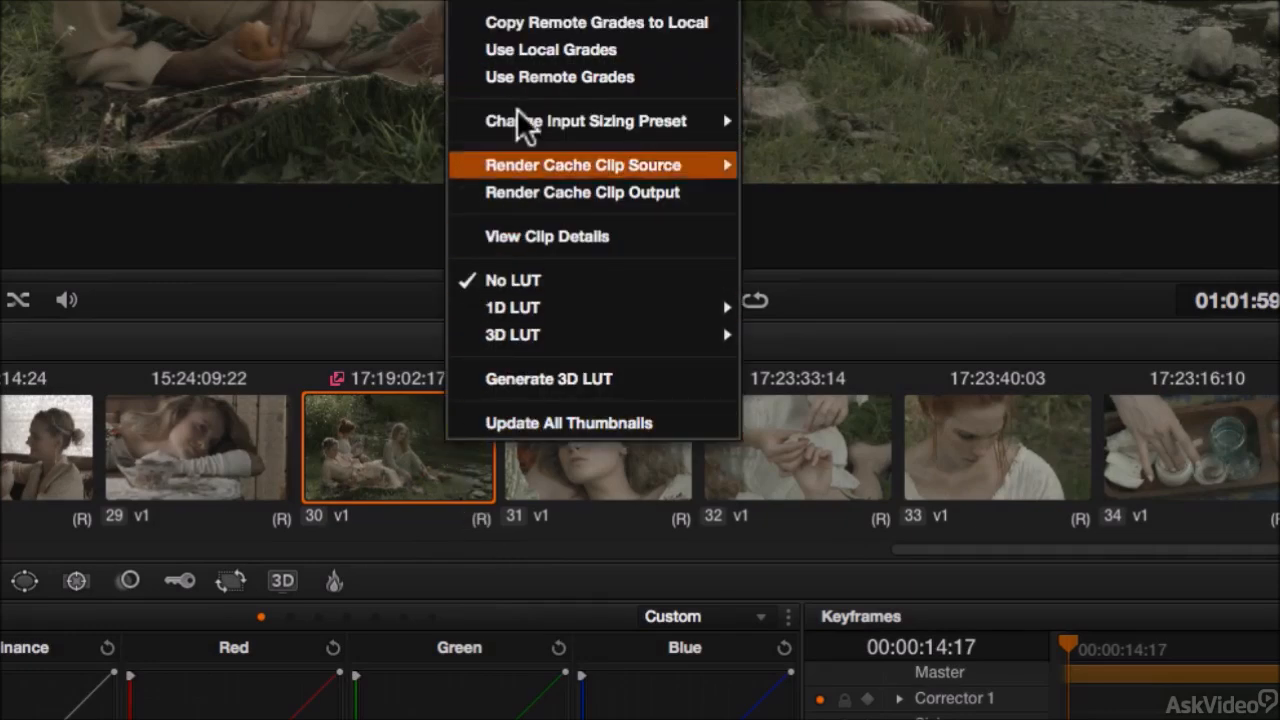
{"action": "left_click", "coordinate": [524, 44]}
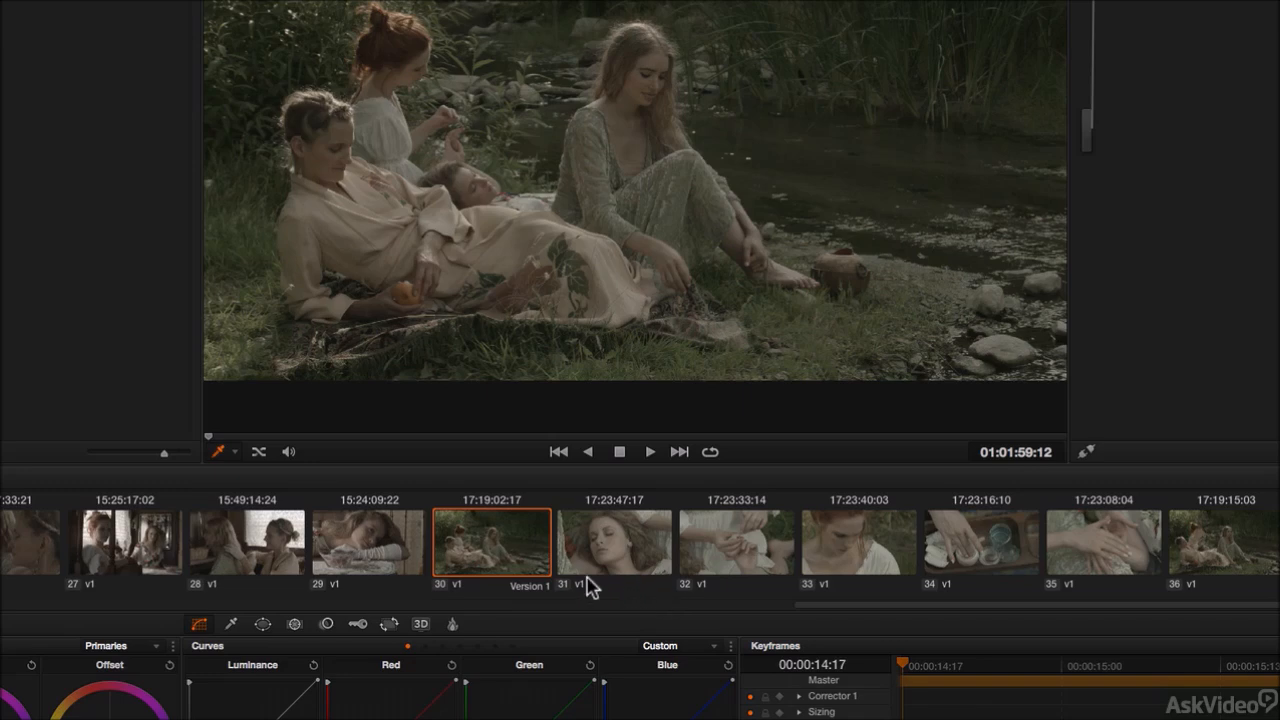
Step: Set the timeline to Use Remote Grades from clip 30's context menu
{"action": "right_click", "coordinate": [514, 560]}
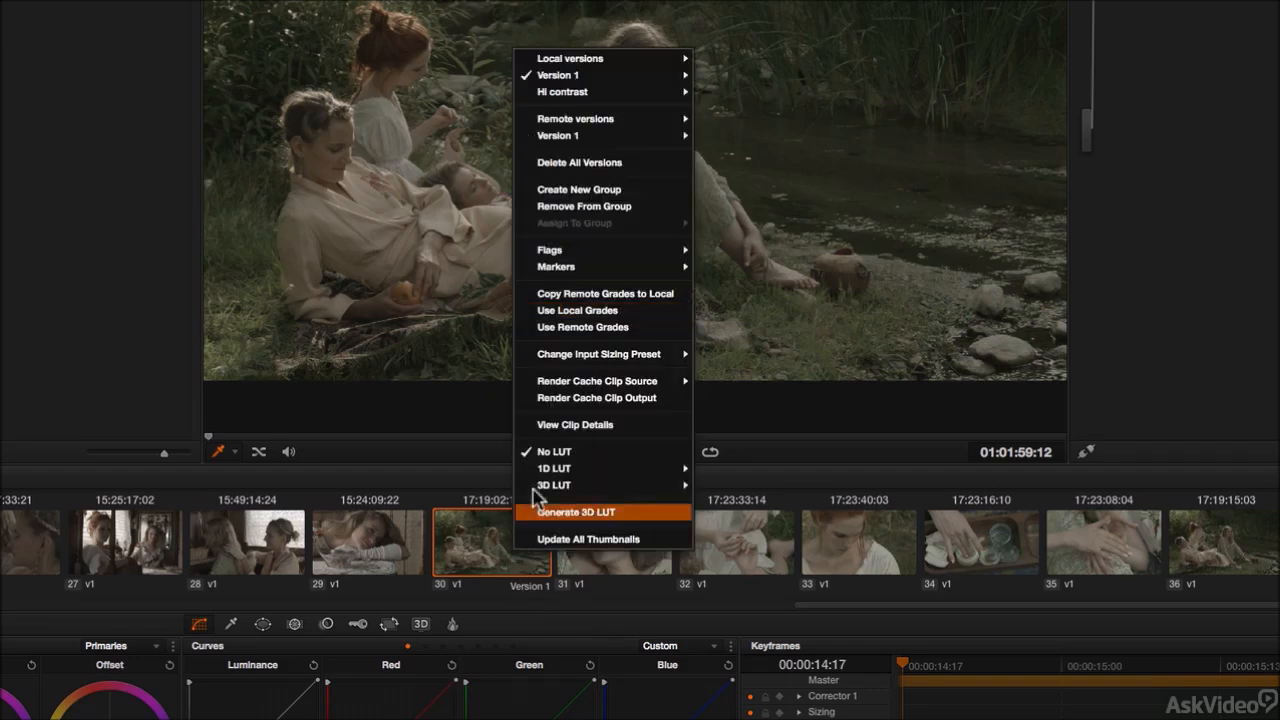
{"action": "left_click", "coordinate": [588, 328]}
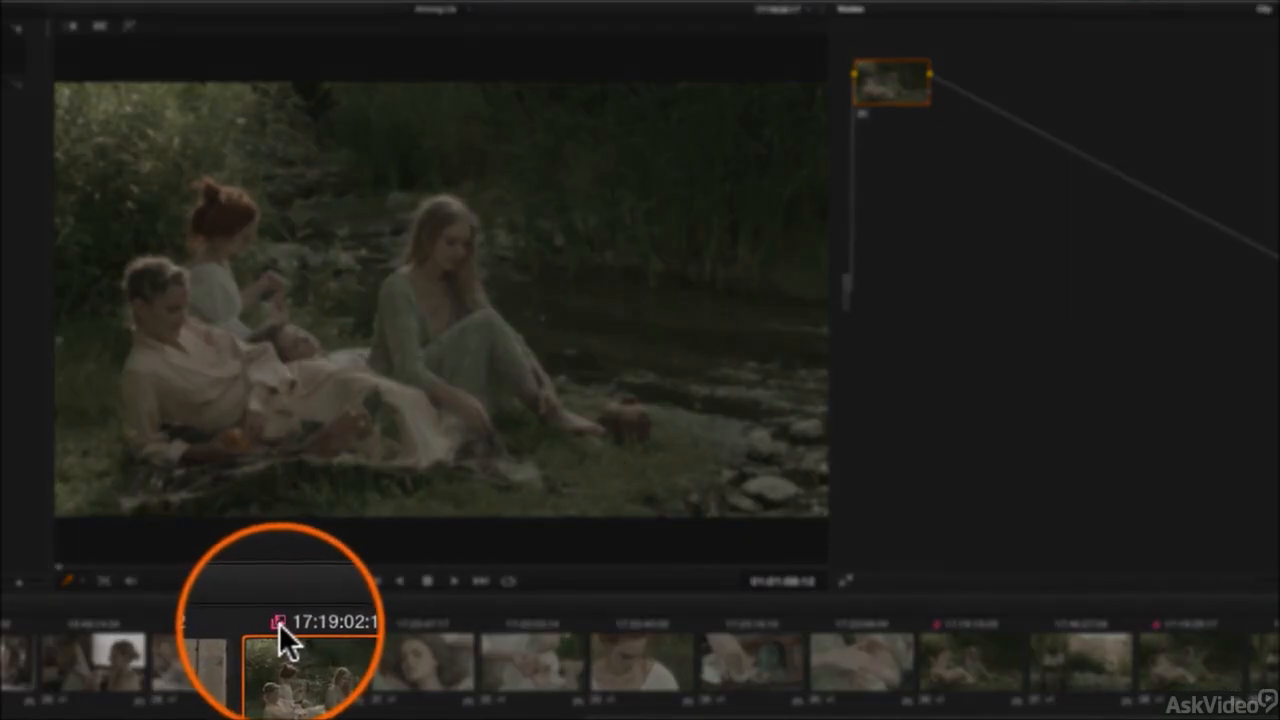
Step: Select clip 30 and grade it by adjusting the lift, gamma and gain master wheels and their color balance
{"action": "left_click", "coordinate": [958, 668]}
{"action": "left_click", "coordinate": [1188, 668]}
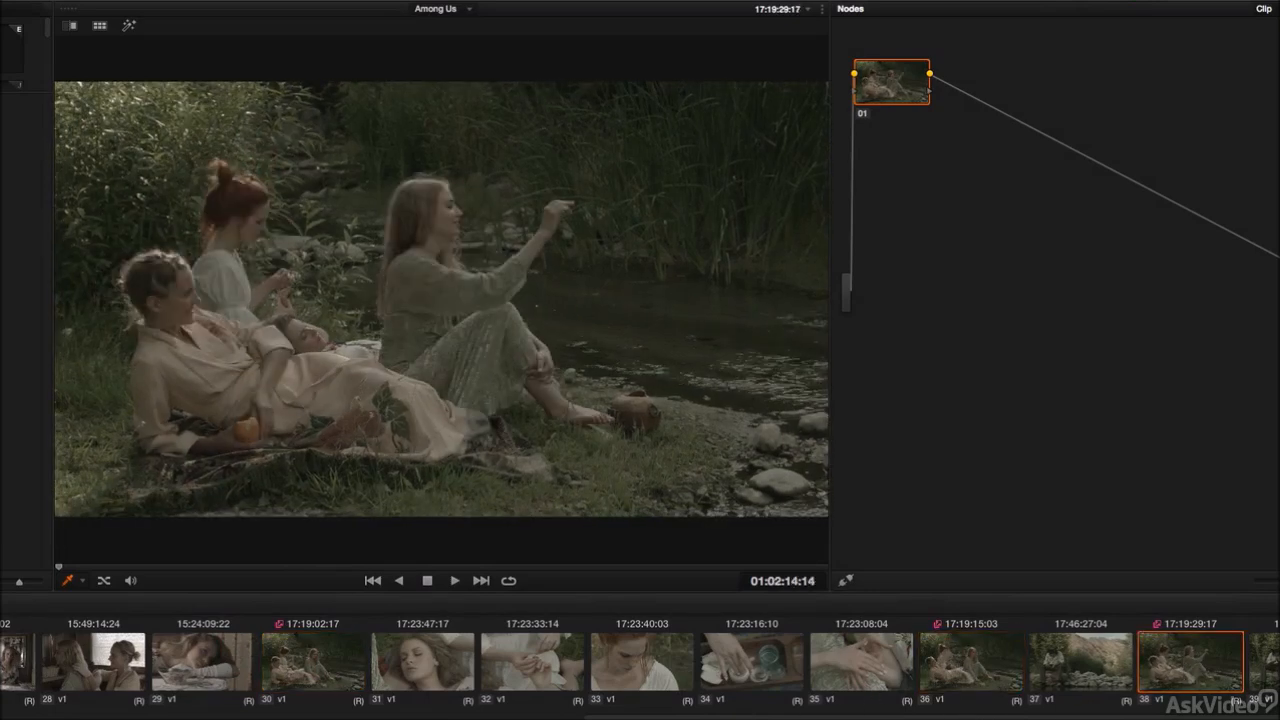
{"action": "left_click", "coordinate": [322, 665]}
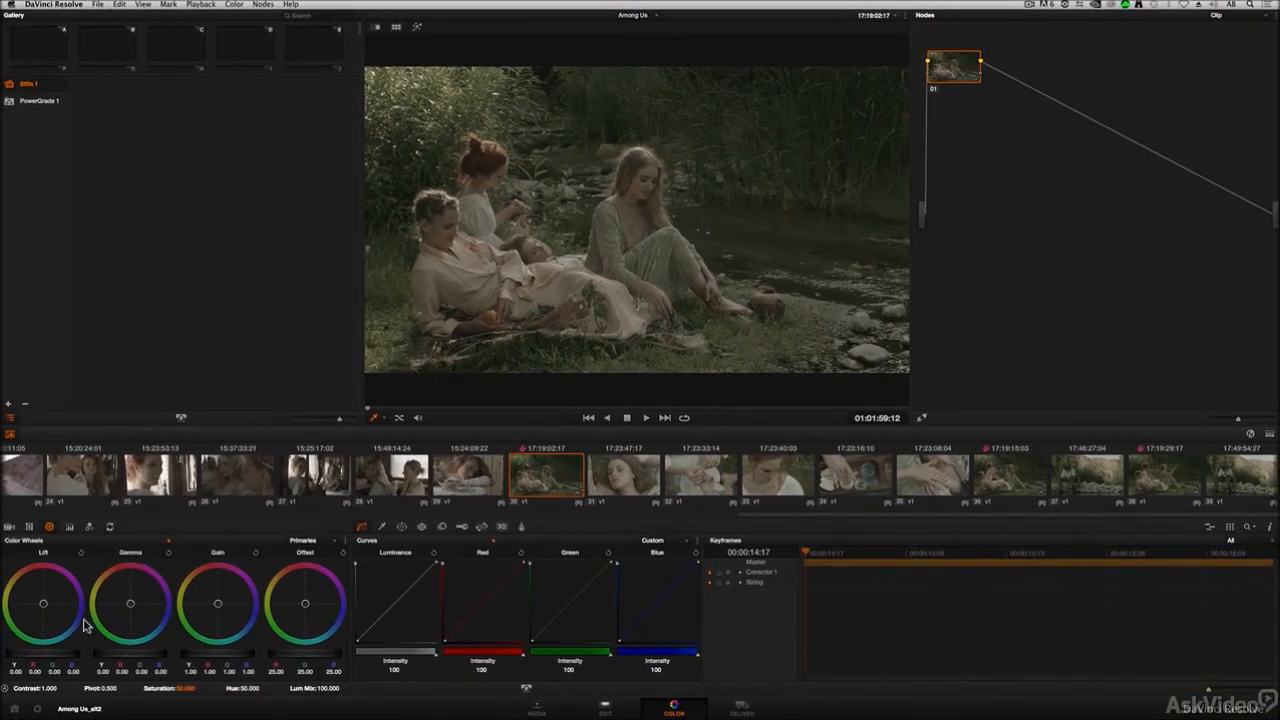
{"action": "left_click_drag", "start_coordinate": [56, 652], "coordinate": [2, 656]}
{"action": "left_click_drag", "start_coordinate": [200, 658], "coordinate": [328, 642]}
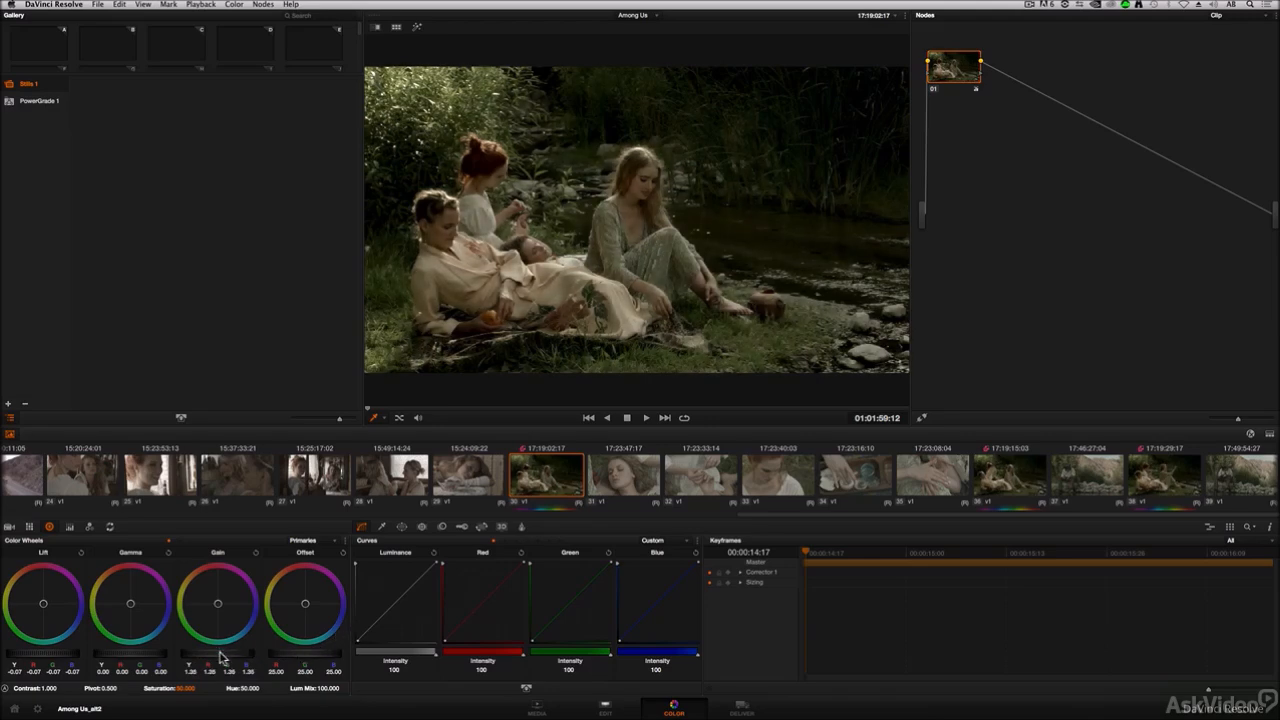
{"action": "left_click_drag", "start_coordinate": [137, 655], "coordinate": [123, 658]}
{"action": "left_click_drag", "start_coordinate": [64, 619], "coordinate": [58, 617]}
{"action": "left_click_drag", "start_coordinate": [228, 627], "coordinate": [229, 616]}
{"action": "mouse_move", "coordinate": [120, 619]}
{"action": "left_mouse_down"}
{"action": "mouse_move", "coordinate": [149, 626]}
{"action": "mouse_move", "coordinate": [125, 600]}
{"action": "left_mouse_up"}
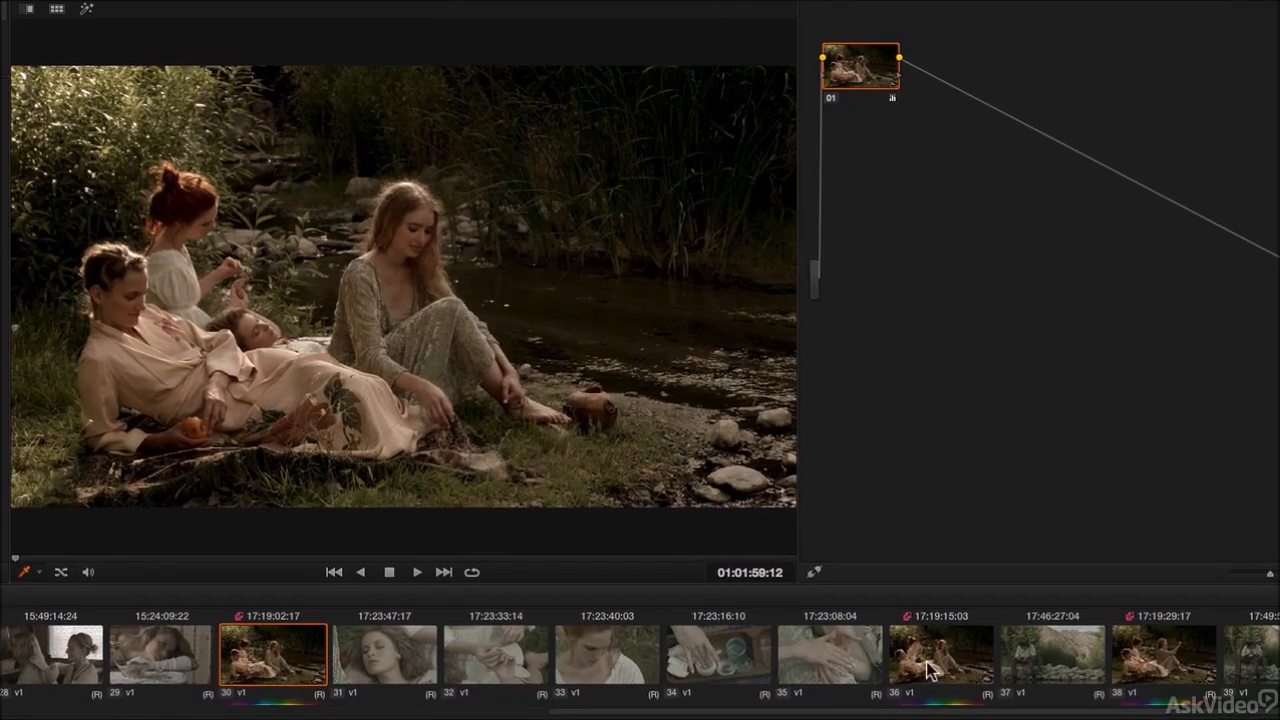
Step: Select clips 36, 38 and 31 to 34 in turn to compare their remote grades
{"action": "left_click", "coordinate": [930, 672]}
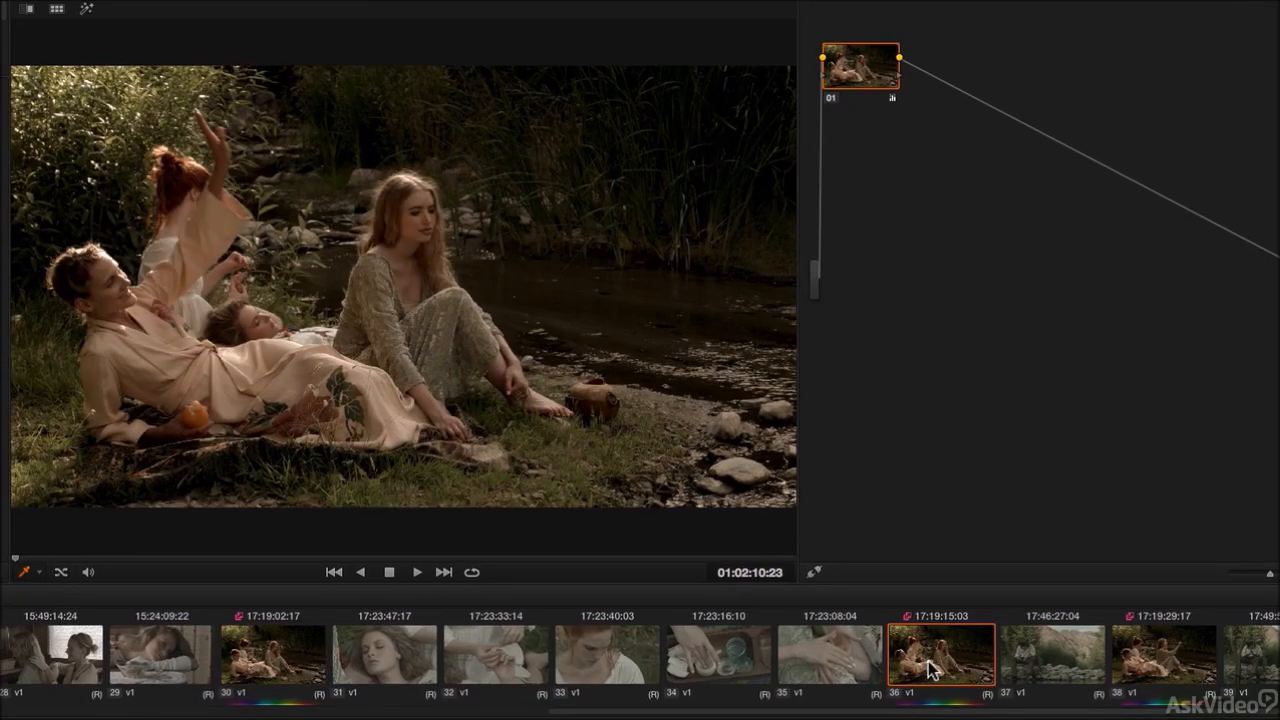
{"action": "left_click", "coordinate": [1134, 676]}
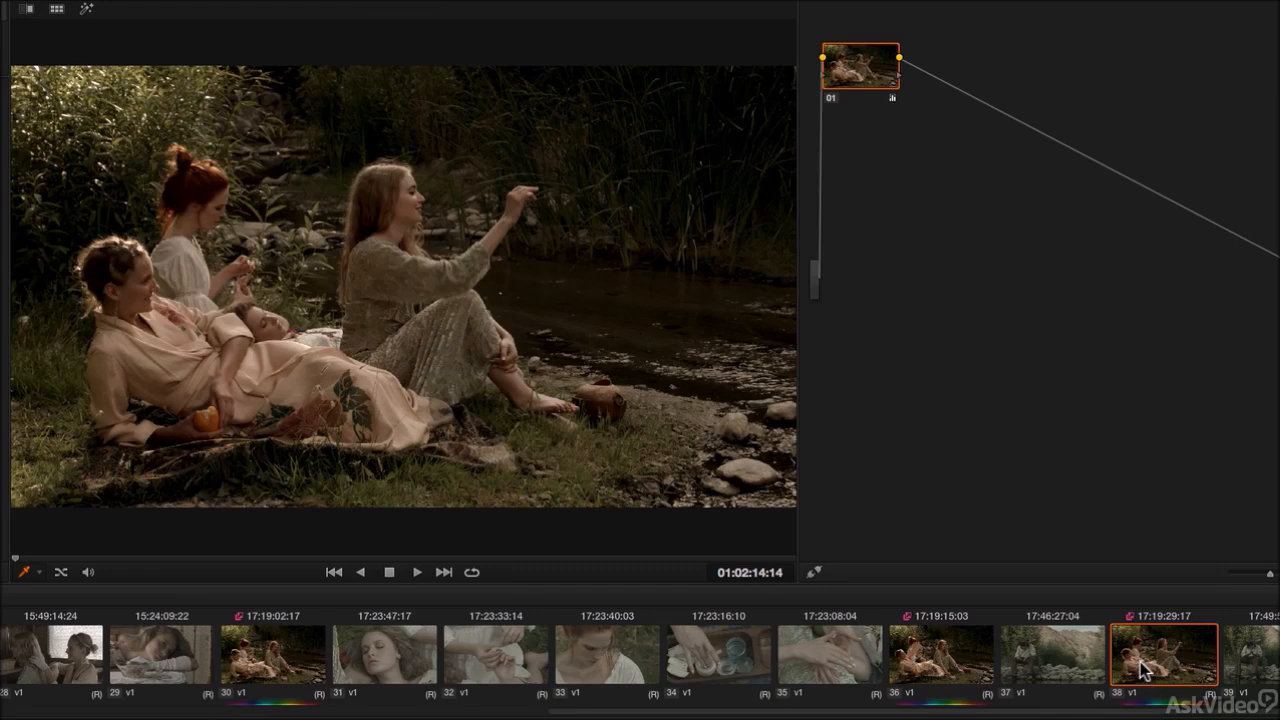
{"action": "left_click", "coordinate": [386, 658]}
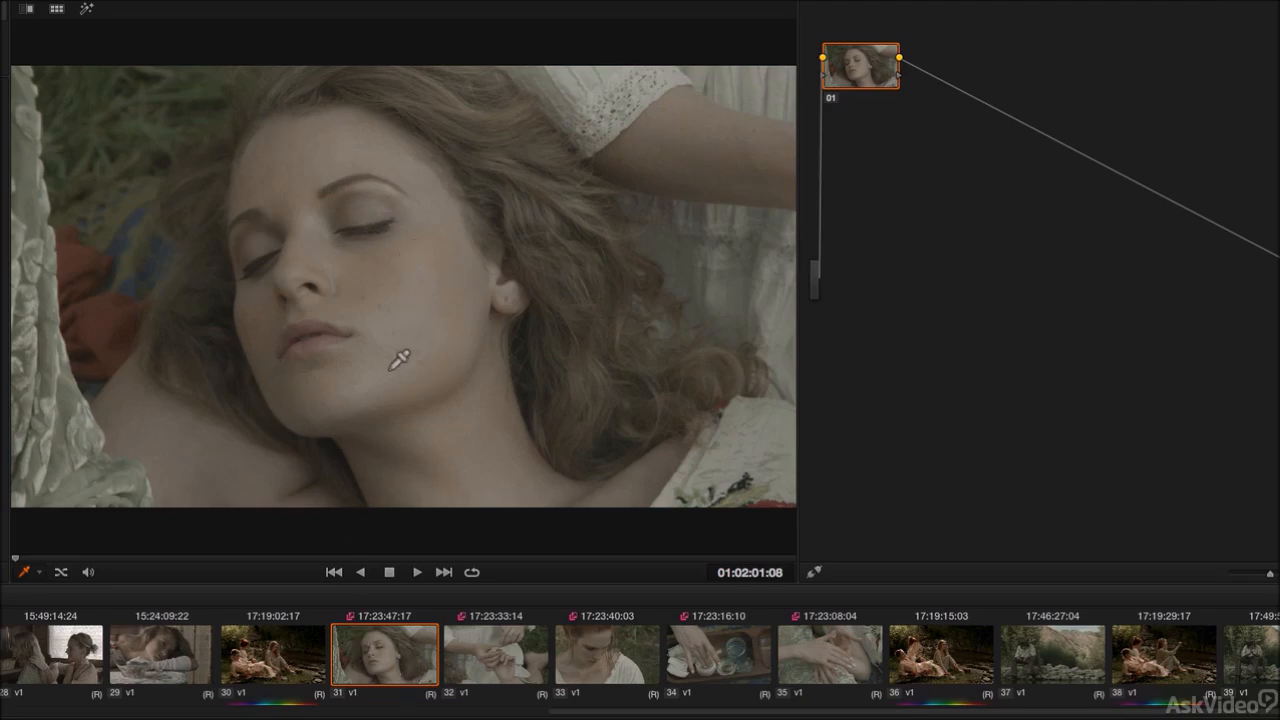
{"action": "left_click", "coordinate": [500, 677]}
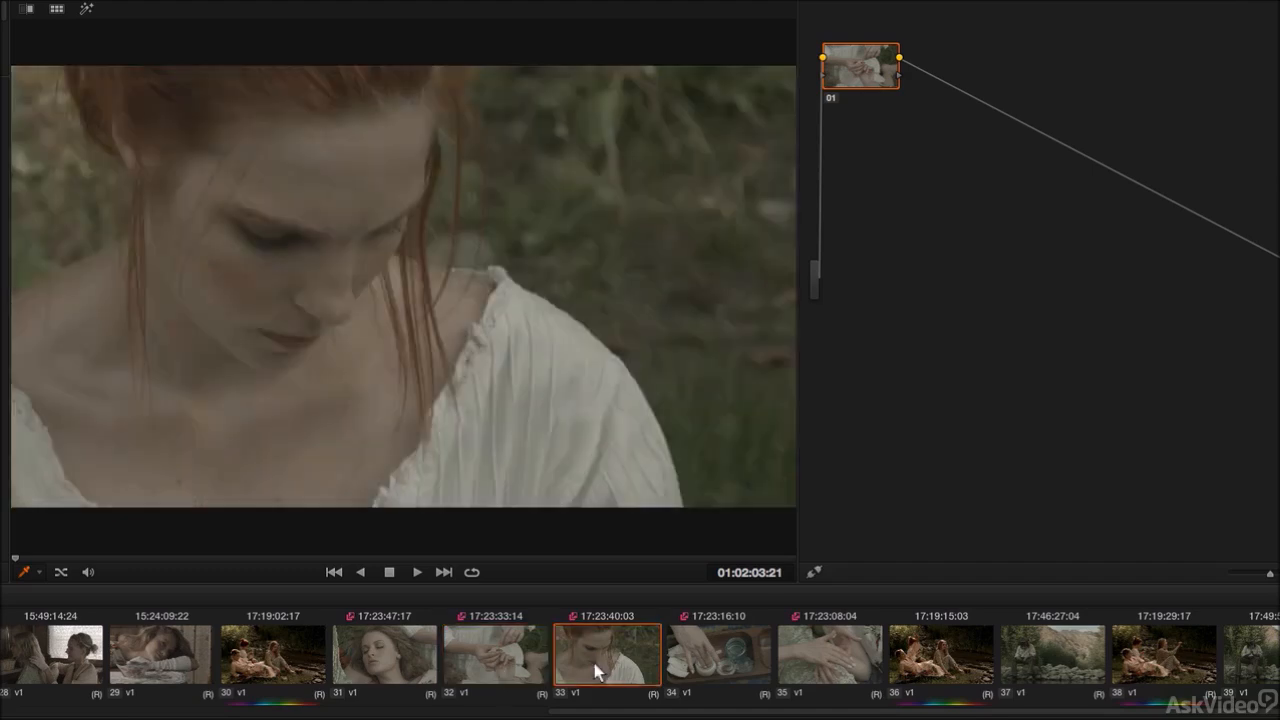
{"action": "left_click", "coordinate": [594, 670]}
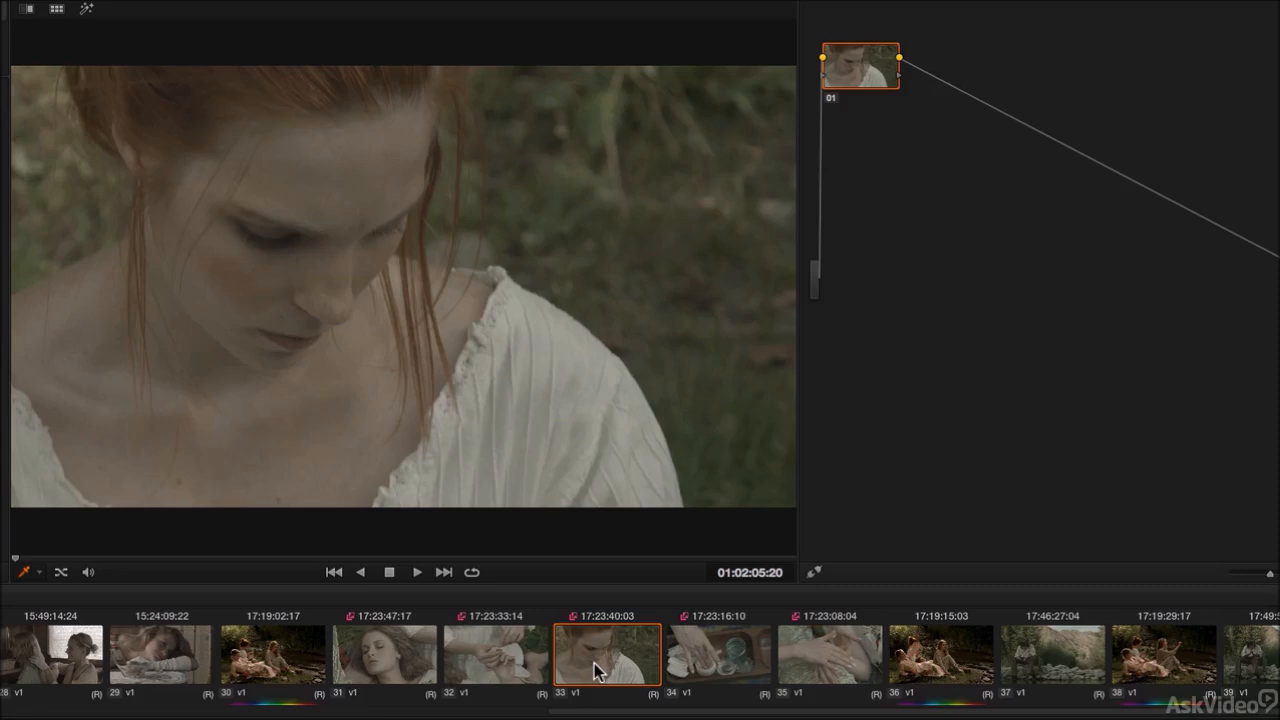
{"action": "left_click", "coordinate": [701, 670]}
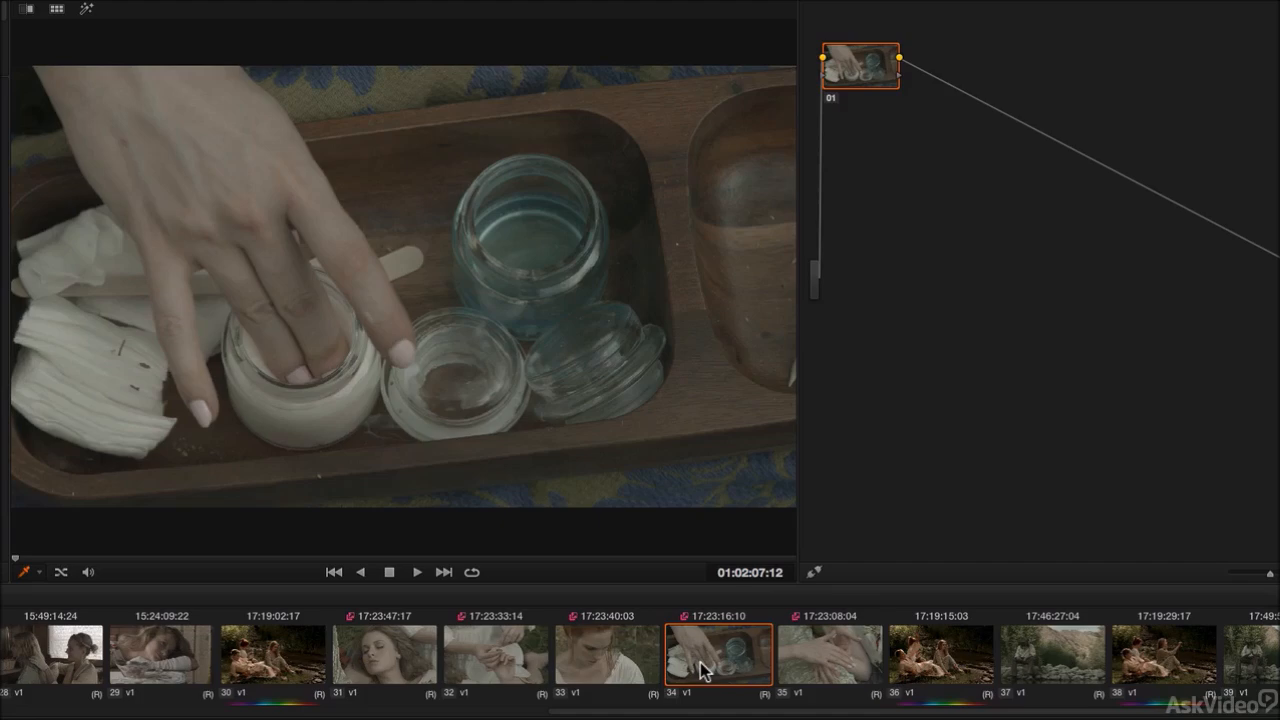
{"action": "left_click", "coordinate": [408, 658]}
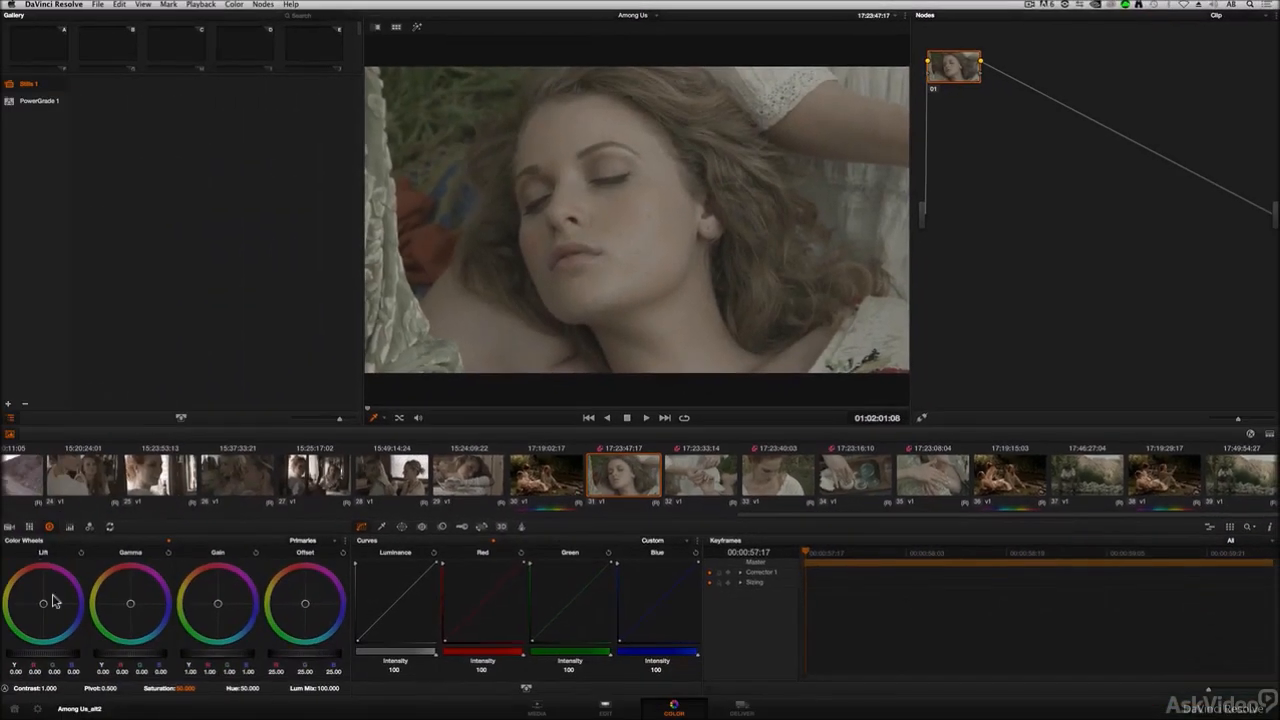
Step: Grade clip 31 by adjusting its lift, gamma and gain master wheels and color balance
{"action": "mouse_move", "coordinate": [67, 659]}
{"action": "left_mouse_down"}
{"action": "mouse_move", "coordinate": [20, 656]}
{"action": "mouse_move", "coordinate": [35, 659]}
{"action": "left_mouse_up"}
{"action": "left_click_drag", "start_coordinate": [203, 655], "coordinate": [274, 651]}
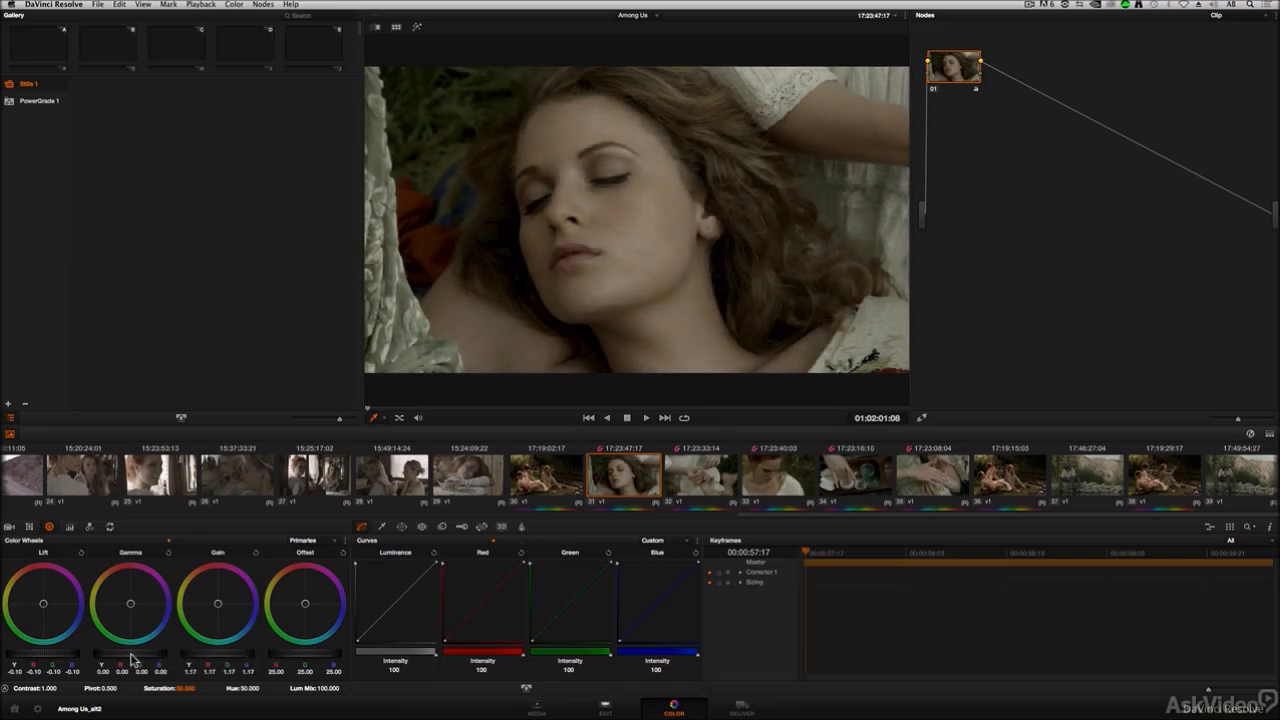
{"action": "left_click_drag", "start_coordinate": [136, 658], "coordinate": [121, 657]}
{"action": "left_click_drag", "start_coordinate": [45, 600], "coordinate": [52, 620]}
{"action": "left_click_drag", "start_coordinate": [240, 610], "coordinate": [237, 618]}
{"action": "left_click_drag", "start_coordinate": [132, 606], "coordinate": [128, 604]}
{"action": "left_click_drag", "start_coordinate": [231, 615], "coordinate": [224, 617]}
Step: Select clip 33, add a new grade version, and raise its gamma master wheel
{"action": "left_click", "coordinate": [776, 476]}
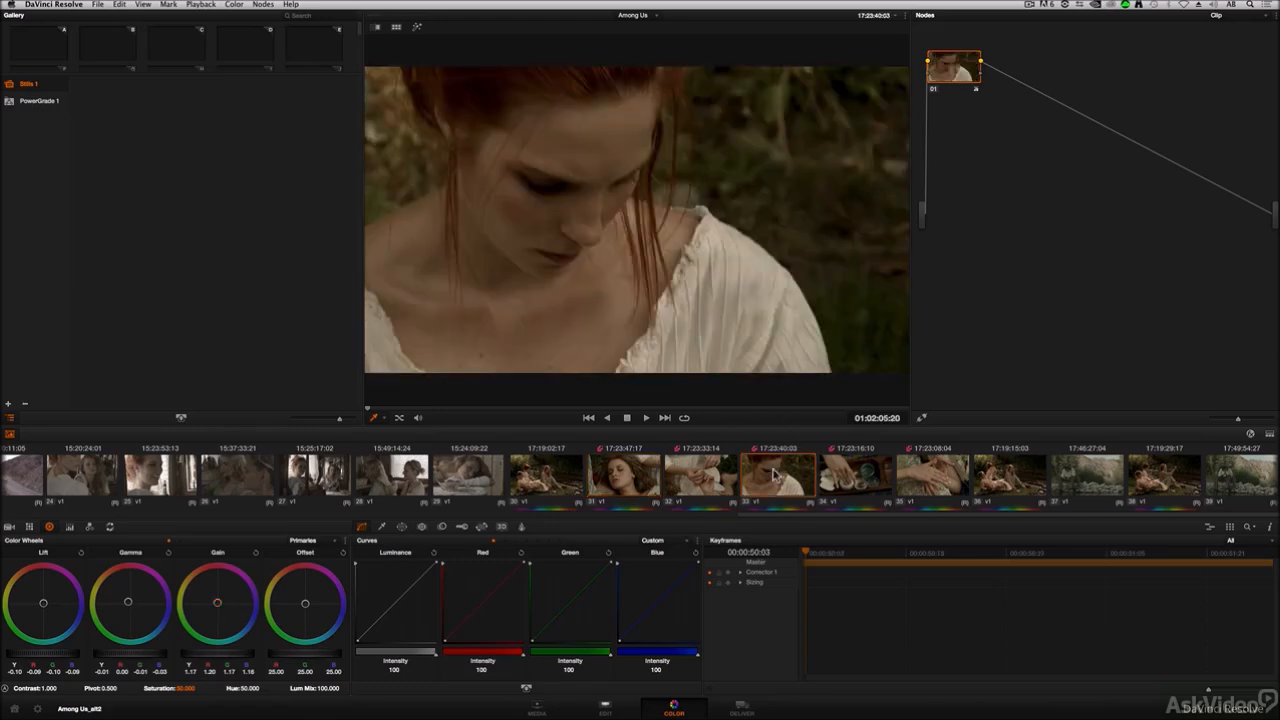
{"action": "left_click", "coordinate": [620, 478]}
{"action": "left_click", "coordinate": [784, 476]}
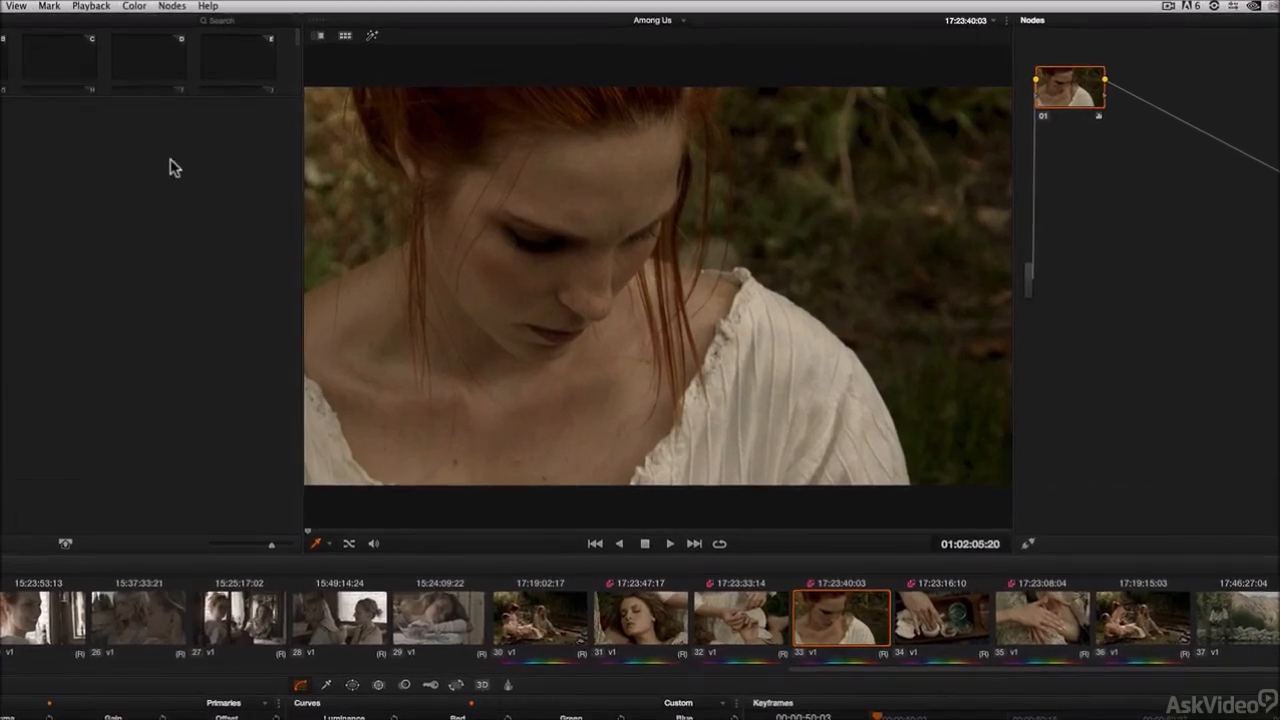
{"action": "left_click", "coordinate": [231, 4]}
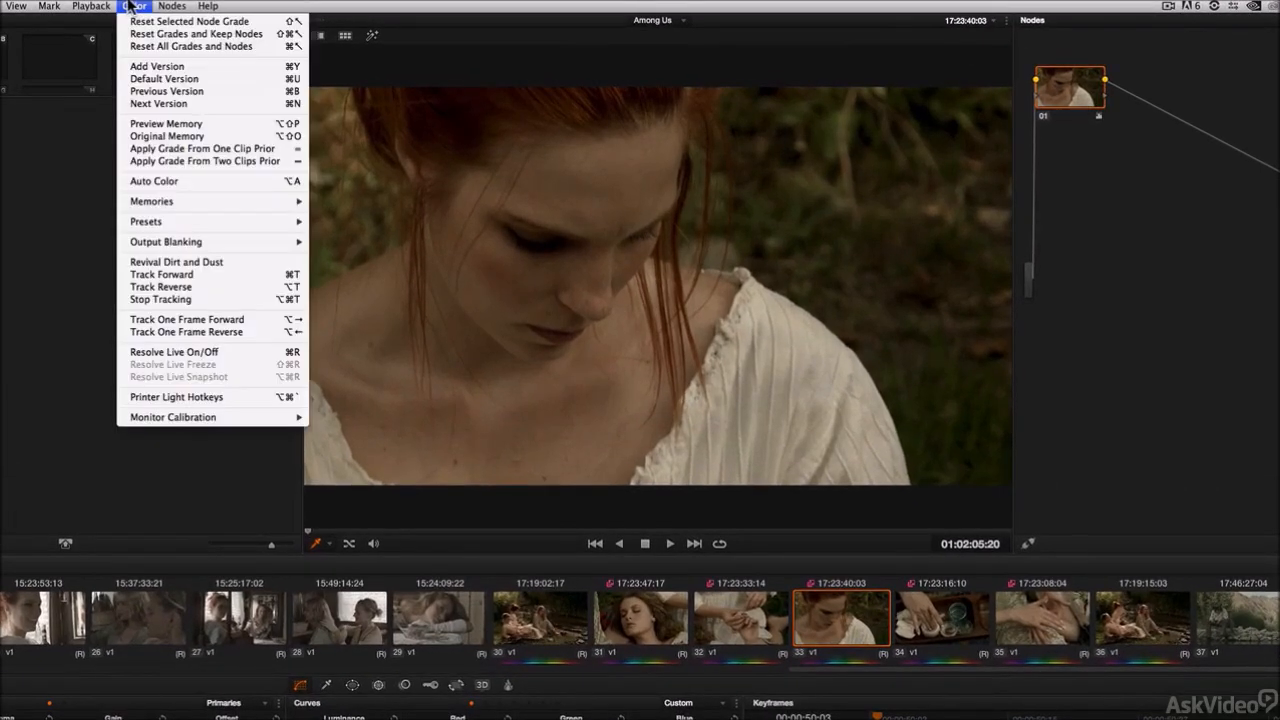
{"action": "left_click", "coordinate": [155, 67]}
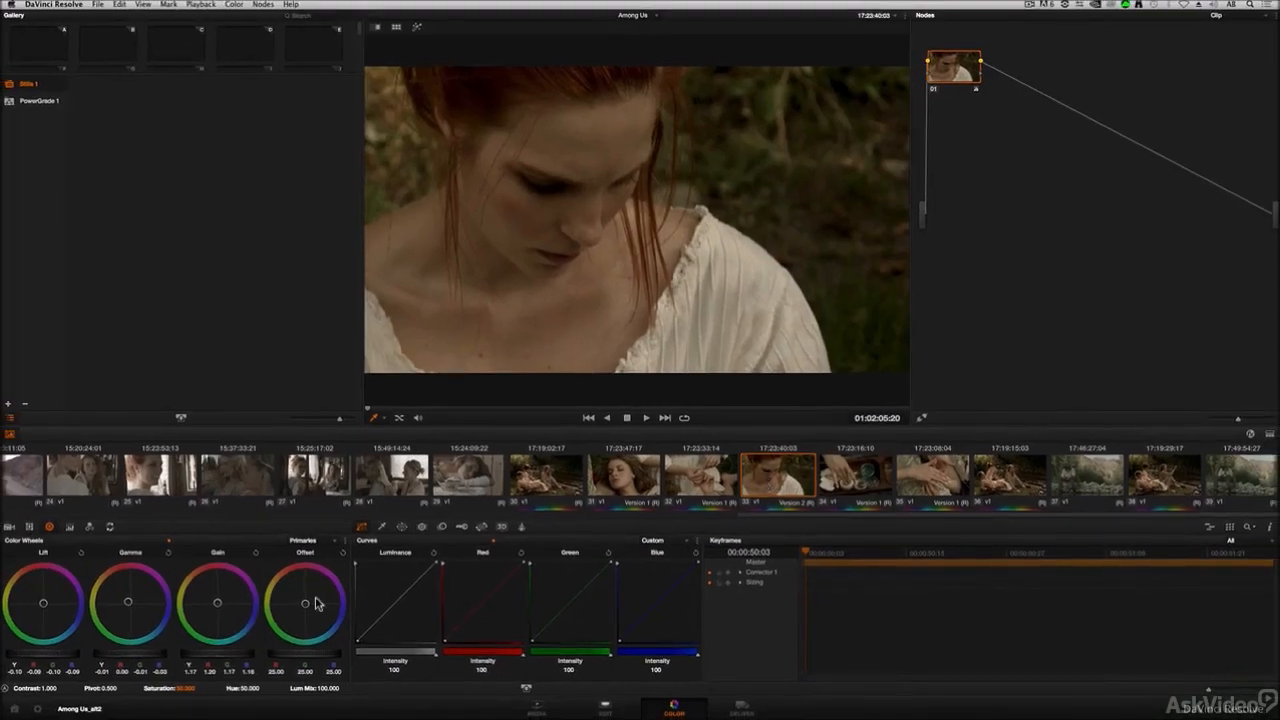
{"action": "left_click_drag", "start_coordinate": [115, 657], "coordinate": [141, 658]}
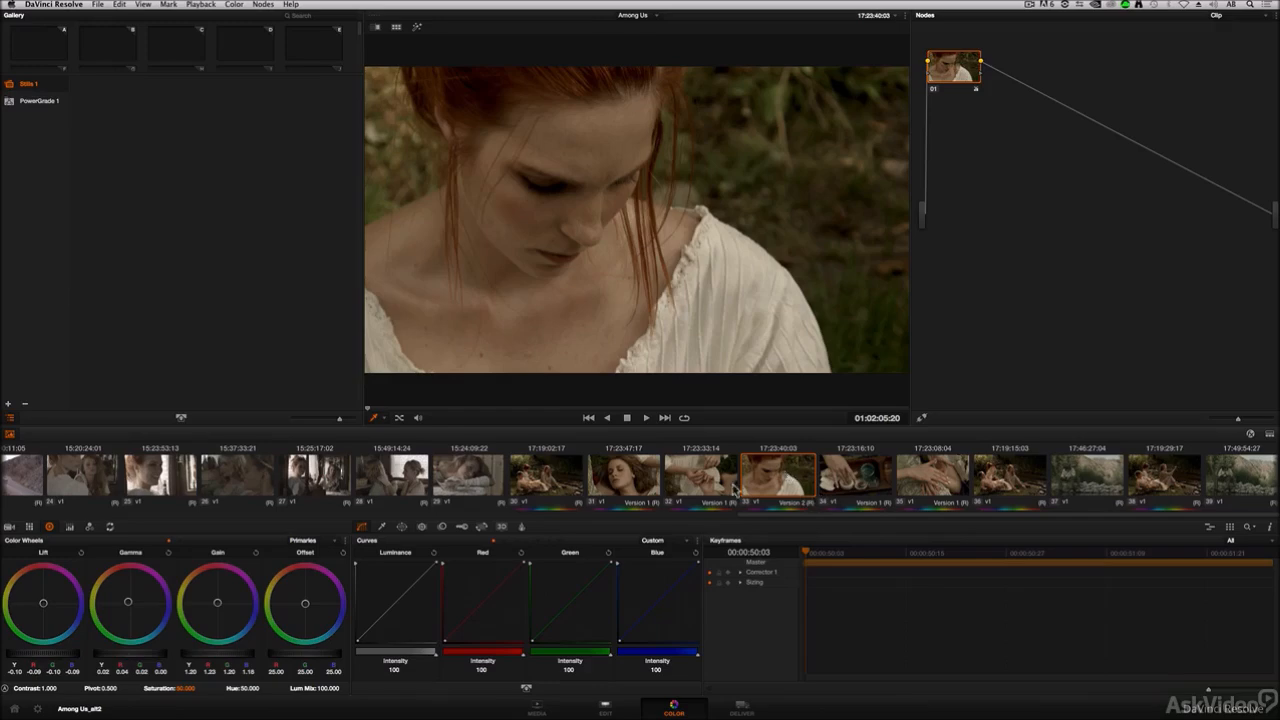
Step: Copy clip 31's remote grades to local
{"action": "left_click", "coordinate": [632, 481]}
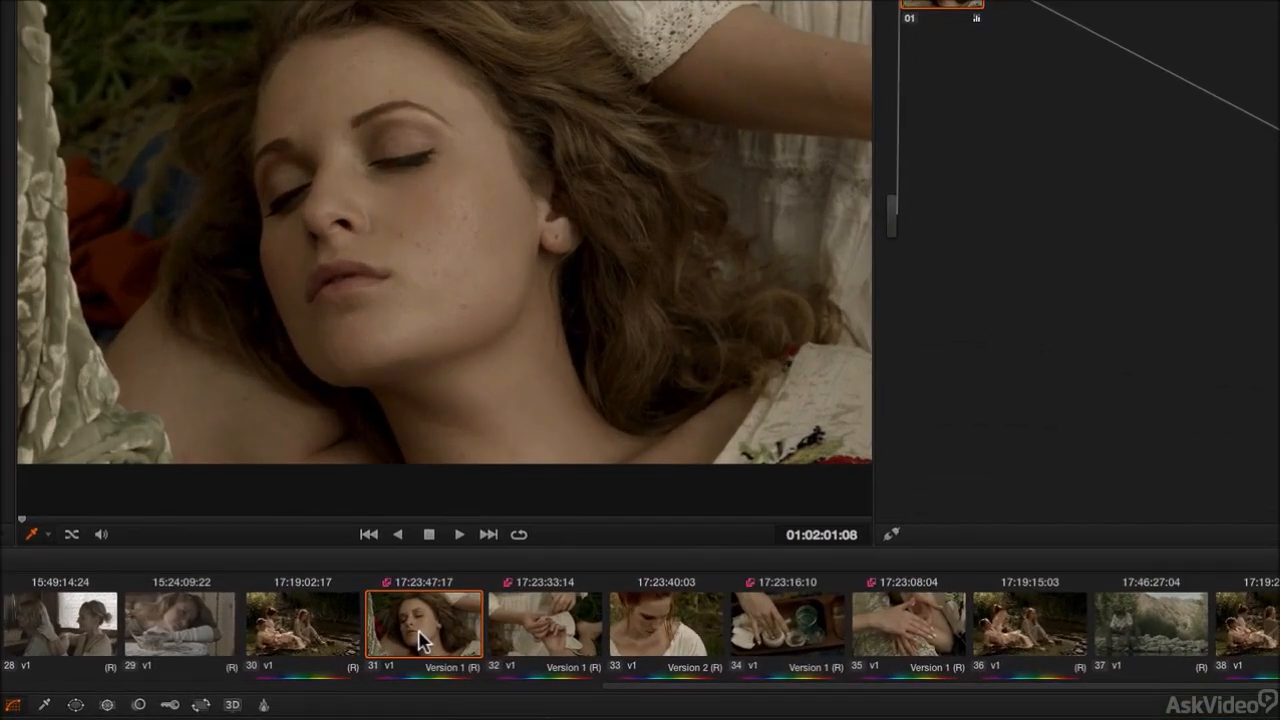
{"action": "right_click", "coordinate": [421, 641]}
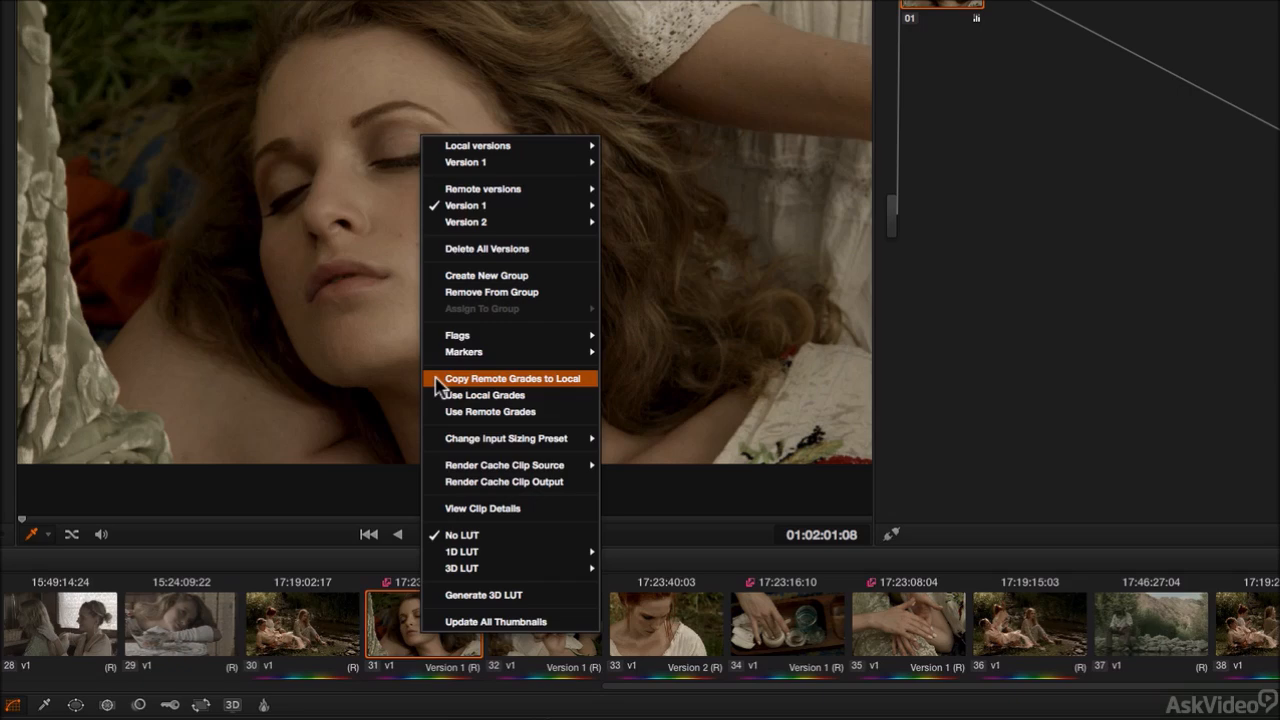
{"action": "left_click", "coordinate": [529, 381]}
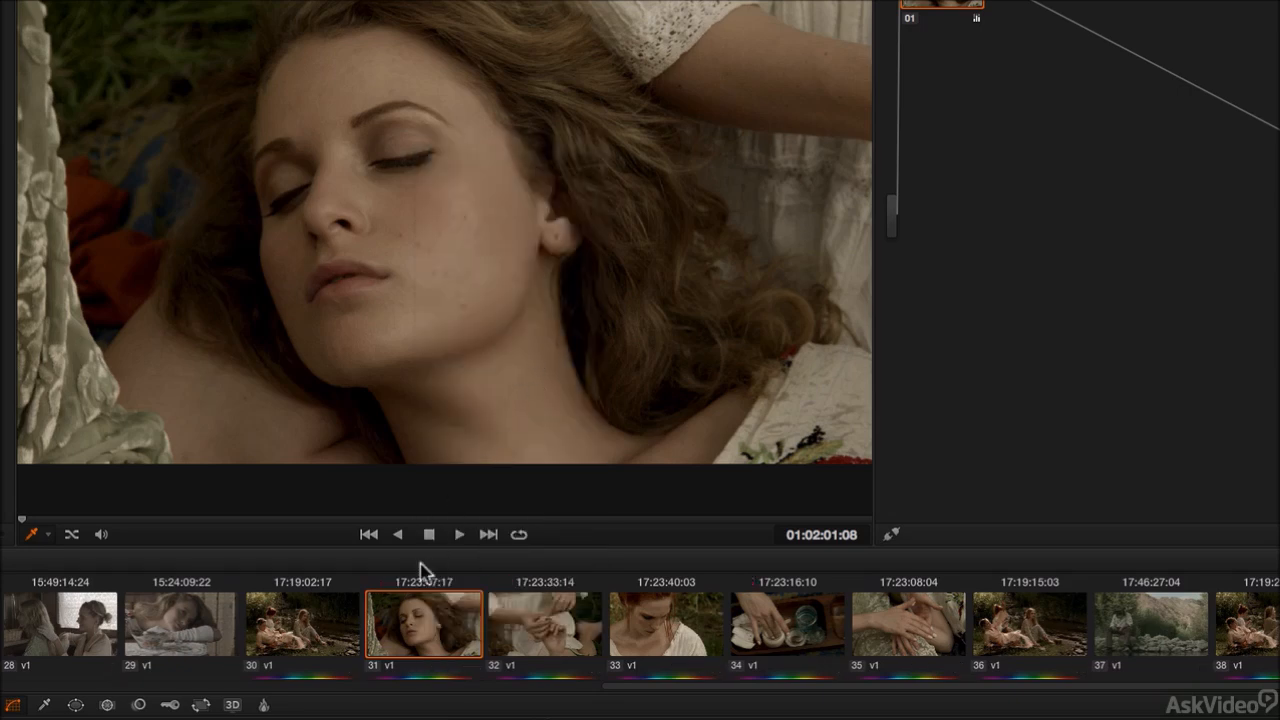
Step: Select clips 33 to 36, 30 and 31 in turn to compare their grades
{"action": "left_click", "coordinate": [700, 640]}
{"action": "left_click", "coordinate": [810, 642]}
{"action": "left_click", "coordinate": [905, 642]}
{"action": "left_click", "coordinate": [988, 650]}
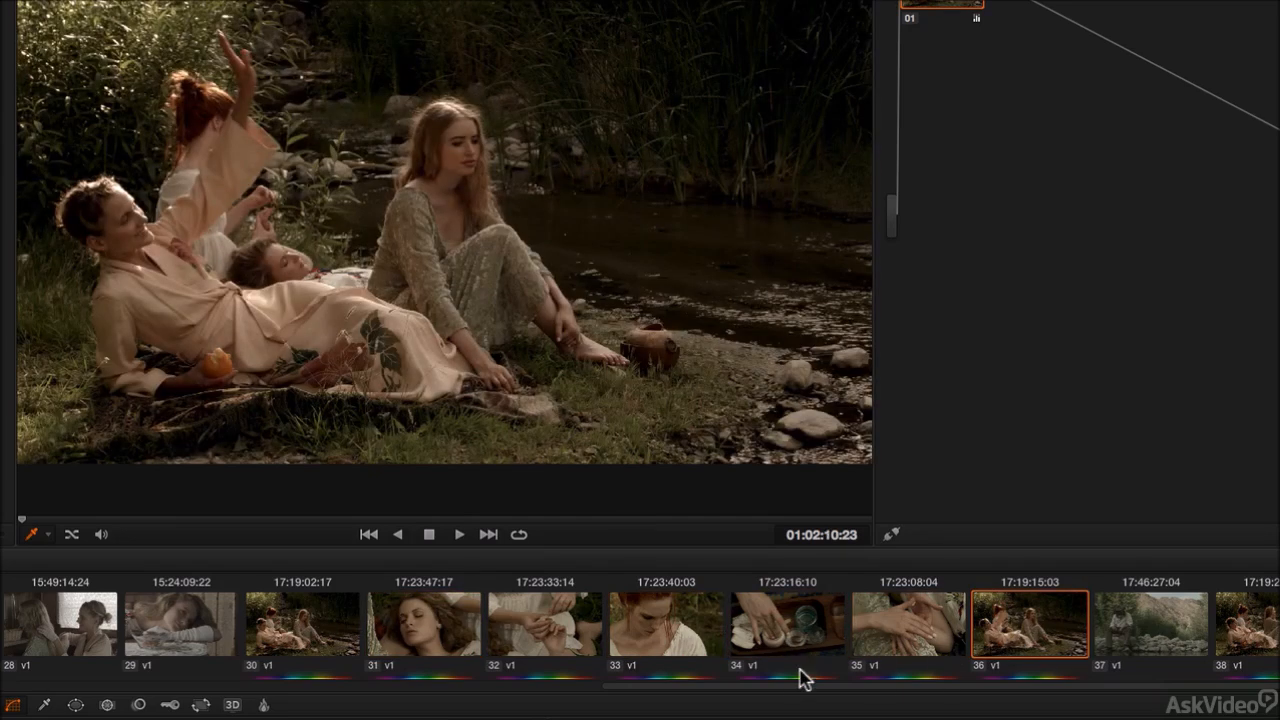
{"action": "left_click", "coordinate": [339, 638]}
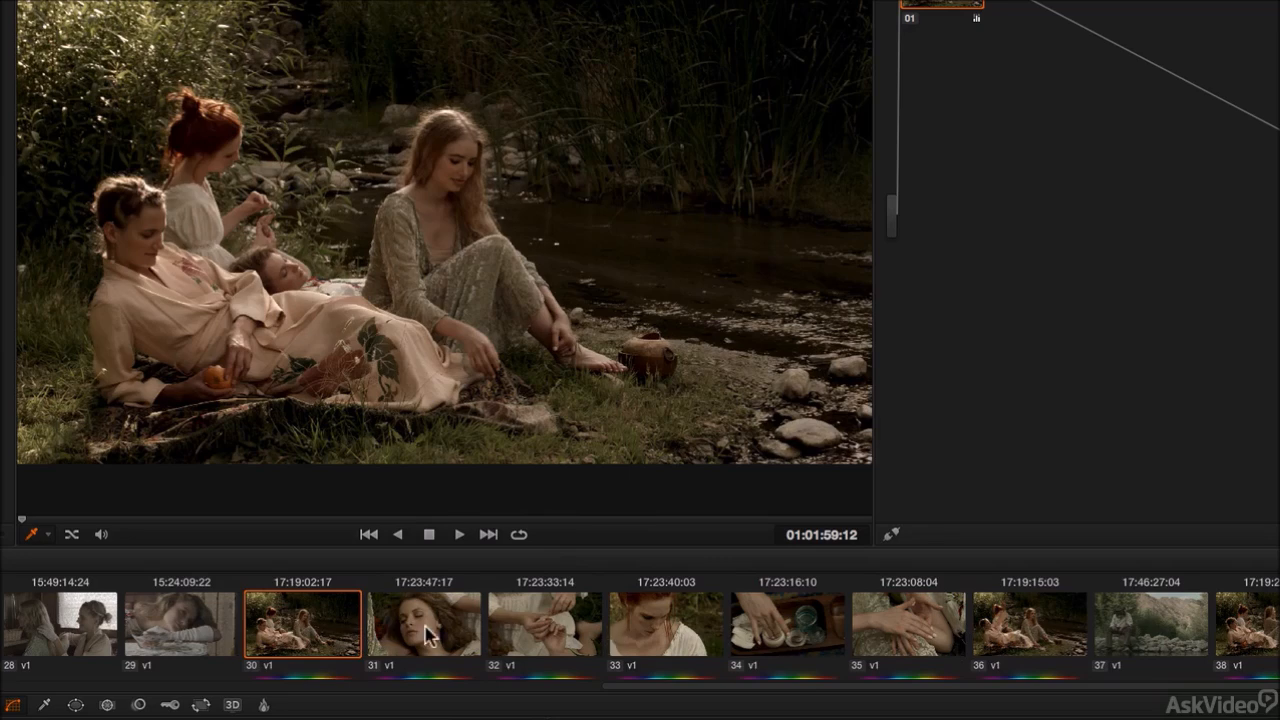
{"action": "left_click", "coordinate": [430, 635]}
Step: Open clip 31's context menu and inspect its local Version 1 options
{"action": "right_click", "coordinate": [430, 636]}
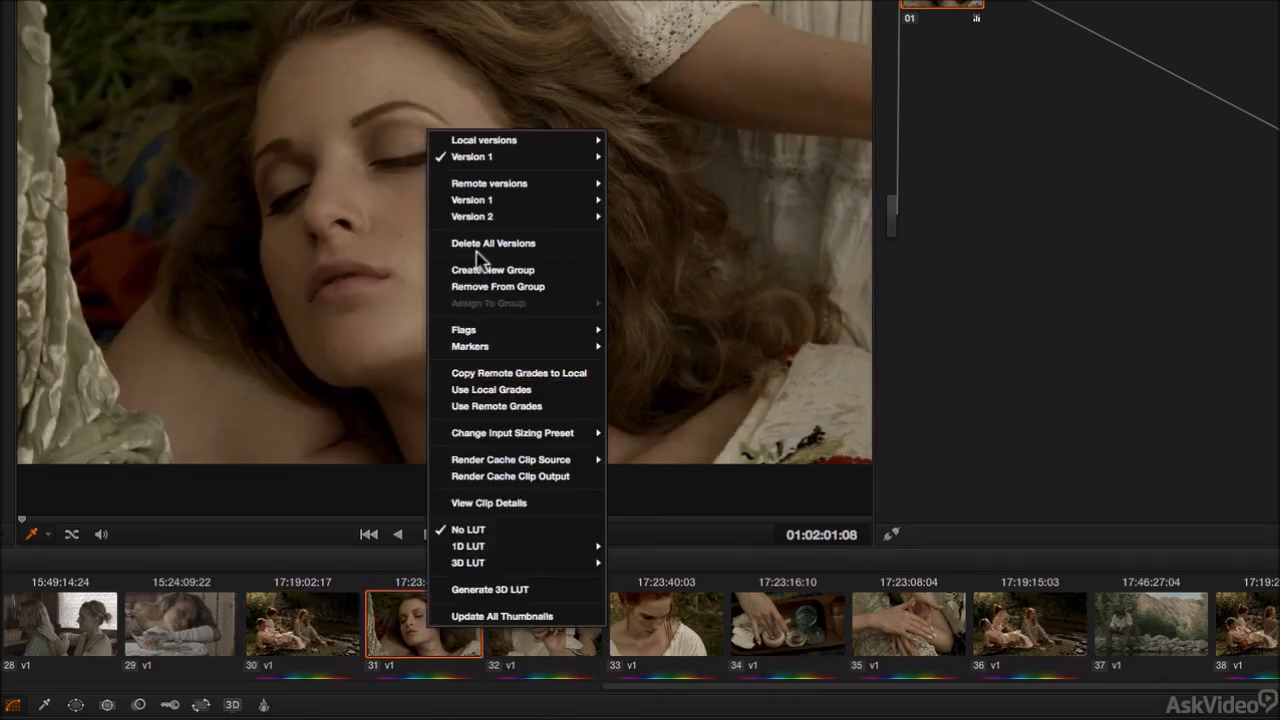
{"action": "mouse_move", "coordinate": [487, 160]}
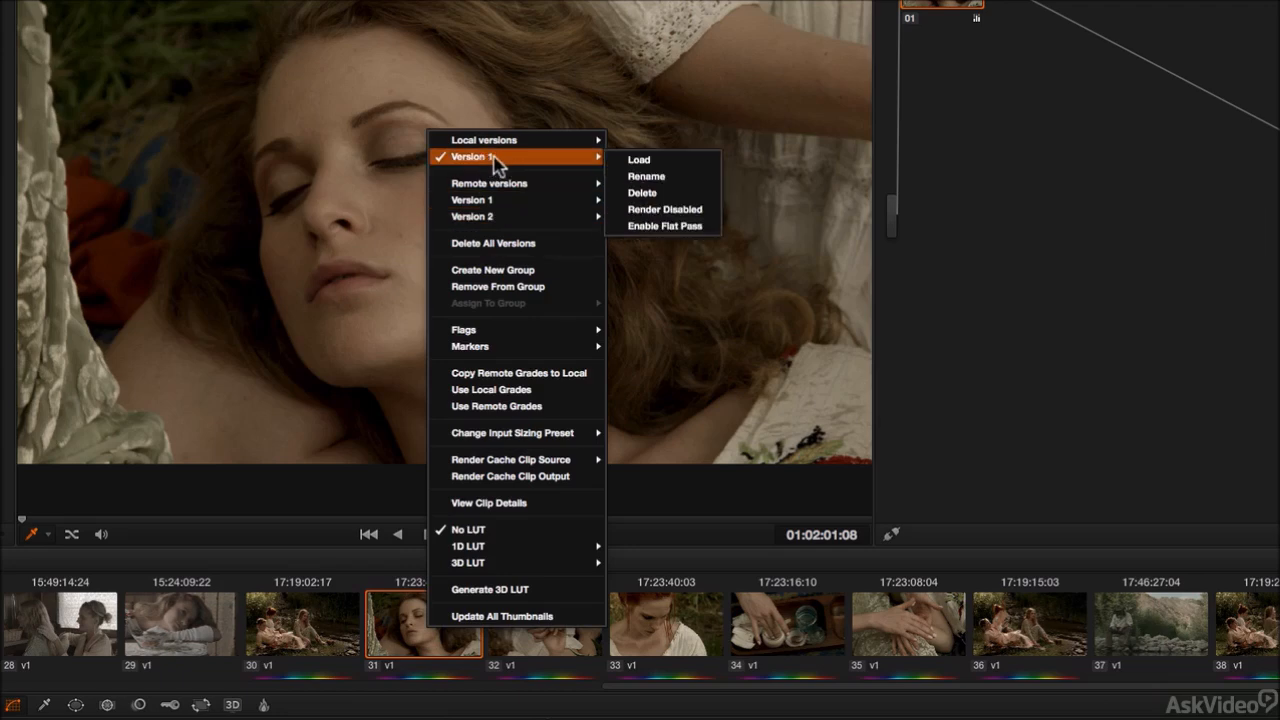
{"action": "left_click", "coordinate": [415, 642]}
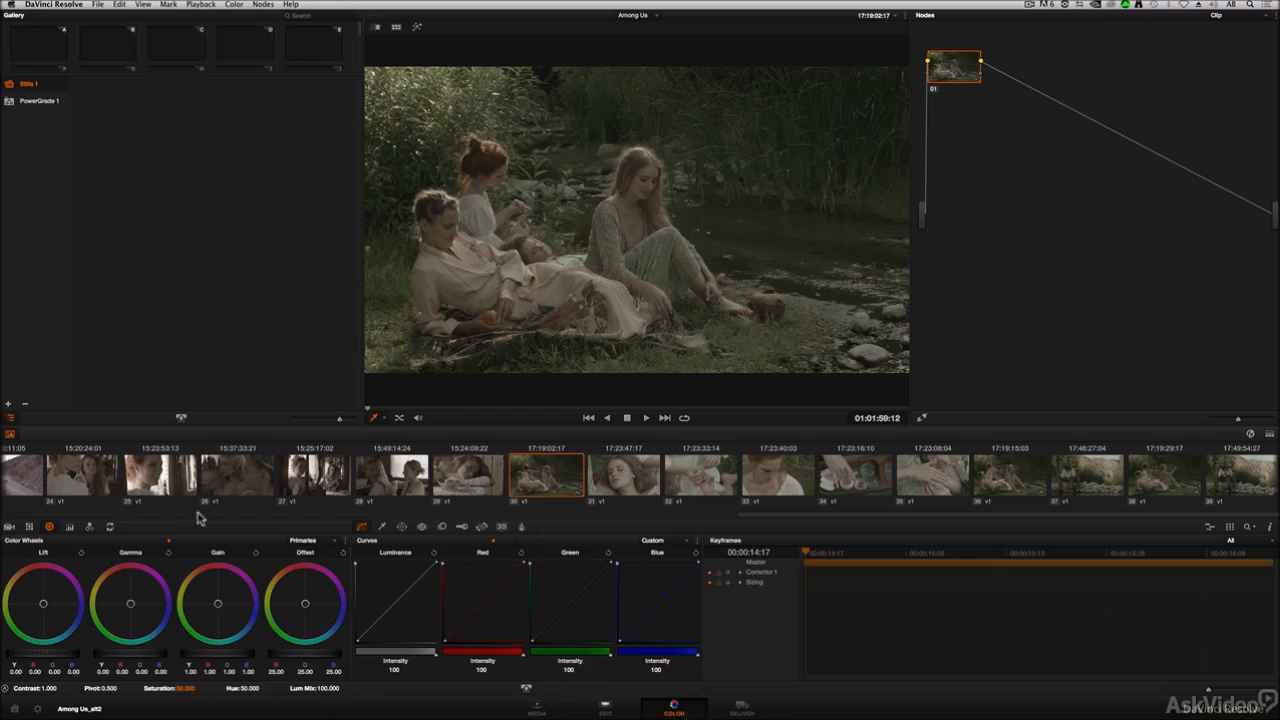
Step: Open the project's Color settings to review the option to use local versions for new timeline clips
{"action": "left_click", "coordinate": [38, 707]}
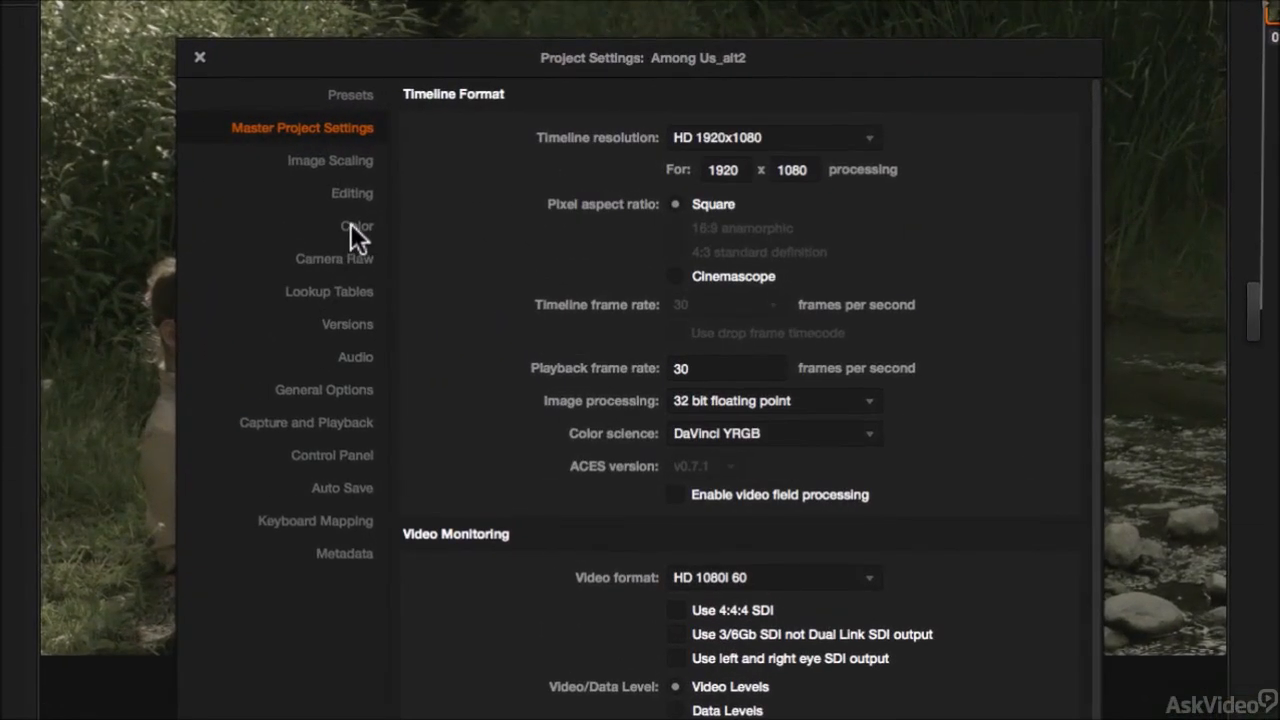
{"action": "left_click", "coordinate": [355, 227]}
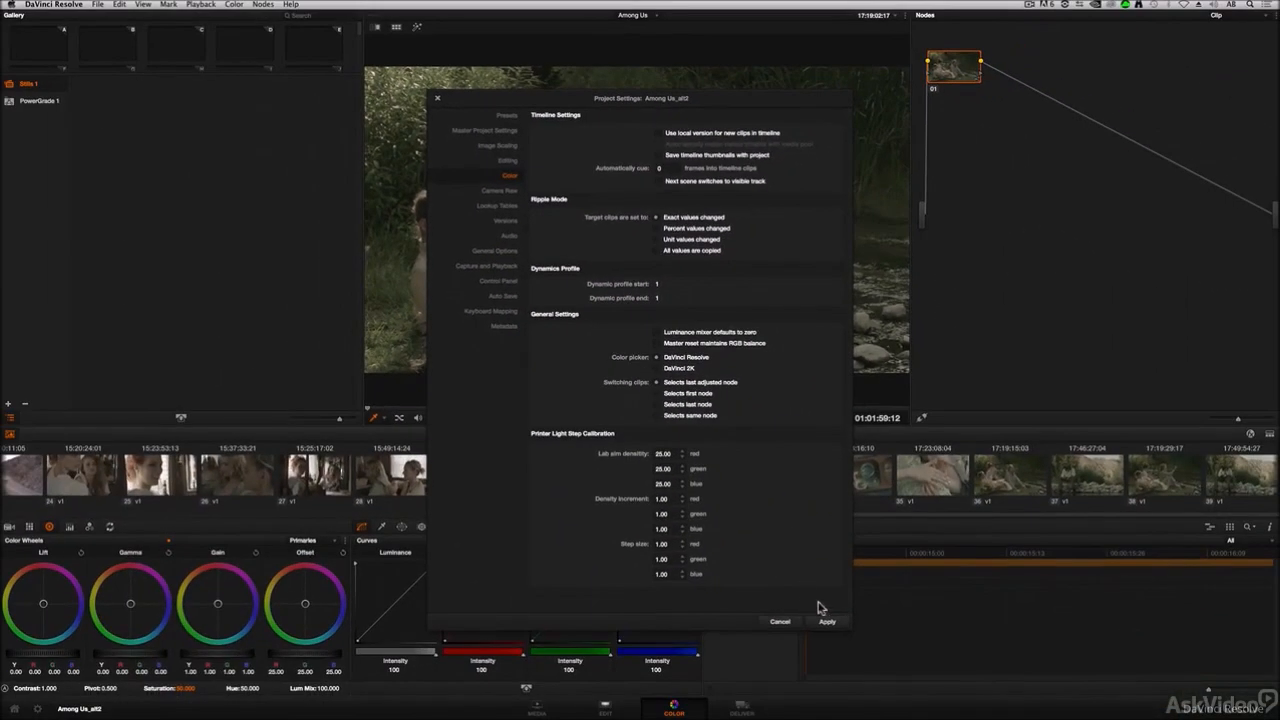
{"action": "left_click", "coordinate": [828, 622]}
{"action": "left_click", "coordinate": [782, 623]}
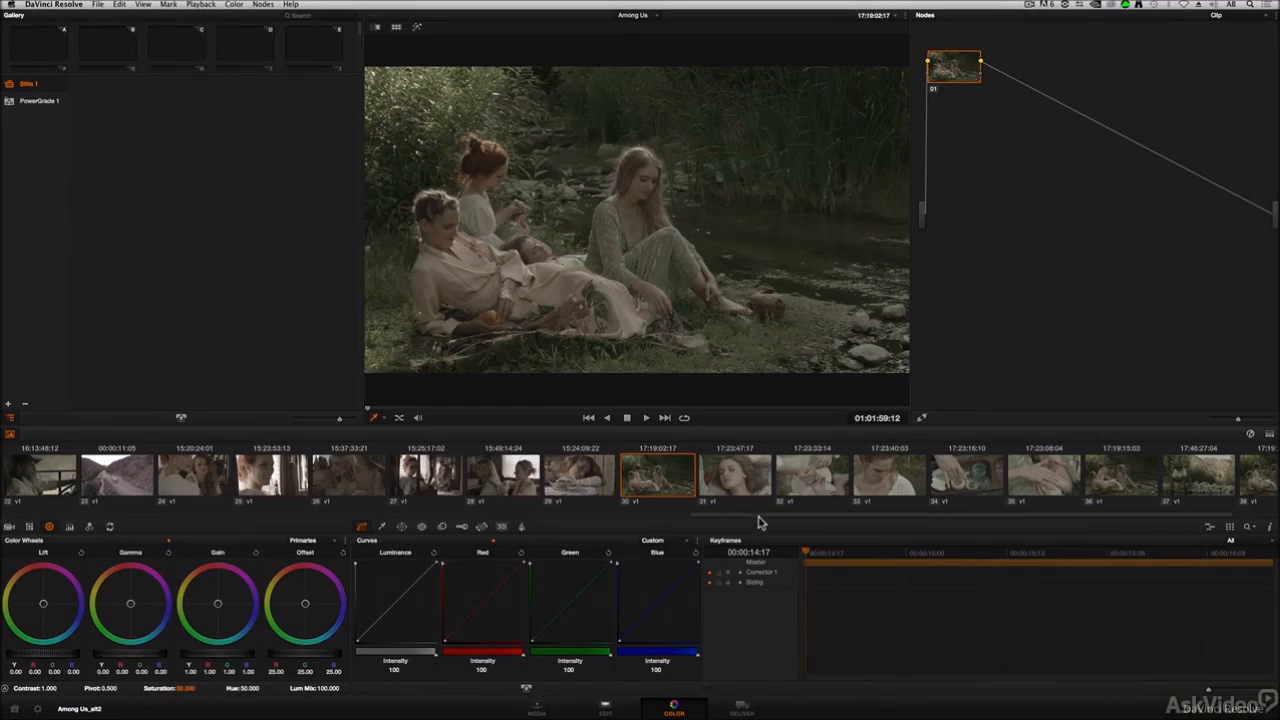
Step: Select clip 30 and grab a still of its grade into the gallery
{"action": "scroll", "coordinate": [351, 500], "scroll_direction": "left", "scroll_amount": 10}
{"action": "left_click_drag", "start_coordinate": [351, 497], "coordinate": [737, 522]}
{"action": "left_click", "coordinate": [915, 643]}
{"action": "left_click", "coordinate": [736, 626]}
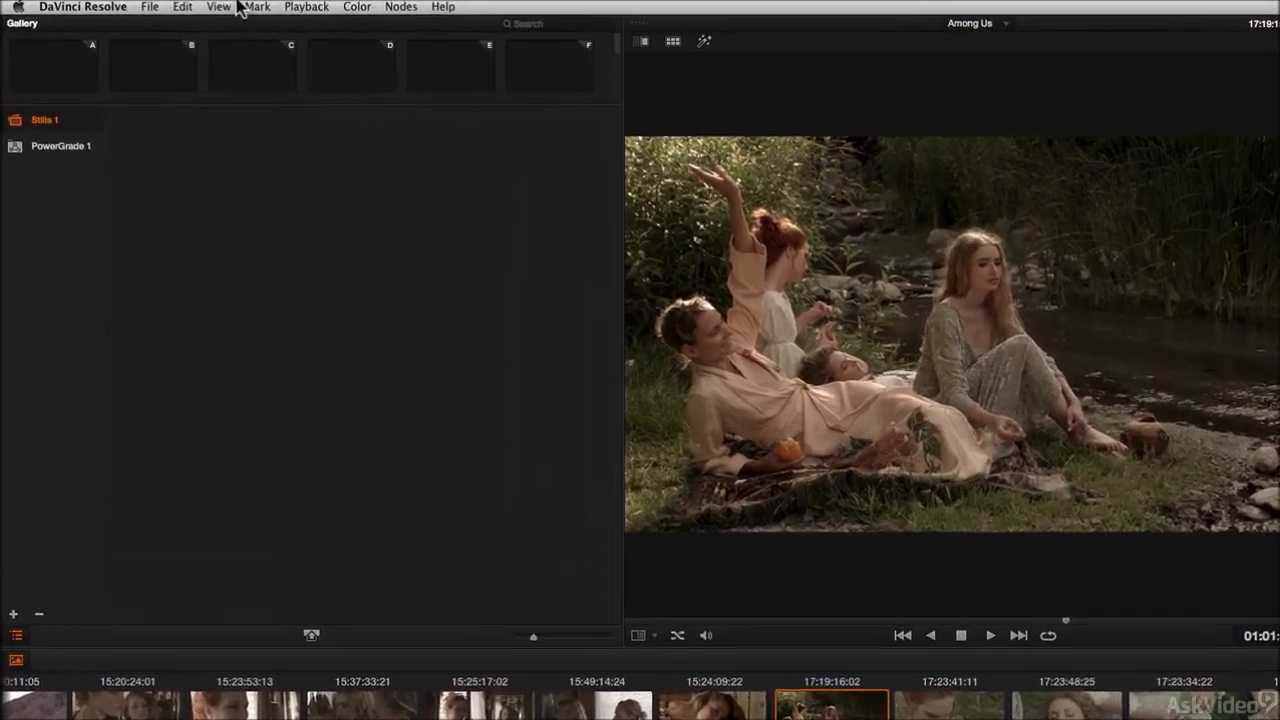
{"action": "left_click", "coordinate": [177, 5]}
{"action": "mouse_move", "coordinate": [250, 61]}
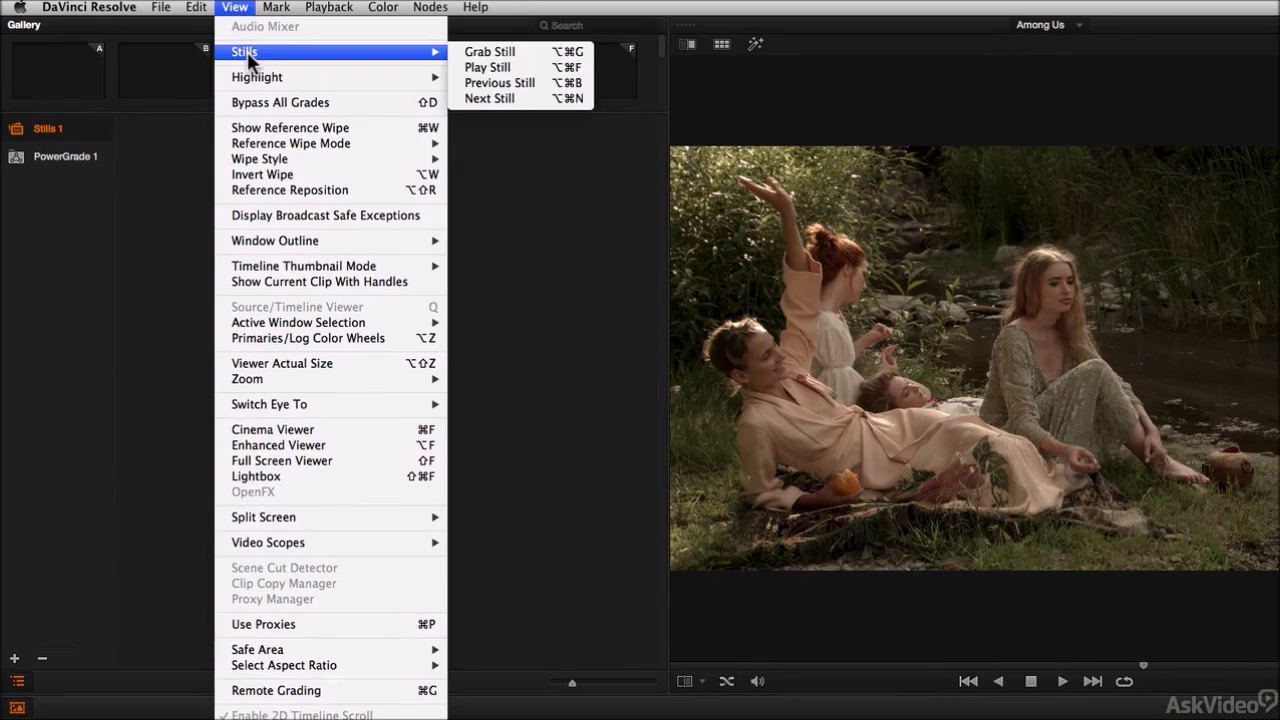
{"action": "left_click", "coordinate": [533, 50]}
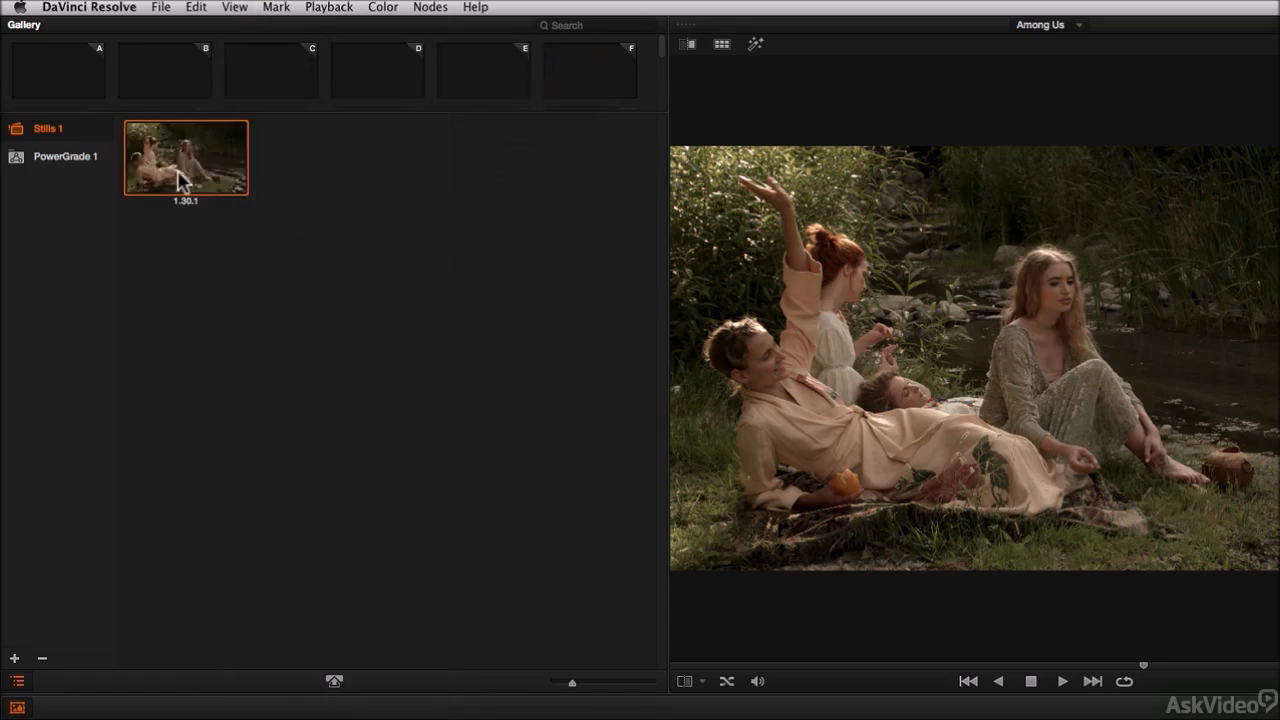
Step: Grab stills of the grades on clips 1 and 13 into the gallery
{"action": "mouse_move", "coordinate": [572, 684]}
{"action": "left_mouse_down"}
{"action": "mouse_move", "coordinate": [623, 686]}
{"action": "mouse_move", "coordinate": [569, 686]}
{"action": "mouse_move", "coordinate": [612, 686]}
{"action": "mouse_move", "coordinate": [587, 690]}
{"action": "left_mouse_up"}
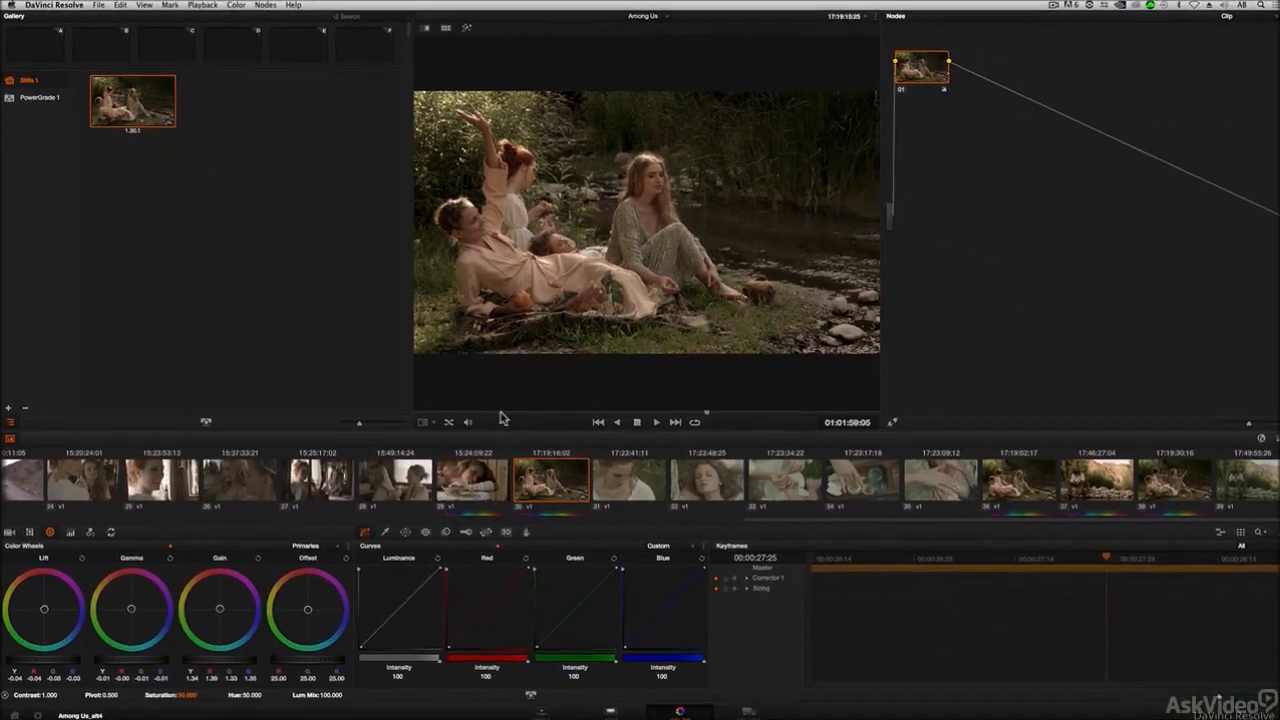
{"action": "left_click_drag", "start_coordinate": [780, 516], "coordinate": [28, 510]}
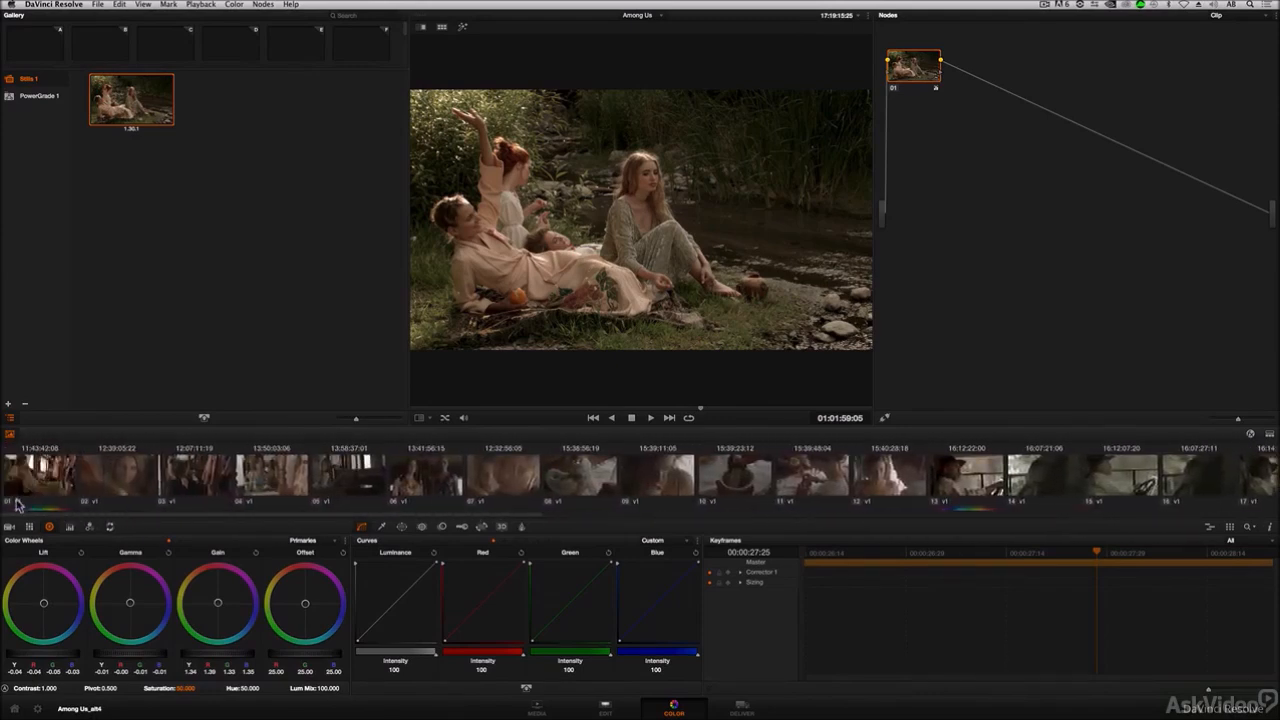
{"action": "left_click", "coordinate": [45, 484]}
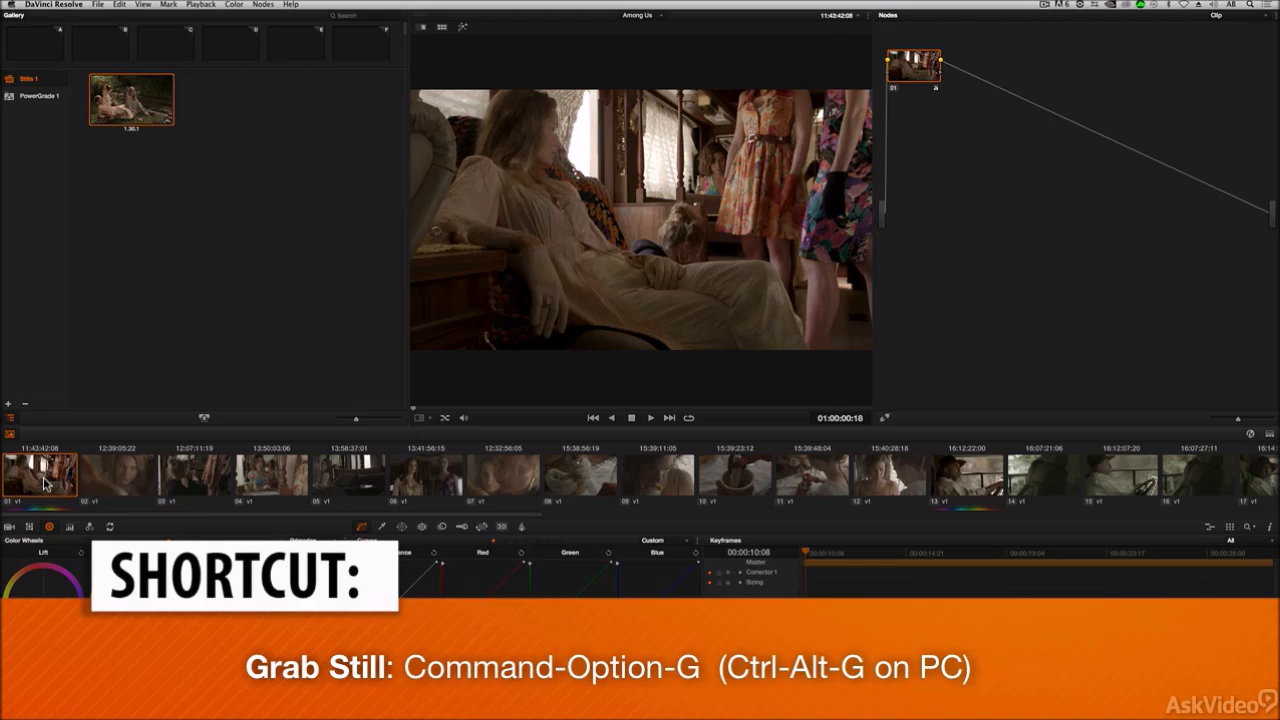
{"action": "key", "text": "super+alt+g"}
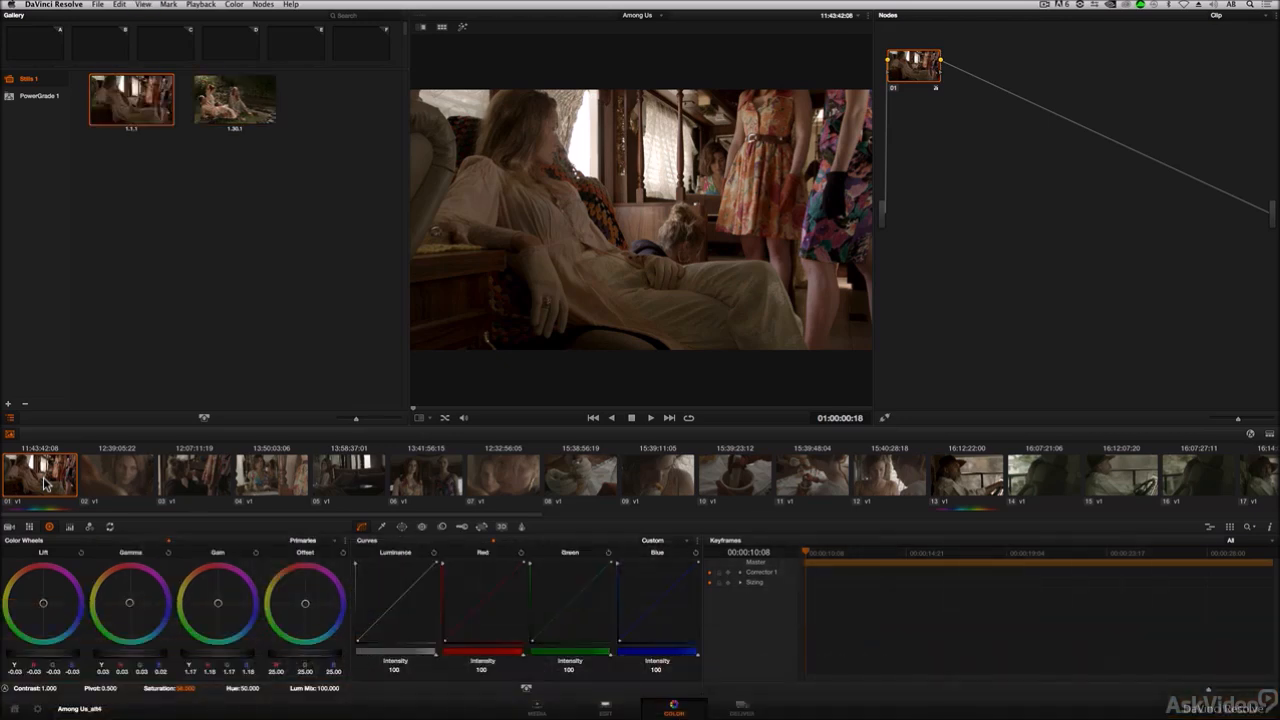
{"action": "left_click_drag", "start_coordinate": [359, 515], "coordinate": [524, 514]}
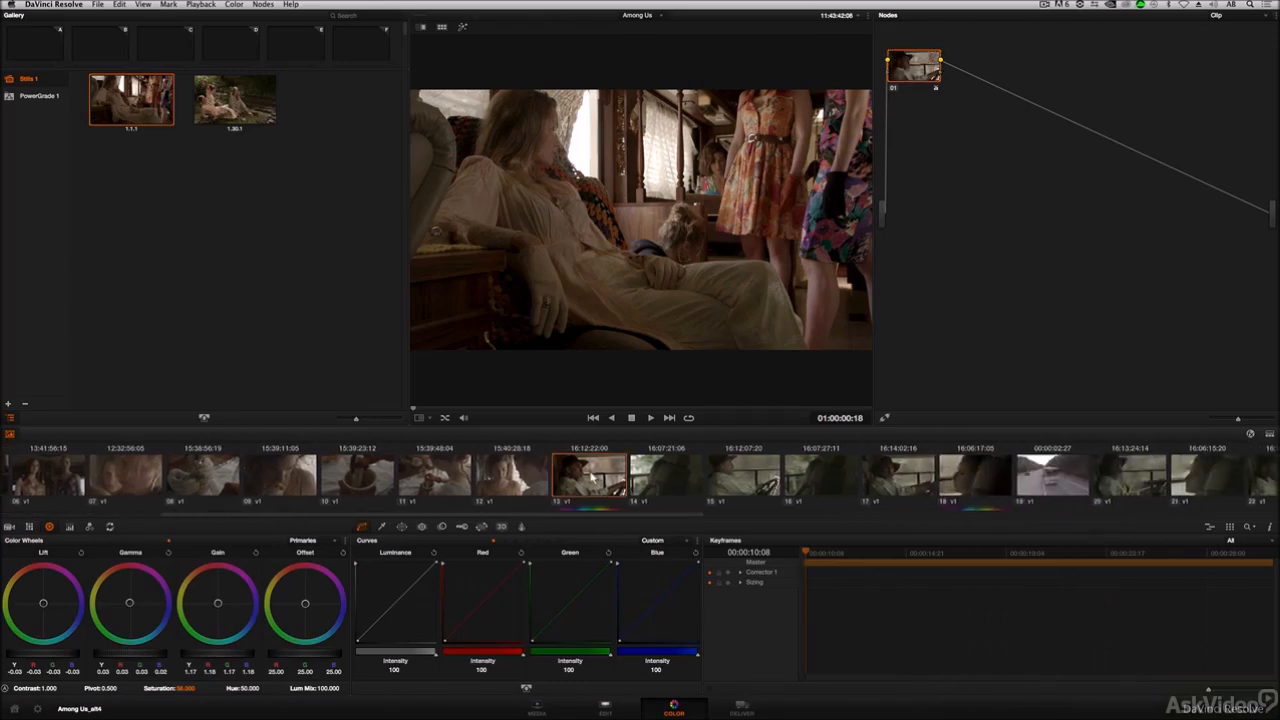
{"action": "left_click", "coordinate": [592, 478]}
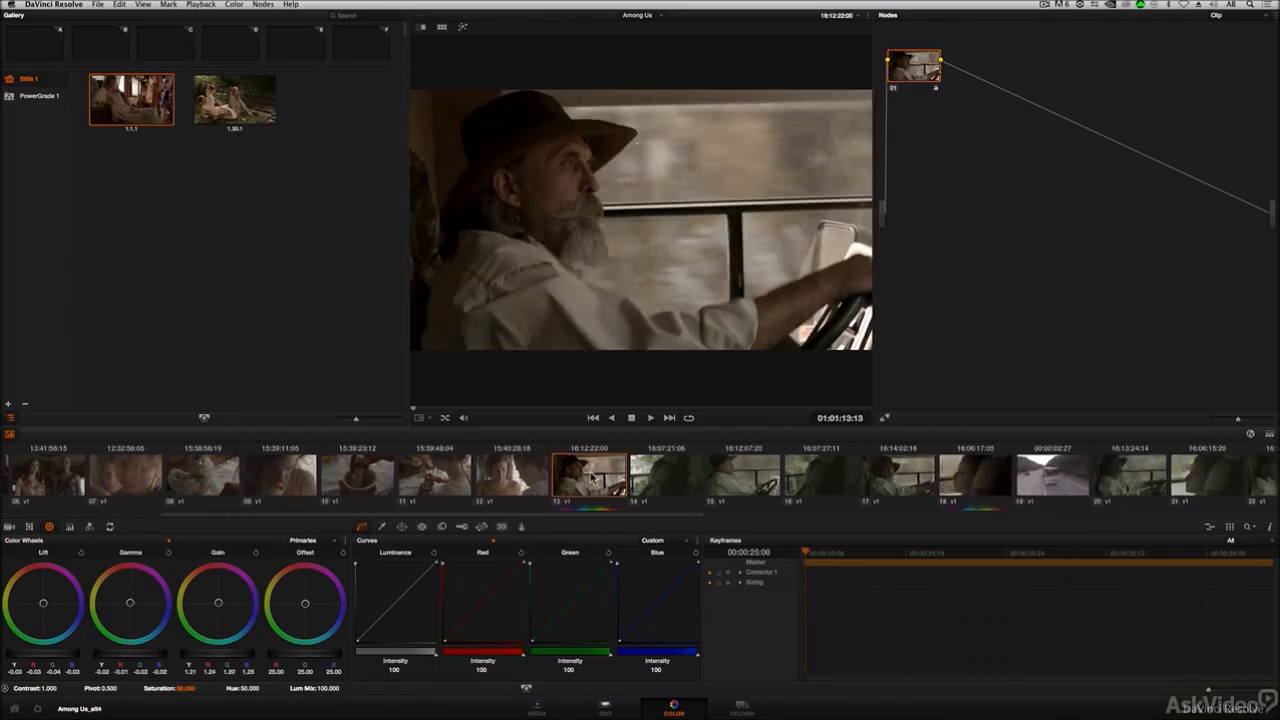
{"action": "key", "text": "super+alt+g"}
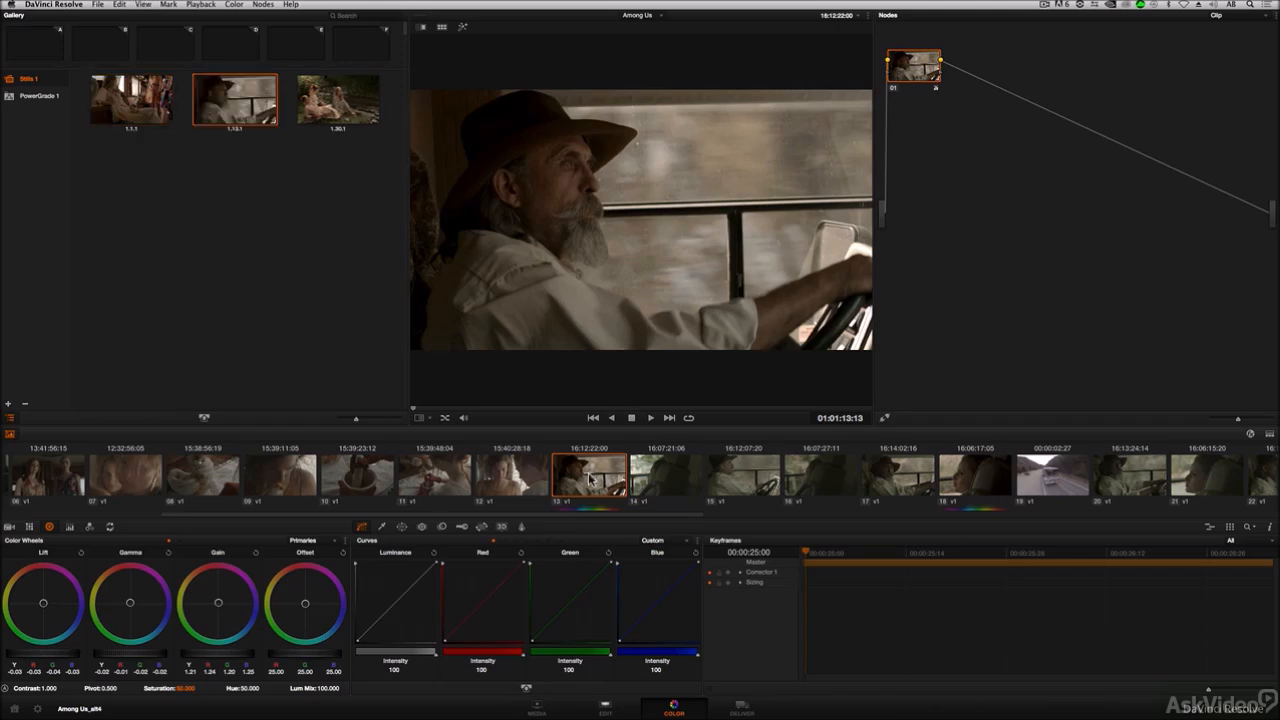
Step: Grab stills of the grades on clips 18 and 29 into the gallery
{"action": "left_click_drag", "start_coordinate": [591, 516], "coordinate": [720, 520]}
{"action": "left_click", "coordinate": [698, 484]}
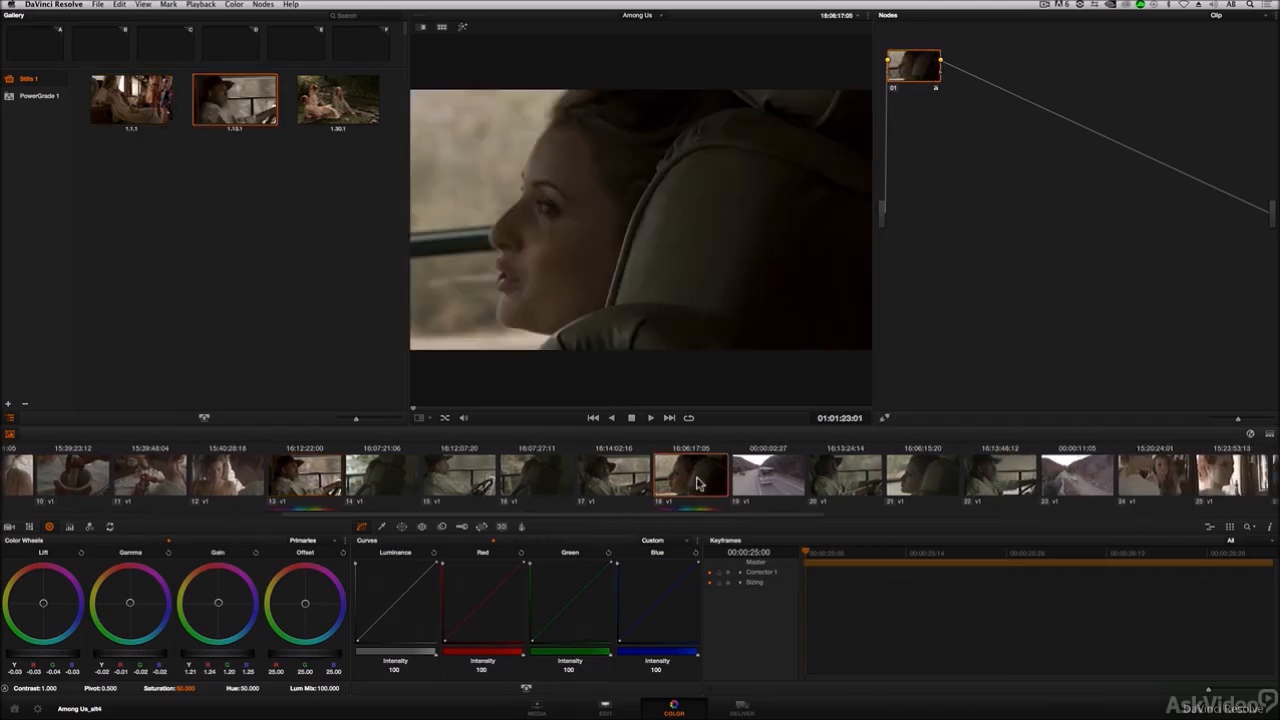
{"action": "key", "text": "super+alt+g"}
{"action": "left_click_drag", "start_coordinate": [626, 517], "coordinate": [918, 520]}
{"action": "left_click", "coordinate": [866, 482]}
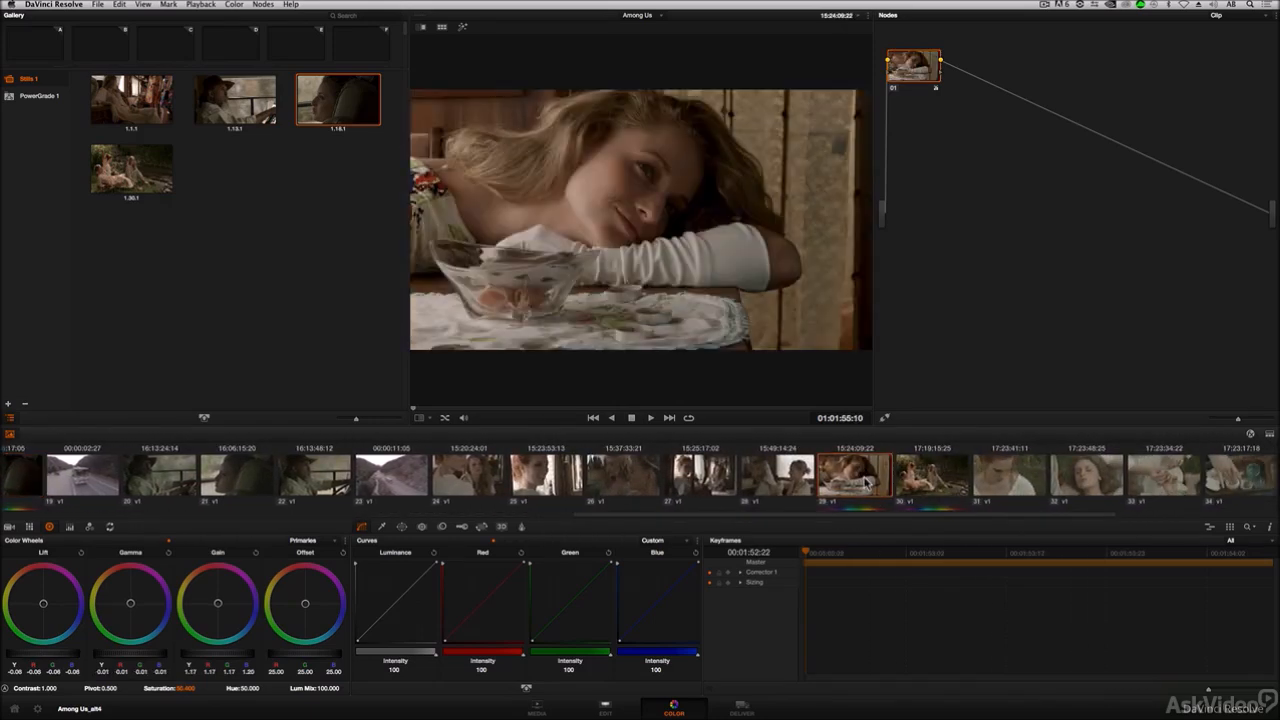
{"action": "key", "text": "super+alt+g"}
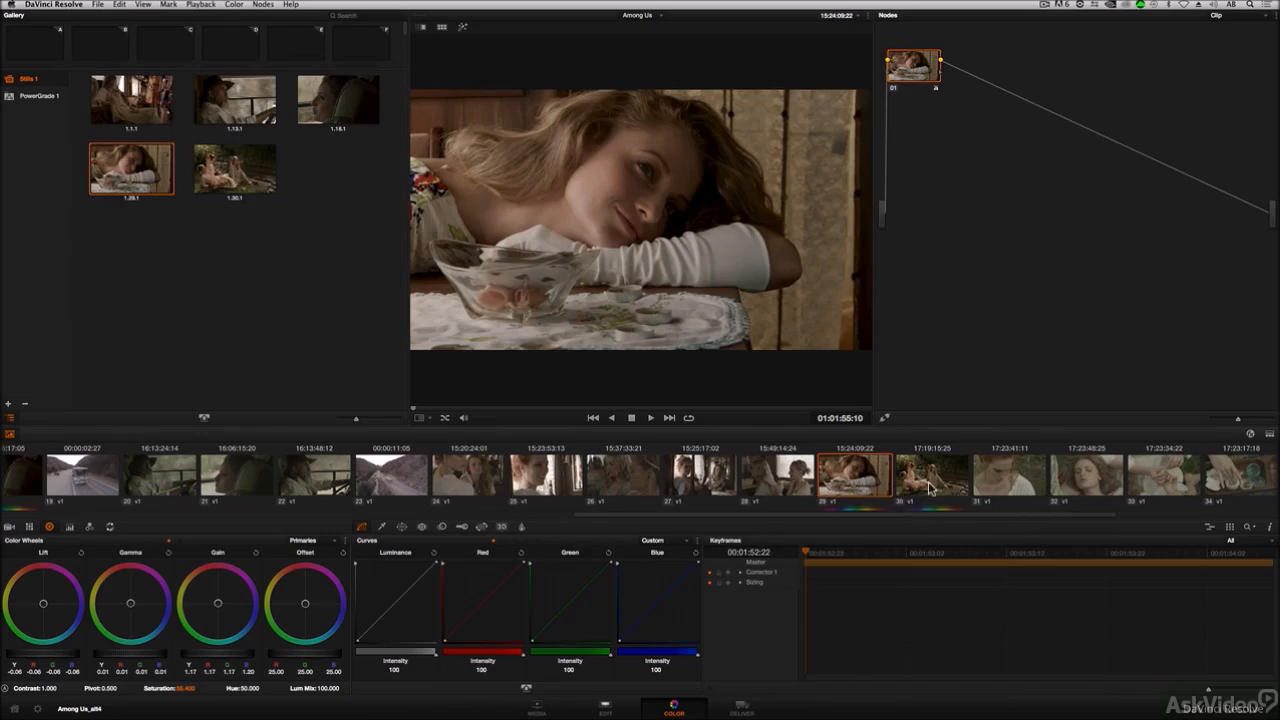
Step: Select clip 37 and grab a still of its grade into the gallery
{"action": "left_click_drag", "start_coordinate": [931, 517], "coordinate": [1108, 514]}
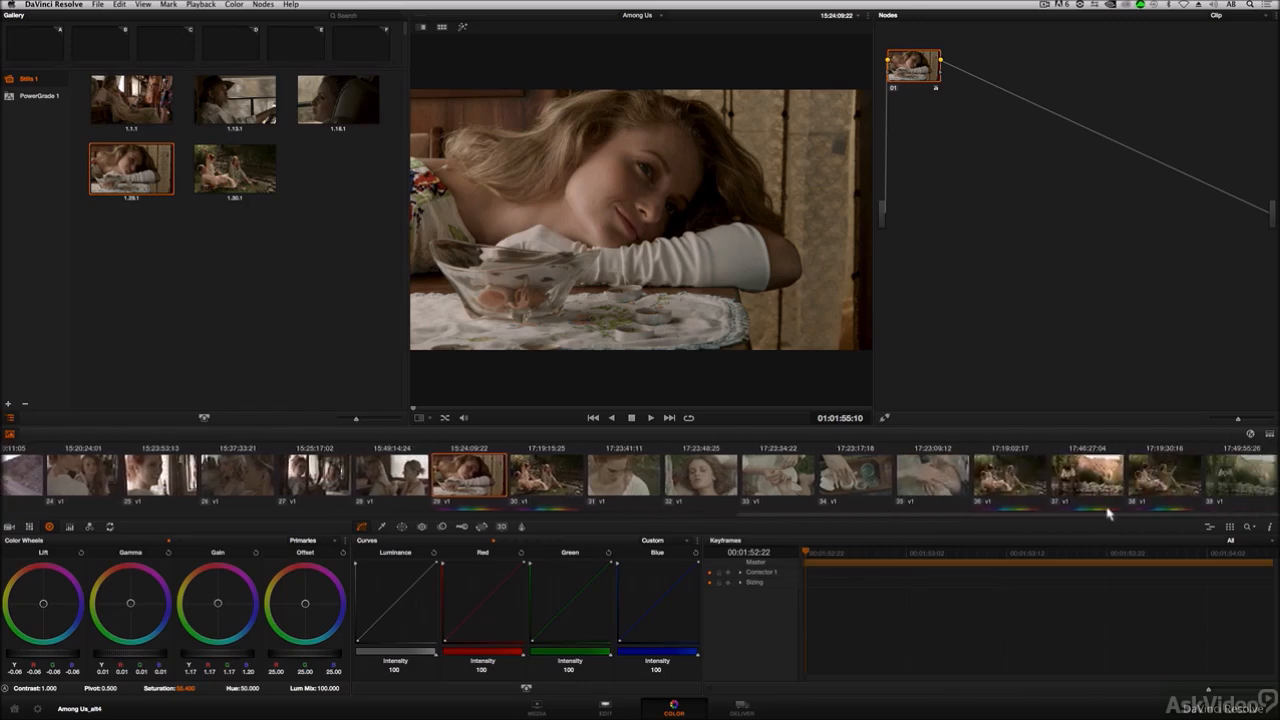
{"action": "left_click", "coordinate": [1085, 478]}
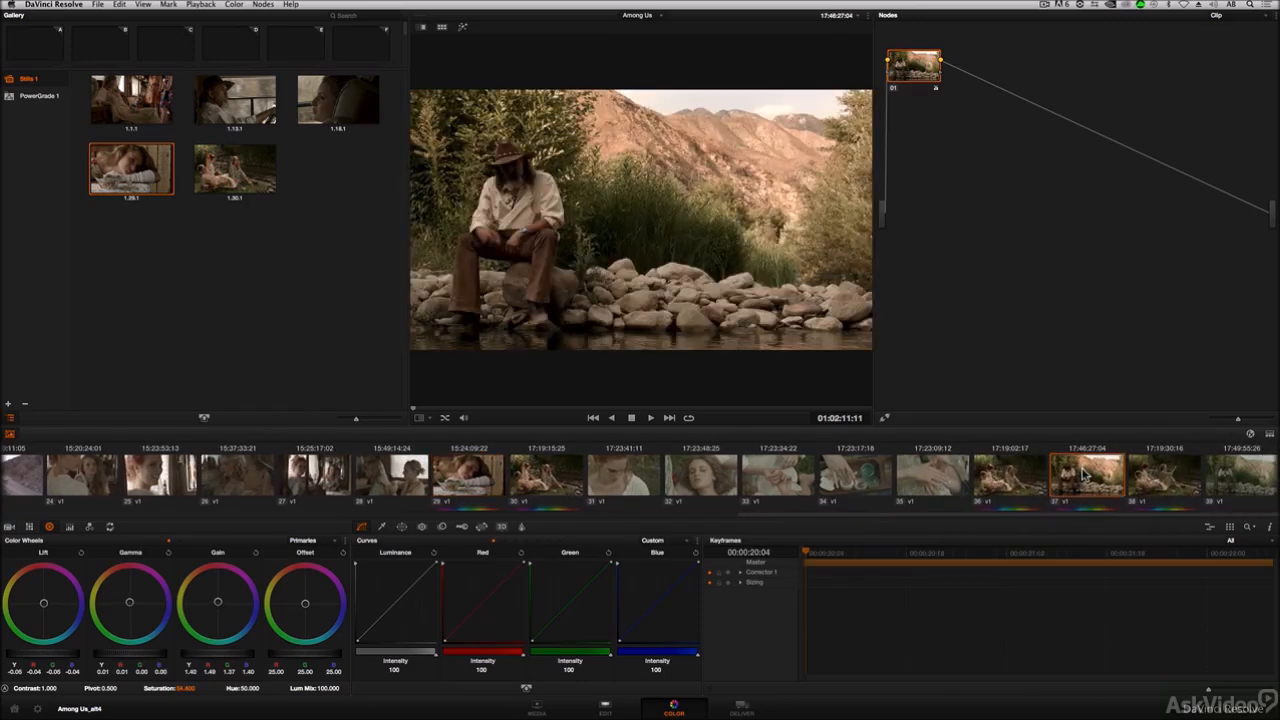
{"action": "key", "text": "alt+super+g"}
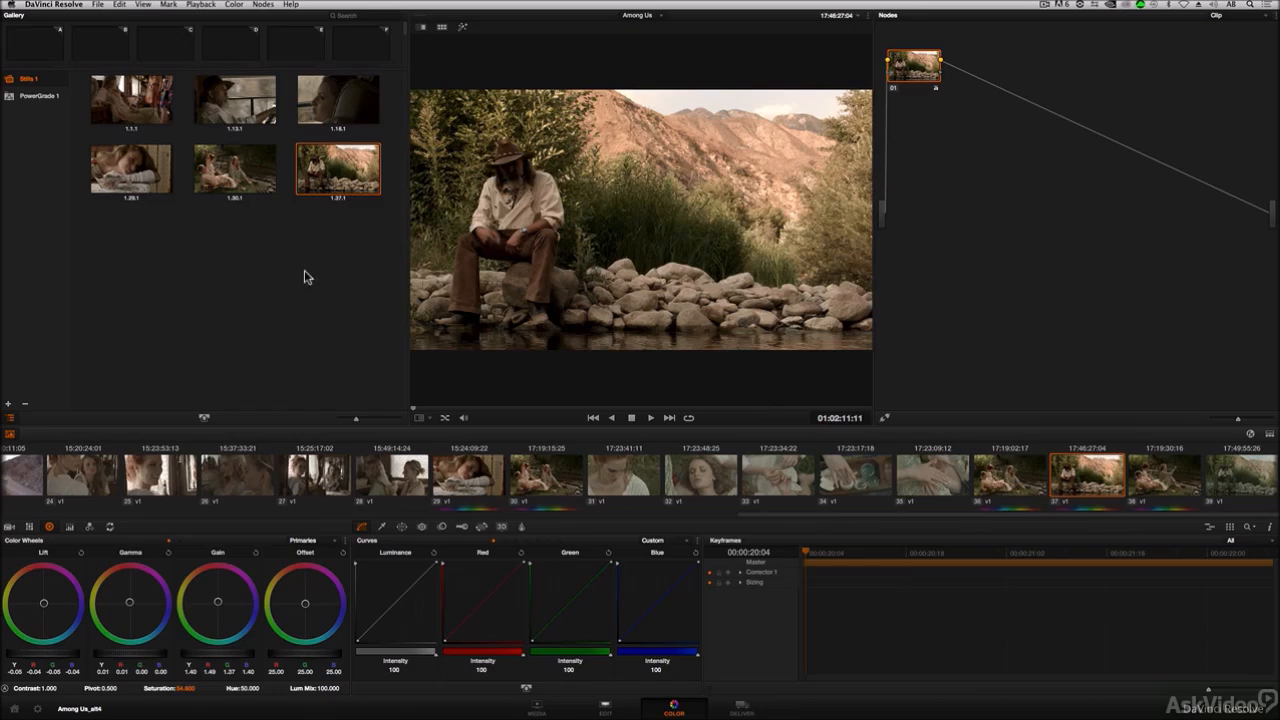
{"action": "mouse_move", "coordinate": [356, 418]}
{"action": "left_mouse_down"}
{"action": "mouse_move", "coordinate": [386, 419]}
{"action": "mouse_move", "coordinate": [358, 418]}
{"action": "left_mouse_up"}
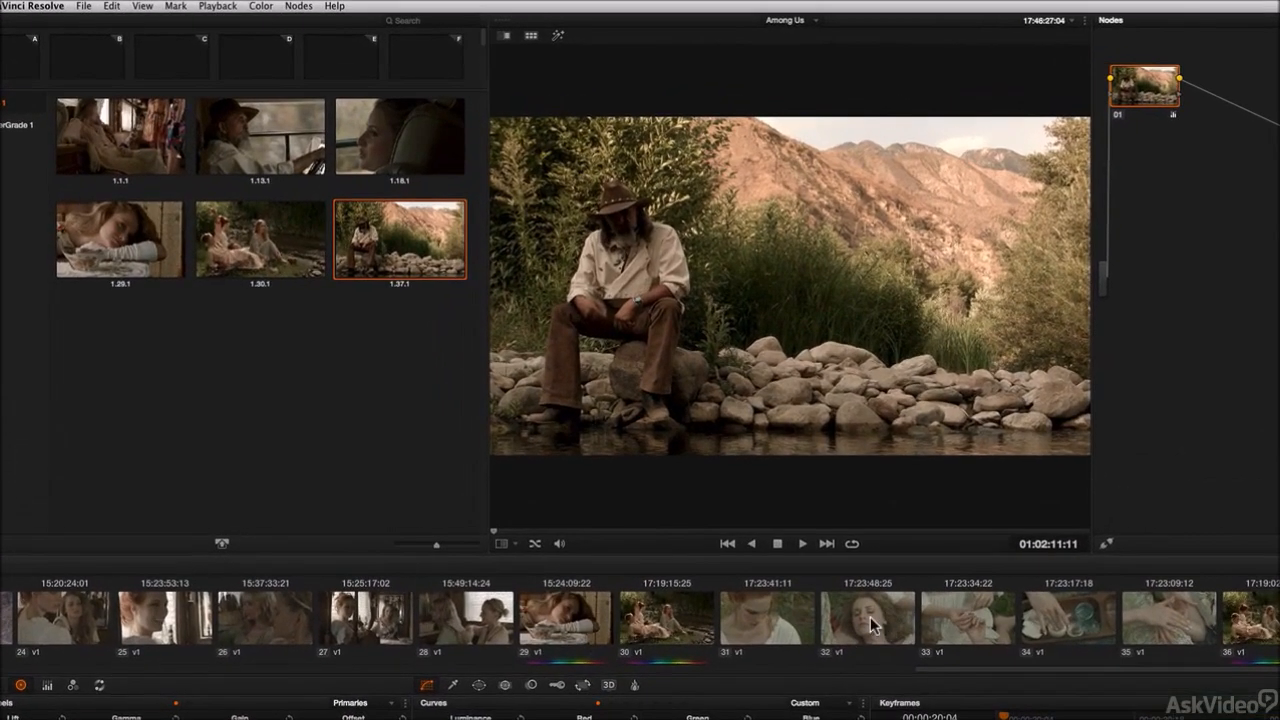
Step: Select clip 32 and play still 1.30.1 as a wipe over it, shifting the wipe, then hide it
{"action": "left_click", "coordinate": [705, 485]}
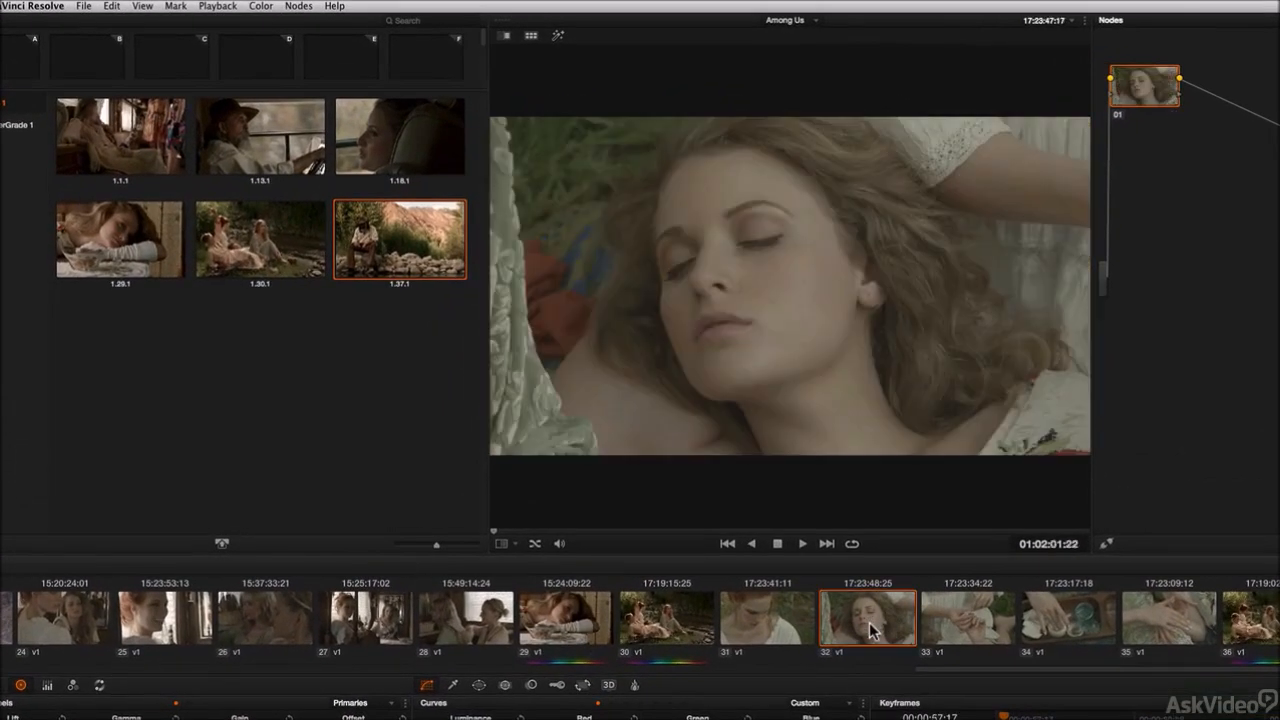
{"action": "left_click", "coordinate": [267, 255]}
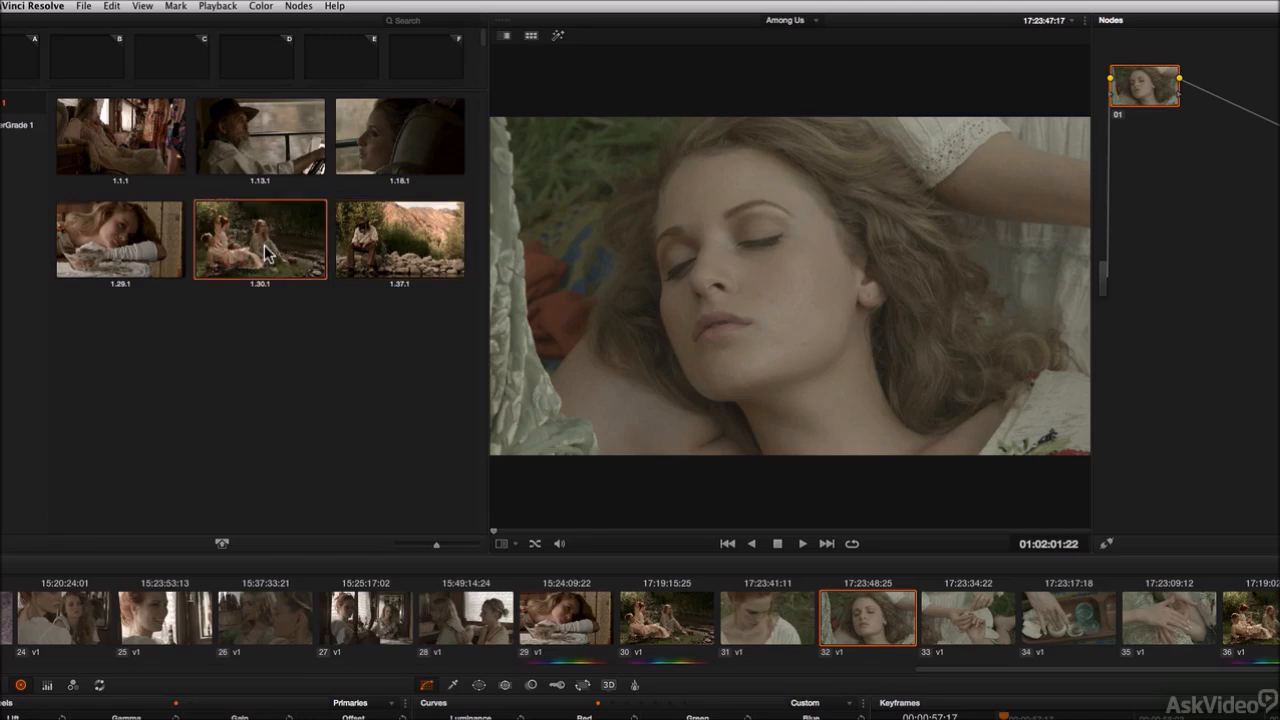
{"action": "left_click", "coordinate": [142, 6]}
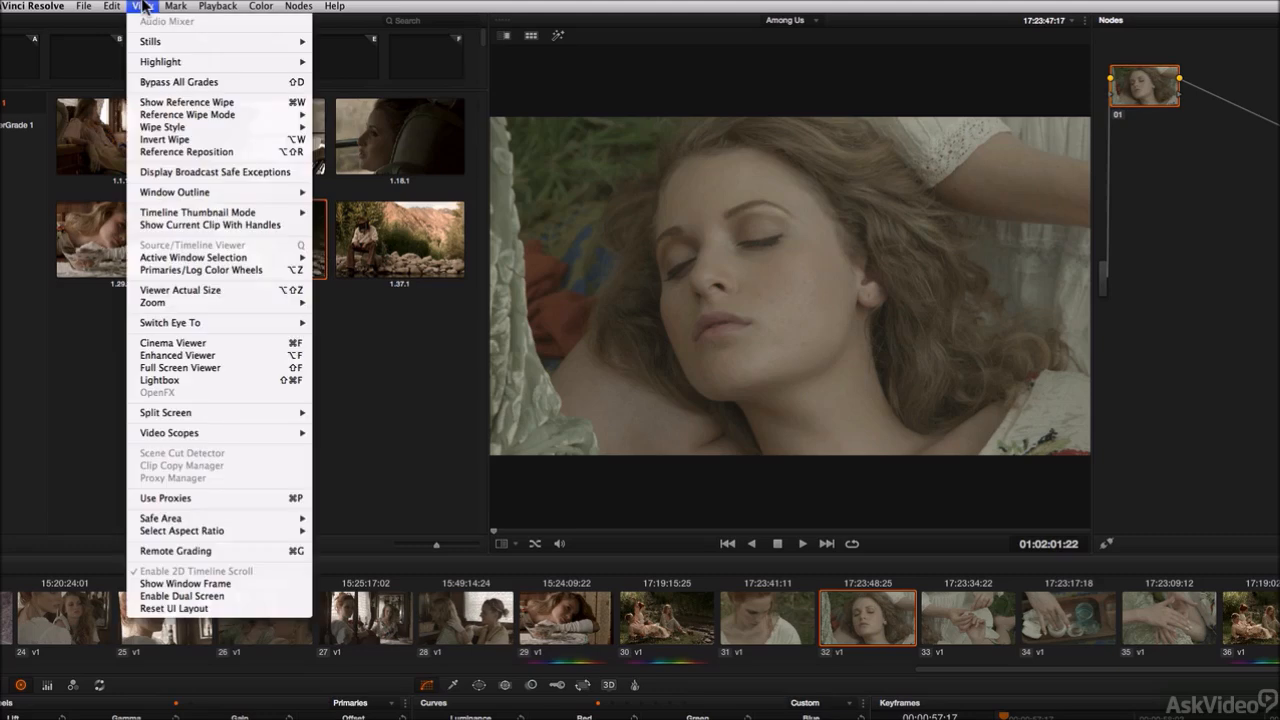
{"action": "mouse_move", "coordinate": [148, 42]}
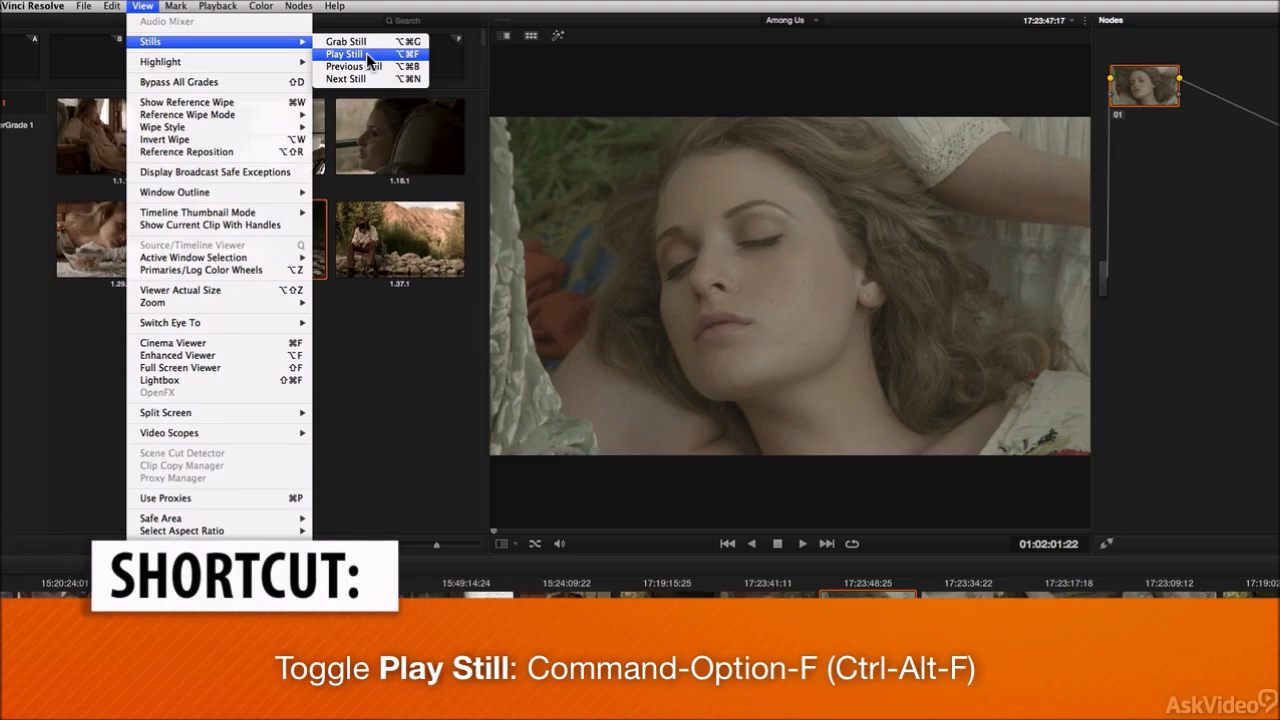
{"action": "left_click", "coordinate": [368, 55]}
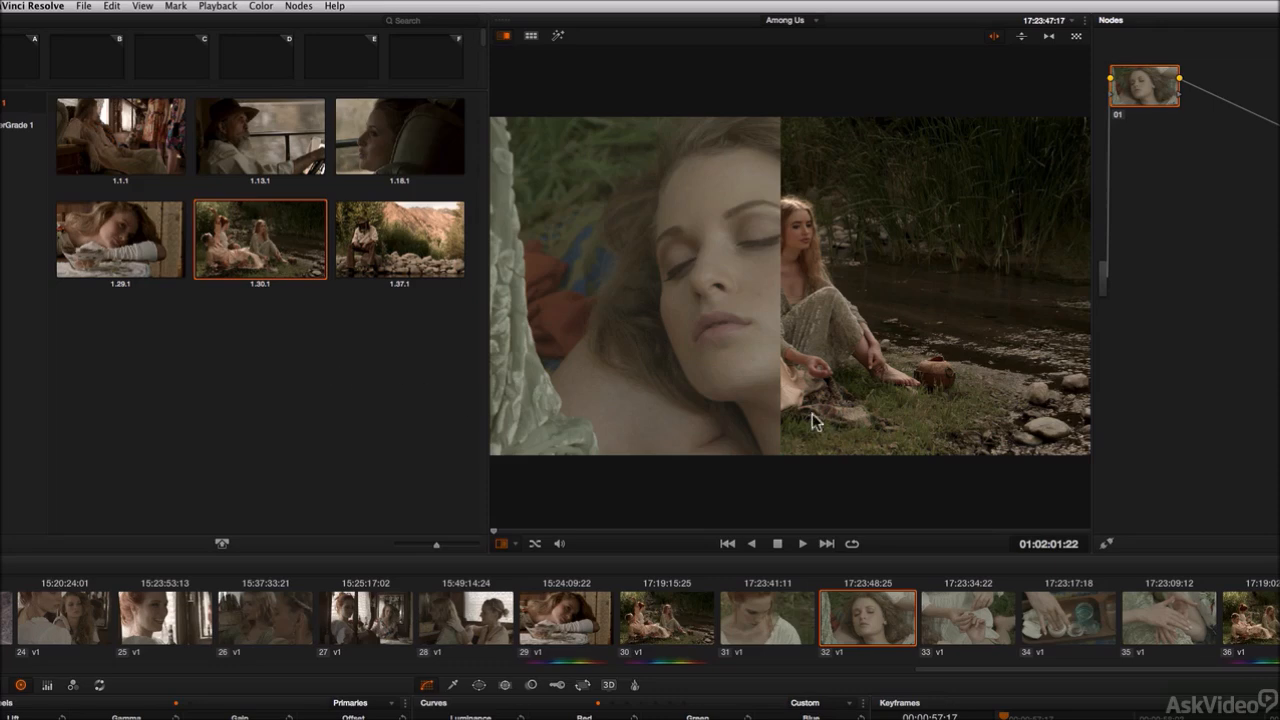
{"action": "mouse_move", "coordinate": [782, 393]}
{"action": "left_mouse_down"}
{"action": "mouse_move", "coordinate": [614, 391]}
{"action": "mouse_move", "coordinate": [940, 403]}
{"action": "mouse_move", "coordinate": [629, 393]}
{"action": "mouse_move", "coordinate": [911, 402]}
{"action": "mouse_move", "coordinate": [630, 400]}
{"action": "mouse_move", "coordinate": [806, 400]}
{"action": "left_mouse_up"}
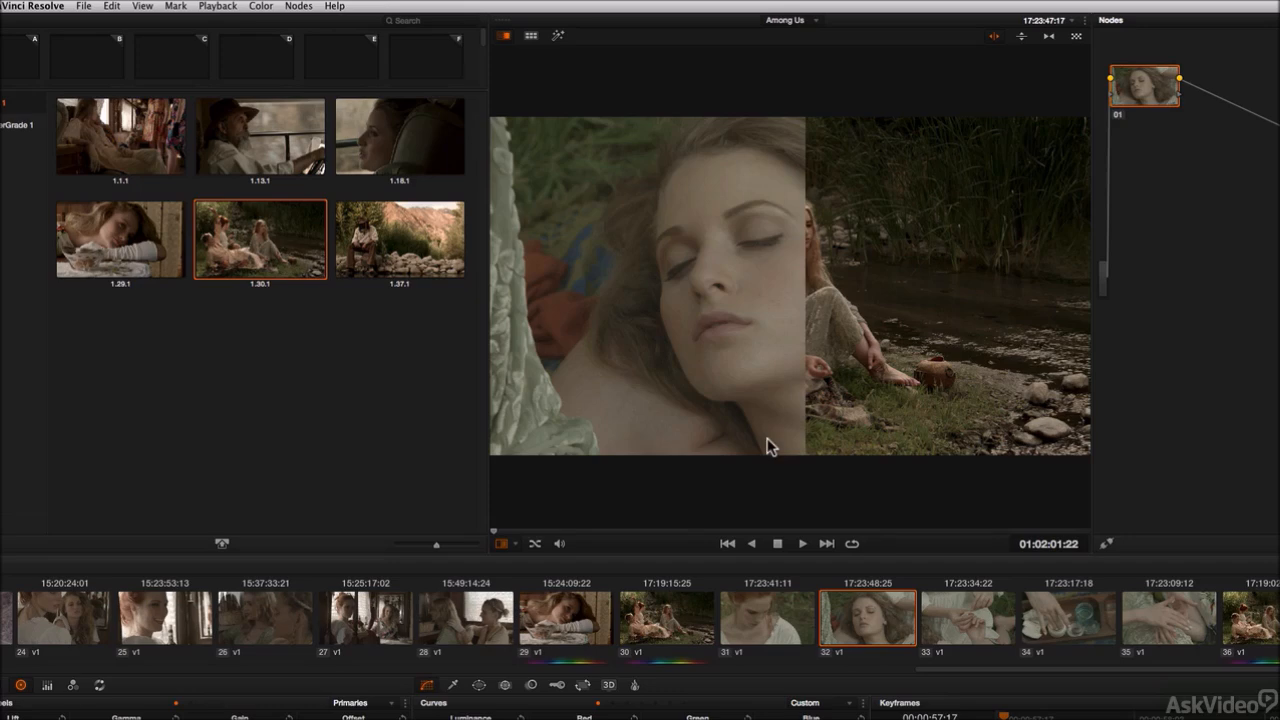
{"action": "key", "text": "super+w"}
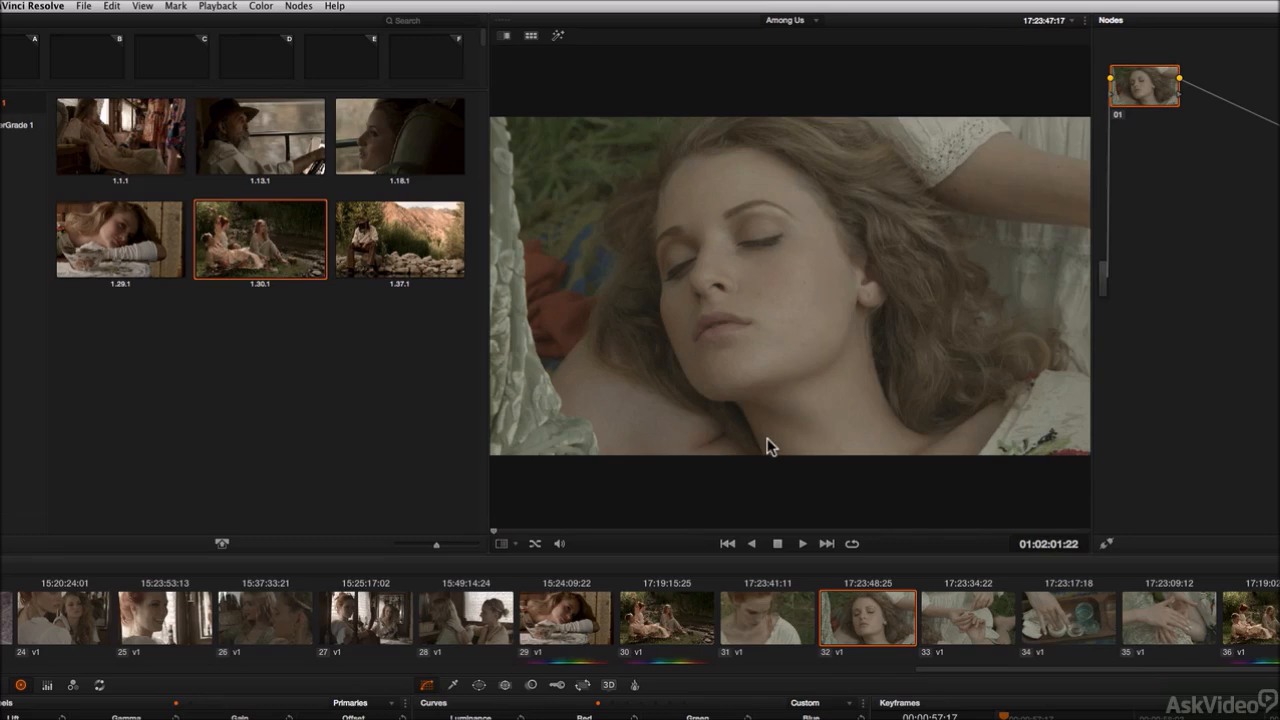
Step: Select clip 28, pick still 1.29.1 in the gallery, and display it as a wipe comparison
{"action": "left_click", "coordinate": [484, 620]}
{"action": "left_click", "coordinate": [150, 254]}
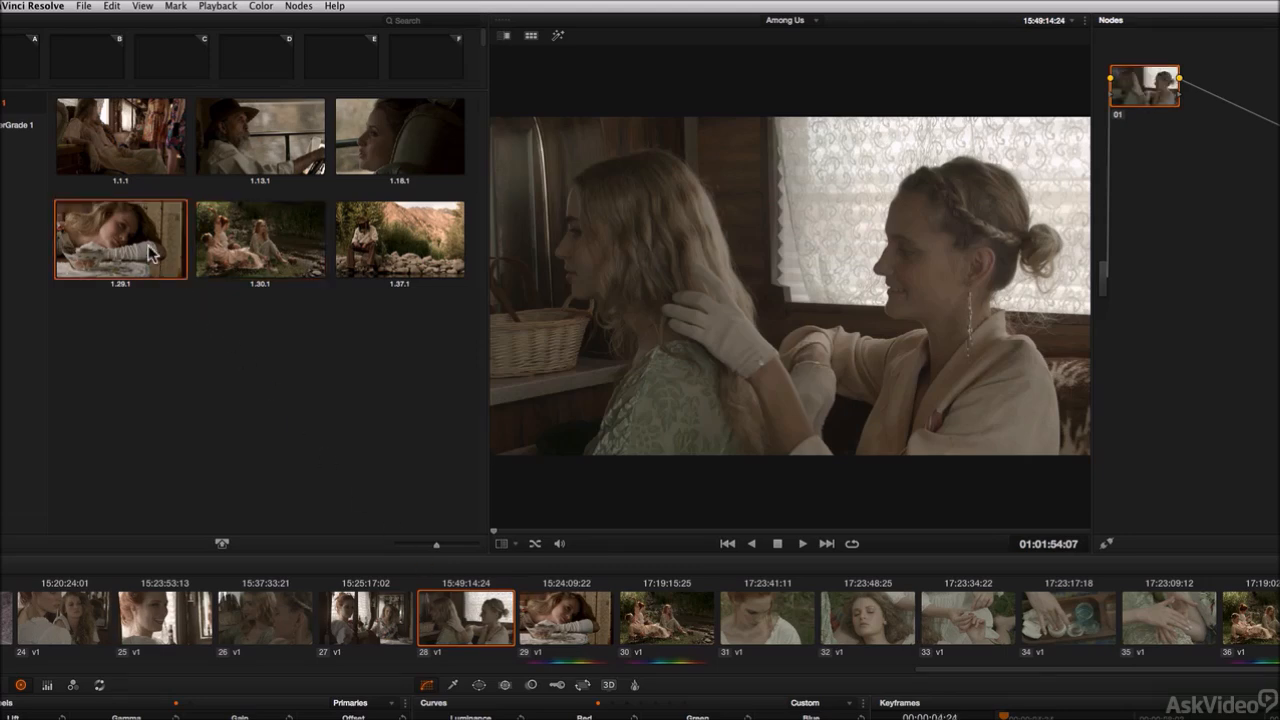
{"action": "left_click", "coordinate": [138, 156]}
{"action": "left_click", "coordinate": [271, 156]}
{"action": "left_click", "coordinate": [408, 156]}
{"action": "left_click", "coordinate": [133, 266]}
{"action": "key", "text": "super+w"}
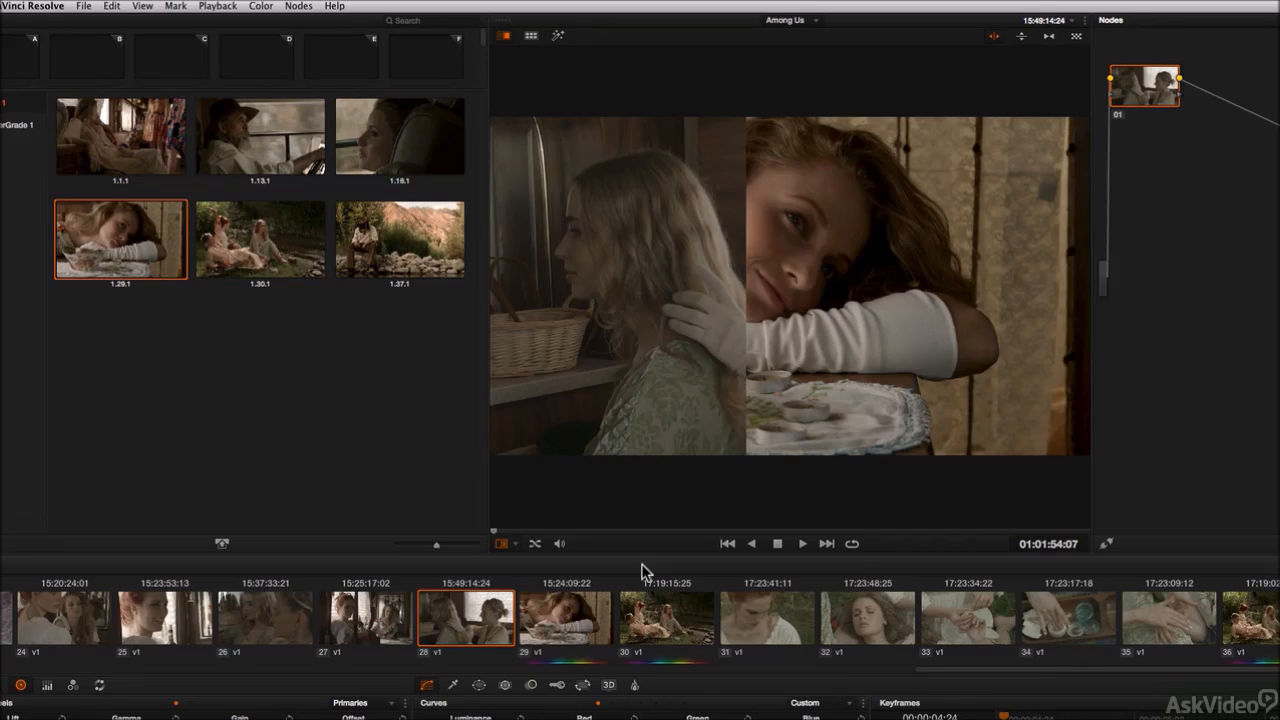
Step: Step through clips 31 to 37 and back to 32, comparing each against the wiped still
{"action": "left_click", "coordinate": [740, 612]}
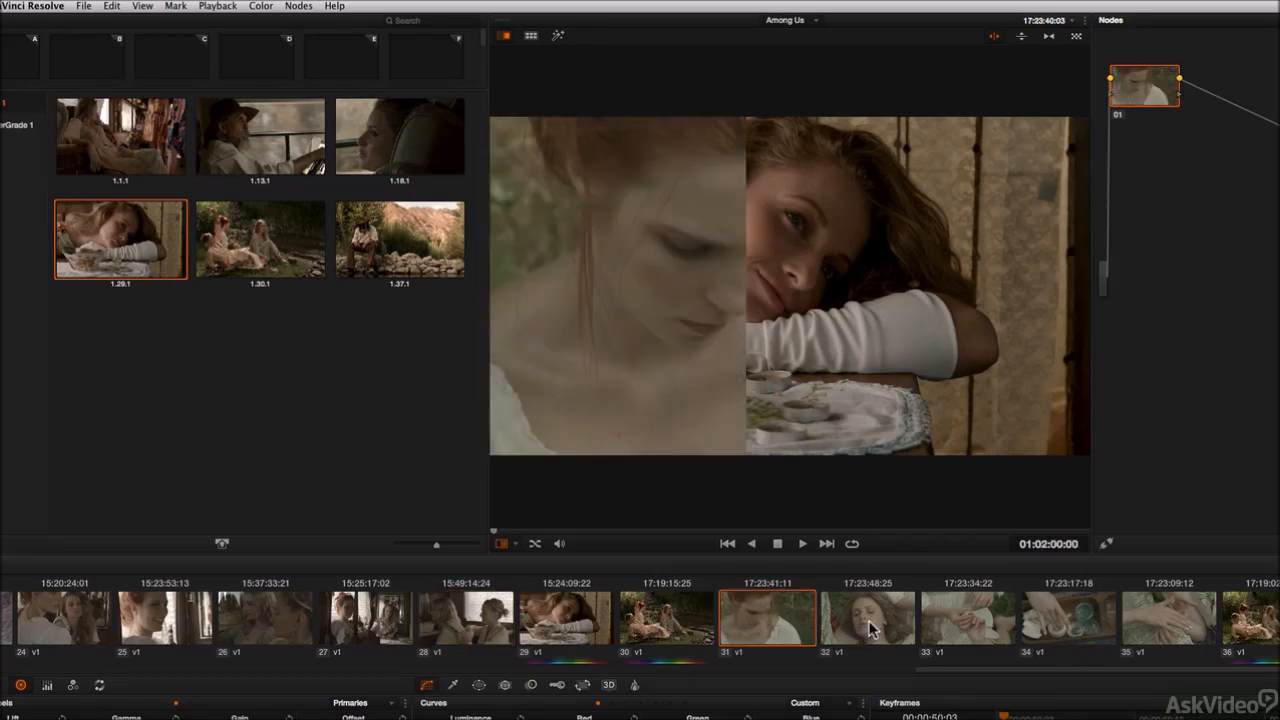
{"action": "left_click", "coordinate": [870, 622]}
{"action": "left_click", "coordinate": [966, 625]}
{"action": "left_click", "coordinate": [1065, 625]}
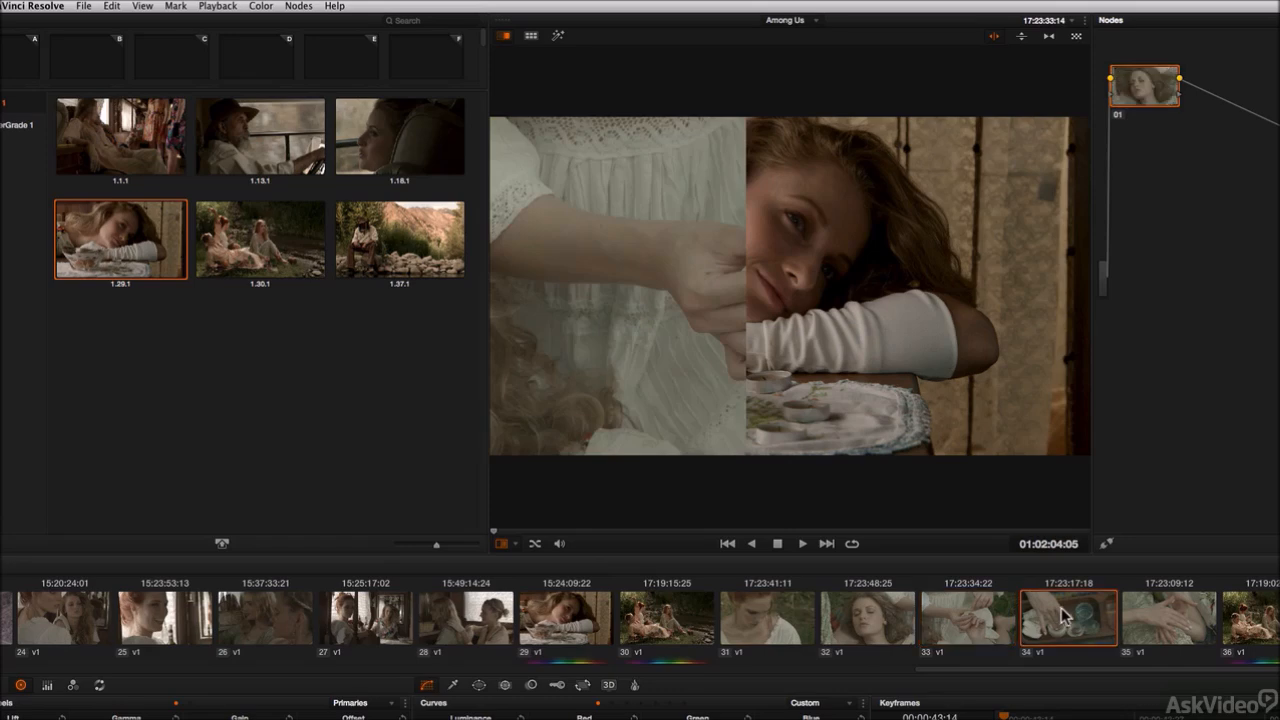
{"action": "left_click", "coordinate": [1163, 628]}
{"action": "left_click", "coordinate": [1266, 628]}
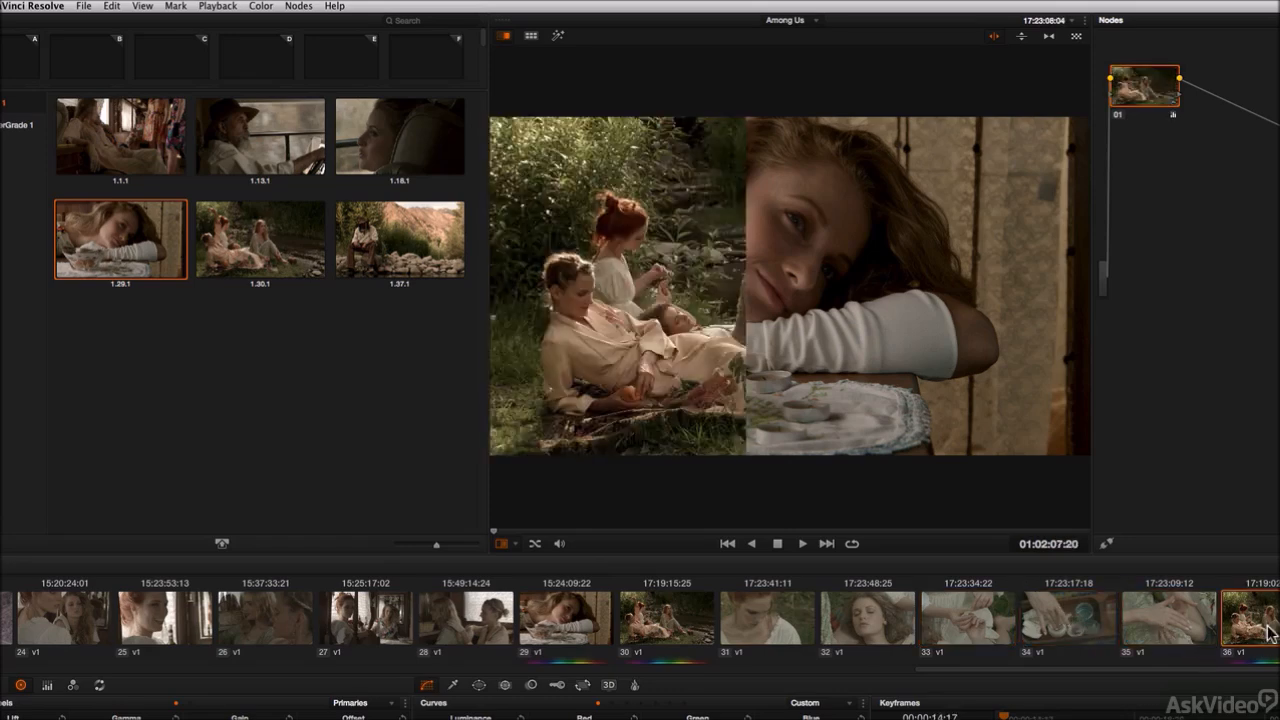
{"action": "mouse_move", "coordinate": [751, 420]}
{"action": "left_mouse_down"}
{"action": "mouse_move", "coordinate": [866, 417]}
{"action": "mouse_move", "coordinate": [738, 405]}
{"action": "mouse_move", "coordinate": [789, 403]}
{"action": "mouse_move", "coordinate": [770, 415]}
{"action": "left_mouse_up"}
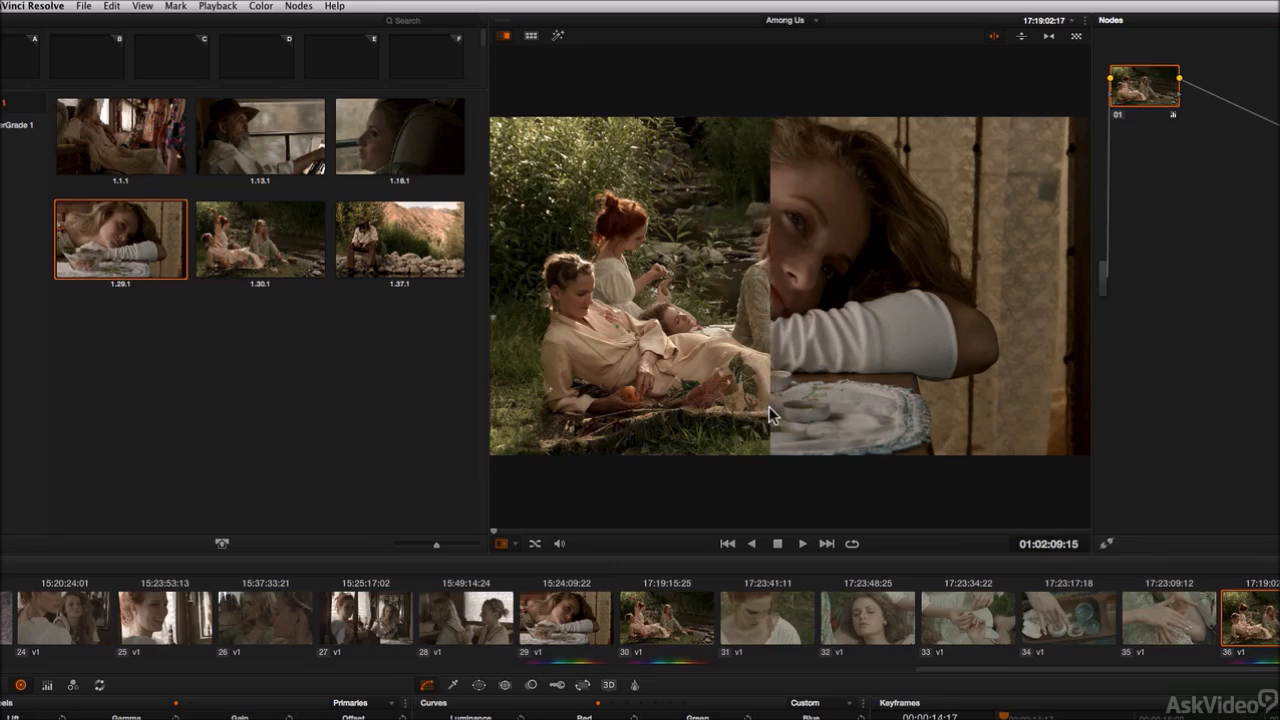
{"action": "left_click", "coordinate": [1279, 620]}
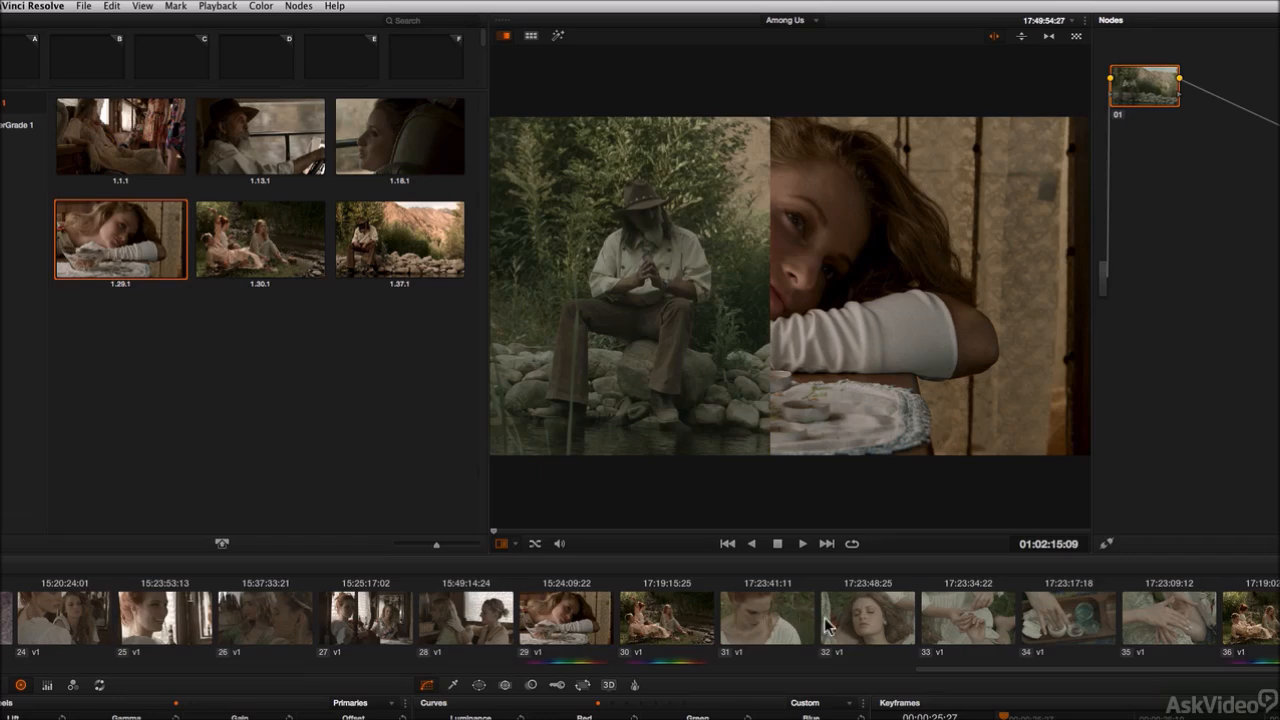
{"action": "left_click", "coordinate": [870, 618]}
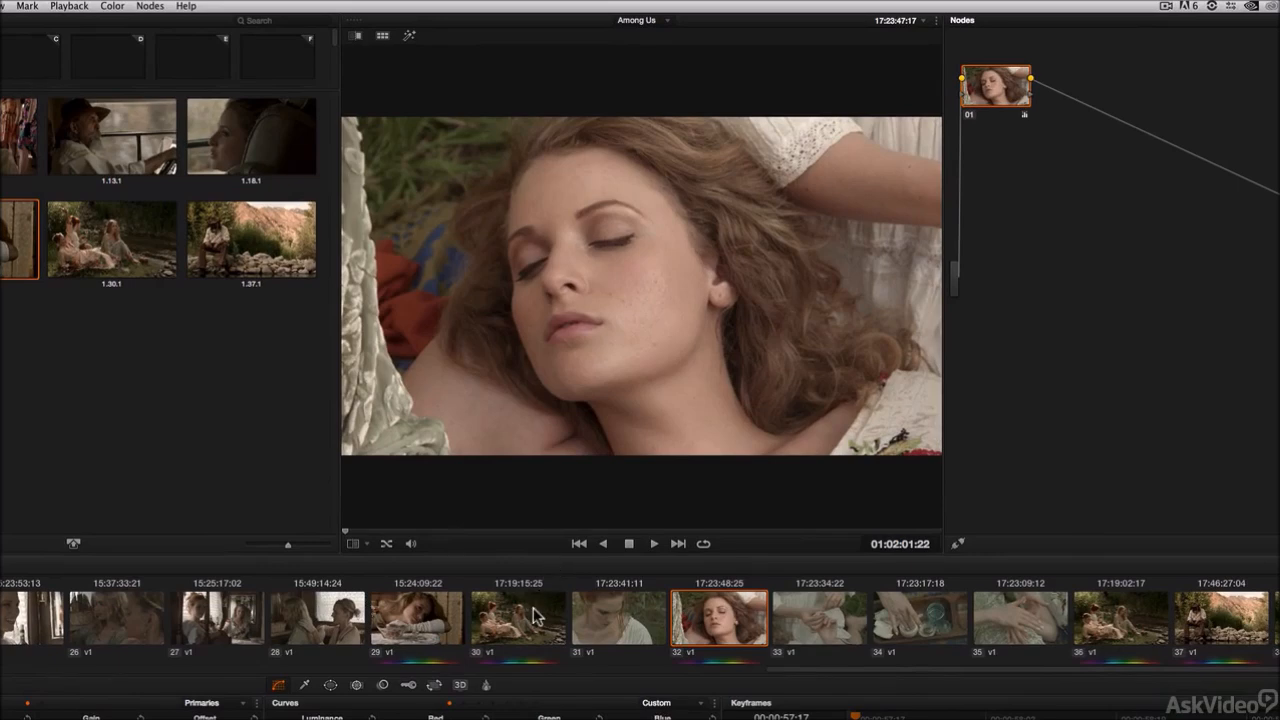
Step: Select clip 32, display still 1.30.1 as a wipe over it, and adjust the wipe position
{"action": "left_click", "coordinate": [532, 625]}
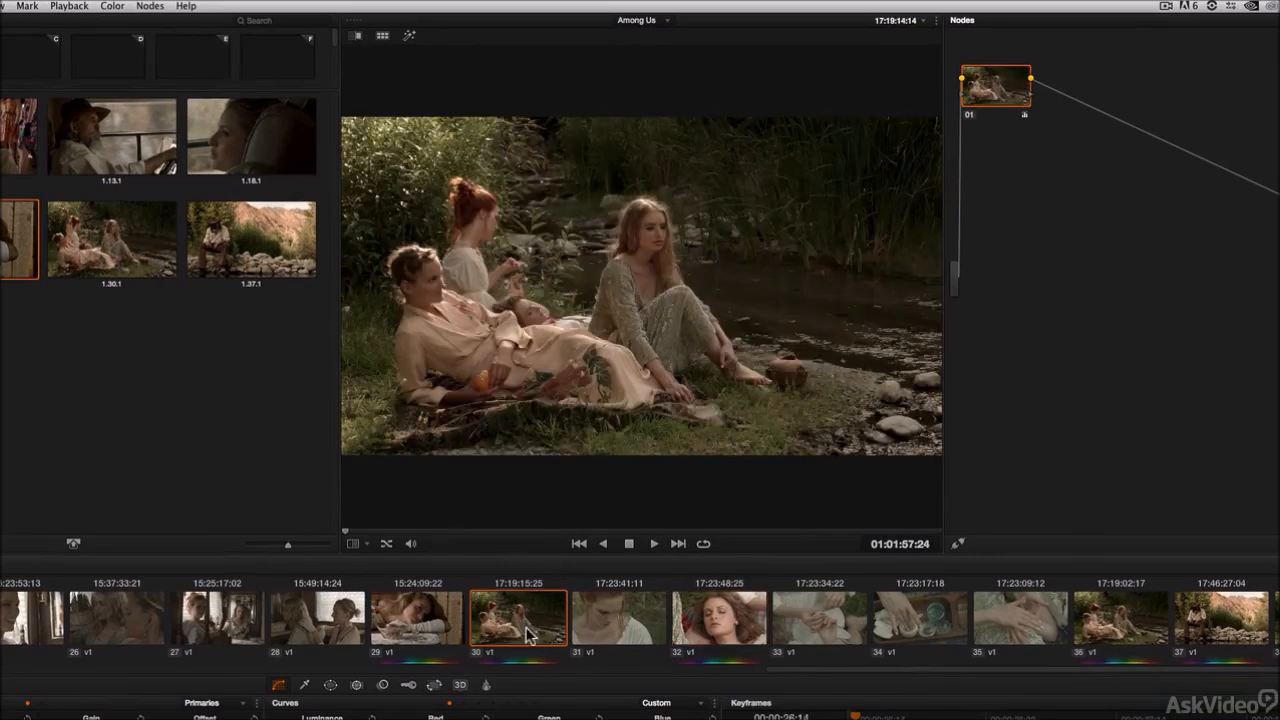
{"action": "left_click", "coordinate": [733, 630]}
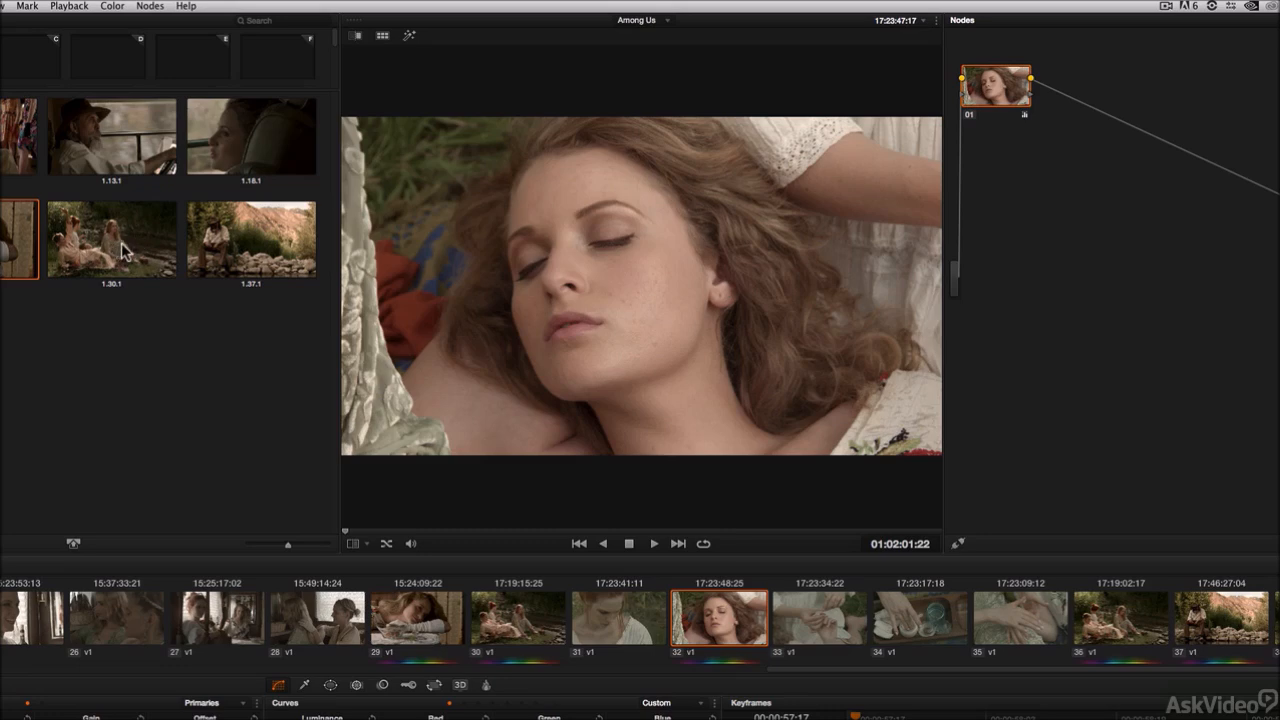
{"action": "left_click", "coordinate": [124, 252]}
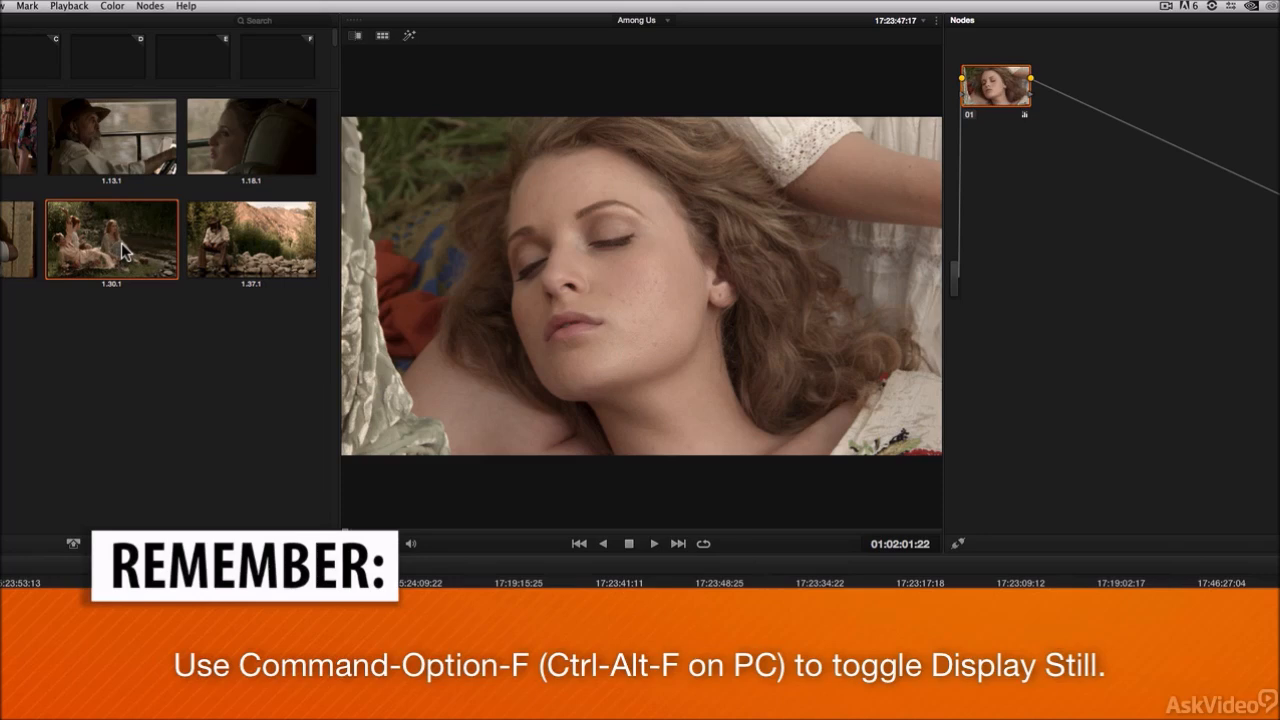
{"action": "key", "text": "ctrl+alt+f"}
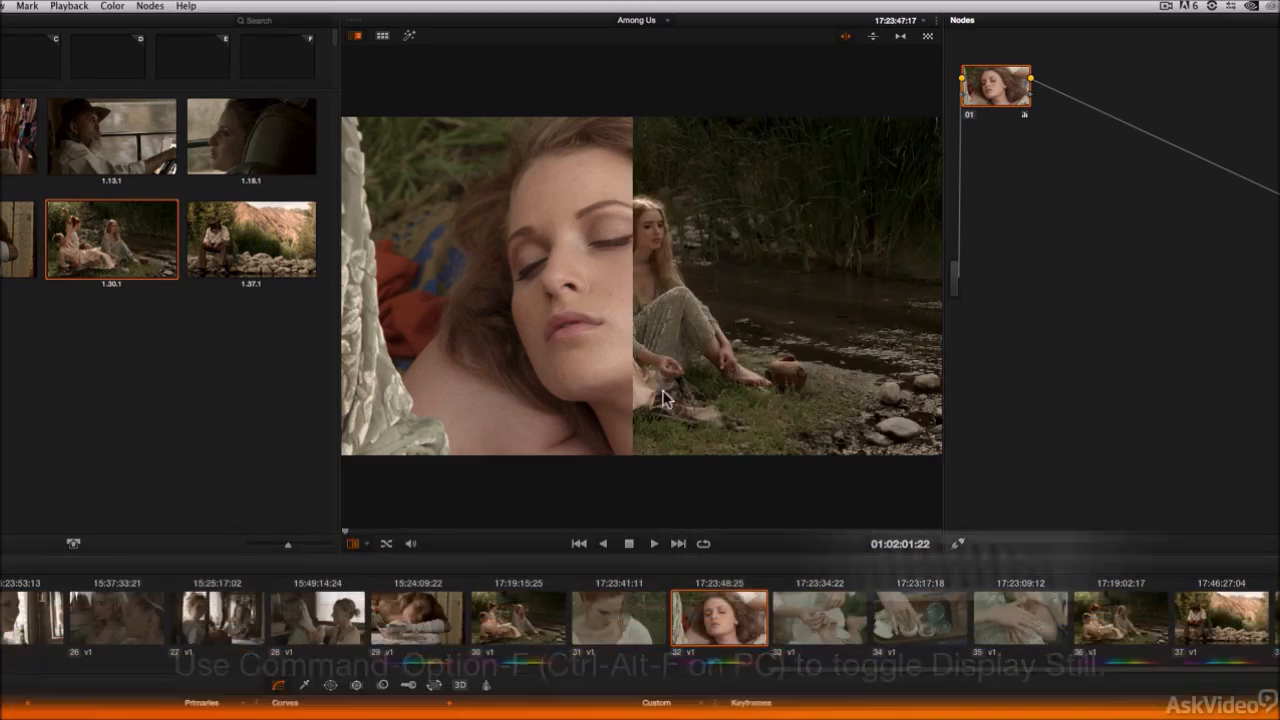
{"action": "mouse_move", "coordinate": [634, 400]}
{"action": "left_mouse_down"}
{"action": "mouse_move", "coordinate": [651, 401]}
{"action": "mouse_move", "coordinate": [590, 410]}
{"action": "mouse_move", "coordinate": [630, 401]}
{"action": "left_mouse_up"}
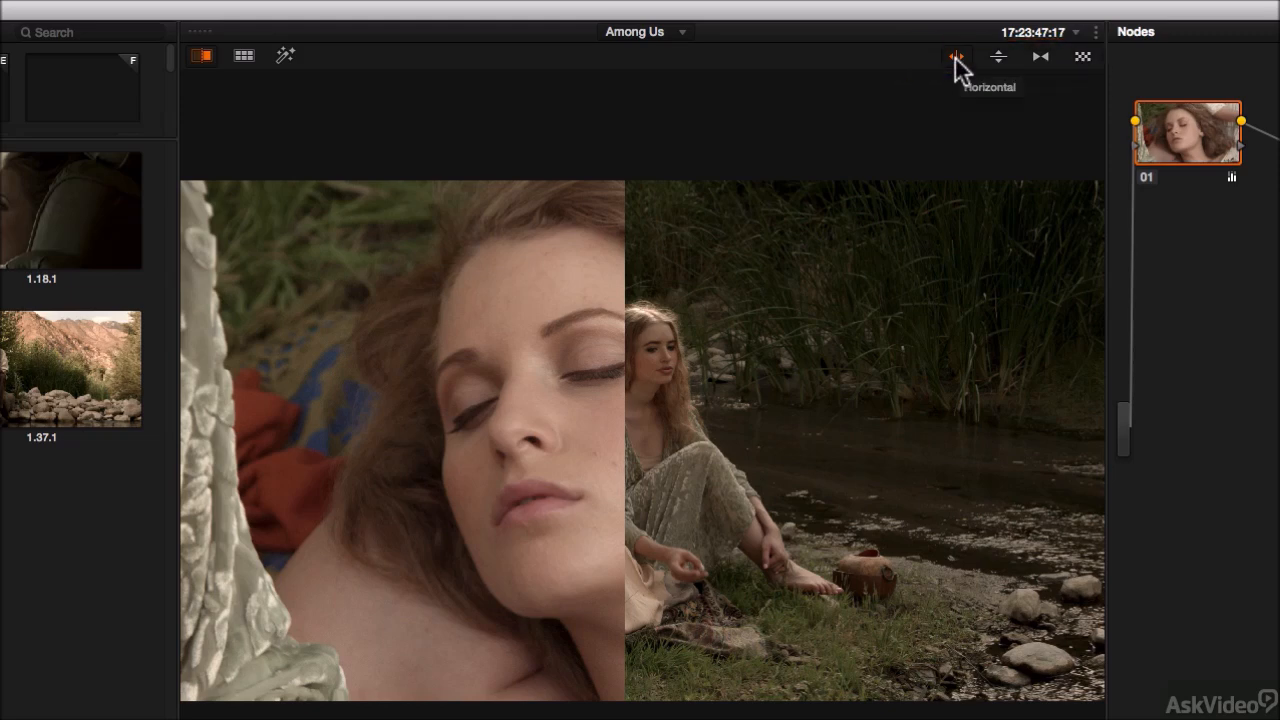
{"action": "mouse_move", "coordinate": [628, 490]}
{"action": "left_mouse_down"}
{"action": "mouse_move", "coordinate": [691, 486]}
{"action": "mouse_move", "coordinate": [617, 482]}
{"action": "left_mouse_up"}
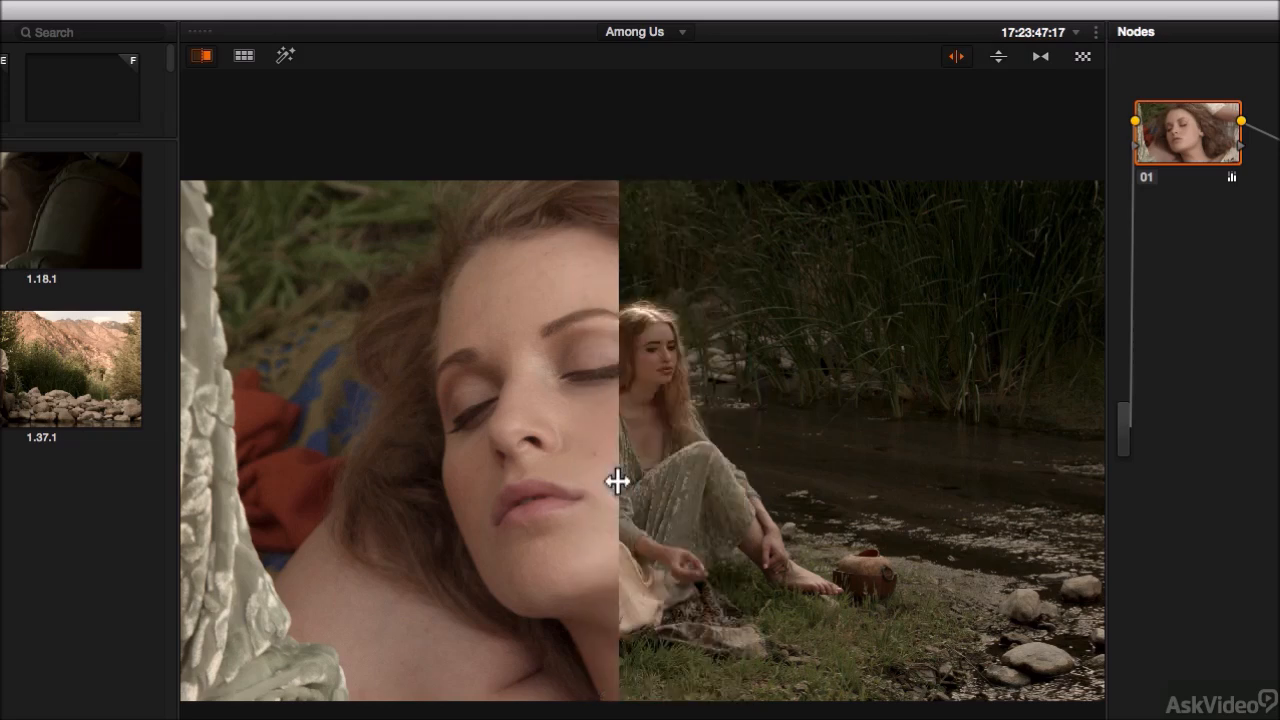
Step: Switch the reference wipe to horizontal and back to vertical, repositioning the wipe line each time
{"action": "left_click", "coordinate": [999, 56]}
{"action": "left_click_drag", "start_coordinate": [789, 452], "coordinate": [775, 405]}
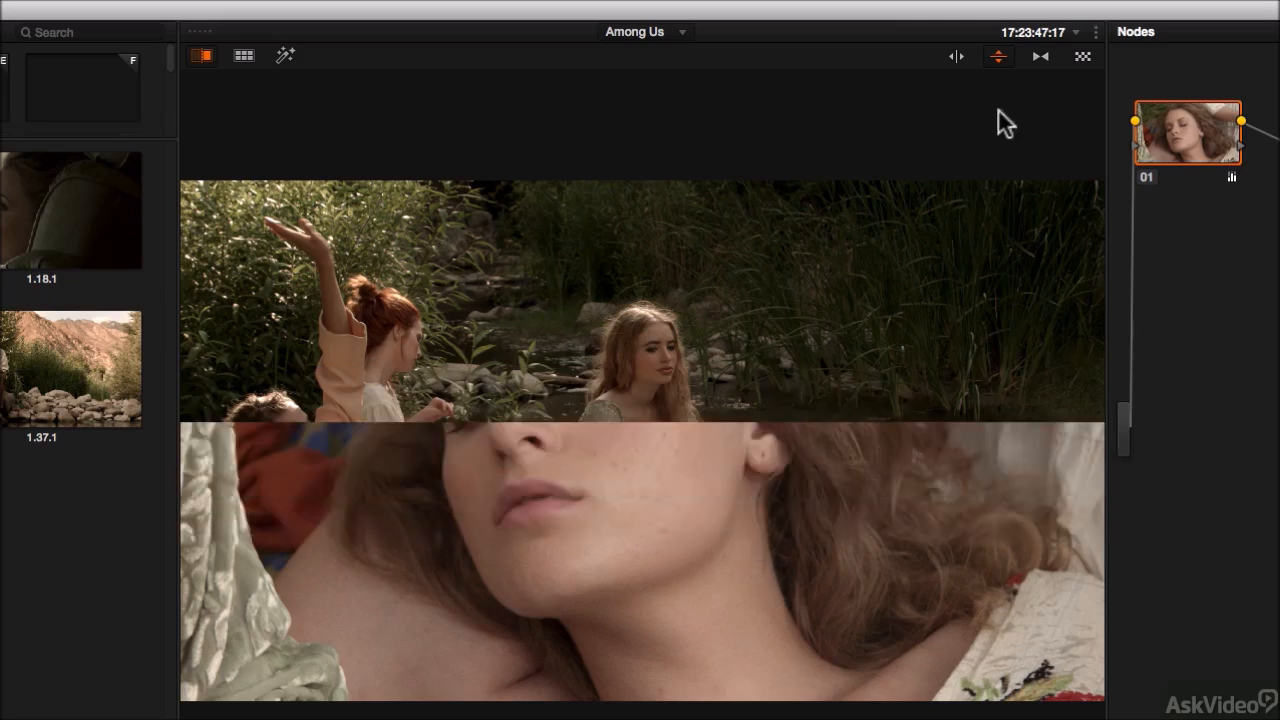
{"action": "left_click", "coordinate": [957, 57]}
{"action": "left_click_drag", "start_coordinate": [669, 466], "coordinate": [613, 467]}
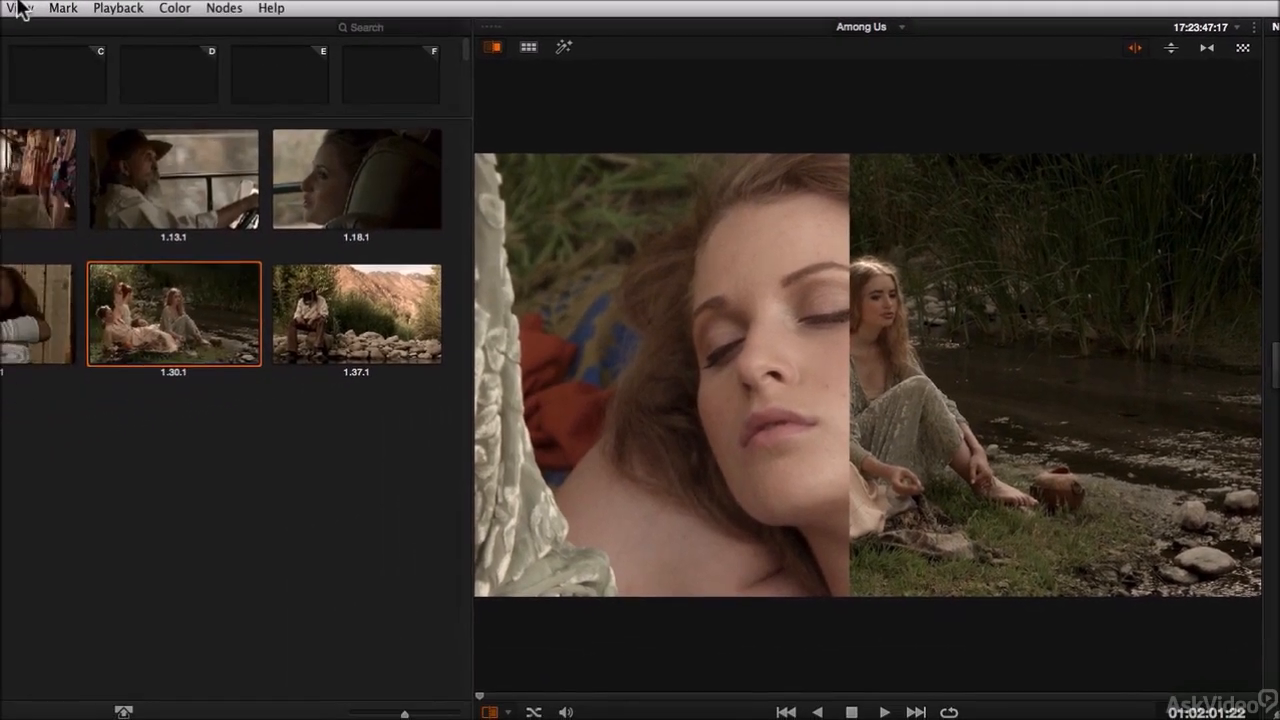
Step: Invert the wipe so the still and clip swap sides, then shift the wipe boundary
{"action": "left_click", "coordinate": [21, 7]}
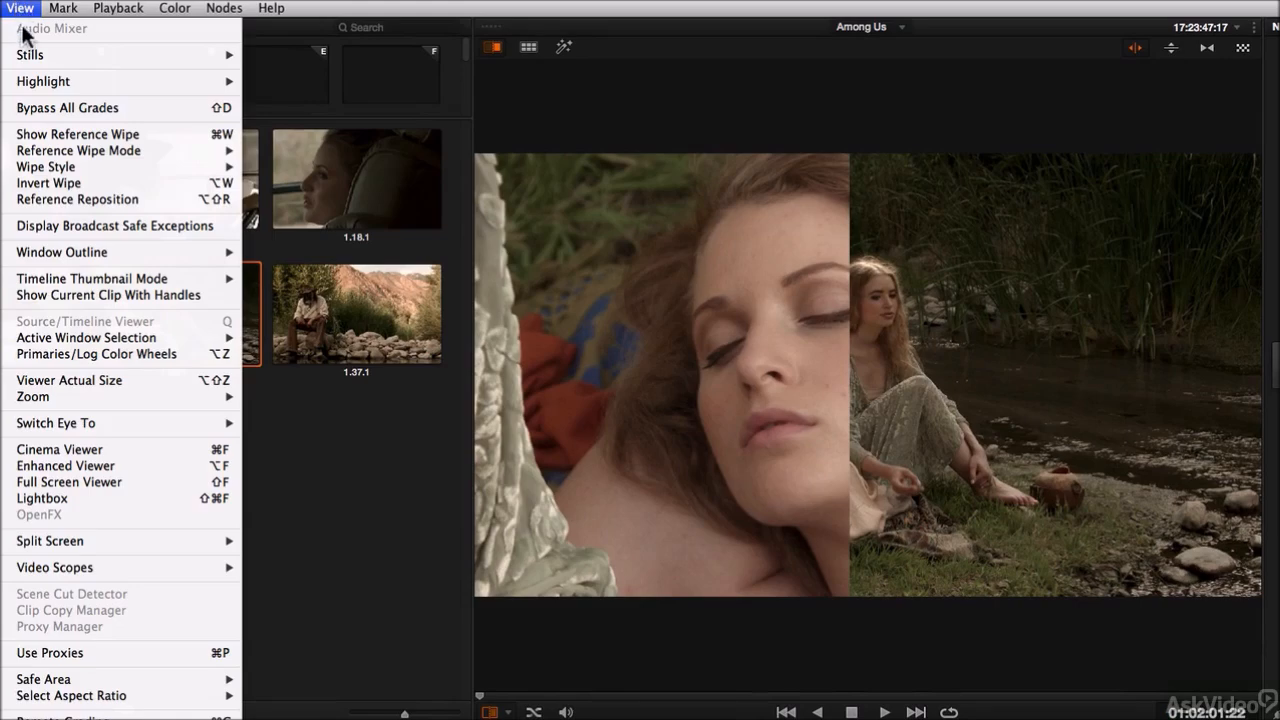
{"action": "left_click", "coordinate": [57, 183]}
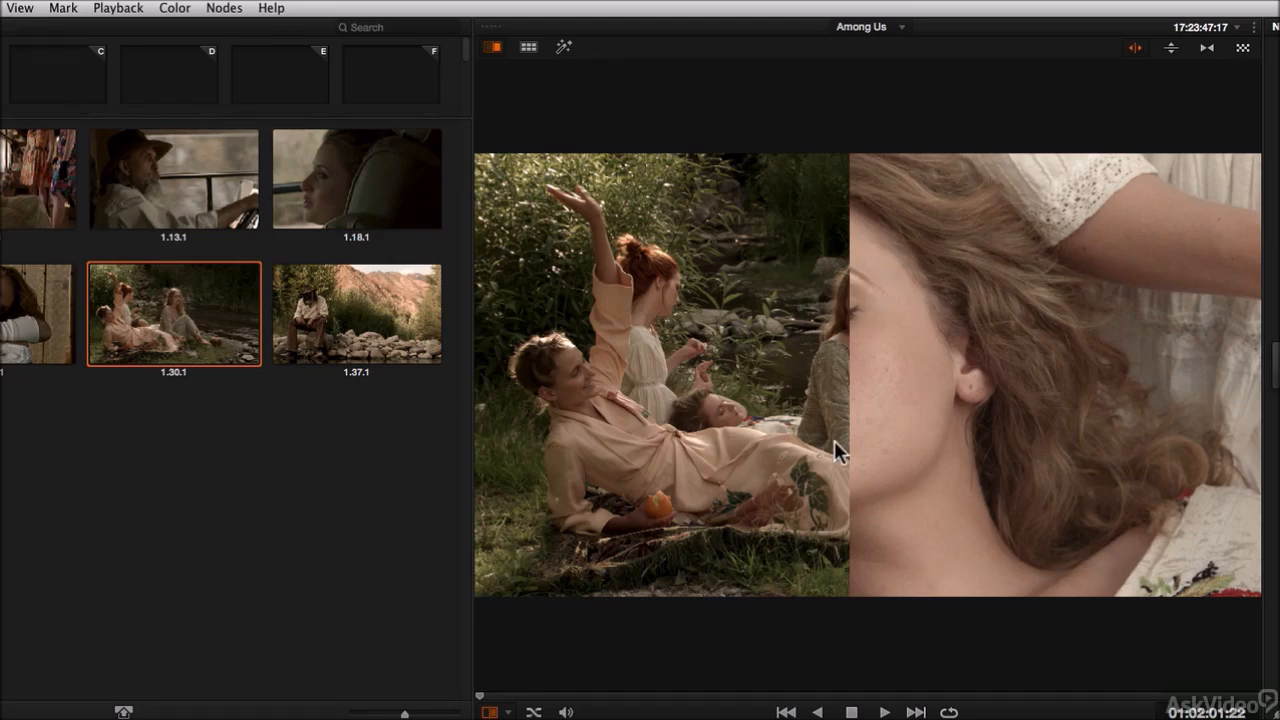
{"action": "left_click_drag", "start_coordinate": [834, 446], "coordinate": [784, 446]}
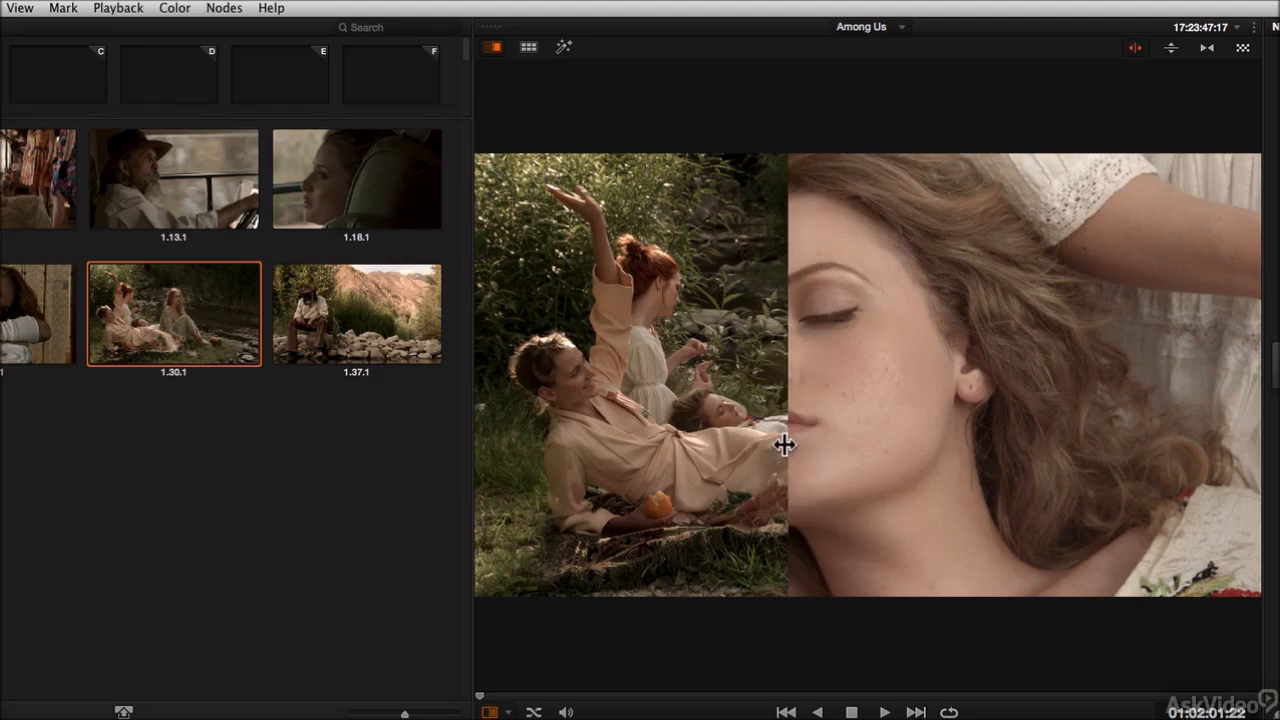
Step: Invert the wipe again to restore the original sides and reposition the wipe boundary
{"action": "left_click", "coordinate": [24, 8]}
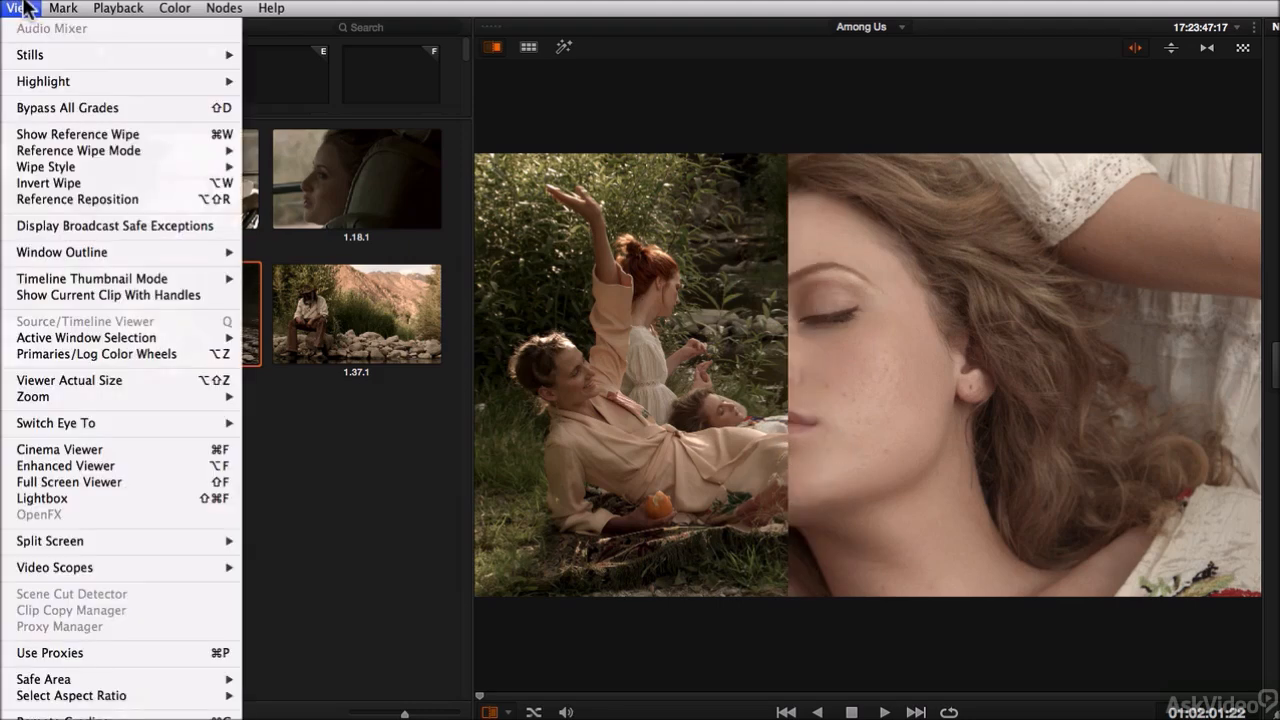
{"action": "left_click", "coordinate": [46, 184]}
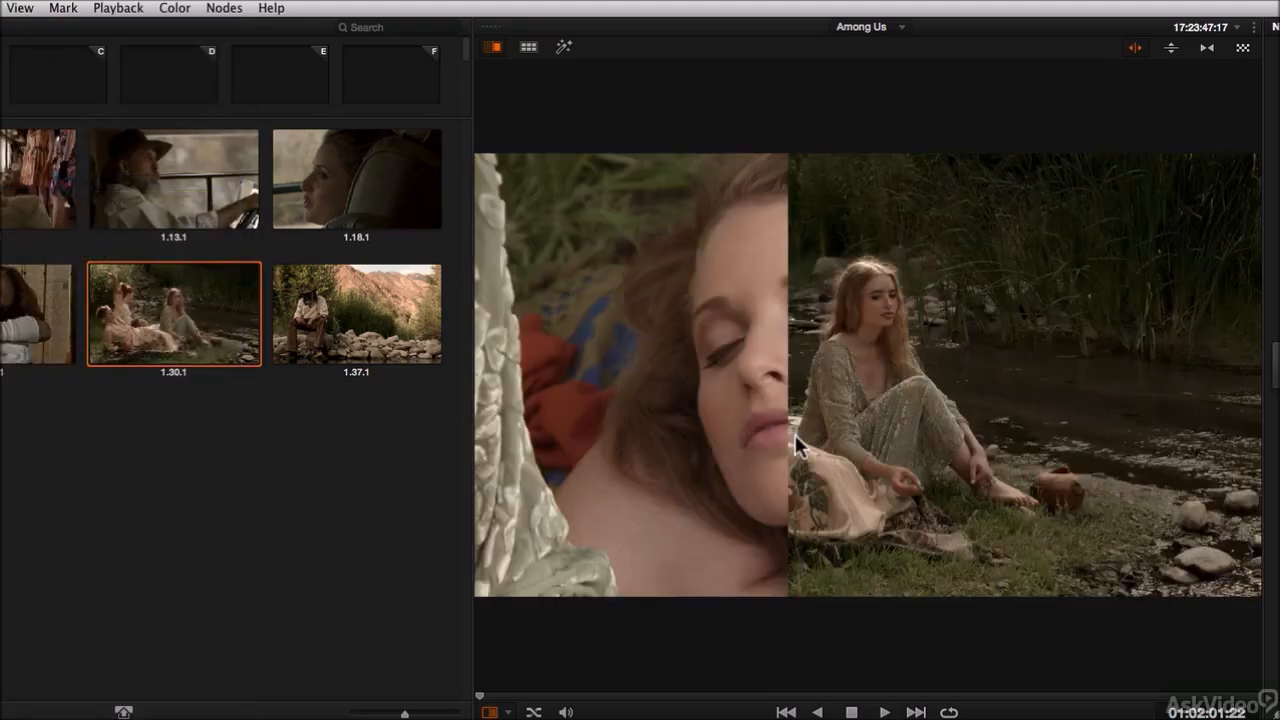
{"action": "left_click_drag", "start_coordinate": [794, 434], "coordinate": [860, 425]}
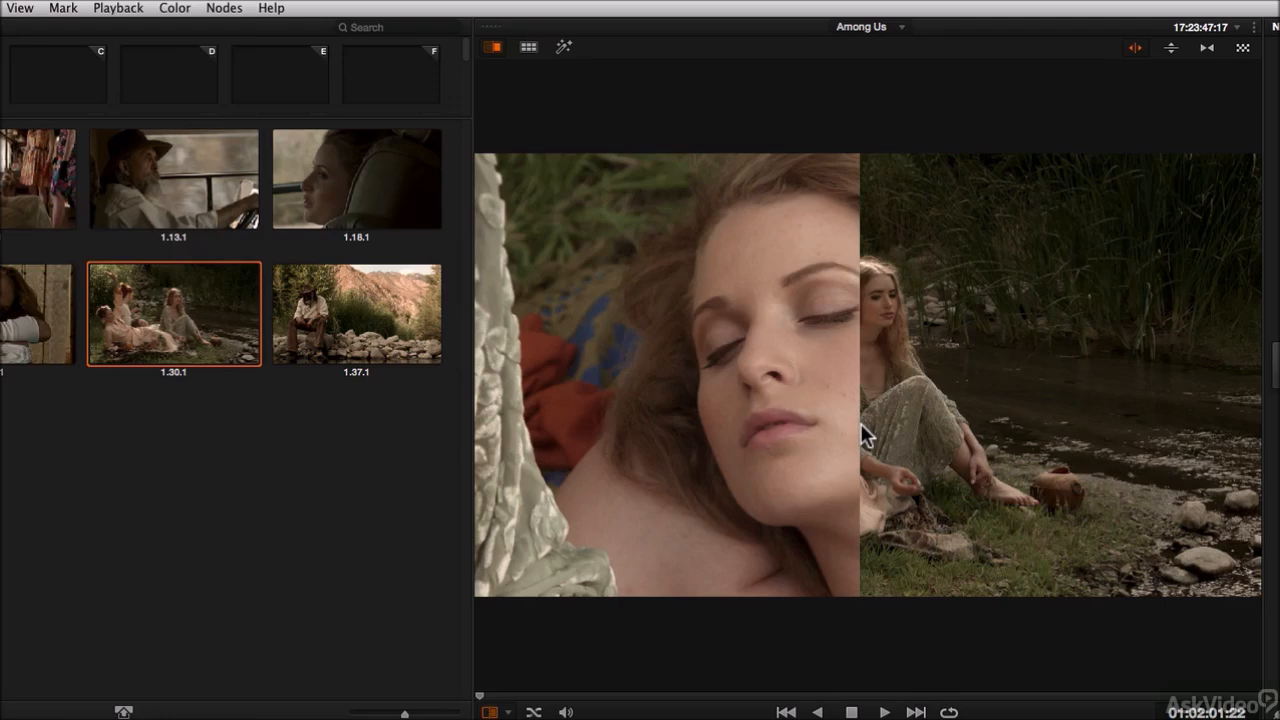
{"action": "mouse_move", "coordinate": [858, 415]}
{"action": "left_mouse_down"}
{"action": "mouse_move", "coordinate": [963, 423]}
{"action": "mouse_move", "coordinate": [869, 422]}
{"action": "left_mouse_up"}
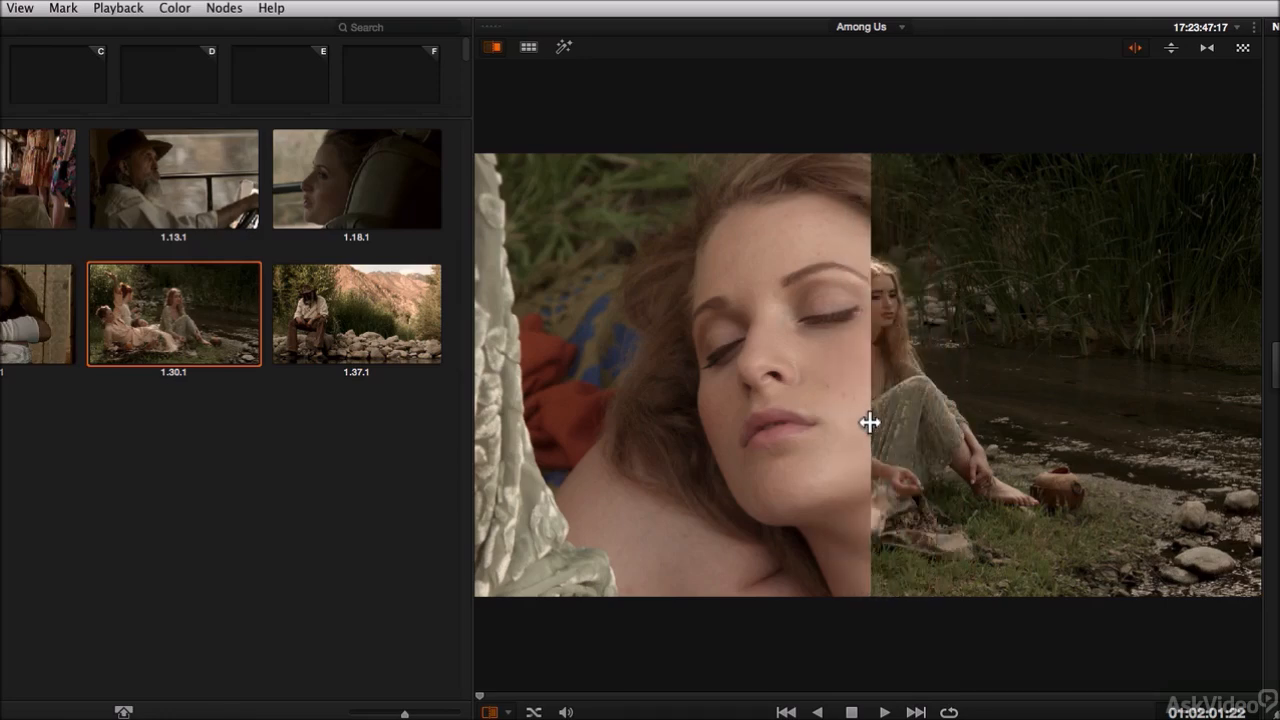
Step: Drag the wipe boundary across the viewer past its edge, then hide and reshow the reference wipe
{"action": "left_click_drag", "start_coordinate": [869, 422], "coordinate": [449, 366]}
{"action": "left_click_drag", "start_coordinate": [646, 468], "coordinate": [527, 459]}
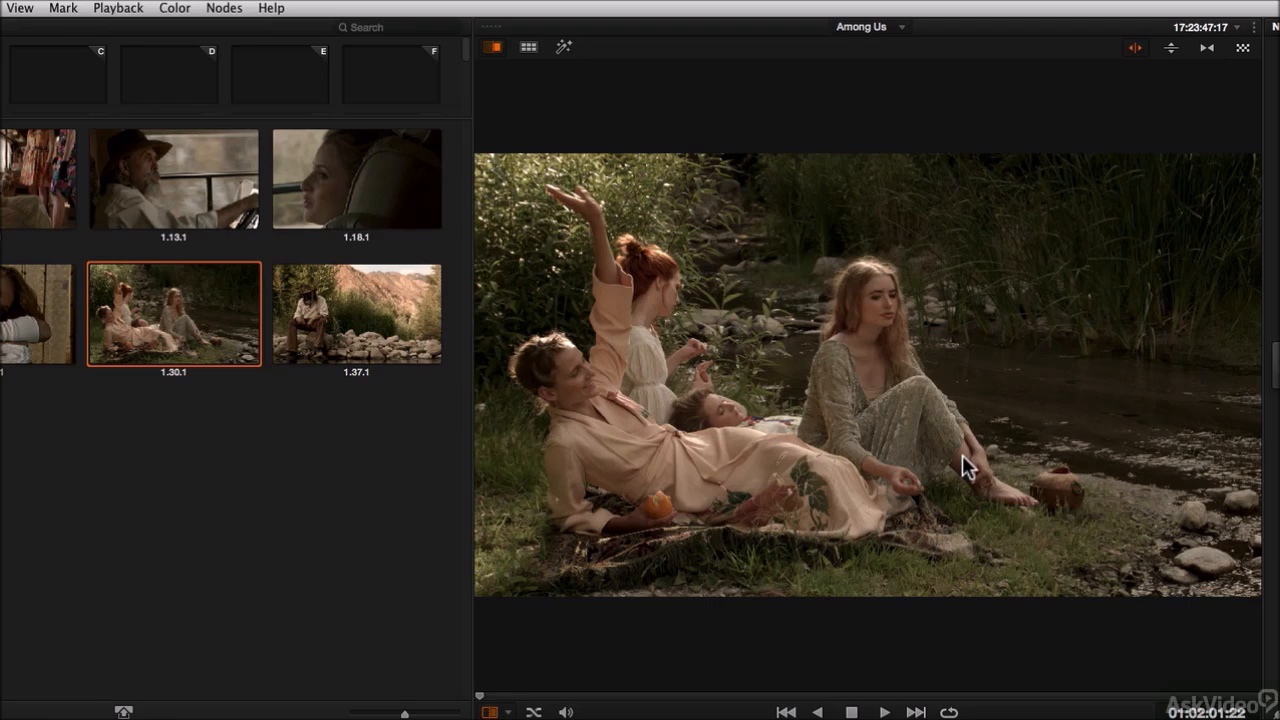
{"action": "key", "text": "super+w"}
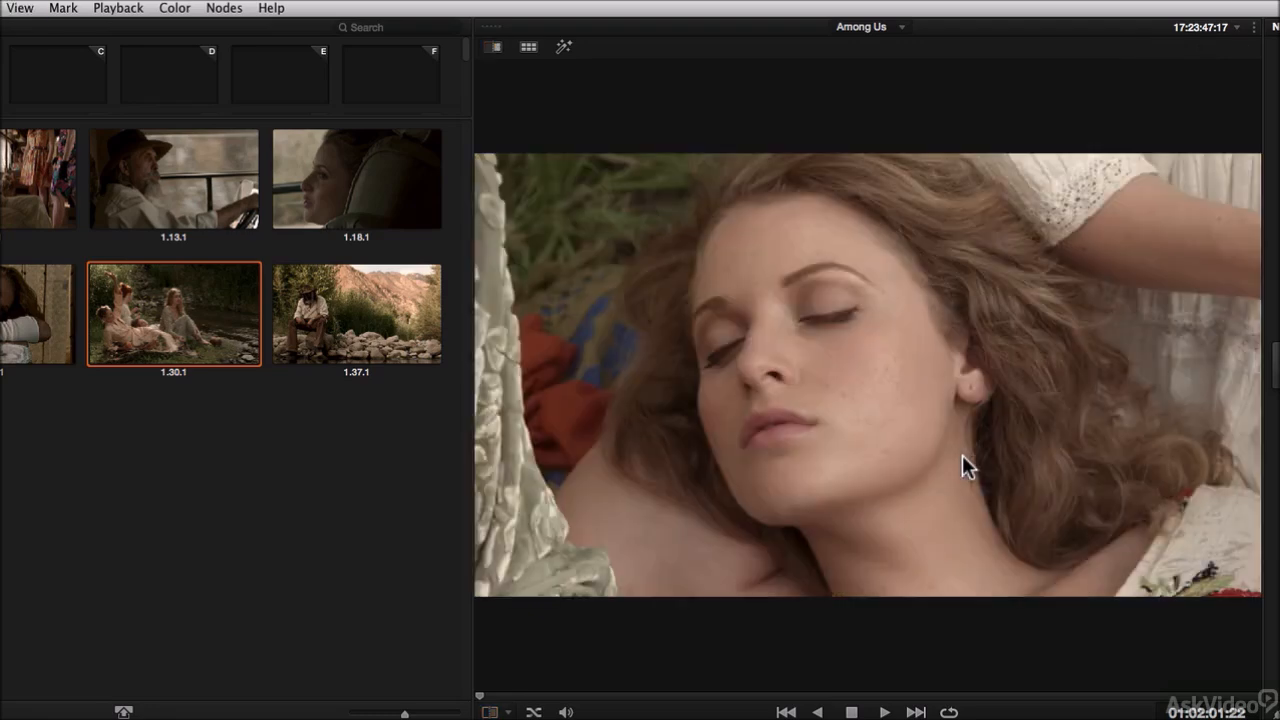
{"action": "key", "text": "super+w"}
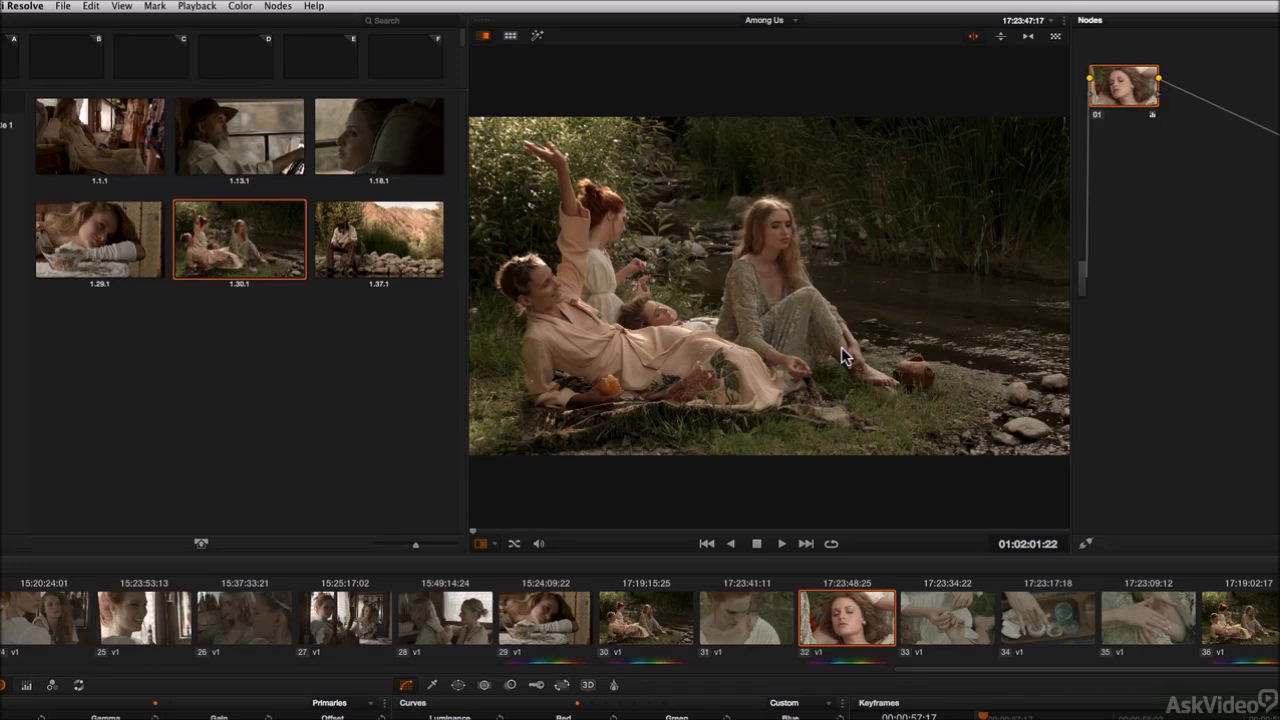
Step: Invert the wipe and toggle the reference wipe on and off to compare the still with clip 32
{"action": "key", "text": "ctrl+w"}
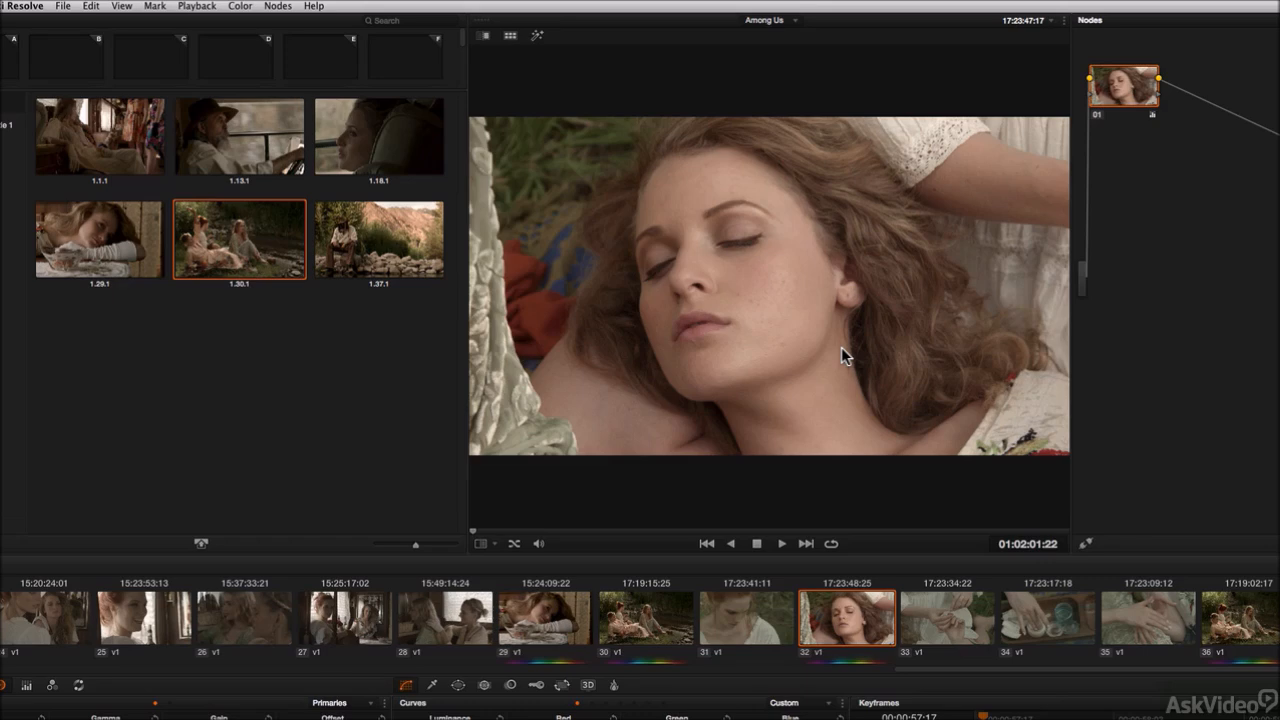
{"action": "key", "text": "super+w"}
{"action": "key", "text": "super+w"}
{"action": "key", "text": "super+w"}
{"action": "key", "text": "super+w"}
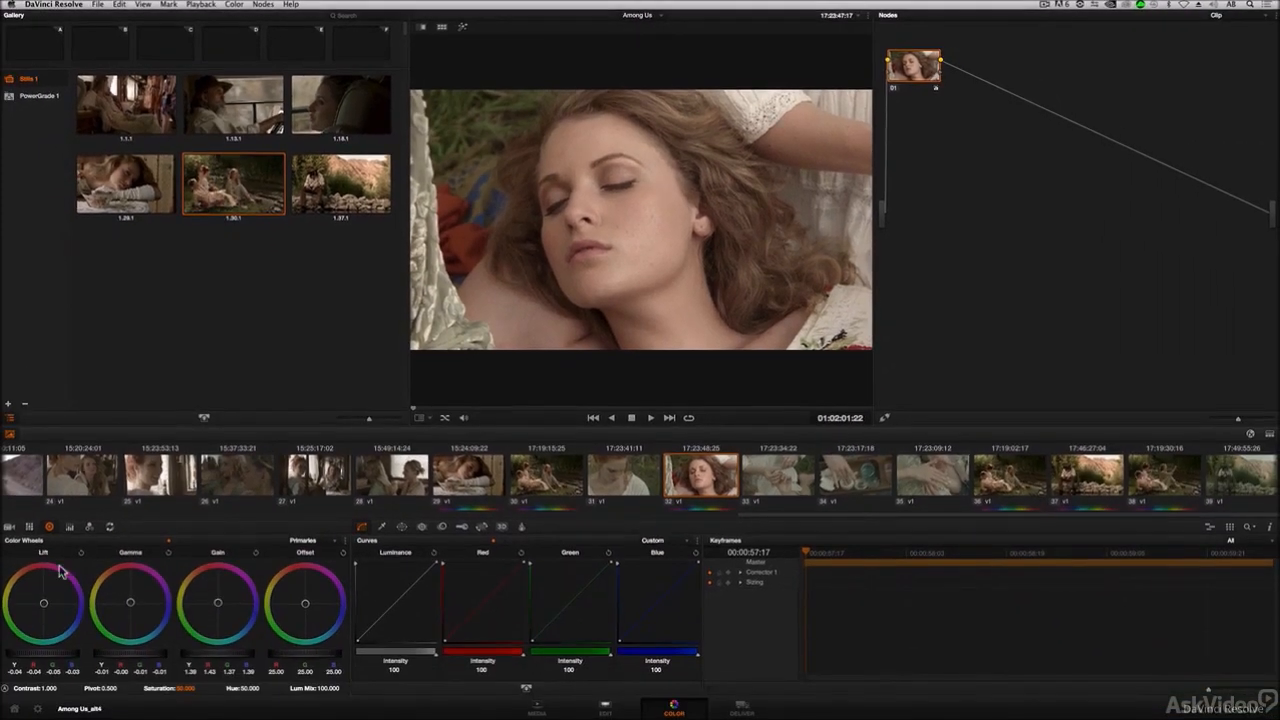
Step: Adjust the Lift, Gamma and Gain master wheels on clip 32 to match the reference still
{"action": "left_click_drag", "start_coordinate": [52, 662], "coordinate": [33, 658]}
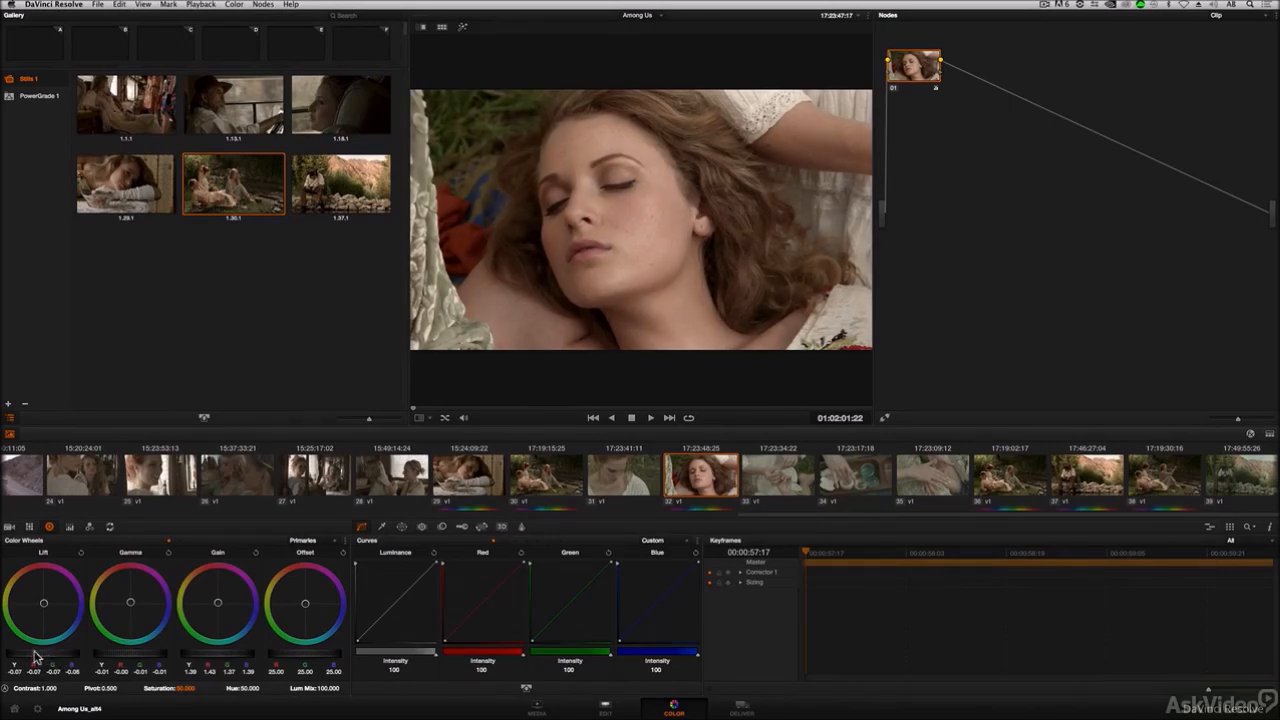
{"action": "left_click_drag", "start_coordinate": [158, 655], "coordinate": [229, 659]}
{"action": "left_click_drag", "start_coordinate": [146, 656], "coordinate": [141, 658]}
Step: Toggle the reference wipe repeatedly to compare the regraded clip against still 1.30.1
{"action": "key", "text": "super+w"}
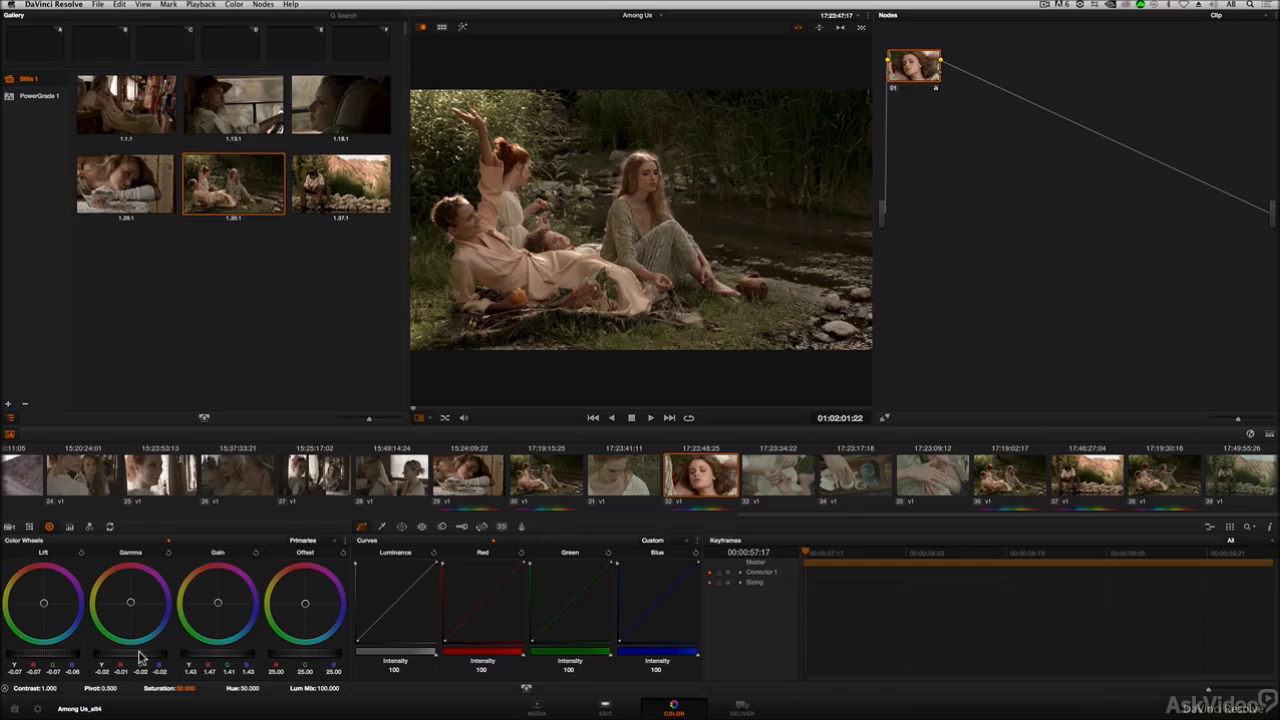
{"action": "key", "text": "super+w"}
{"action": "key", "text": "super+w"}
{"action": "key", "text": "super+w"}
{"action": "key", "text": "super+w"}
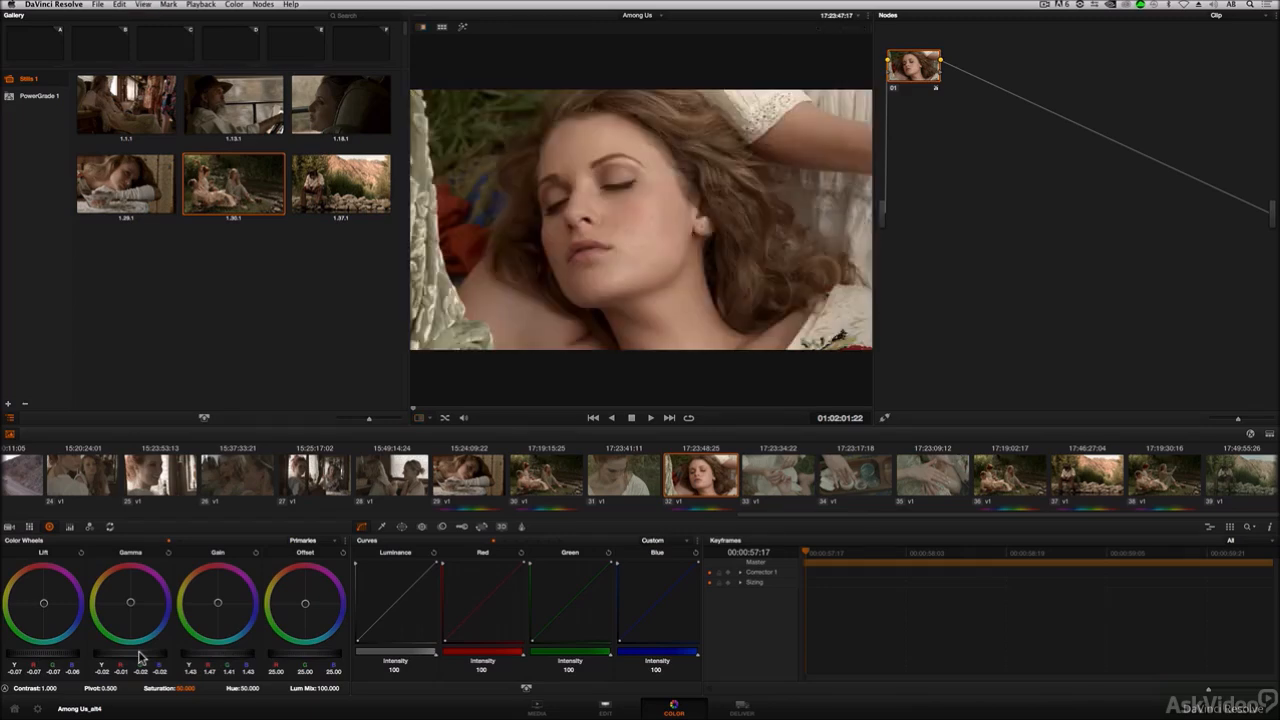
{"action": "key", "text": "super+w"}
Step: Lower the Gain master wheel slightly and toggle the reference wipe to compare with the still
{"action": "left_click_drag", "start_coordinate": [225, 660], "coordinate": [205, 660]}
{"action": "key", "text": "super+w"}
{"action": "key", "text": "super+w"}
{"action": "key", "text": "super+w"}
{"action": "key", "text": "super+w"}
{"action": "key", "text": "super+w"}
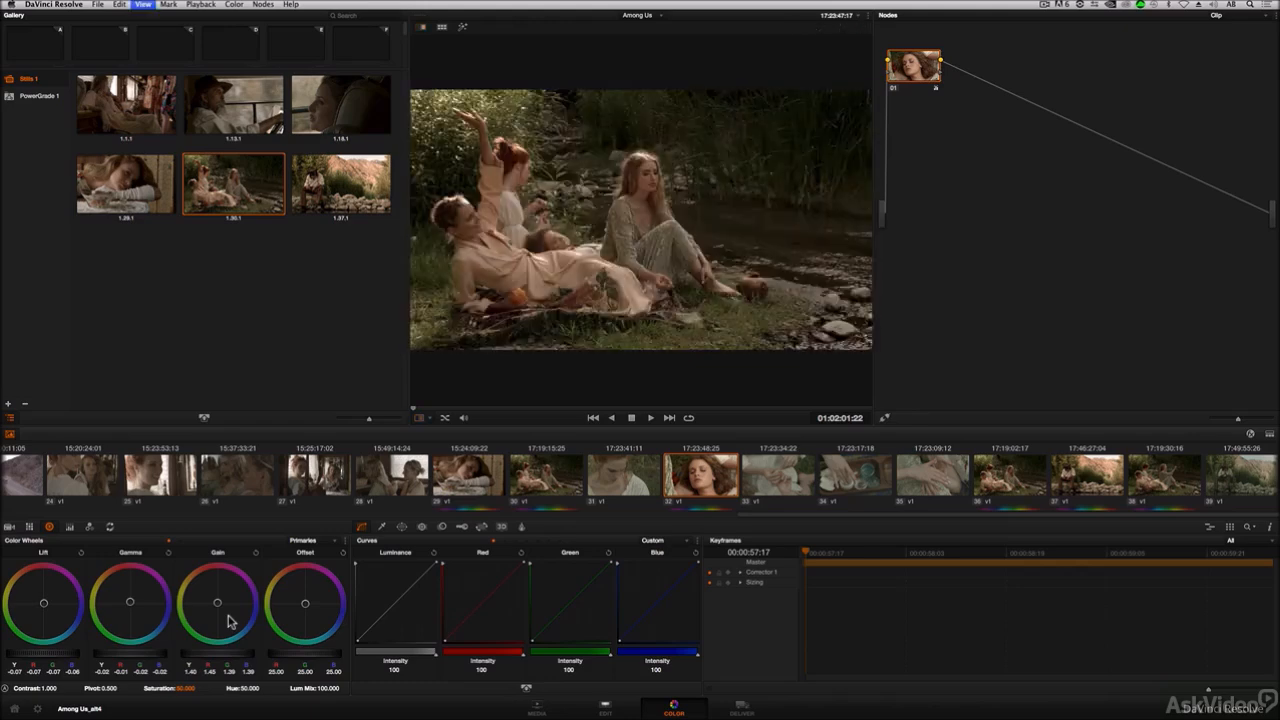
{"action": "key", "text": "super+w"}
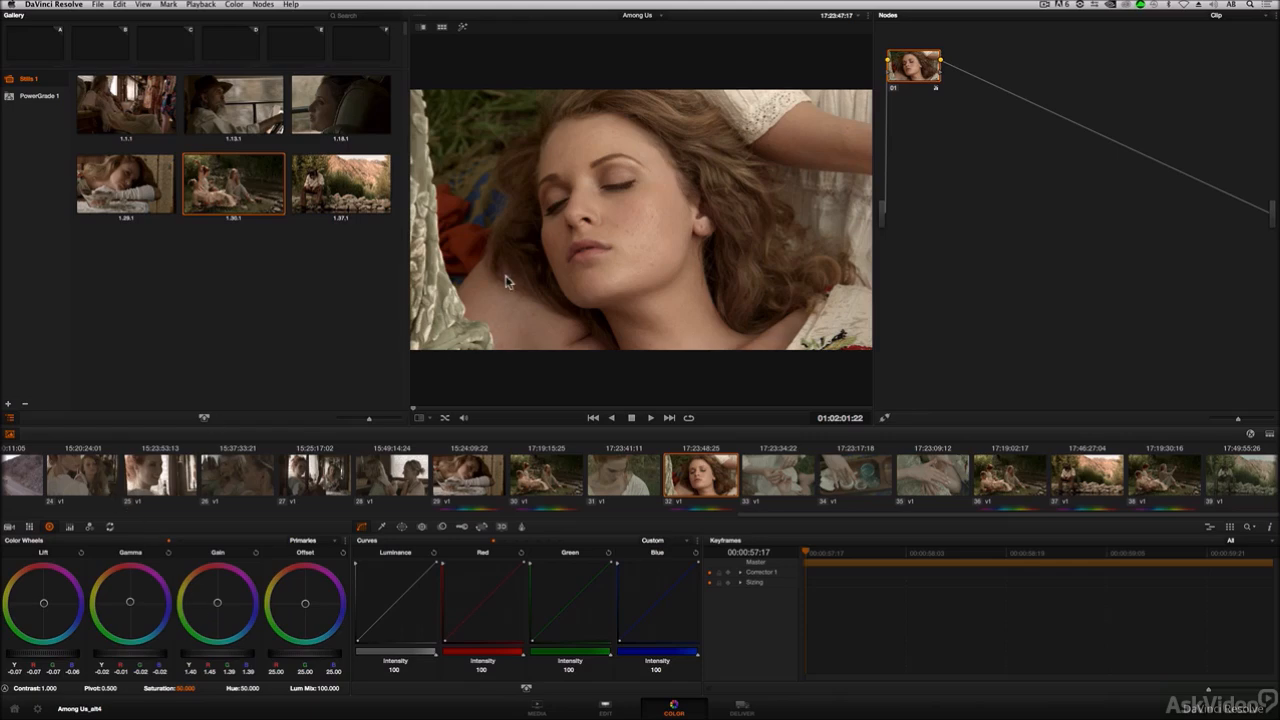
Step: Invert the wipe twice, dragging the wipe boundary to different positions in the viewer
{"action": "key", "text": "ctrl+w"}
{"action": "left_click_drag", "start_coordinate": [437, 280], "coordinate": [648, 285]}
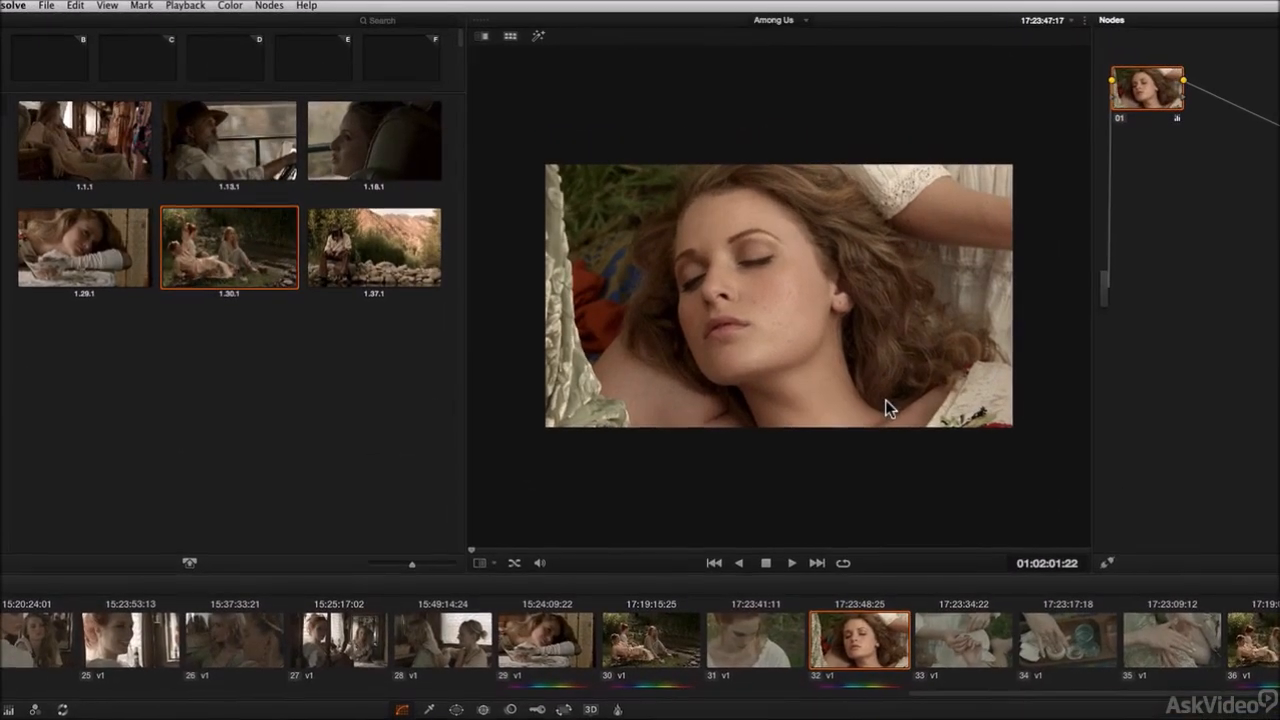
{"action": "key", "text": "ctrl+w"}
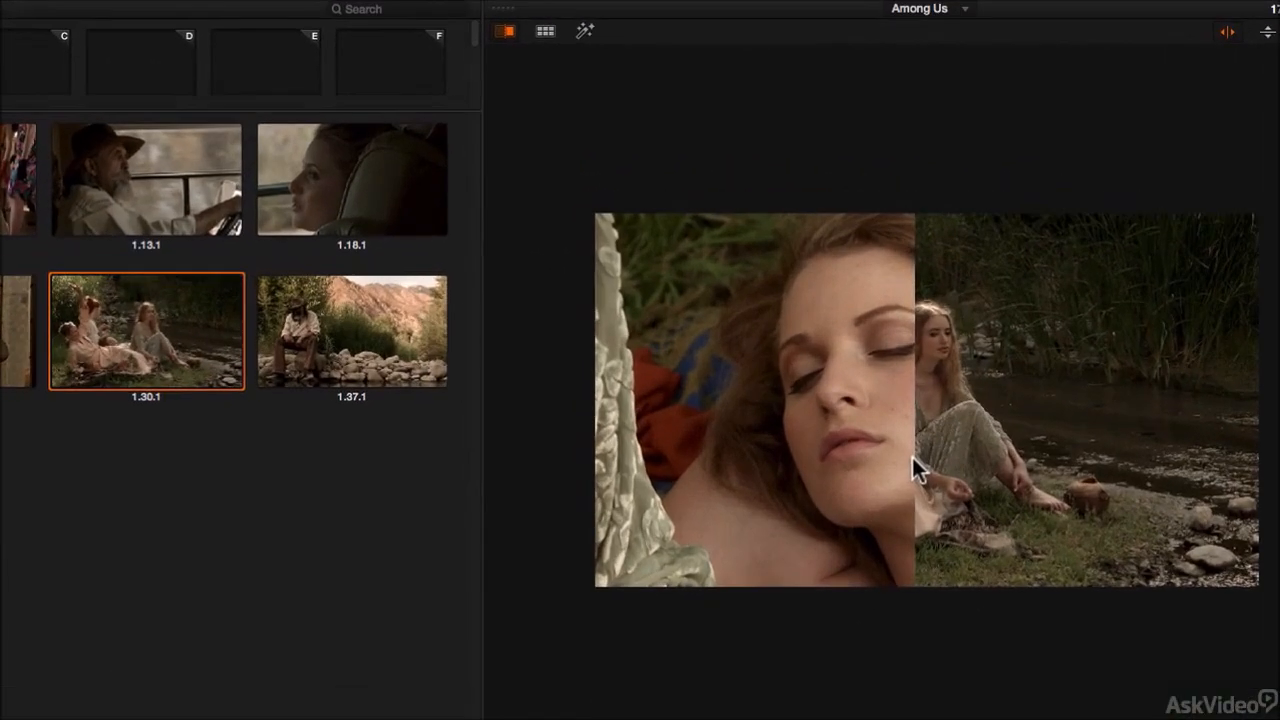
{"action": "left_click_drag", "start_coordinate": [911, 454], "coordinate": [540, 434]}
{"action": "left_click_drag", "start_coordinate": [1079, 570], "coordinate": [716, 459]}
{"action": "left_click_drag", "start_coordinate": [708, 459], "coordinate": [783, 463]}
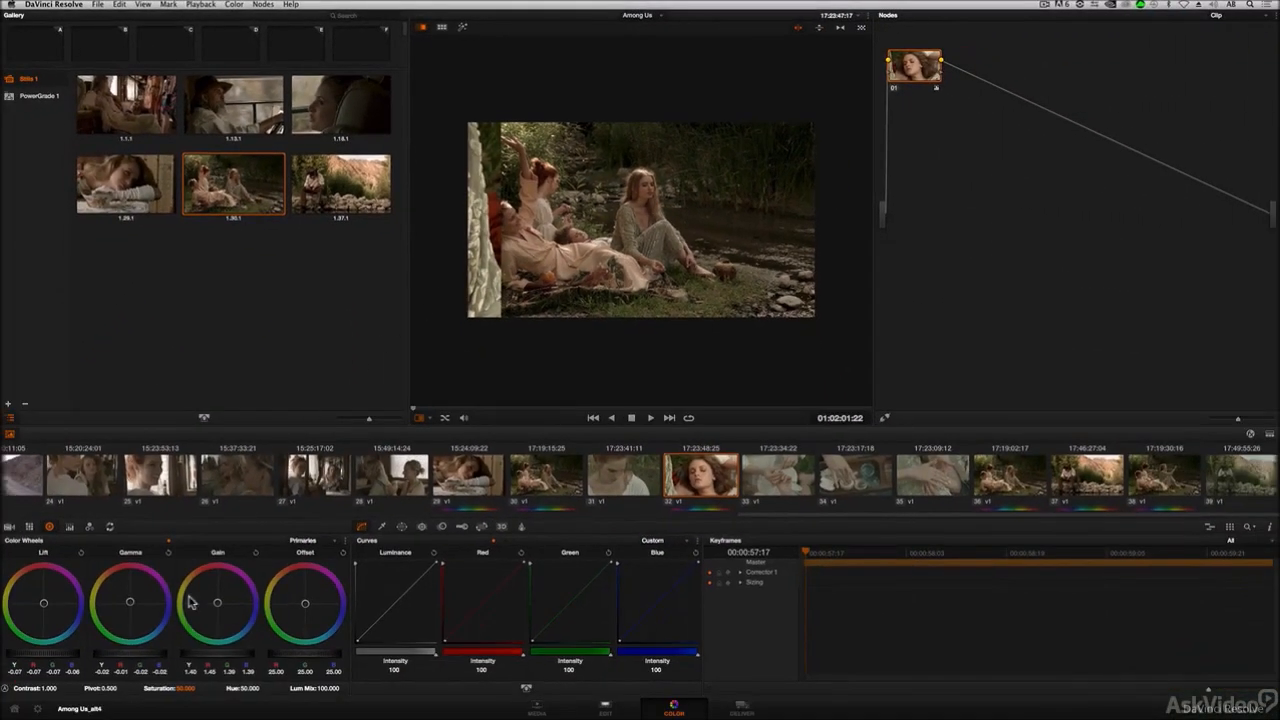
Step: In Project Settings General Options, disable Wipe wraps when viewing reference stills, apply, close, and drag the wipe
{"action": "left_click", "coordinate": [38, 708]}
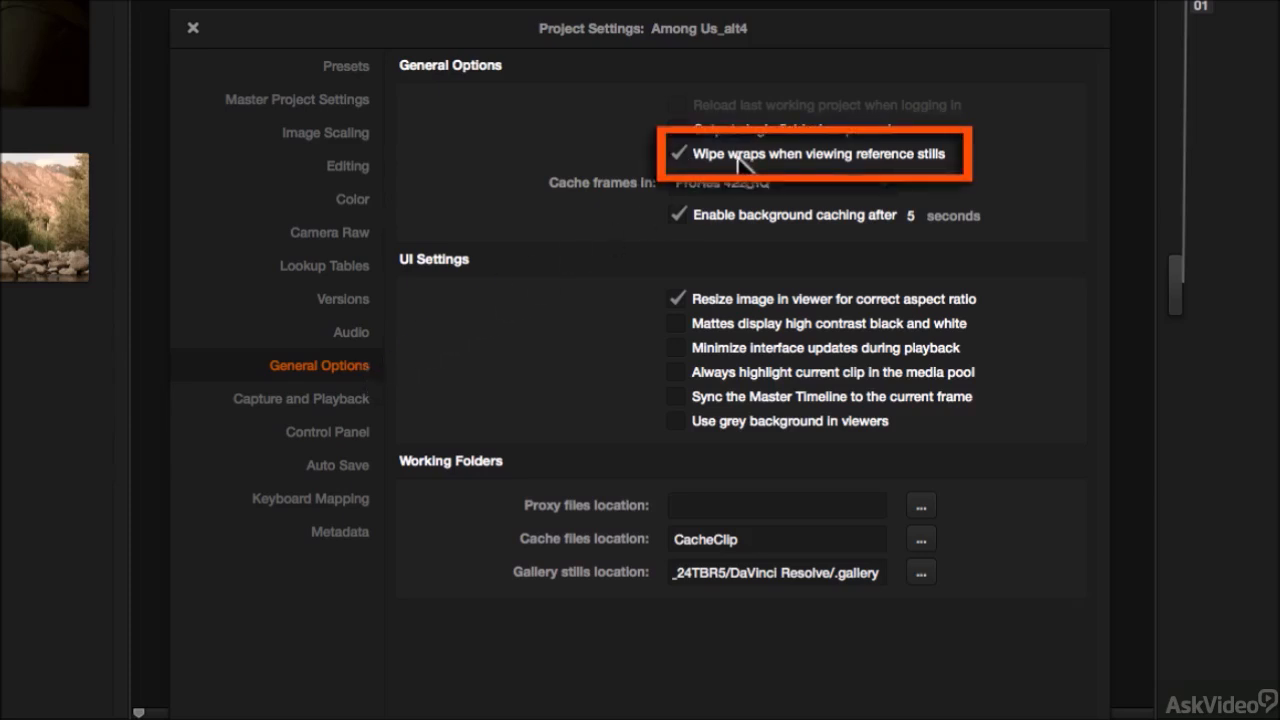
{"action": "left_click", "coordinate": [679, 154]}
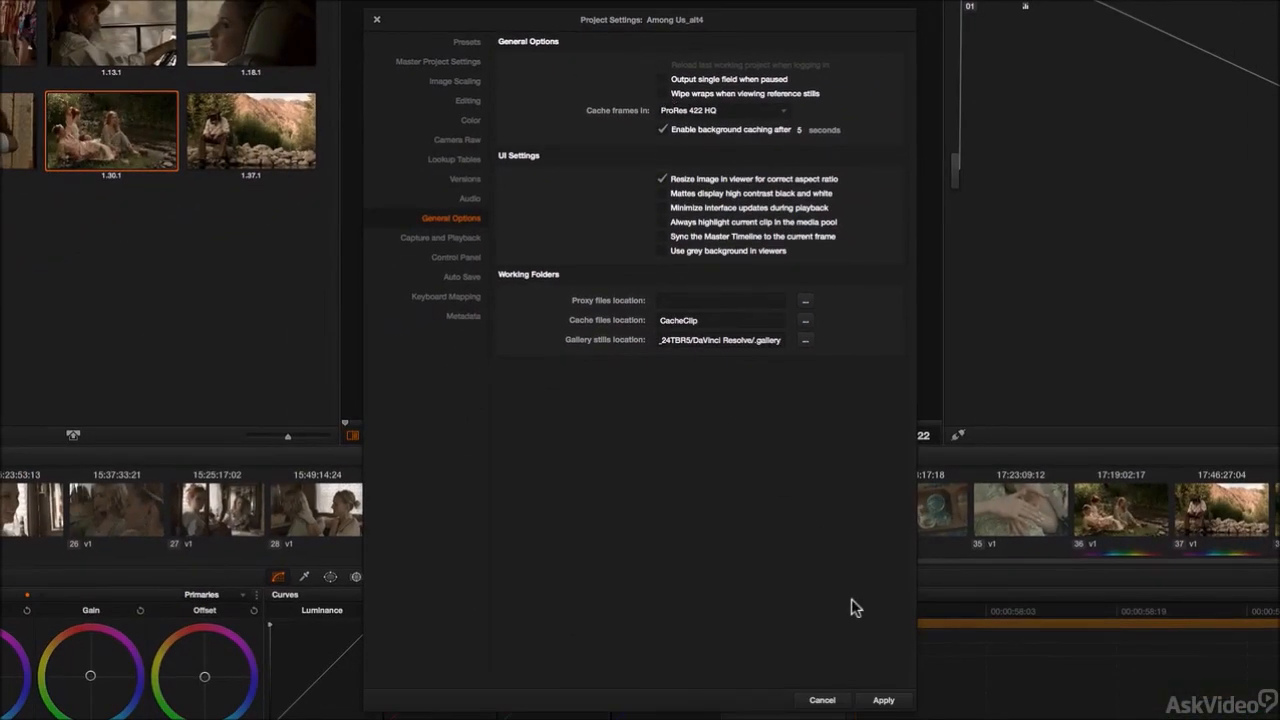
{"action": "left_click", "coordinate": [884, 700]}
{"action": "left_click", "coordinate": [828, 703]}
{"action": "left_click_drag", "start_coordinate": [500, 275], "coordinate": [563, 250]}
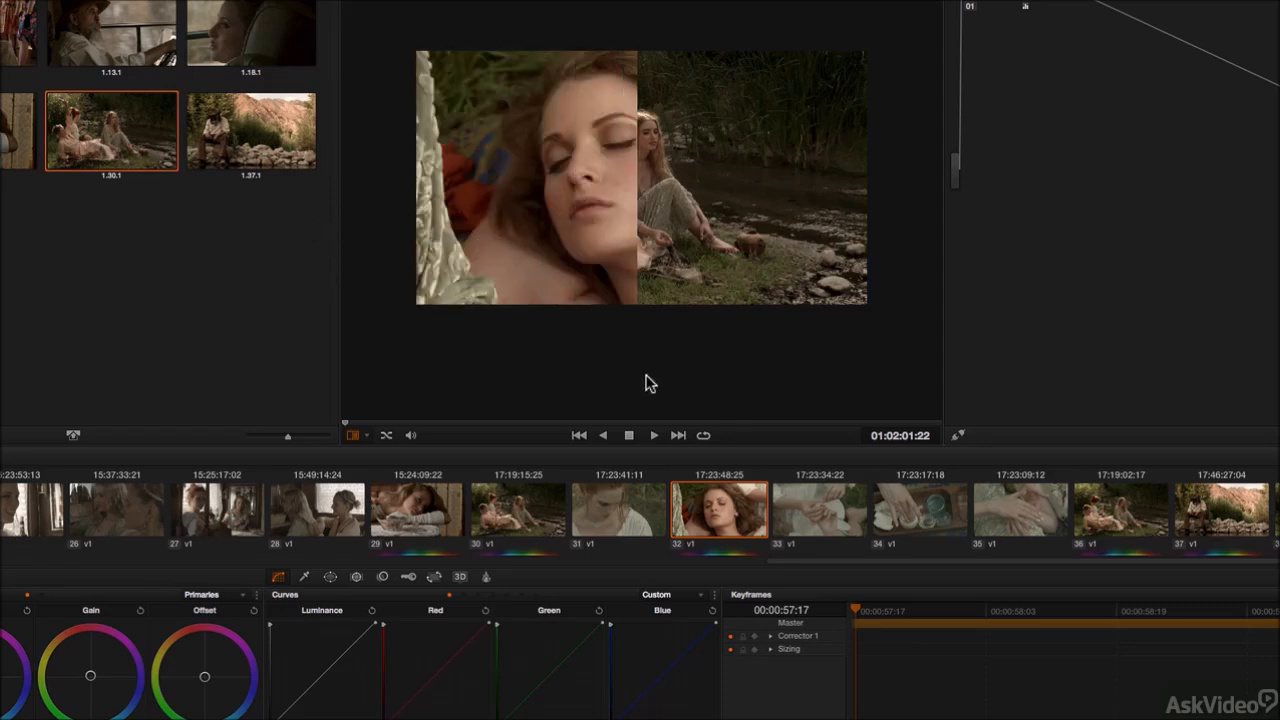
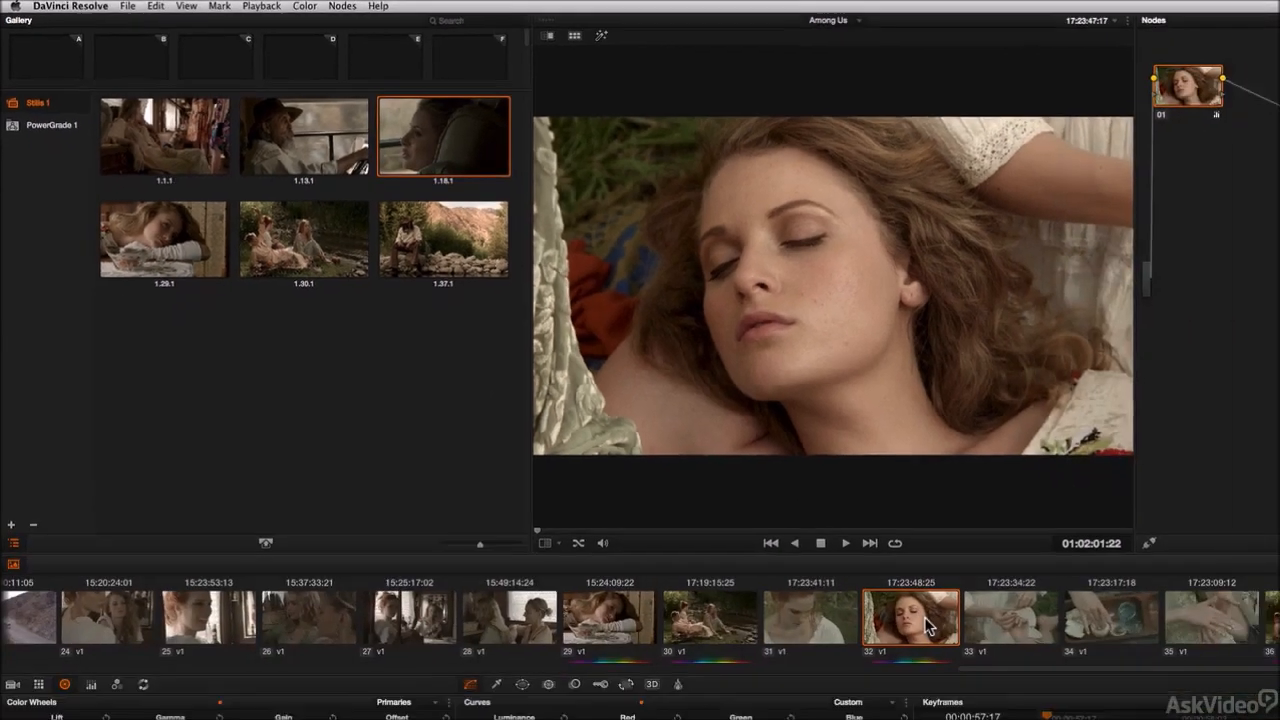
Step: Grab a still of clip 32 into the Stills 1 album
{"action": "key", "text": "space"}
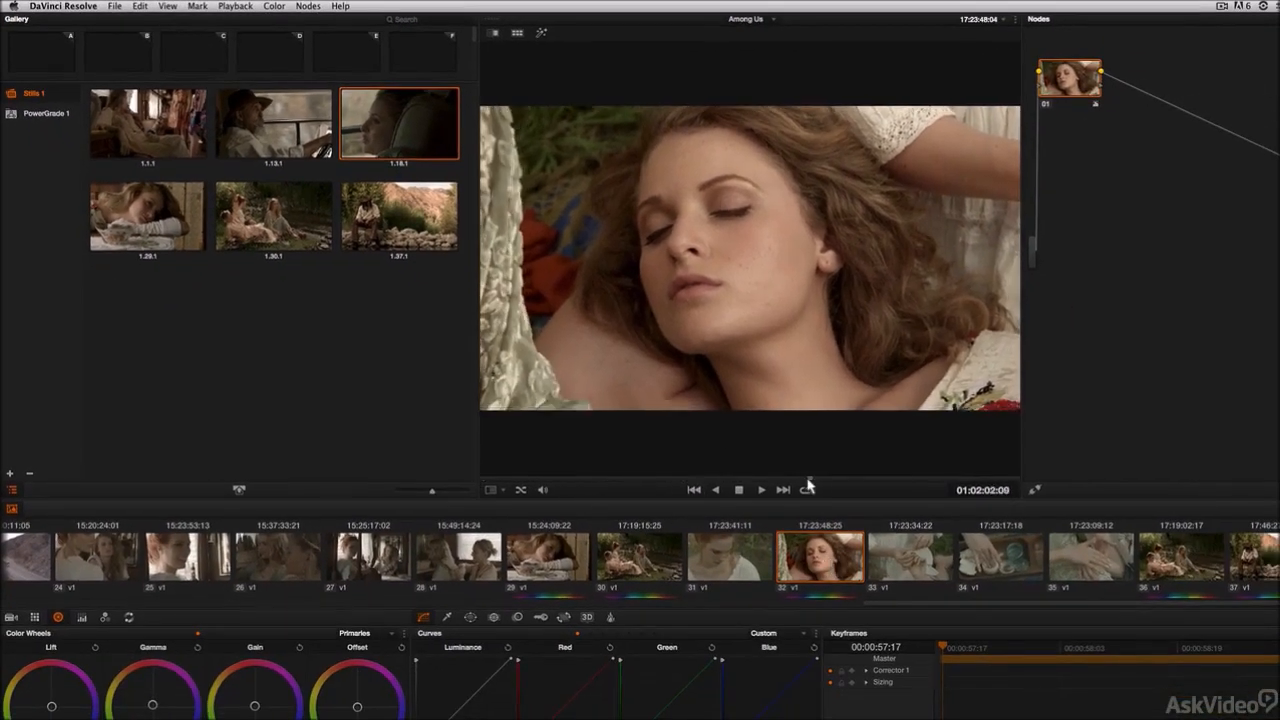
{"action": "left_click", "coordinate": [640, 557]}
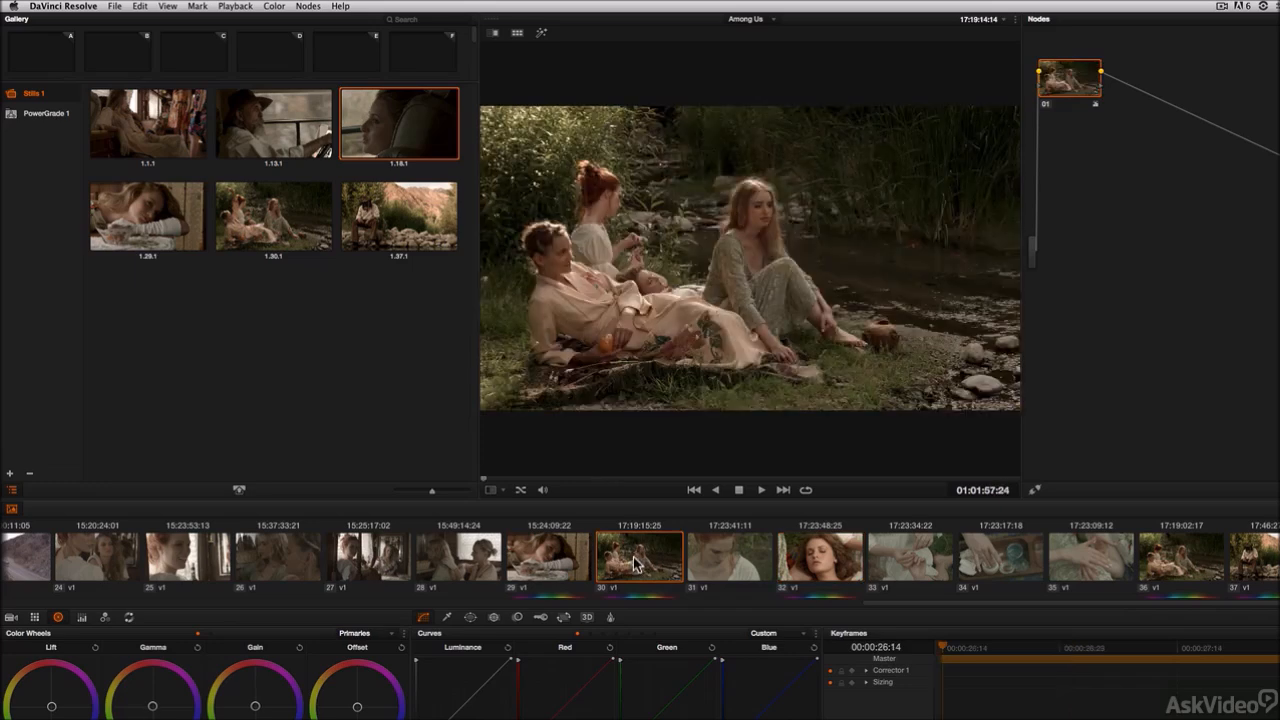
{"action": "left_click", "coordinate": [836, 570]}
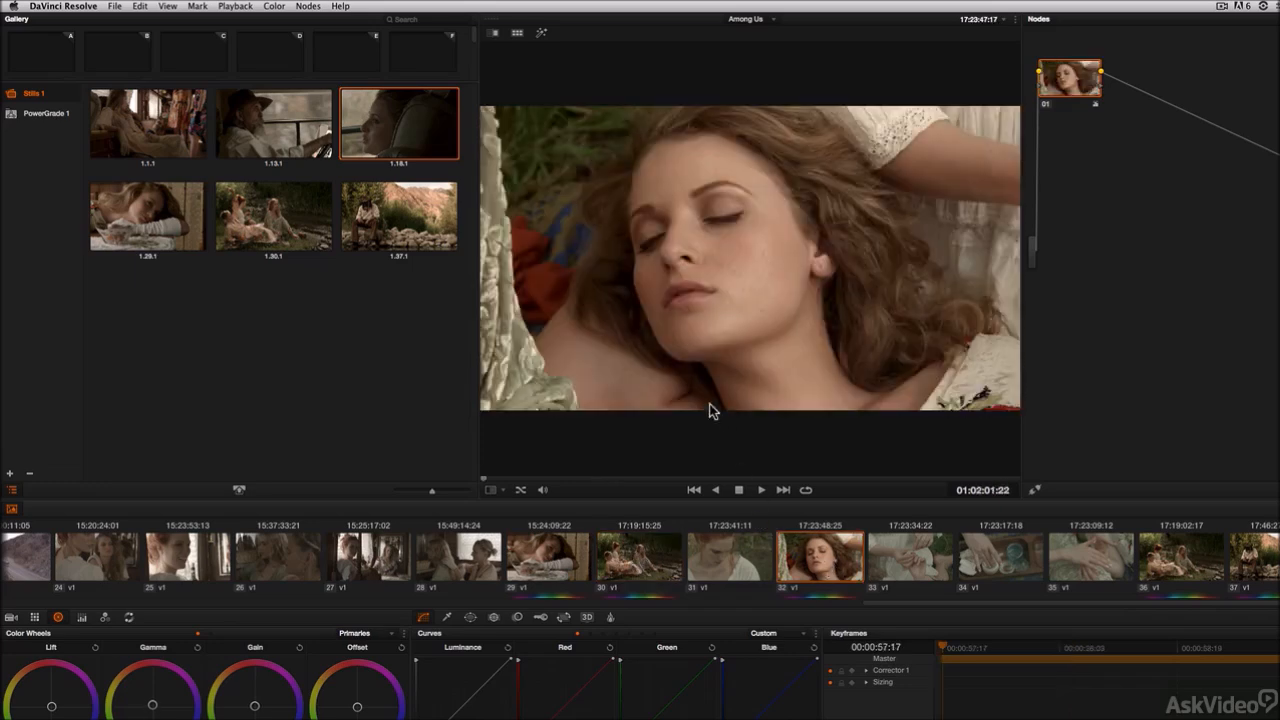
{"action": "left_click_drag", "start_coordinate": [590, 484], "coordinate": [556, 480]}
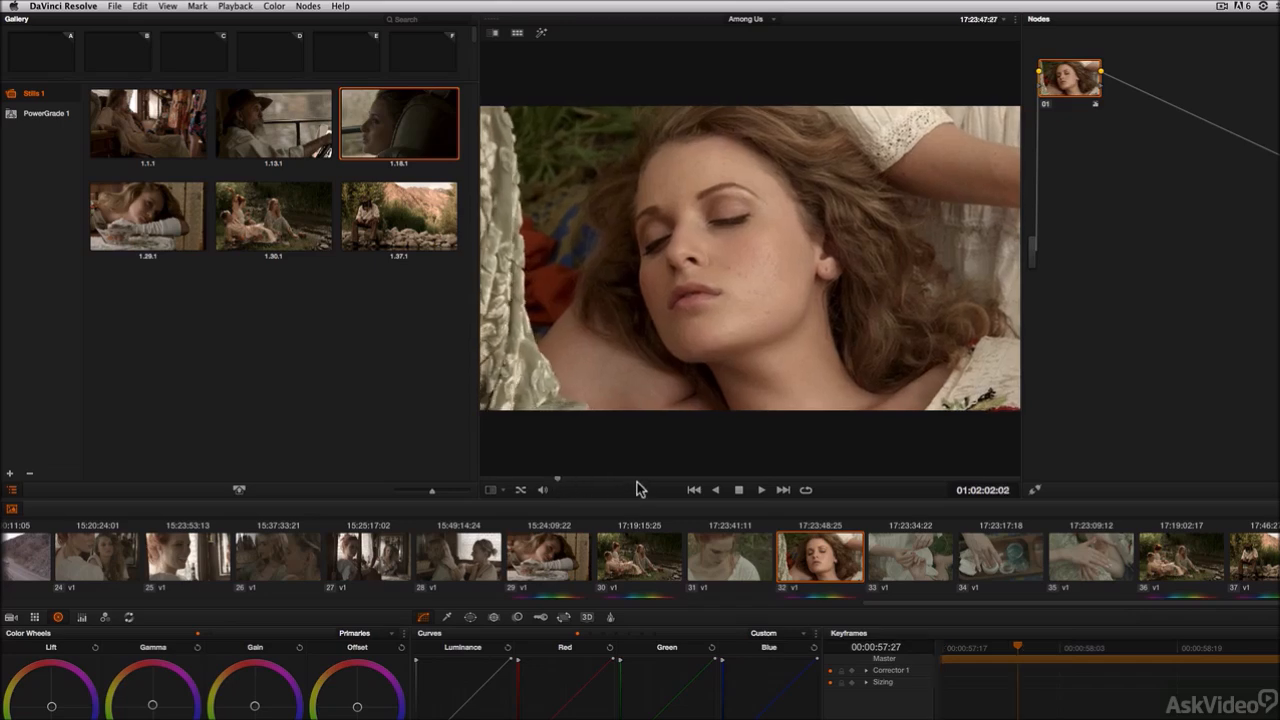
{"action": "key", "text": "super+alt+g"}
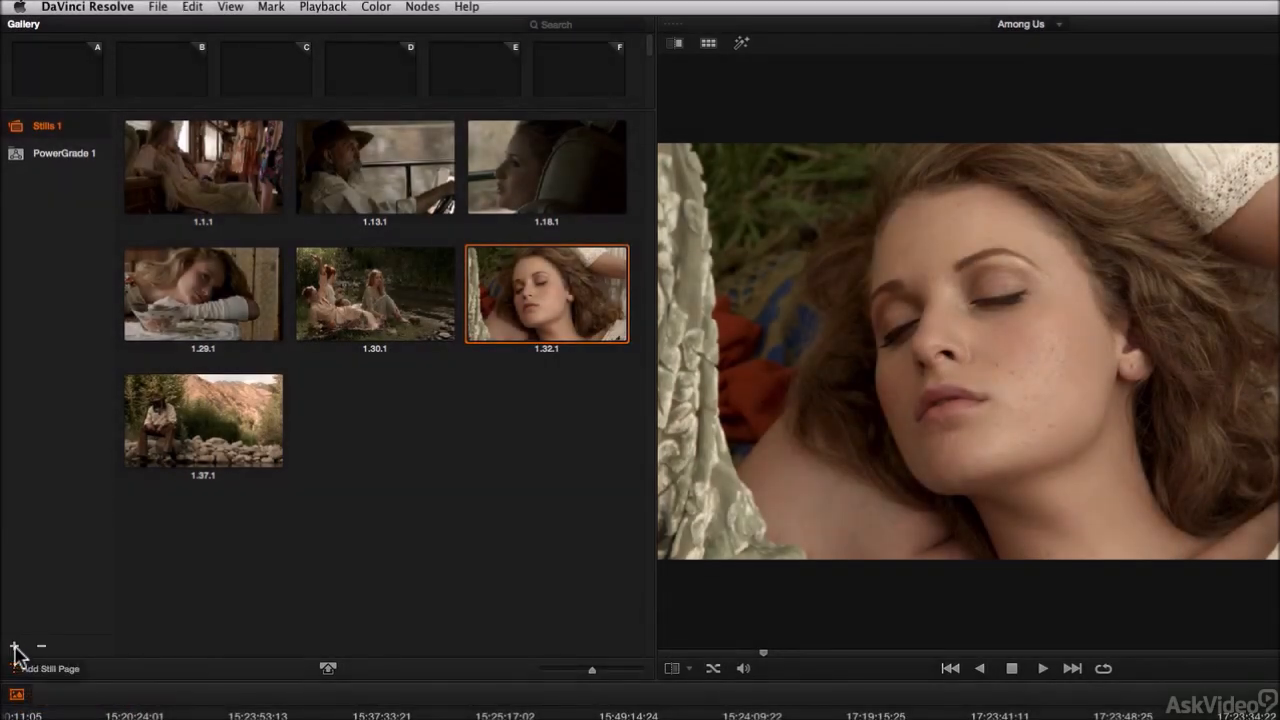
Step: Add a new still album and rename the Stills 1 album to Looks
{"action": "left_click", "coordinate": [15, 650]}
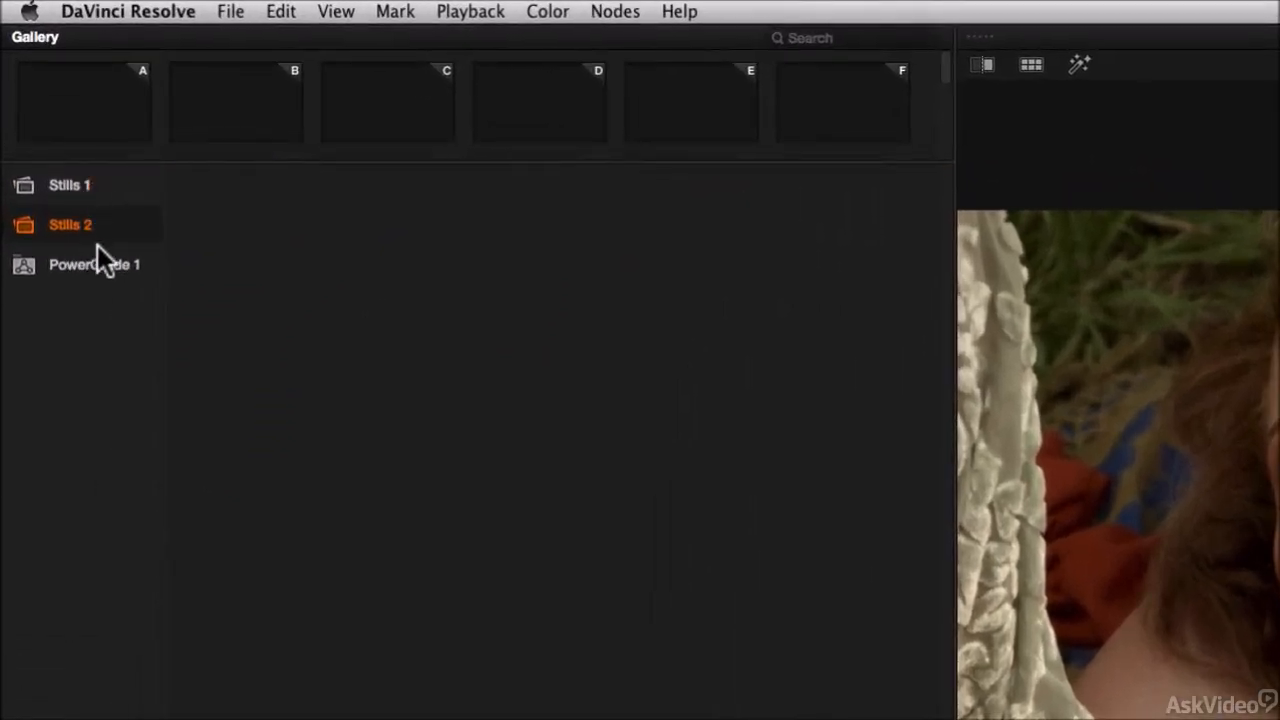
{"action": "left_click", "coordinate": [70, 186]}
{"action": "left_click", "coordinate": [70, 185]}
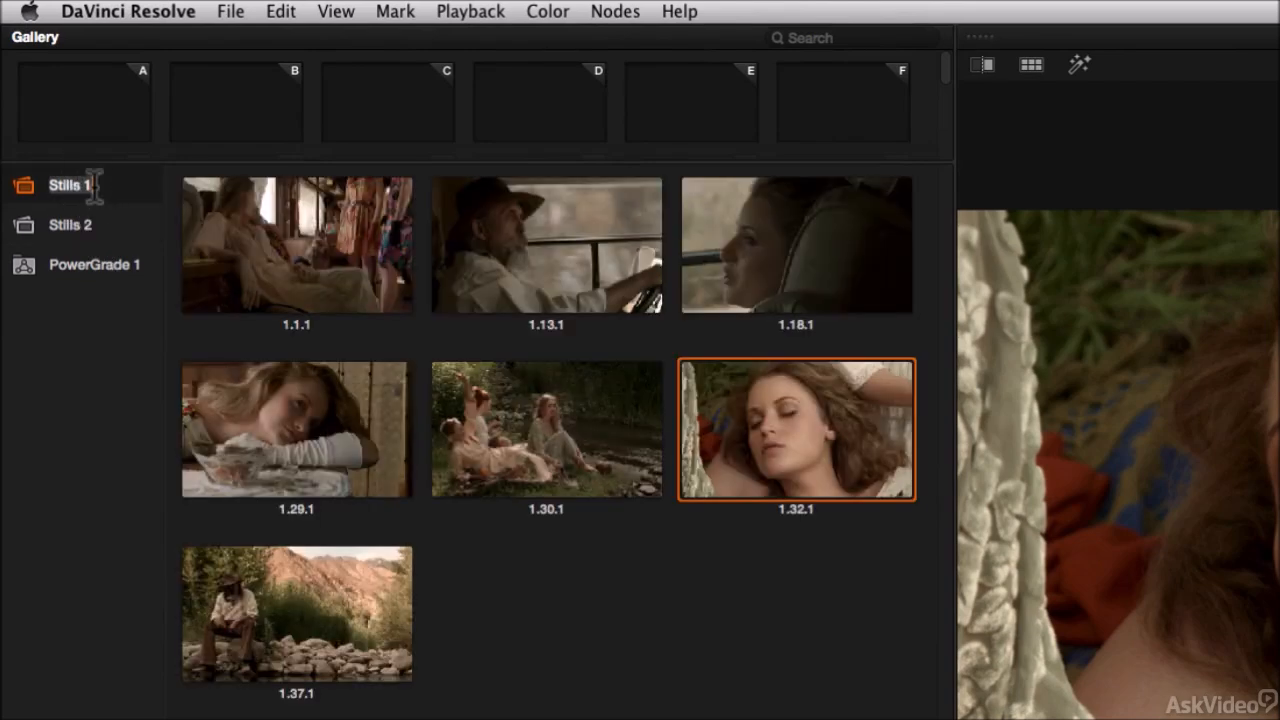
{"action": "left_click", "coordinate": [104, 182]}
{"action": "left_click", "coordinate": [69, 183]}
{"action": "key", "text": "BackSpace"}
{"action": "type", "text": "Looks"}
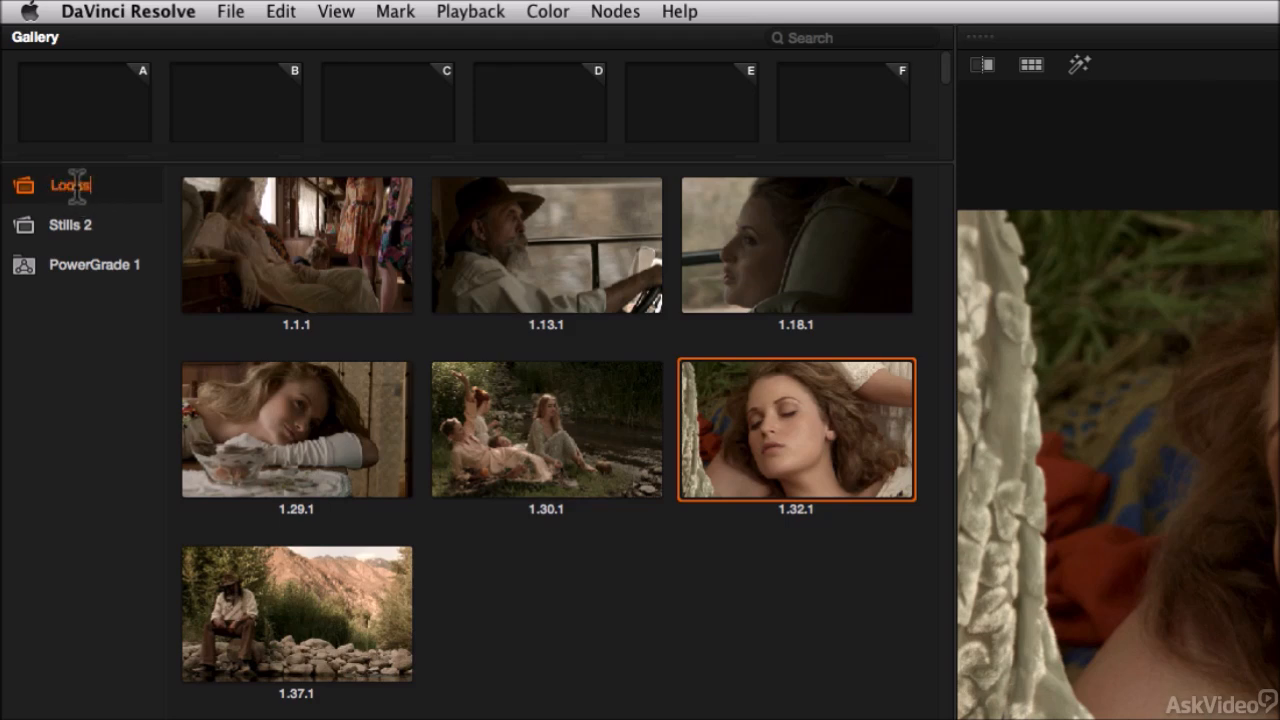
{"action": "key", "text": "Return"}
Step: Move still 1.32.1 from the Looks album into the Stills 2 album
{"action": "left_click", "coordinate": [79, 222]}
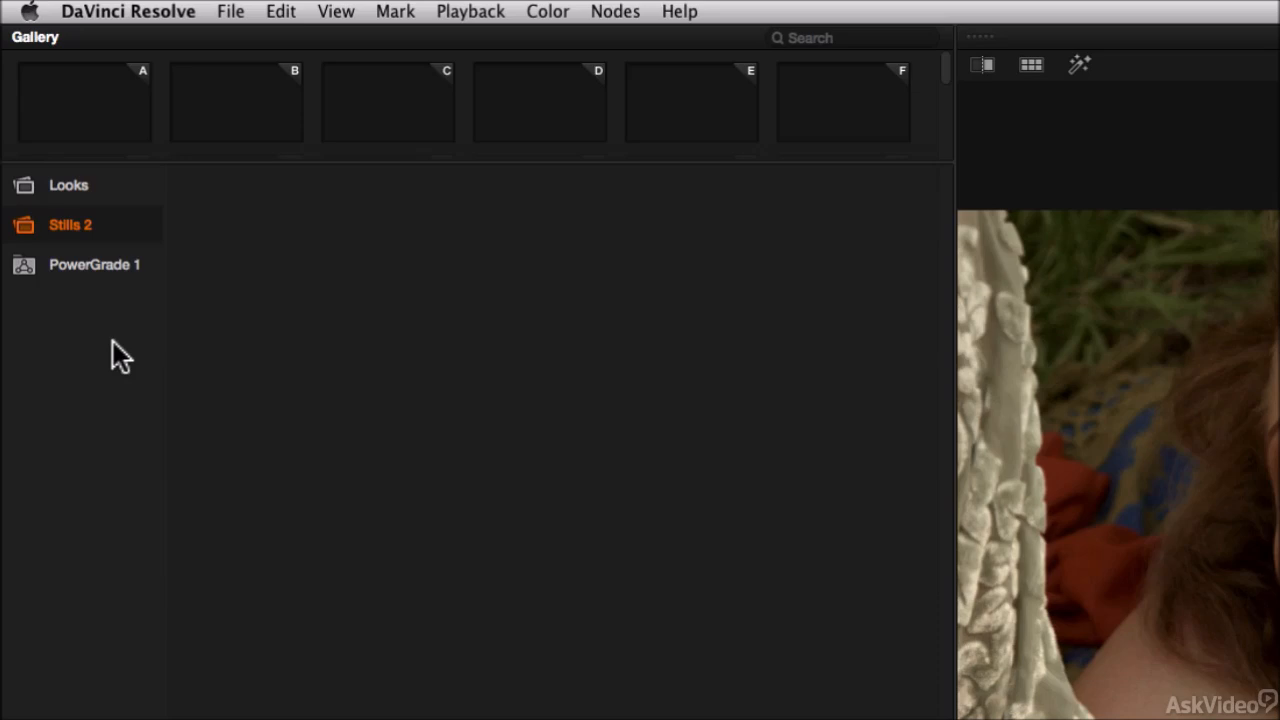
{"action": "left_click", "coordinate": [68, 186]}
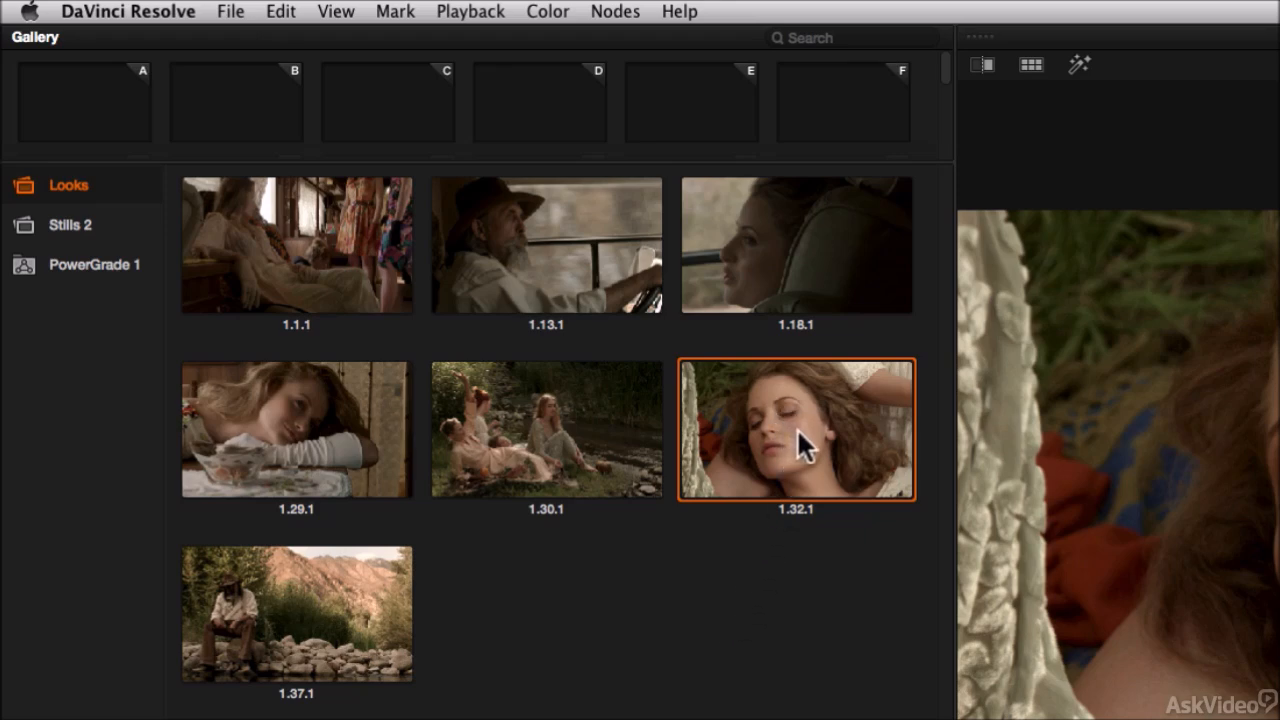
{"action": "left_click_drag", "start_coordinate": [798, 428], "coordinate": [80, 222]}
{"action": "left_click", "coordinate": [76, 228]}
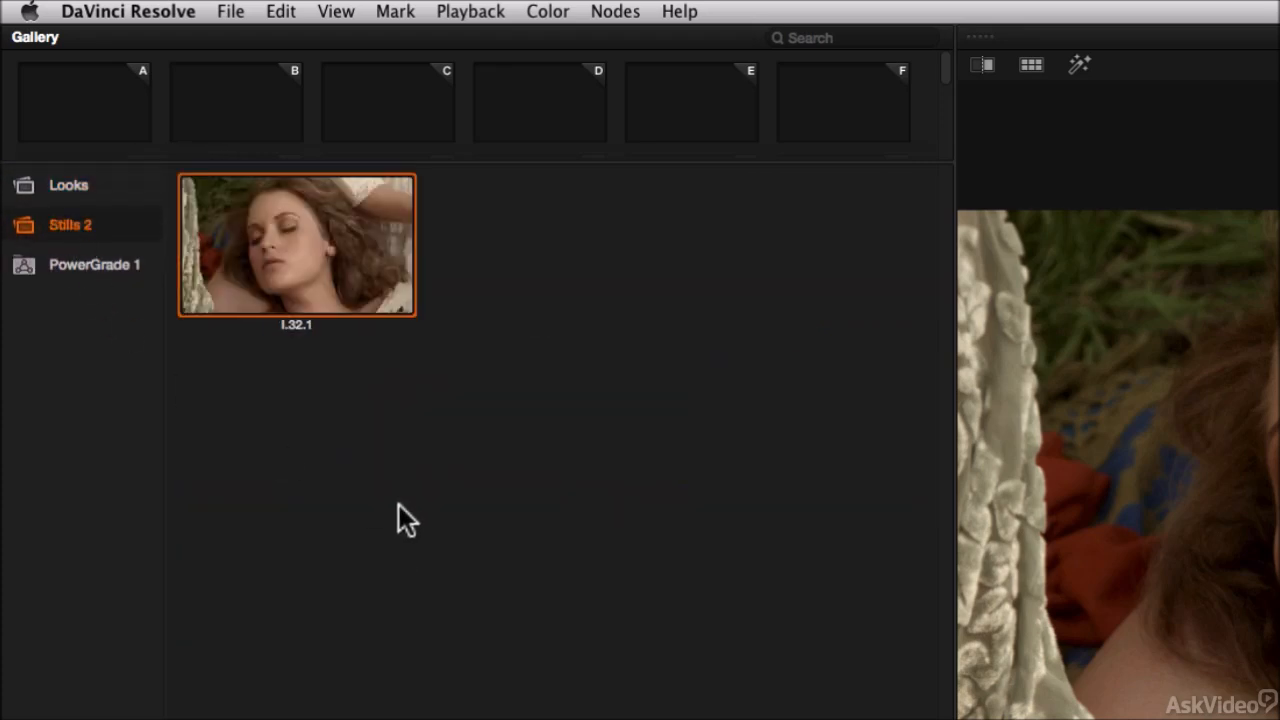
Step: Select stills 1.1.1 through 1.30.1 in Looks and move them into the Stills 2 album
{"action": "left_click", "coordinate": [66, 186]}
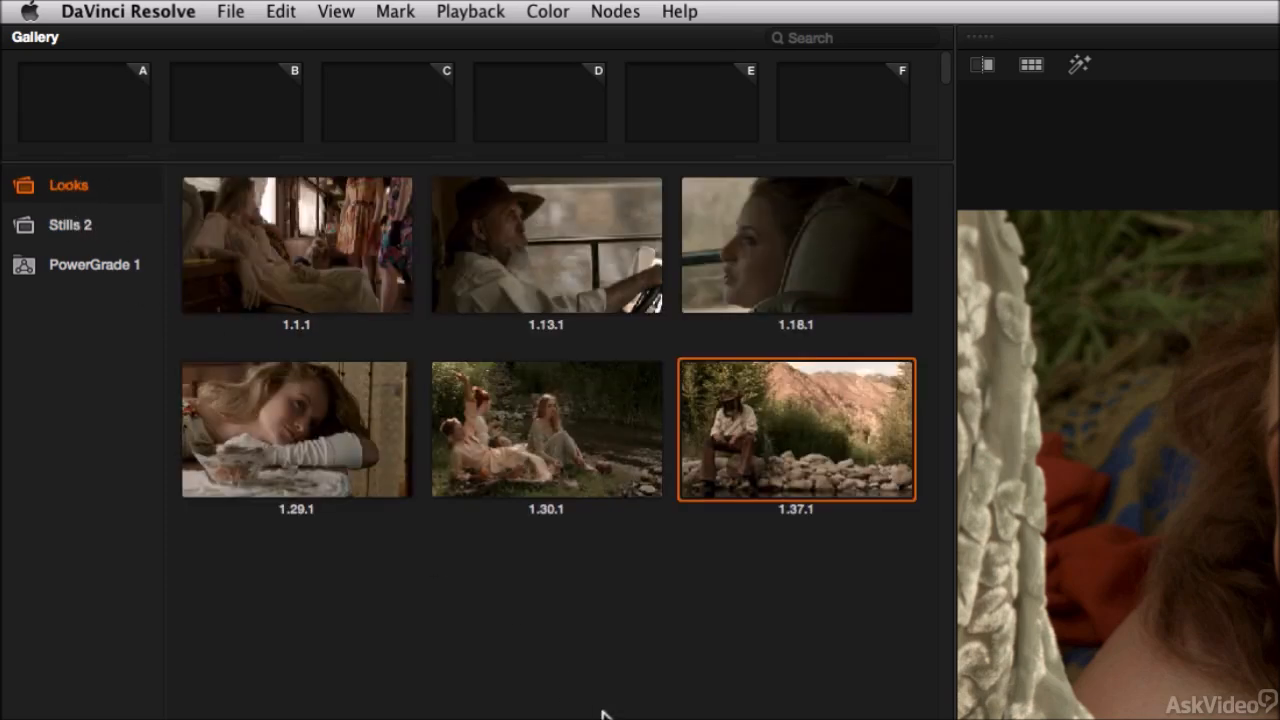
{"action": "left_click", "coordinate": [335, 258]}
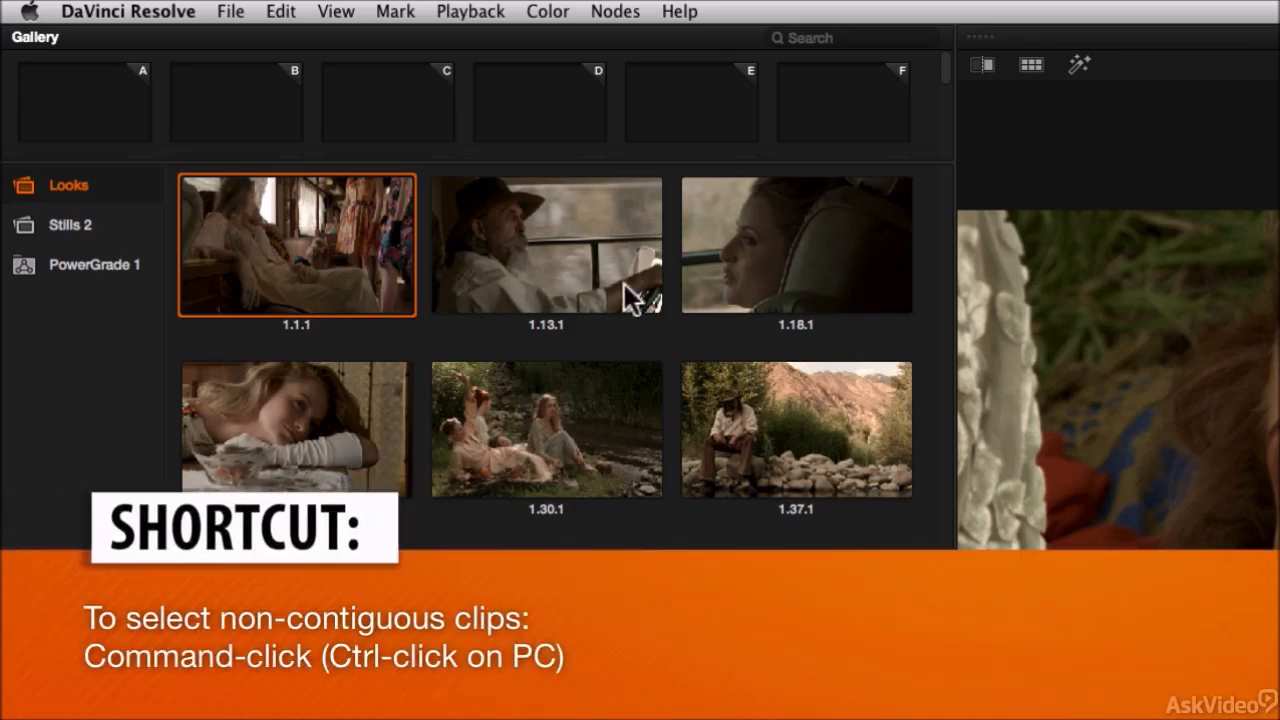
{"action": "left_click", "coordinate": [779, 274], "text": "super"}
{"action": "left_click", "coordinate": [581, 423], "text": "super"}
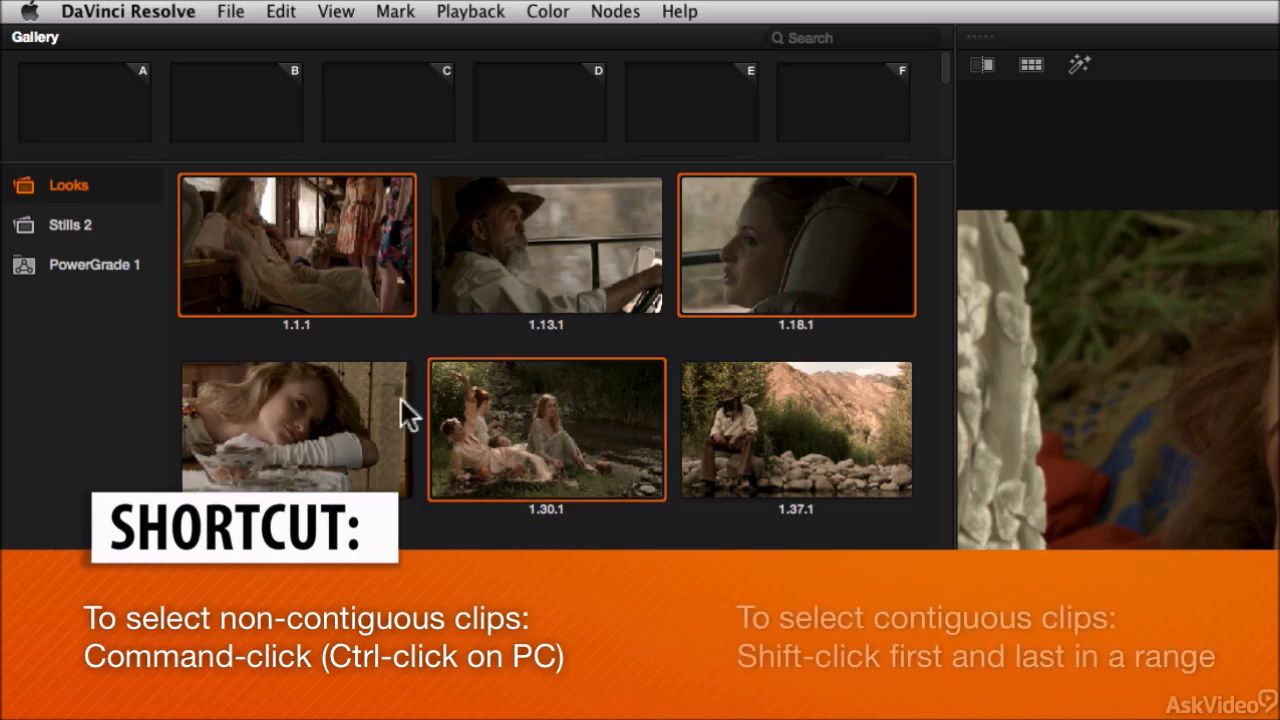
{"action": "left_click", "coordinate": [356, 262]}
{"action": "left_click", "coordinate": [585, 410], "text": "shift"}
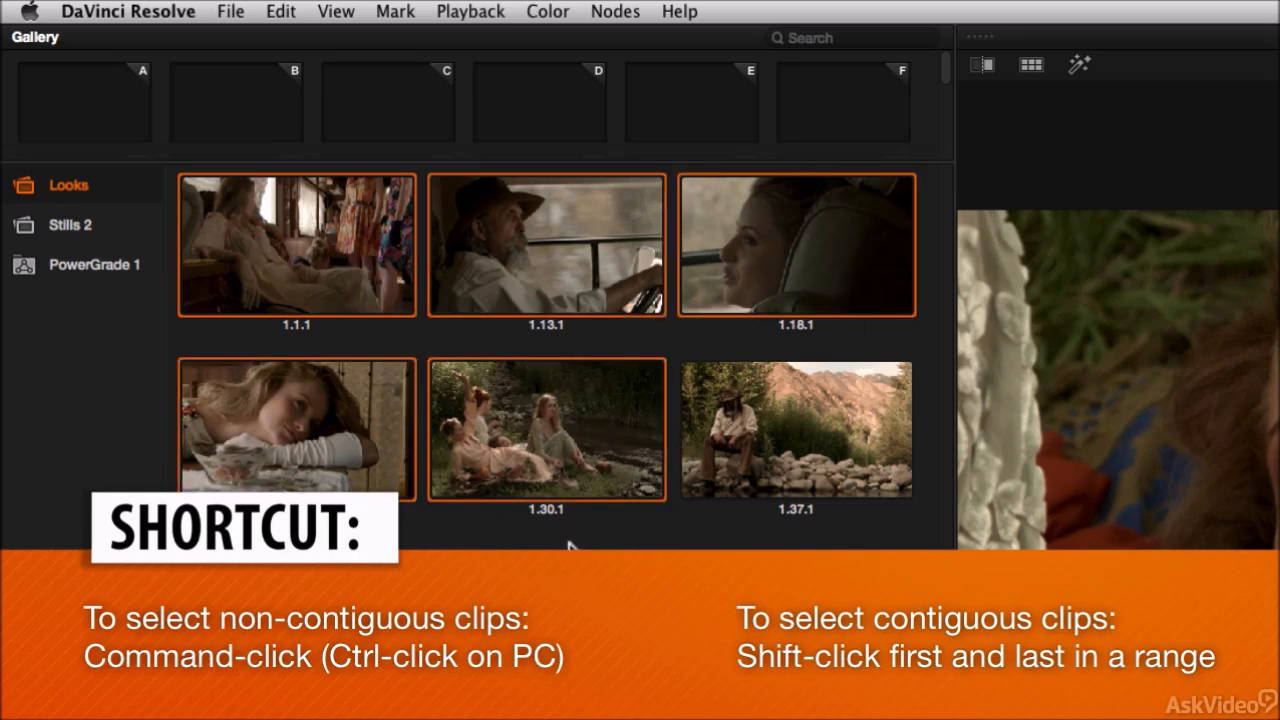
{"action": "left_click_drag", "start_coordinate": [331, 235], "coordinate": [78, 225]}
{"action": "left_click", "coordinate": [69, 225]}
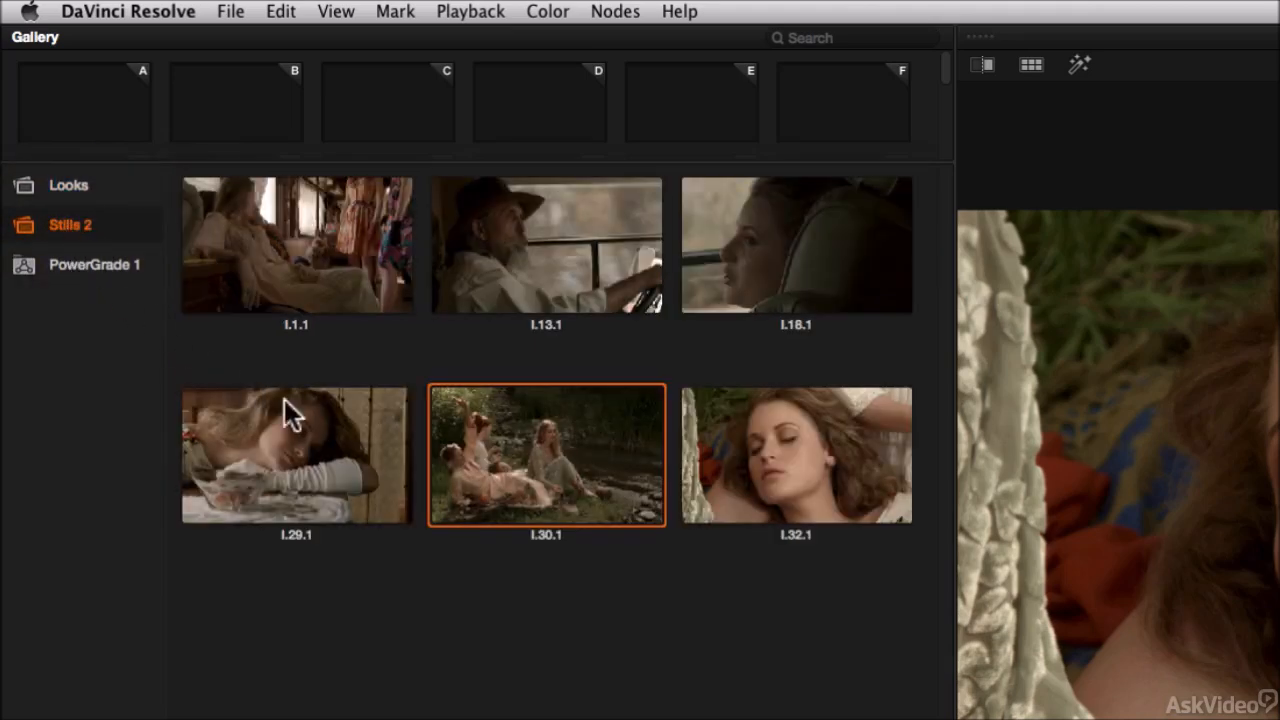
Step: Select stills 1.1.1 through 1.30.1 in Stills 2 and drag them back into the Looks album
{"action": "left_click", "coordinate": [302, 268]}
{"action": "left_click", "coordinate": [589, 474], "text": "shift"}
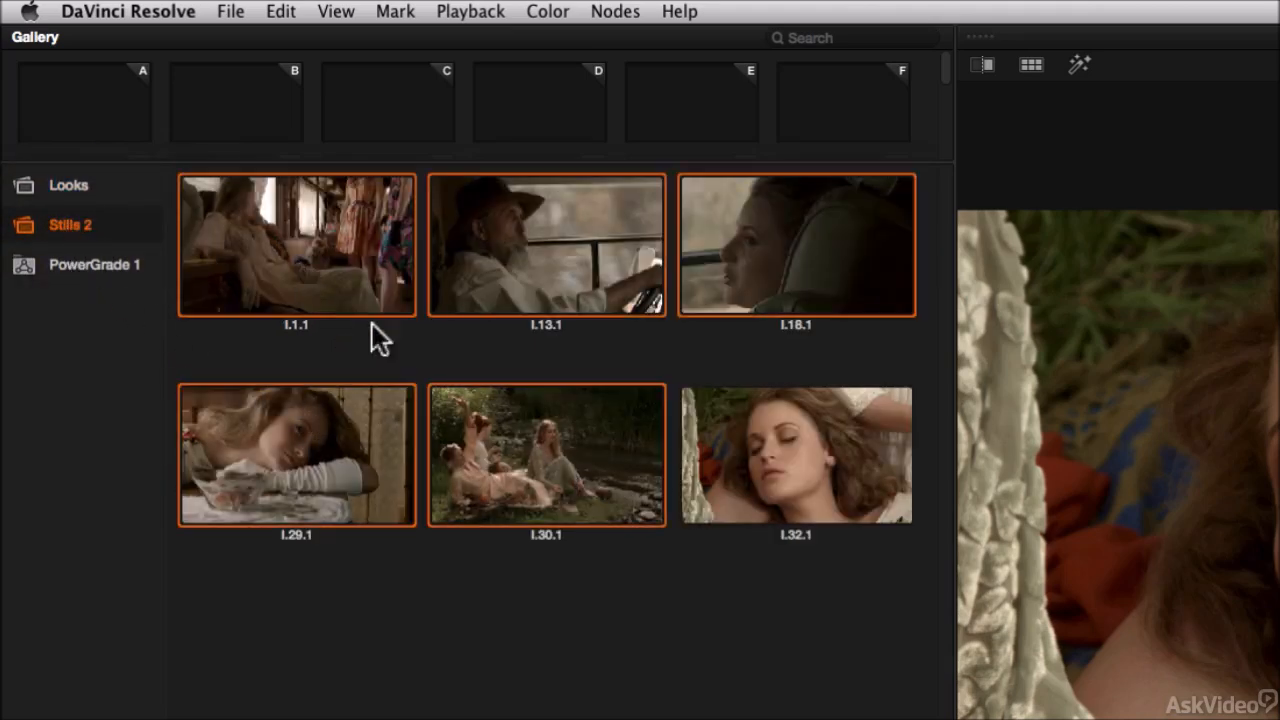
{"action": "left_click_drag", "start_coordinate": [333, 231], "coordinate": [88, 186]}
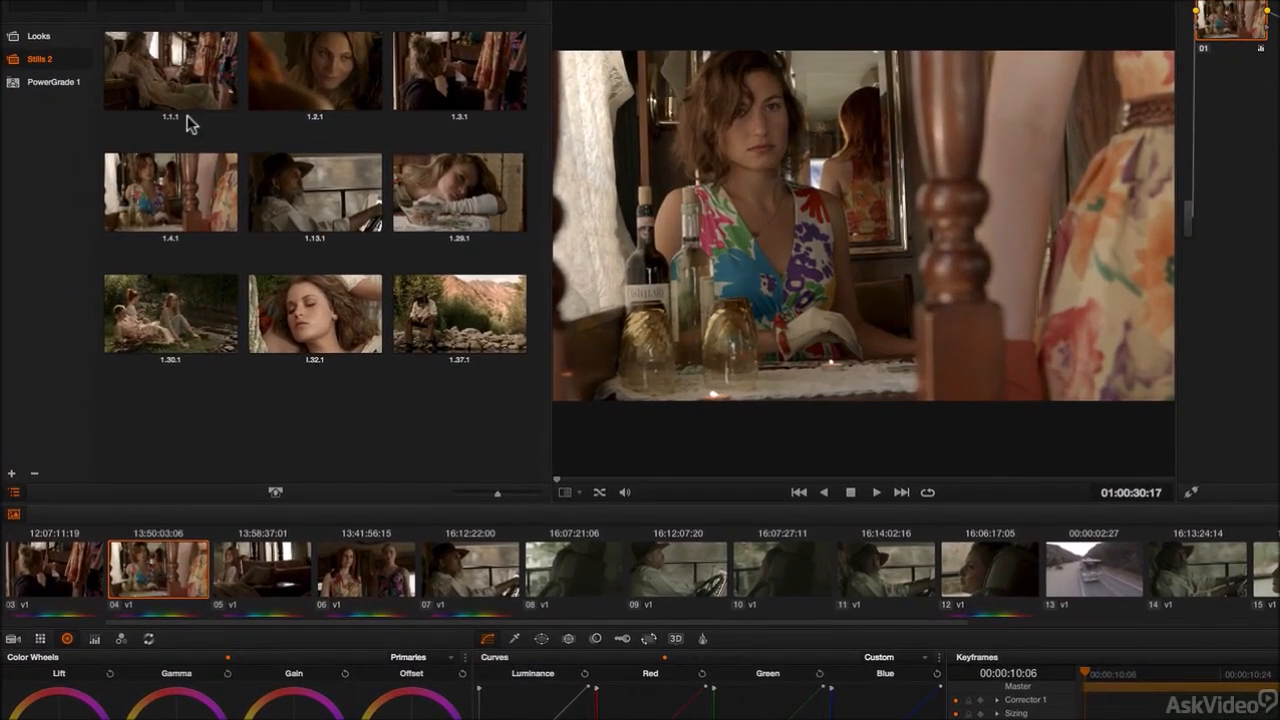
Step: Add a serial node to the grade of clip 04
{"action": "left_click", "coordinate": [173, 193]}
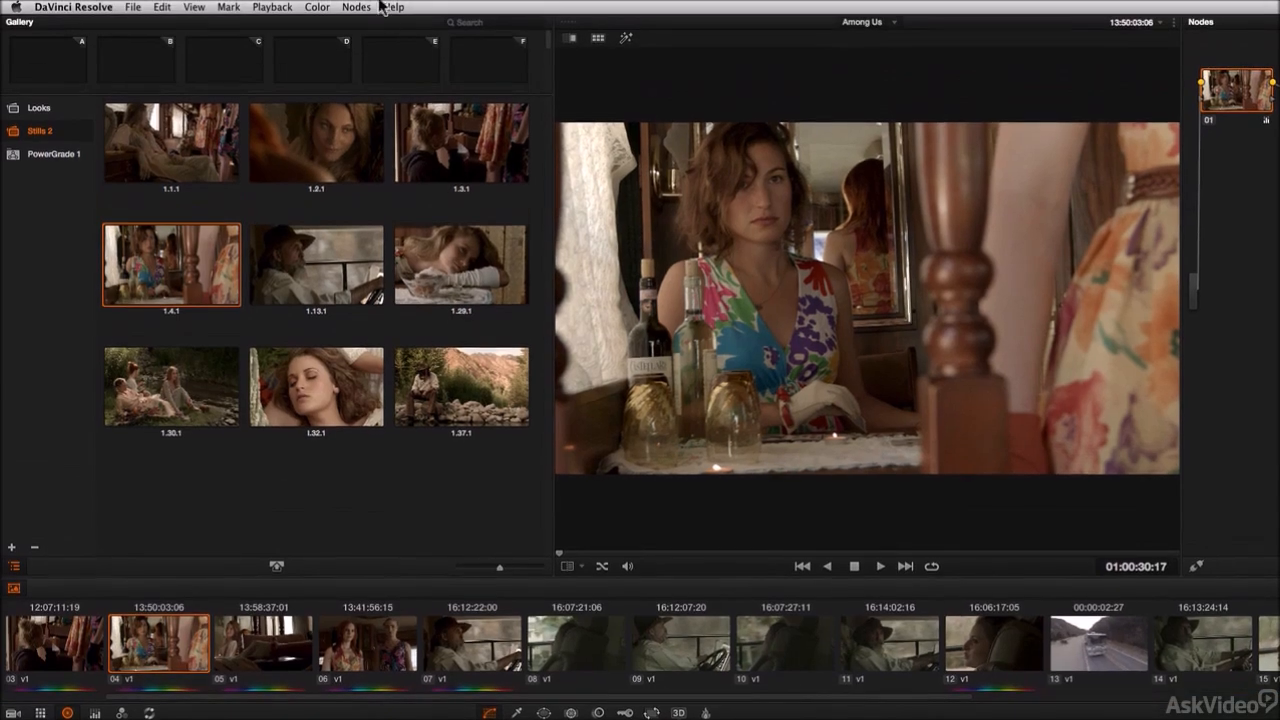
{"action": "left_click", "coordinate": [357, 8]}
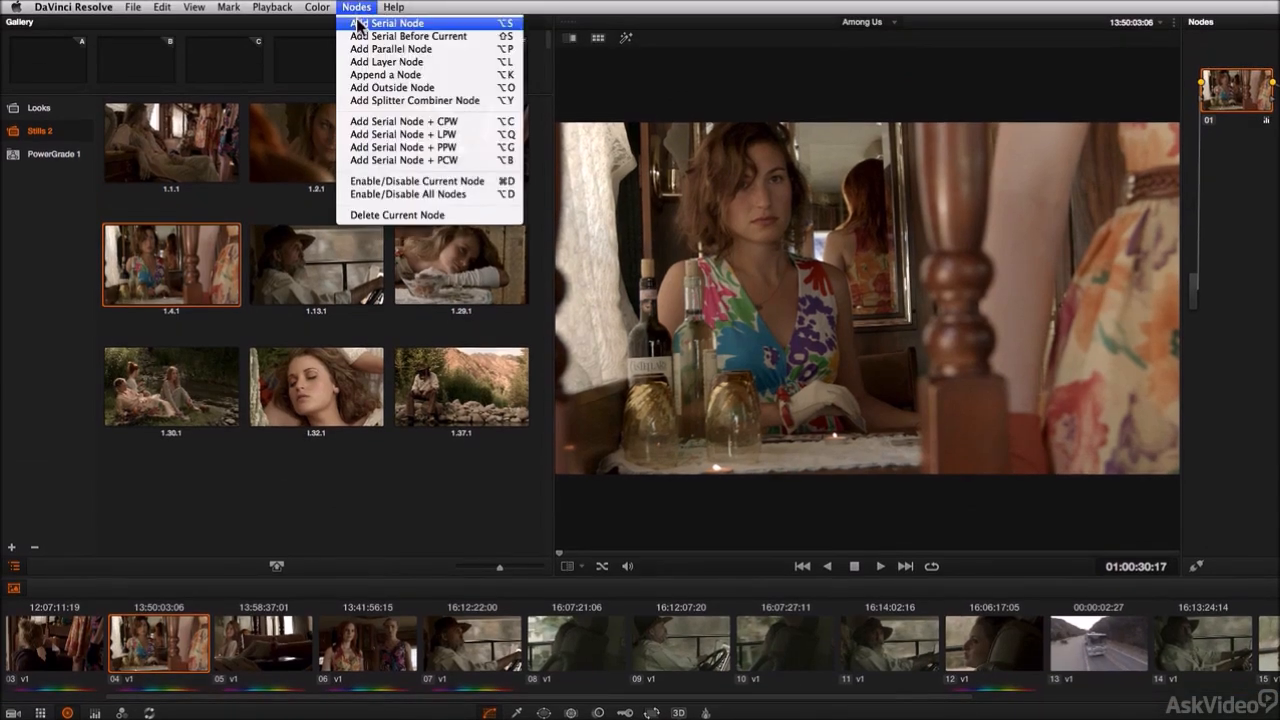
{"action": "left_click", "coordinate": [380, 23]}
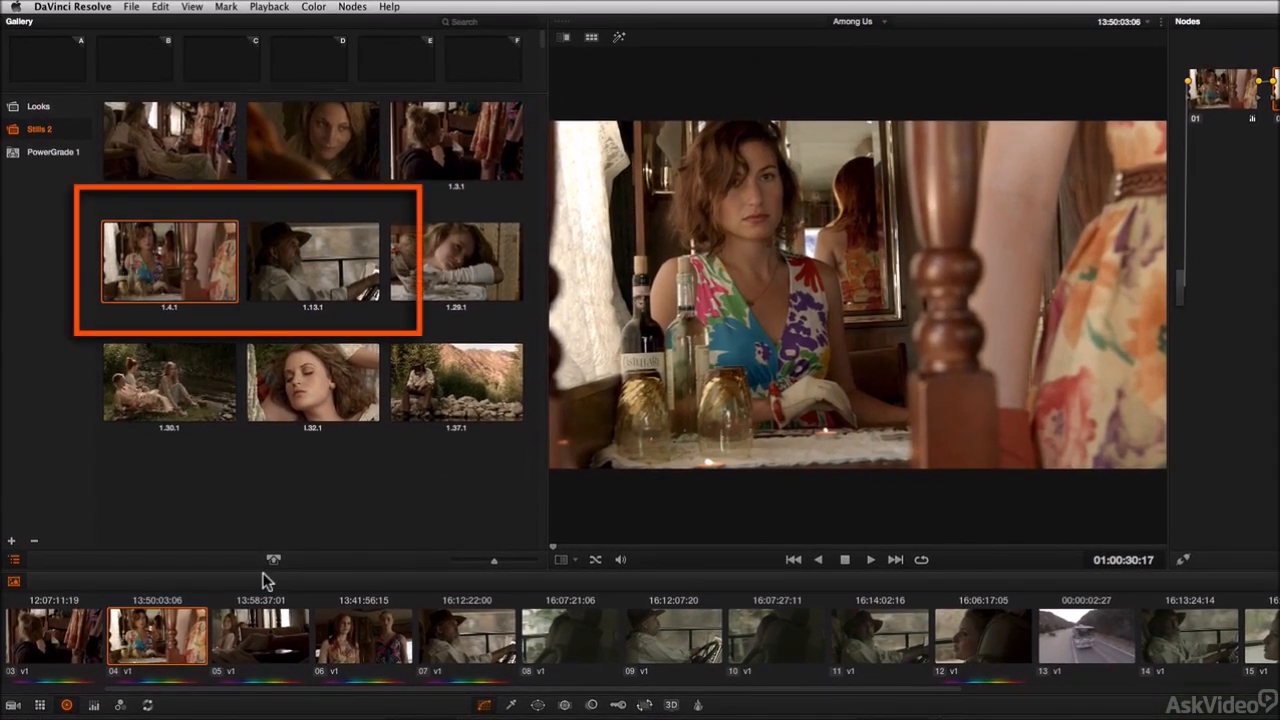
Step: Grab a still of clip 04's current grade into Stills 2
{"action": "key", "text": "alt+super+g"}
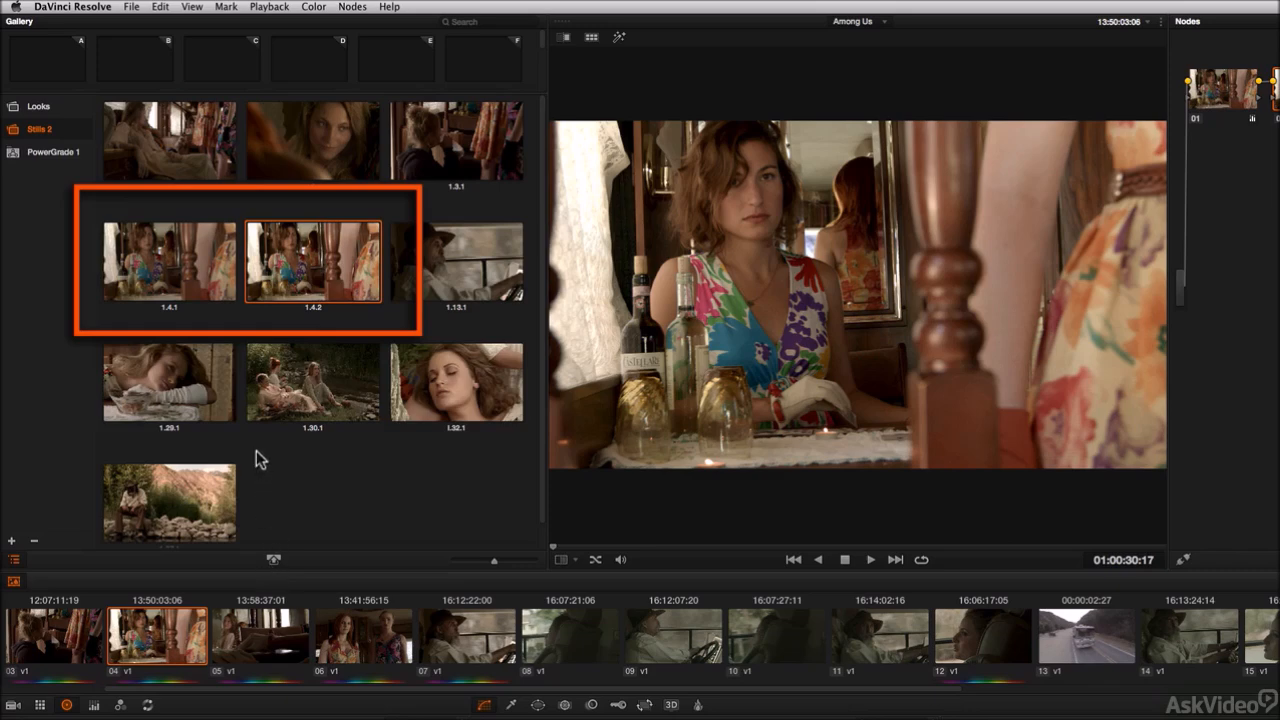
{"action": "left_click", "coordinate": [177, 266]}
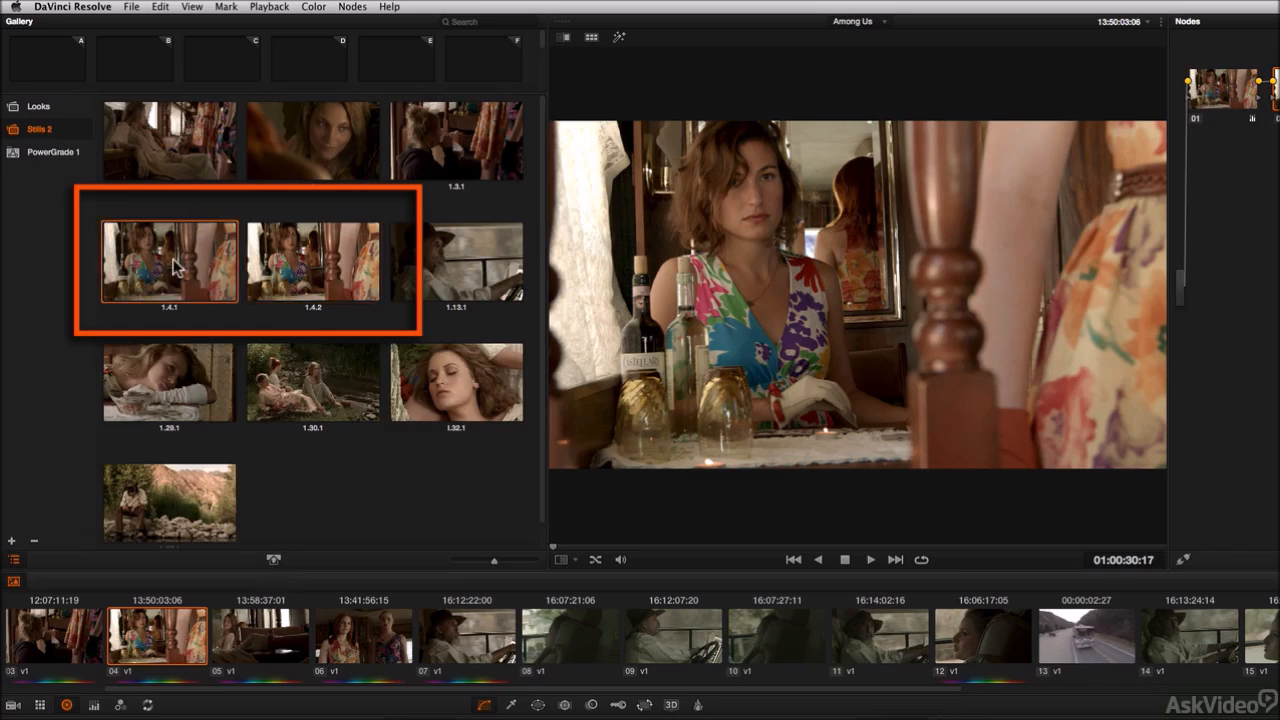
{"action": "left_click", "coordinate": [301, 260]}
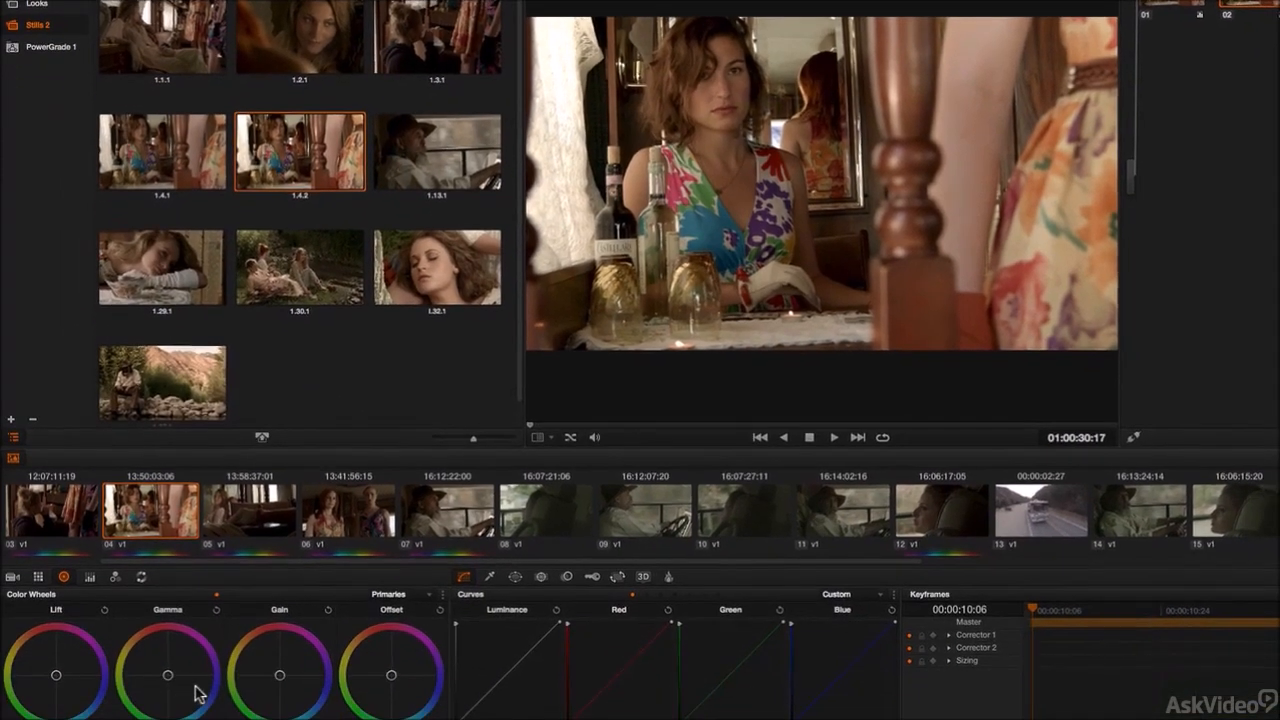
Step: Push the Gamma wheel toward blue and grab another still of clip 04
{"action": "mouse_move", "coordinate": [187, 691]}
{"action": "left_mouse_down"}
{"action": "mouse_move", "coordinate": [199, 700]}
{"action": "mouse_move", "coordinate": [188, 684]}
{"action": "left_mouse_up"}
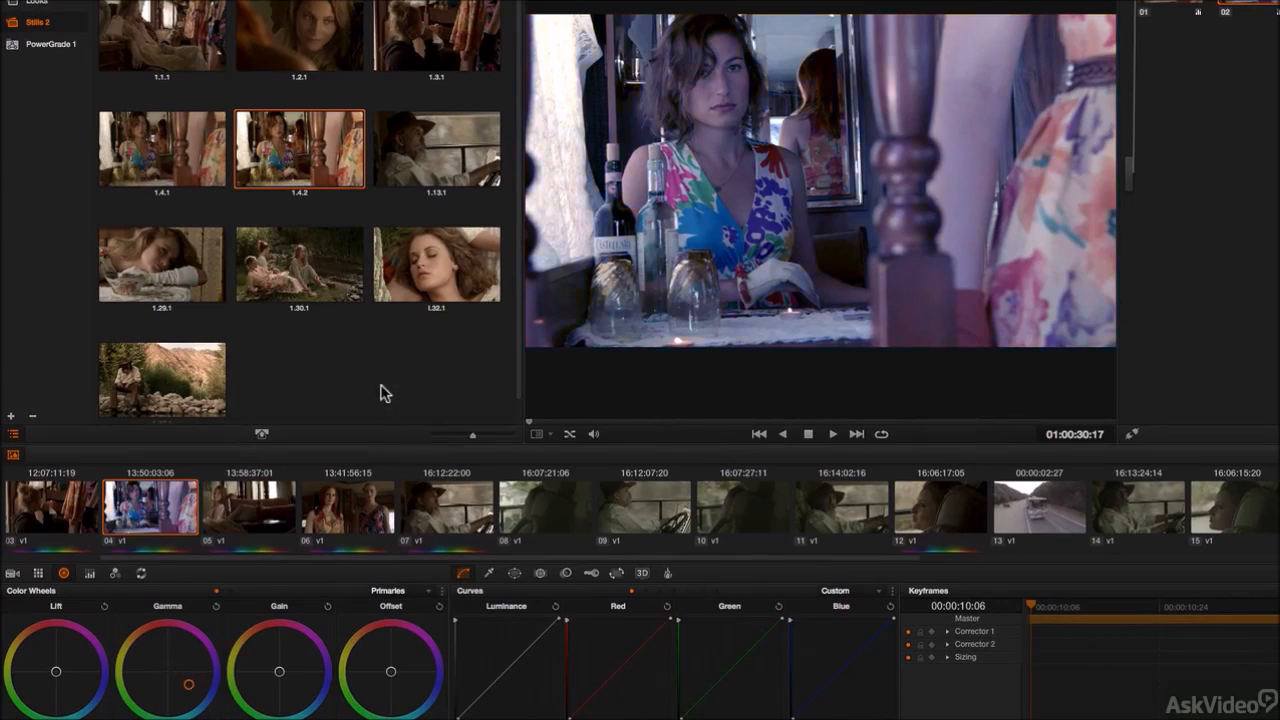
{"action": "key", "text": "ctrl+alt+g"}
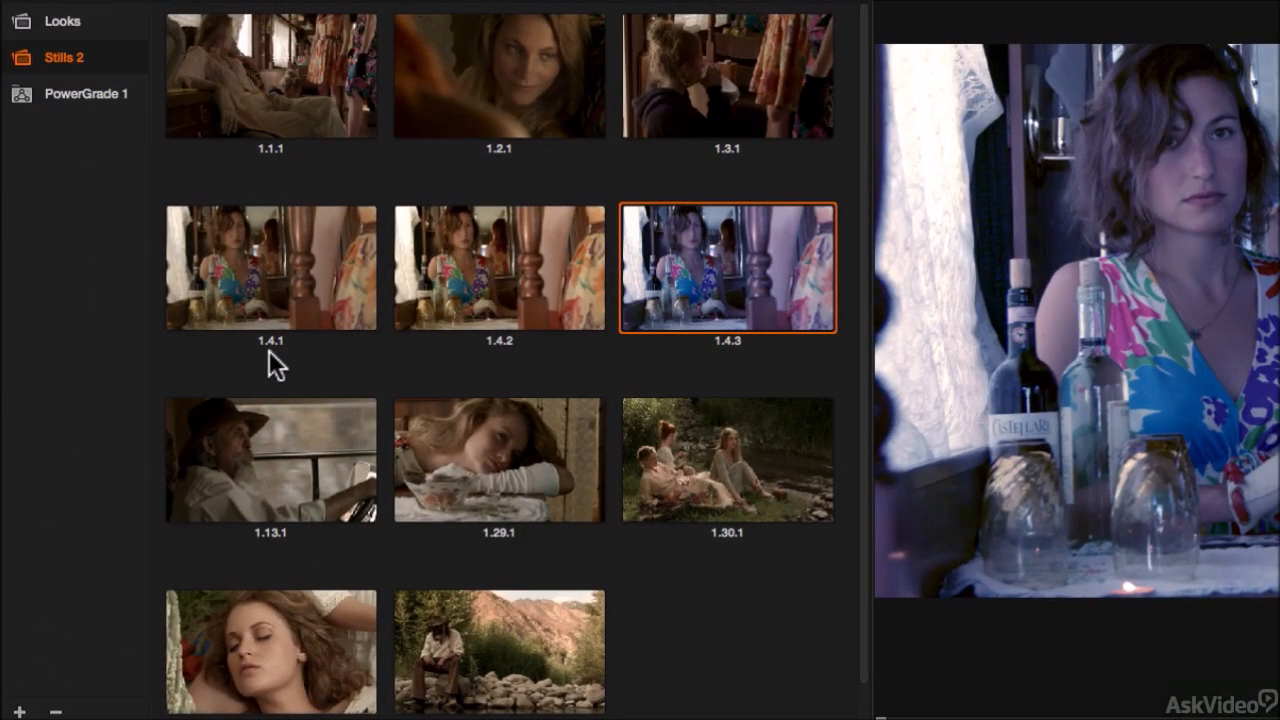
Step: Label still 1.4.1 as hskdgfhs and still 1.4.2 as dghjdfhdfh
{"action": "left_click", "coordinate": [269, 350]}
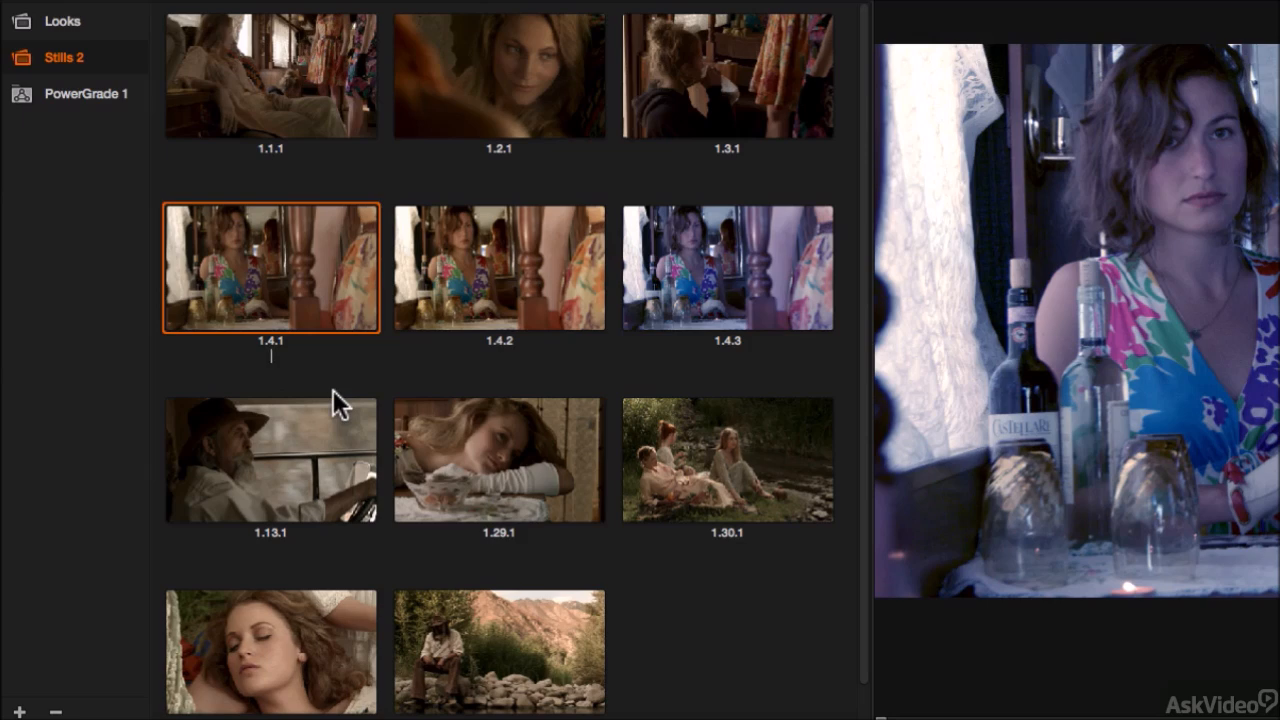
{"action": "type", "text": "hskdgfhs"}
{"action": "key", "text": "Return"}
{"action": "left_click", "coordinate": [497, 346]}
{"action": "type", "text": "dghjdfhdfh"}
{"action": "key", "text": "Return"}
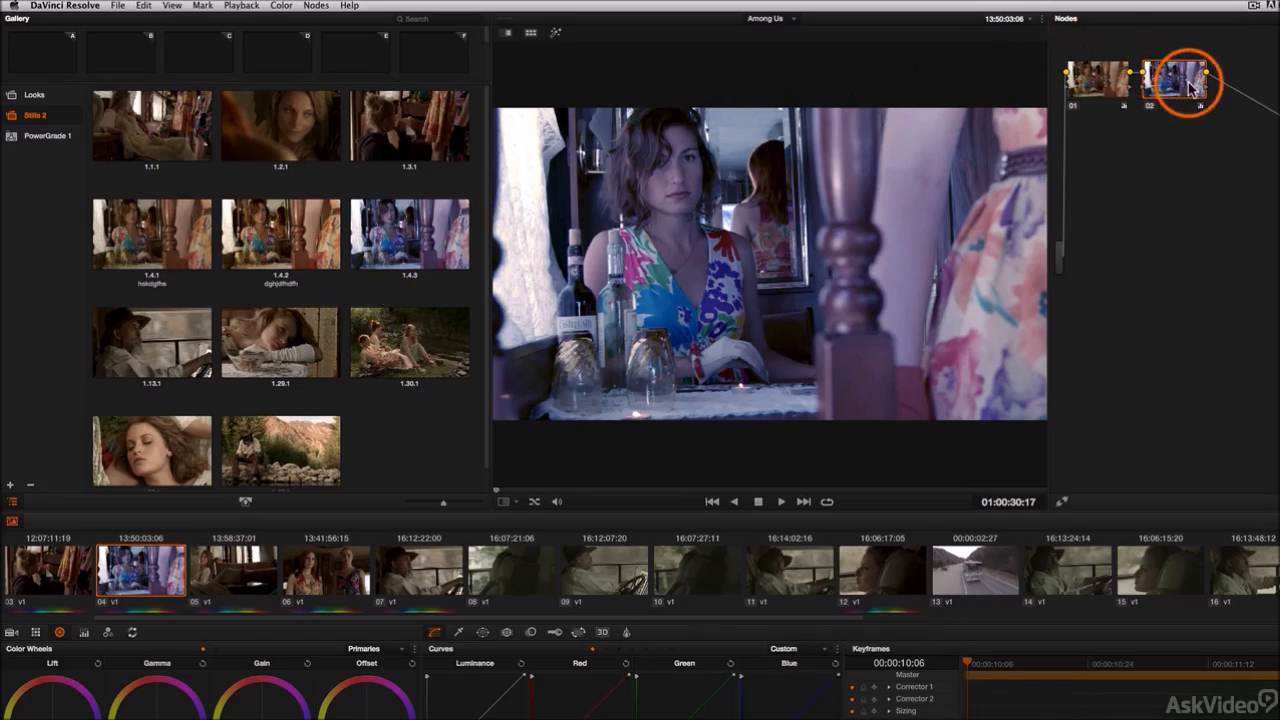
Step: Delete the second corrector node from clip 04
{"action": "key", "text": "Delete"}
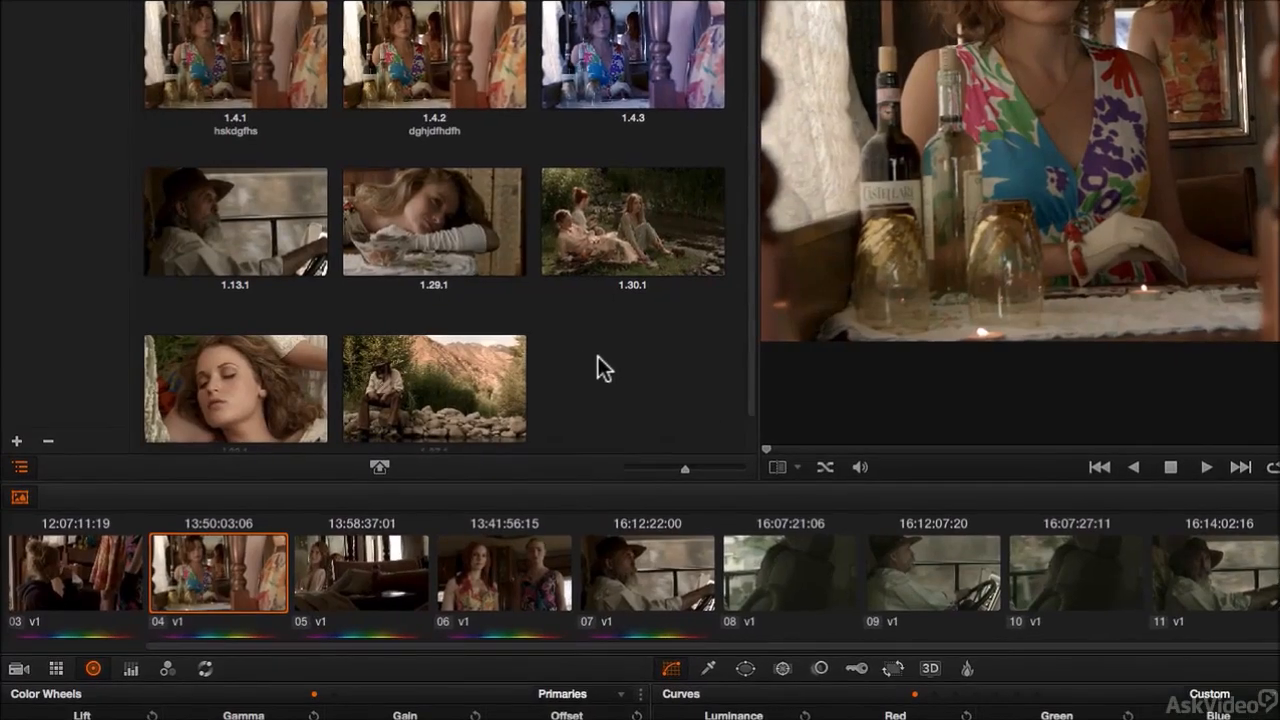
Step: Toggle the gallery's One Still Per Scene option on and off
{"action": "right_click", "coordinate": [326, 364]}
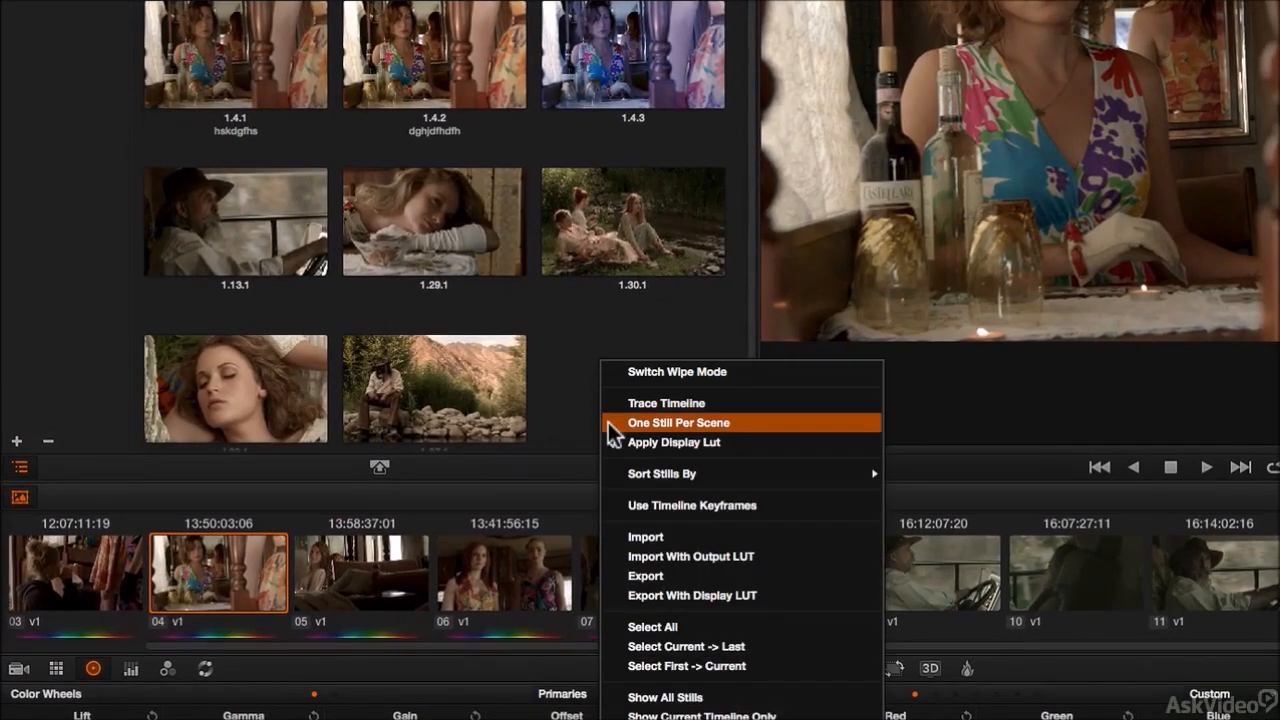
{"action": "left_click", "coordinate": [738, 421]}
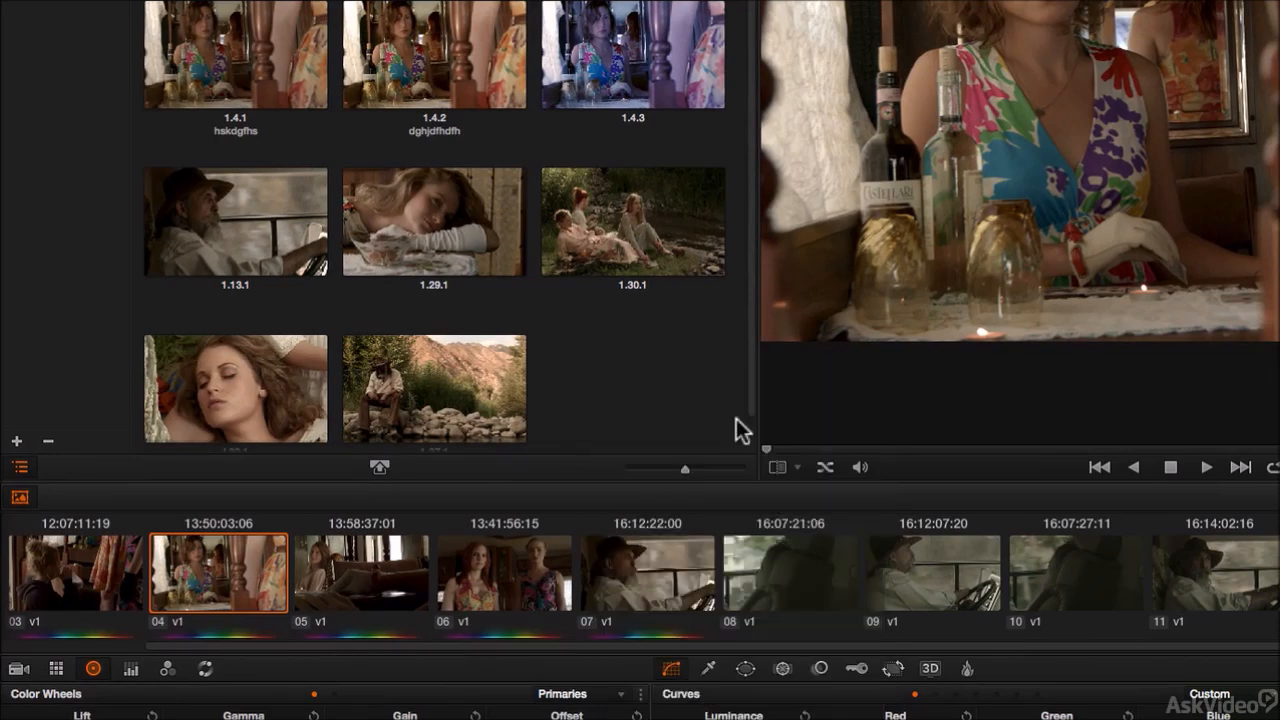
{"action": "right_click", "coordinate": [589, 353]}
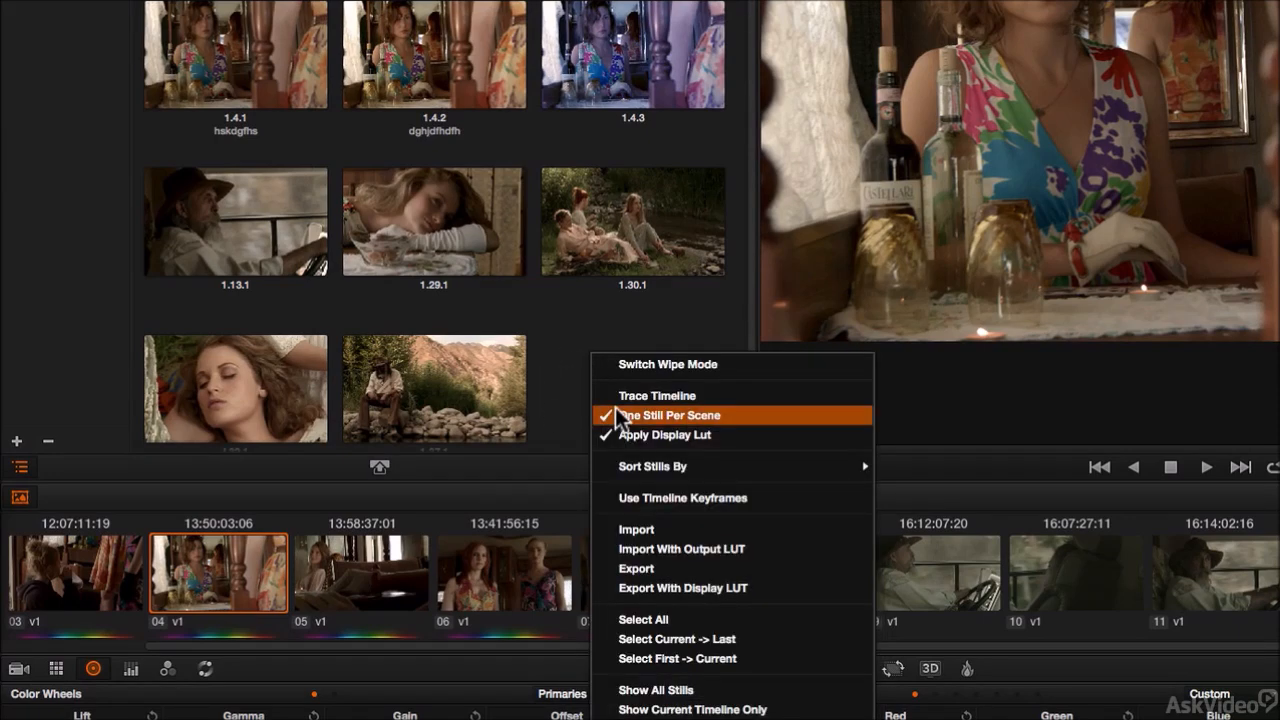
{"action": "left_click", "coordinate": [571, 404]}
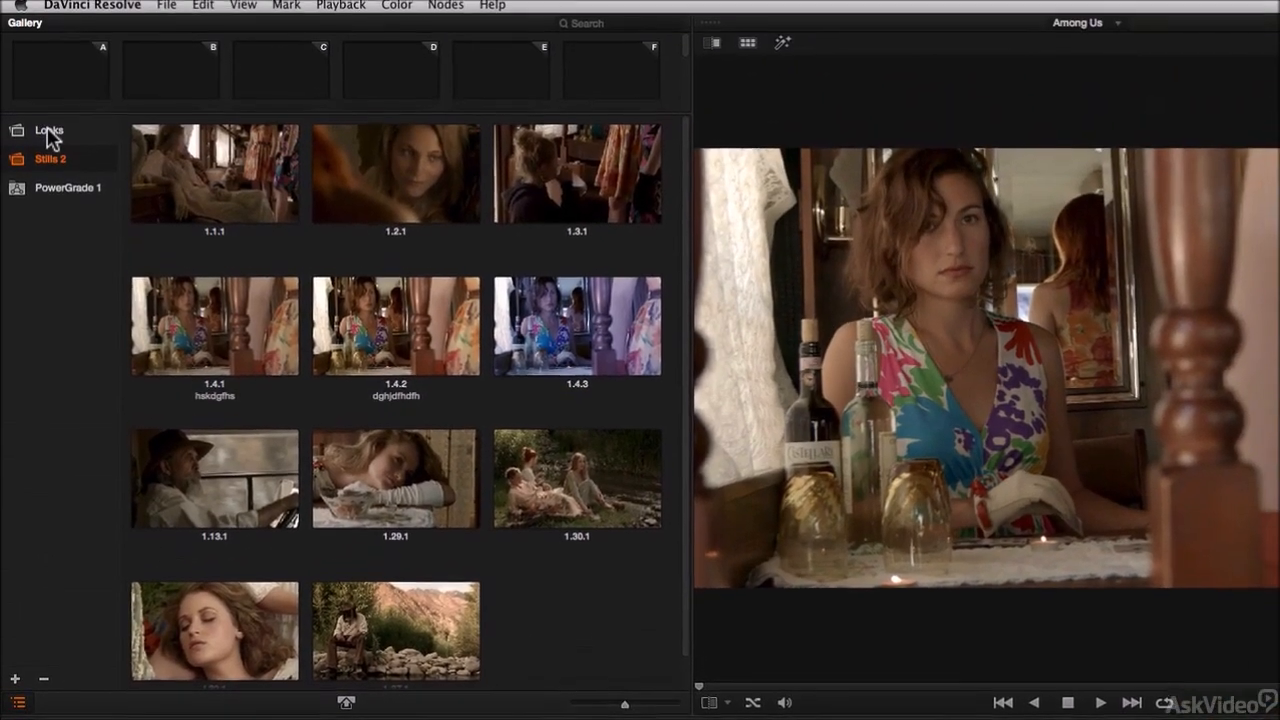
Step: Open the Looks album and toggle the gallery's One Still Per Scene option
{"action": "left_click", "coordinate": [48, 131]}
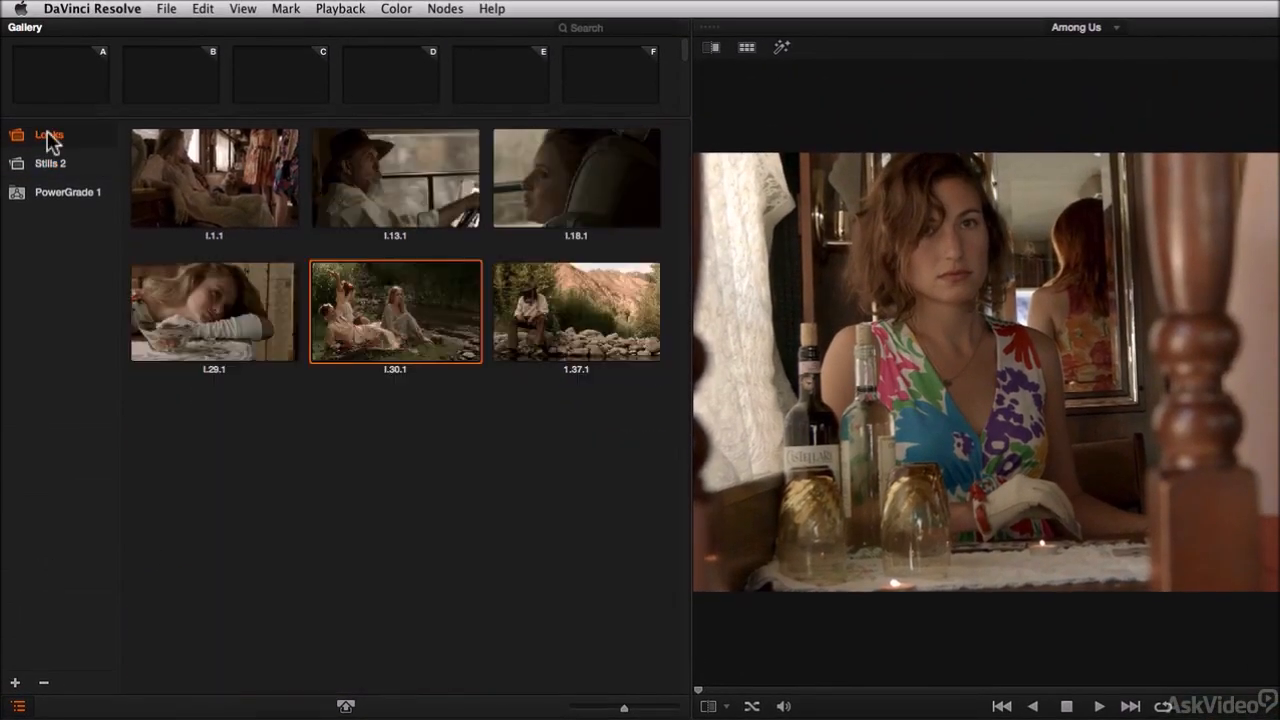
{"action": "right_click", "coordinate": [318, 447]}
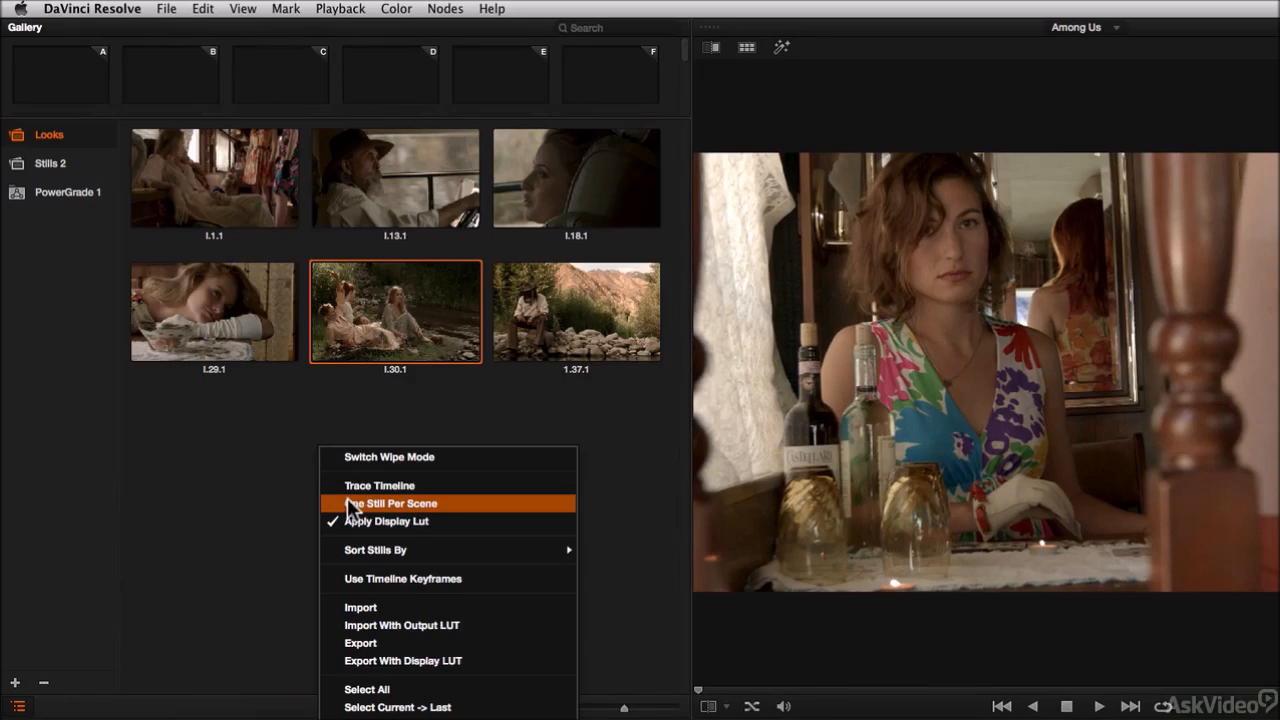
{"action": "left_click", "coordinate": [245, 474]}
Step: Open the Stills 2 album, scroll the clip timeline toward later clips, and add a new stills album
{"action": "left_click", "coordinate": [48, 163]}
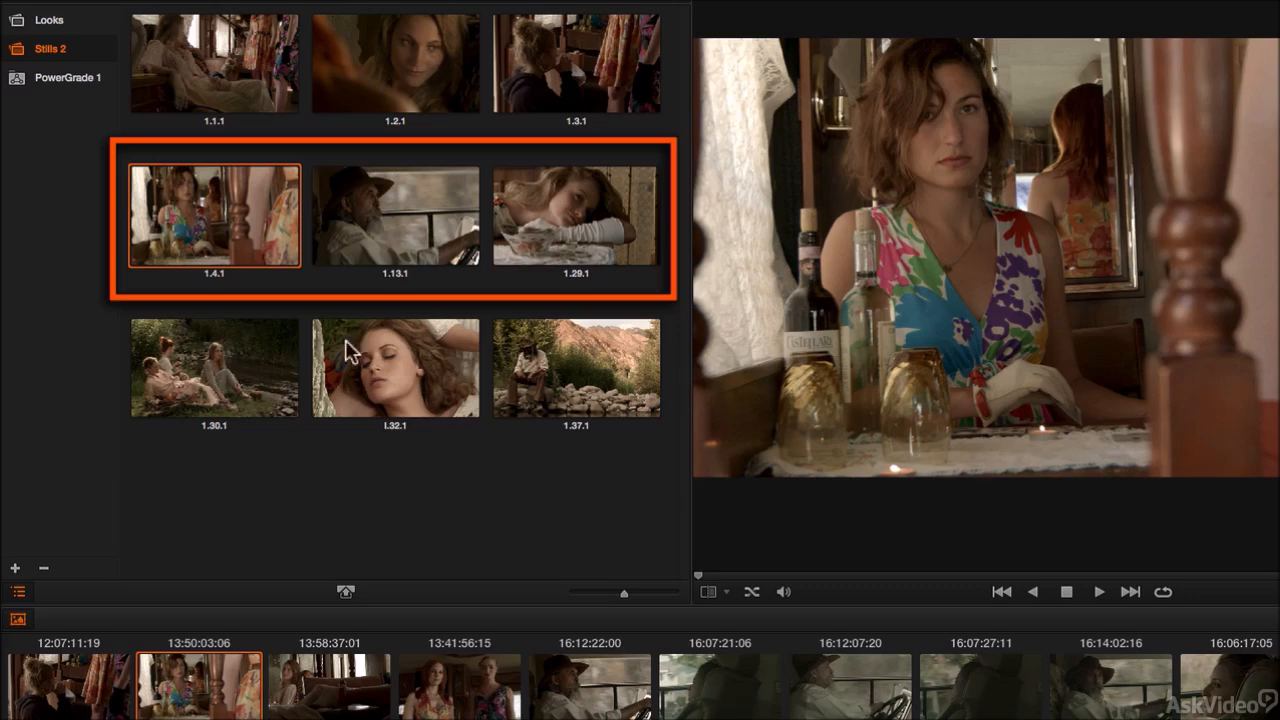
{"action": "right_click", "coordinate": [445, 515]}
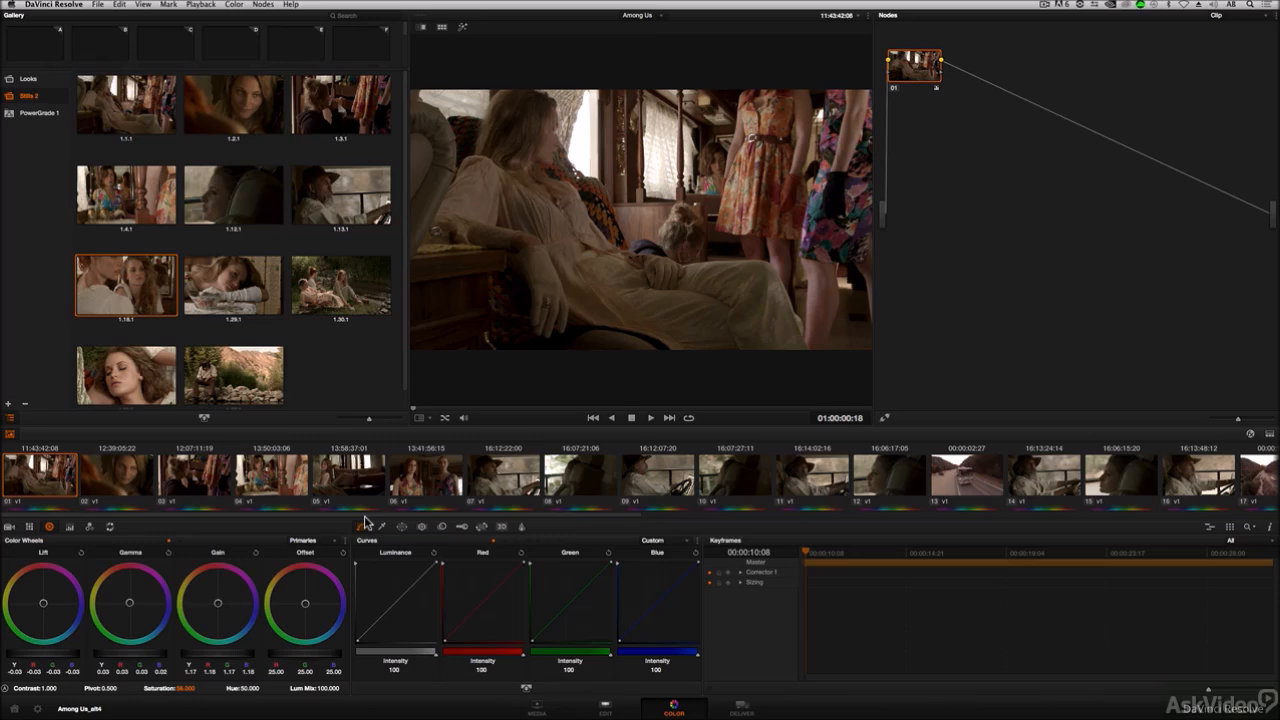
{"action": "left_click_drag", "start_coordinate": [366, 517], "coordinate": [1028, 519]}
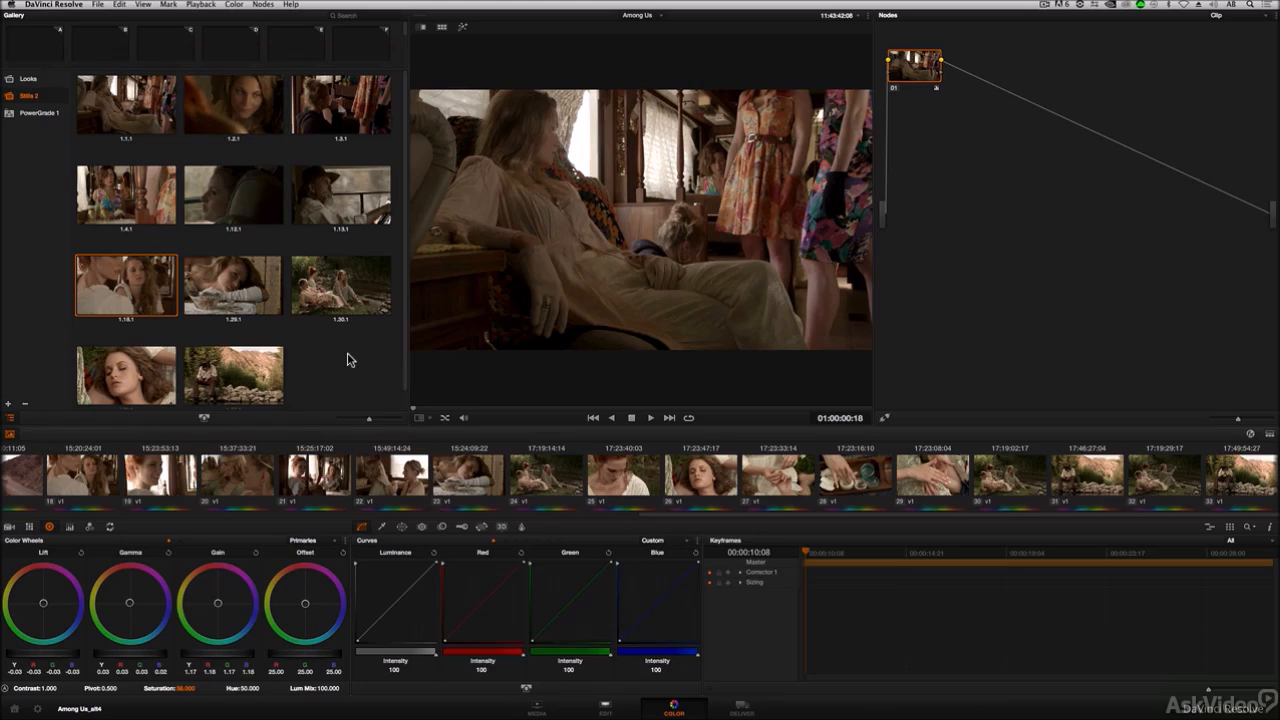
{"action": "left_click", "coordinate": [8, 404]}
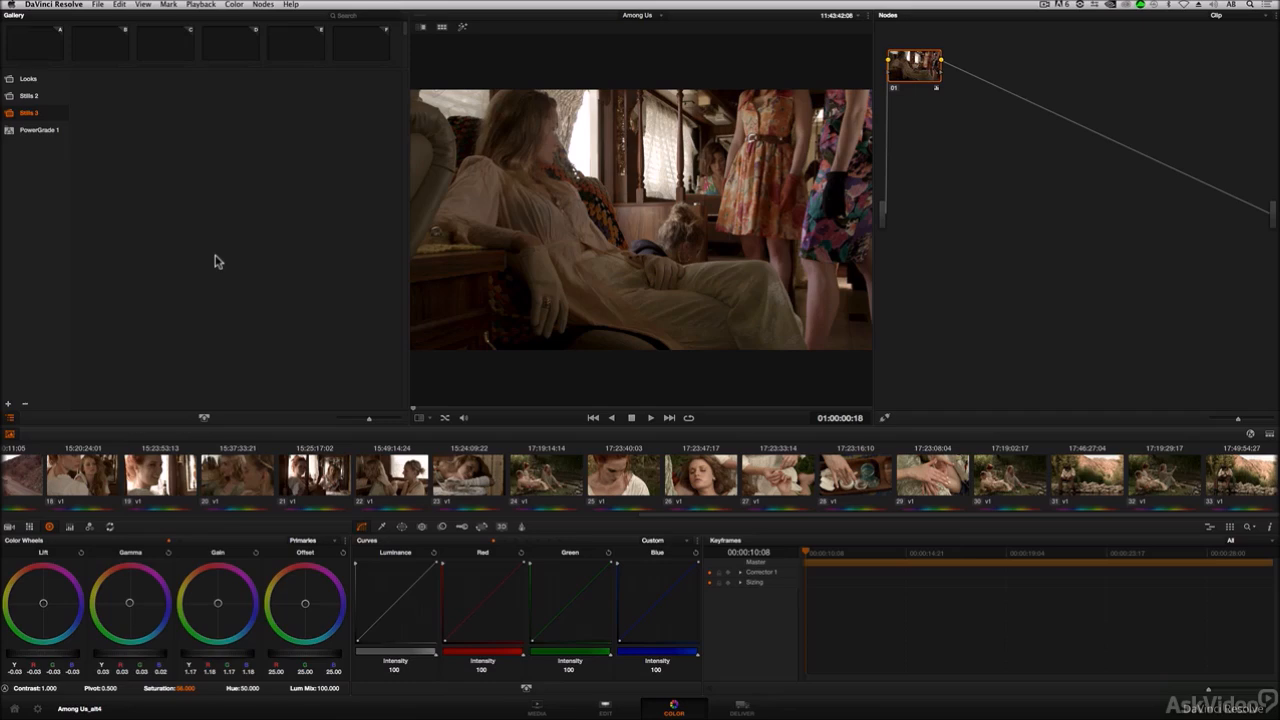
Step: Grab all stills from the middle frame of every clip
{"action": "right_click", "coordinate": [558, 283]}
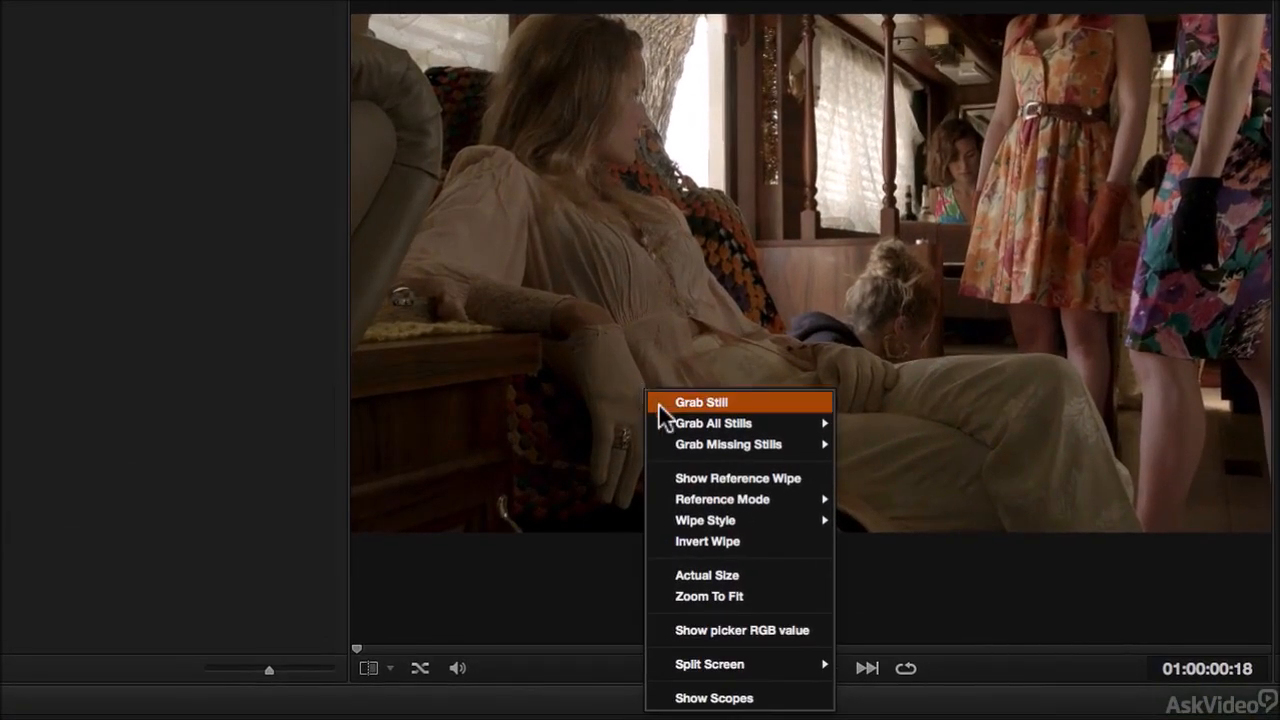
{"action": "mouse_move", "coordinate": [663, 418]}
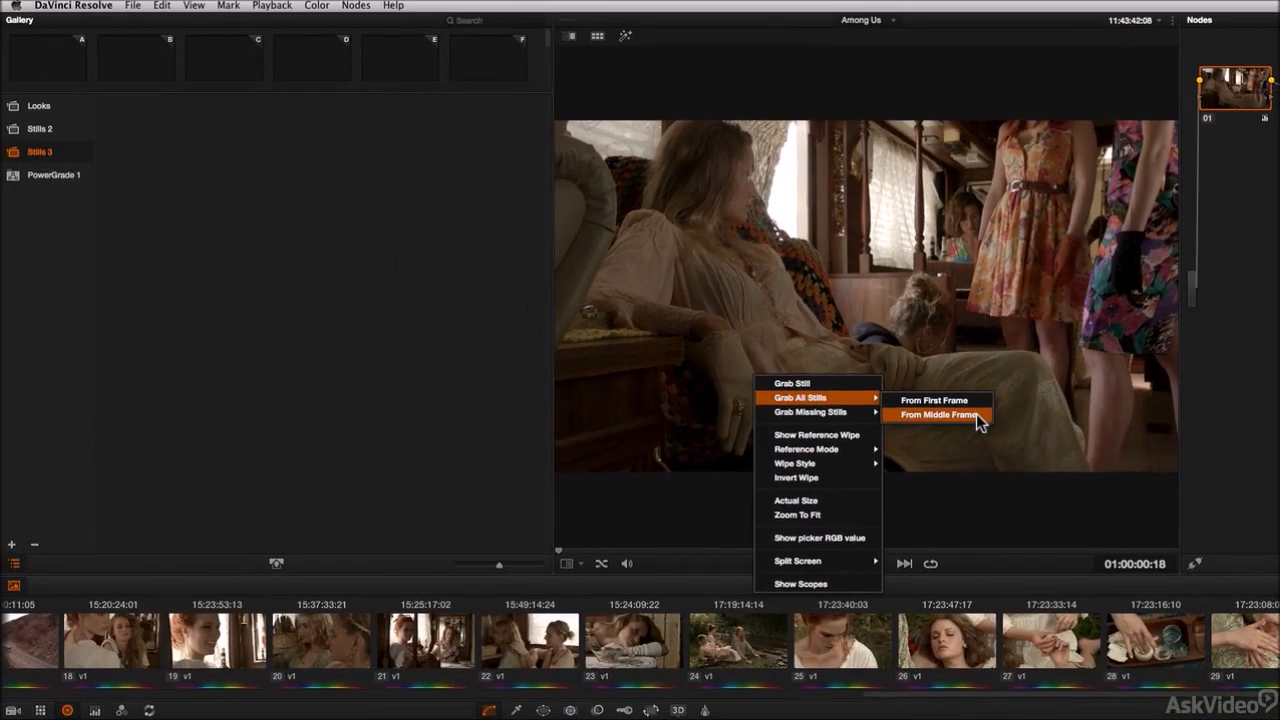
{"action": "left_click", "coordinate": [976, 450]}
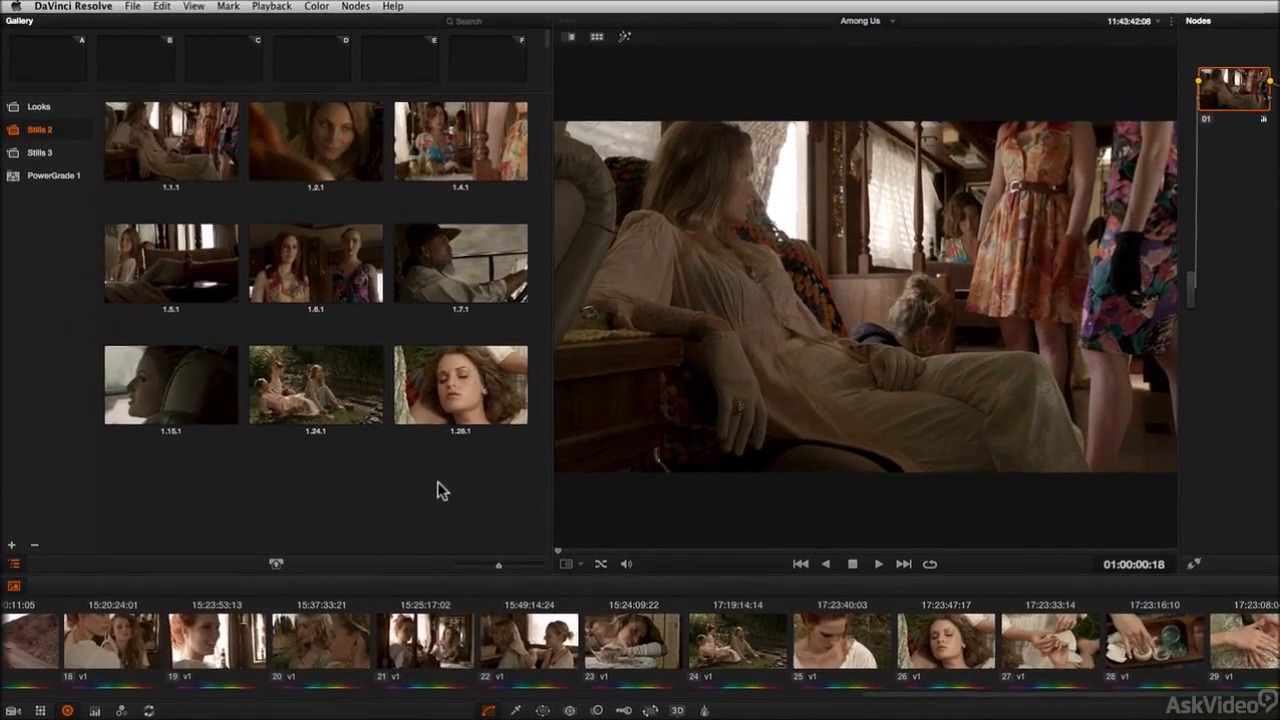
Step: Turn off One Still Per Scene and grab the missing stills from each clip's middle frame
{"action": "right_click", "coordinate": [307, 363]}
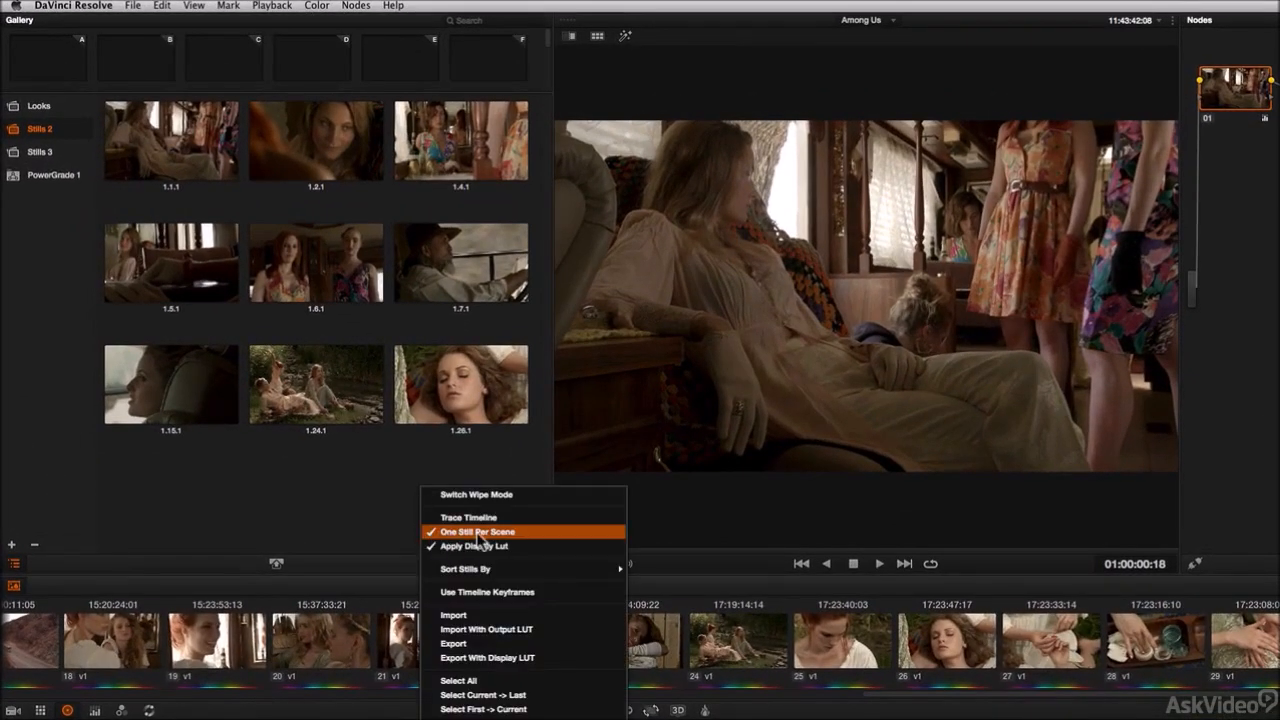
{"action": "left_click", "coordinate": [342, 513]}
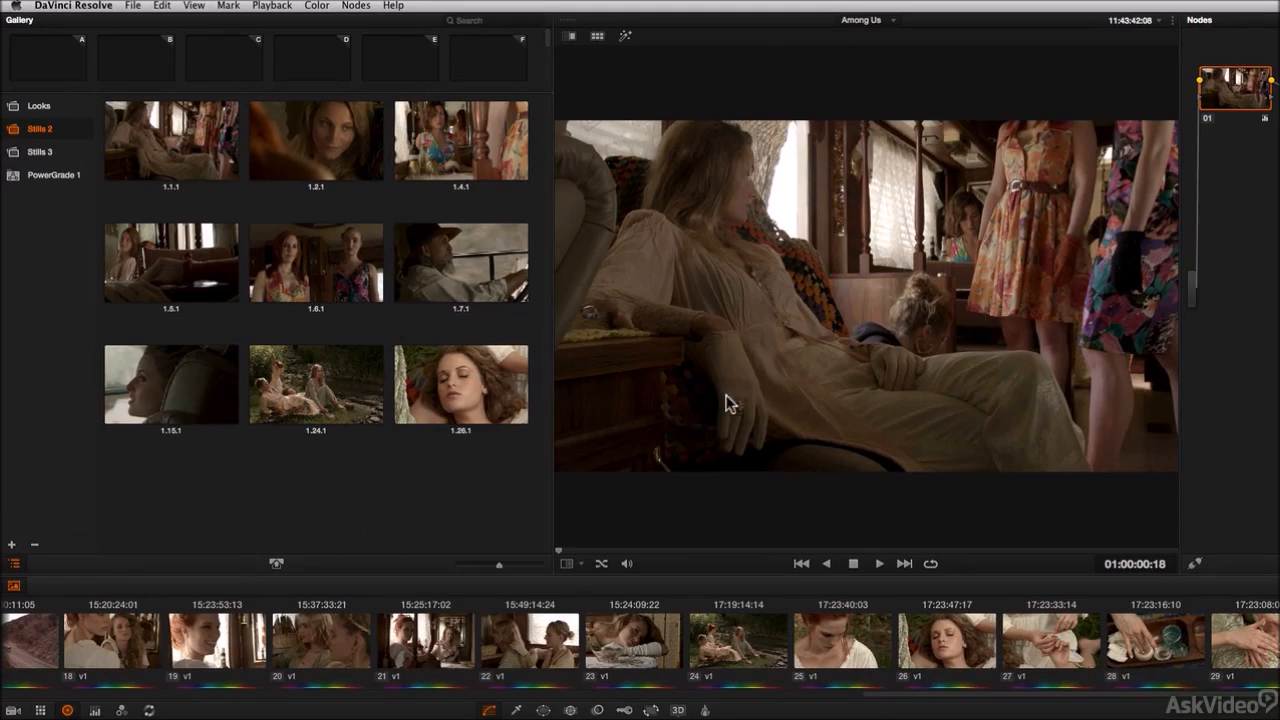
{"action": "right_click", "coordinate": [702, 385]}
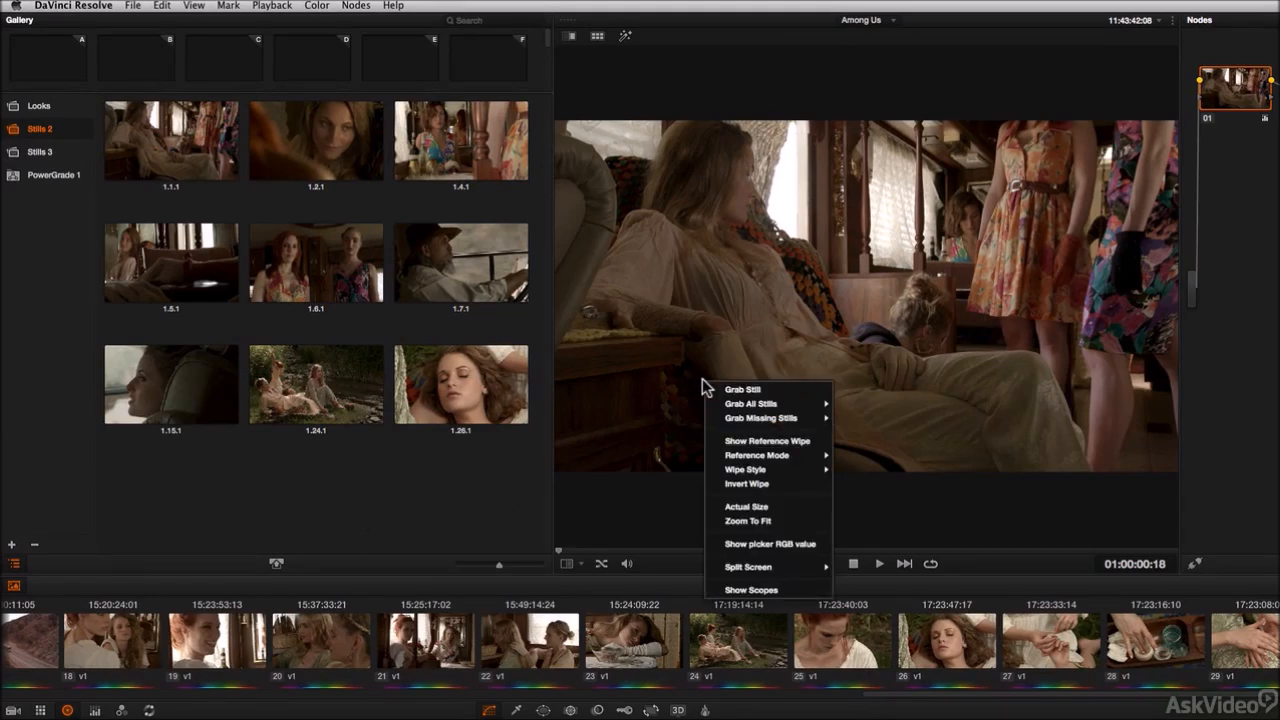
{"action": "mouse_move", "coordinate": [716, 410]}
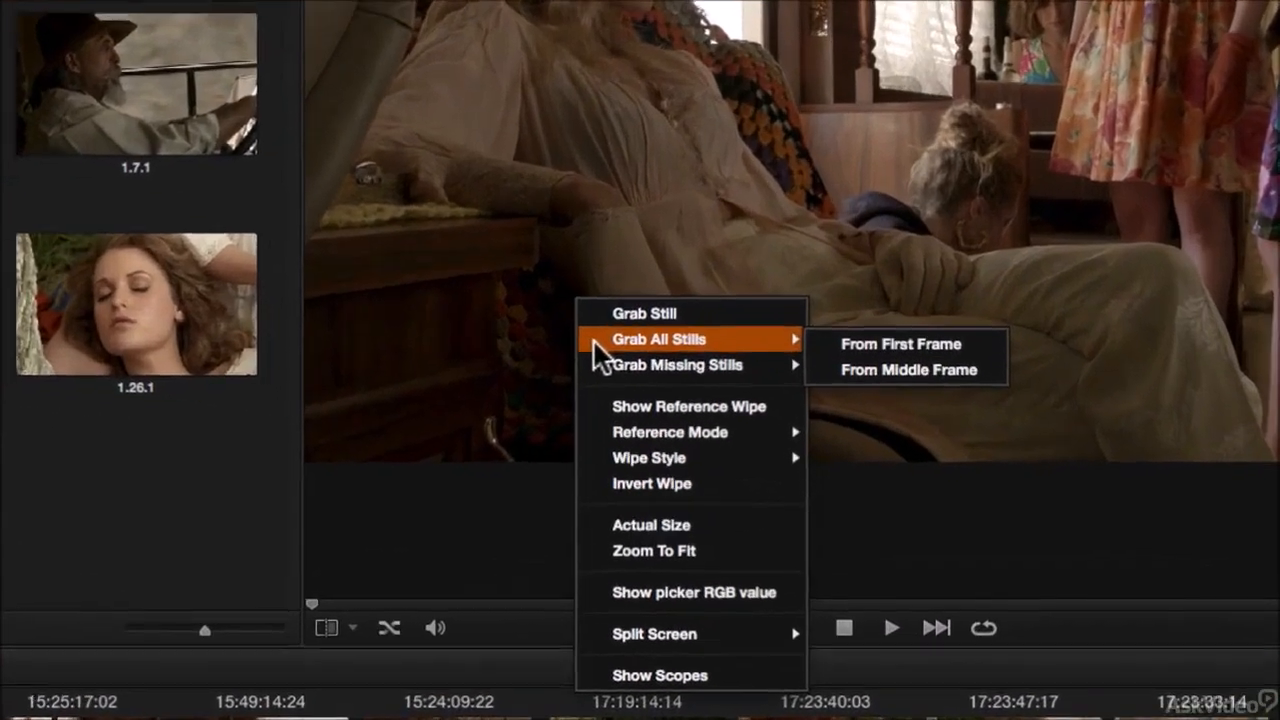
{"action": "mouse_move", "coordinate": [715, 418]}
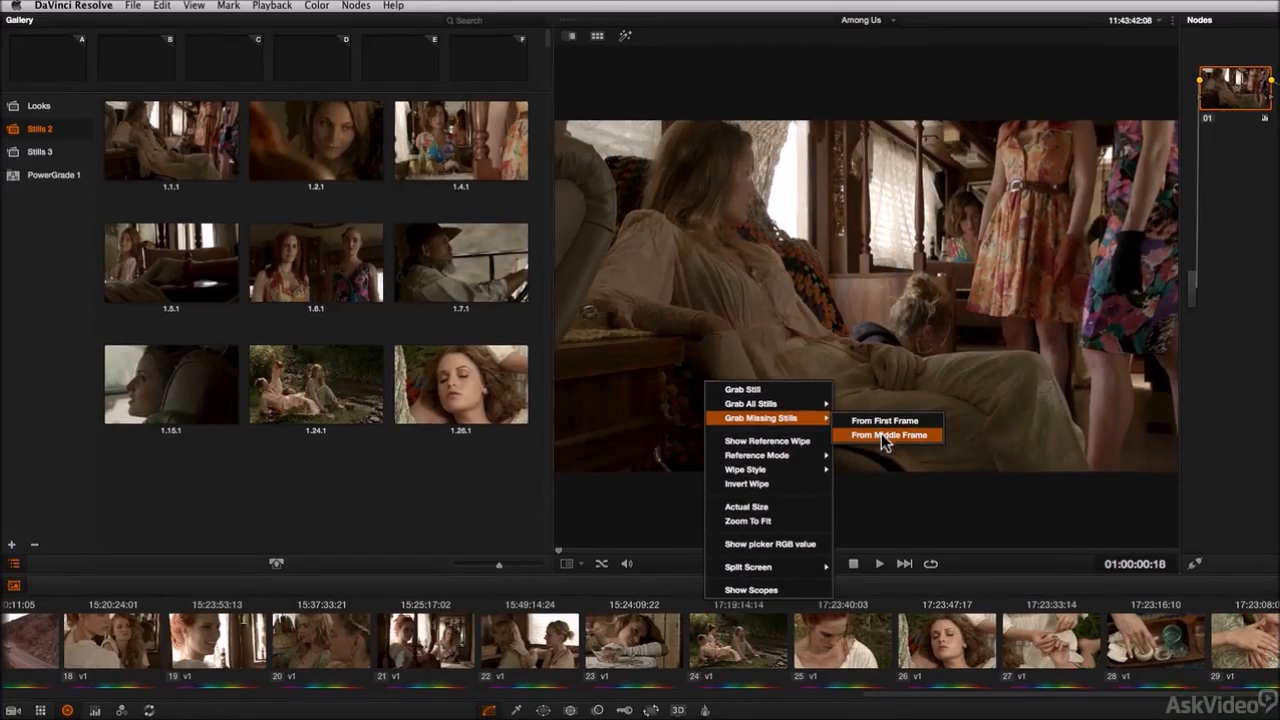
{"action": "left_click", "coordinate": [903, 400]}
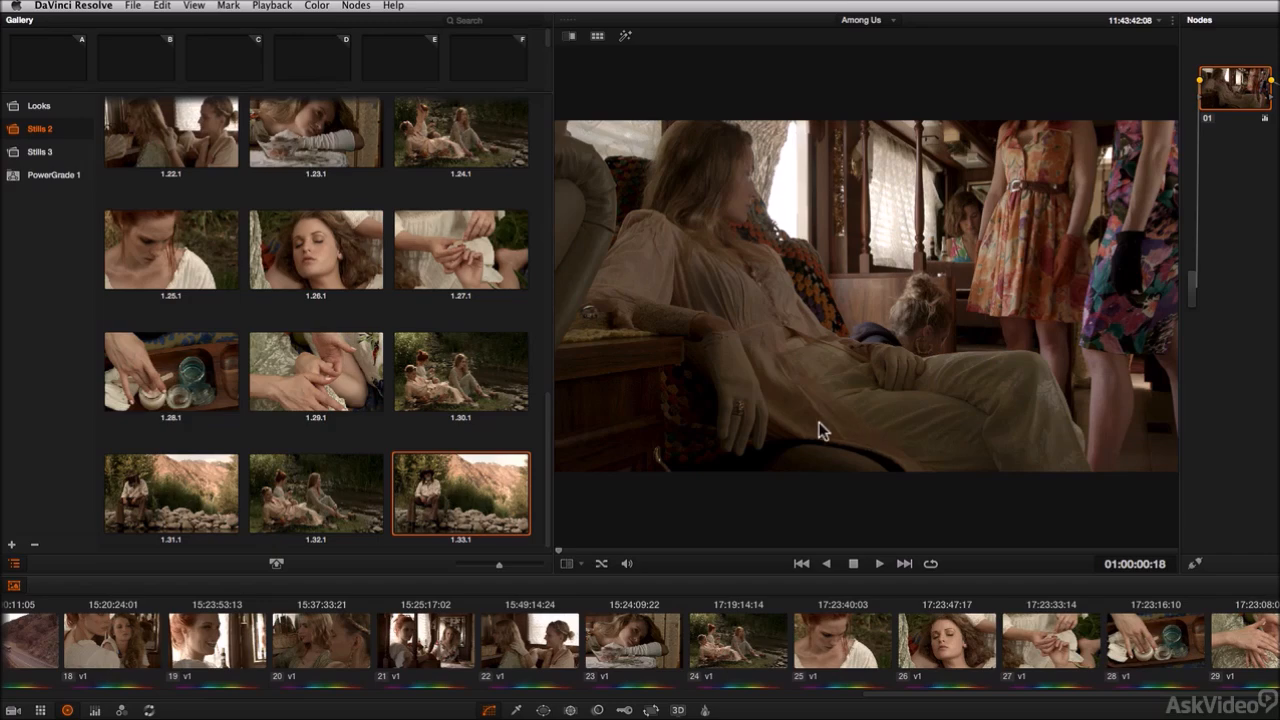
Step: Delete still 1.4.1 from the Stills 2 album
{"action": "left_click_drag", "start_coordinate": [546, 471], "coordinate": [583, 137]}
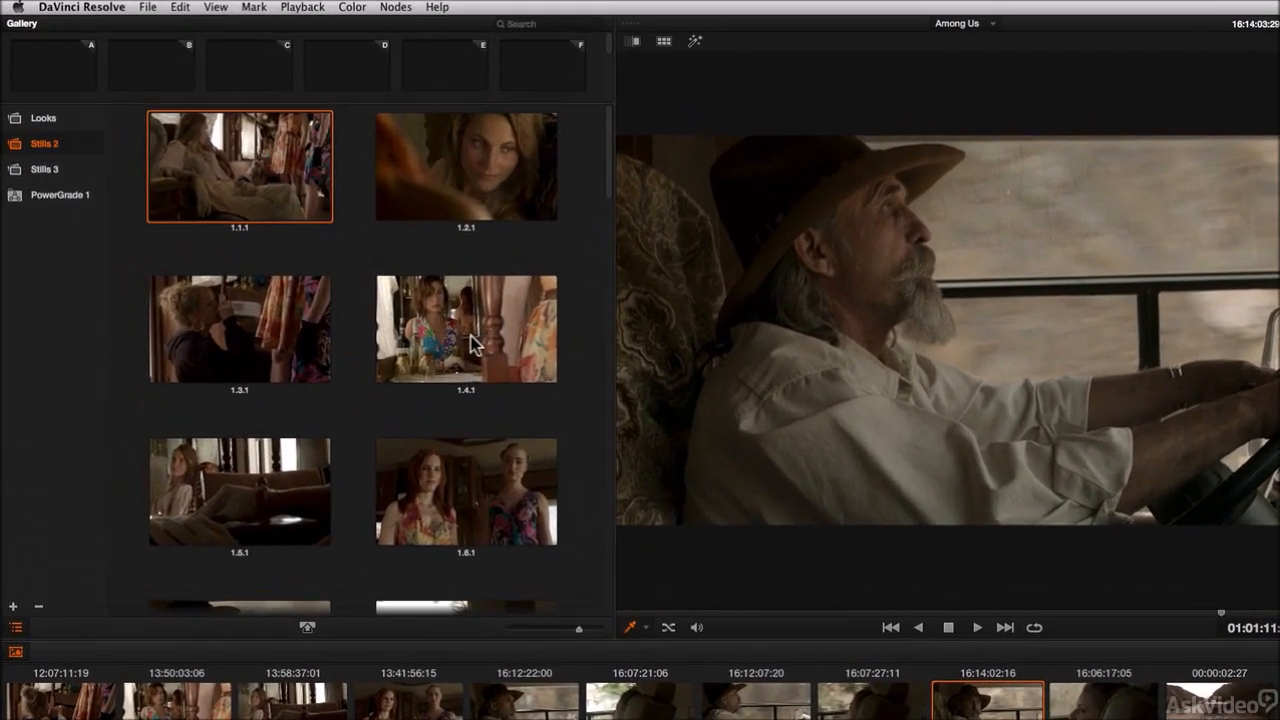
{"action": "left_click", "coordinate": [314, 228]}
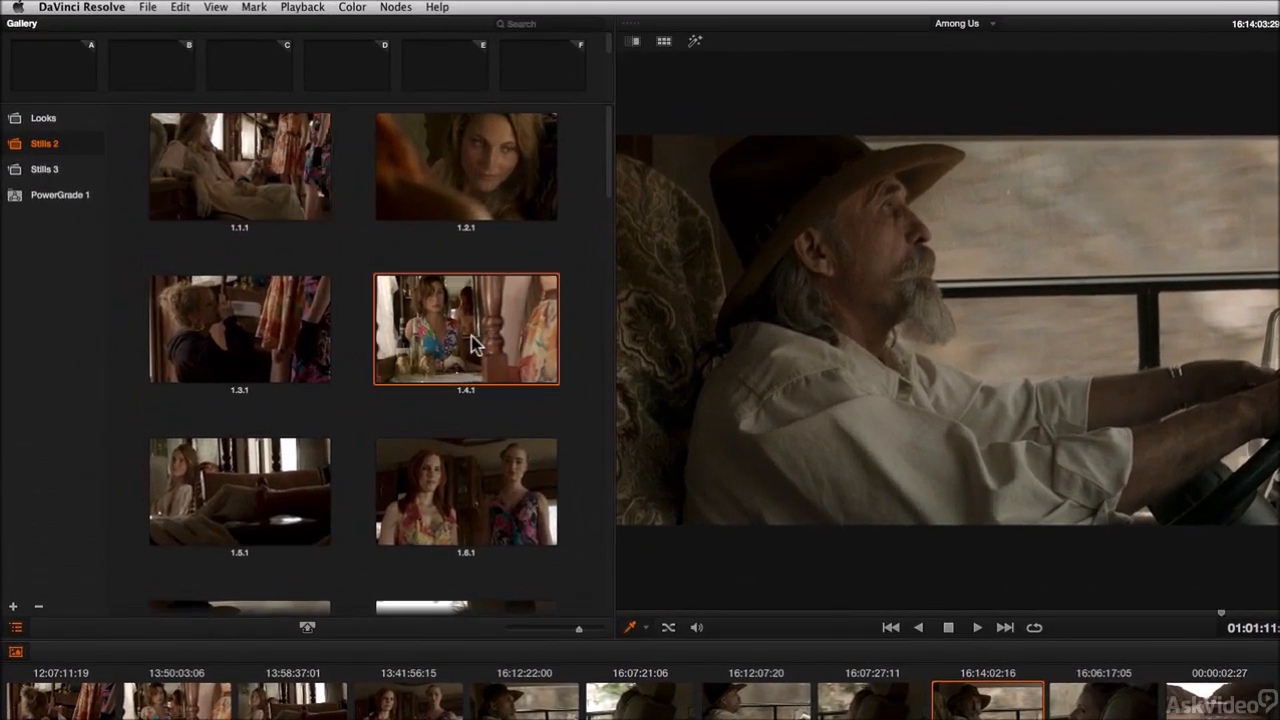
{"action": "key", "text": "Delete"}
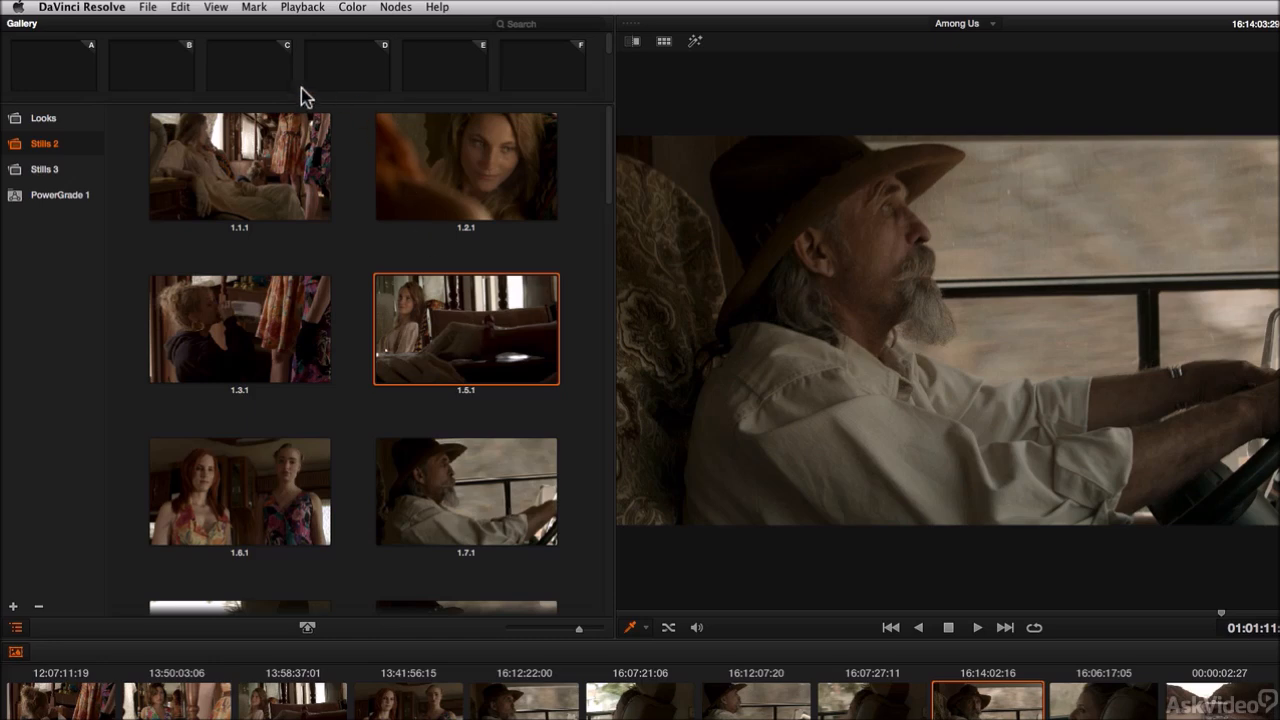
Step: Select stills 1.1.1, 1.5.1 and 1.6.1 together
{"action": "left_click", "coordinate": [252, 168]}
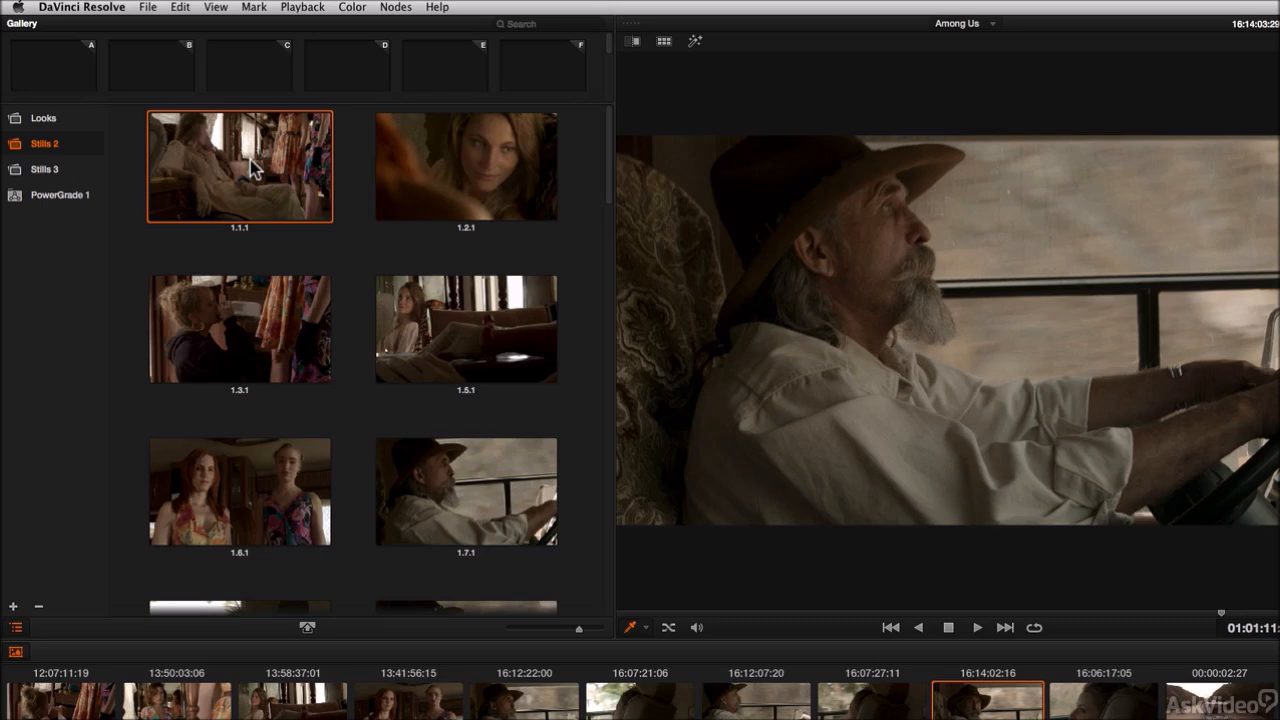
{"action": "left_click", "coordinate": [478, 350], "text": "super"}
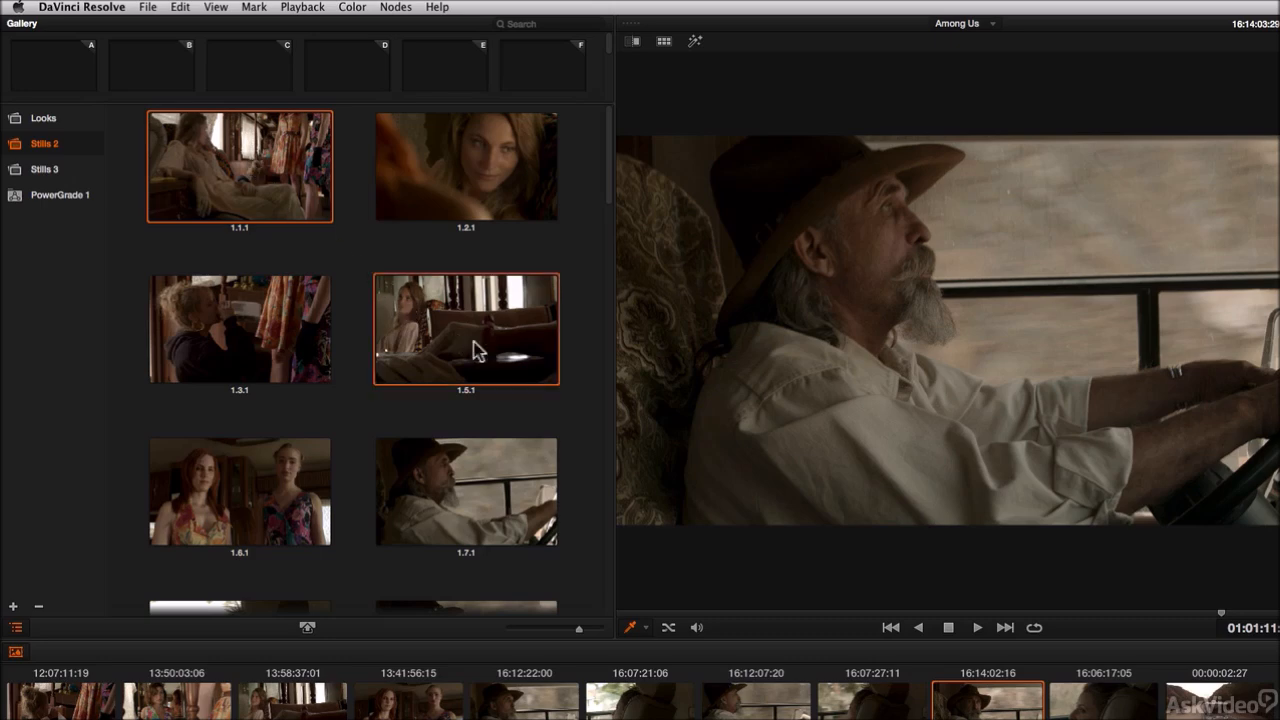
{"action": "left_click", "coordinate": [252, 490], "text": "super"}
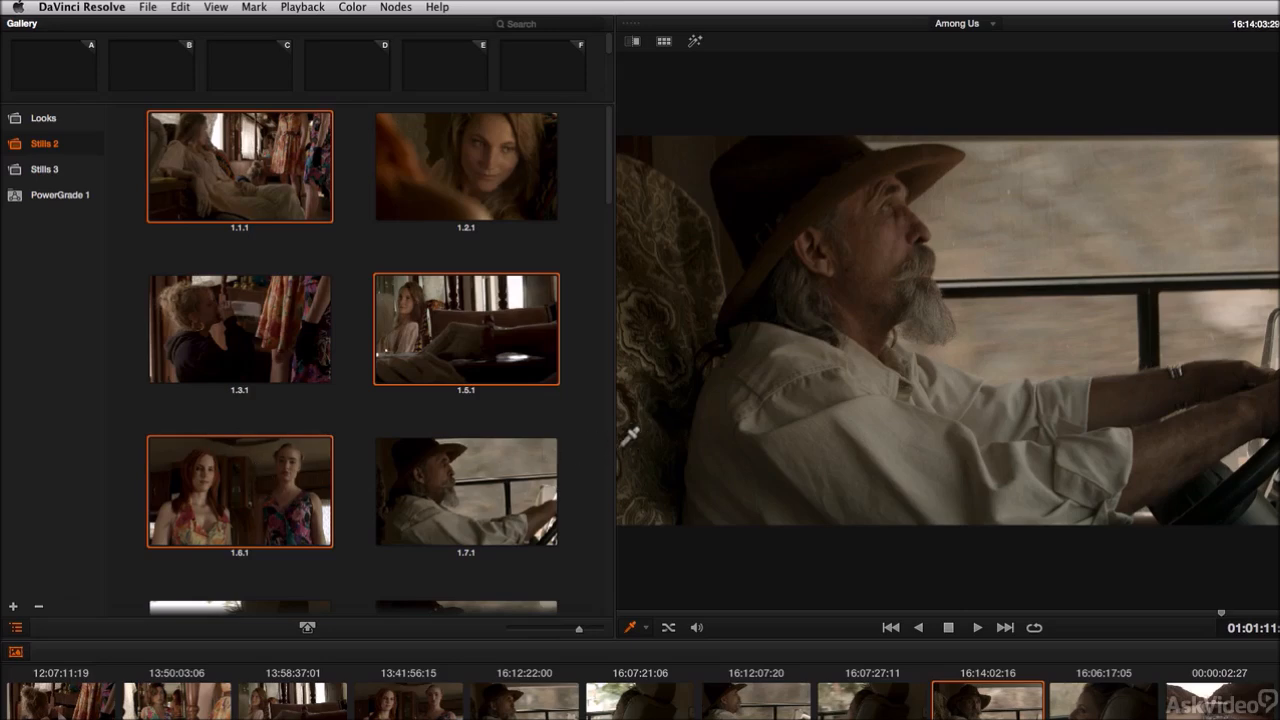
Step: Widen the gallery, select scattered stills including 1.2.1, 1.5.1, 1.7.1, 1.9.1 and 1.10.1, and delete them
{"action": "left_click_drag", "start_coordinate": [614, 443], "coordinate": [816, 435]}
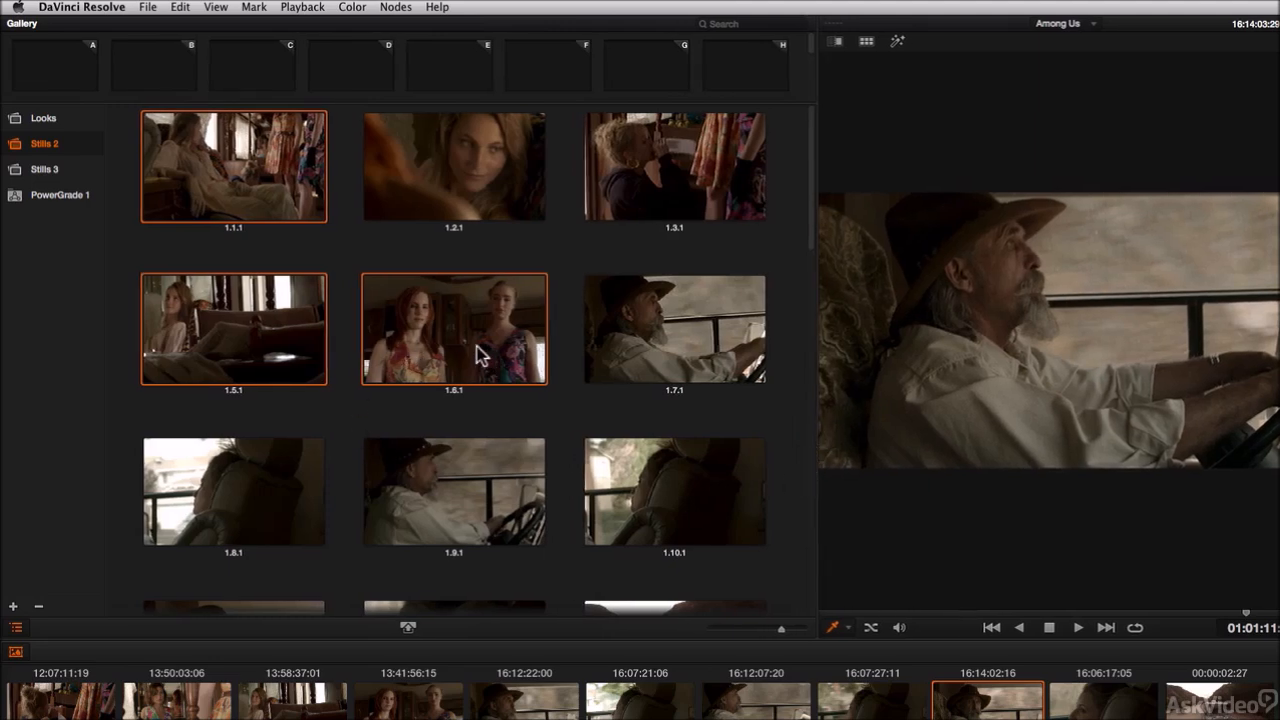
{"action": "left_click", "coordinate": [450, 180]}
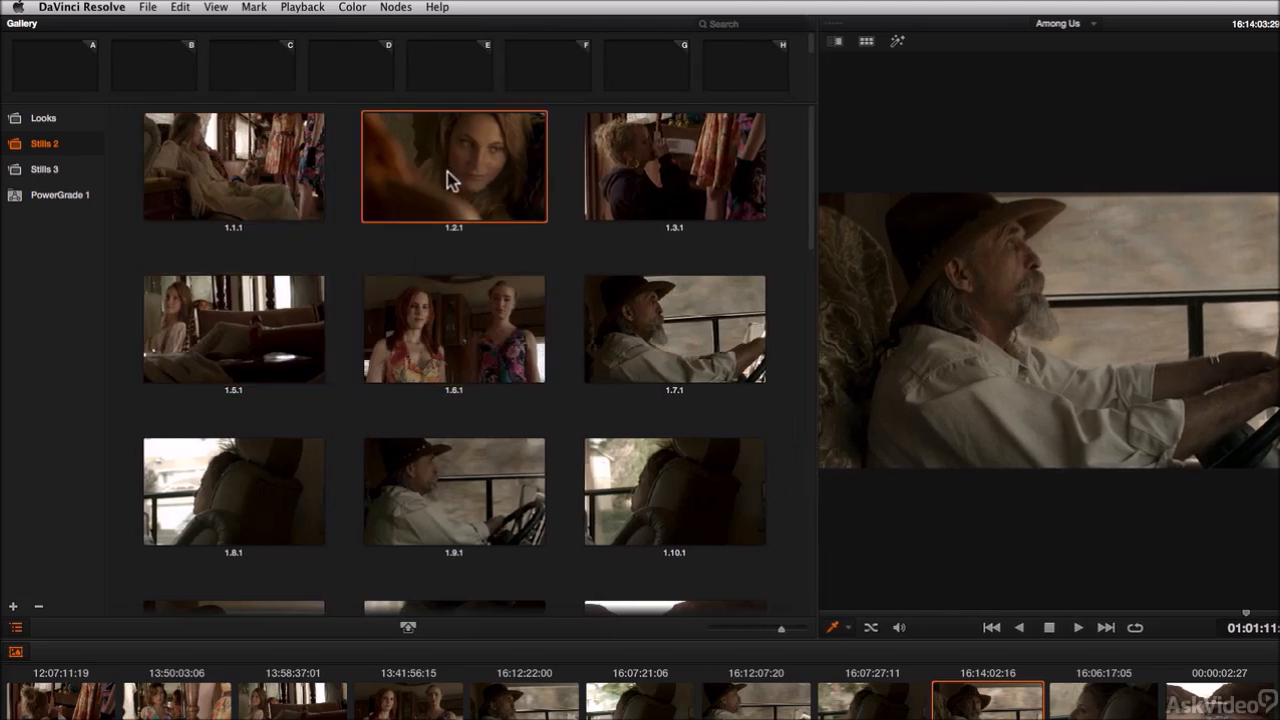
{"action": "left_click", "coordinate": [253, 350], "text": "super"}
{"action": "left_click", "coordinate": [453, 487], "text": "super"}
{"action": "left_click", "coordinate": [645, 505], "text": "super"}
{"action": "left_click", "coordinate": [692, 345], "text": "super"}
{"action": "scroll", "coordinate": [314, 471], "scroll_direction": "down", "scroll_amount": 10}
{"action": "left_click", "coordinate": [275, 435], "text": "super"}
{"action": "left_click", "coordinate": [649, 483], "text": "super"}
{"action": "scroll", "coordinate": [630, 478], "scroll_direction": "up", "scroll_amount": 10}
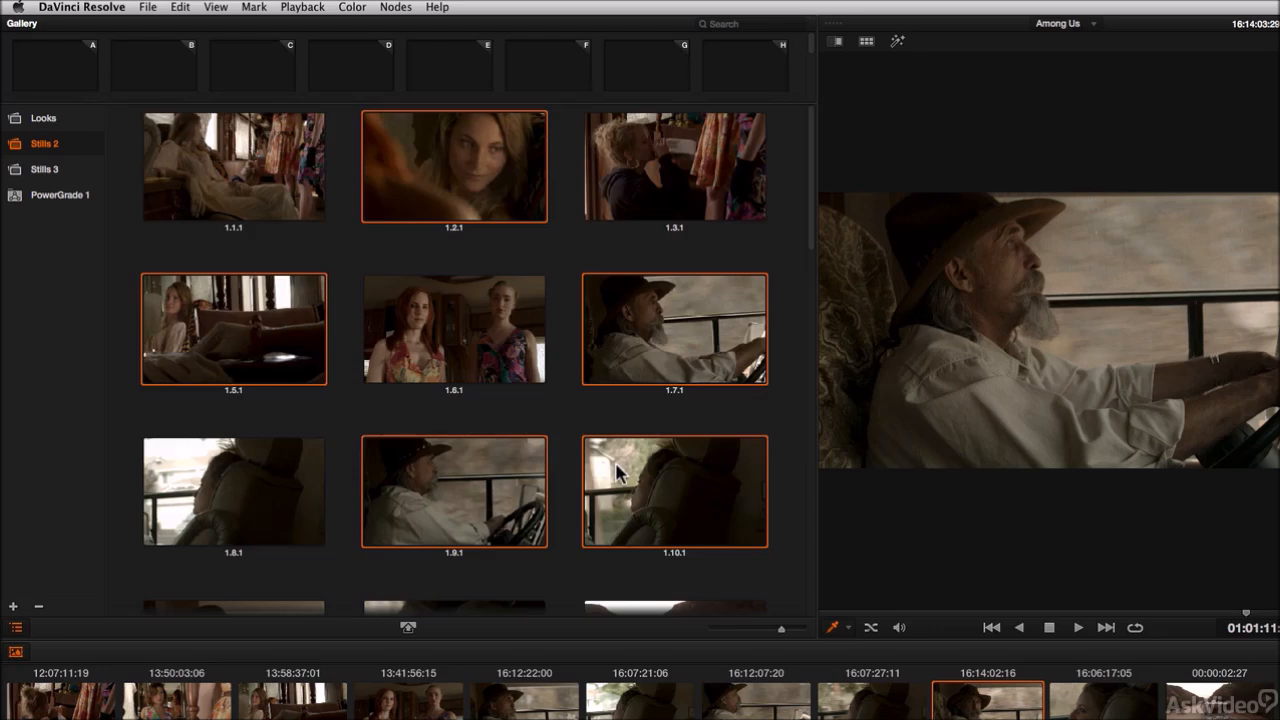
{"action": "scroll", "coordinate": [531, 402], "scroll_direction": "down", "scroll_amount": 15}
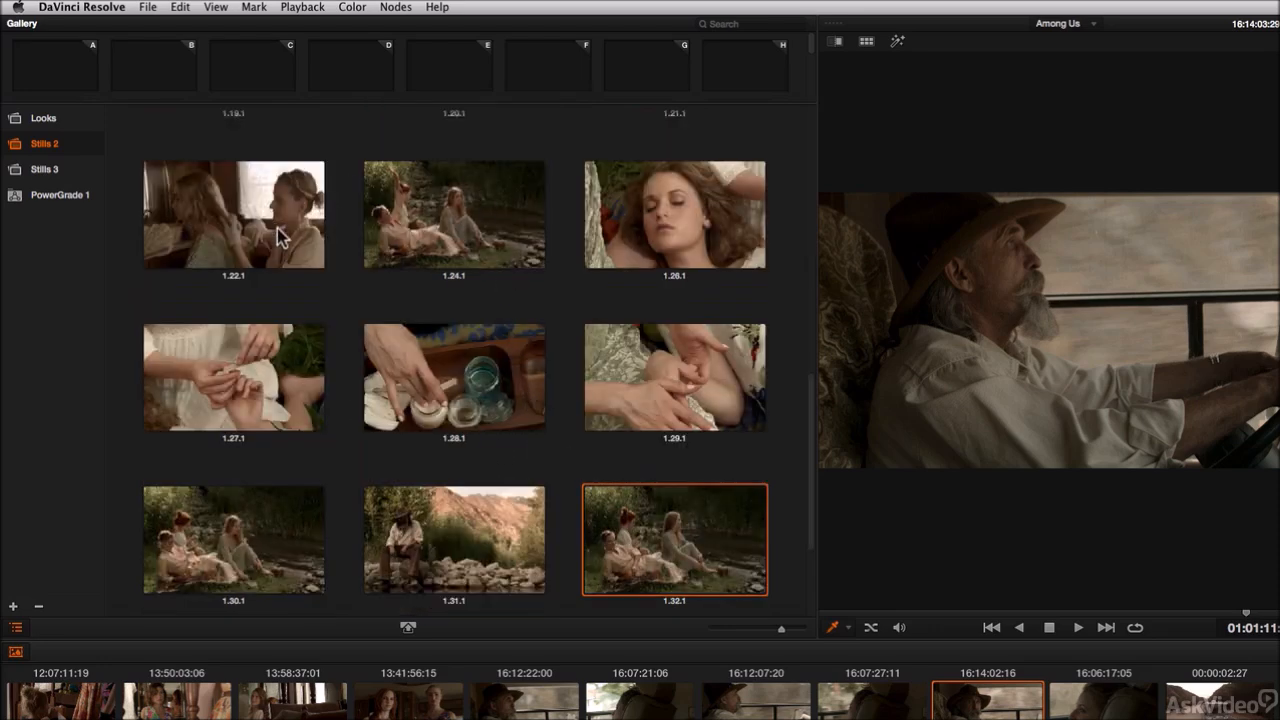
{"action": "scroll", "coordinate": [390, 290], "scroll_direction": "up", "scroll_amount": 15}
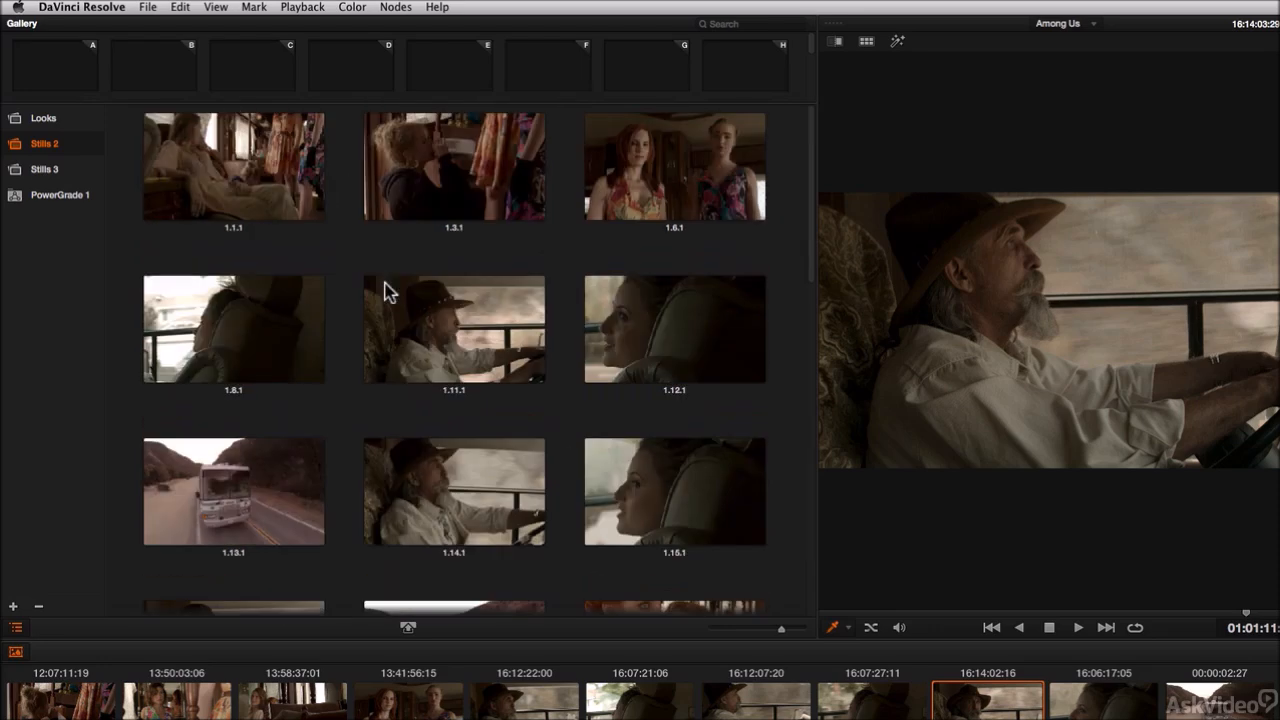
Step: Select the run of stills from 1.1.1 to 1.15.1 and delete them
{"action": "left_click", "coordinate": [250, 182]}
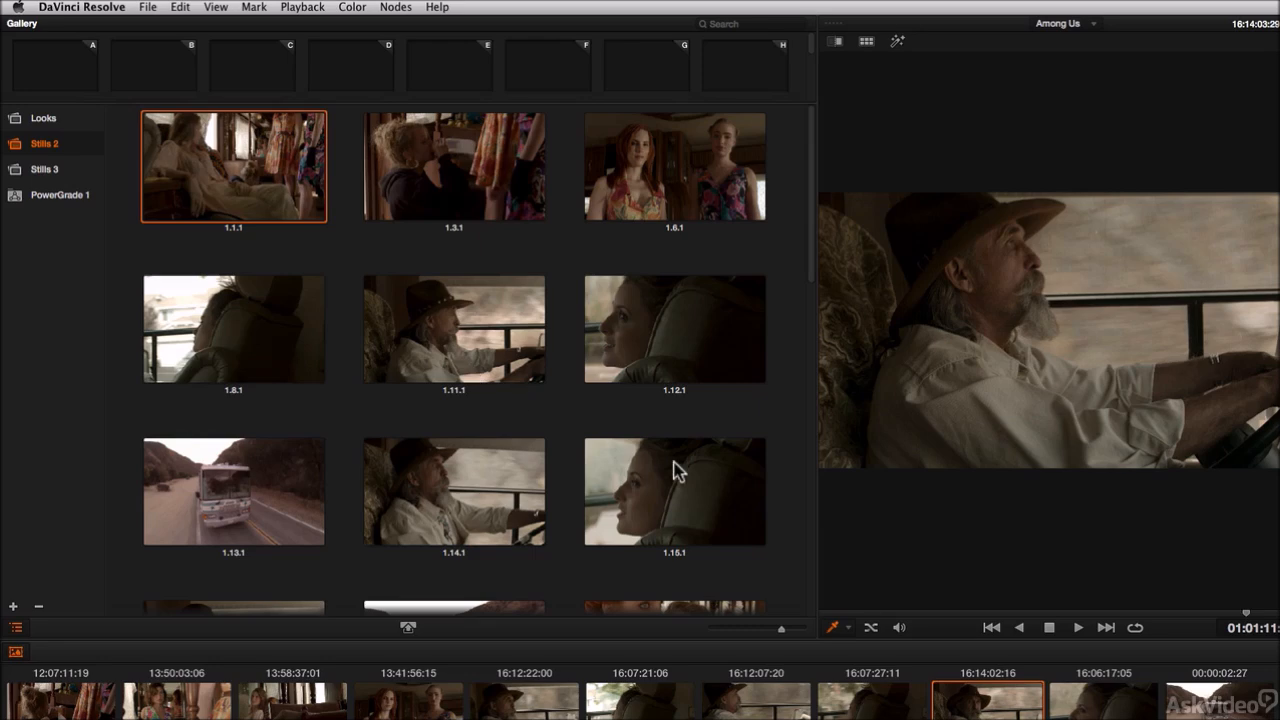
{"action": "left_click", "coordinate": [672, 488], "text": "shift"}
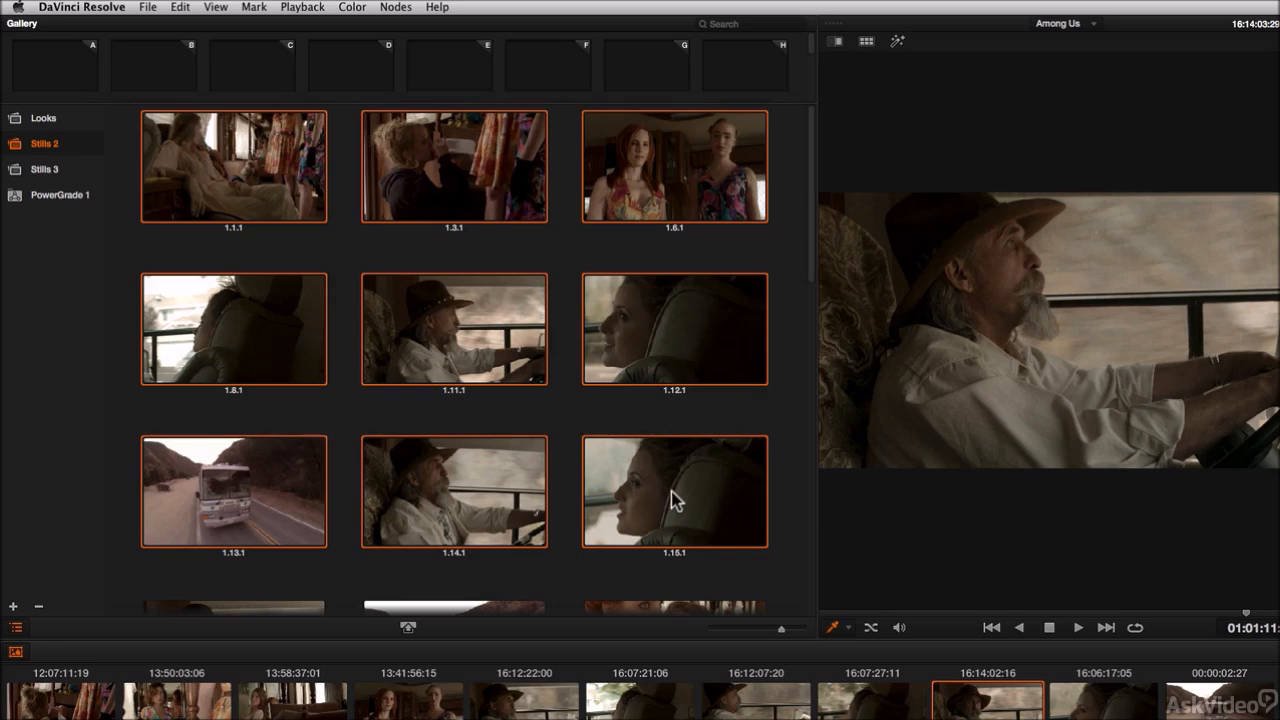
{"action": "key", "text": "Delete"}
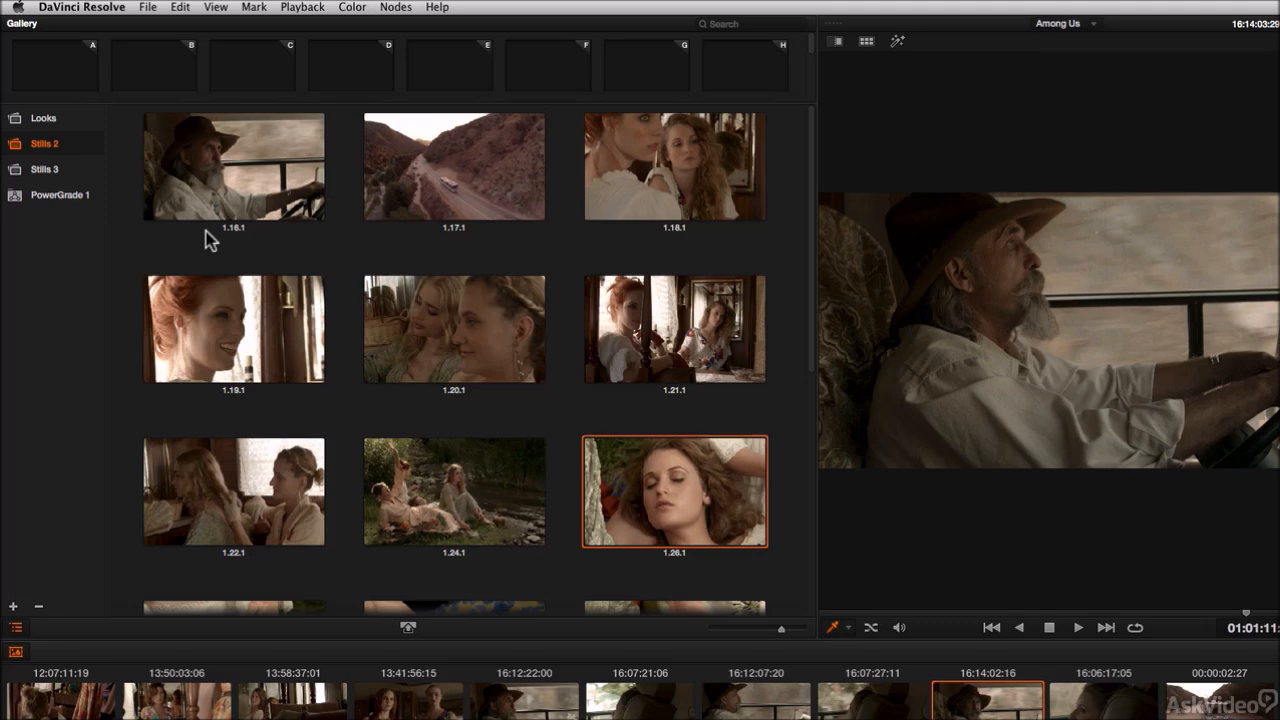
Step: Select all remaining stills in the Stills 2 album and delete them
{"action": "left_click", "coordinate": [243, 180]}
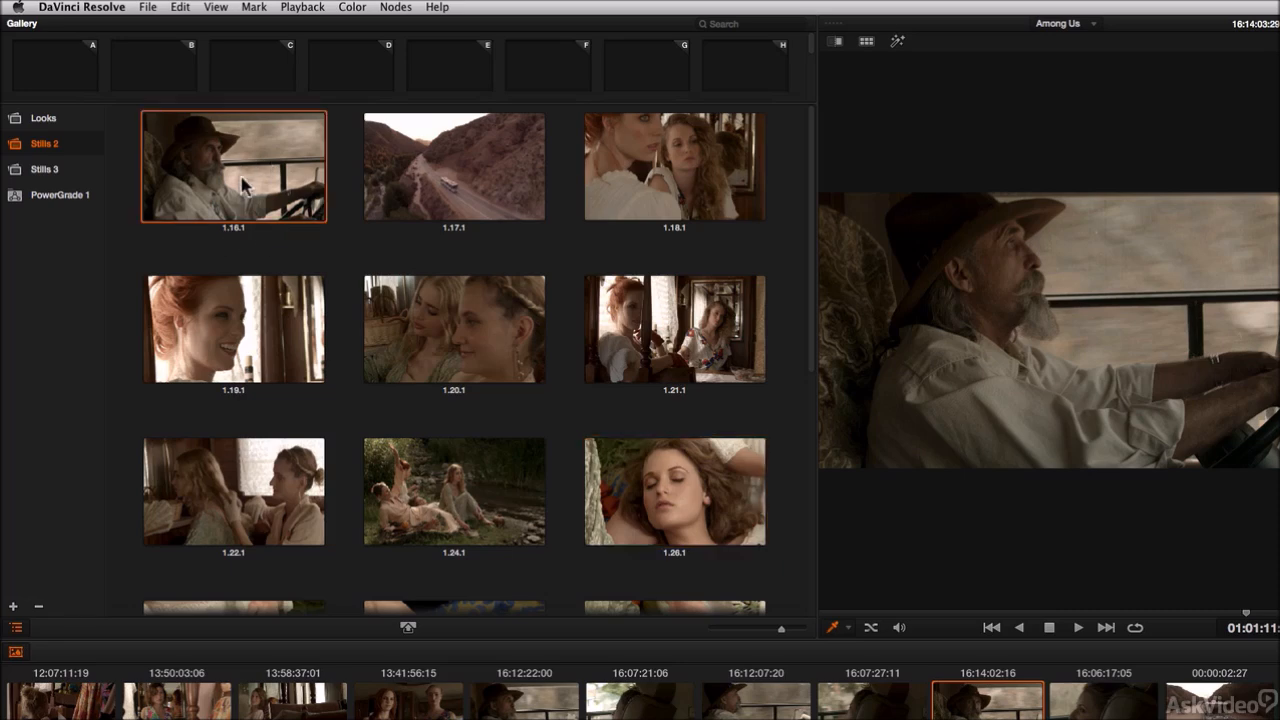
{"action": "key", "text": "super+a"}
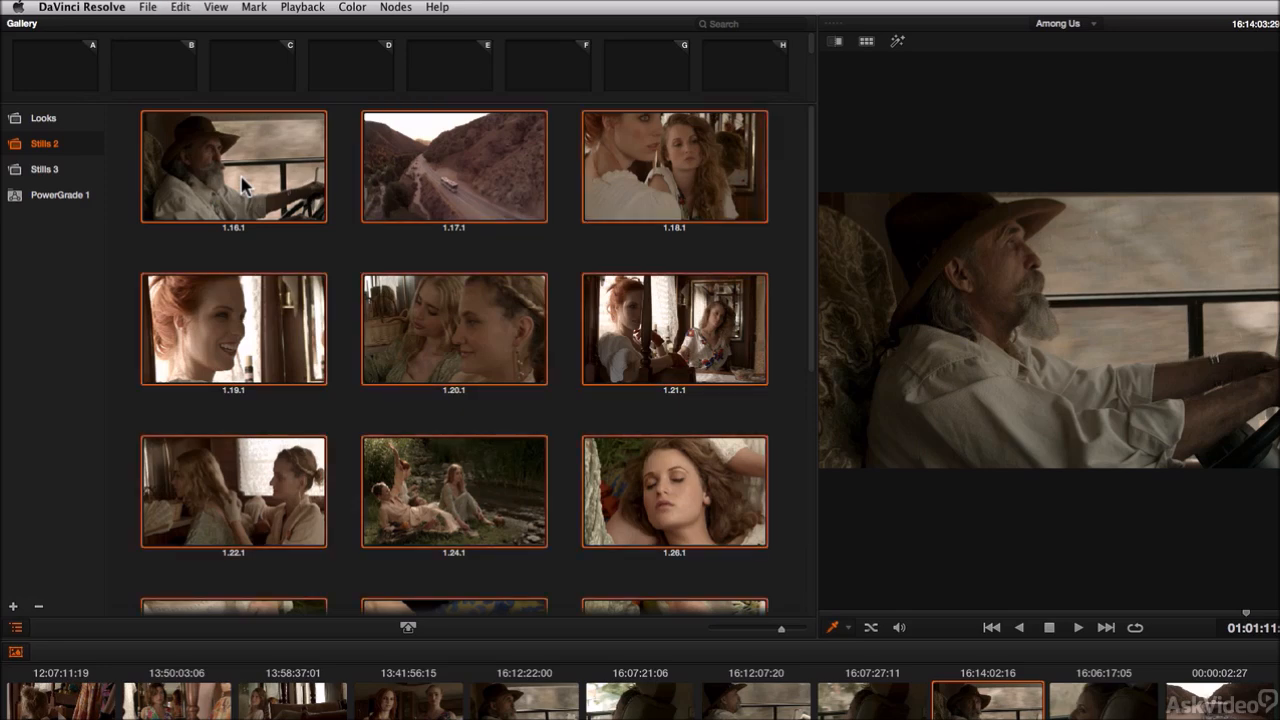
{"action": "key", "text": "Delete"}
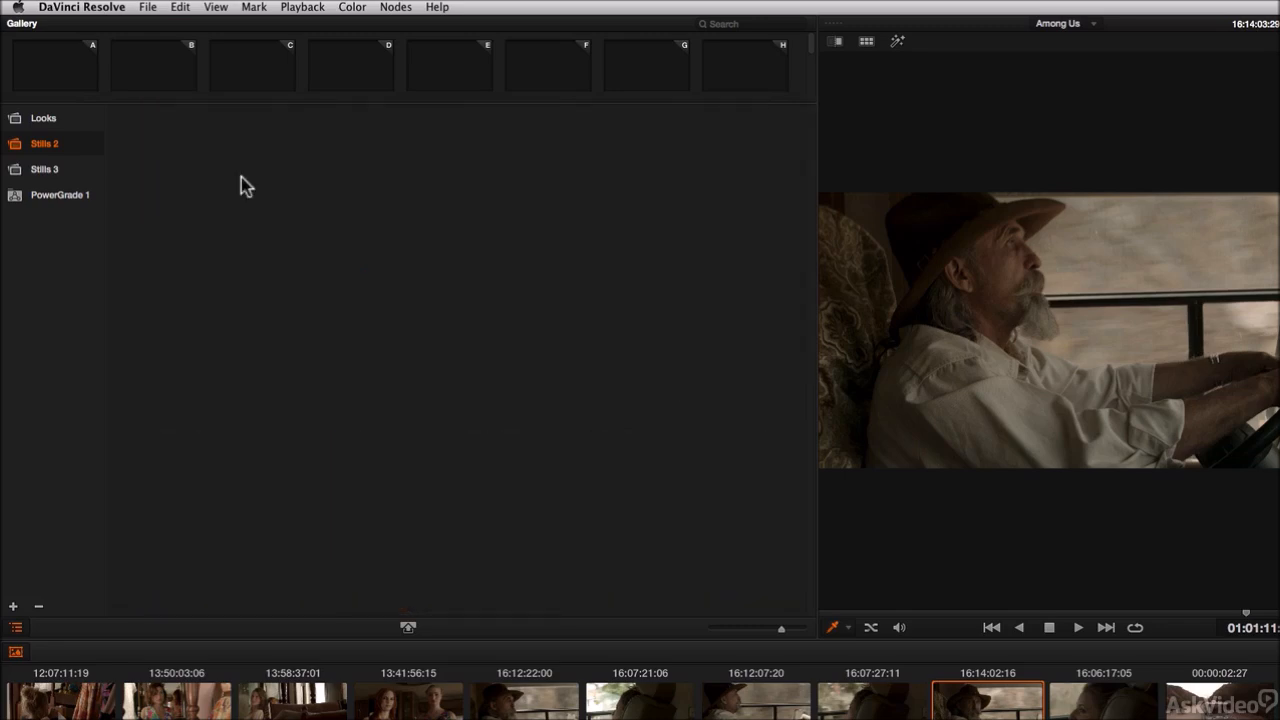
Step: Select the Stills 3 album and delete it, confirming the deletion
{"action": "left_click", "coordinate": [16, 172]}
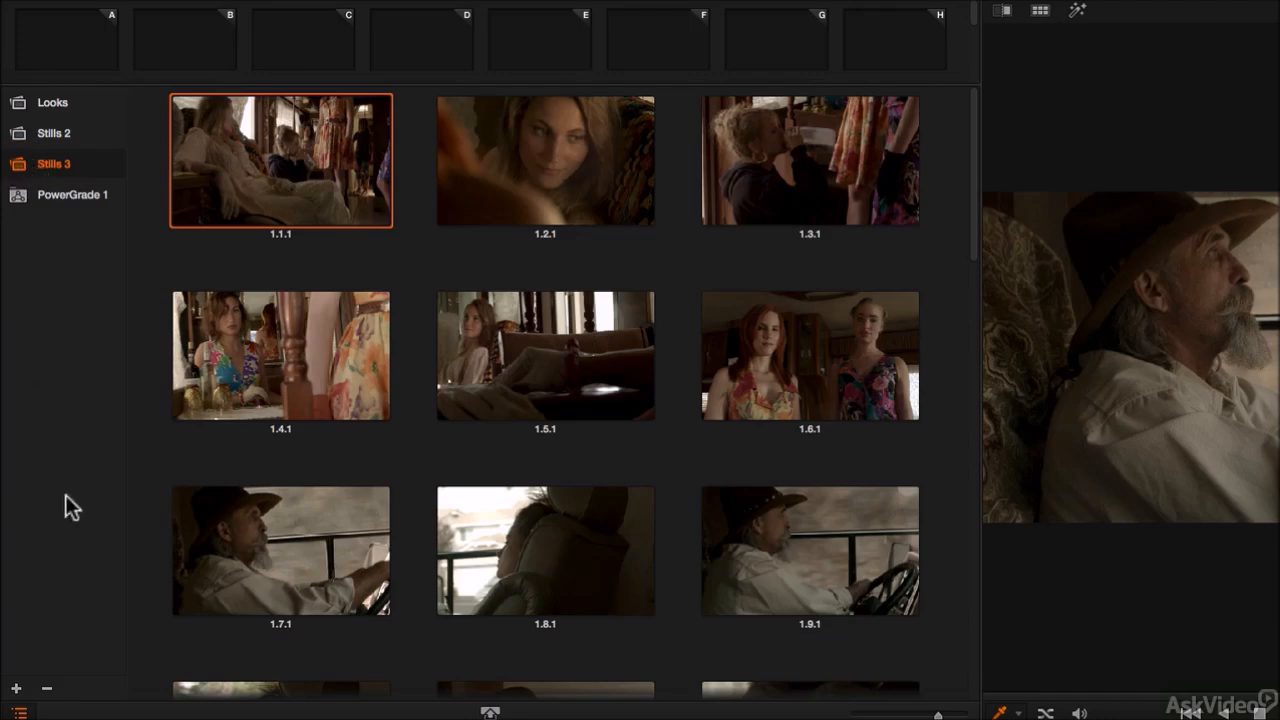
{"action": "left_click", "coordinate": [77, 692]}
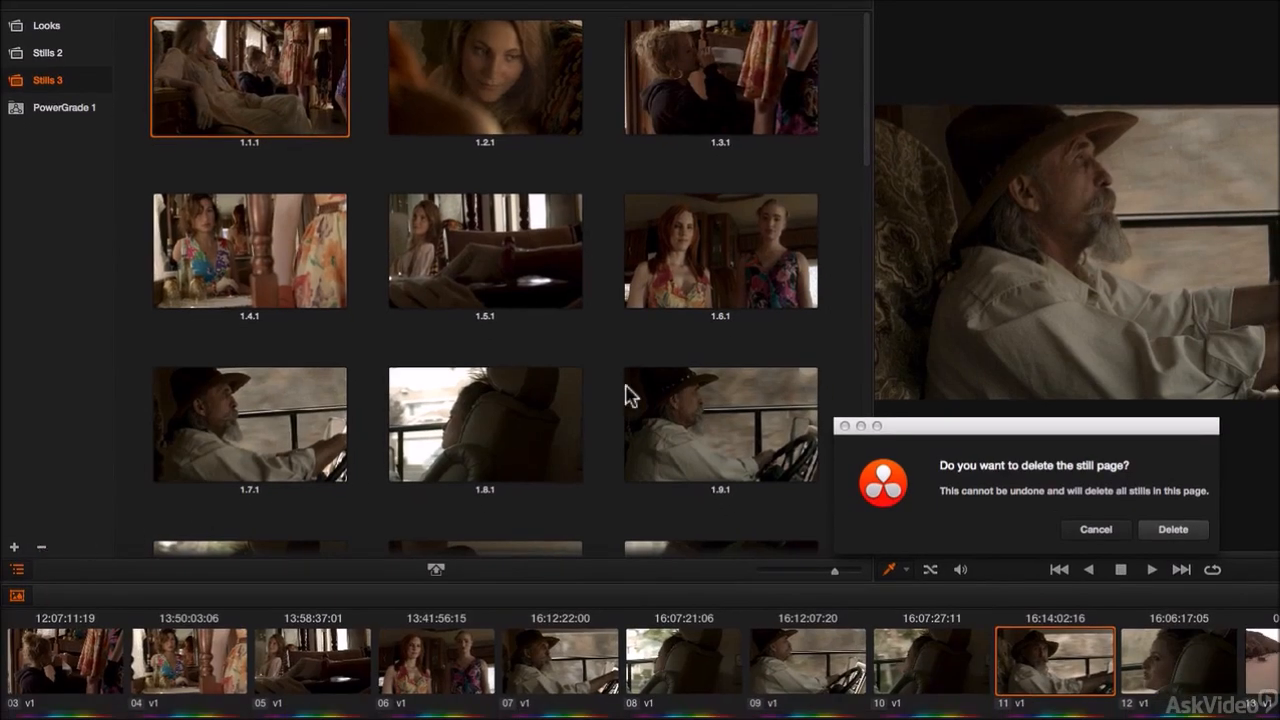
{"action": "left_click_drag", "start_coordinate": [1020, 428], "coordinate": [1042, 354]}
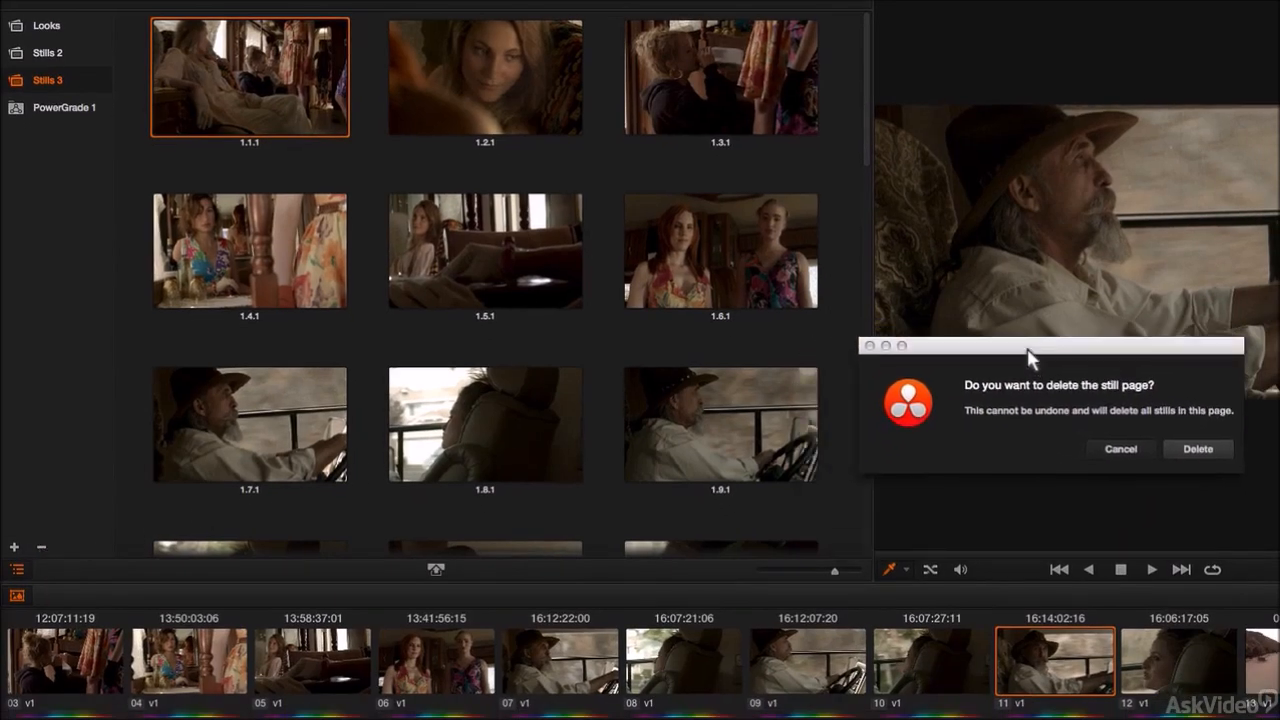
{"action": "left_click", "coordinate": [1198, 450]}
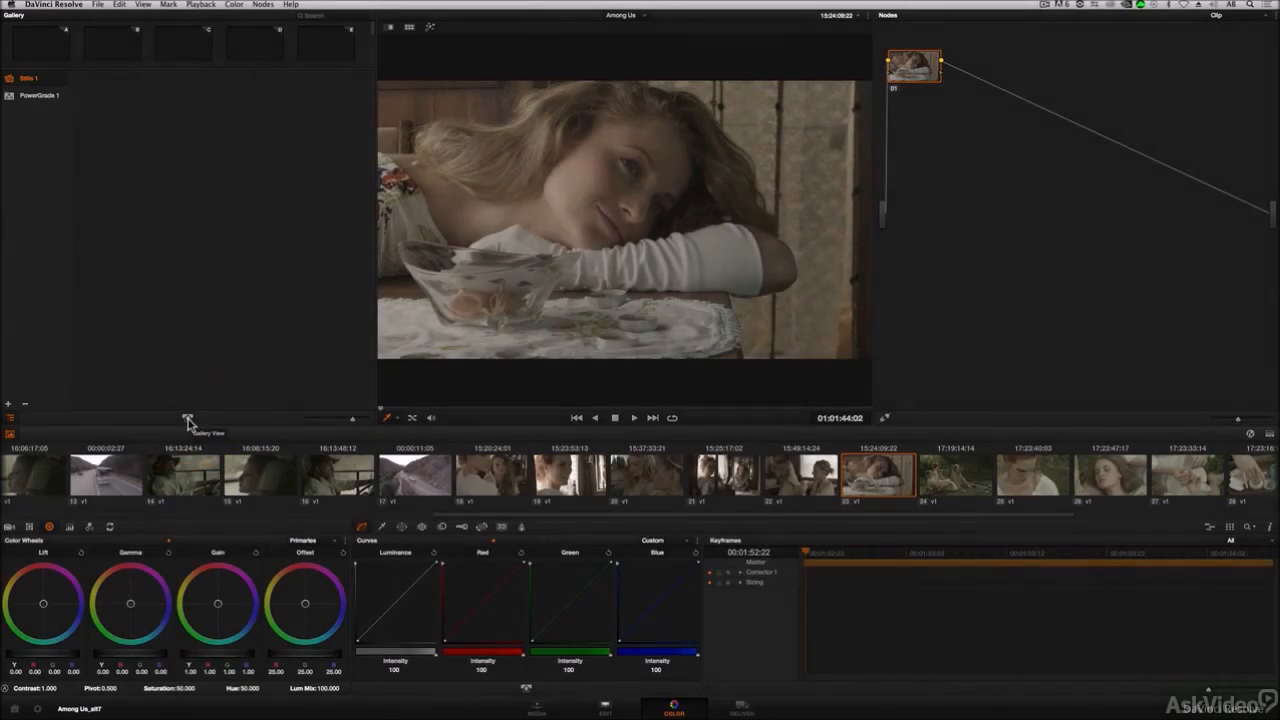
Step: Open the Gallery window and browse the MPVDatabase to the Among Us_Initial Looks album under AB's Among Us Folder
{"action": "left_click", "coordinate": [187, 421]}
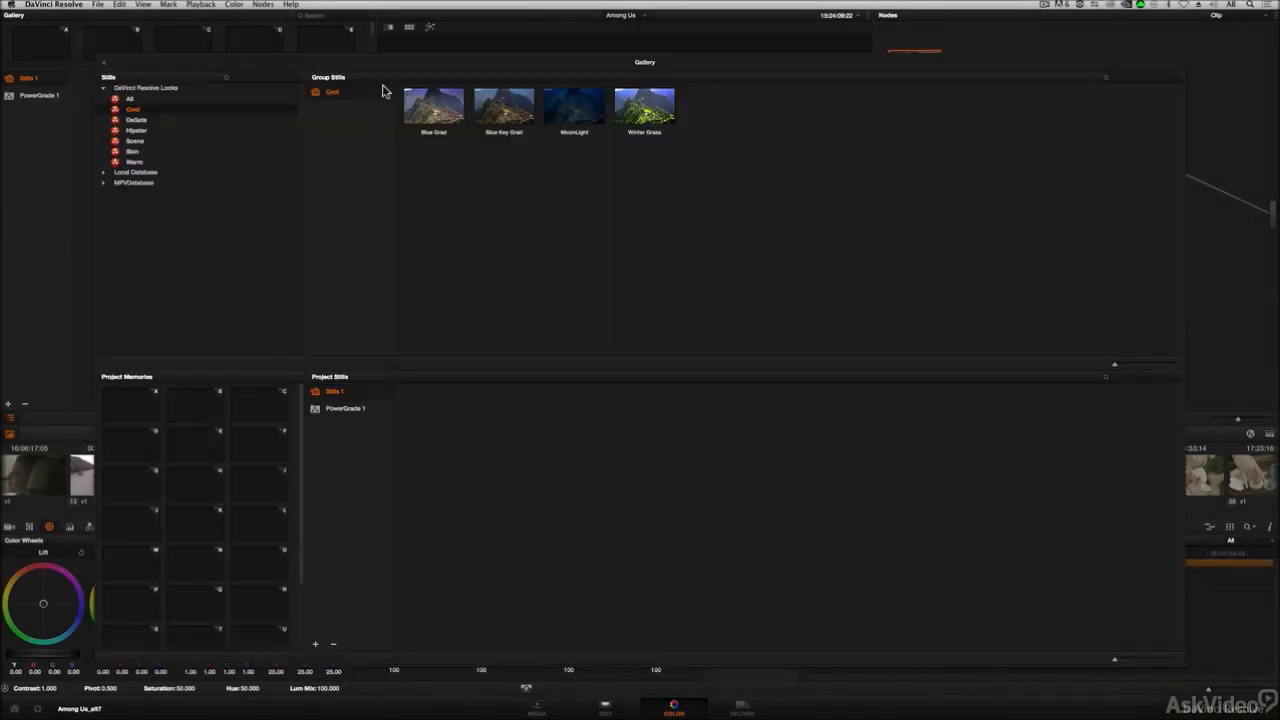
{"action": "left_click_drag", "start_coordinate": [390, 57], "coordinate": [397, 52]}
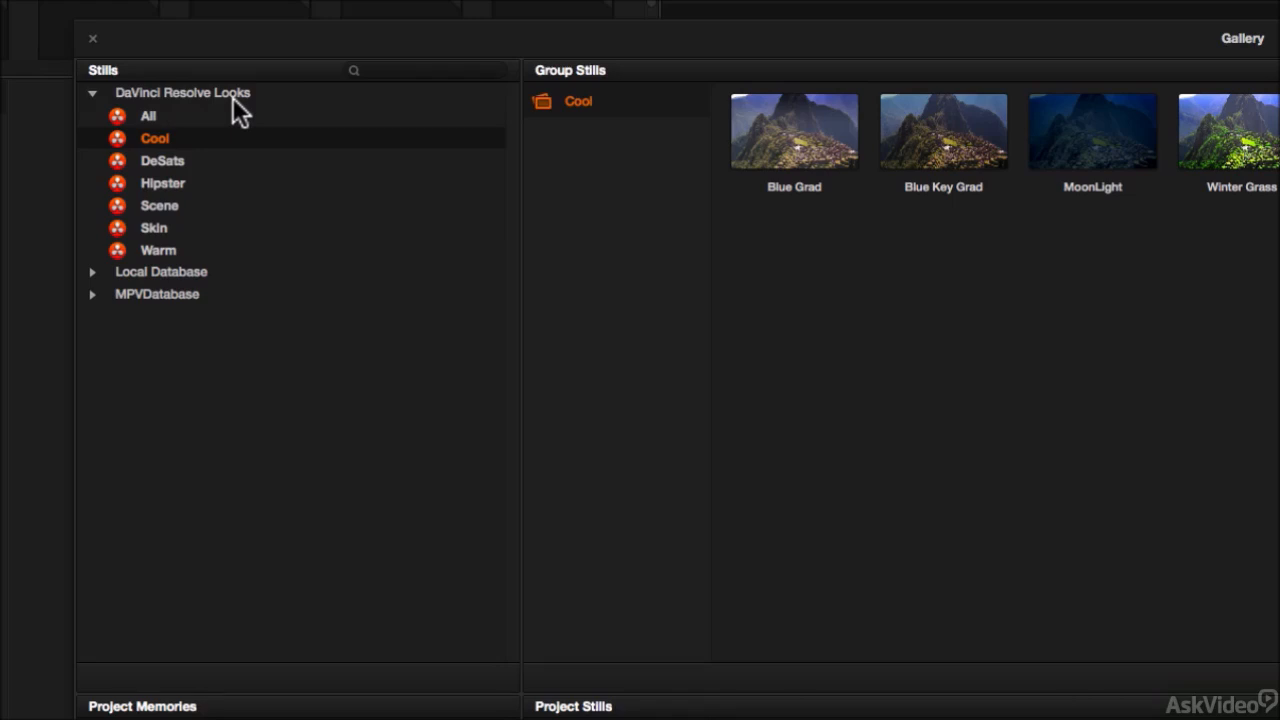
{"action": "left_click", "coordinate": [93, 295]}
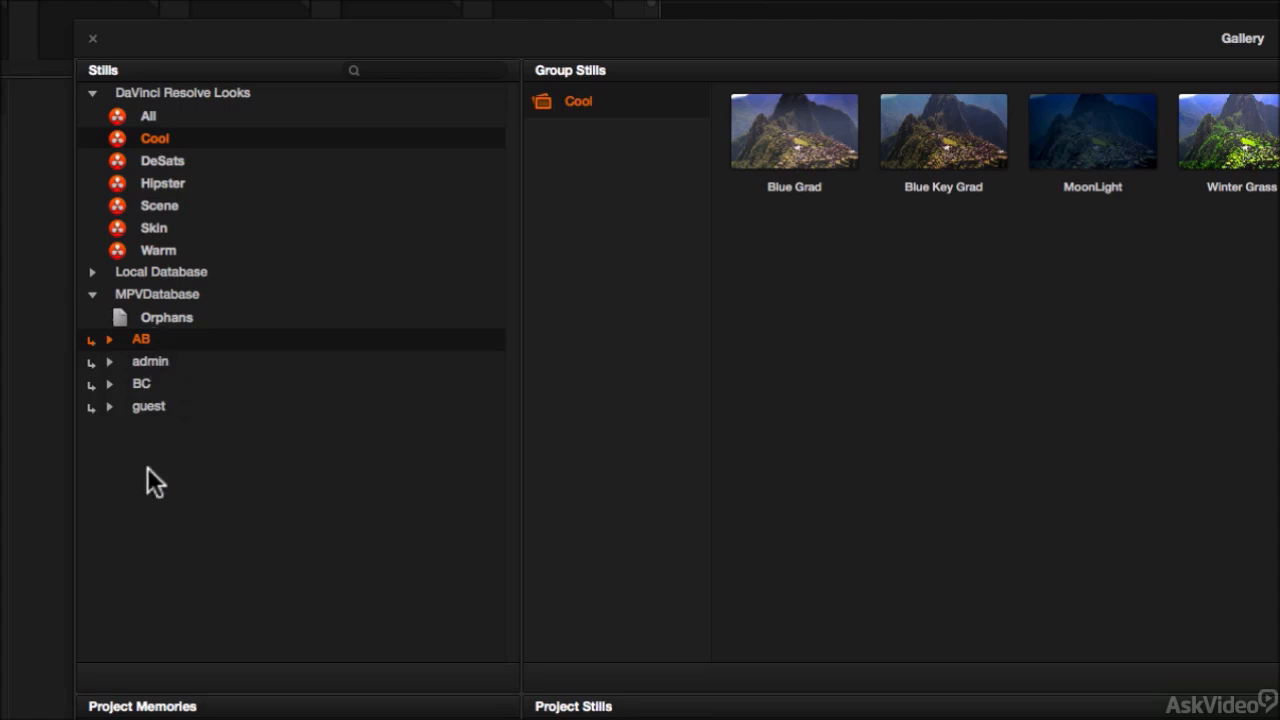
{"action": "left_click", "coordinate": [110, 339]}
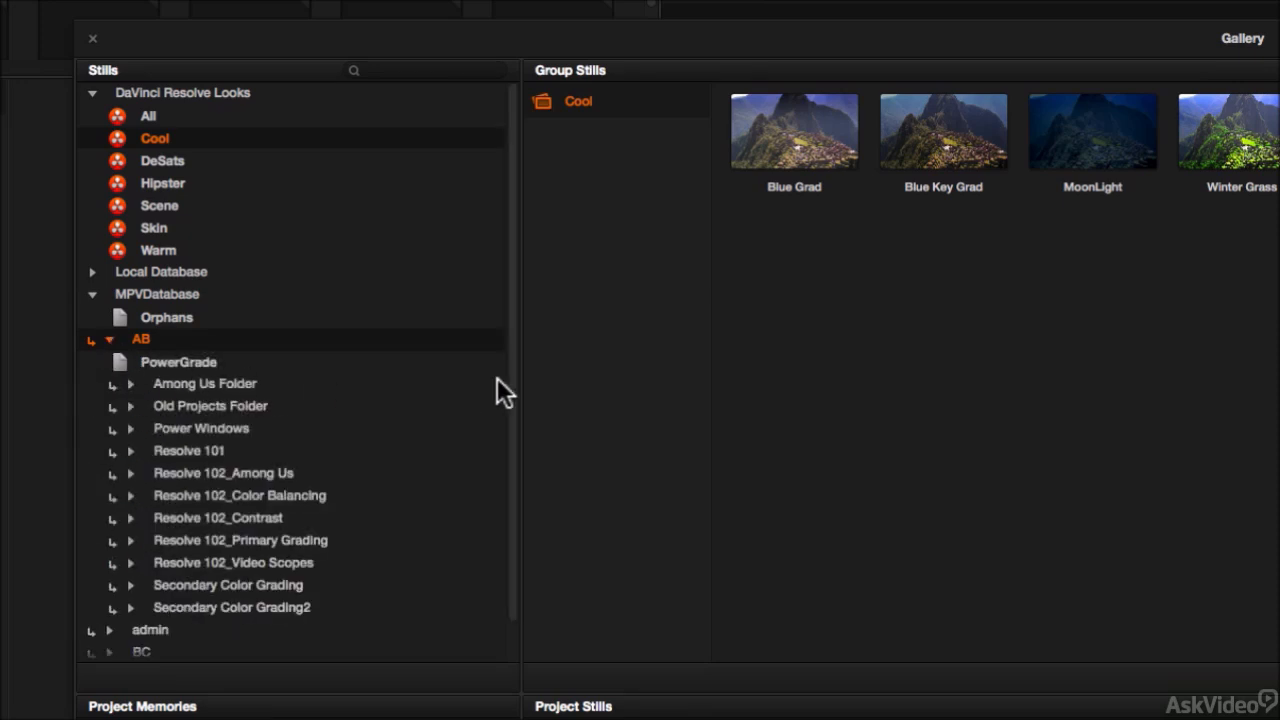
{"action": "left_click_drag", "start_coordinate": [512, 372], "coordinate": [509, 430]}
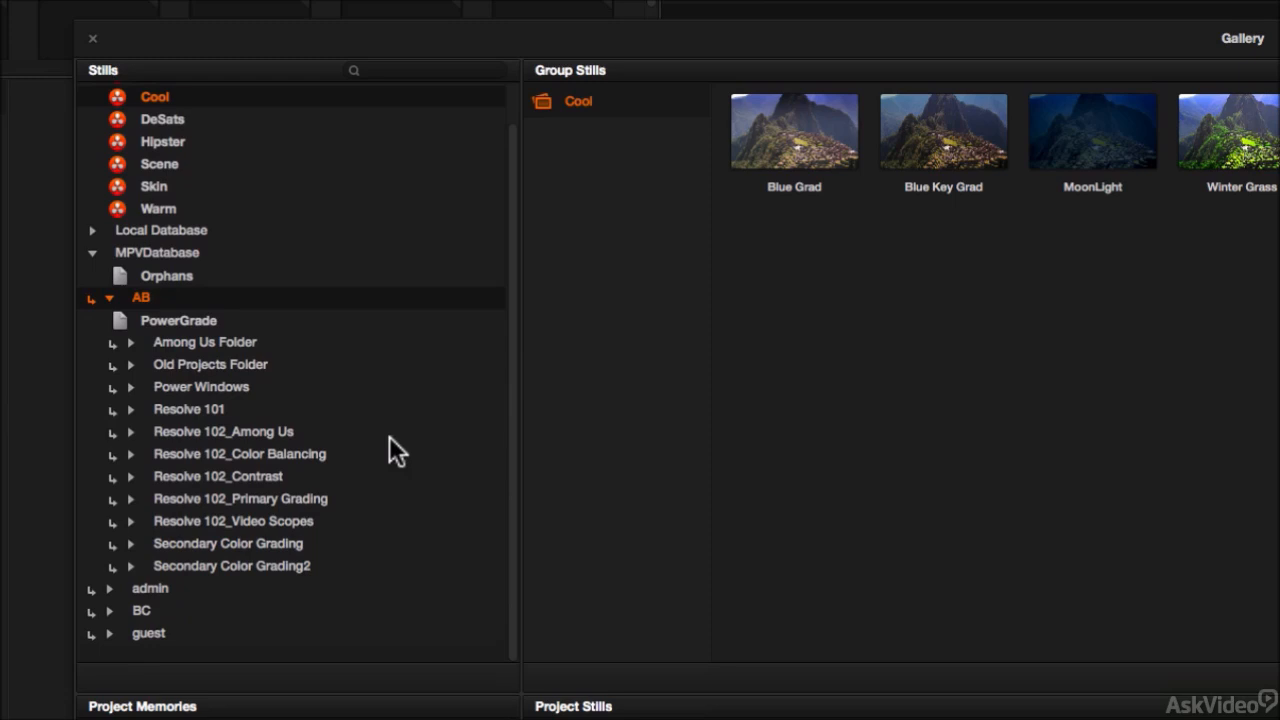
{"action": "left_click", "coordinate": [131, 342]}
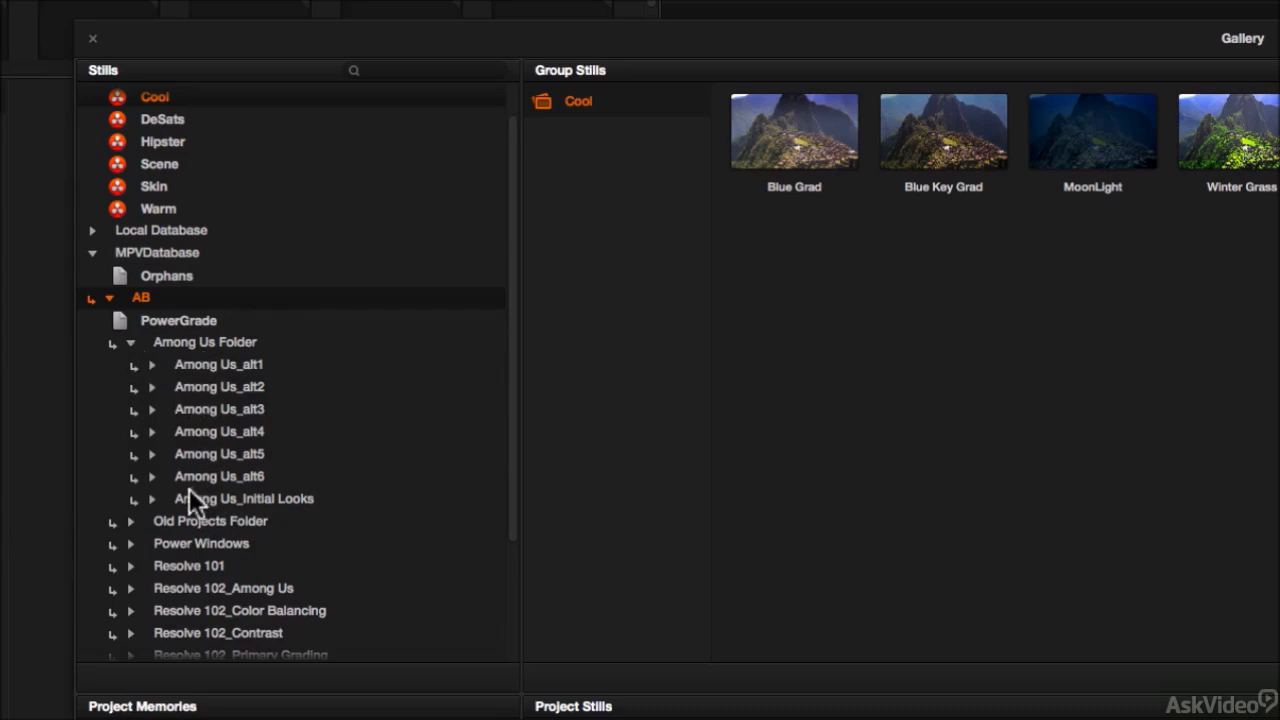
{"action": "left_click", "coordinate": [293, 498]}
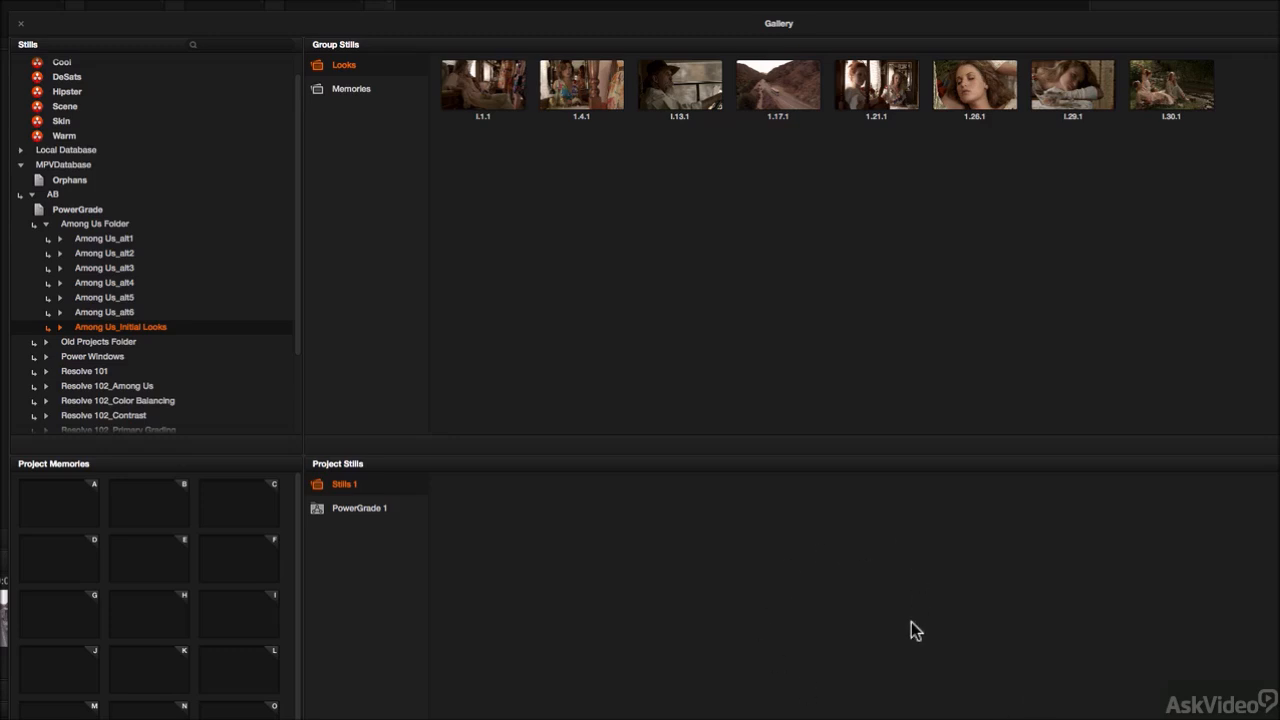
Step: Select stills l.1.1 through l.30.1 and copy them into the project's Stills 1 album, then close the Gallery window
{"action": "left_click", "coordinate": [491, 94]}
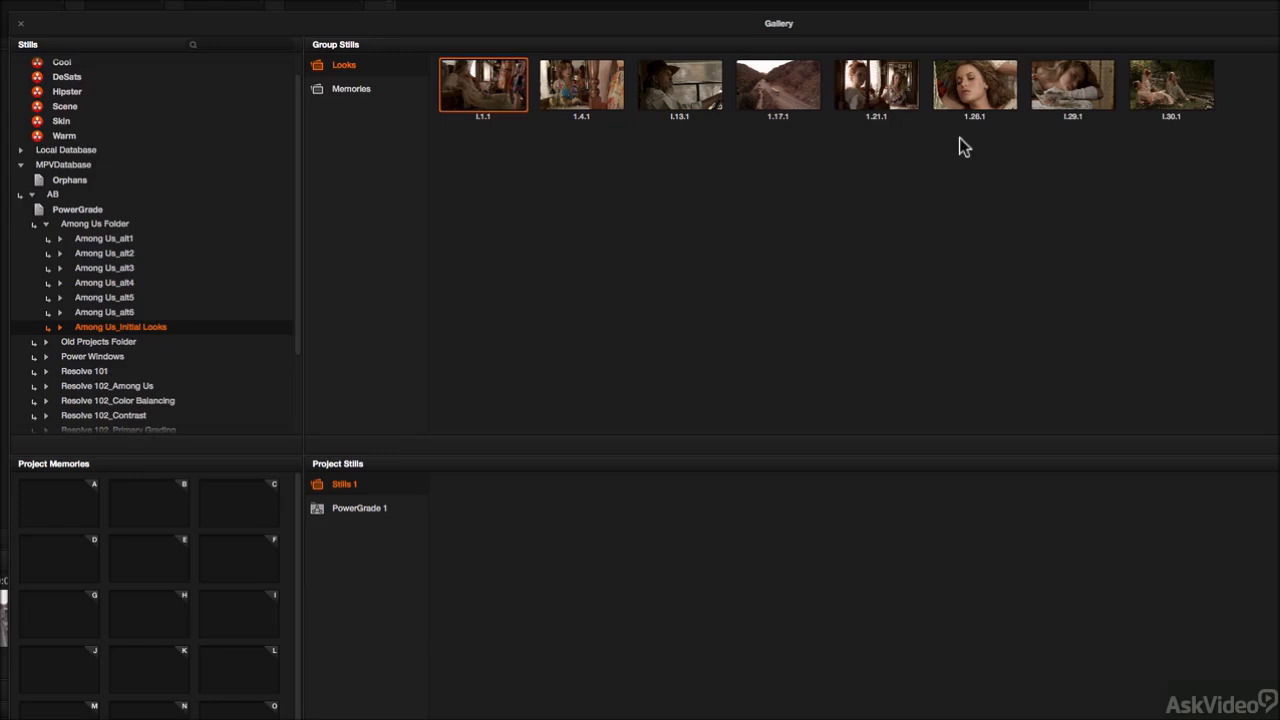
{"action": "left_click", "coordinate": [1150, 98], "text": "shift"}
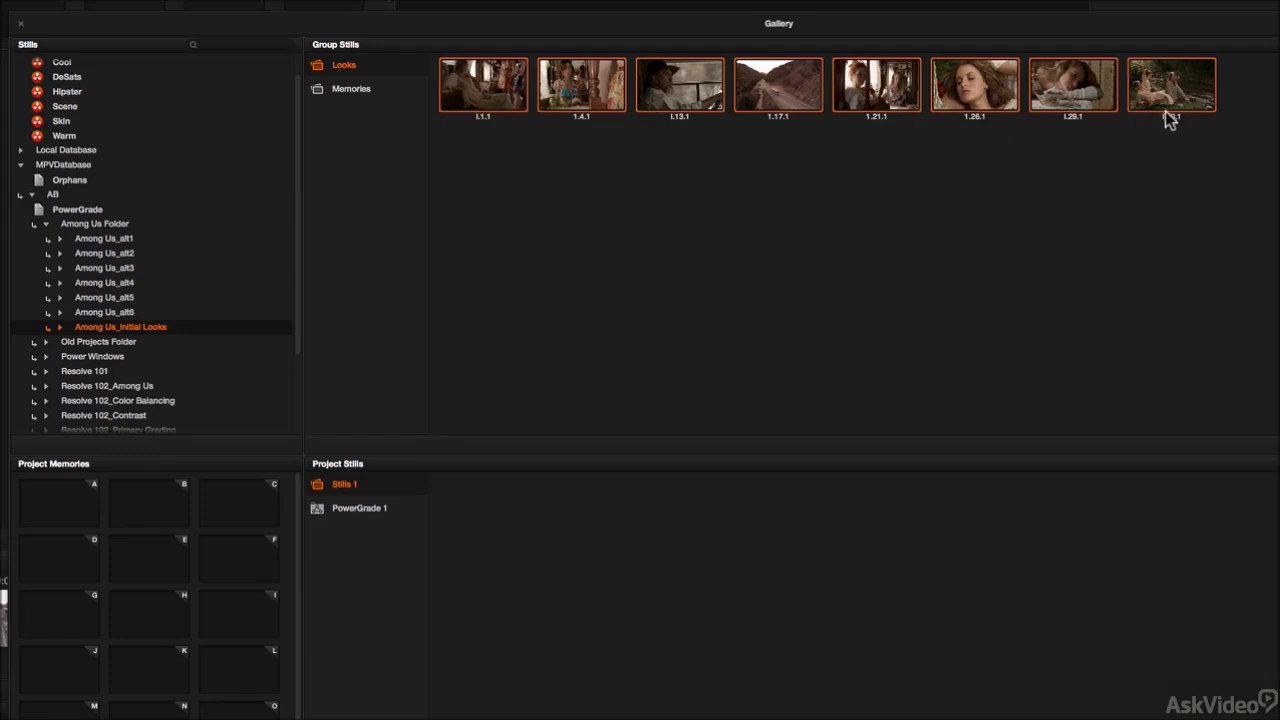
{"action": "left_click_drag", "start_coordinate": [502, 94], "coordinate": [578, 446]}
{"action": "left_click_drag", "start_coordinate": [732, 624], "coordinate": [720, 631]}
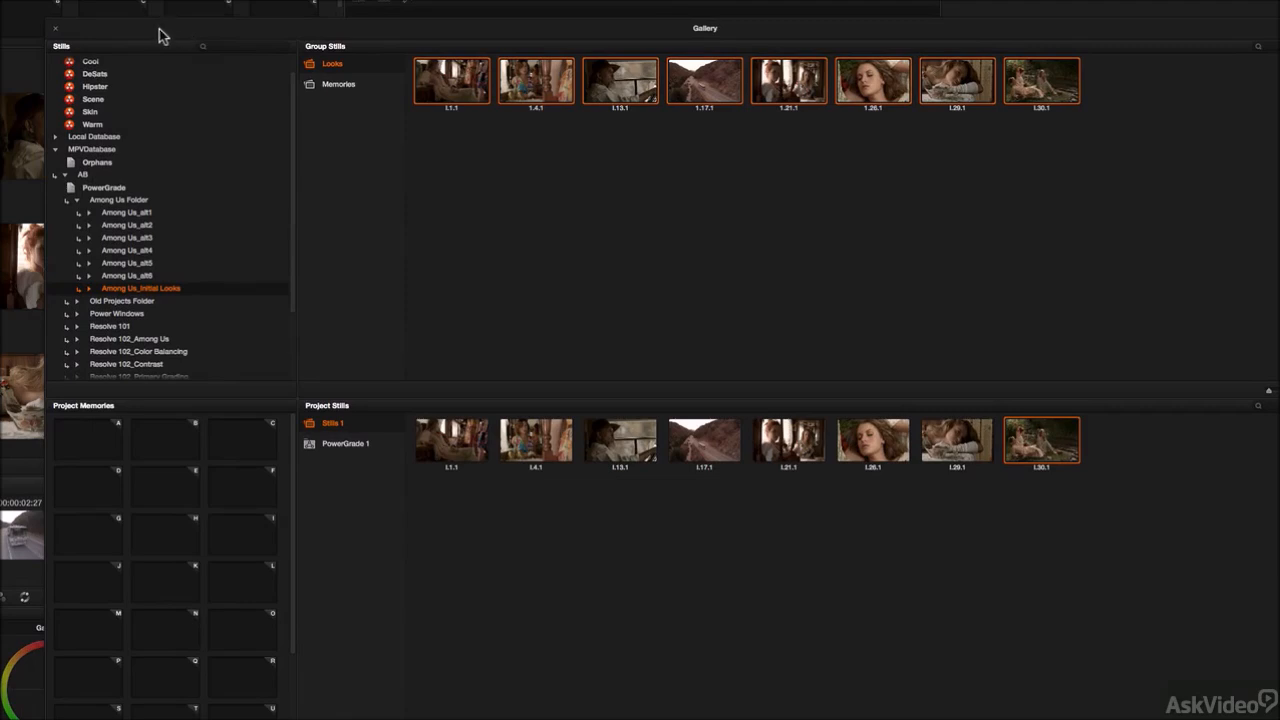
{"action": "left_click", "coordinate": [57, 31]}
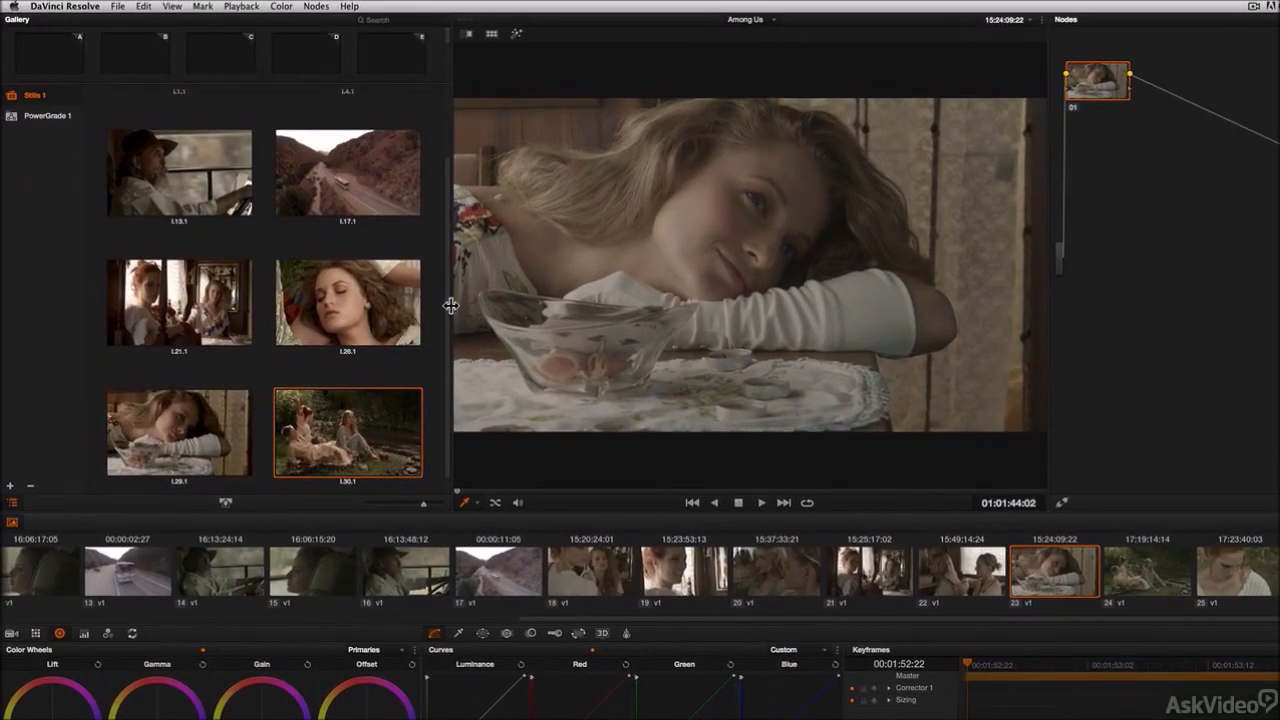
Step: Add new still albums to the gallery
{"action": "left_click_drag", "start_coordinate": [452, 305], "coordinate": [565, 311]}
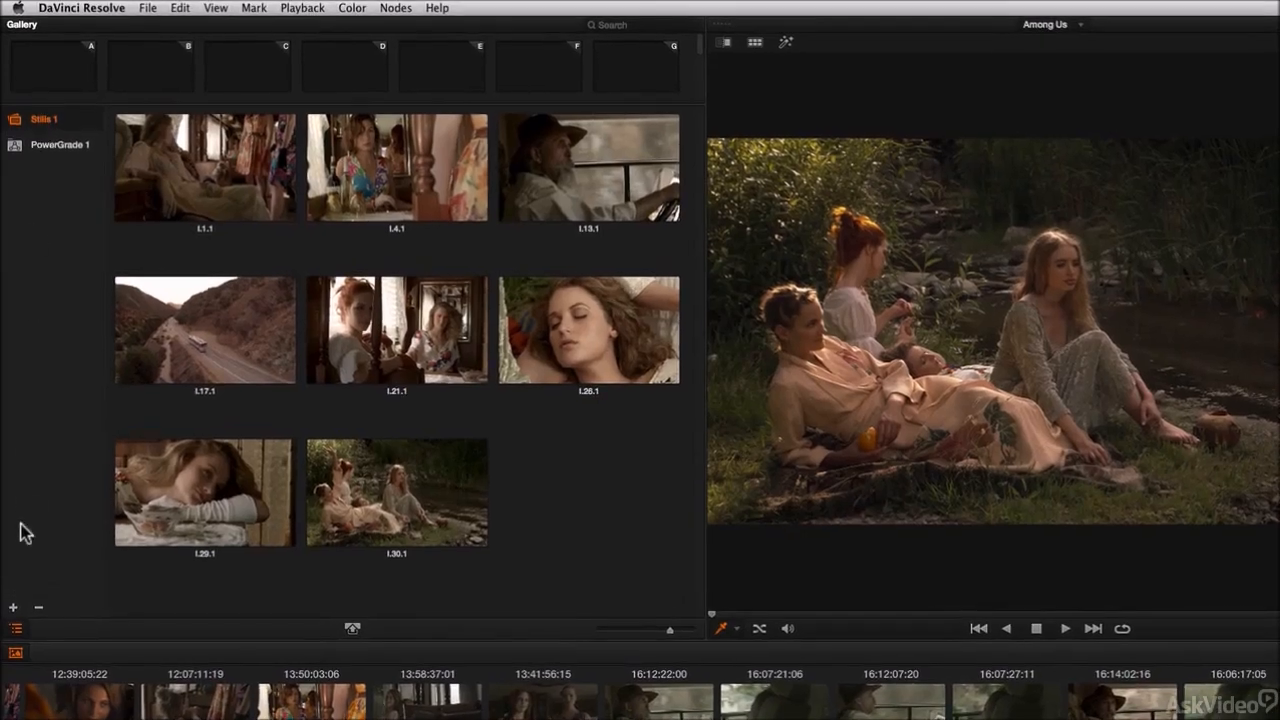
{"action": "left_click", "coordinate": [13, 607]}
{"action": "left_click", "coordinate": [13, 607]}
{"action": "left_click", "coordinate": [13, 607]}
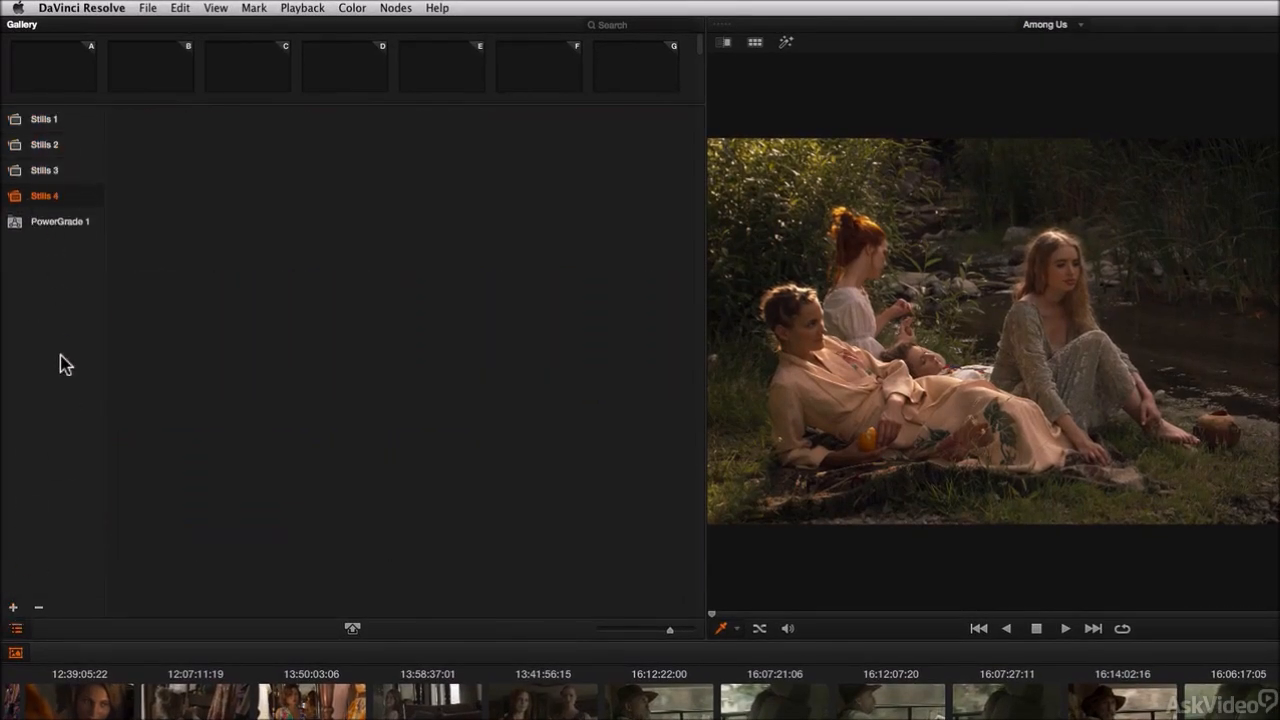
Step: Review the contents of the Stills 1, Stills 2 and PowerGrade 1 albums
{"action": "left_click", "coordinate": [45, 118]}
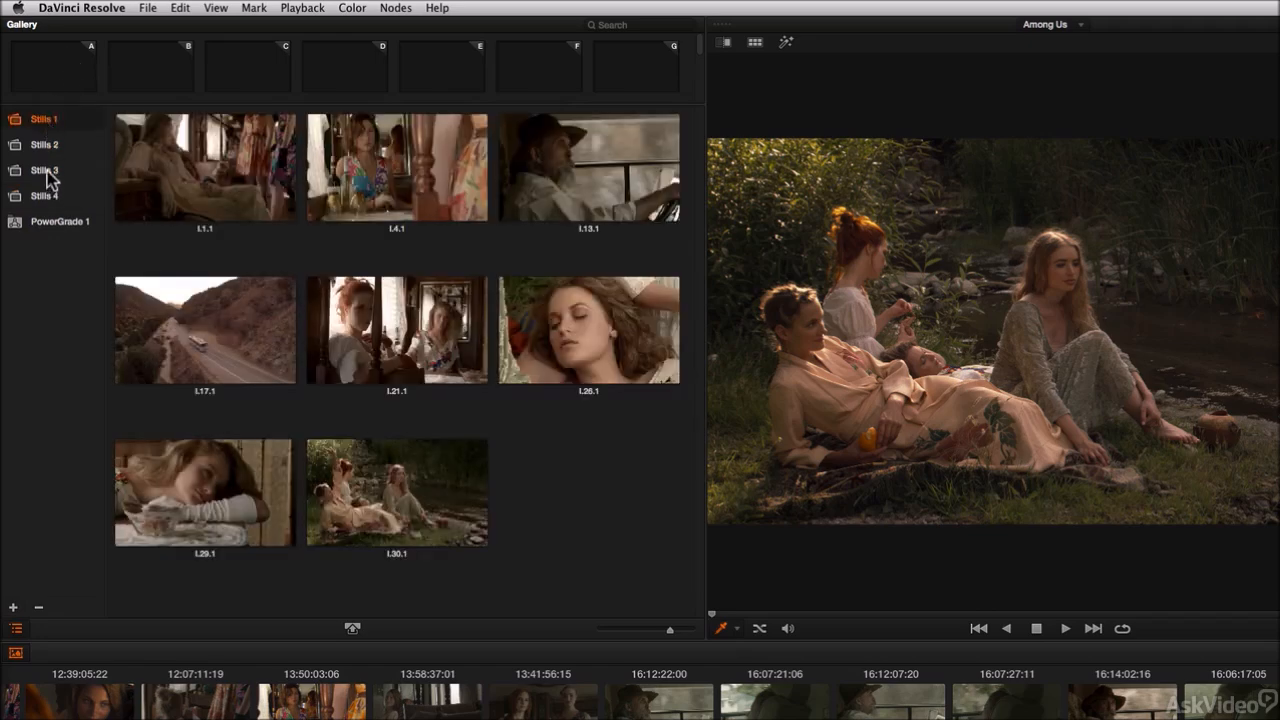
{"action": "left_click", "coordinate": [44, 145]}
{"action": "left_click", "coordinate": [46, 120]}
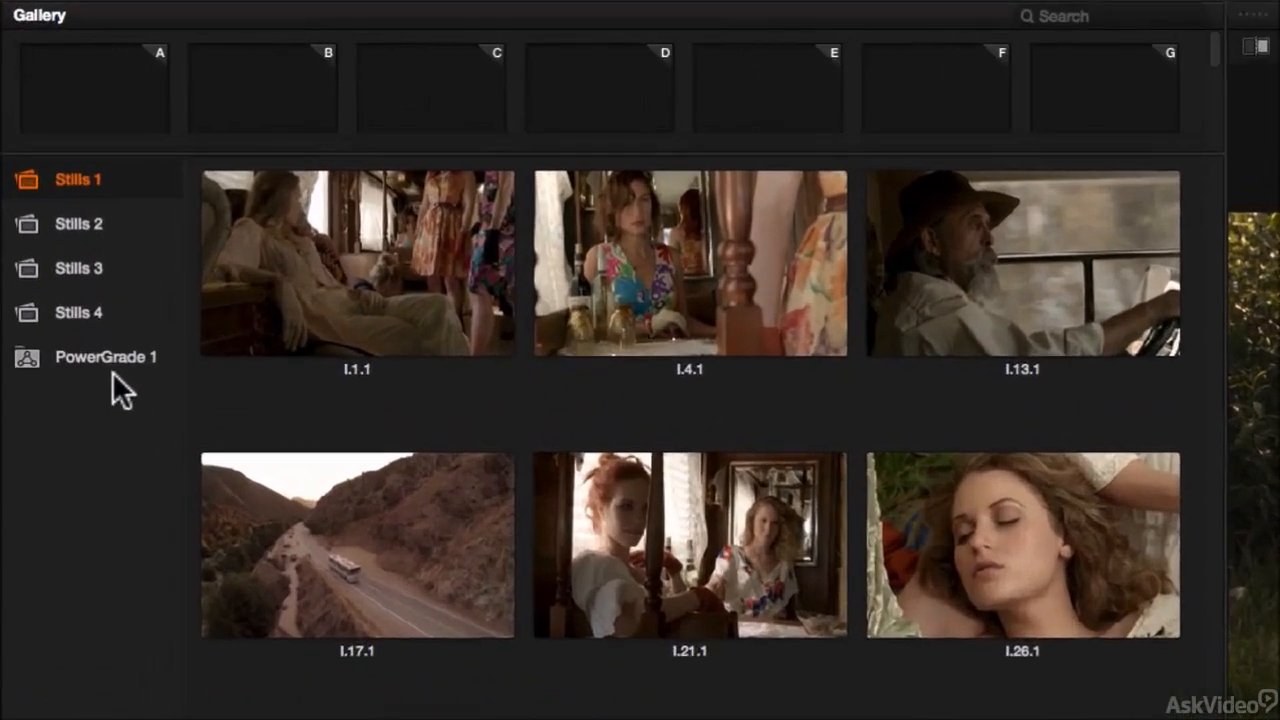
{"action": "left_click", "coordinate": [58, 220]}
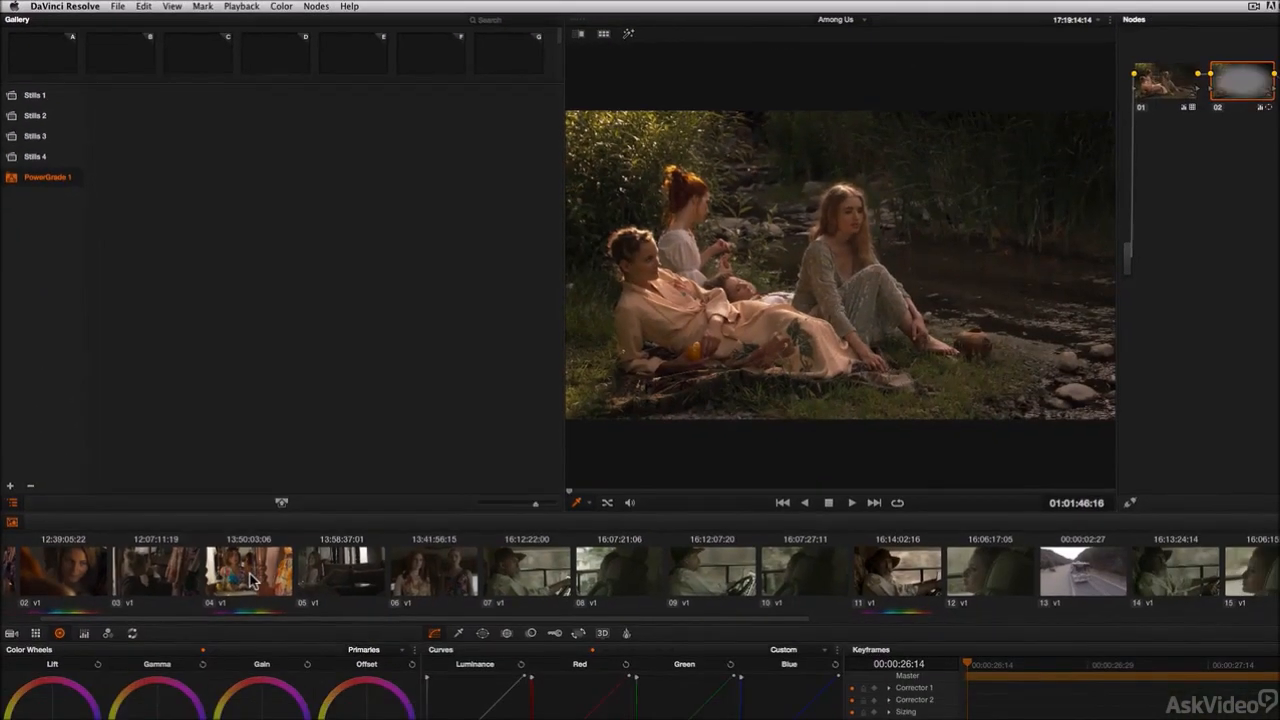
Step: Select clip 04 and grab its still into both the Stills 2 album and the PowerGrade 1 album
{"action": "left_click", "coordinate": [250, 580]}
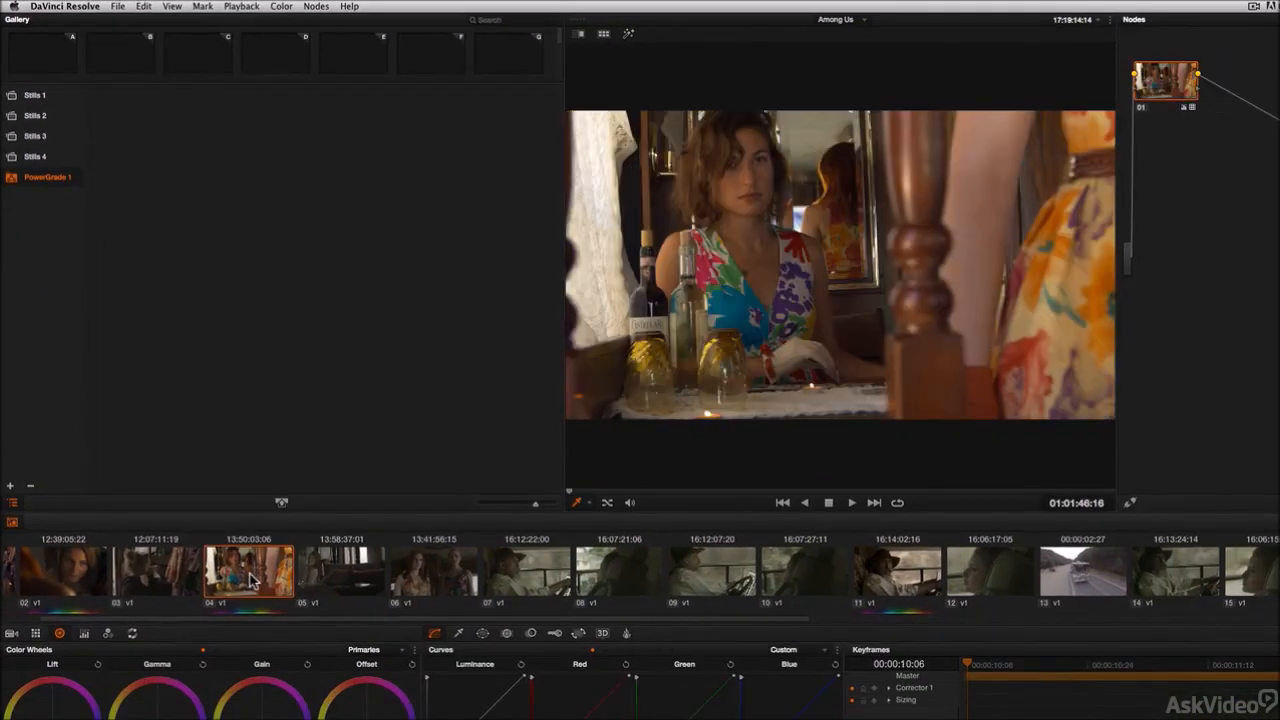
{"action": "left_click", "coordinate": [36, 116]}
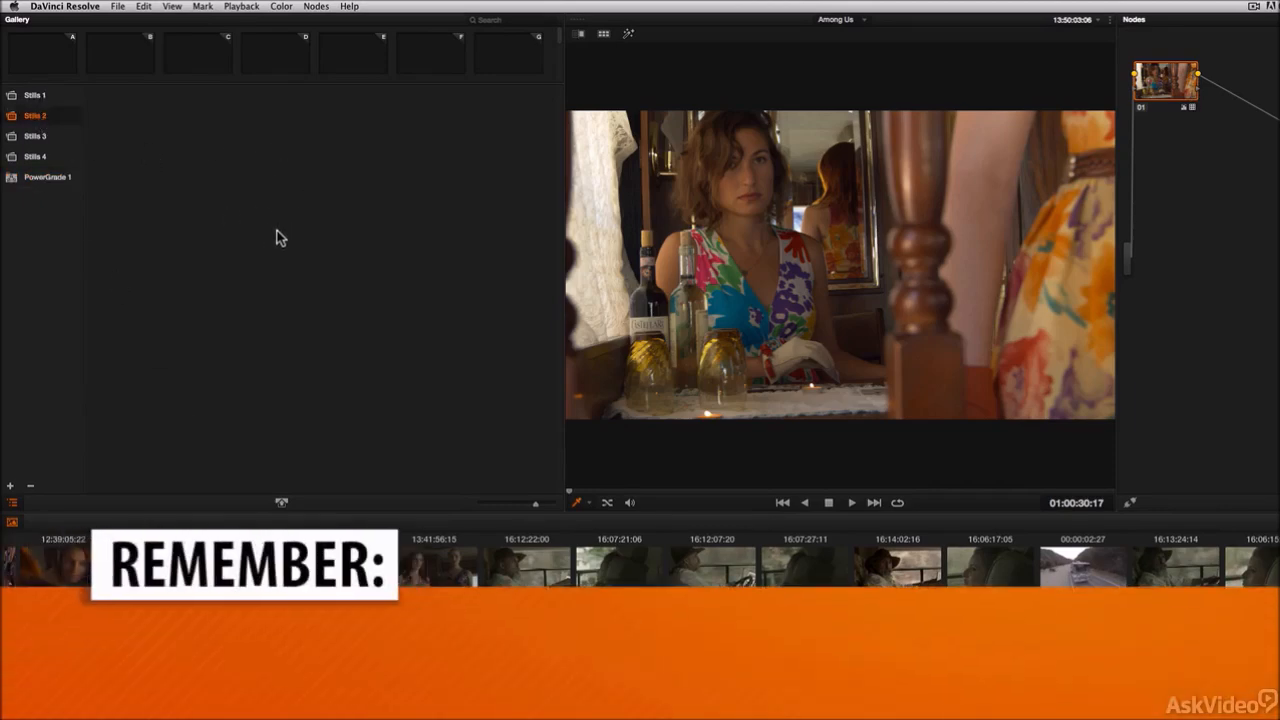
{"action": "key", "text": "super+alt+g"}
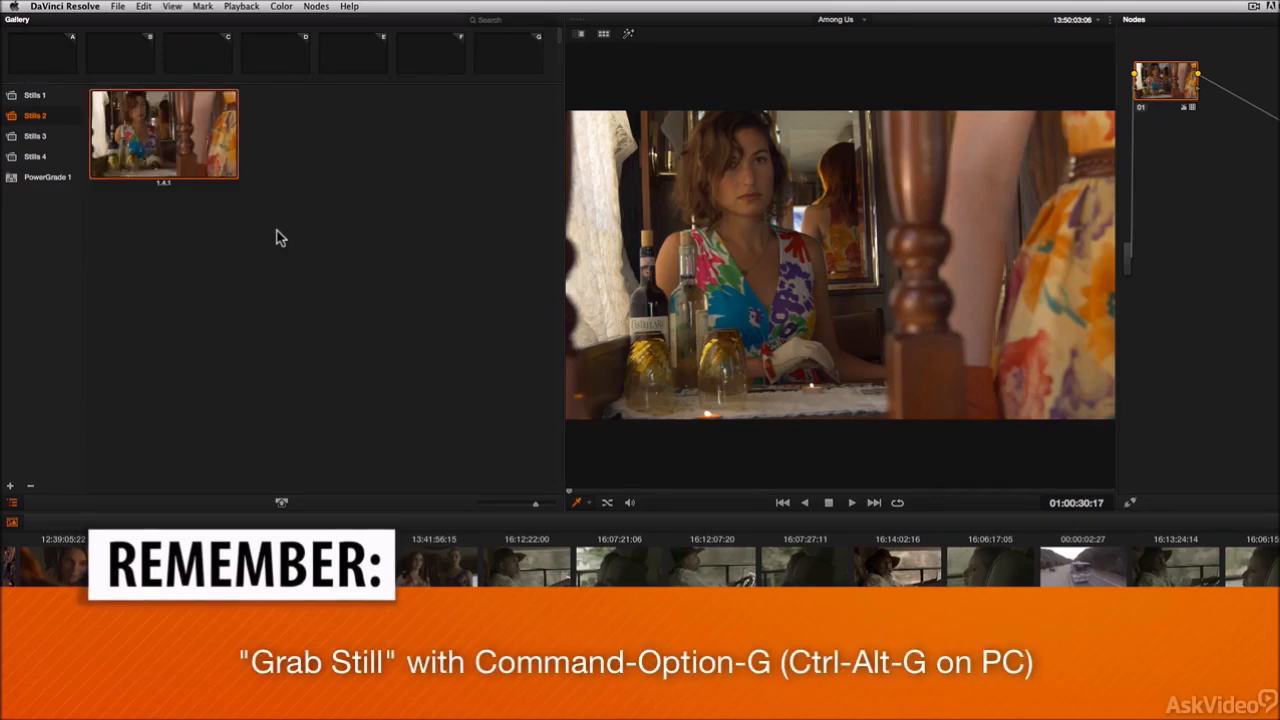
{"action": "left_click", "coordinate": [48, 180]}
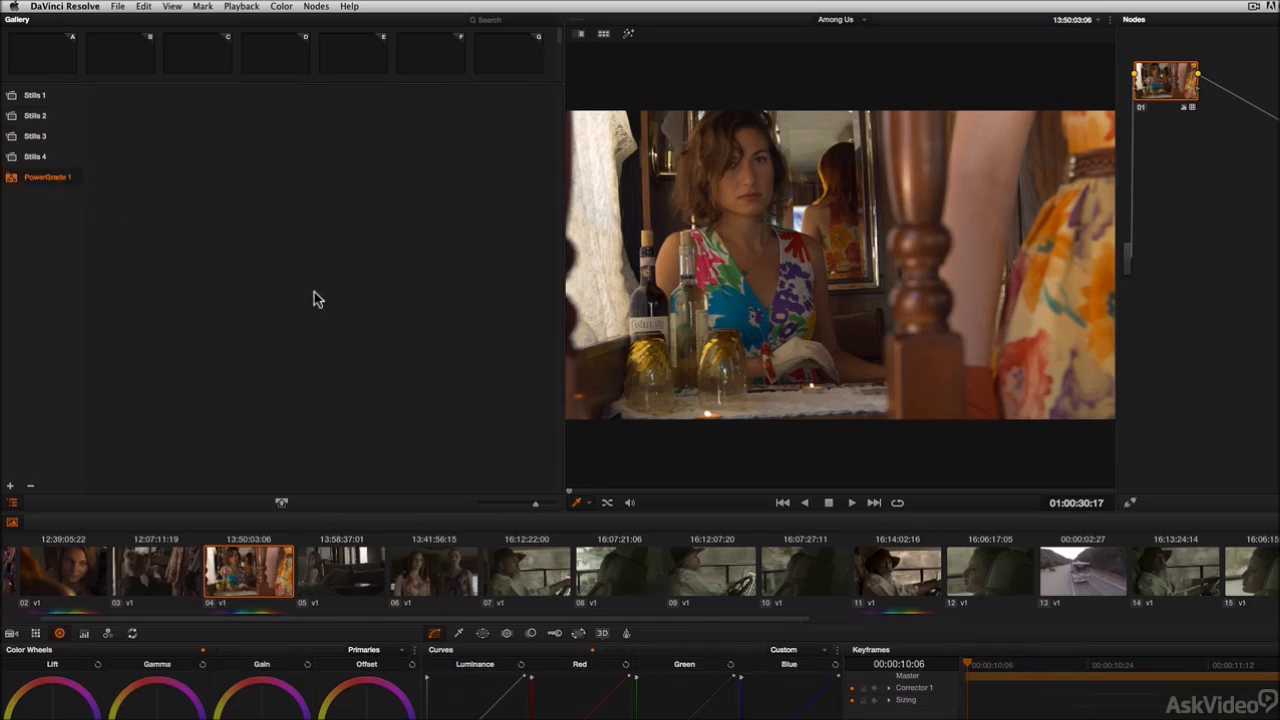
{"action": "key", "text": "super+alt+g"}
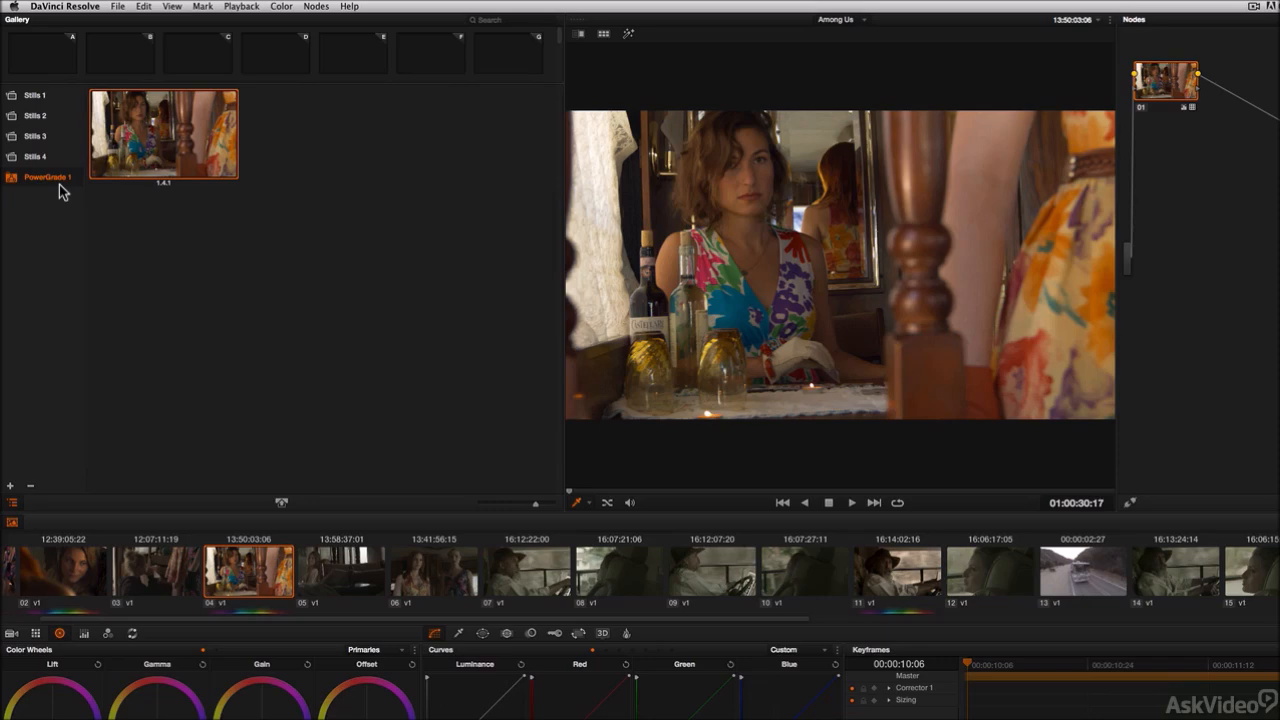
Step: Add a new PowerGrade album and rename it Fav Looks
{"action": "right_click", "coordinate": [232, 298]}
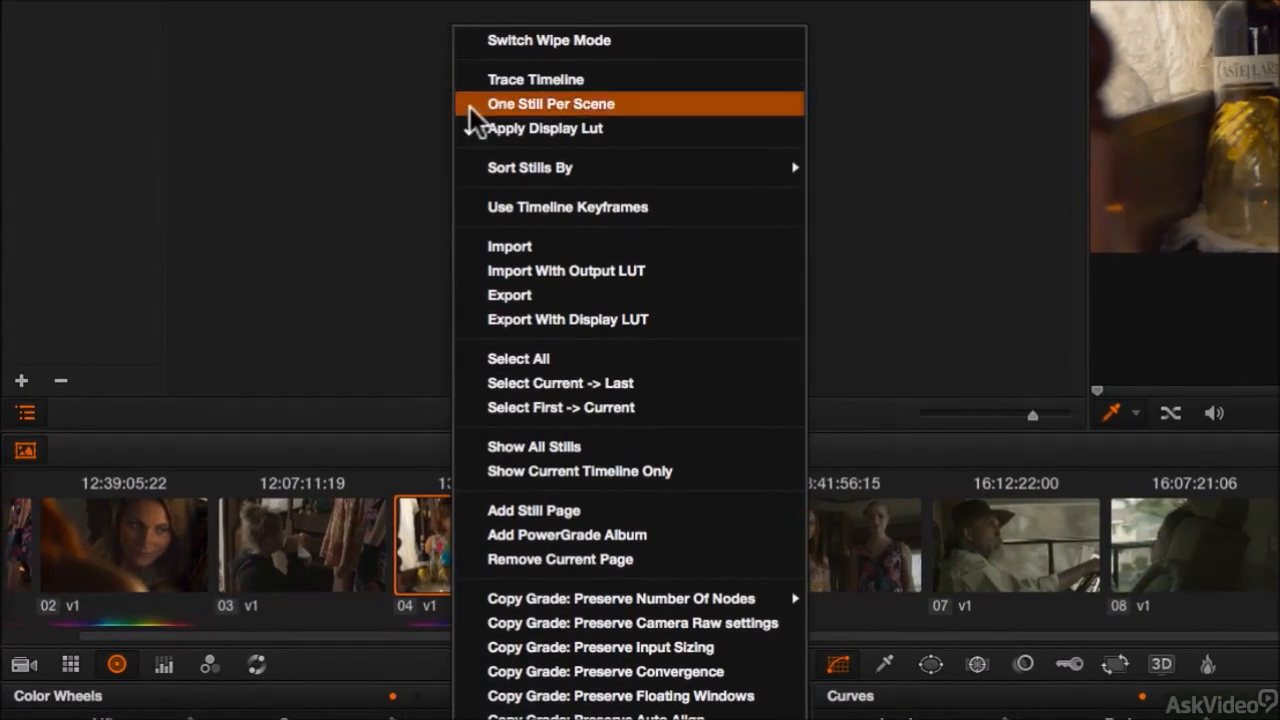
{"action": "left_click", "coordinate": [672, 536]}
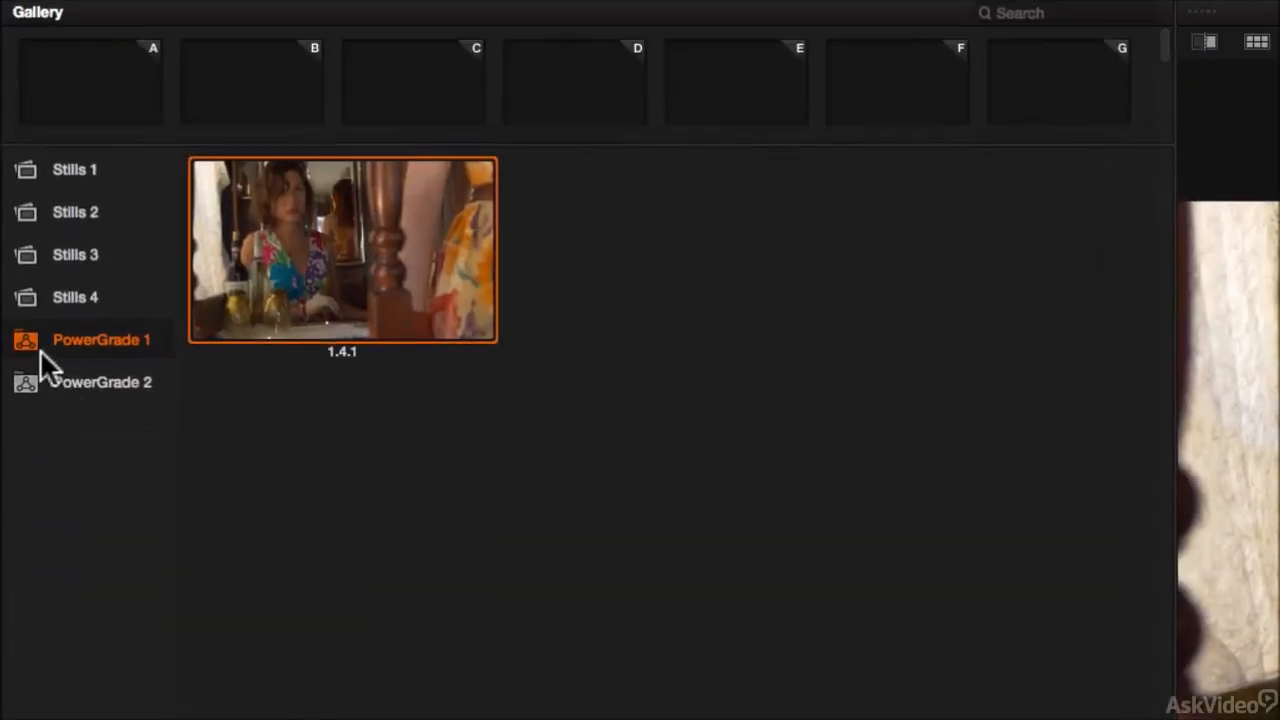
{"action": "double_click", "coordinate": [87, 381]}
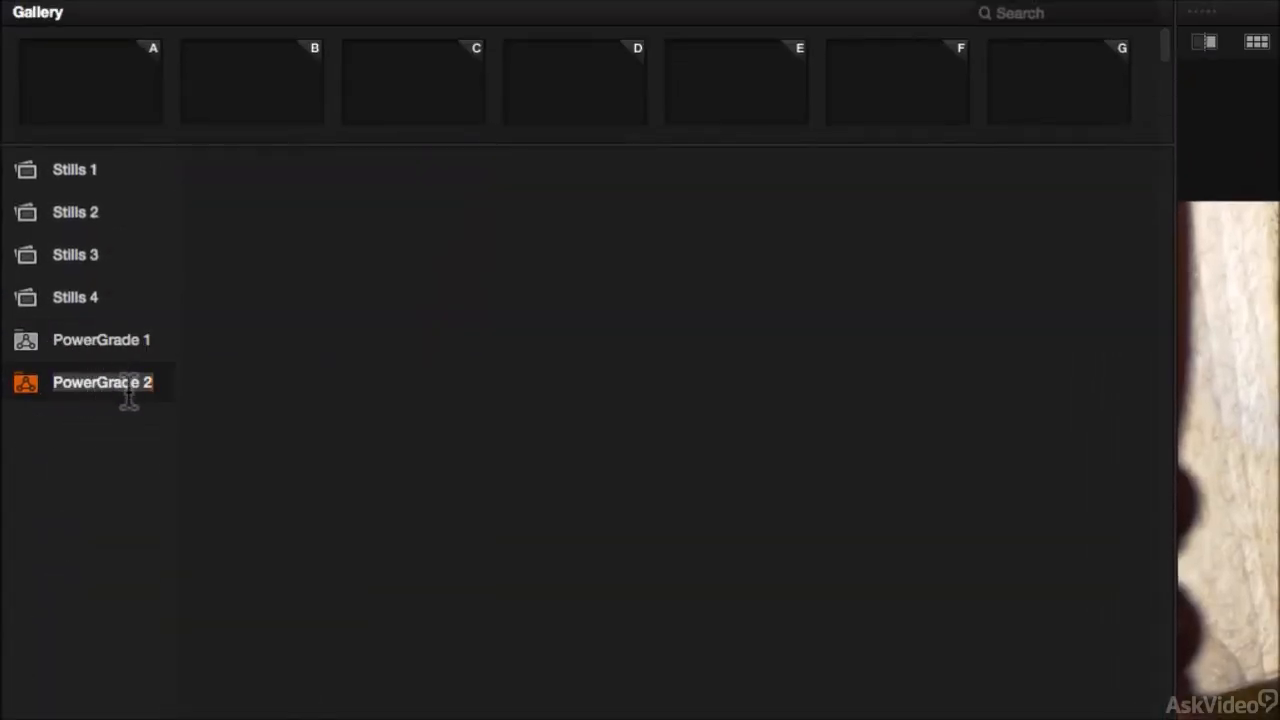
{"action": "type", "text": "Fav"}
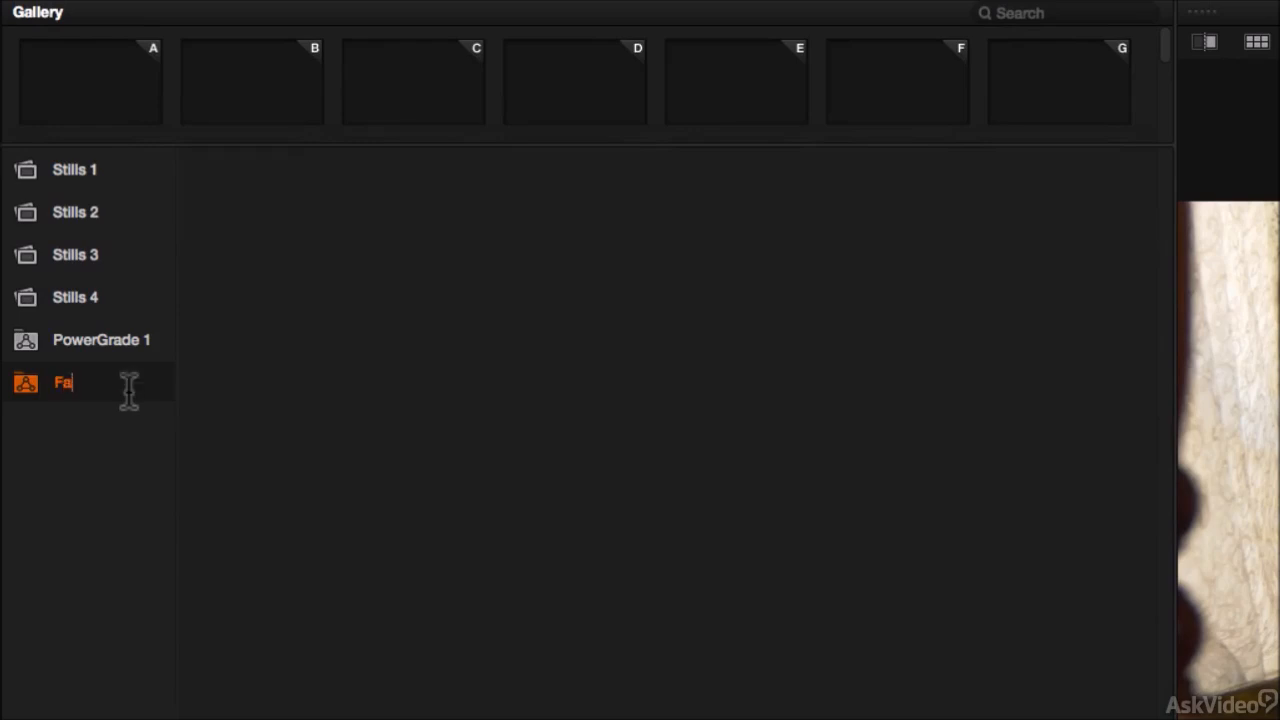
{"action": "type", "text": " Looks"}
Step: Check the contents of the Among Us Looks, Stills 1 and Fav Looks albums
{"action": "left_click", "coordinate": [118, 340]}
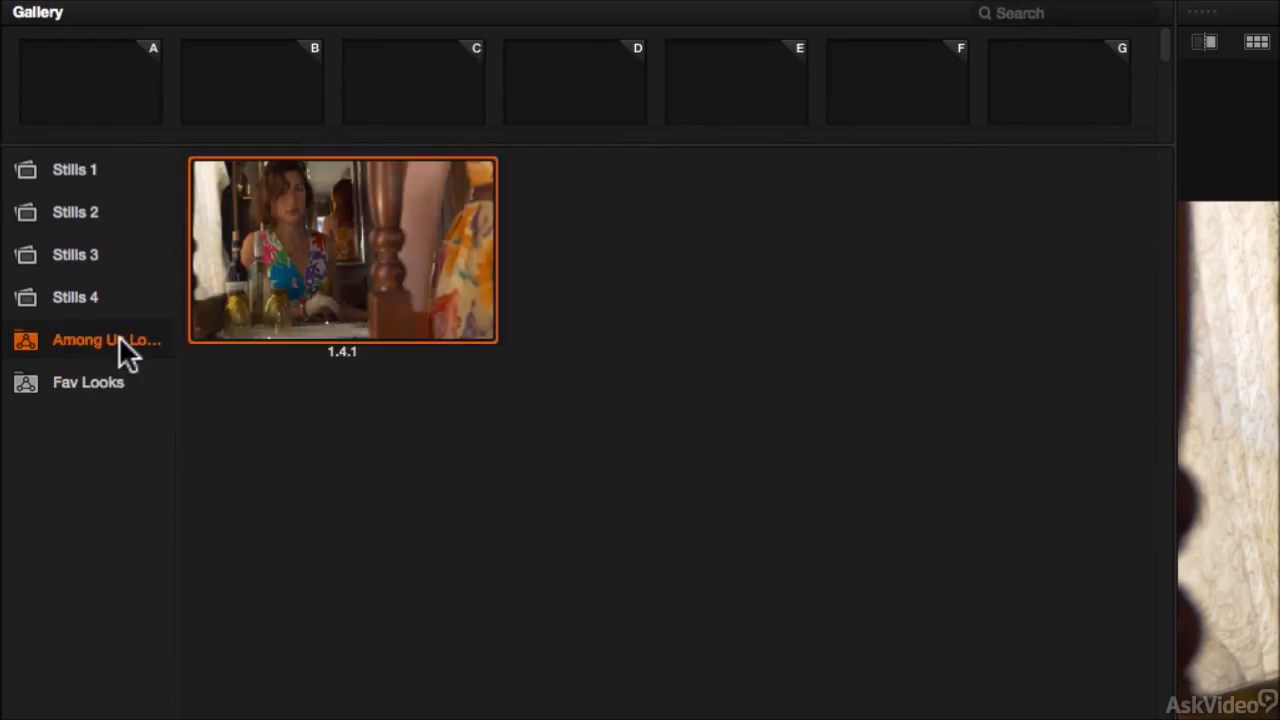
{"action": "left_click", "coordinate": [75, 170]}
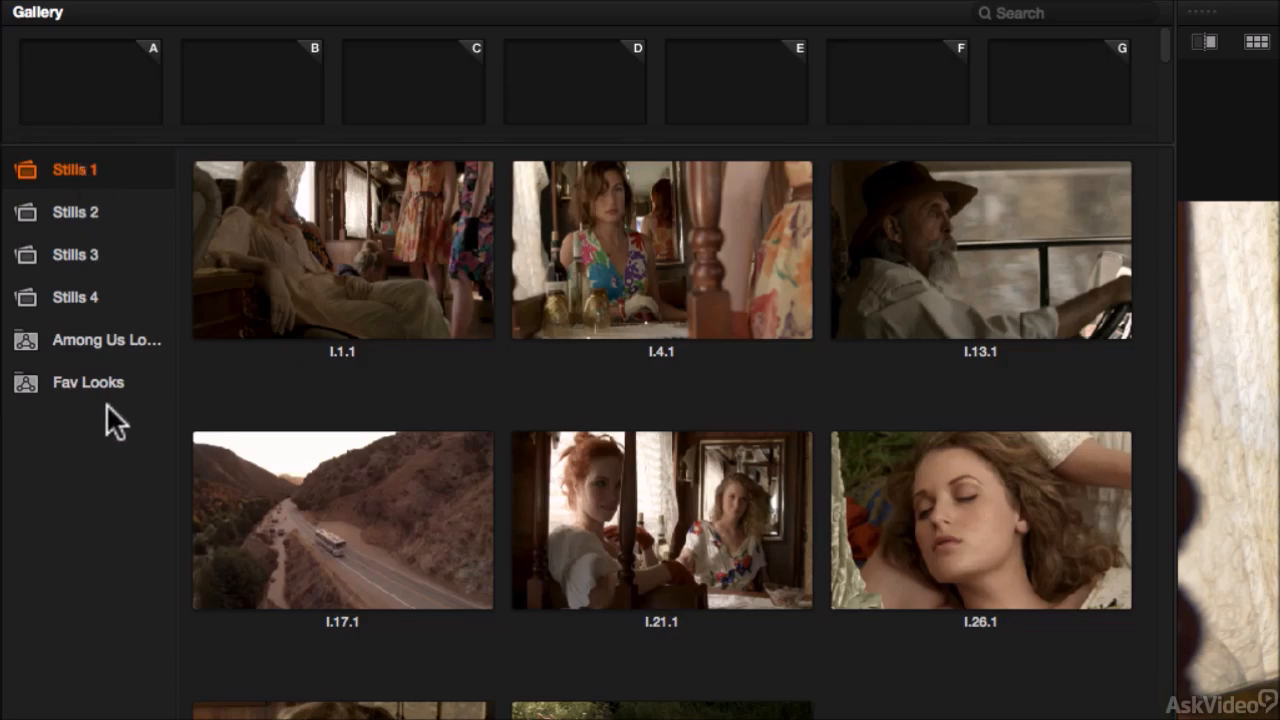
{"action": "left_click", "coordinate": [92, 382]}
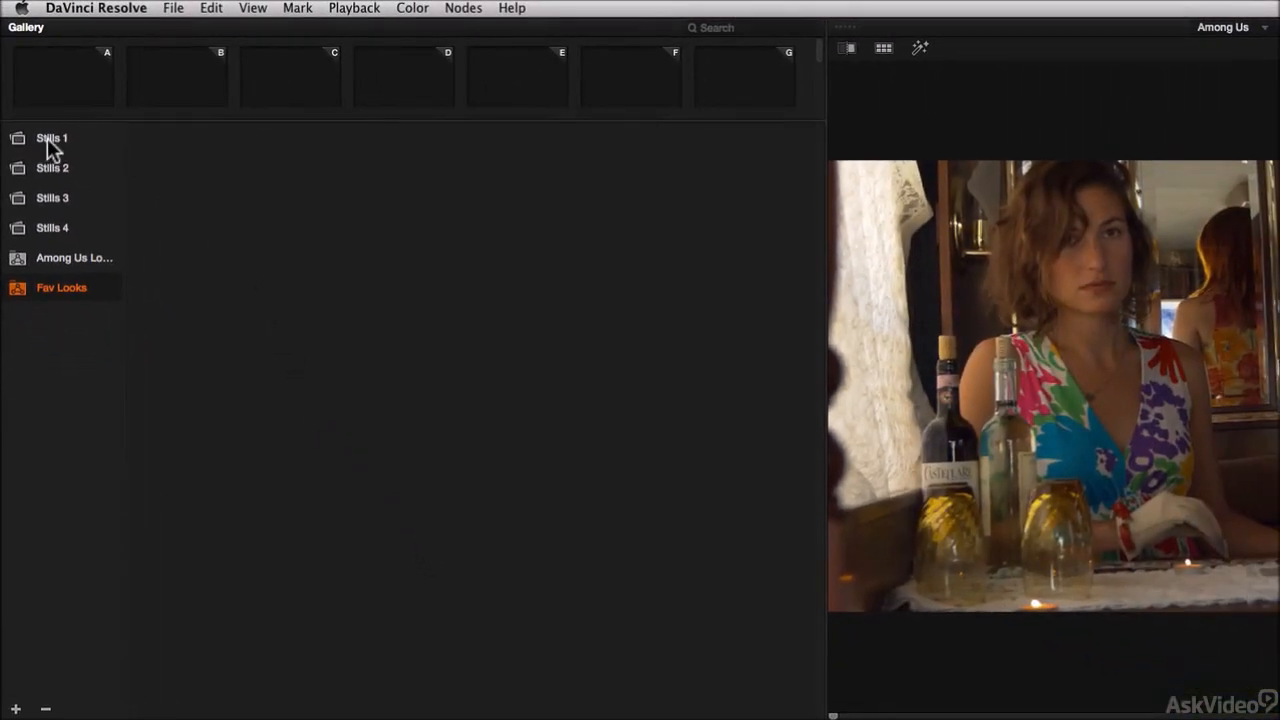
{"action": "left_click", "coordinate": [47, 138]}
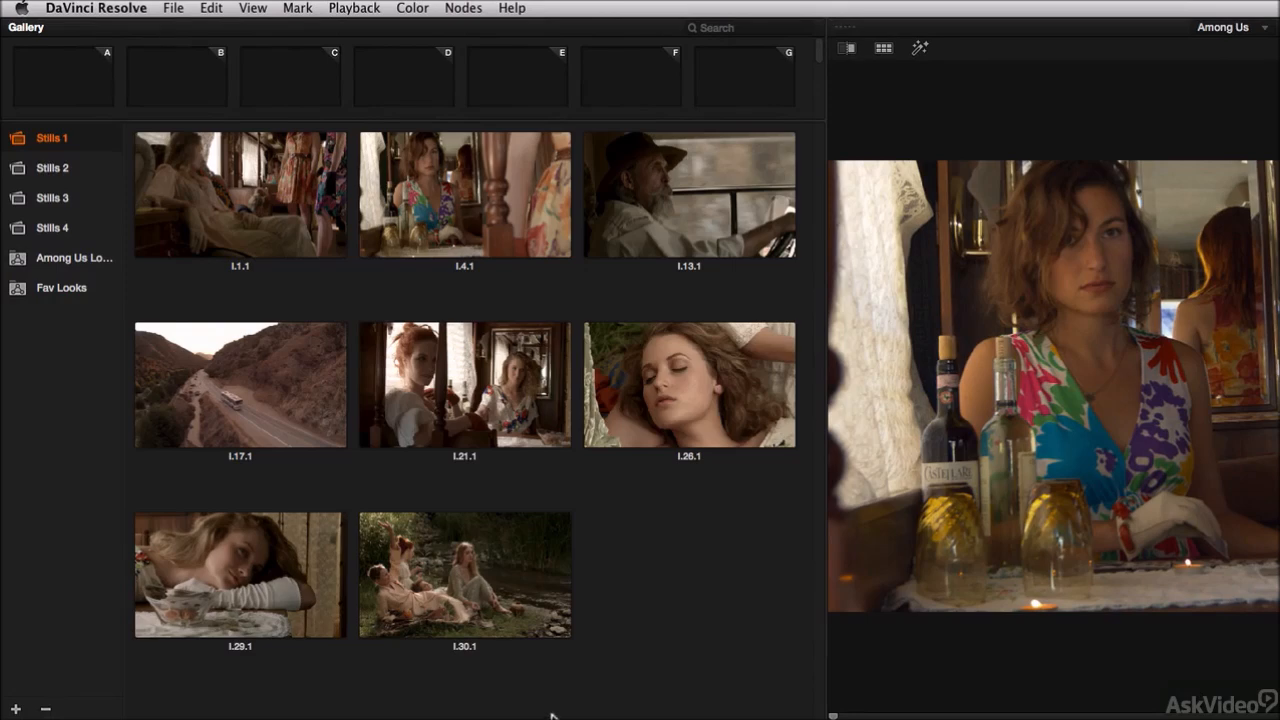
Step: Copy still l.29.1 from Stills 1 into the Fav Looks album
{"action": "left_click", "coordinate": [248, 578]}
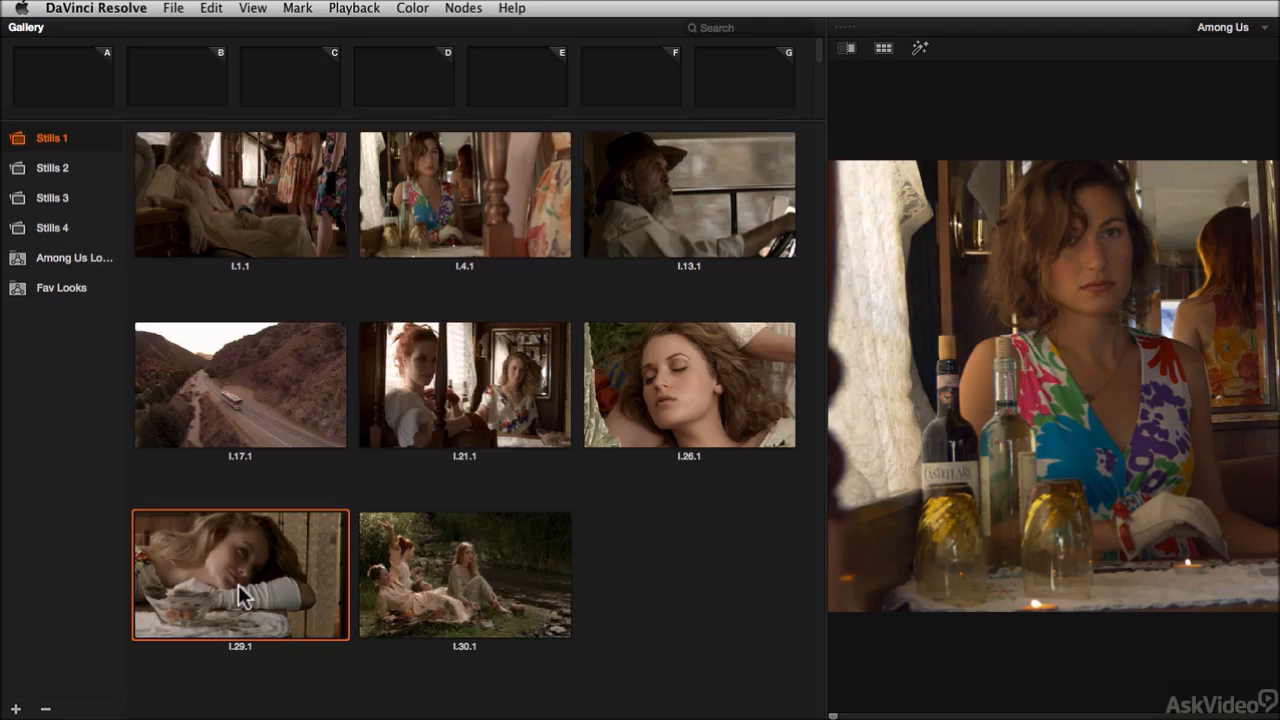
{"action": "left_click_drag", "start_coordinate": [246, 589], "coordinate": [69, 286]}
{"action": "left_click", "coordinate": [58, 290]}
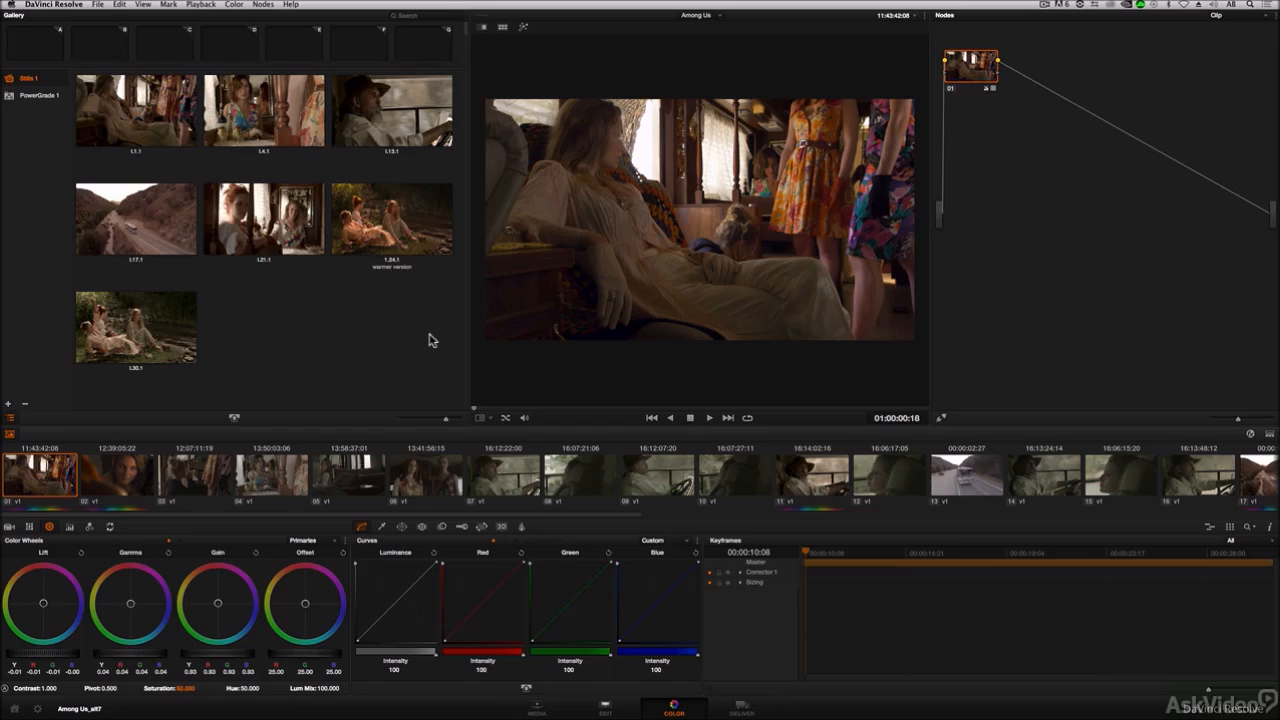
Step: Select clip 12 in the timeline and copy clip 11's grade onto it
{"action": "left_click_drag", "start_coordinate": [452, 514], "coordinate": [597, 523]}
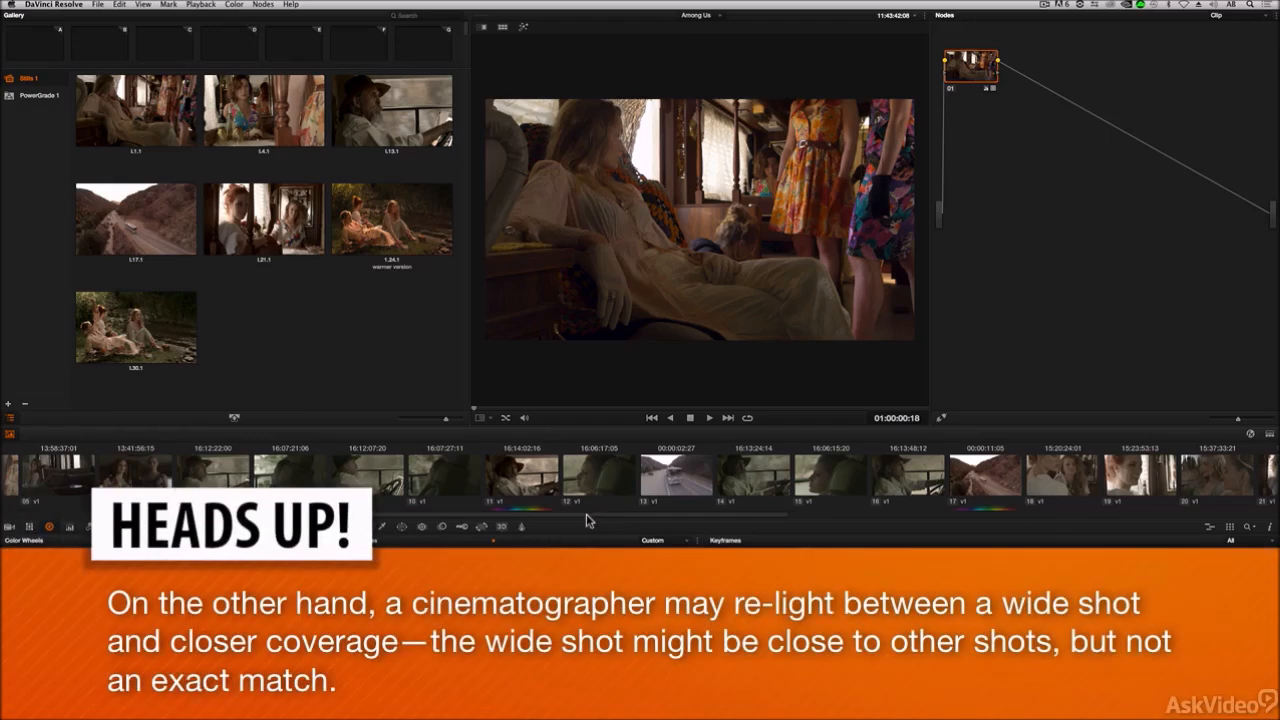
{"action": "left_click", "coordinate": [528, 482]}
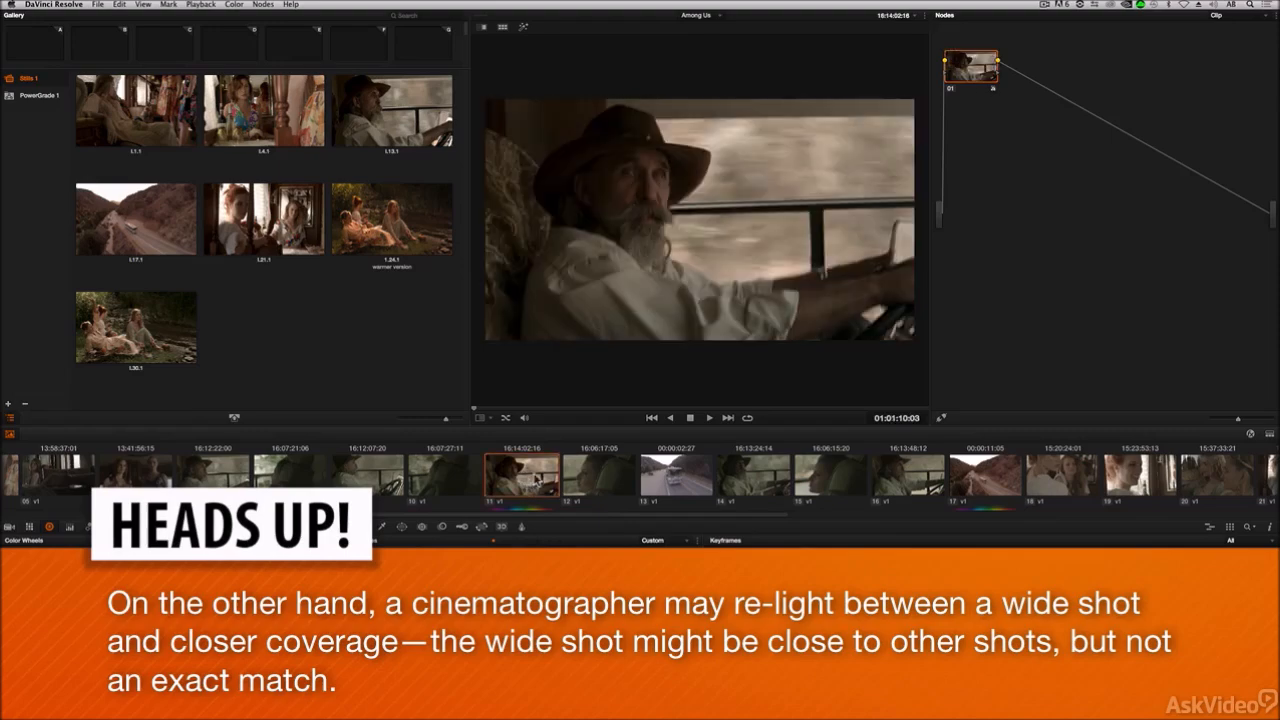
{"action": "left_click_drag", "start_coordinate": [482, 407], "coordinate": [552, 409]}
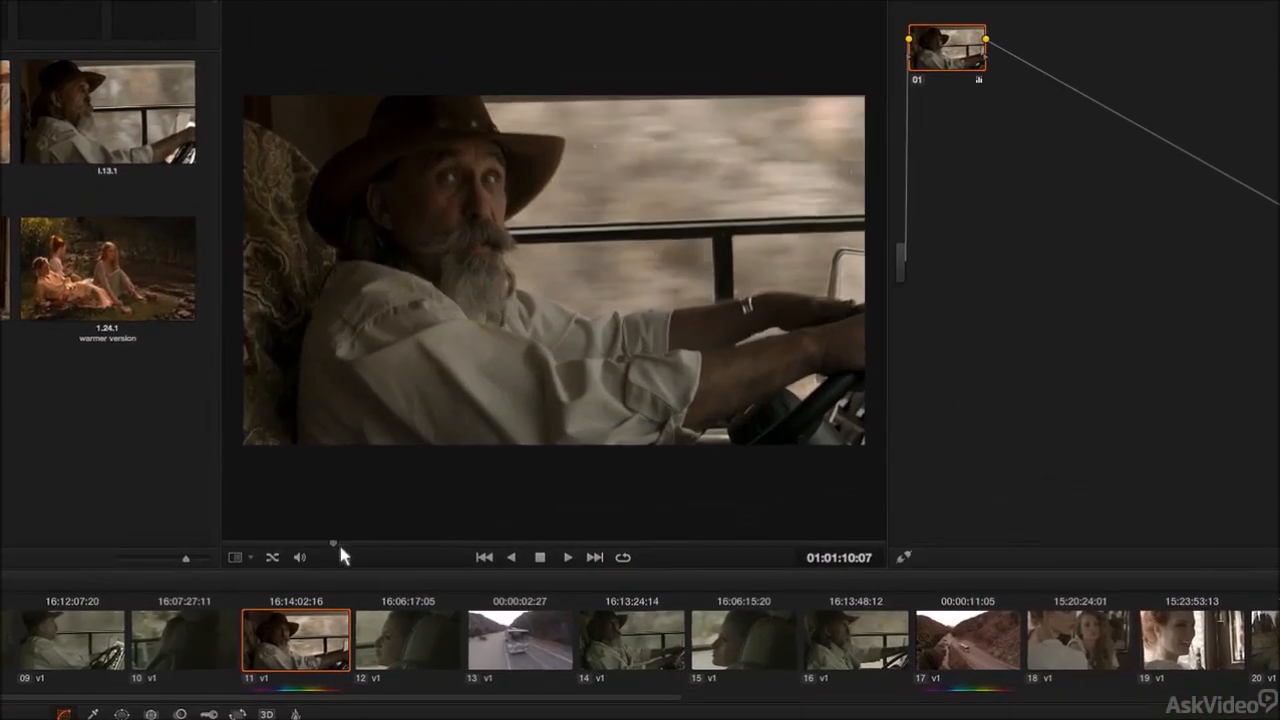
{"action": "left_click_drag", "start_coordinate": [340, 548], "coordinate": [289, 568]}
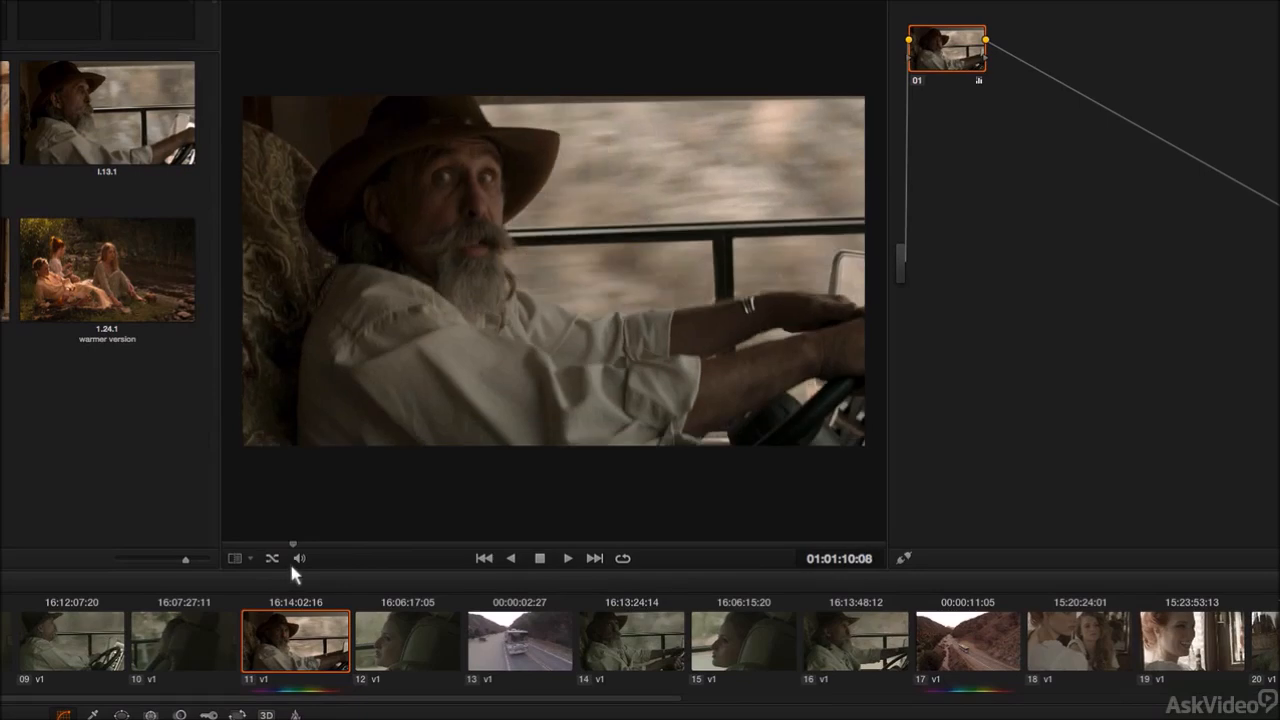
{"action": "left_click", "coordinate": [402, 645]}
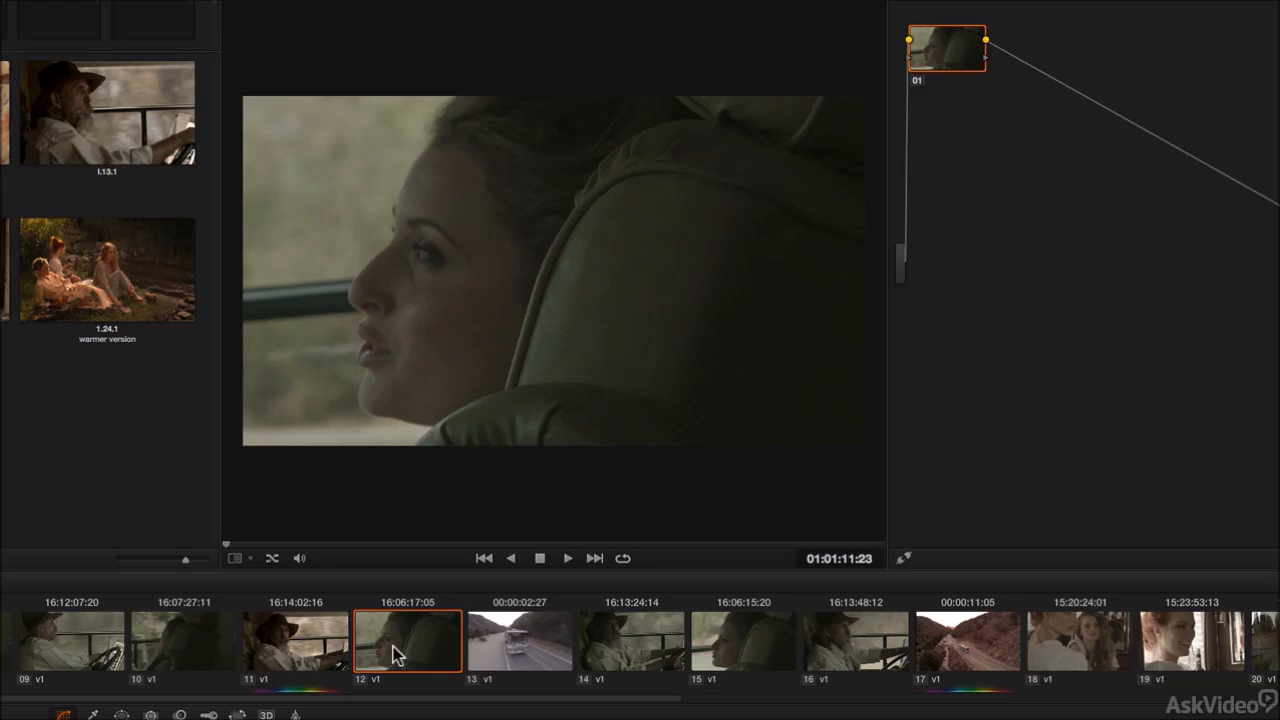
{"action": "middle_click", "coordinate": [293, 648]}
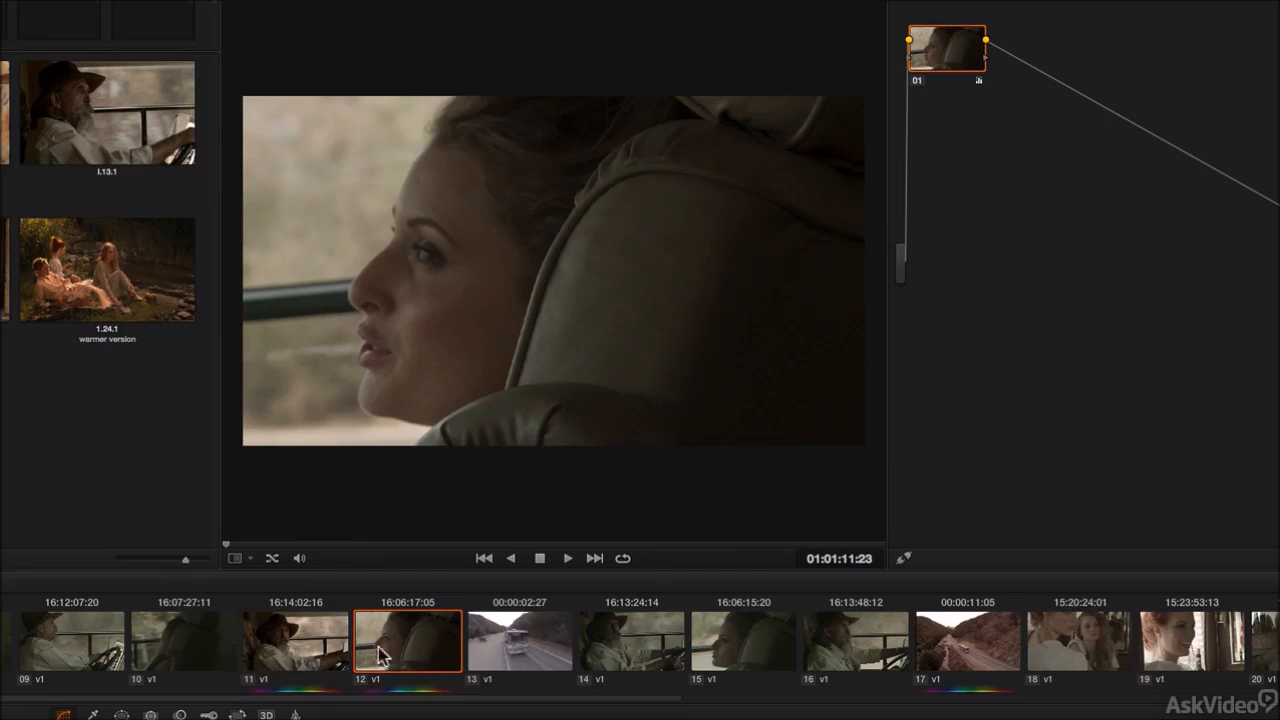
Step: Switch back and forth between clips 11 and 12 to compare their grades
{"action": "left_click", "coordinate": [295, 657]}
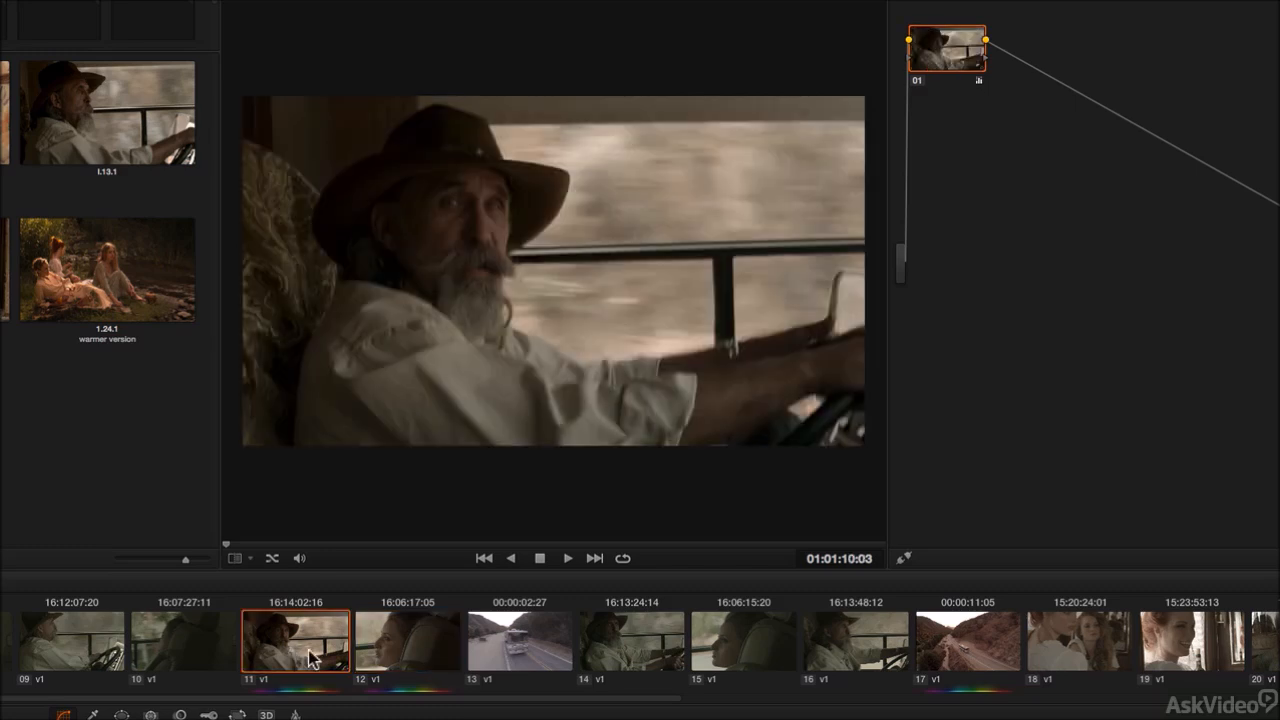
{"action": "left_click", "coordinate": [398, 650]}
{"action": "left_click", "coordinate": [330, 657]}
{"action": "left_click", "coordinate": [401, 648]}
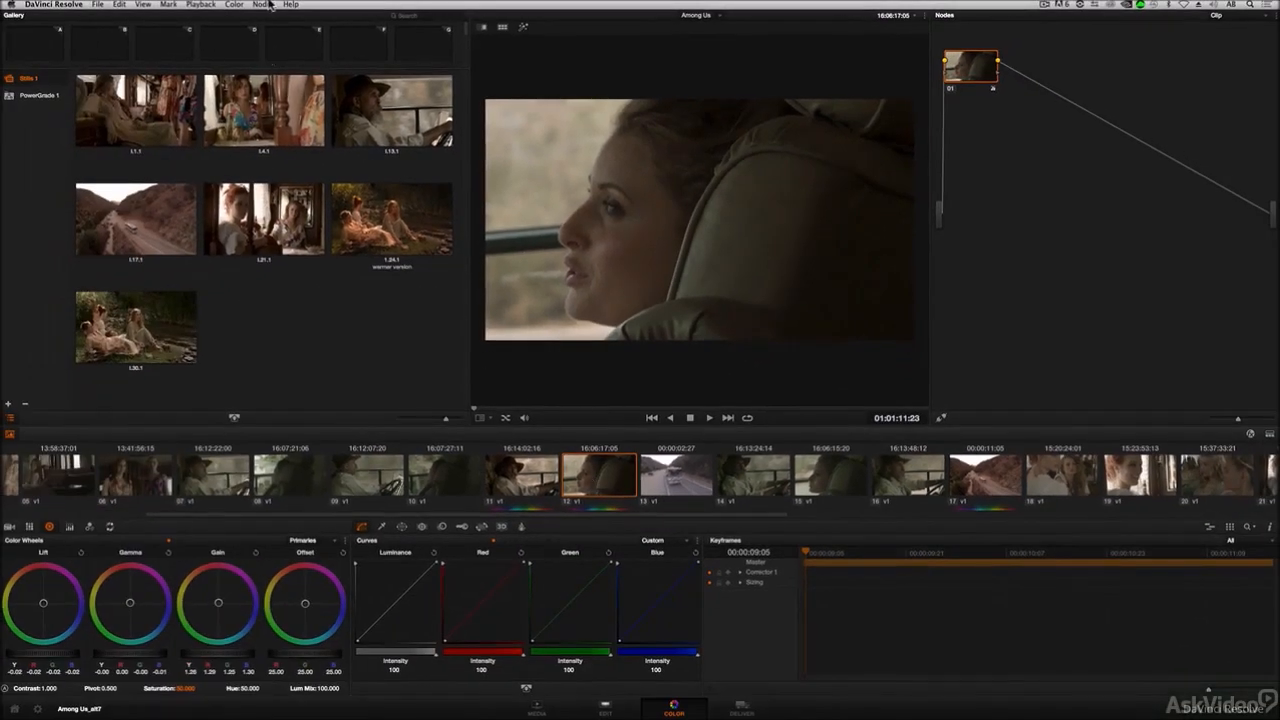
Step: Add a serial node to clip 12, lower its Lift slightly, and compare it with clip 11
{"action": "left_click", "coordinate": [268, 5]}
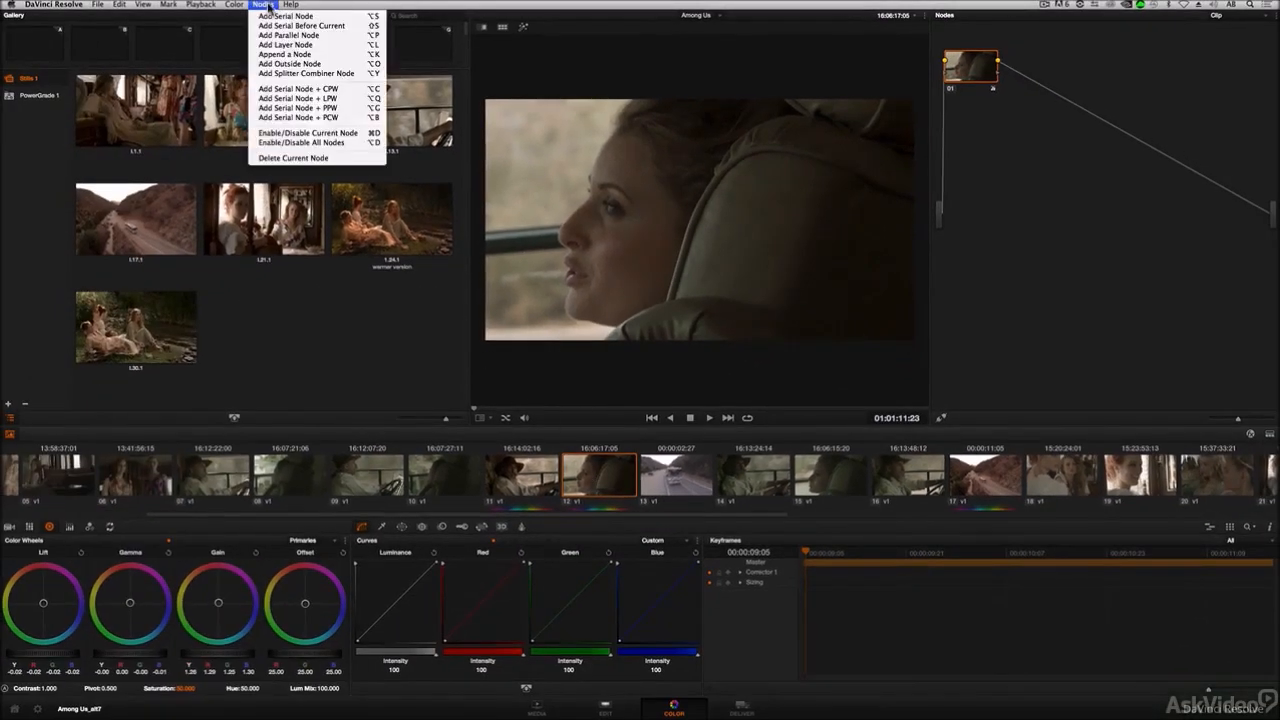
{"action": "left_click", "coordinate": [275, 22]}
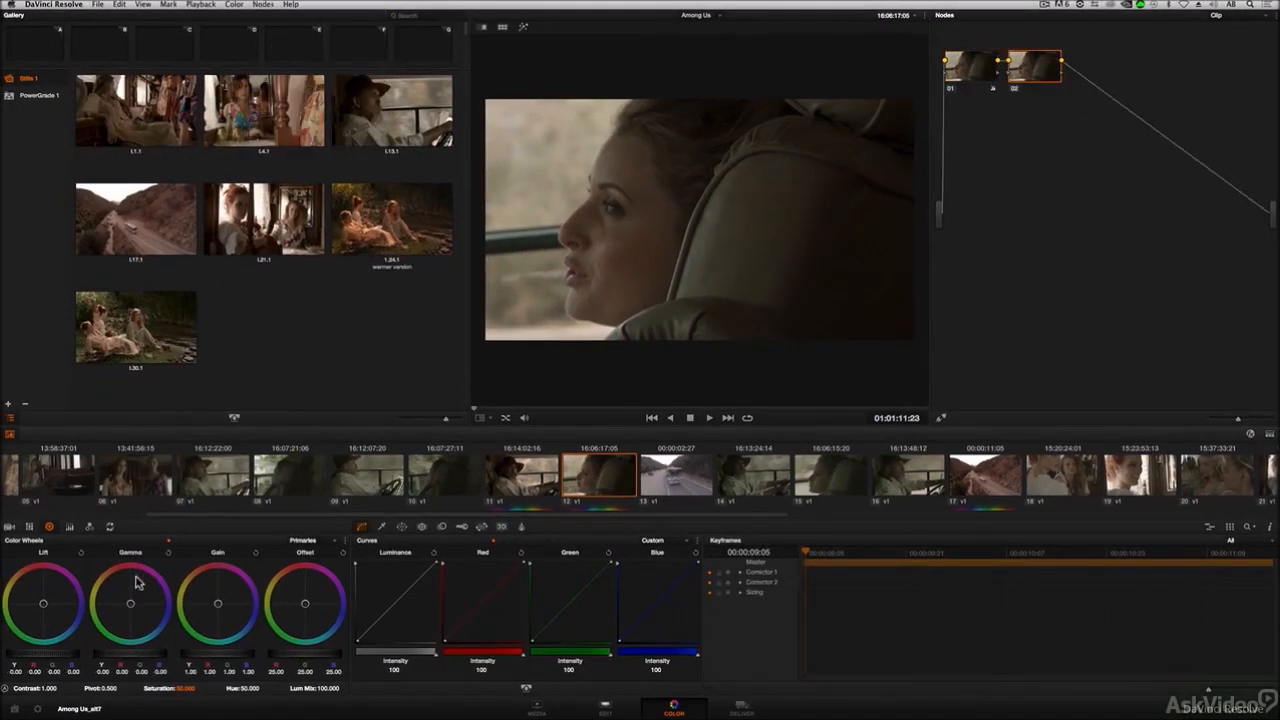
{"action": "left_click_drag", "start_coordinate": [57, 657], "coordinate": [41, 660]}
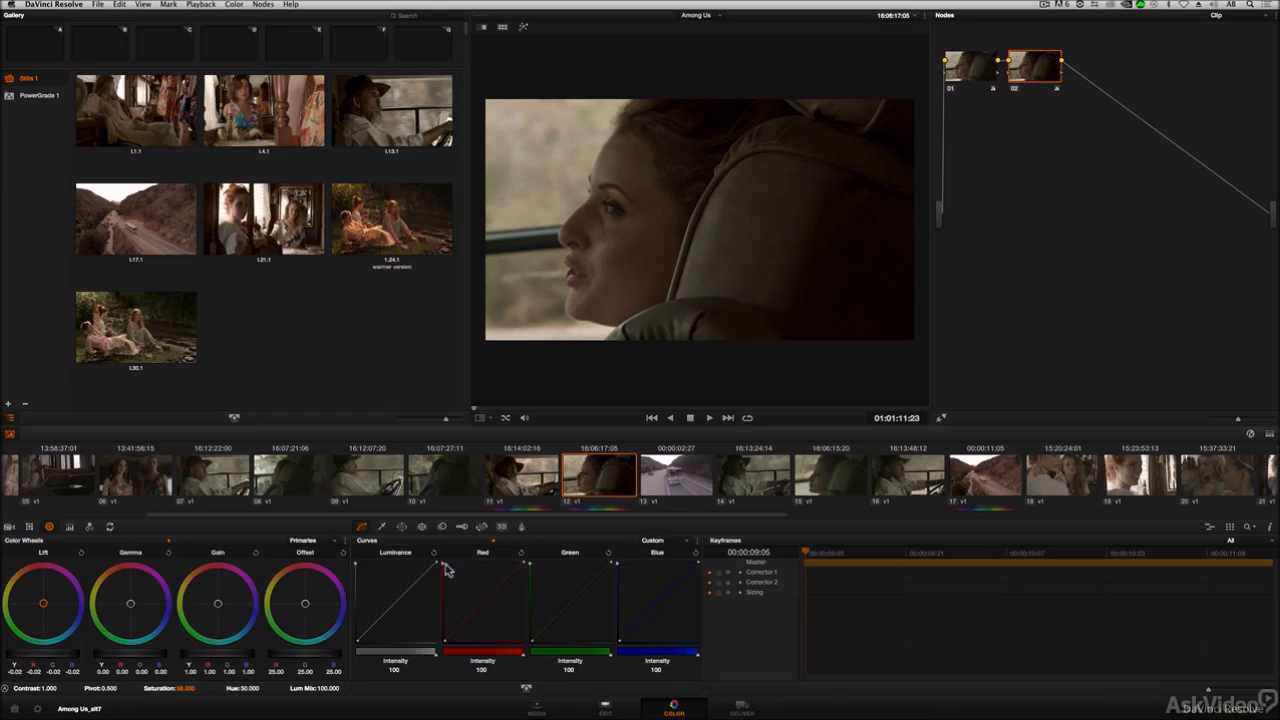
{"action": "left_click", "coordinate": [525, 476]}
{"action": "left_click", "coordinate": [600, 478]}
Step: Select clip 32 in the timeline and copy clip 24's grade onto it
{"action": "left_click_drag", "start_coordinate": [570, 516], "coordinate": [1086, 507]}
{"action": "left_click", "coordinate": [567, 483]}
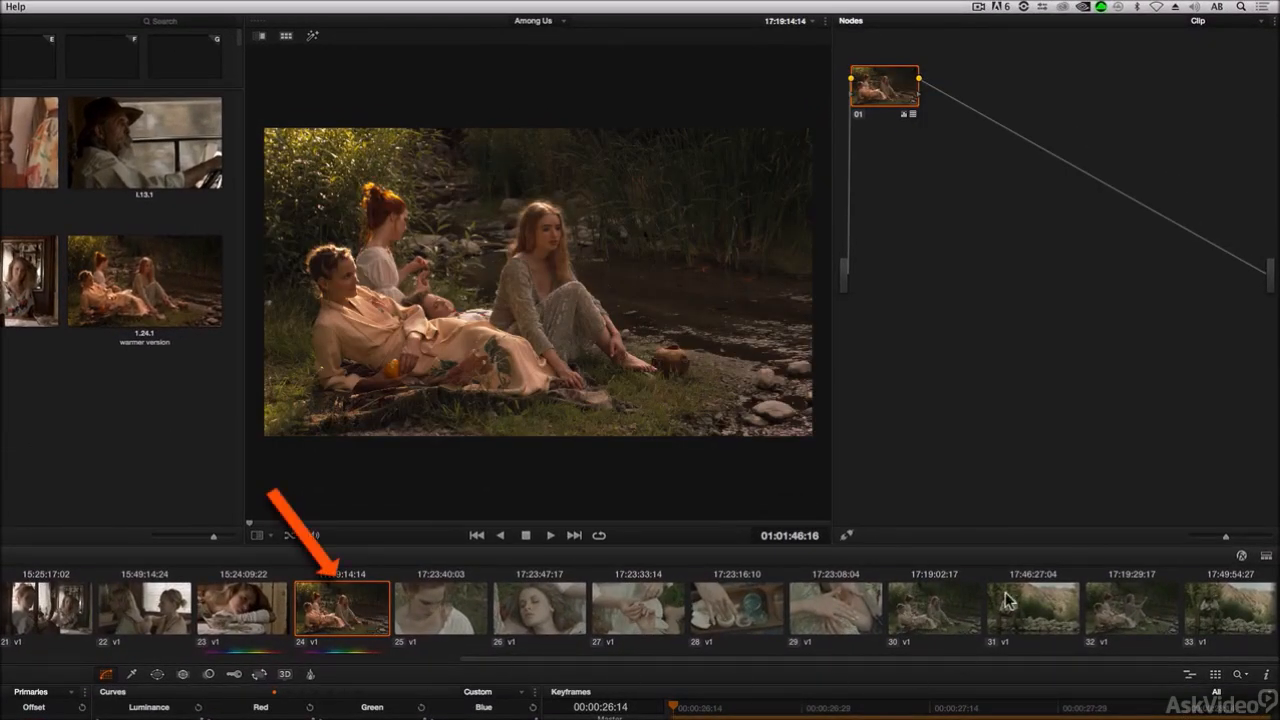
{"action": "left_click", "coordinate": [955, 609]}
{"action": "left_click", "coordinate": [1135, 609]}
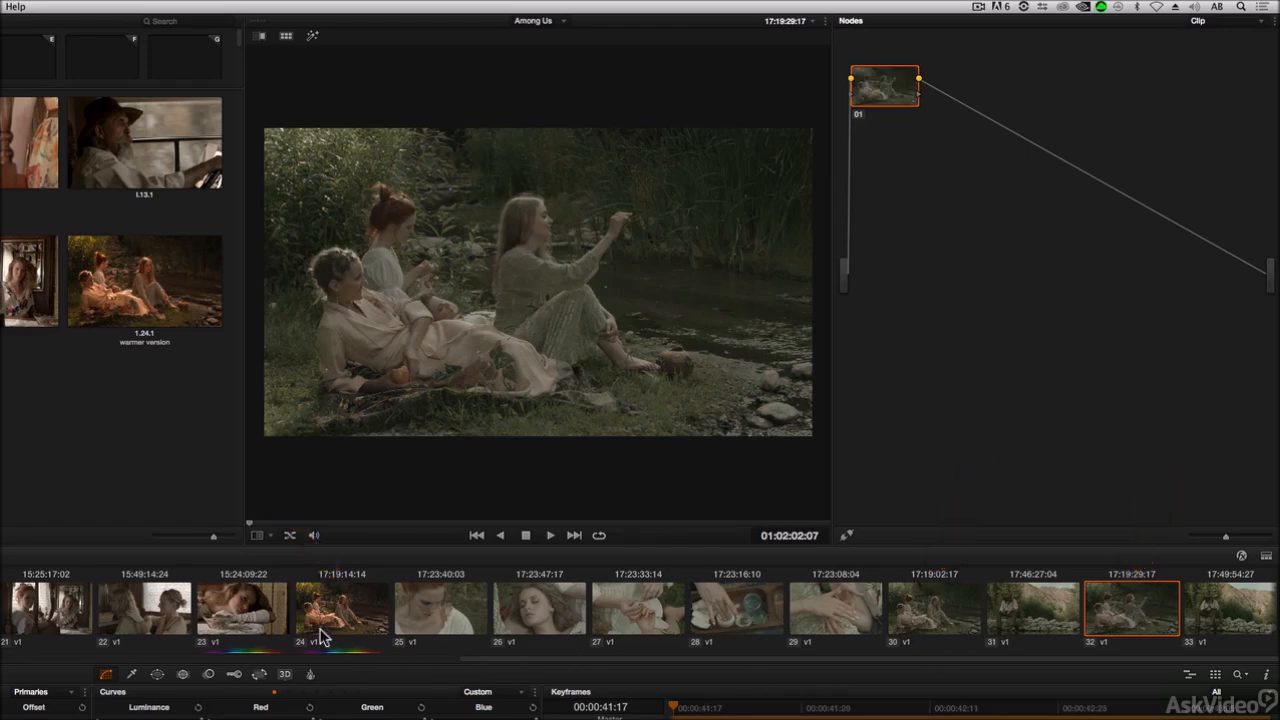
{"action": "middle_click", "coordinate": [350, 614]}
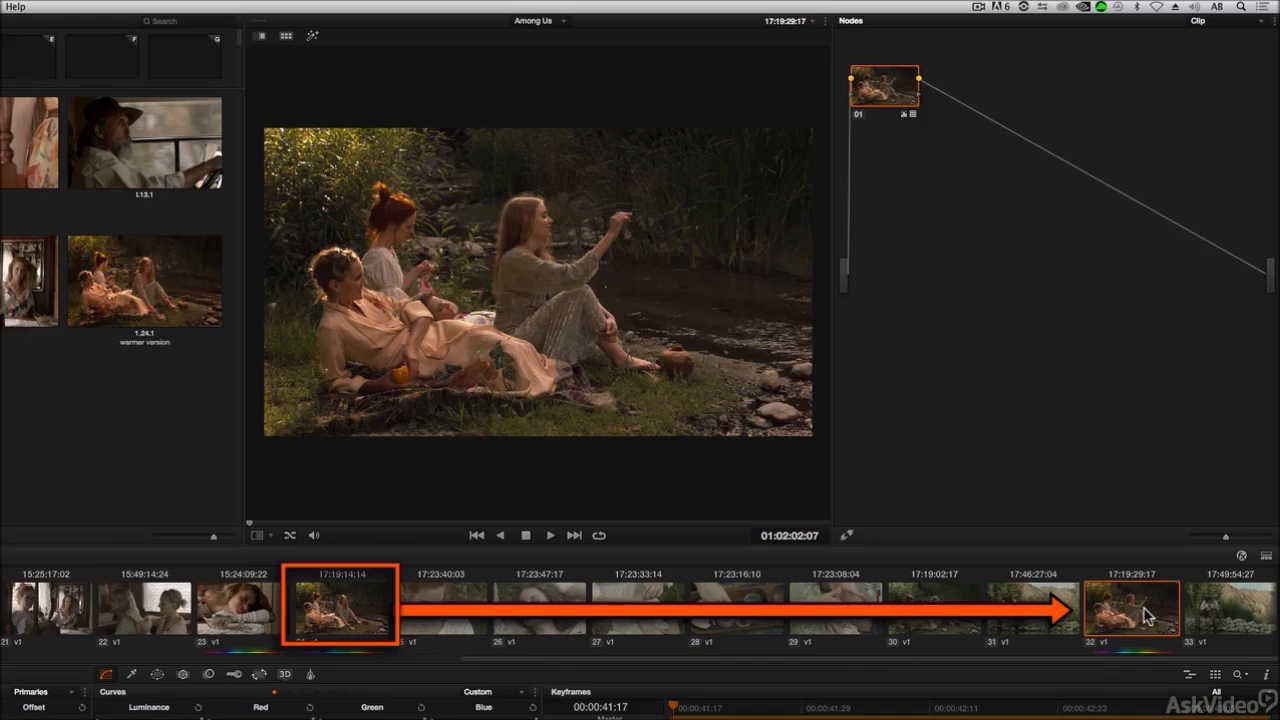
Step: Select clip 13, copy clip 17's grade onto it, and compare the two clips
{"action": "left_click_drag", "start_coordinate": [767, 658], "coordinate": [305, 667]}
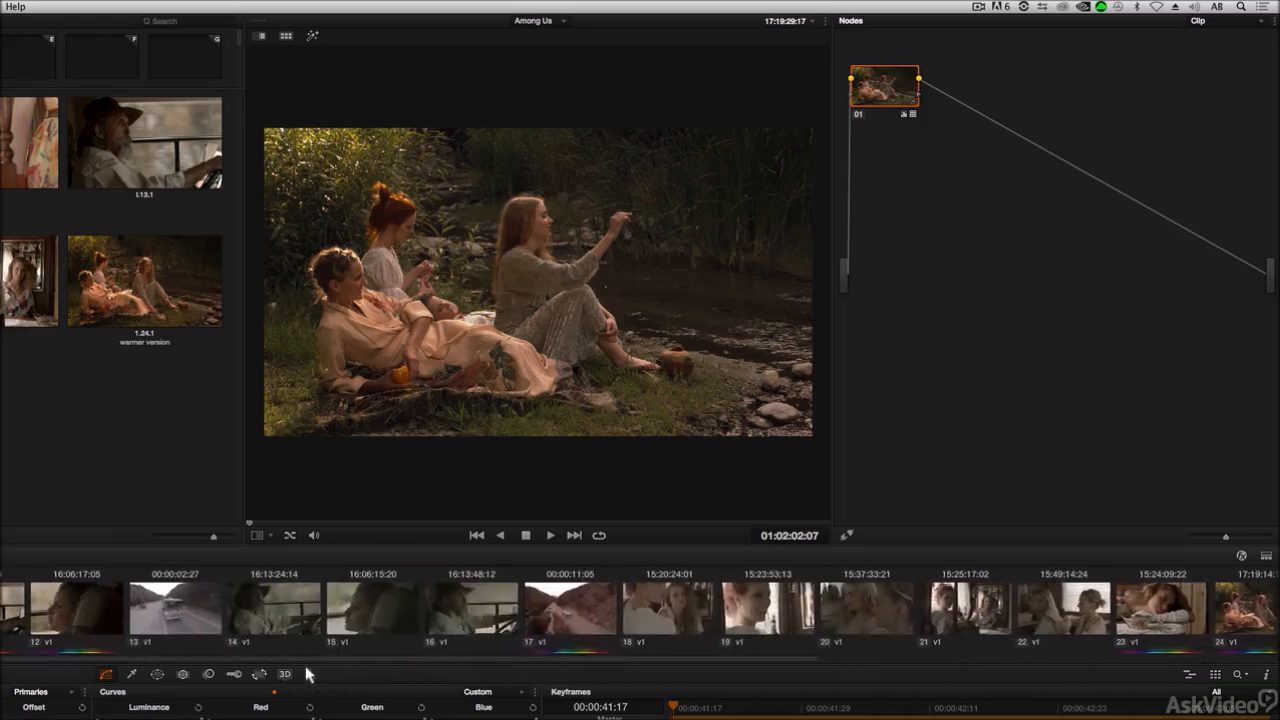
{"action": "left_click", "coordinate": [591, 613]}
{"action": "left_click_drag", "start_coordinate": [268, 522], "coordinate": [716, 522]}
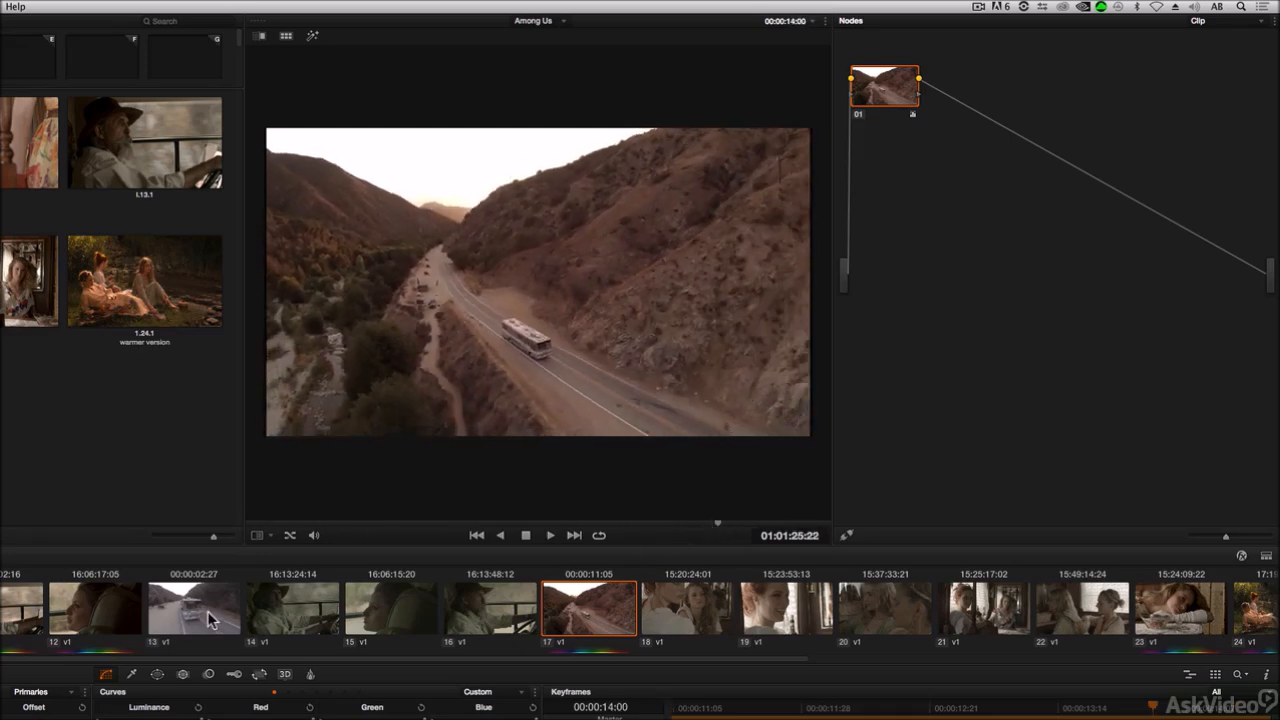
{"action": "left_click", "coordinate": [207, 611]}
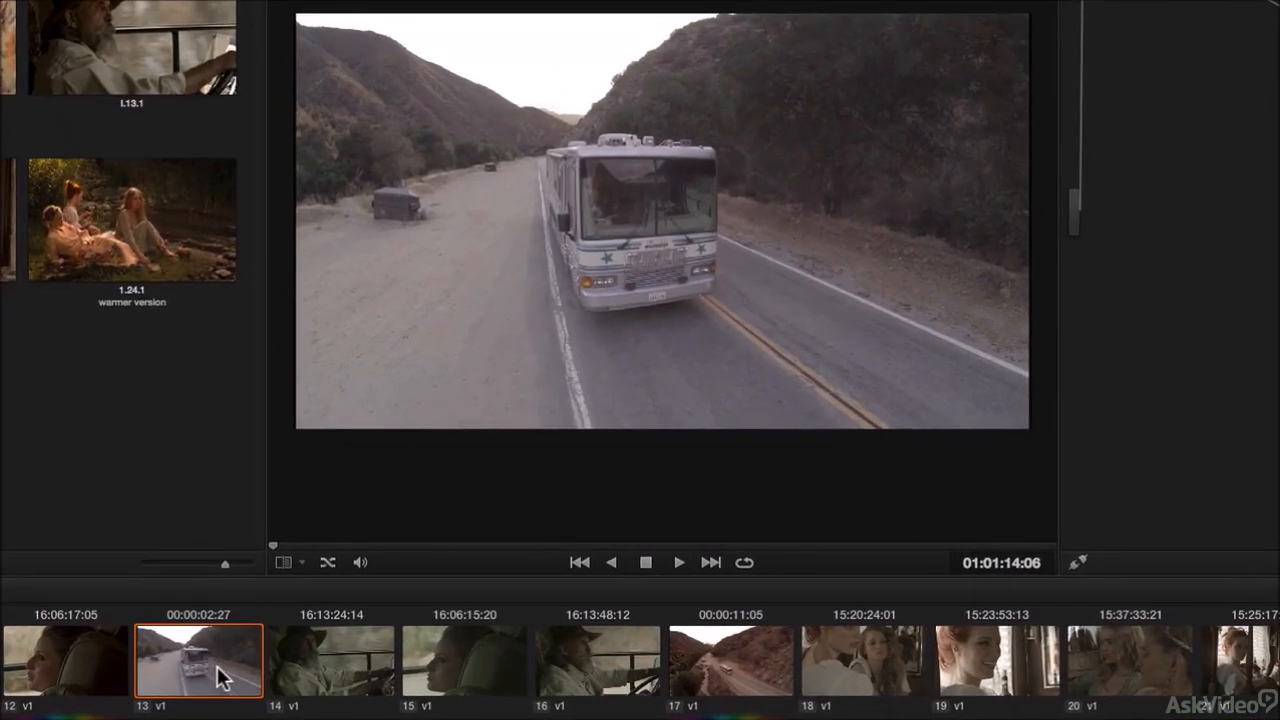
{"action": "middle_click", "coordinate": [735, 662]}
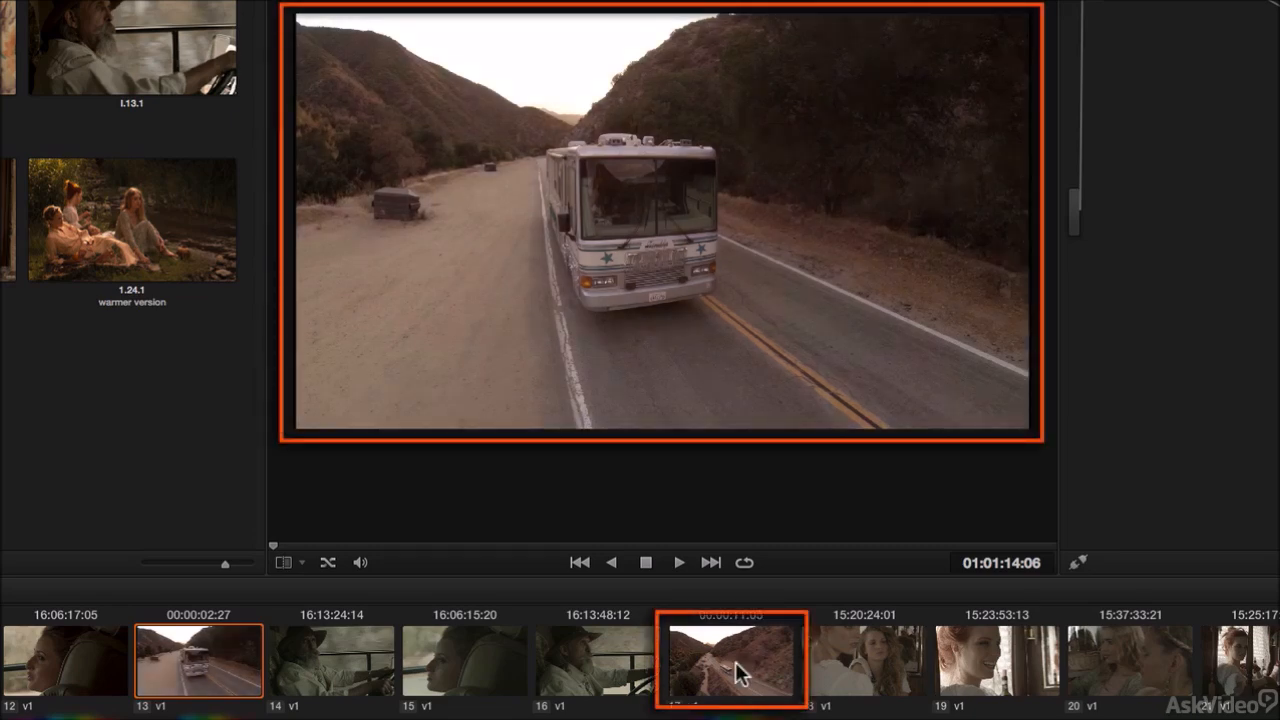
{"action": "left_click", "coordinate": [735, 662]}
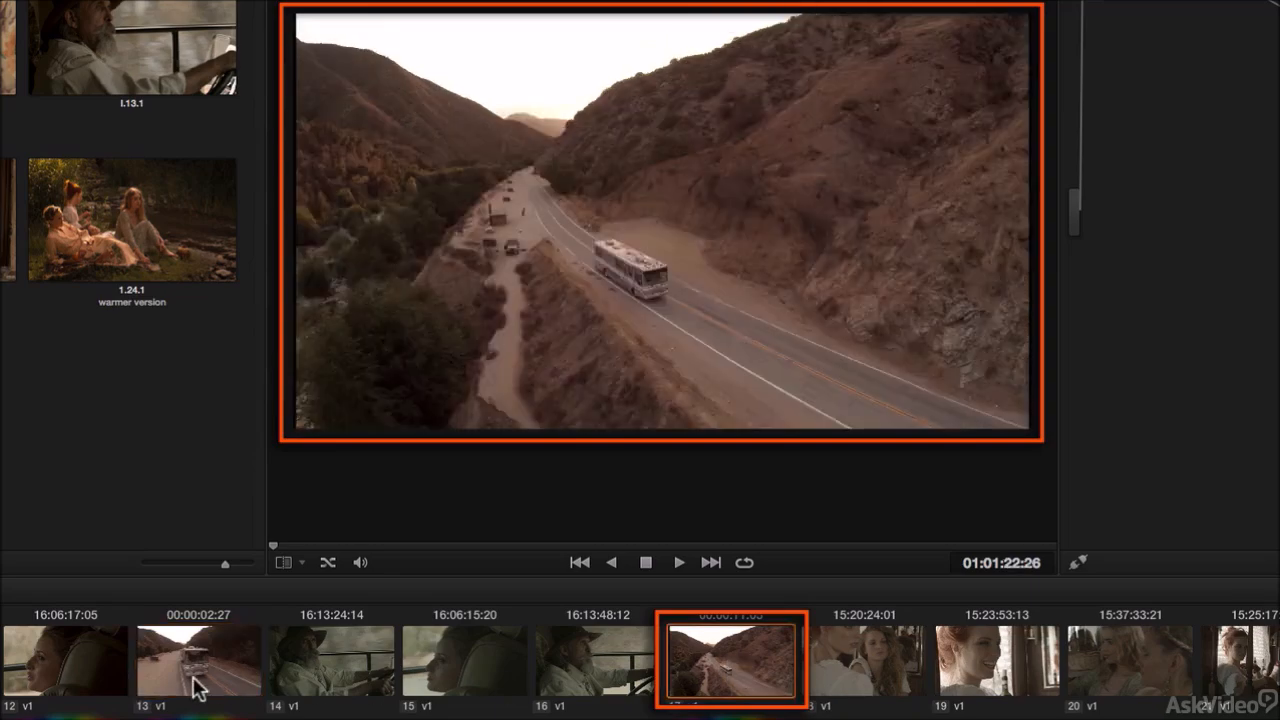
{"action": "left_click", "coordinate": [194, 686]}
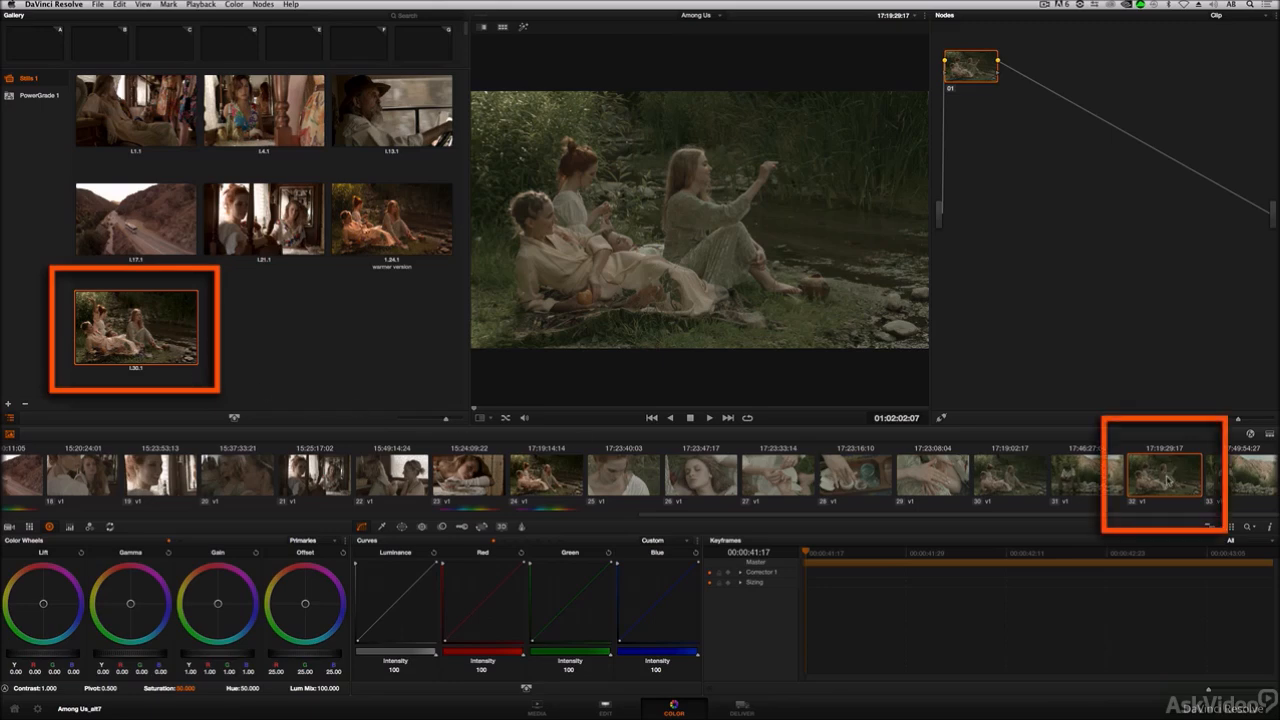
Step: Apply the grade of still 1.30.1 to clip 32, then apply the grade of still 1.24.1
{"action": "middle_click", "coordinate": [154, 327]}
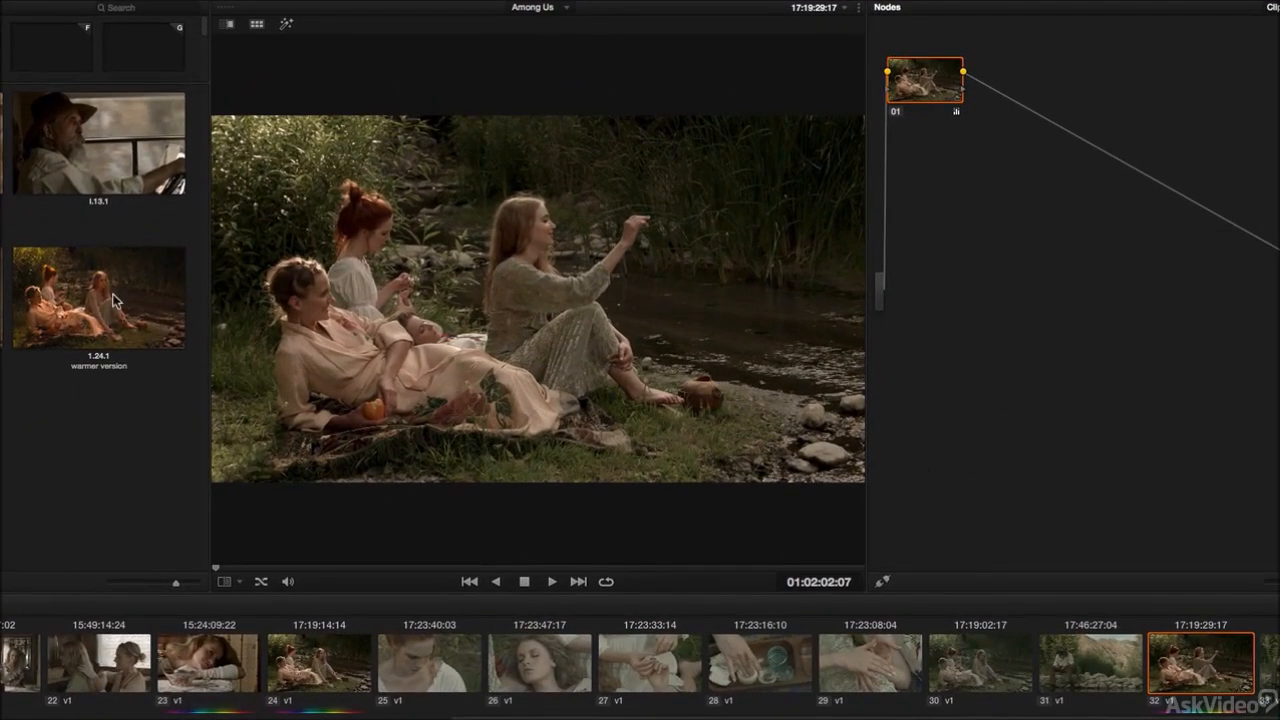
{"action": "left_click", "coordinate": [113, 300]}
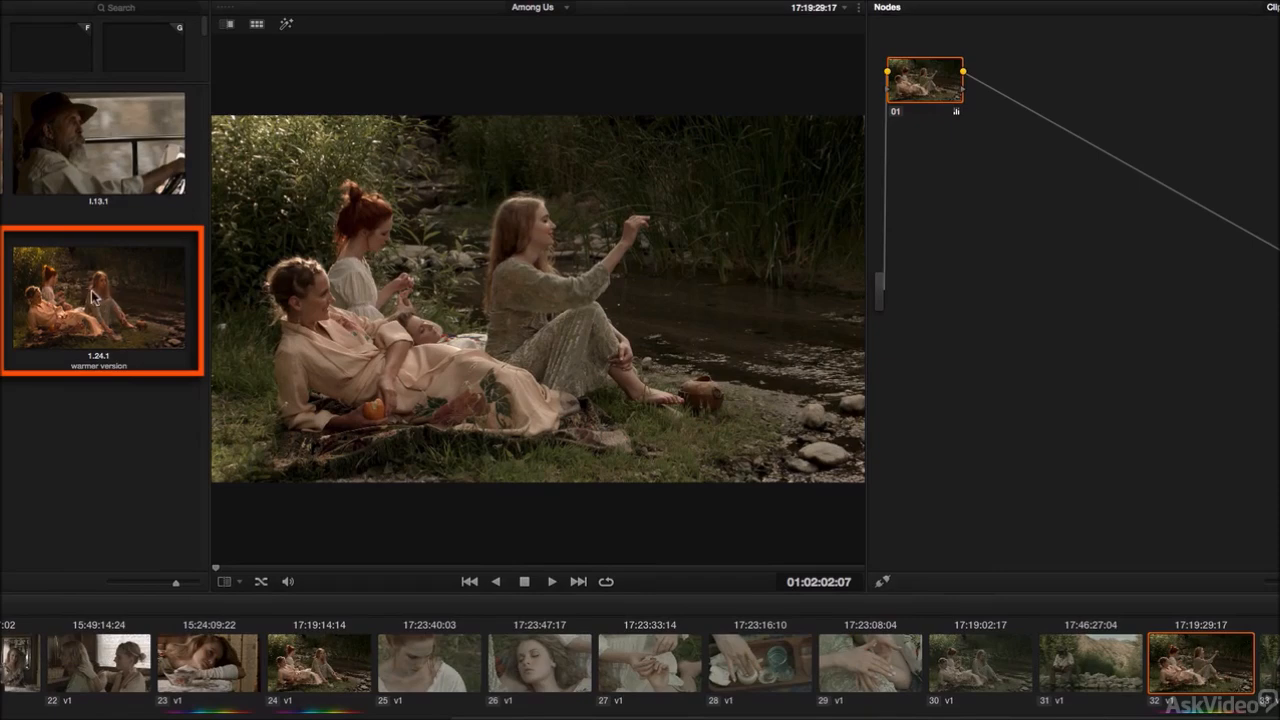
{"action": "double_click", "coordinate": [100, 303]}
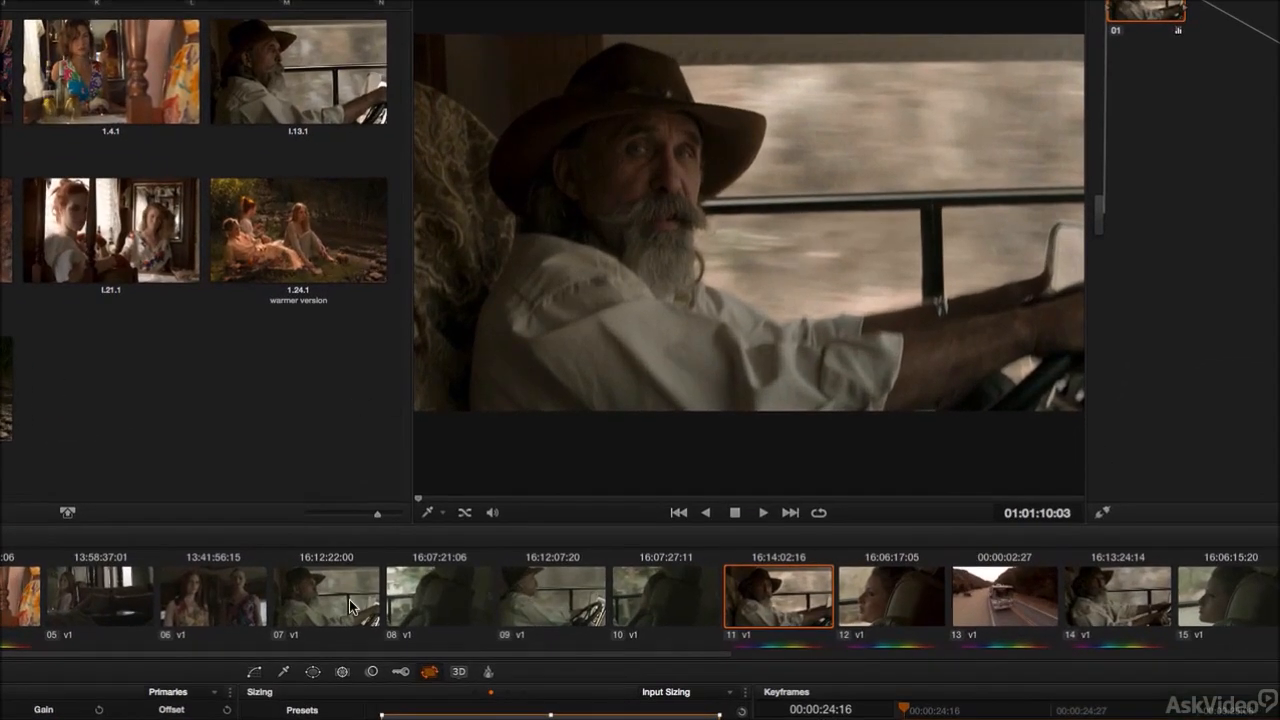
Step: Select clip 07, copy clip 11's grade onto it, then reset all its grades and nodes
{"action": "left_click", "coordinate": [425, 476]}
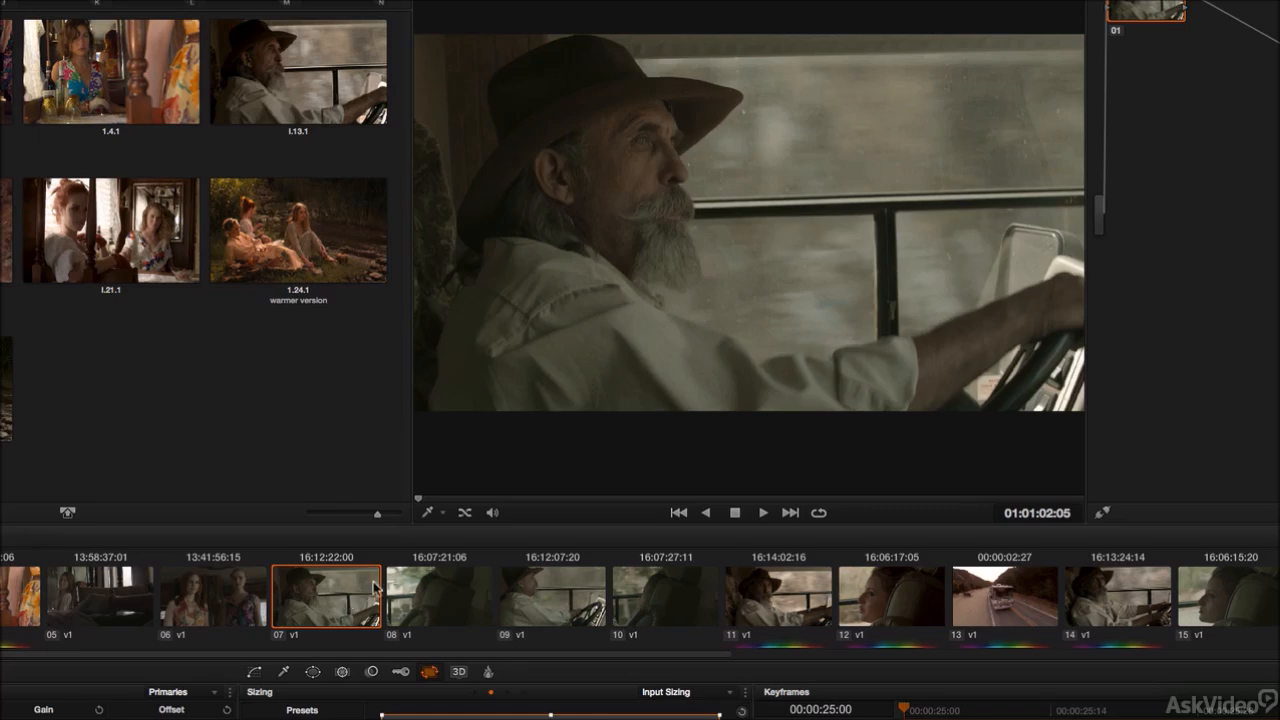
{"action": "middle_click", "coordinate": [760, 598]}
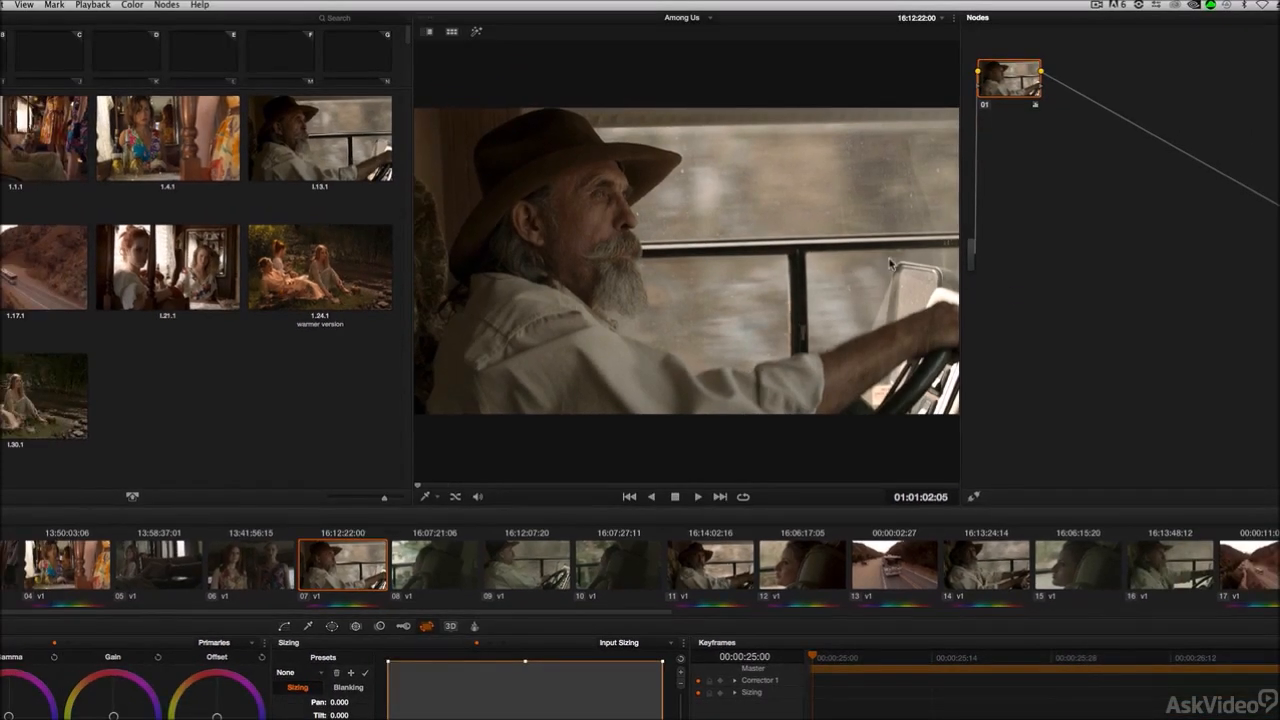
{"action": "right_click", "coordinate": [1048, 224]}
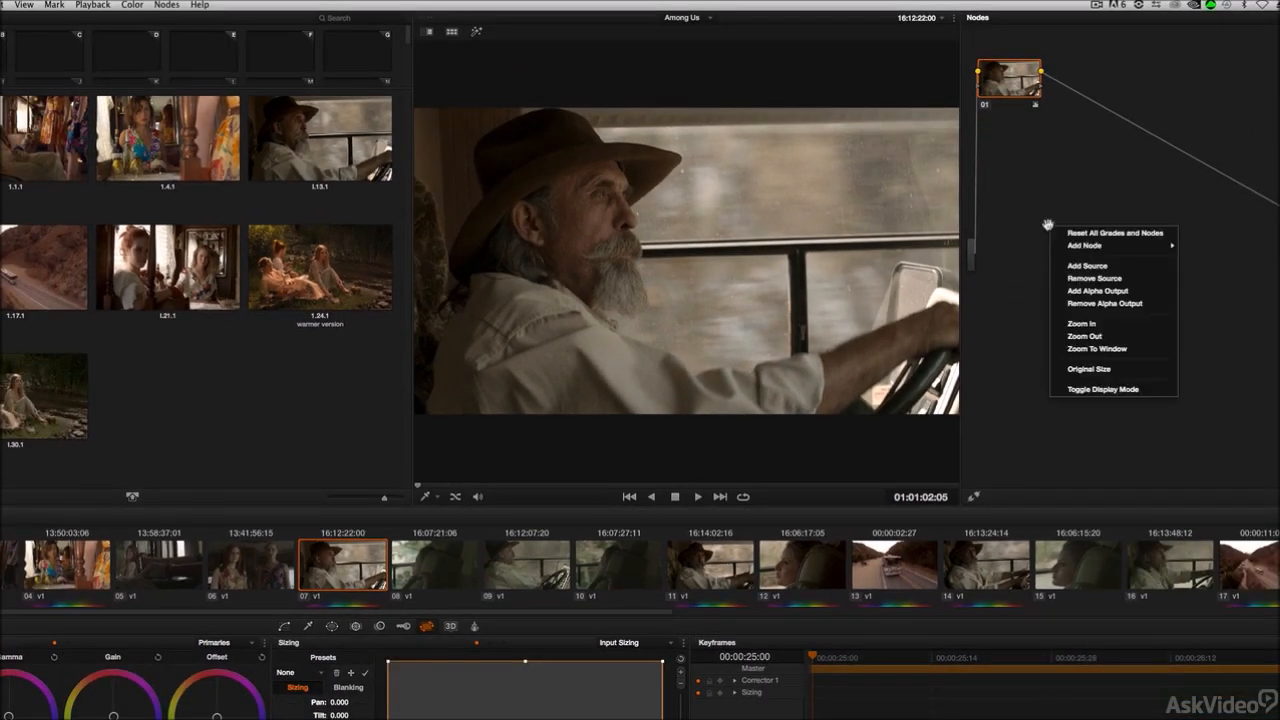
{"action": "left_click", "coordinate": [1070, 232]}
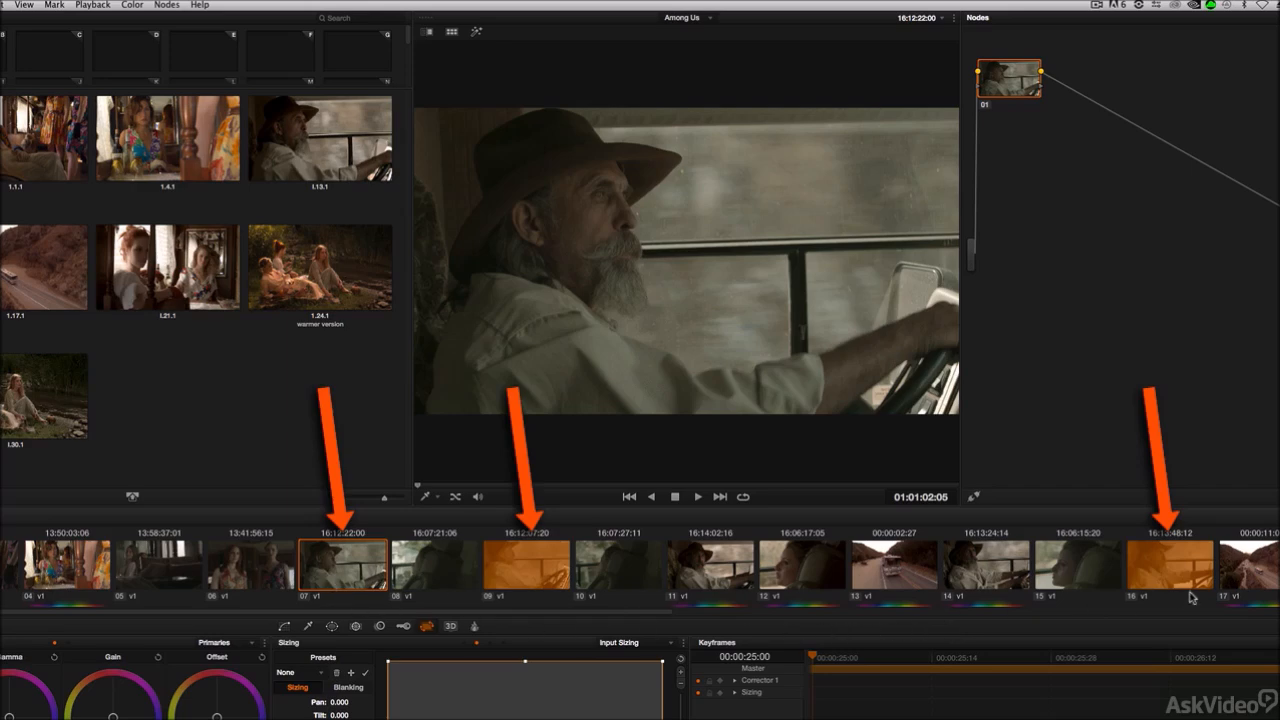
Step: Apply still 1.13.1's grade to clip 07 and compare it with clips 09 and 16
{"action": "double_click", "coordinate": [325, 150]}
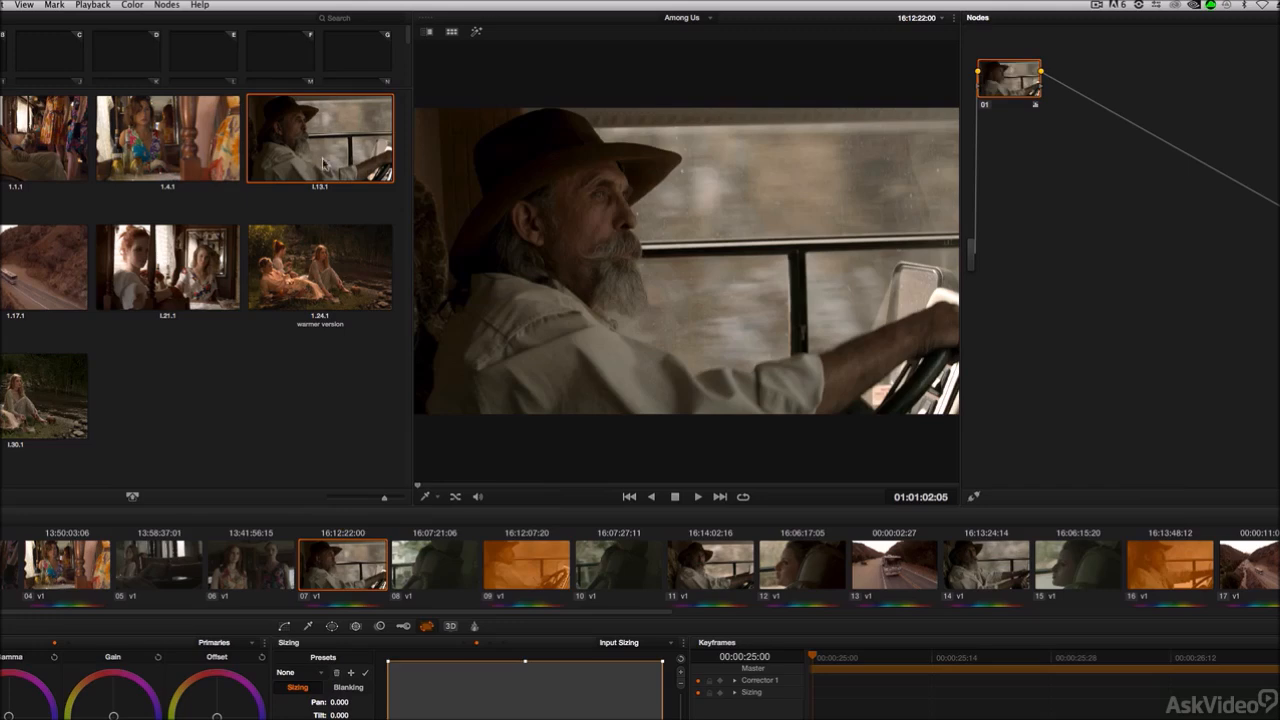
{"action": "left_click", "coordinate": [531, 578]}
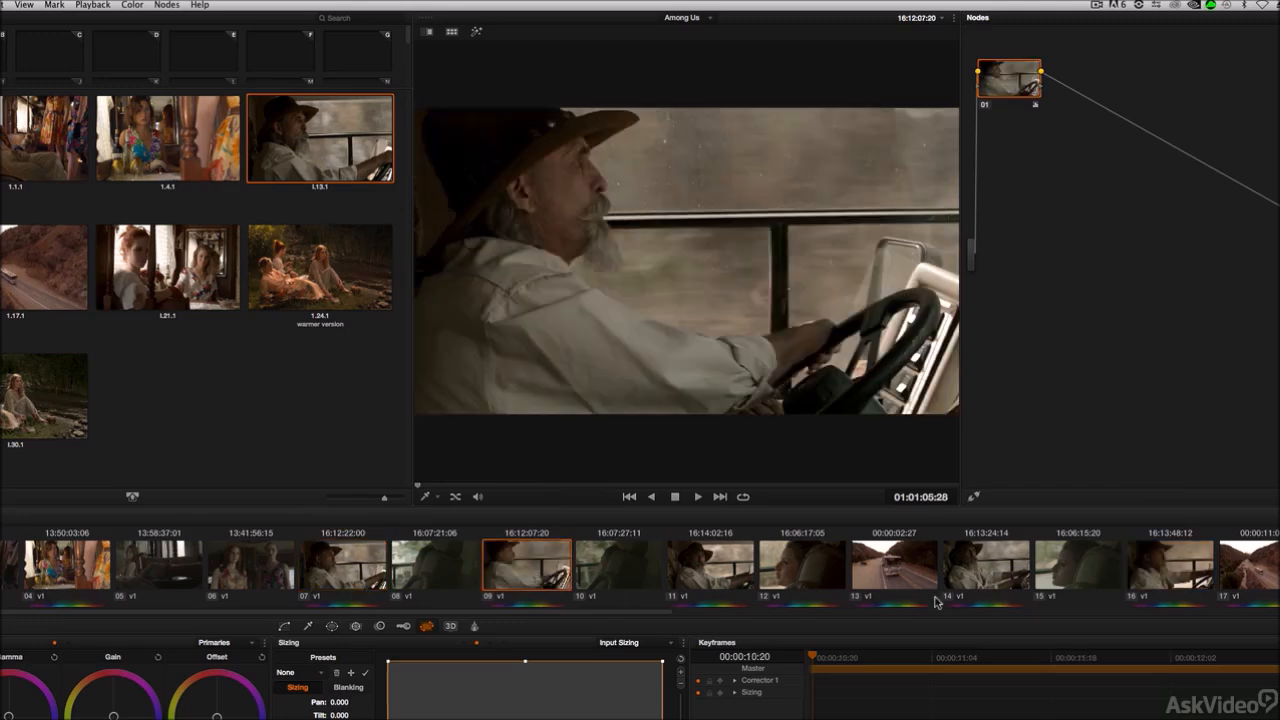
{"action": "left_click", "coordinate": [1168, 563]}
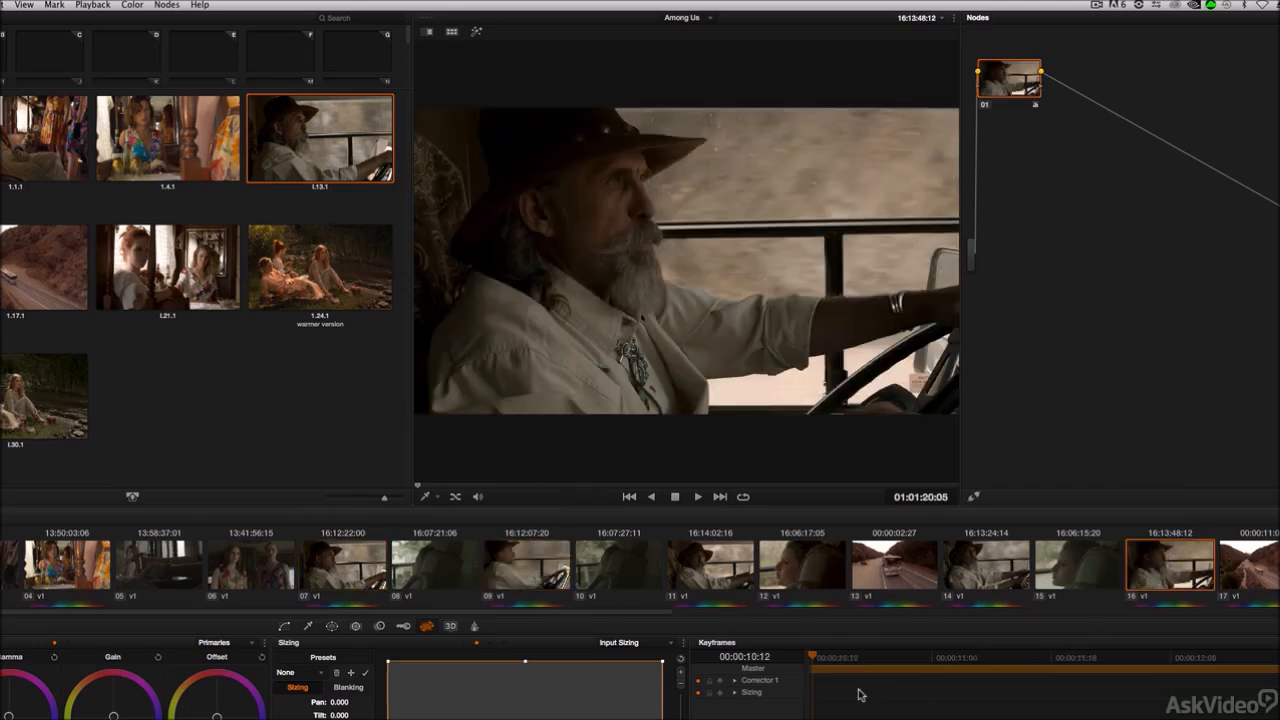
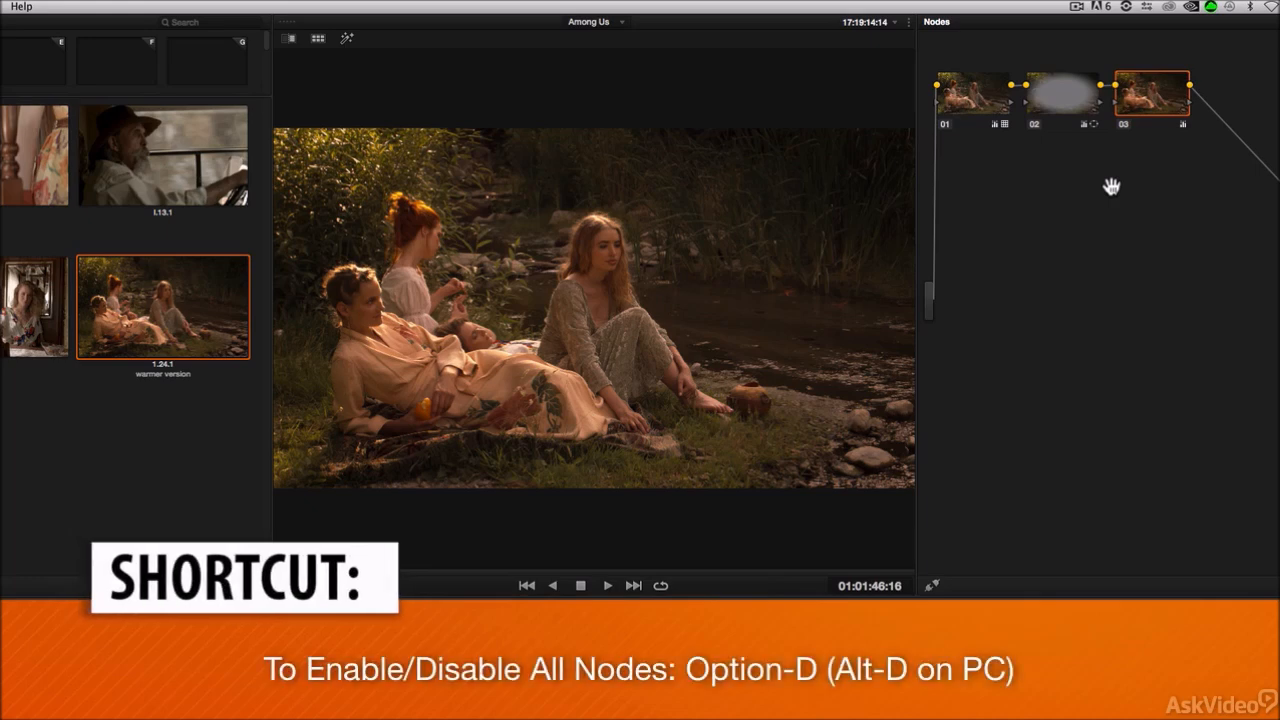
Step: Disable all of clip 24's nodes at once, then re-enable nodes 01, 02 and 03 one by one
{"action": "key", "text": "alt+d"}
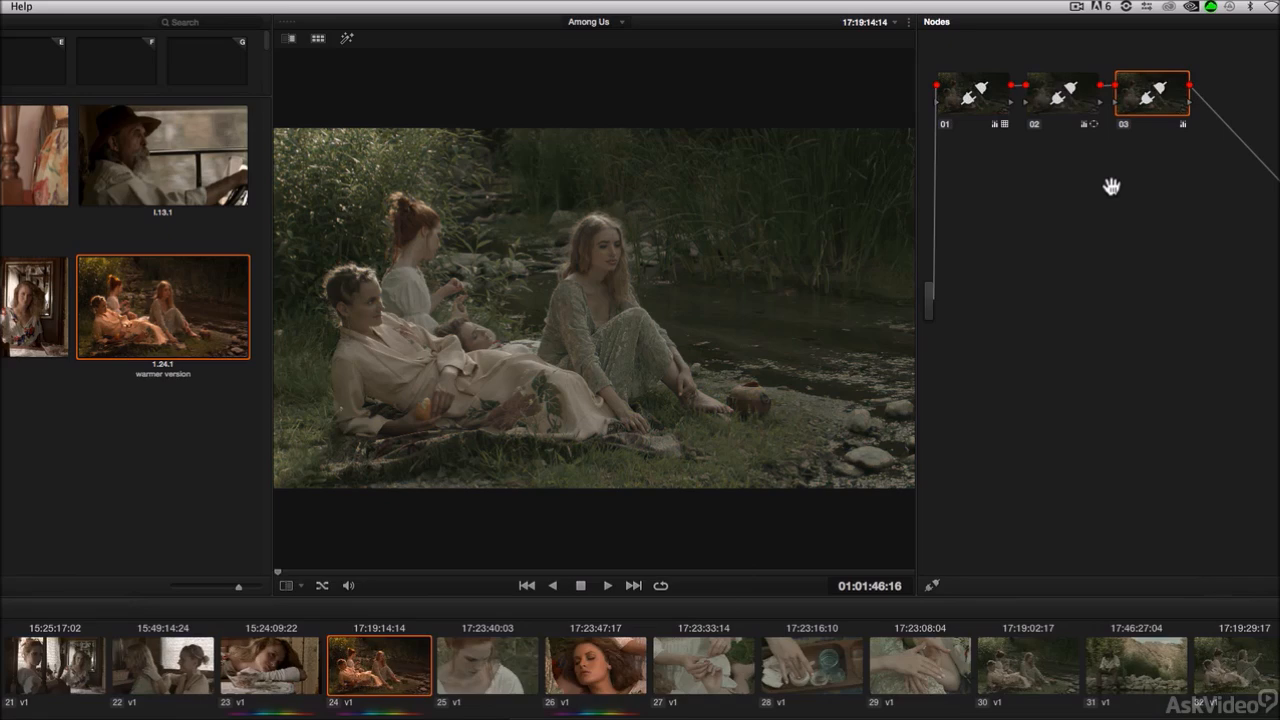
{"action": "left_click", "coordinate": [943, 124]}
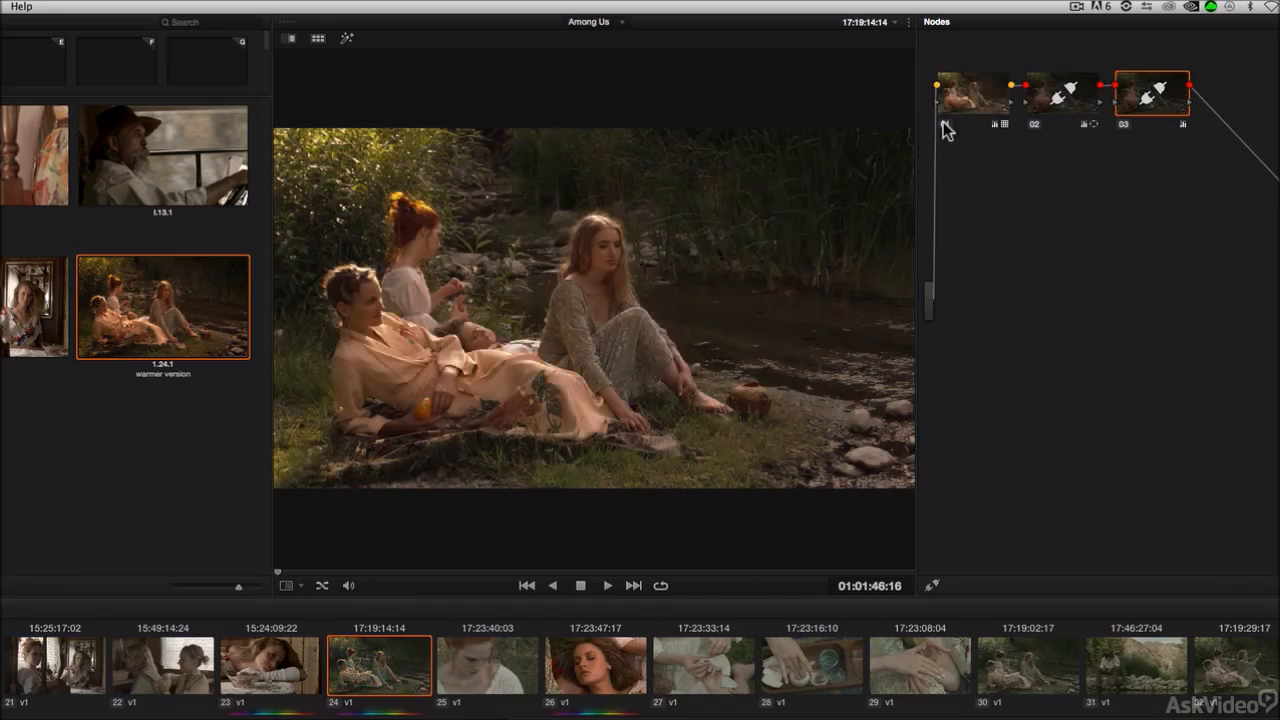
{"action": "left_click", "coordinate": [1034, 124]}
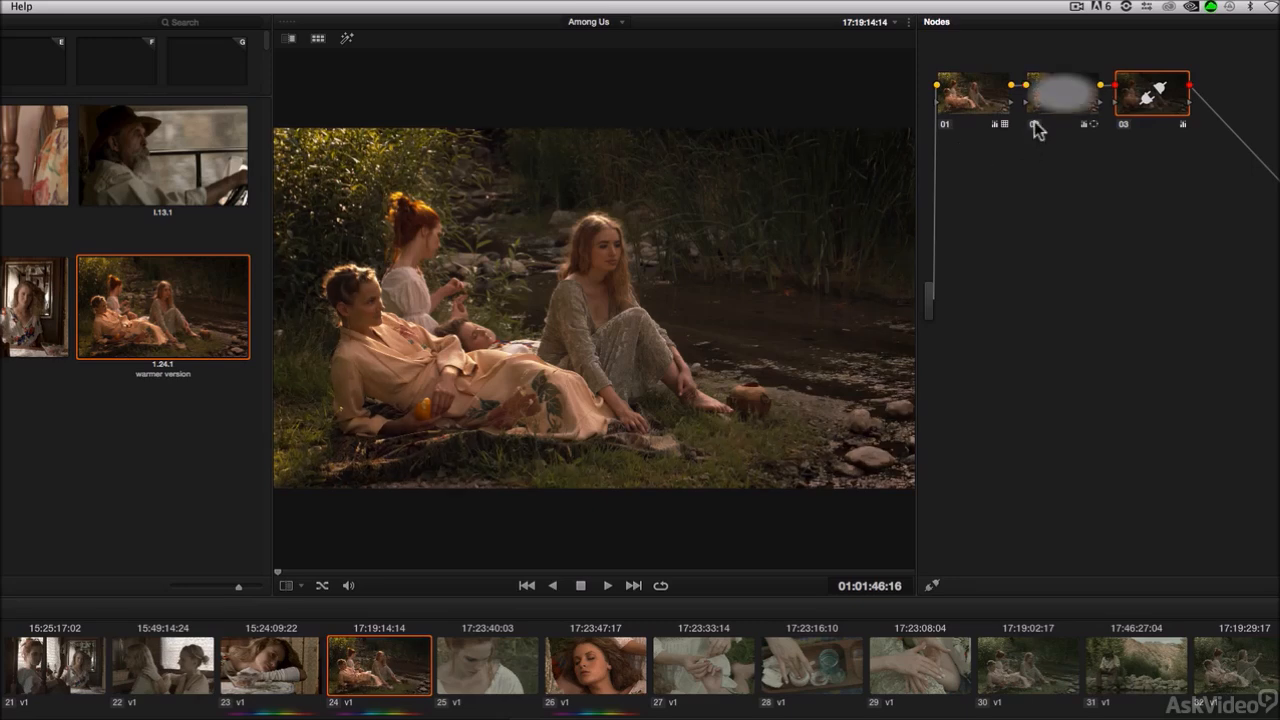
{"action": "left_click", "coordinate": [1125, 127]}
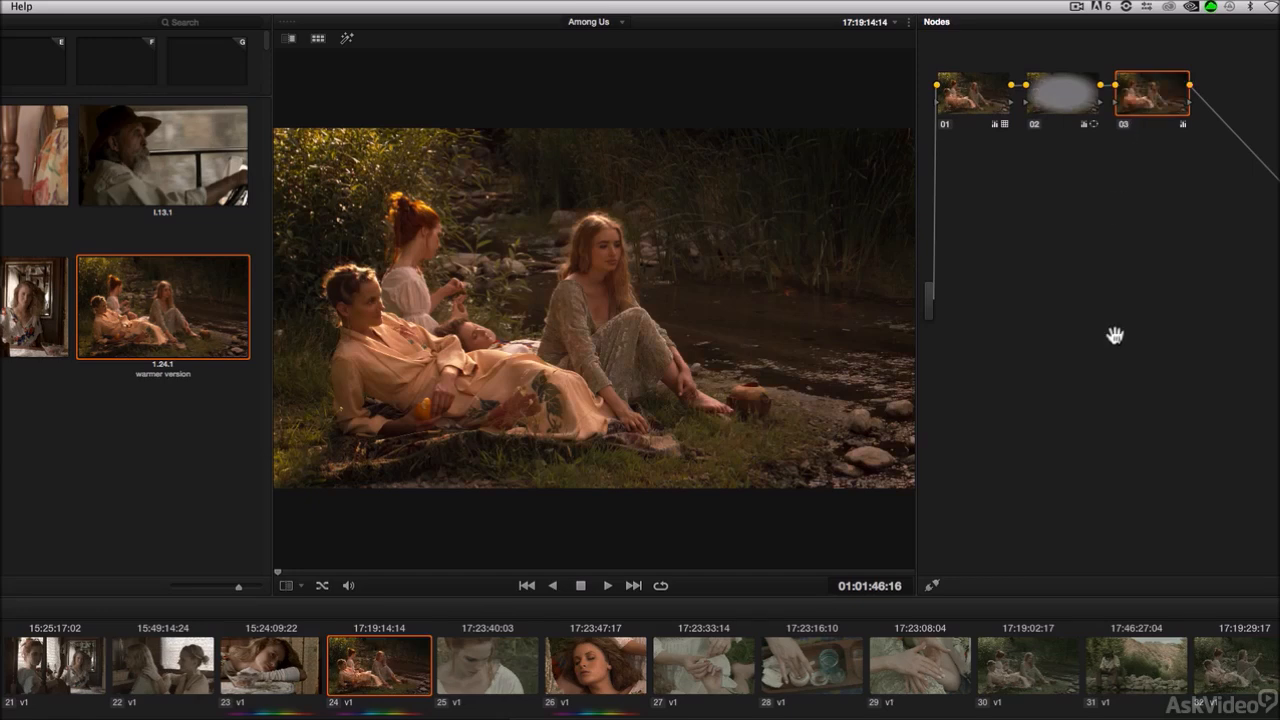
Step: Select clip 26 and display the node graph of still 1.24.1, moving its window aside
{"action": "left_click", "coordinate": [605, 677]}
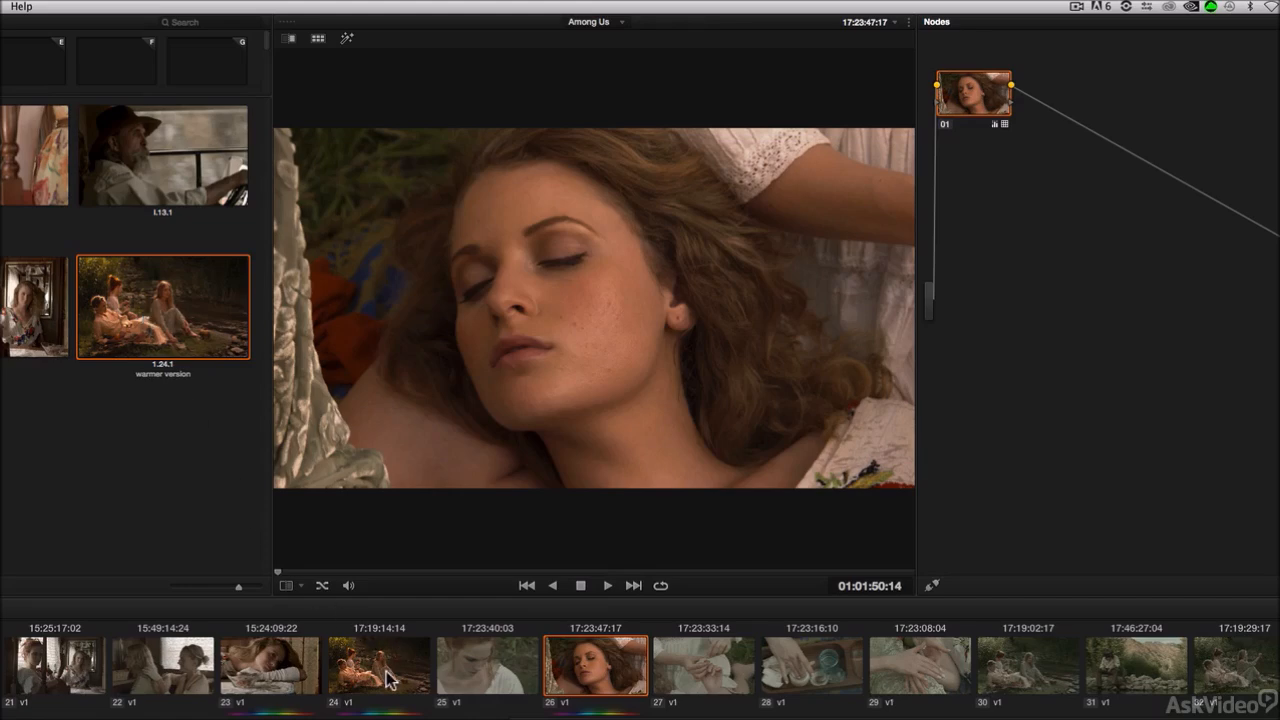
{"action": "double_click", "coordinate": [167, 316]}
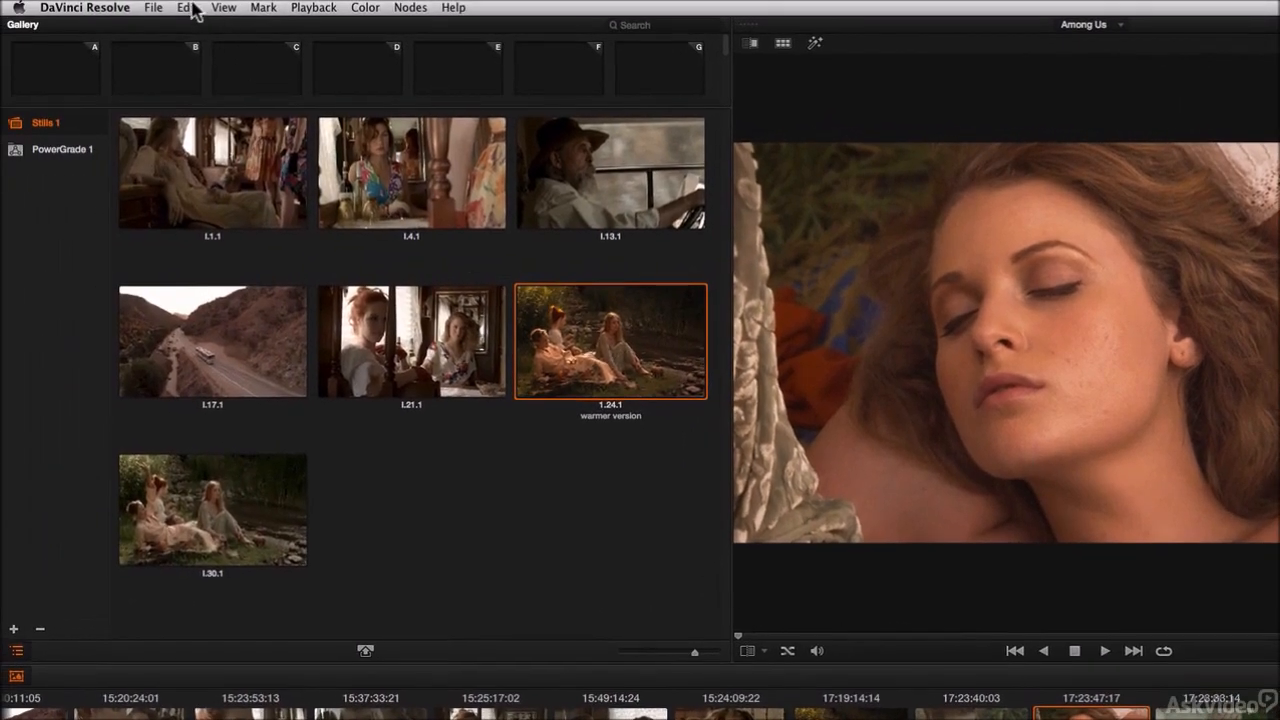
{"action": "left_click", "coordinate": [197, 12]}
{"action": "left_click", "coordinate": [200, 20]}
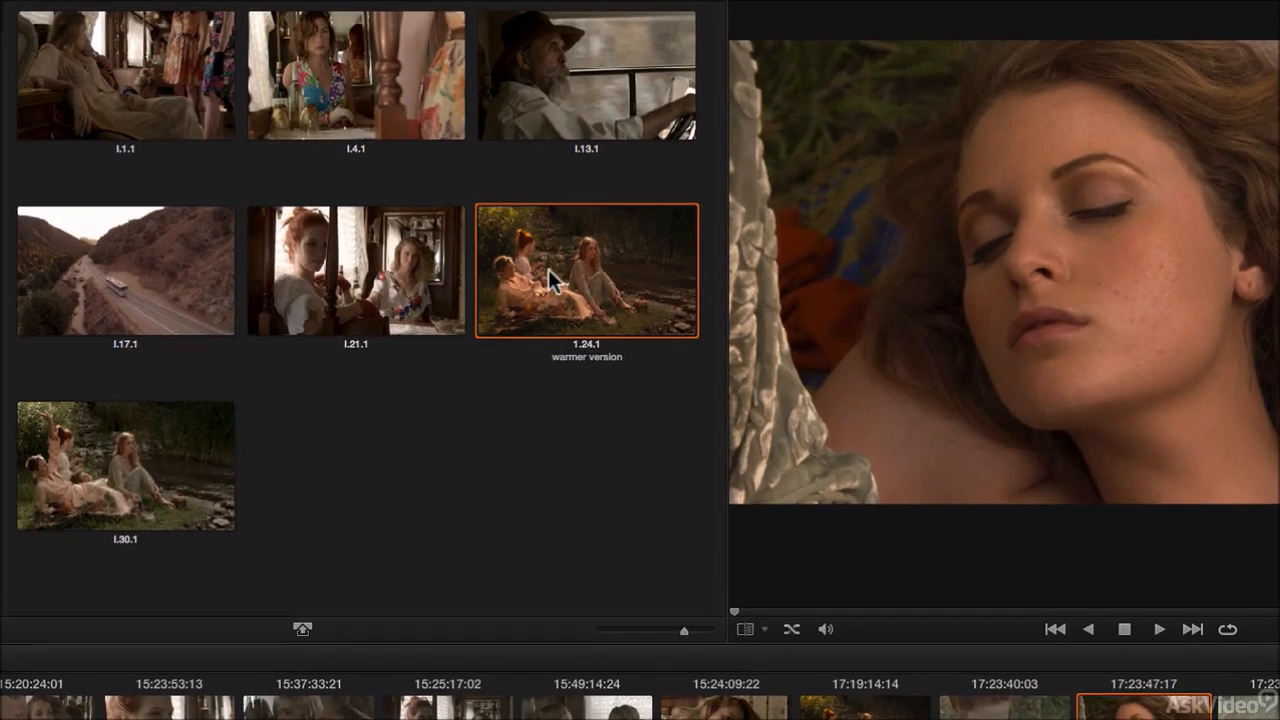
{"action": "right_click", "coordinate": [548, 269]}
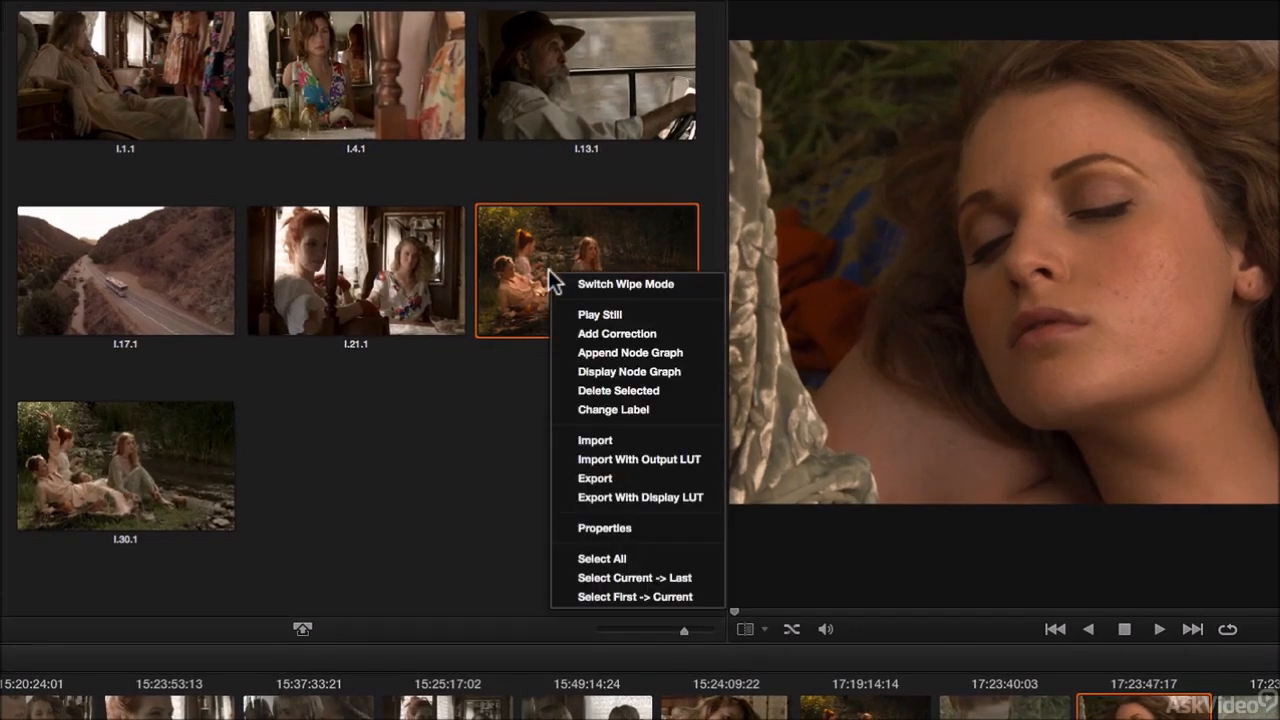
{"action": "left_click", "coordinate": [574, 372]}
{"action": "left_click_drag", "start_coordinate": [886, 272], "coordinate": [366, 182]}
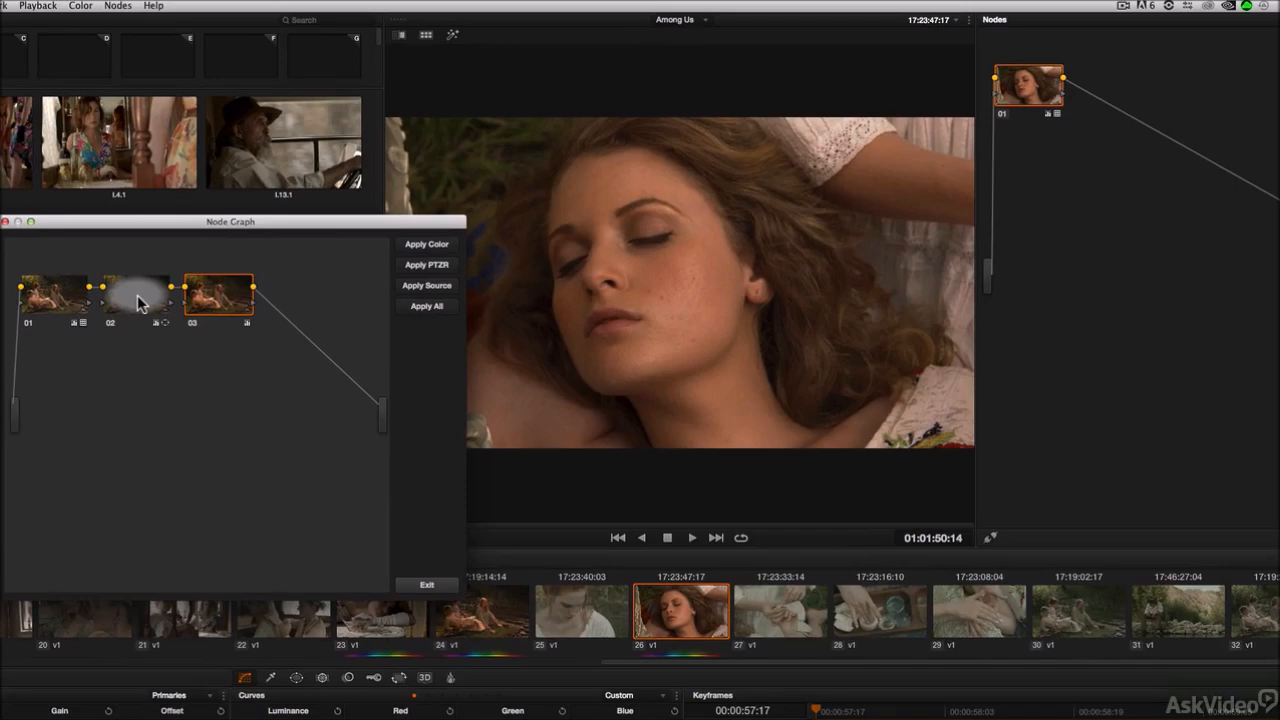
Step: Drag node 02 from the still's node graph into clip 26's node tree after node 01
{"action": "left_click", "coordinate": [139, 302]}
{"action": "left_click_drag", "start_coordinate": [137, 295], "coordinate": [1136, 120]}
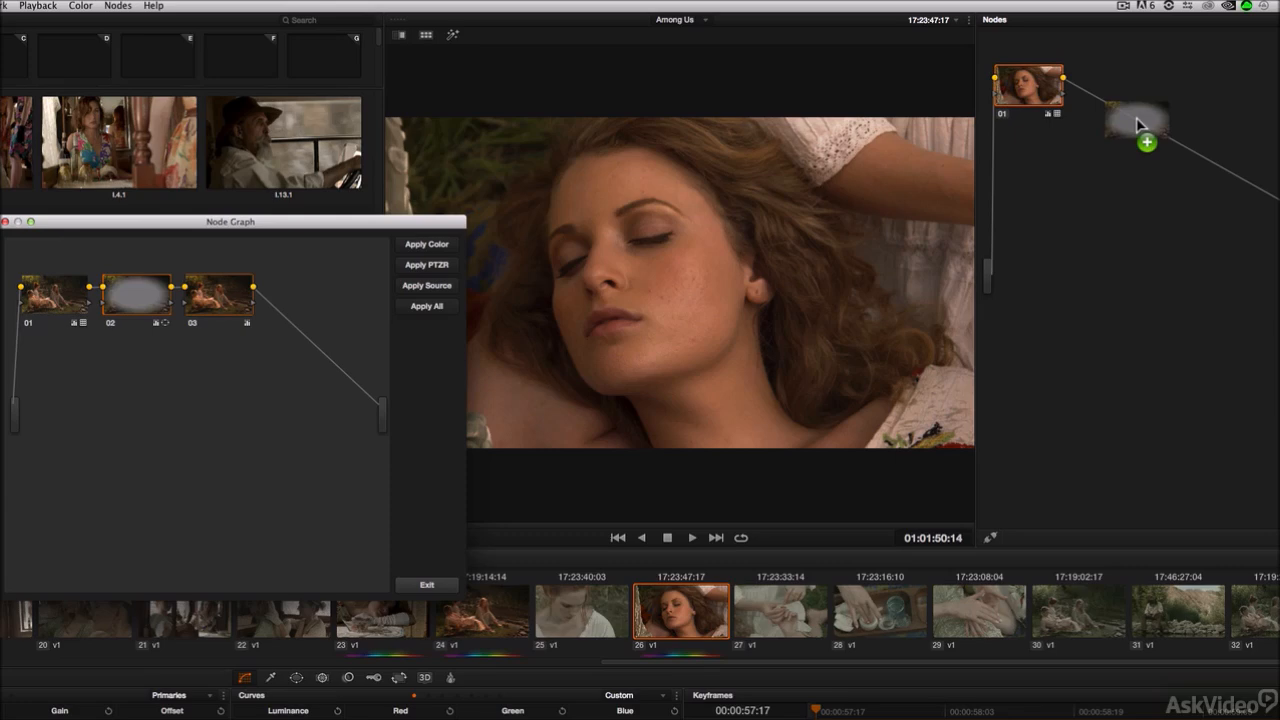
{"action": "left_click_drag", "start_coordinate": [1137, 122], "coordinate": [1139, 92]}
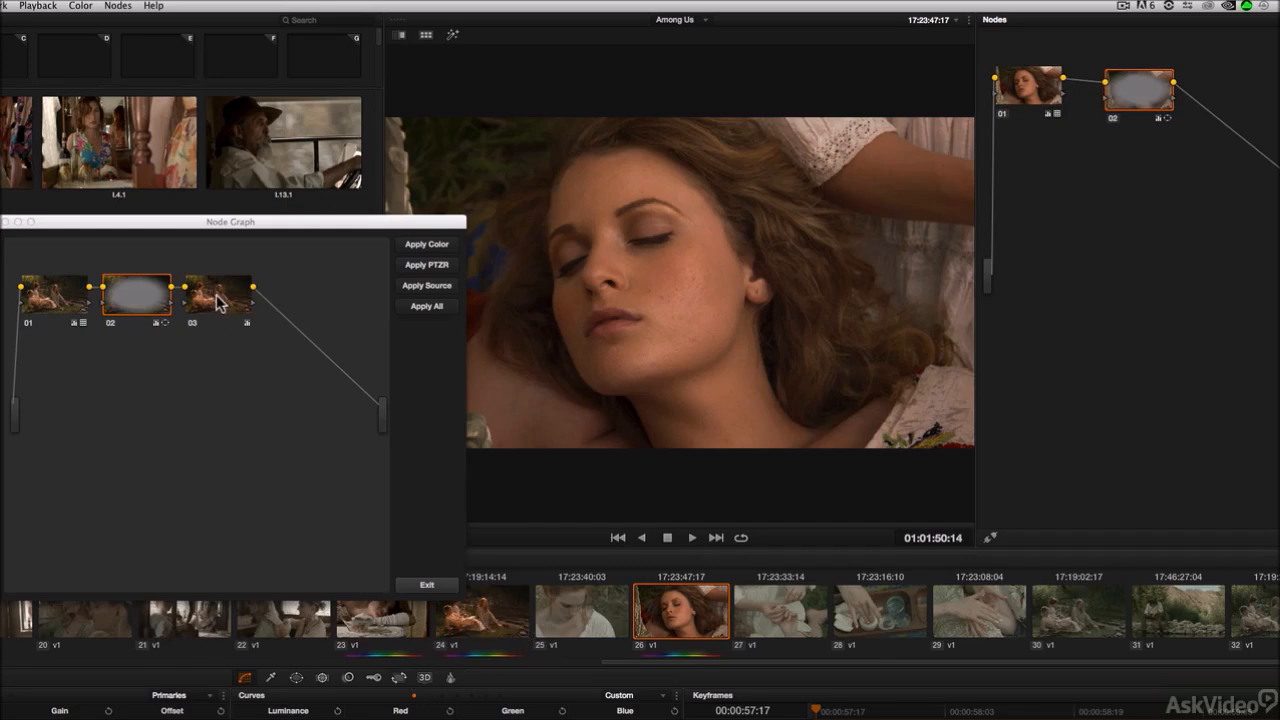
Step: Drag node 03 from the still's node graph into clip 26's node tree and exit the node graph window
{"action": "left_click_drag", "start_coordinate": [218, 300], "coordinate": [1246, 148]}
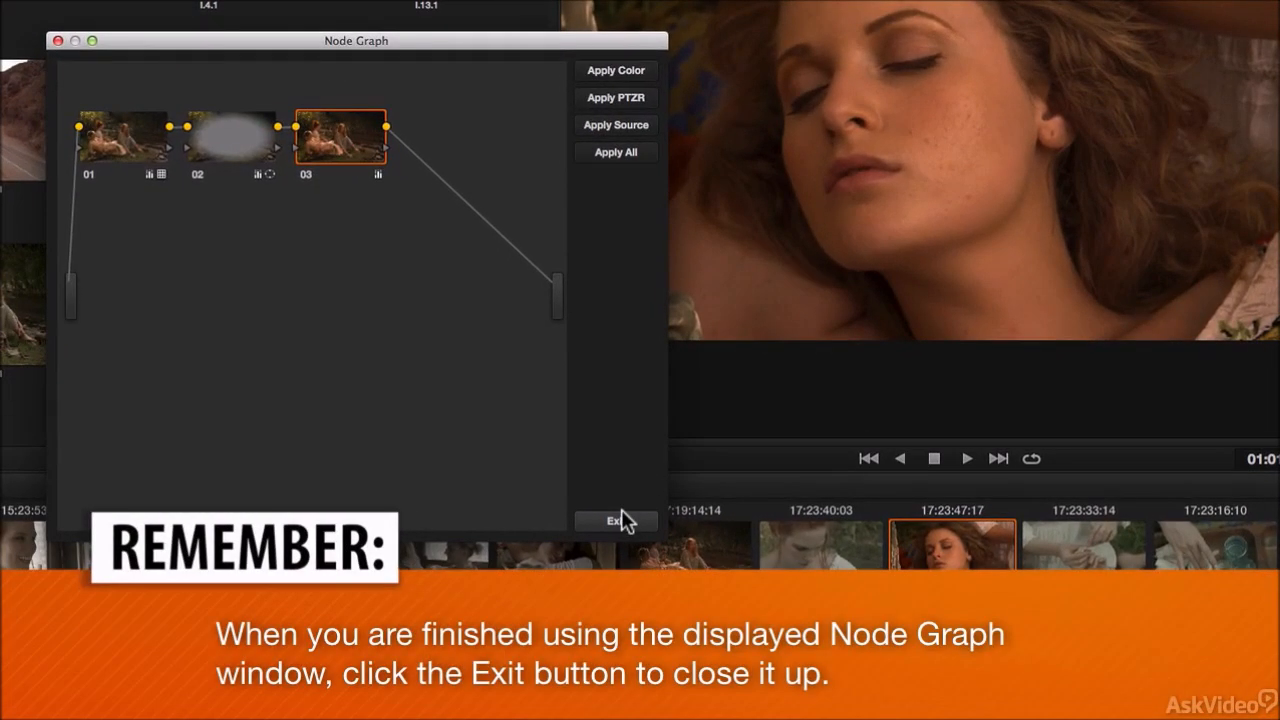
{"action": "left_click", "coordinate": [621, 516]}
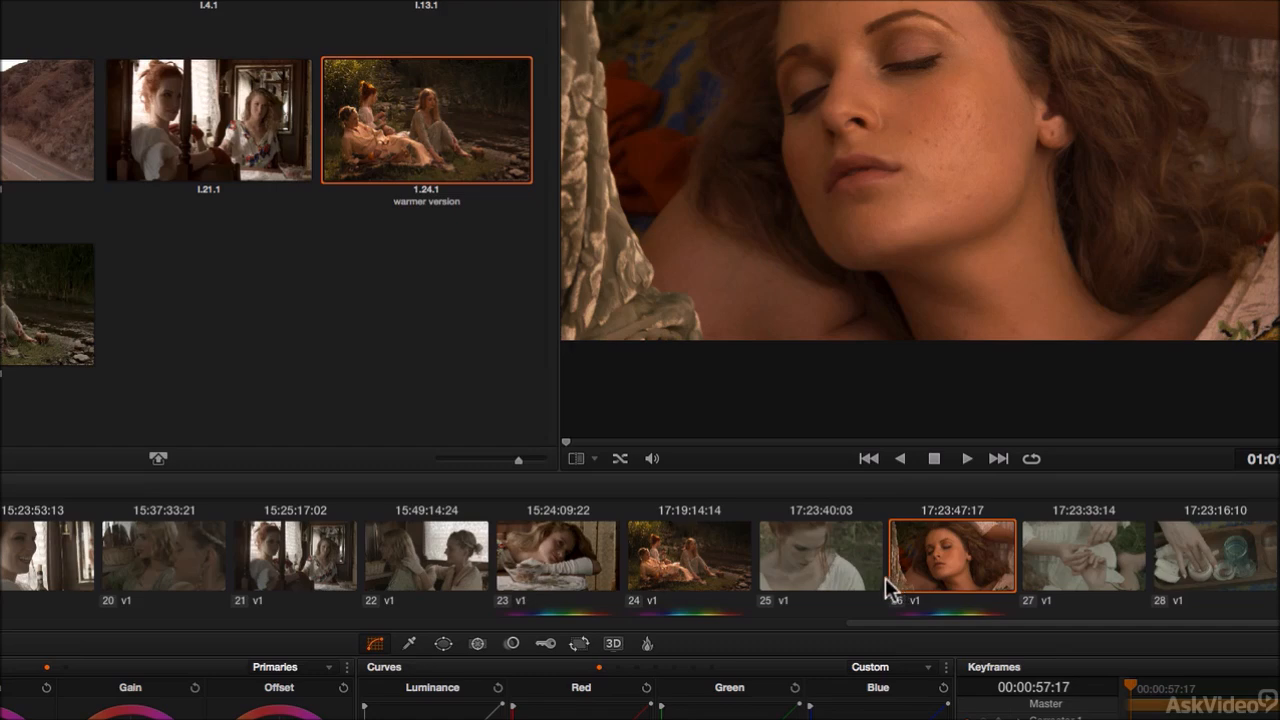
Step: Select clip 13, copy clip 17's grade onto it, then reset all its grades and nodes
{"action": "left_click", "coordinate": [695, 558]}
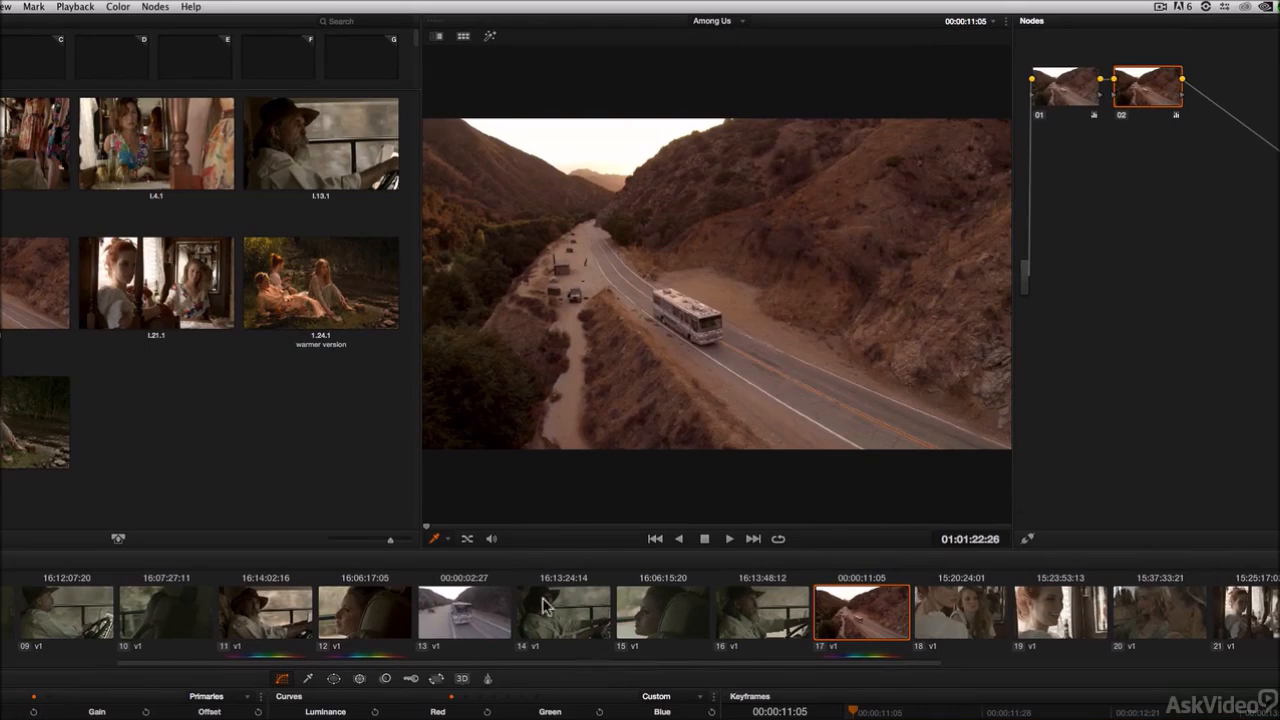
{"action": "left_click", "coordinate": [470, 618]}
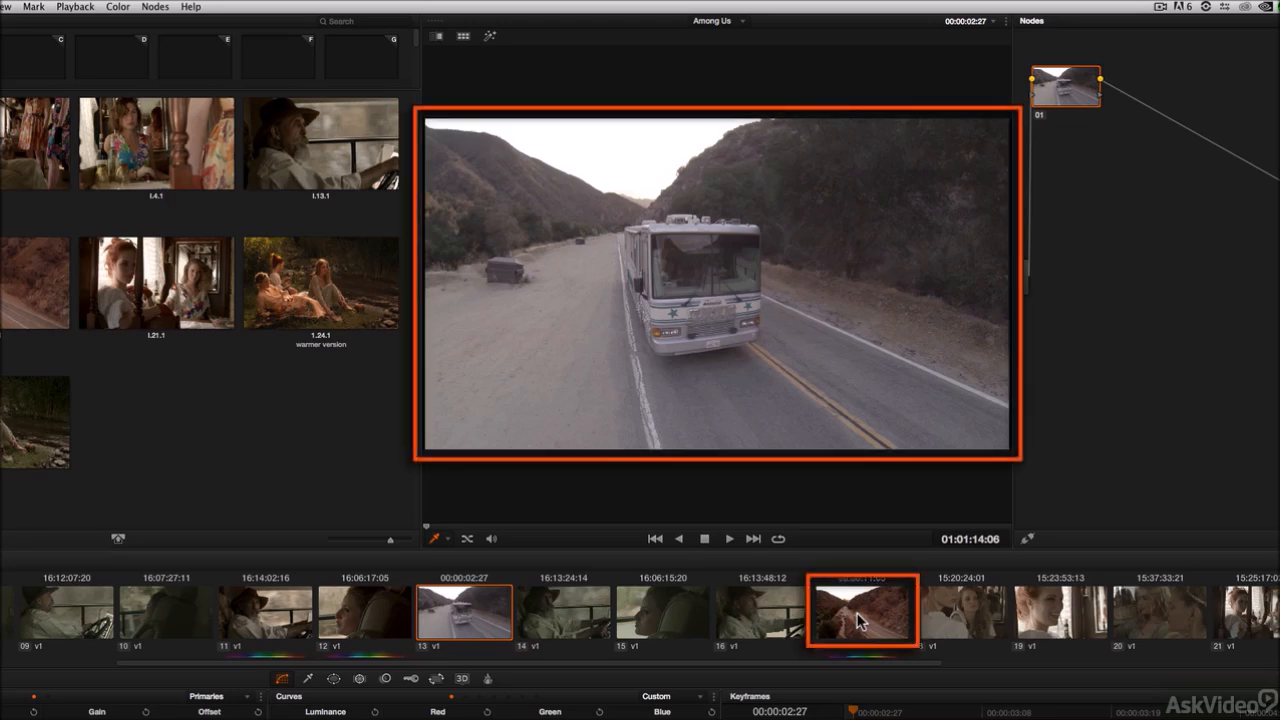
{"action": "middle_click", "coordinate": [858, 620]}
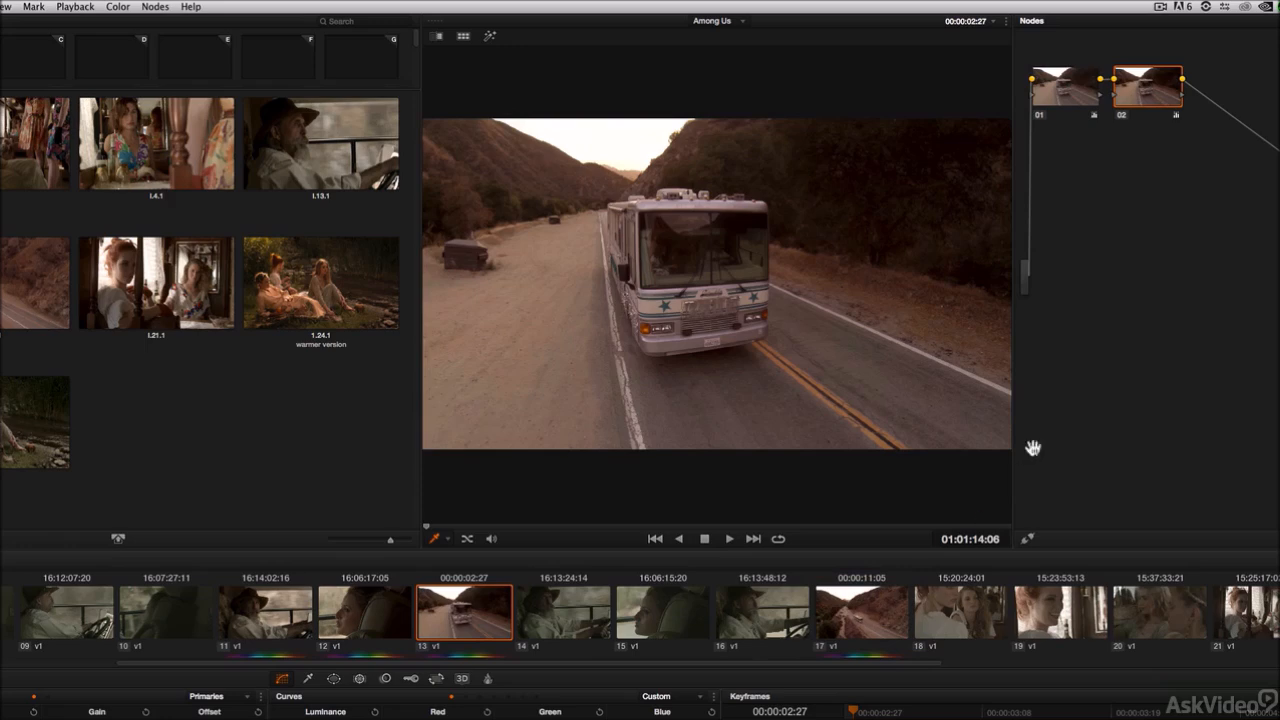
{"action": "right_click", "coordinate": [1110, 220]}
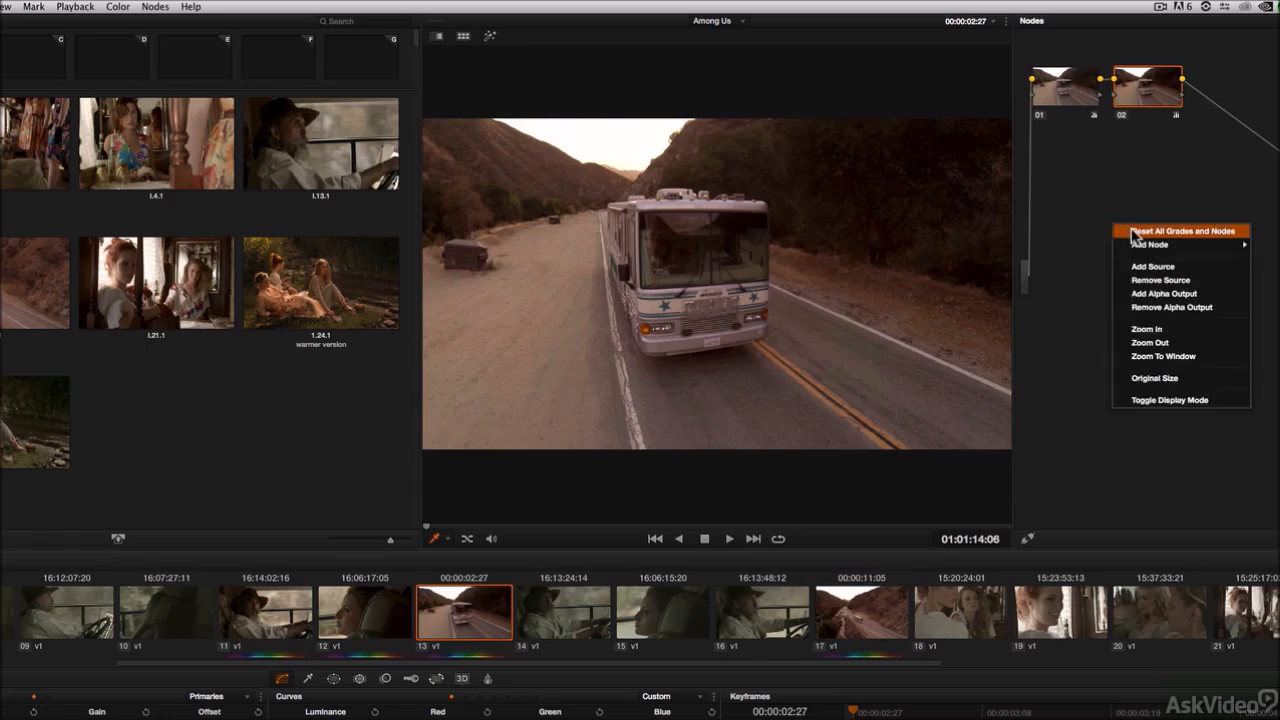
{"action": "left_click", "coordinate": [1134, 232]}
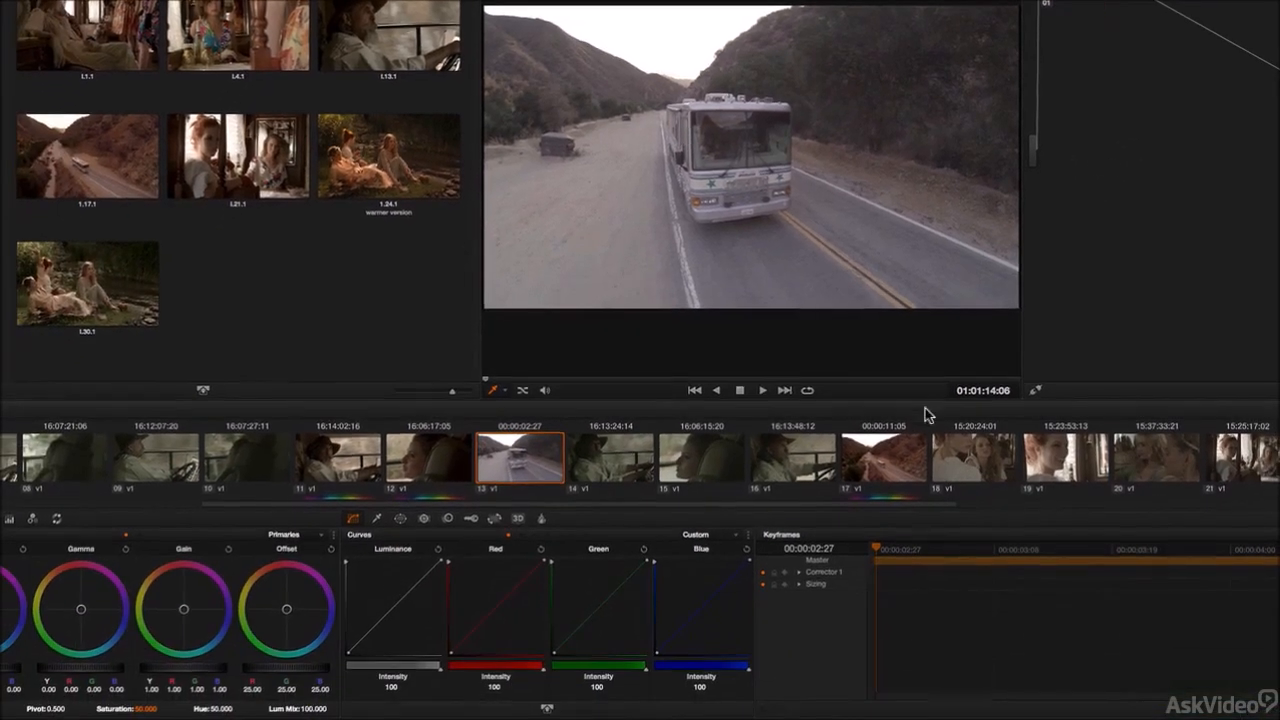
Step: Select clip 17 and open its sizing settings
{"action": "left_click", "coordinate": [876, 628]}
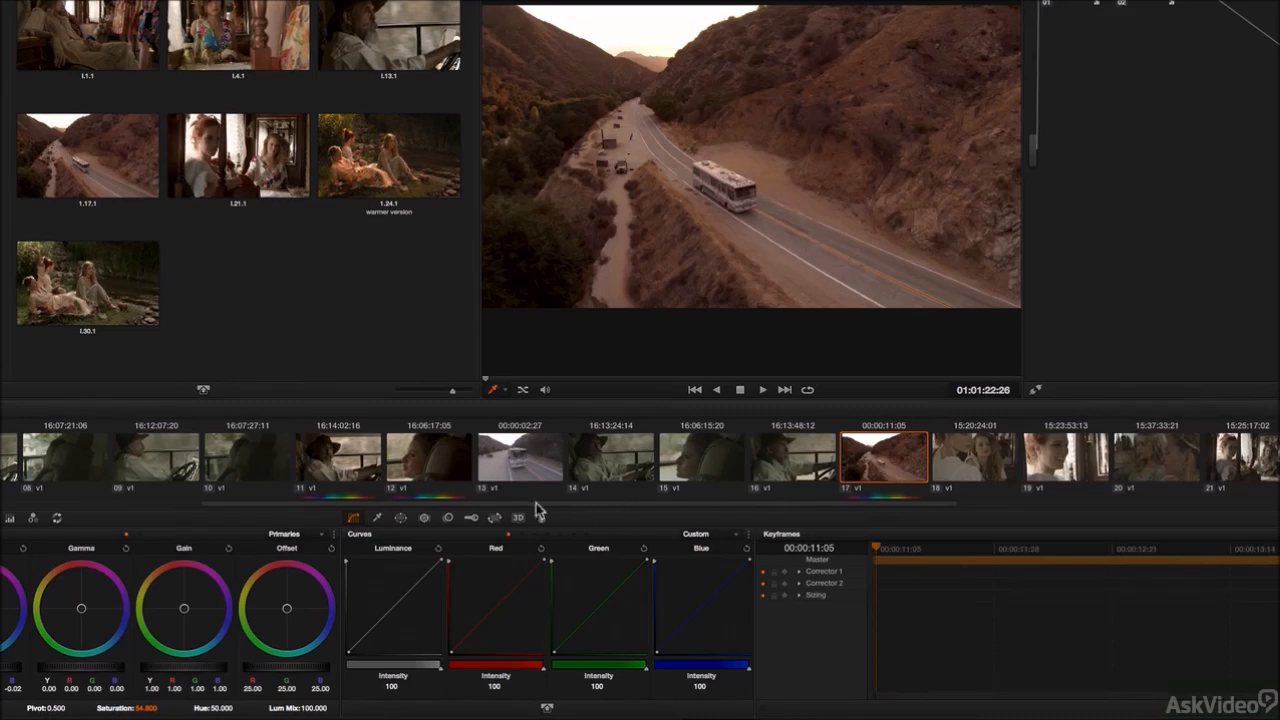
{"action": "left_click", "coordinate": [495, 518]}
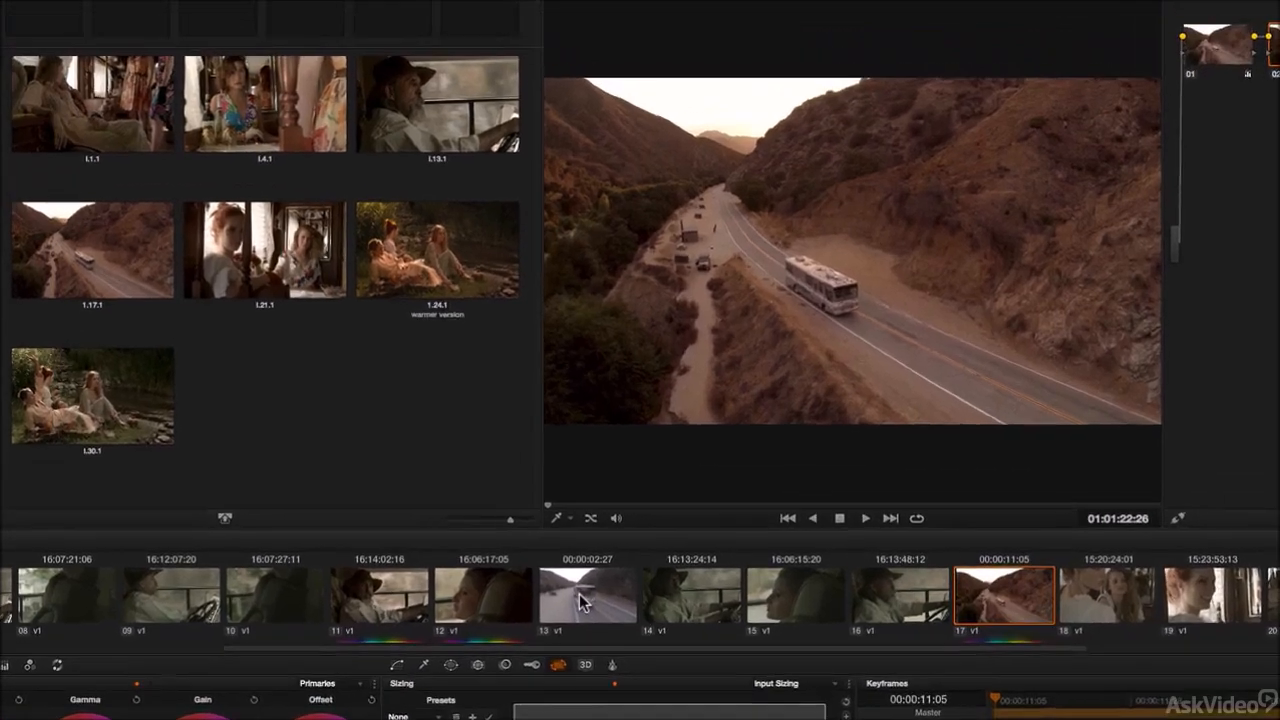
Step: Select clip 13, copy clip 17's grade onto it, and undo the copy
{"action": "left_click", "coordinate": [516, 462]}
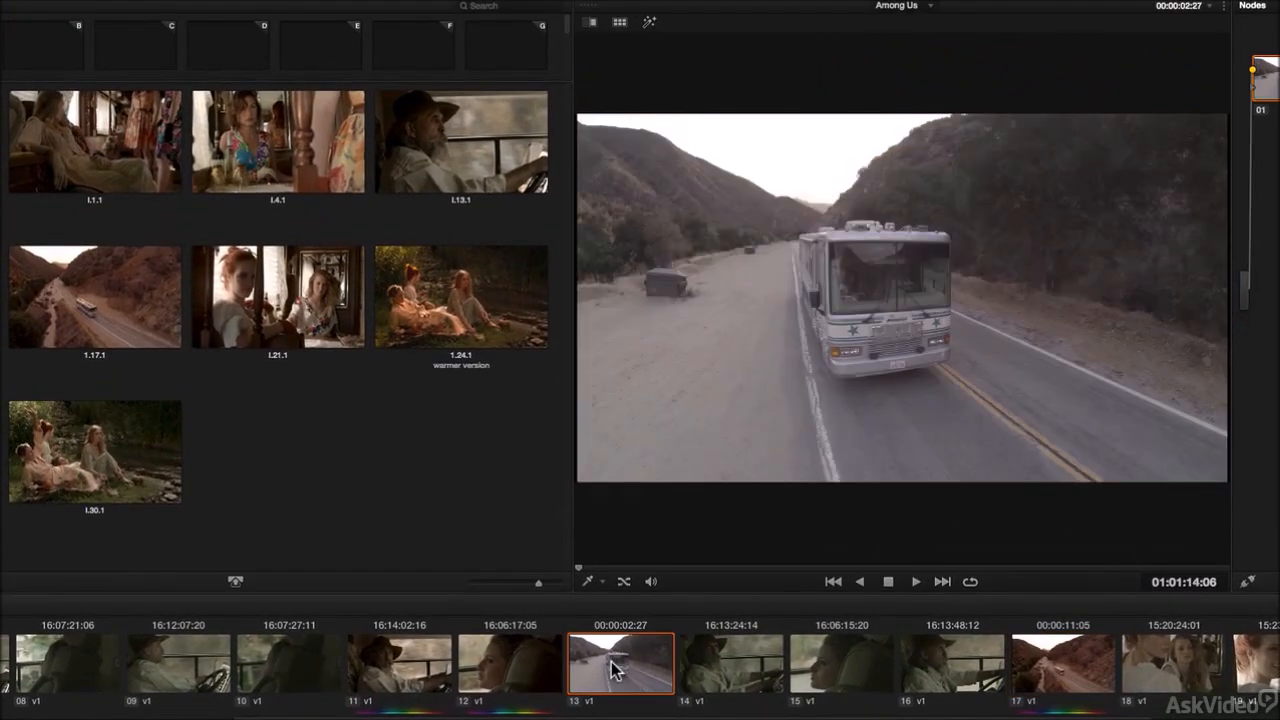
{"action": "middle_click", "coordinate": [1066, 670]}
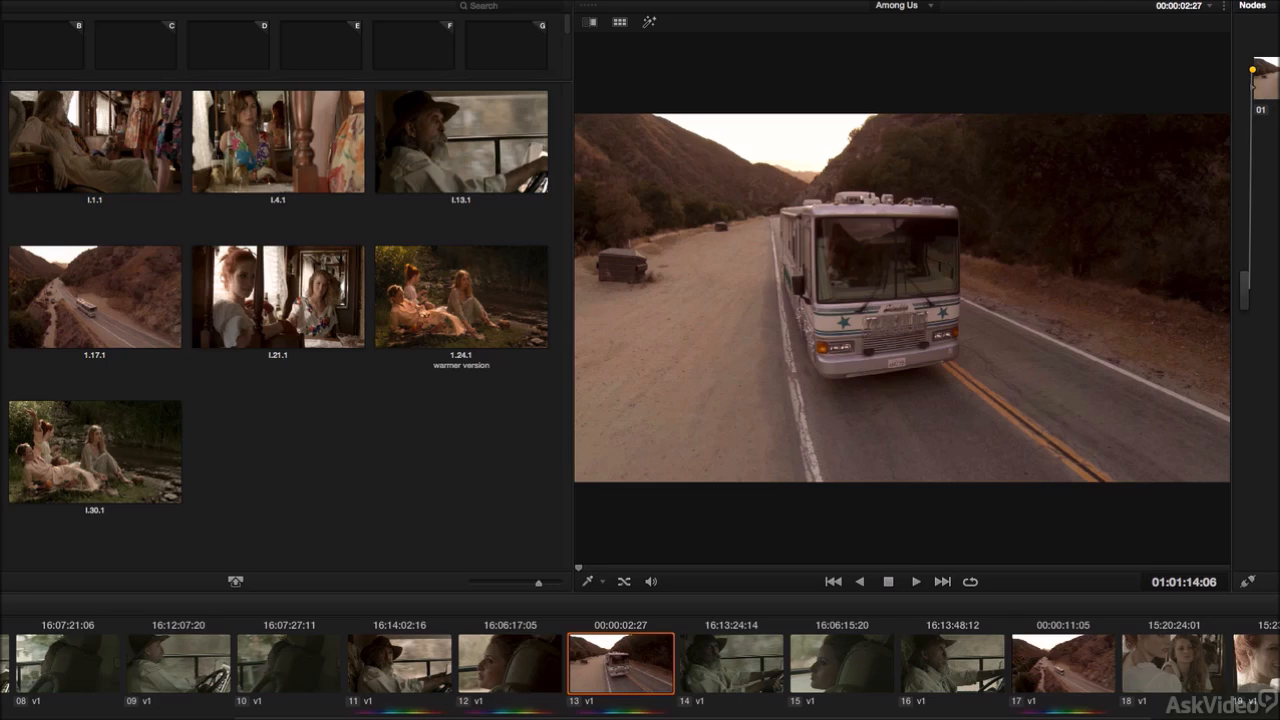
{"action": "key", "text": "super+z"}
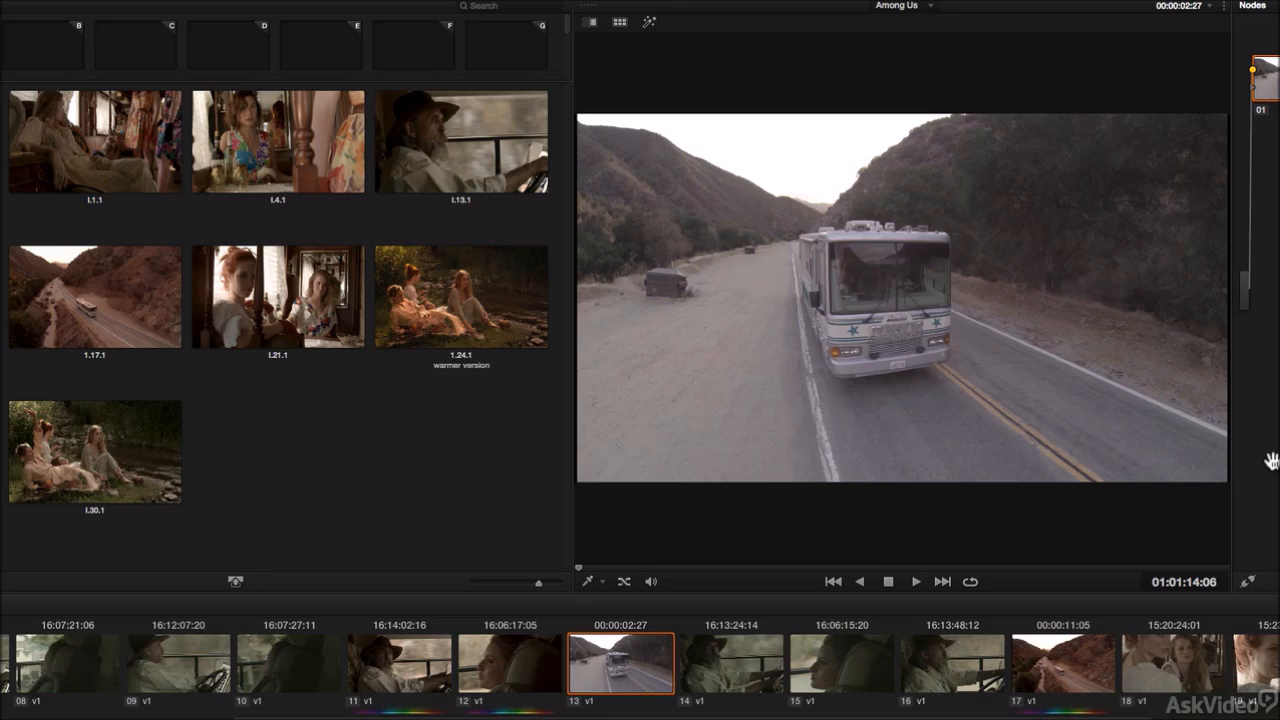
Step: Turn on the gallery option Copy Grade: Preserve Input Sizing
{"action": "right_click", "coordinate": [350, 445]}
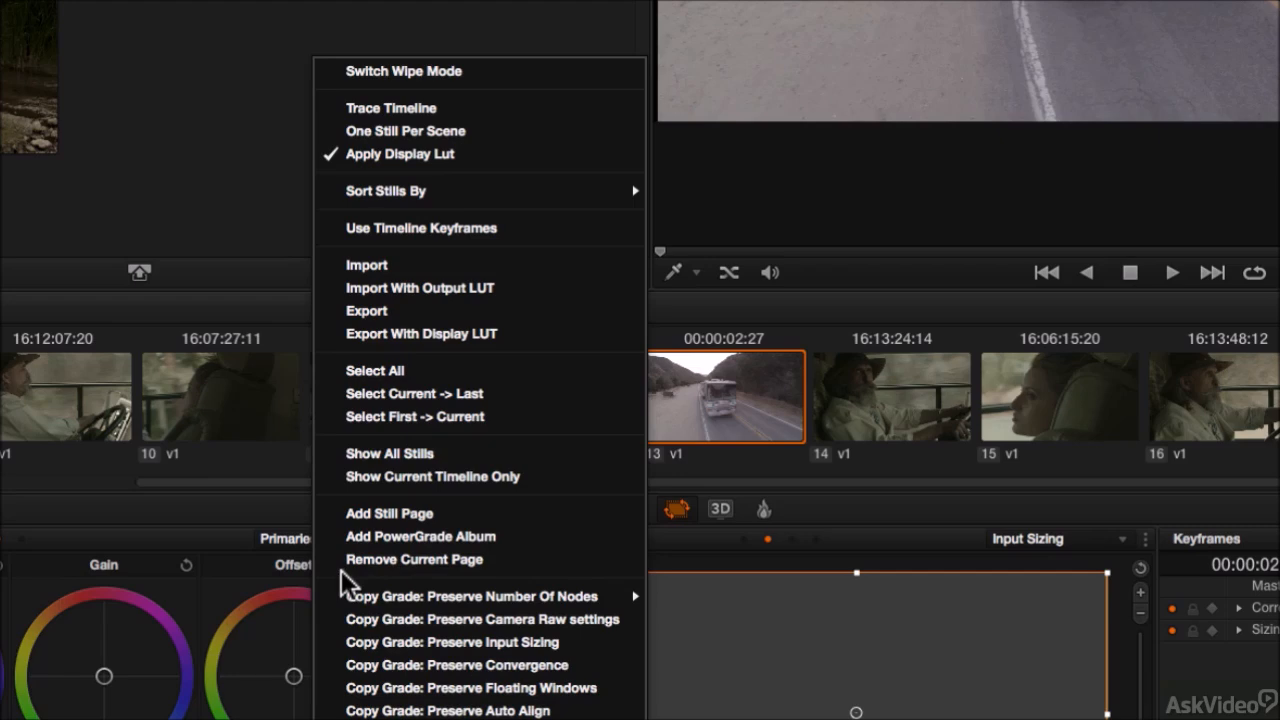
{"action": "mouse_move", "coordinate": [337, 603]}
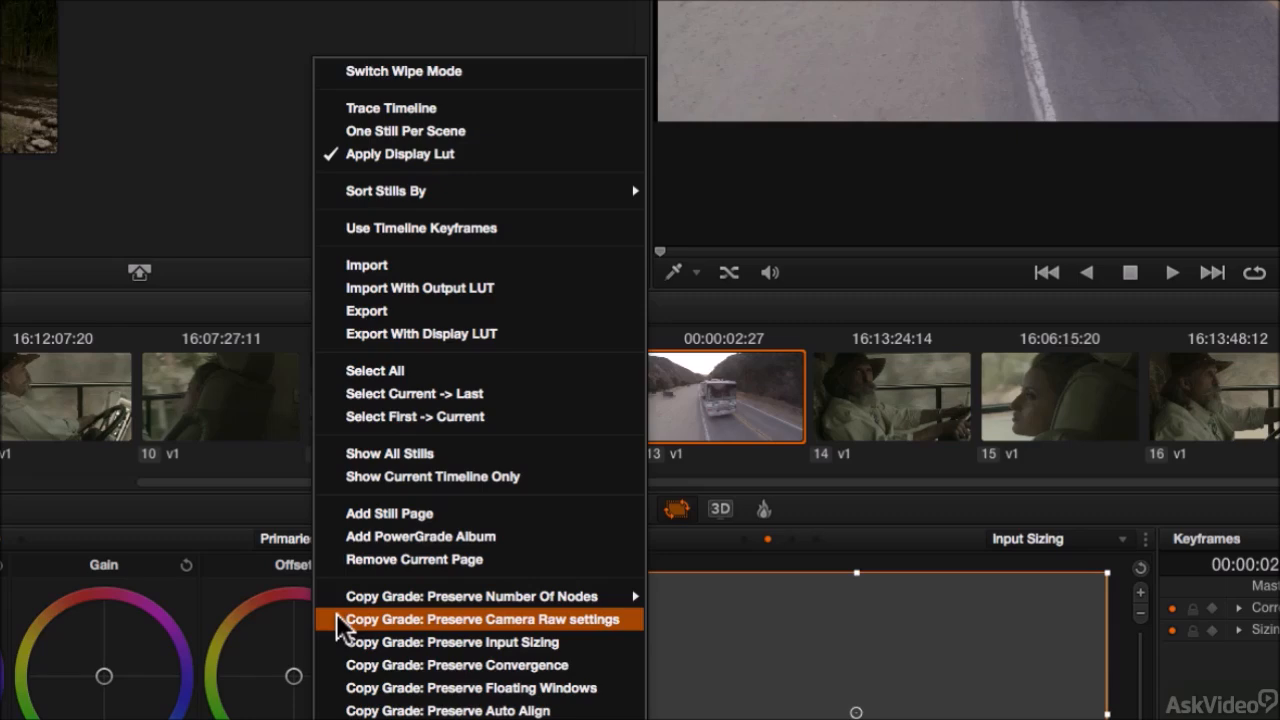
{"action": "left_click", "coordinate": [440, 650]}
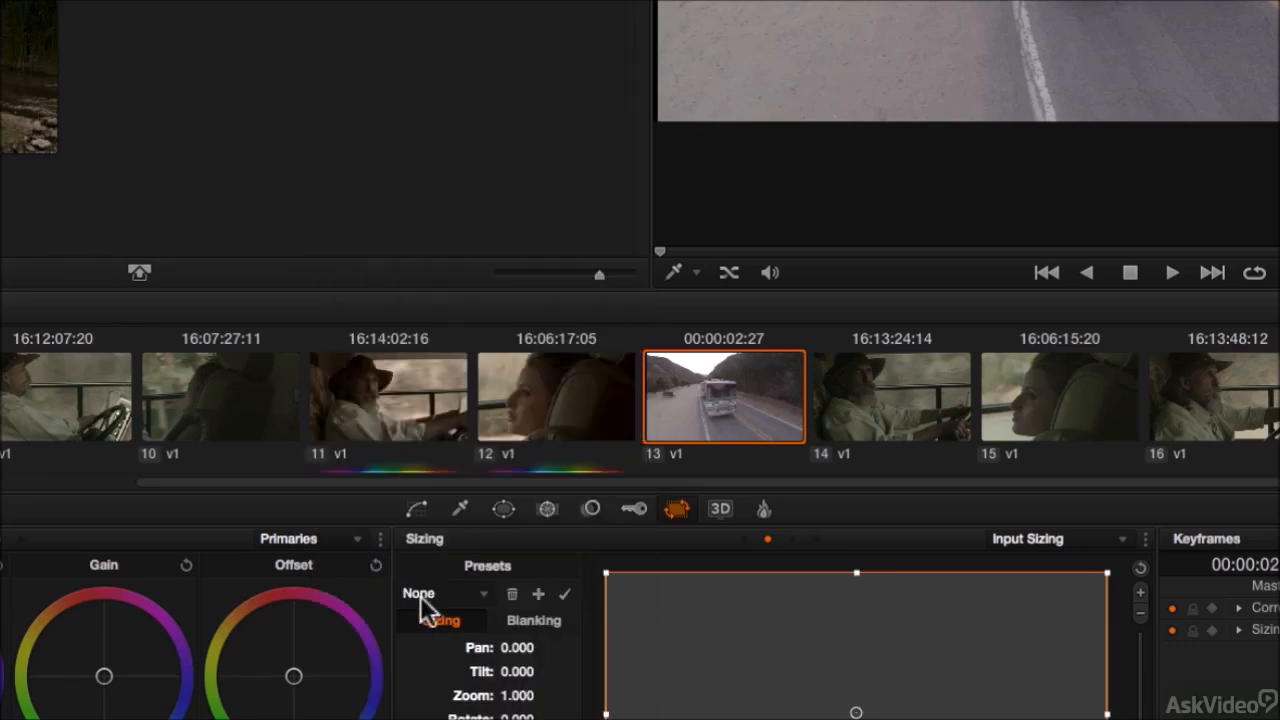
{"action": "right_click", "coordinate": [300, 72]}
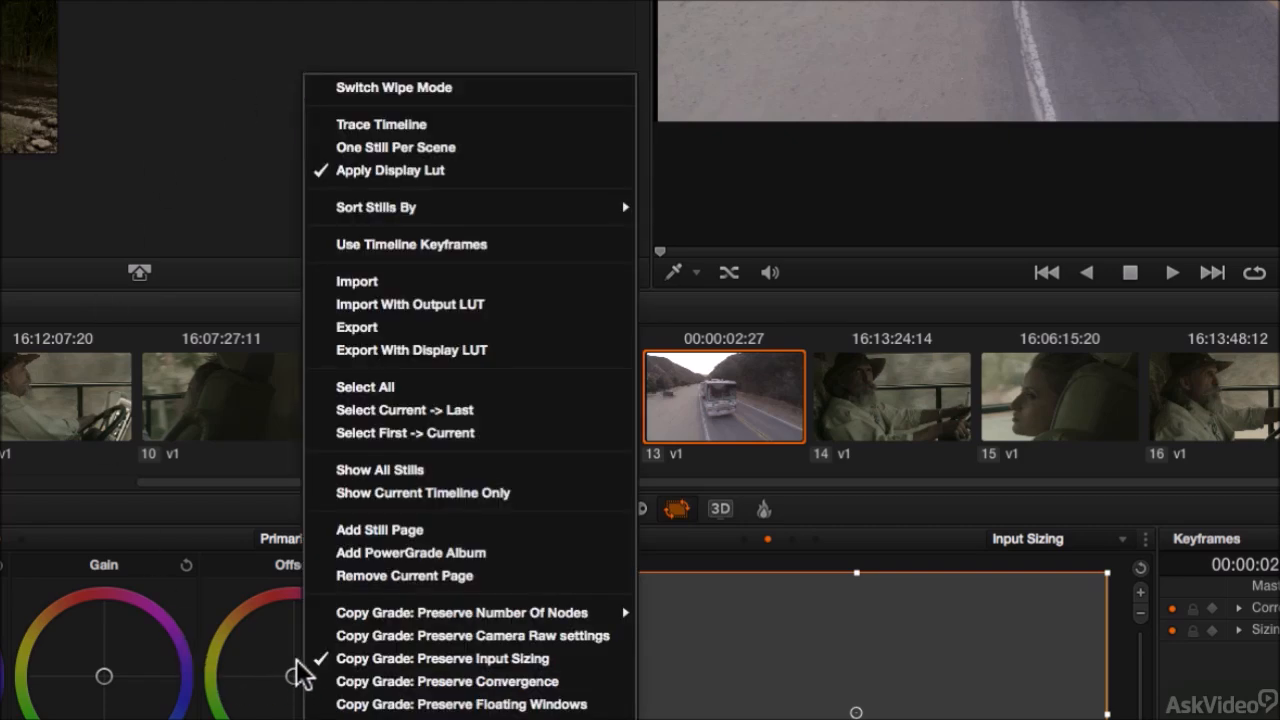
{"action": "left_click", "coordinate": [195, 100]}
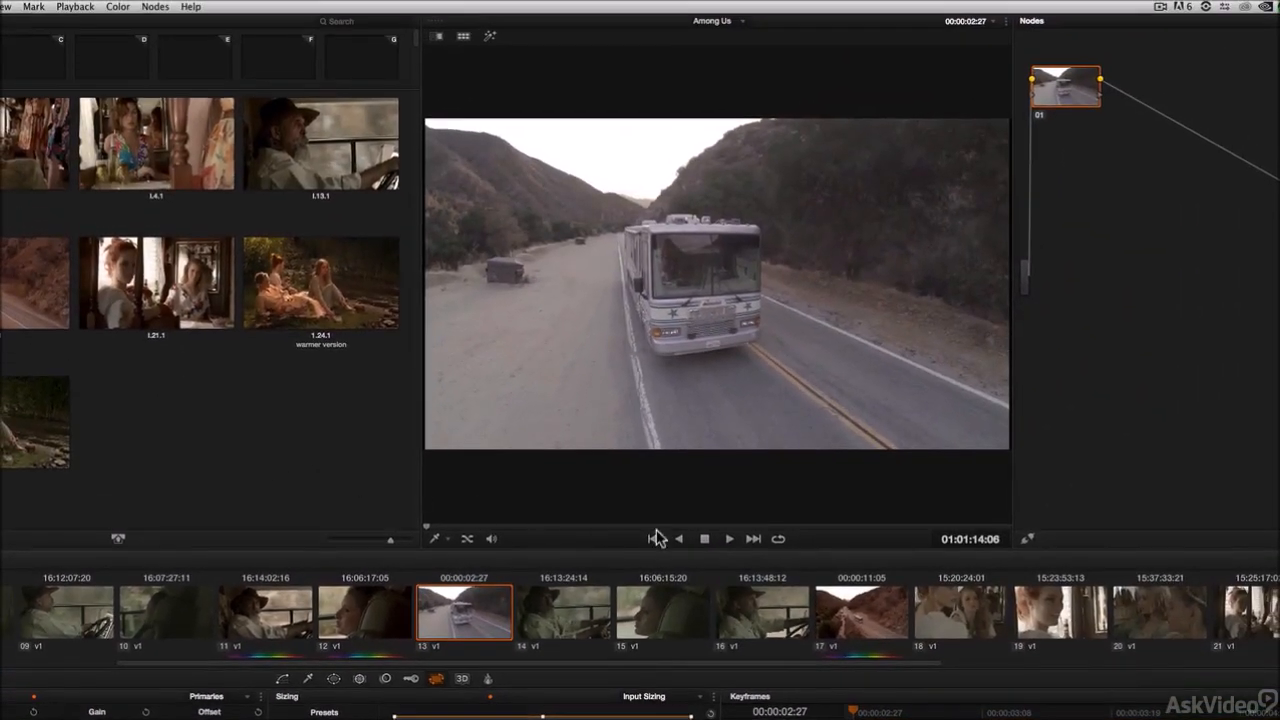
Step: Copy clip 17's grade onto clip 13 with its input sizing preserved
{"action": "middle_click", "coordinate": [862, 620]}
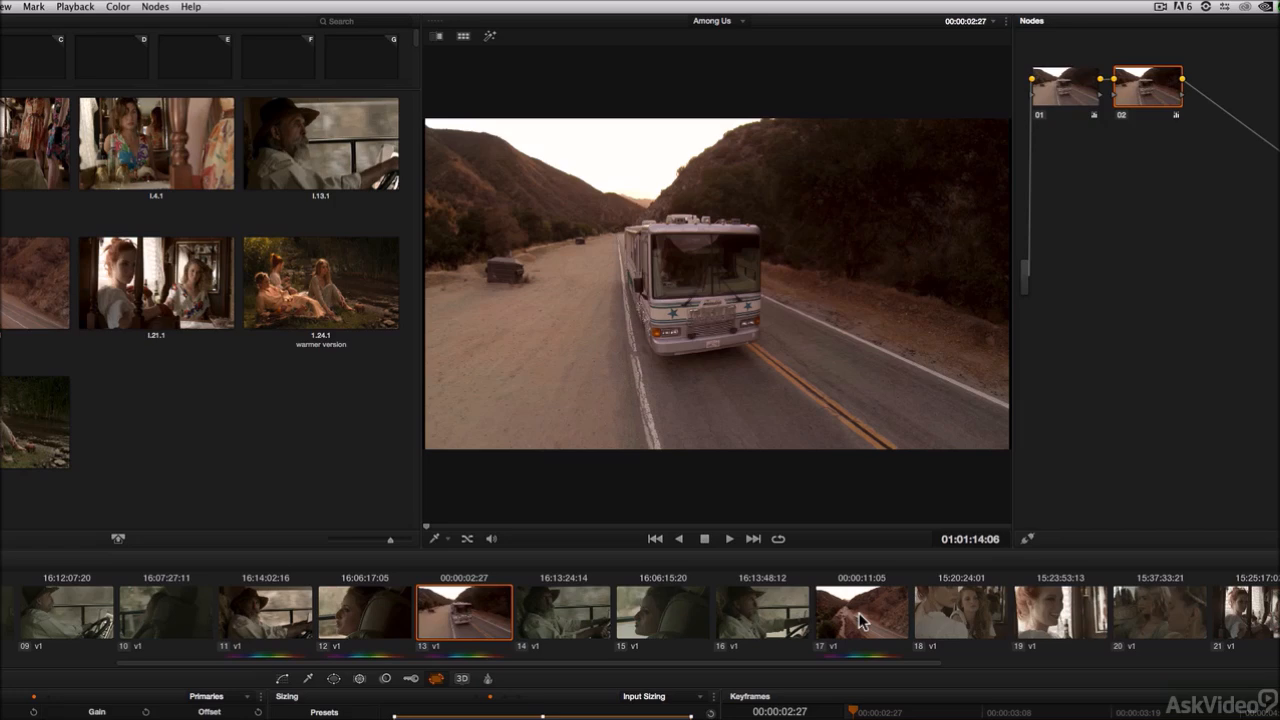
{"action": "right_click", "coordinate": [256, 415]}
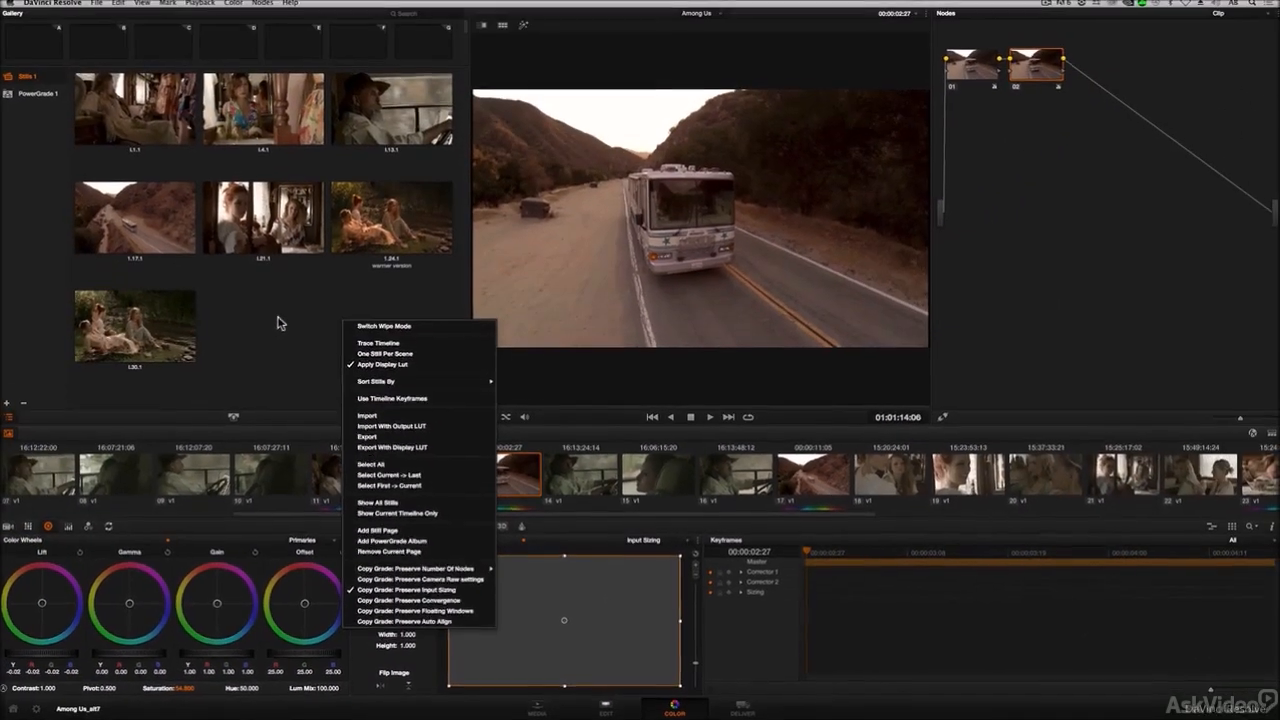
{"action": "left_click", "coordinate": [280, 322]}
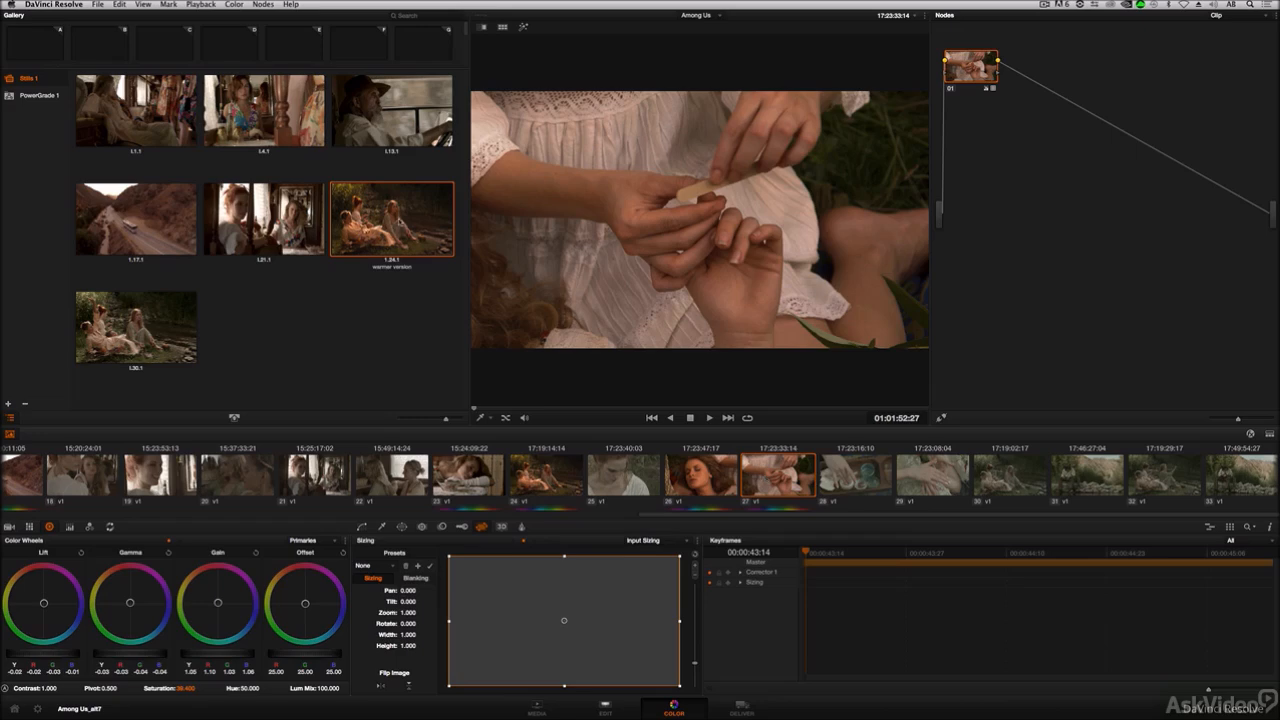
Step: Display the node graph of still 1.24.1 for clip 27, move the window, and exit it
{"action": "right_click", "coordinate": [394, 219]}
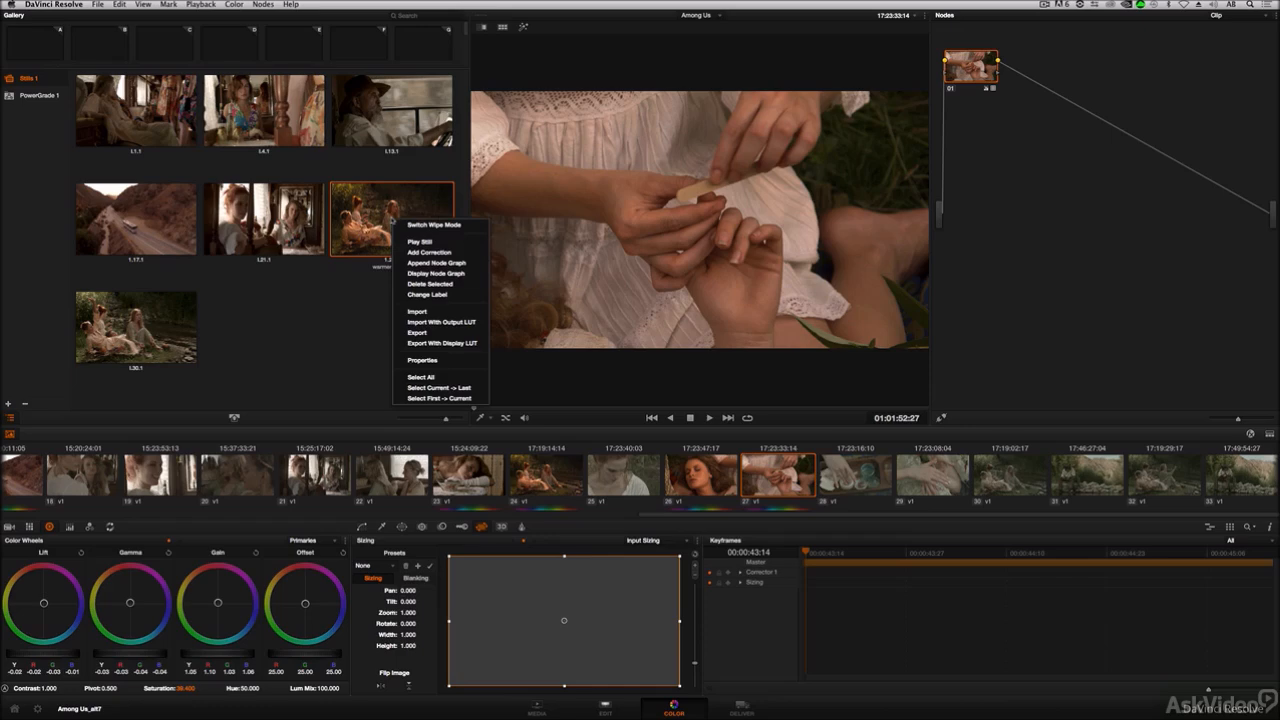
{"action": "left_click", "coordinate": [420, 273]}
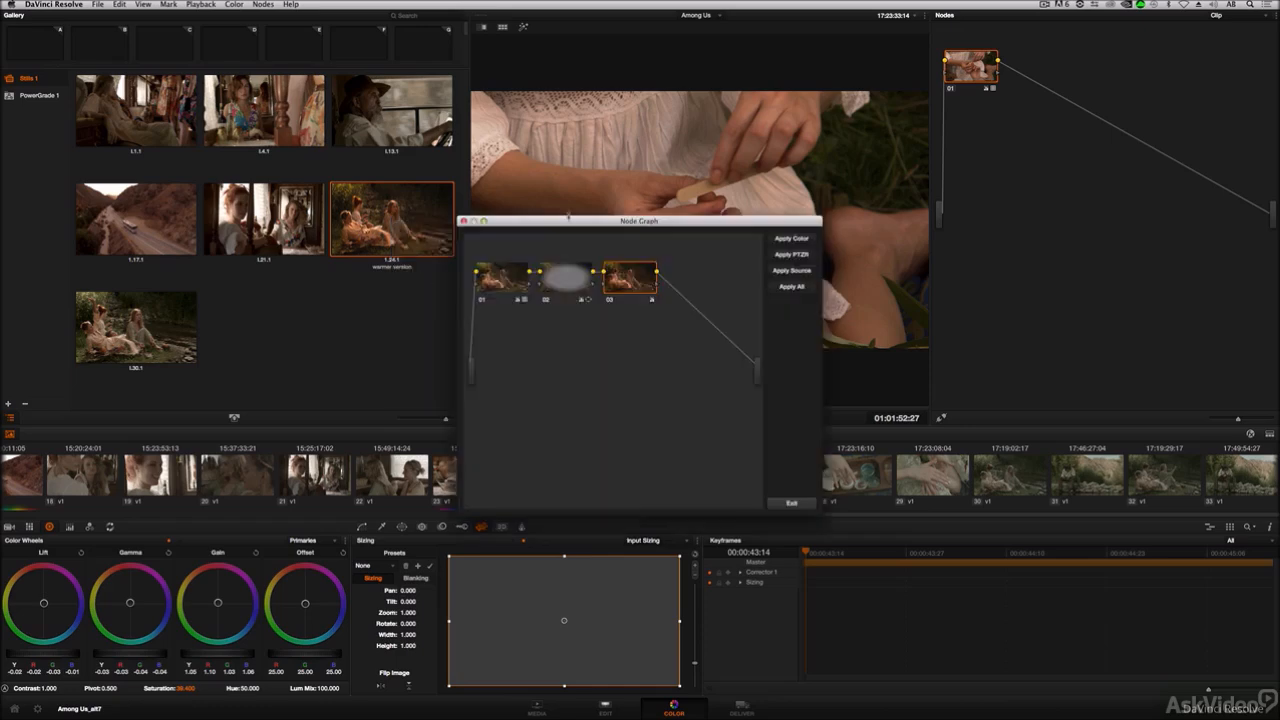
{"action": "left_click_drag", "start_coordinate": [568, 217], "coordinate": [253, 207]}
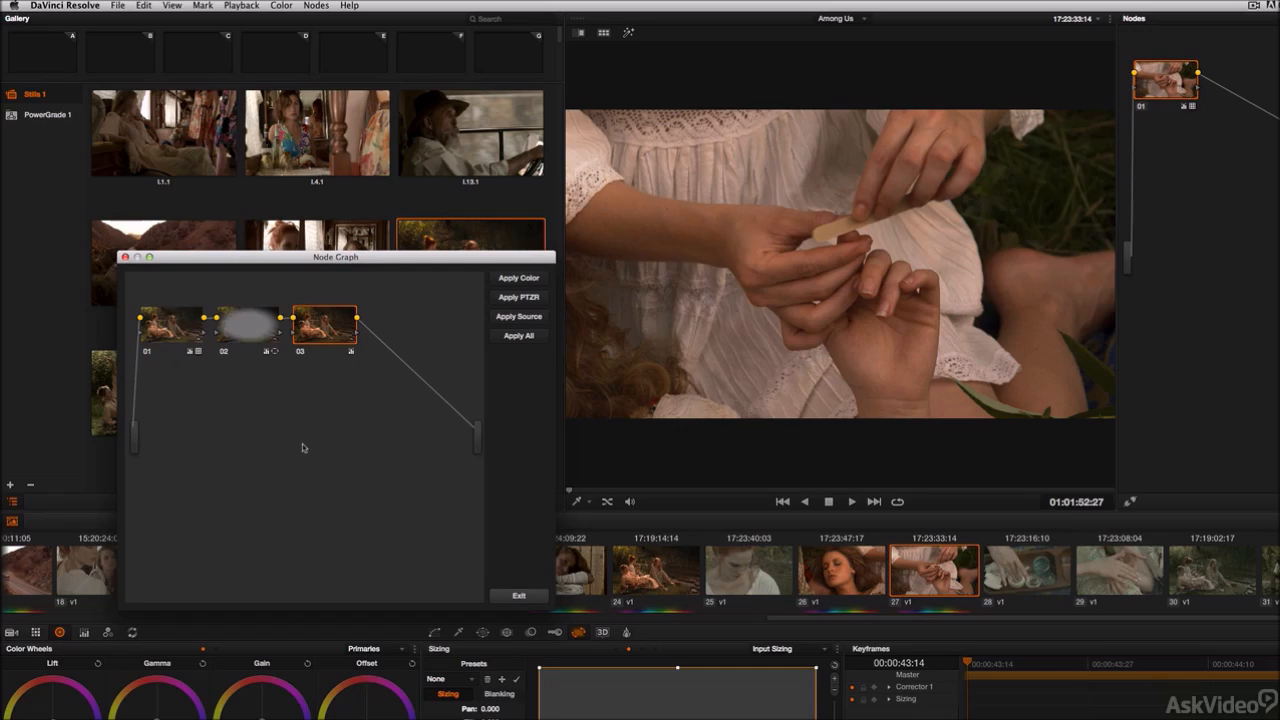
{"action": "left_click", "coordinate": [519, 595]}
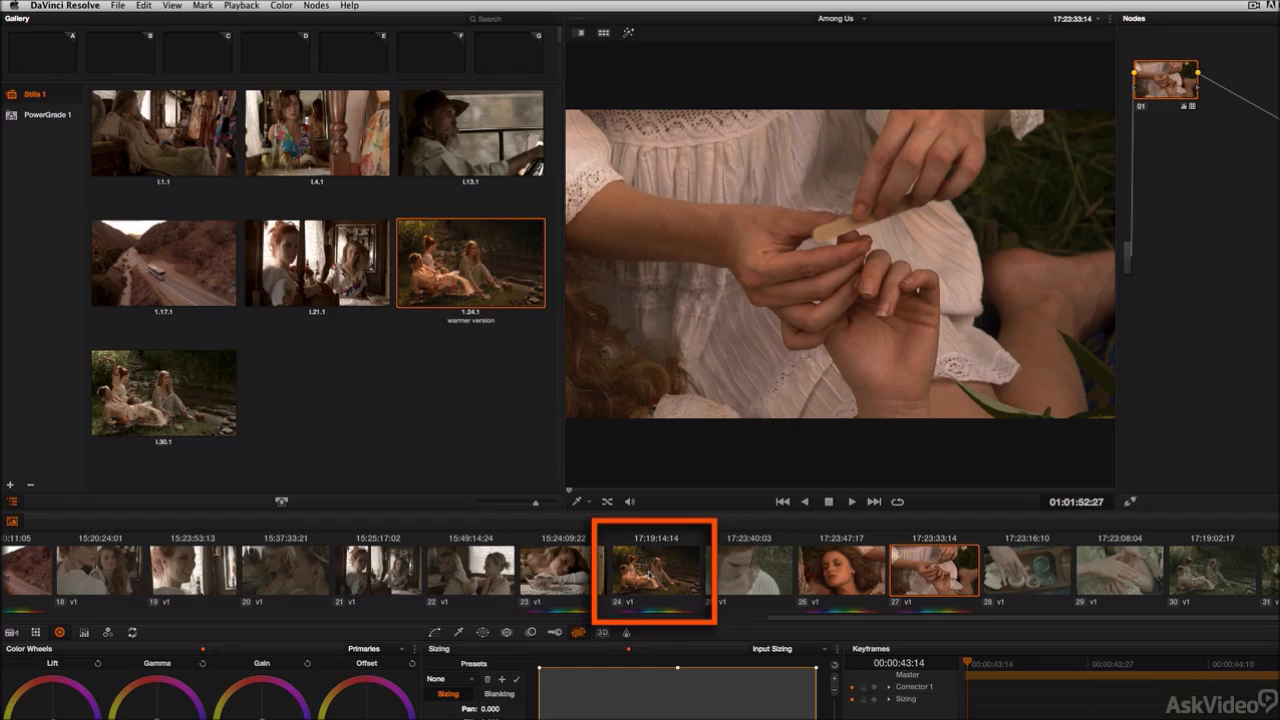
Step: Display clip 24's node graph and drag its second and third nodes into clip 27's node tree, then exit
{"action": "right_click", "coordinate": [650, 575]}
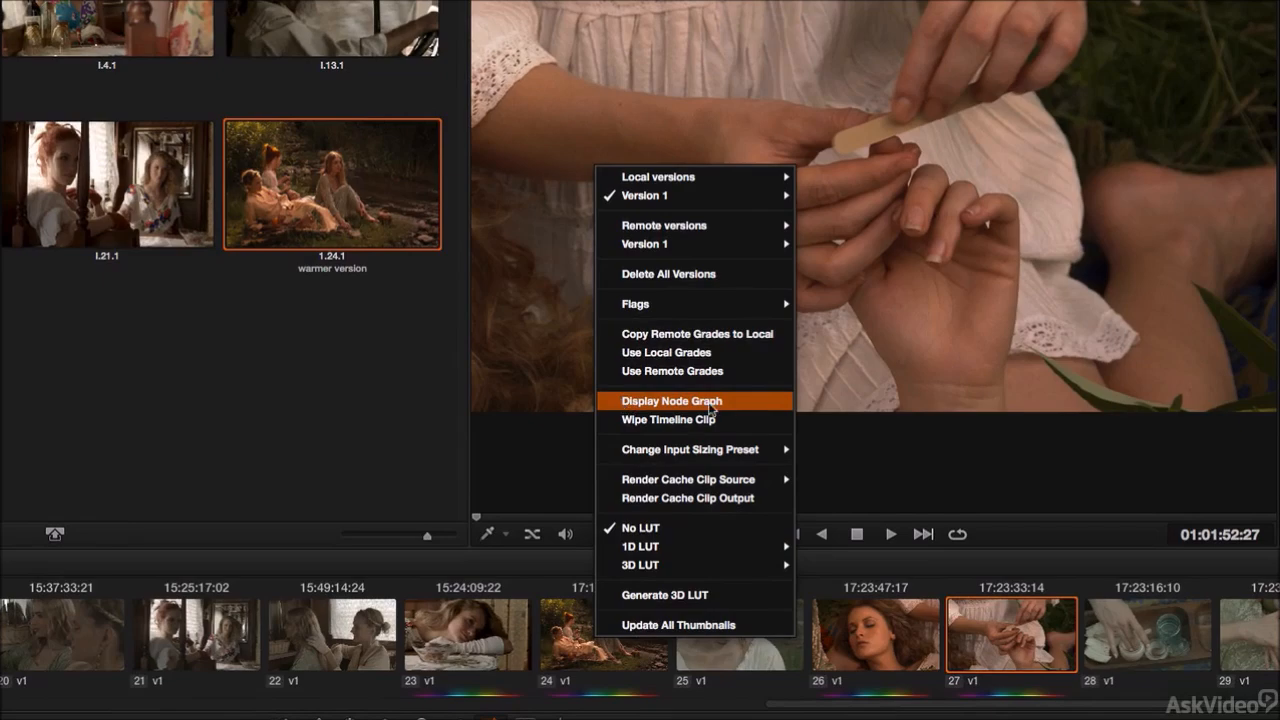
{"action": "left_click", "coordinate": [622, 404]}
{"action": "left_click_drag", "start_coordinate": [737, 189], "coordinate": [624, 336]}
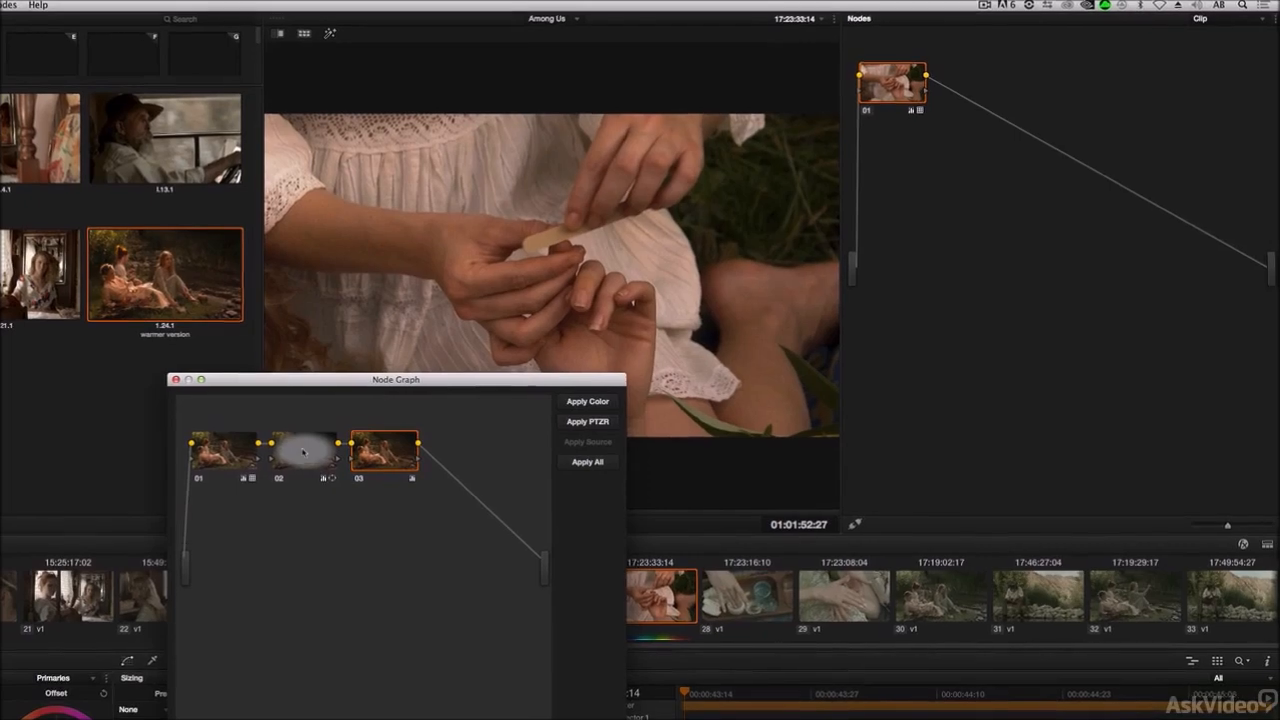
{"action": "left_click_drag", "start_coordinate": [313, 458], "coordinate": [989, 114]}
{"action": "left_click_drag", "start_coordinate": [514, 383], "coordinate": [548, 432]}
{"action": "left_click_drag", "start_coordinate": [394, 505], "coordinate": [1095, 157]}
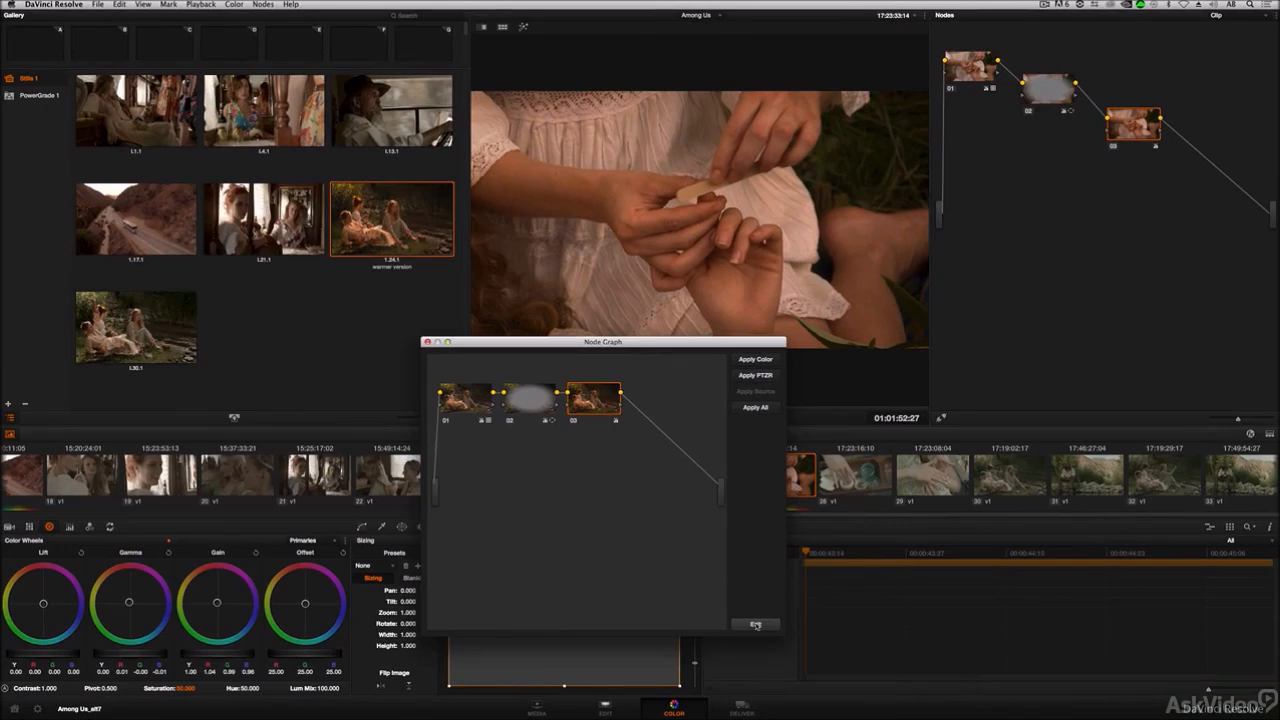
{"action": "left_click", "coordinate": [756, 625]}
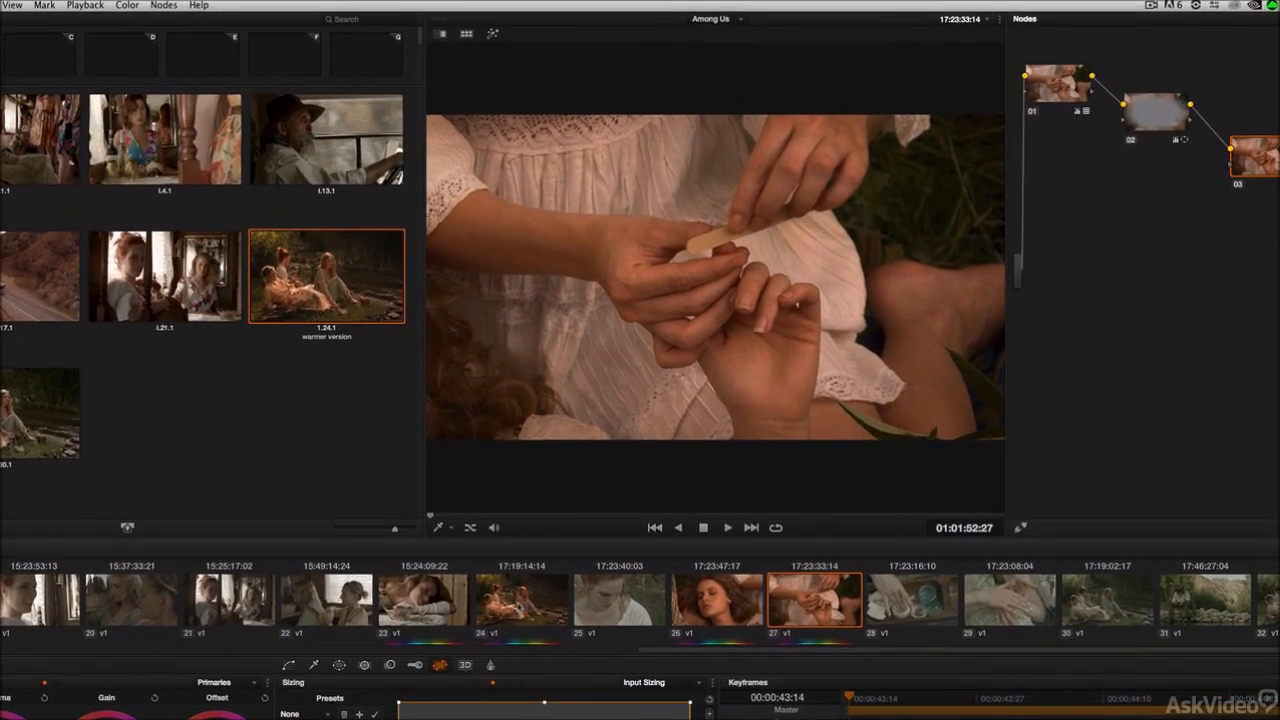
Step: Select clip 24 to view its node tree and shortcut menu, then reselect clip 27
{"action": "left_click", "coordinate": [520, 608]}
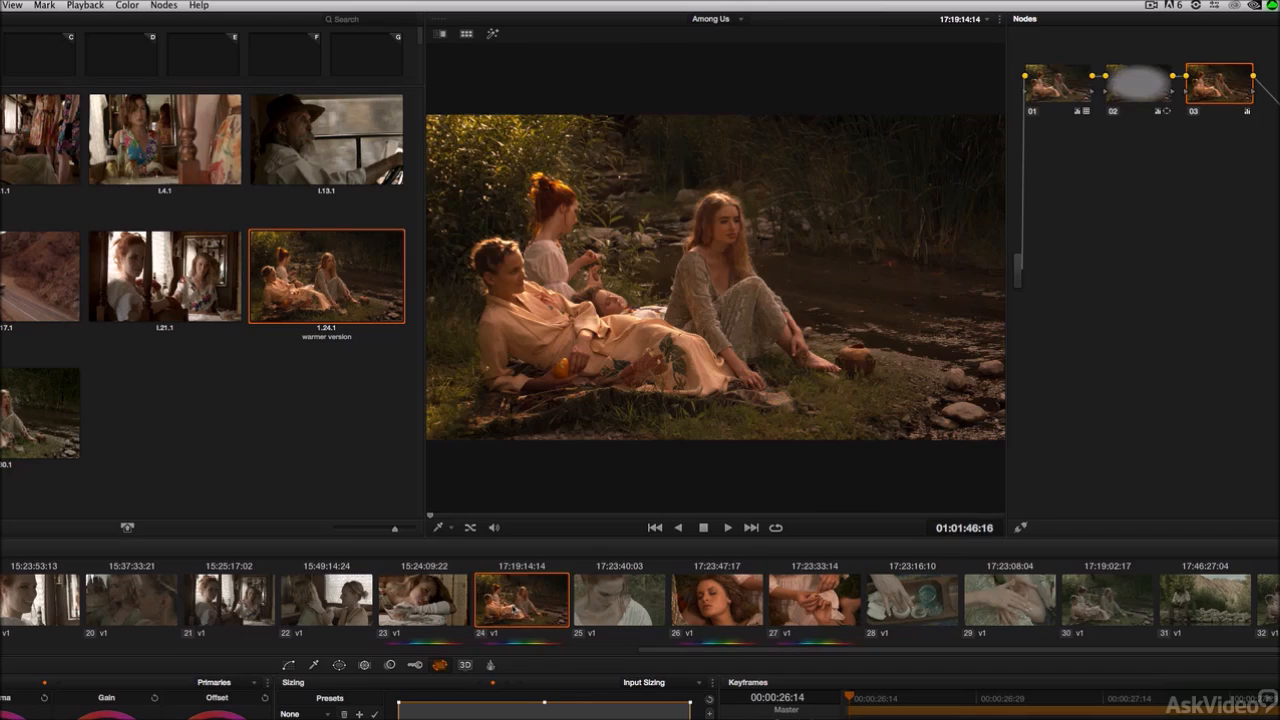
{"action": "right_click", "coordinate": [518, 602]}
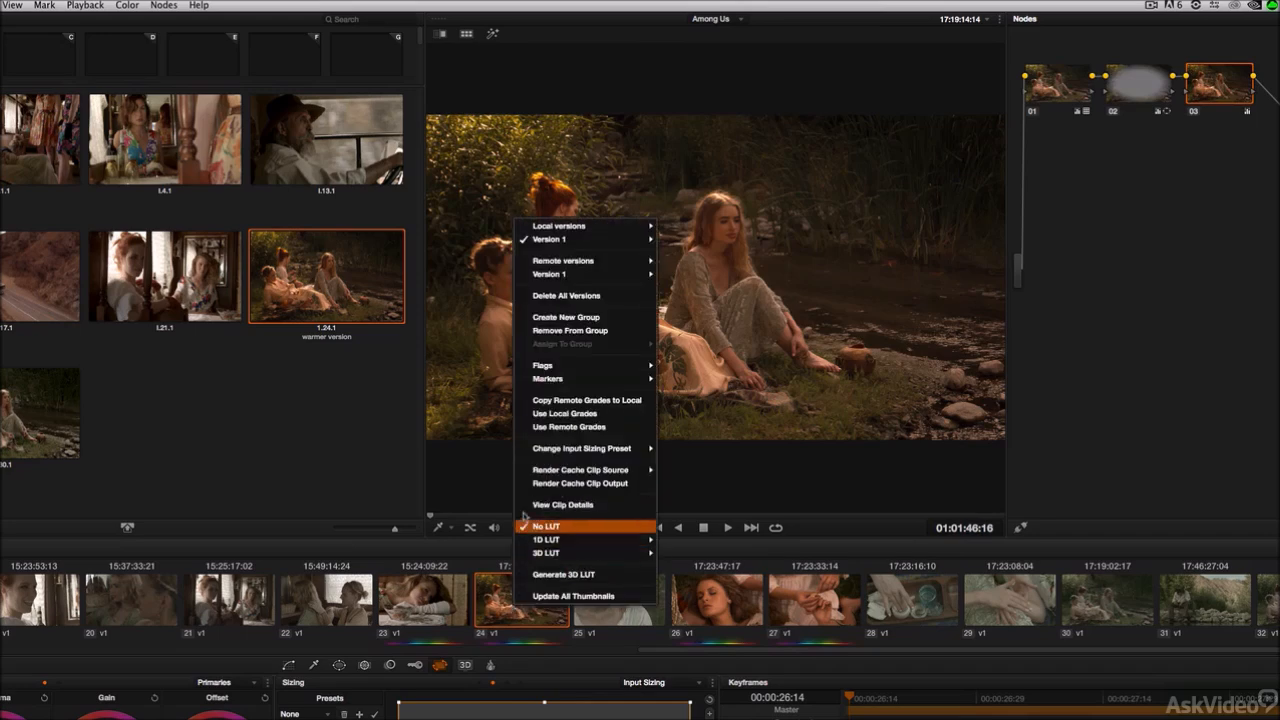
{"action": "mouse_move", "coordinate": [521, 470]}
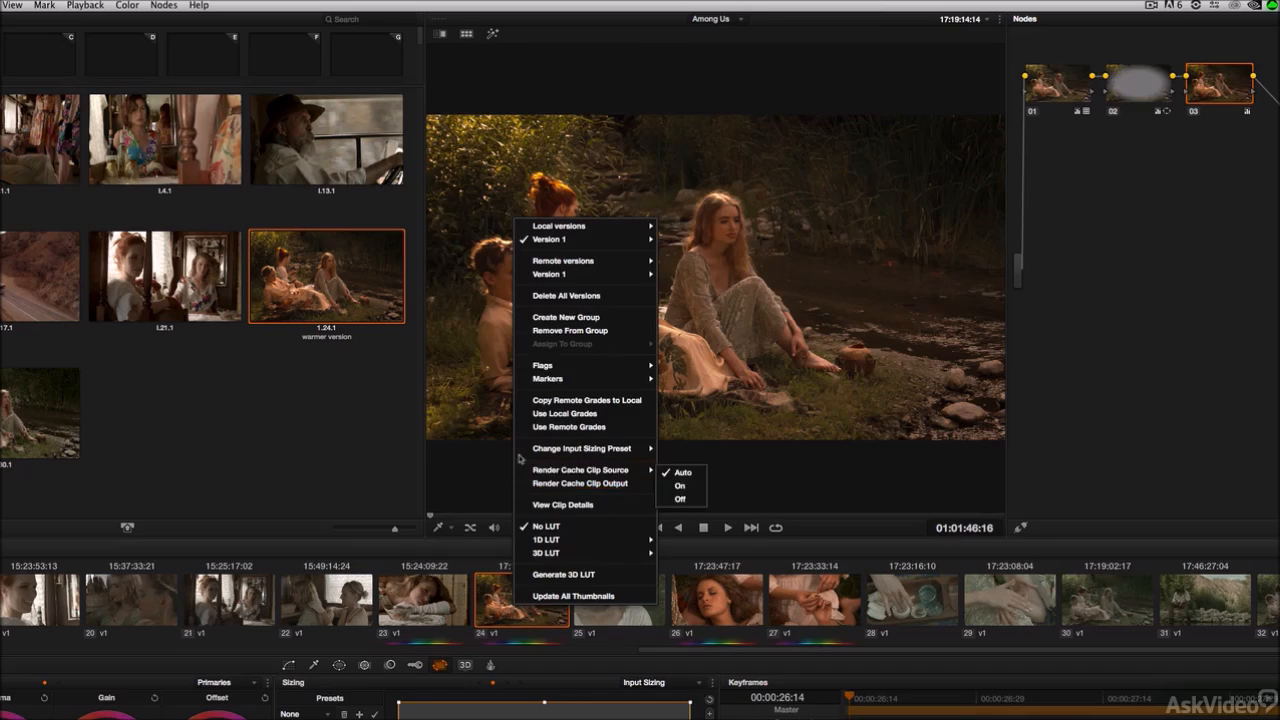
{"action": "left_click", "coordinate": [500, 594]}
{"action": "left_click", "coordinate": [796, 602]}
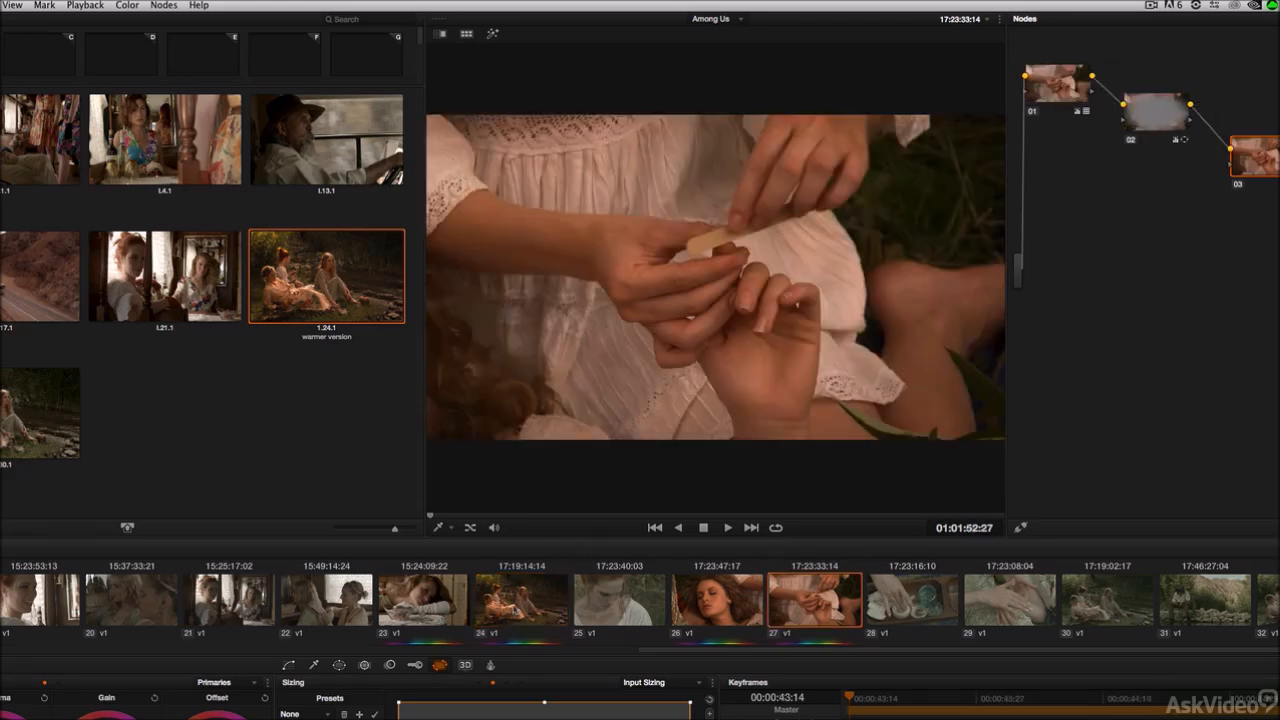
Step: Display clip 24's node graph from clip 27, move the window, and exit it
{"action": "right_click", "coordinate": [514, 603]}
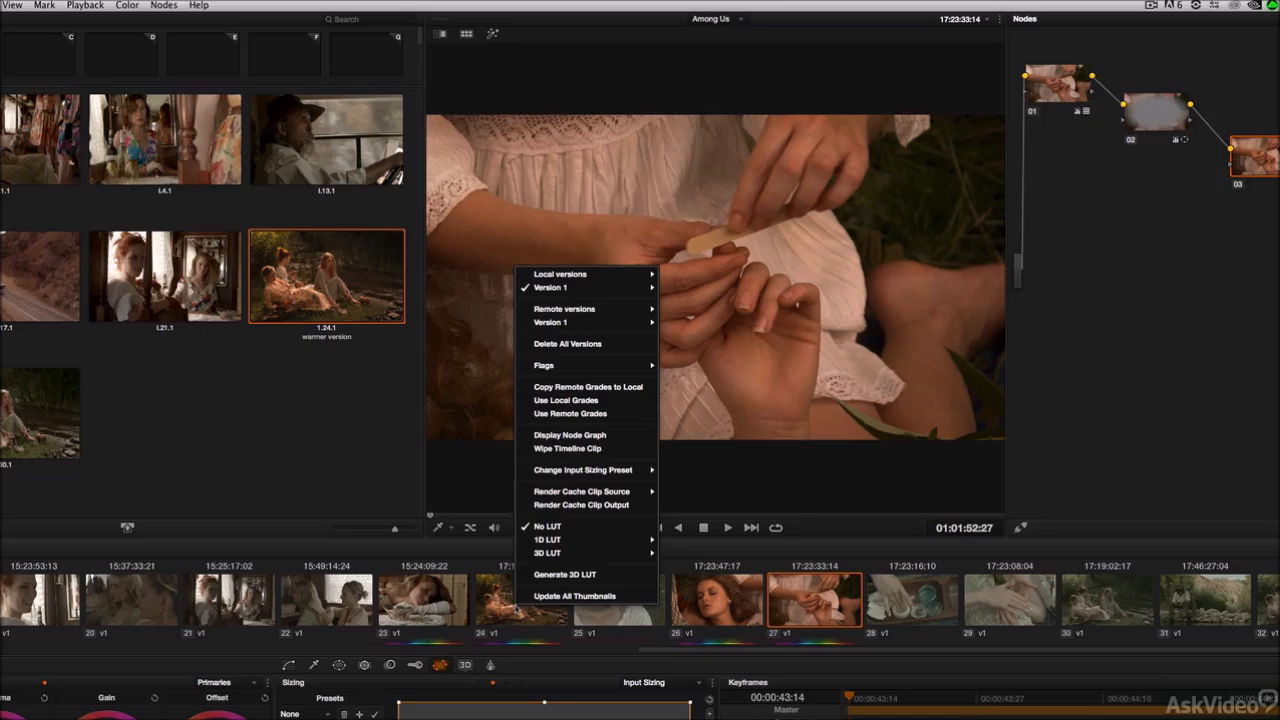
{"action": "left_click", "coordinate": [604, 437]}
{"action": "left_click_drag", "start_coordinate": [579, 289], "coordinate": [434, 450]}
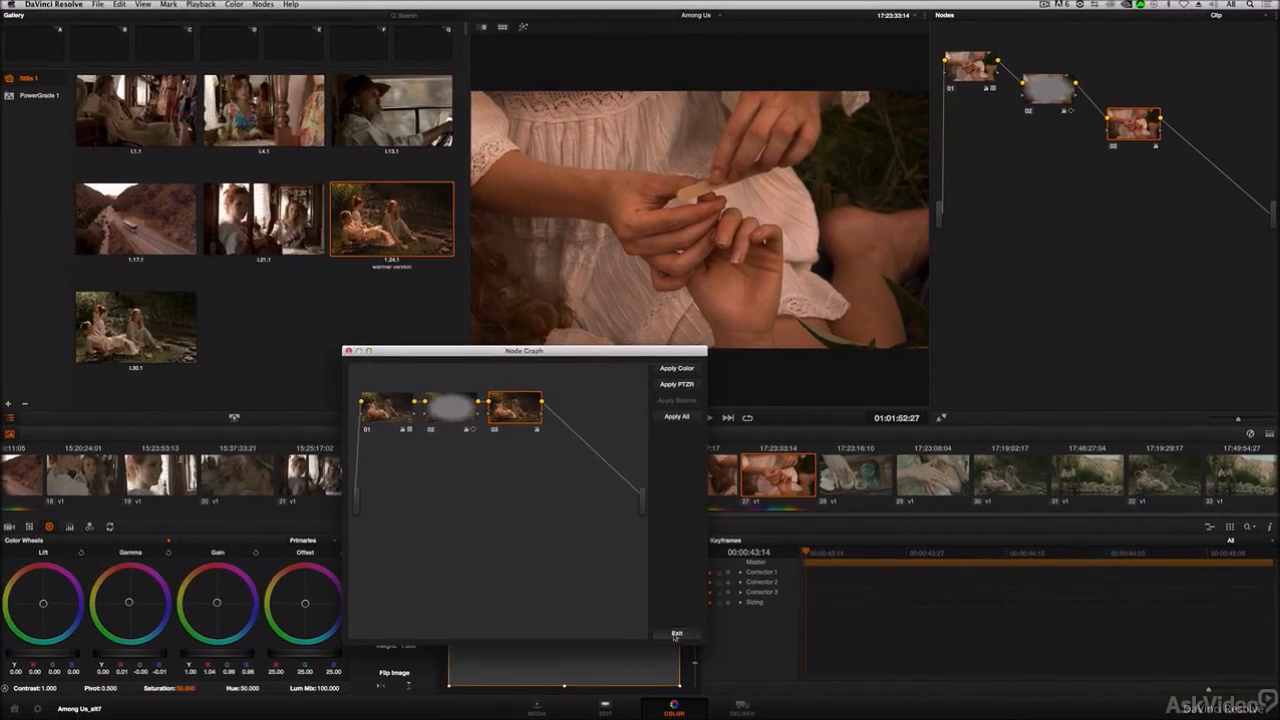
{"action": "left_click", "coordinate": [676, 634]}
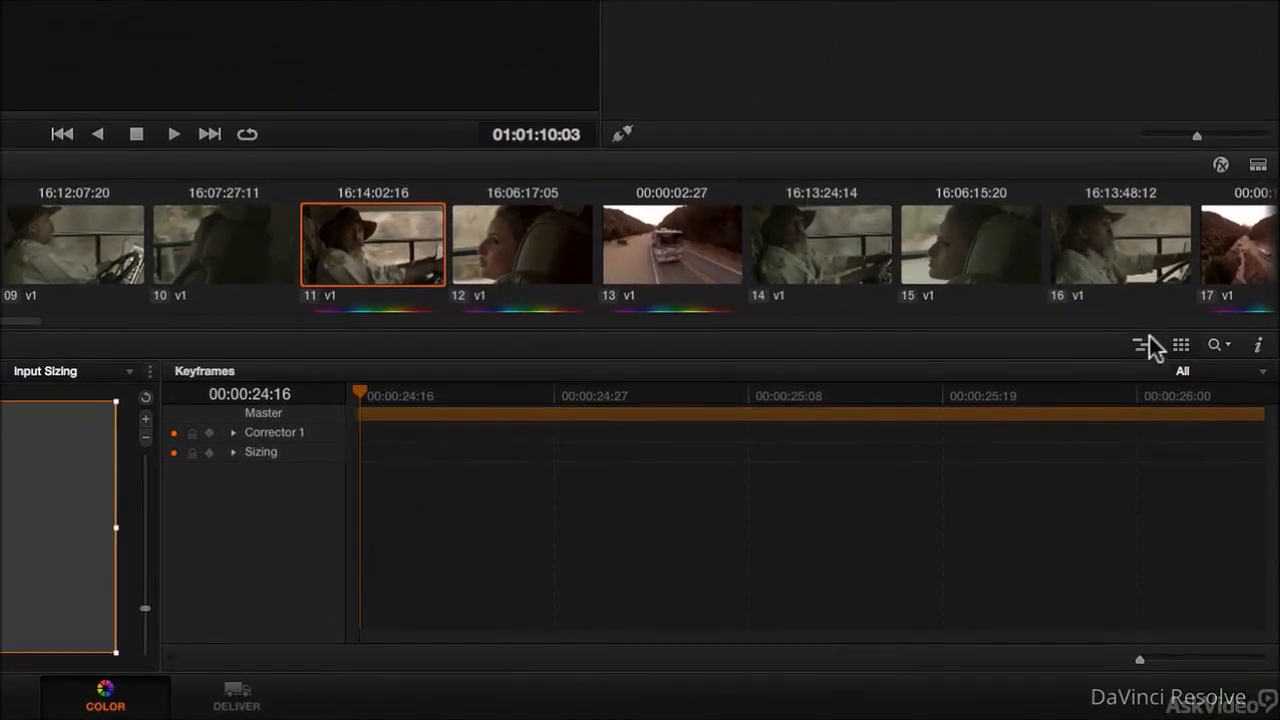
Step: Open the Lightbox and enlarge its thumbnails
{"action": "left_click", "coordinate": [1182, 347]}
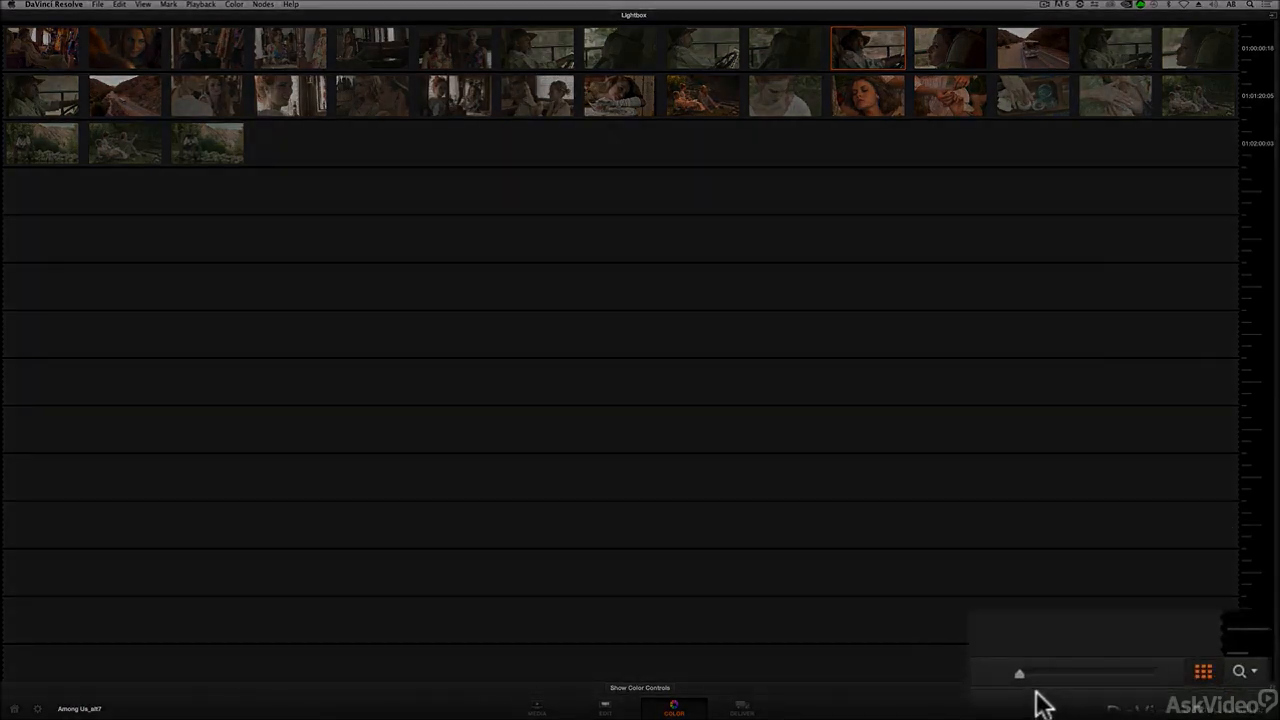
{"action": "left_click_drag", "start_coordinate": [1143, 691], "coordinate": [1211, 693]}
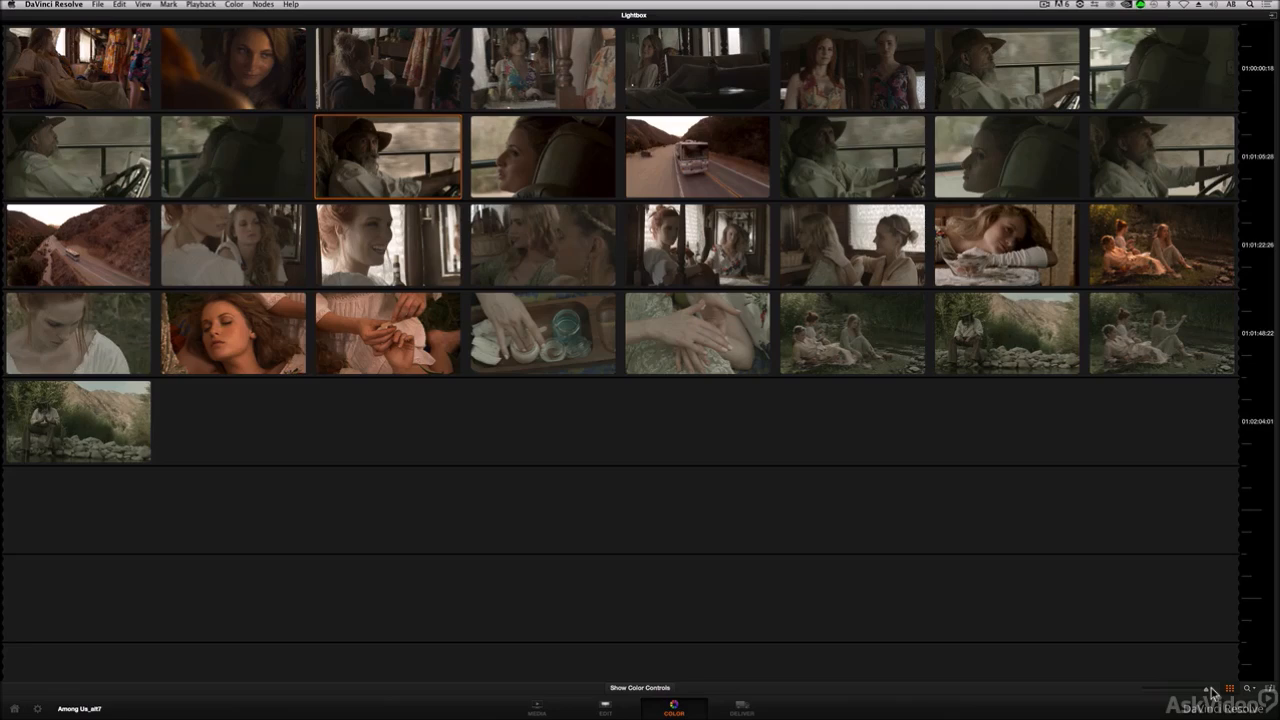
Step: Select several clips in the Lightbox and show the color controls beneath it
{"action": "left_click", "coordinate": [840, 234]}
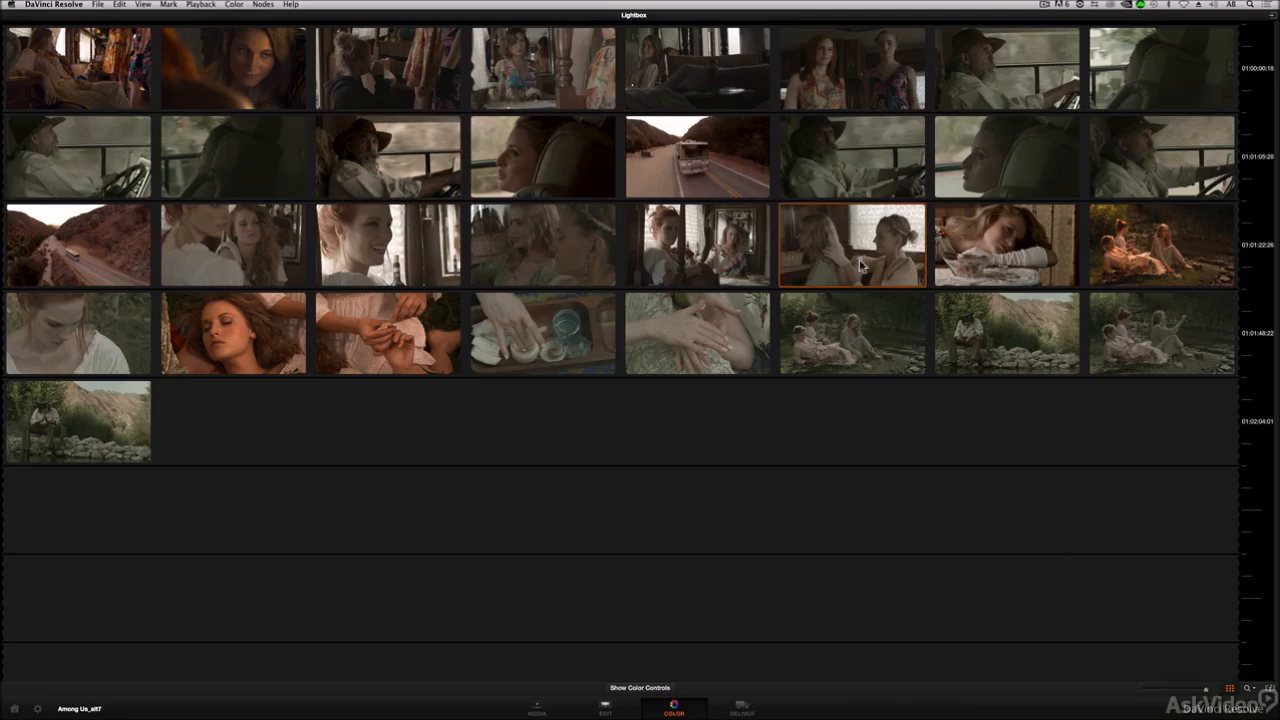
{"action": "left_click", "coordinate": [1007, 330]}
{"action": "left_click", "coordinate": [1164, 321]}
{"action": "left_click", "coordinate": [85, 323]}
{"action": "left_click", "coordinate": [84, 411]}
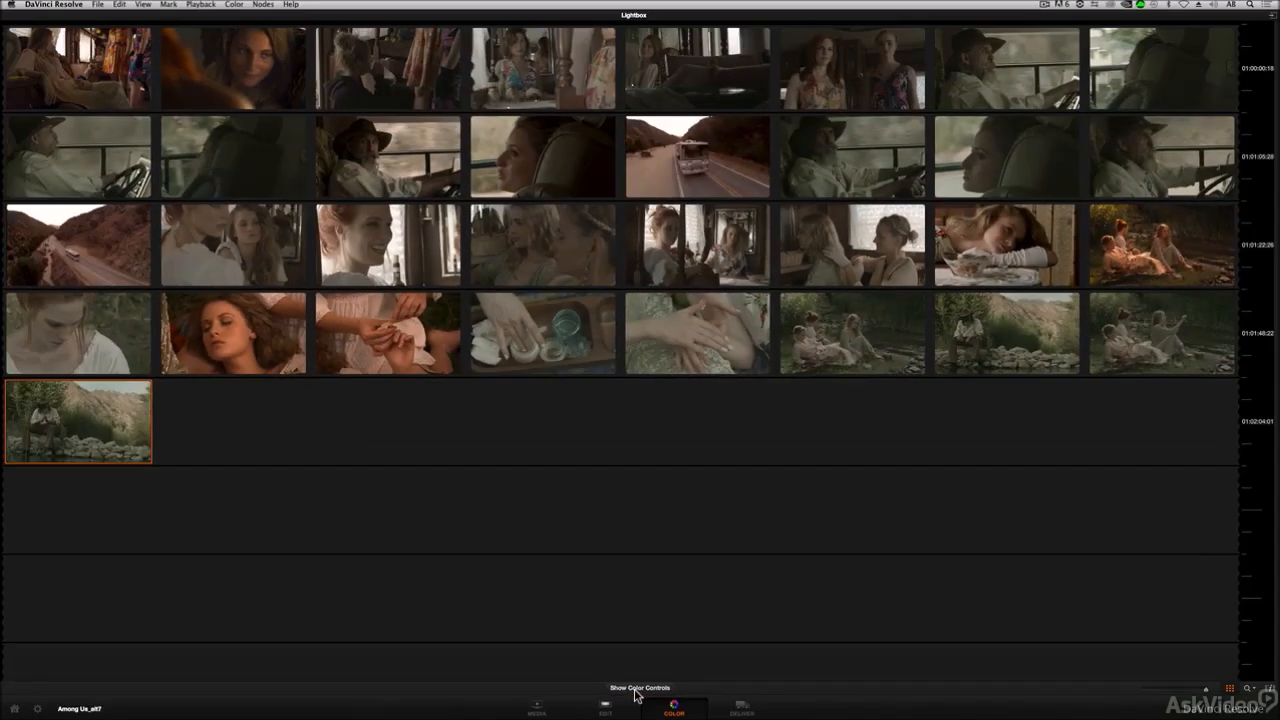
{"action": "left_click", "coordinate": [650, 652]}
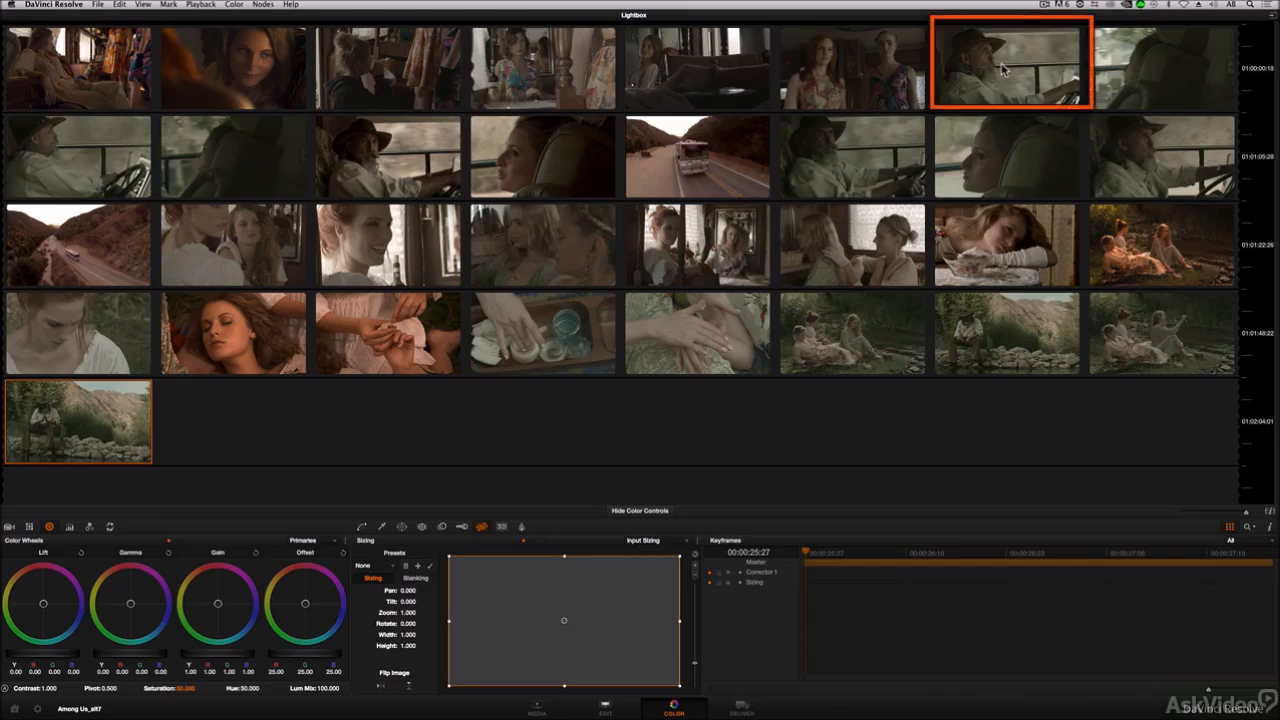
Step: Select clips 9, 11, 14 and 16 in the Lightbox to compare the driver shots
{"action": "left_click", "coordinate": [94, 148], "text": "super"}
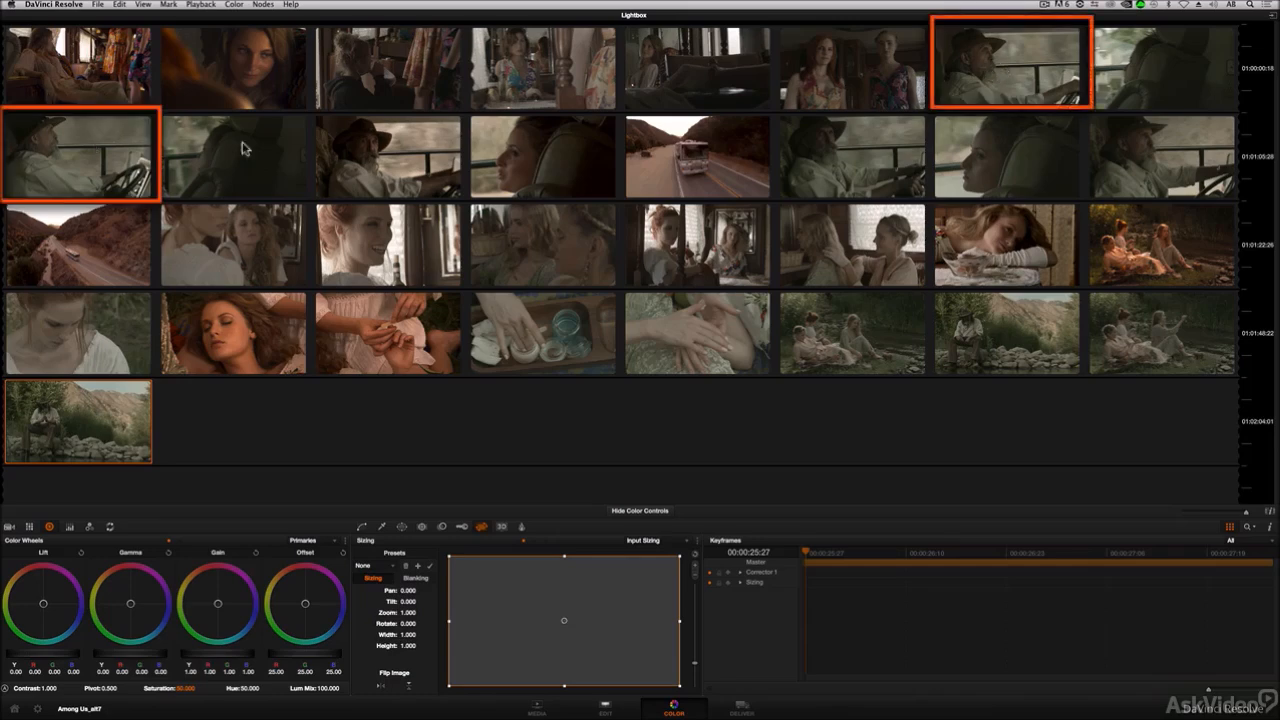
{"action": "left_click", "coordinate": [386, 147], "text": "super"}
{"action": "left_click", "coordinate": [818, 164], "text": "super"}
{"action": "left_click", "coordinate": [1150, 143], "text": "super"}
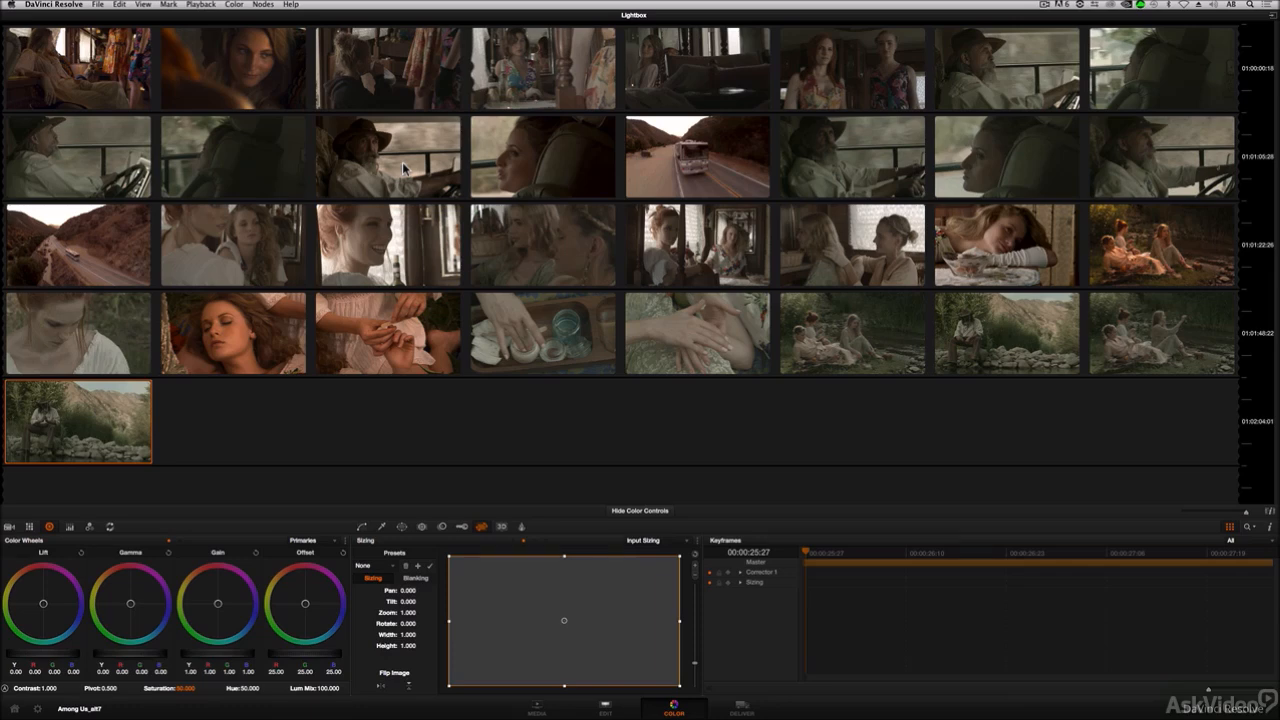
Step: Select clip 7 in the Lightbox and copy clip 11's grade onto it
{"action": "left_click", "coordinate": [986, 67]}
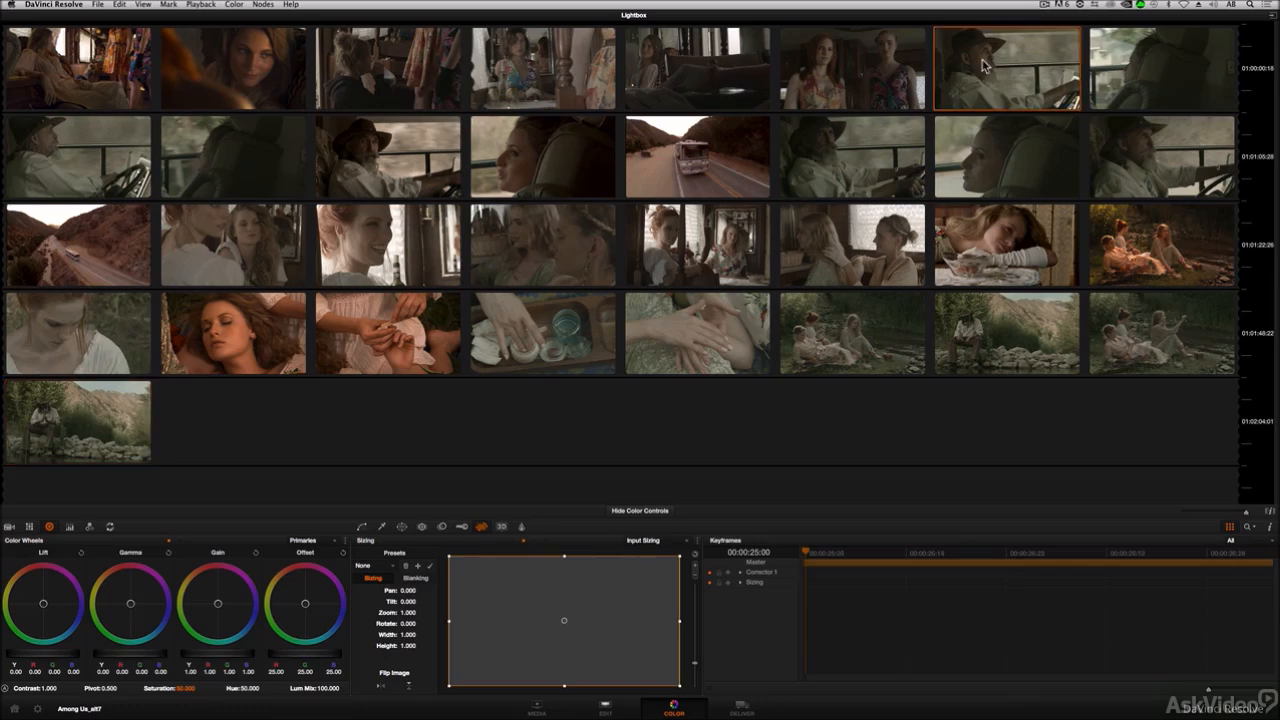
{"action": "middle_click", "coordinate": [412, 166]}
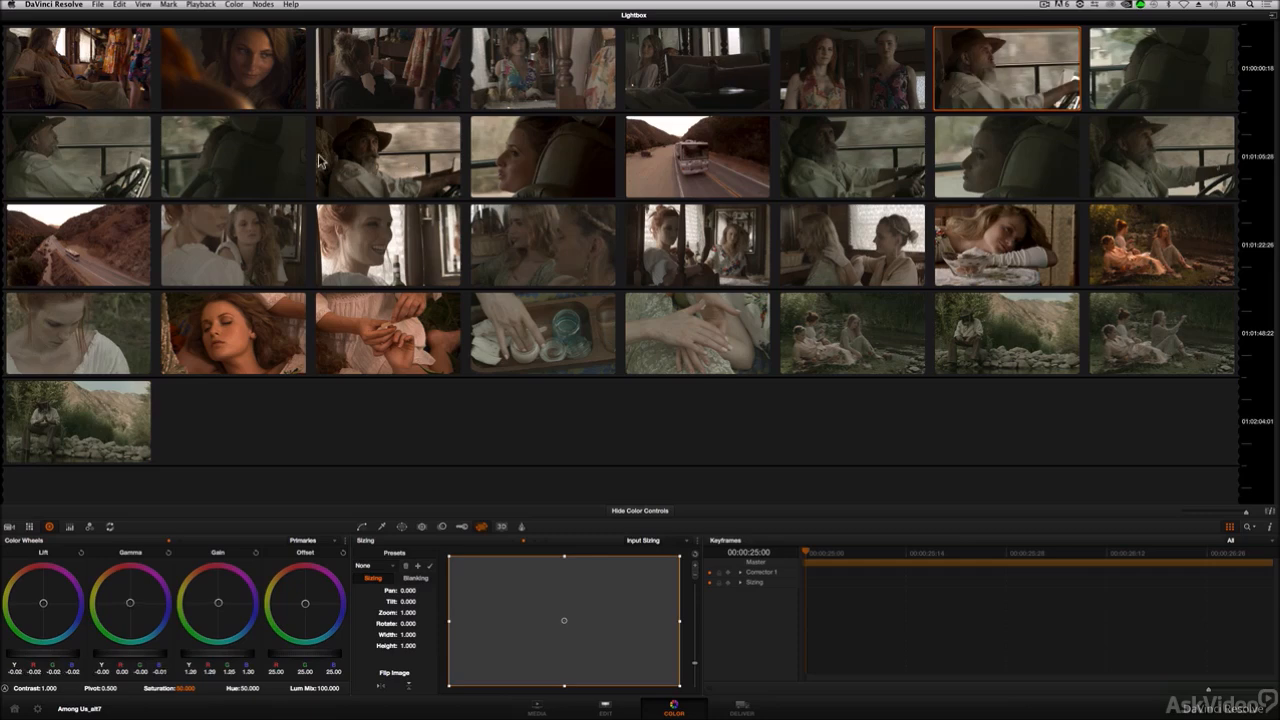
Step: Select clip 9 and copy clip 11's grade onto it
{"action": "left_click", "coordinate": [78, 153]}
{"action": "middle_click", "coordinate": [401, 158]}
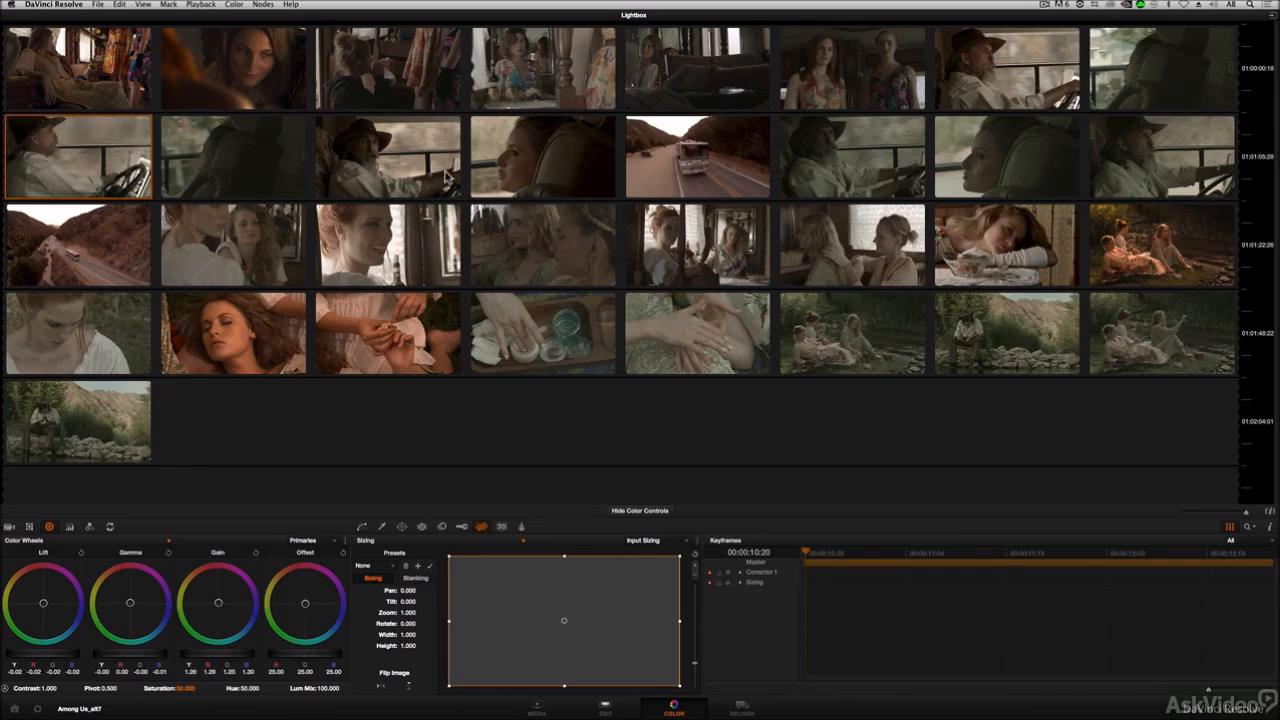
Step: Select clip 14 and copy clip 11's grade onto it
{"action": "left_click", "coordinate": [832, 152]}
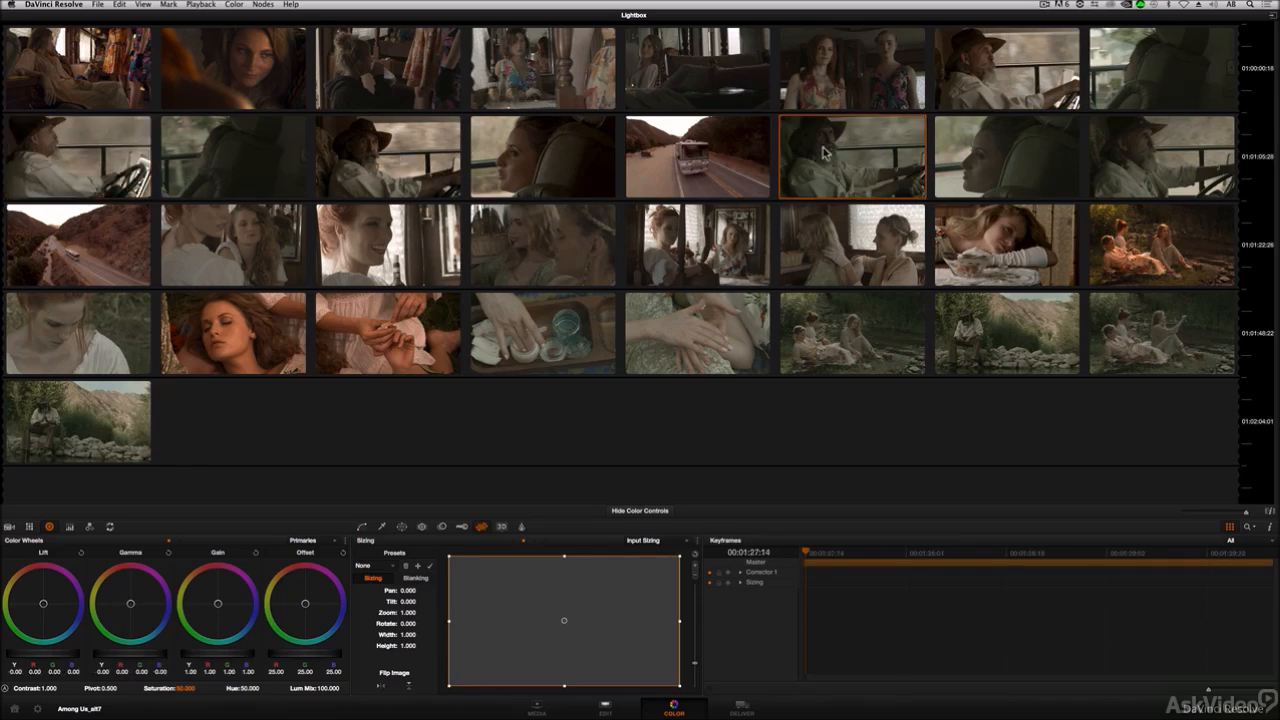
{"action": "middle_click", "coordinate": [398, 157]}
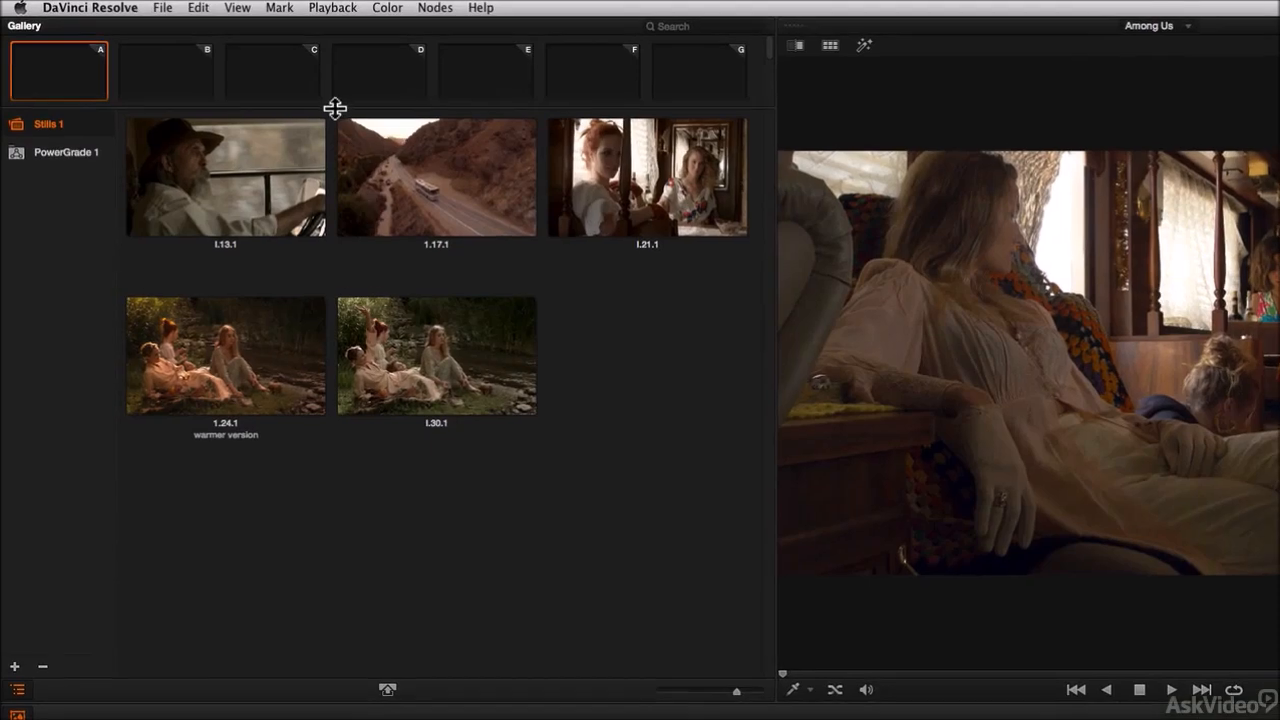
Step: Save clip 1's grade to Memory A
{"action": "left_click_drag", "start_coordinate": [337, 109], "coordinate": [285, 126]}
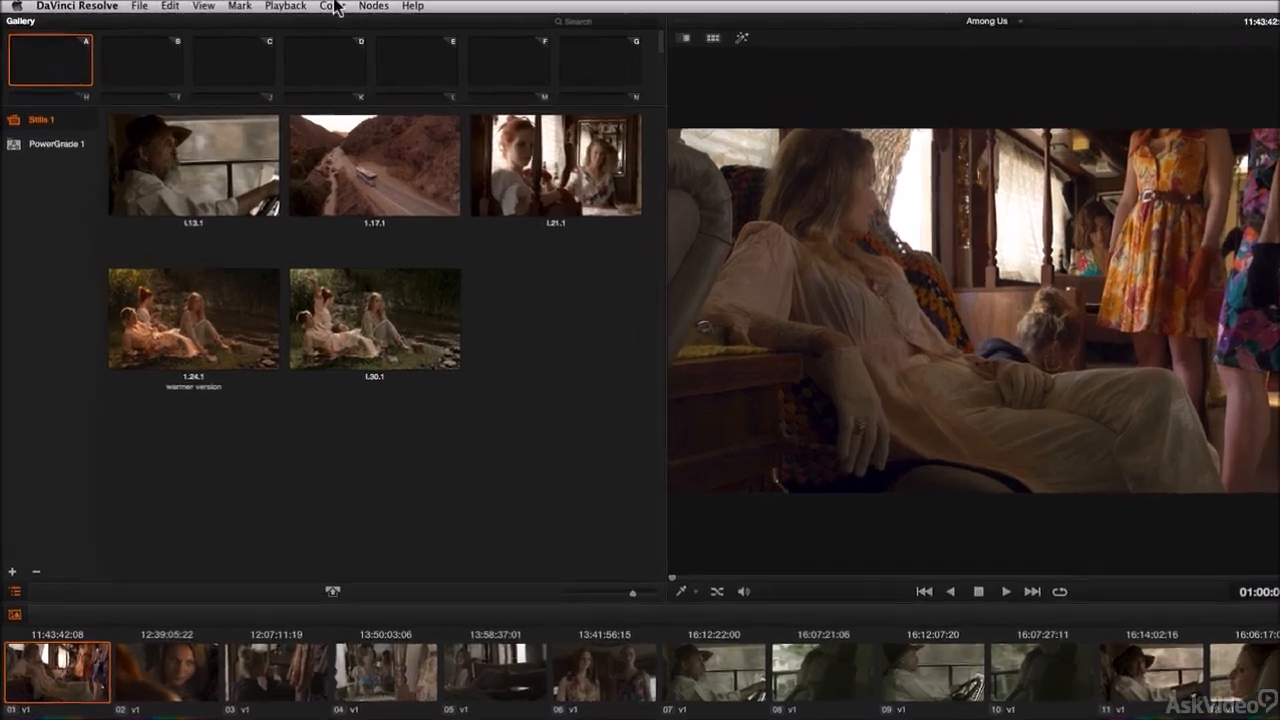
{"action": "left_click", "coordinate": [285, 5]}
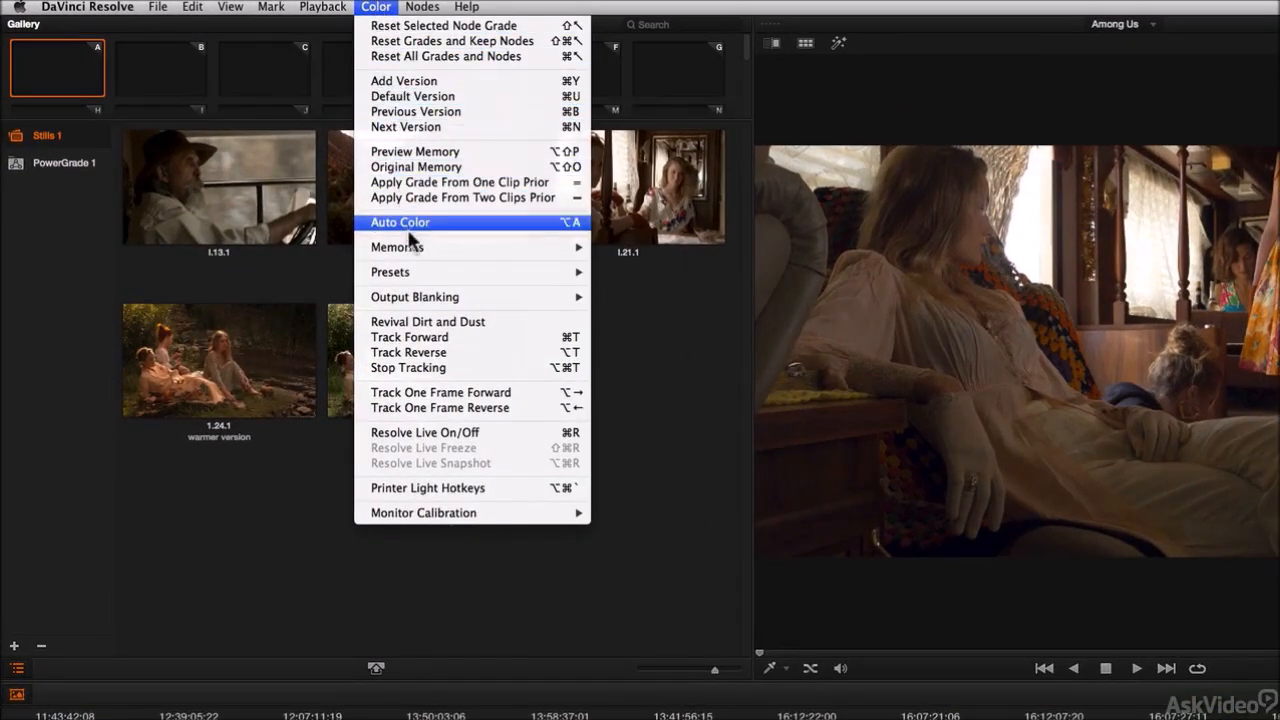
{"action": "mouse_move", "coordinate": [411, 248]}
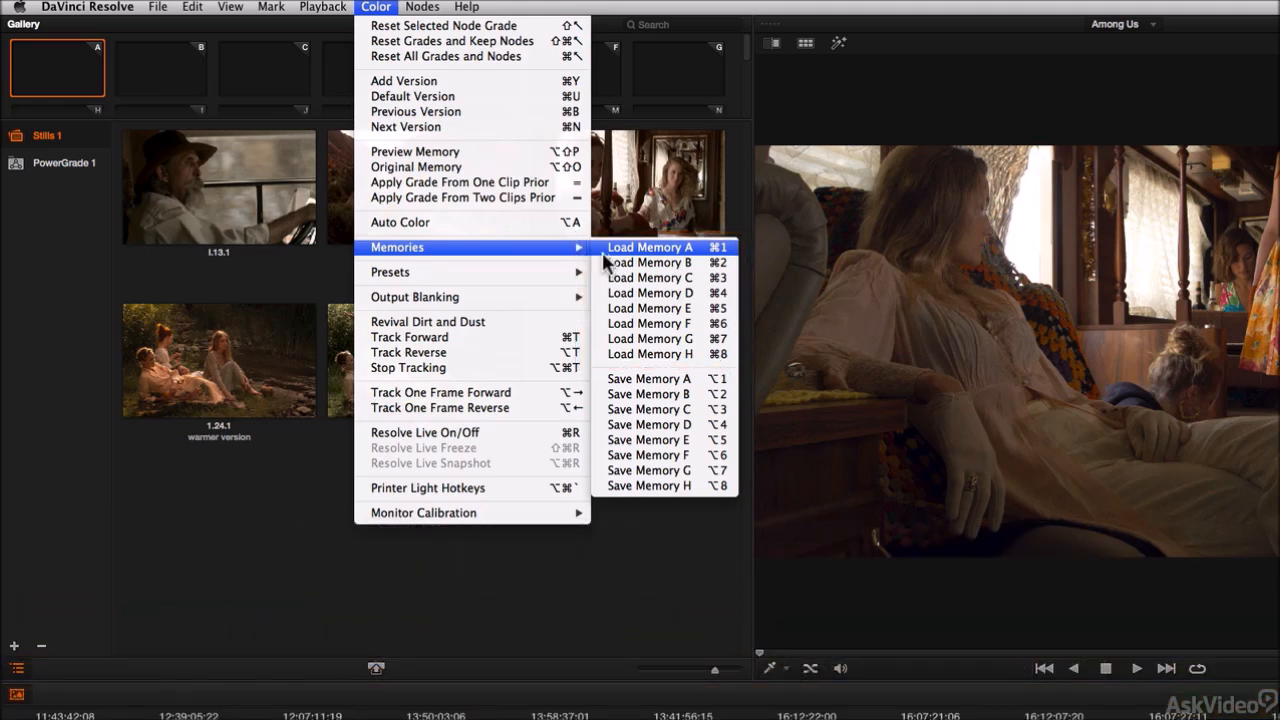
{"action": "left_click", "coordinate": [651, 388]}
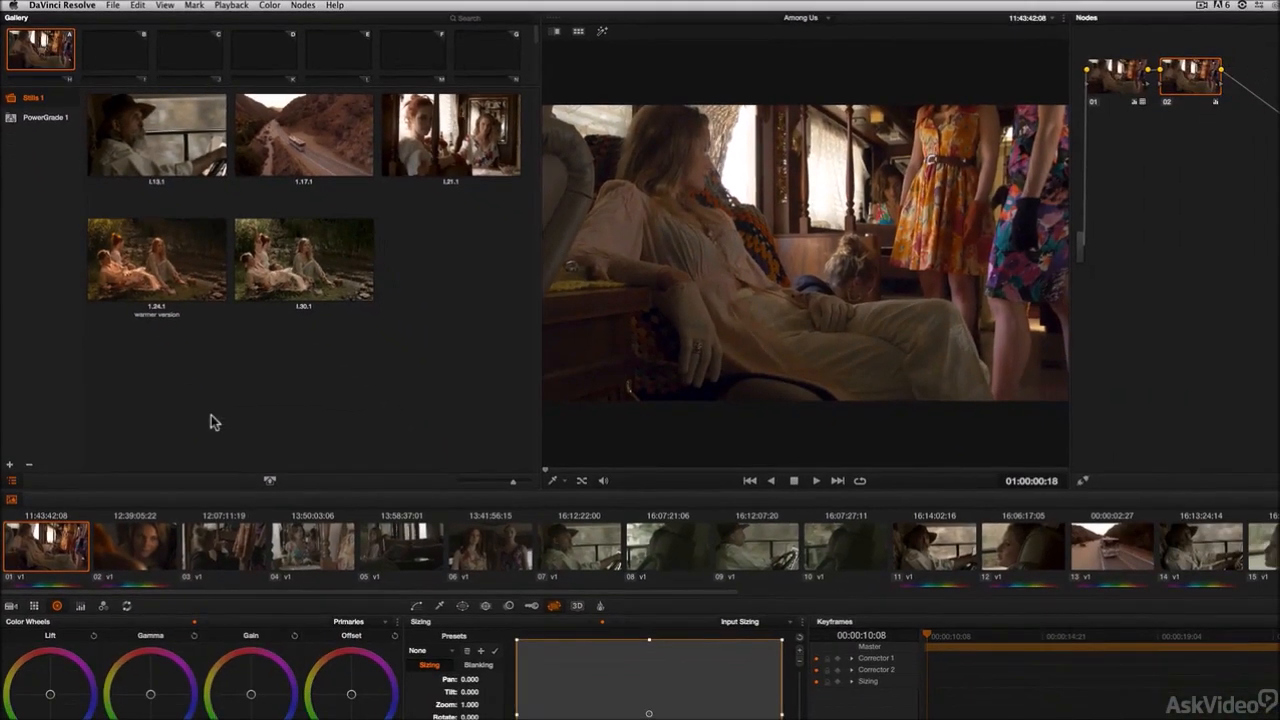
Step: Select clip 4 and load Memory A onto it
{"action": "left_click", "coordinate": [310, 546]}
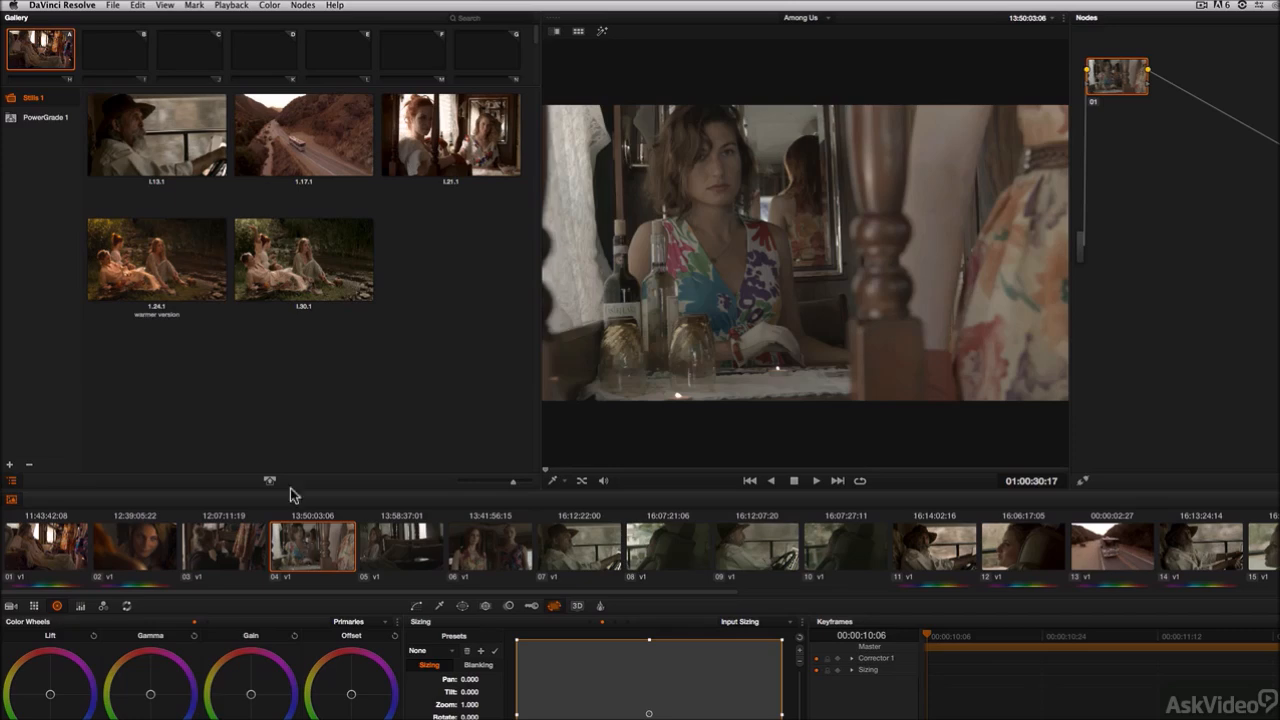
{"action": "left_click", "coordinate": [272, 5]}
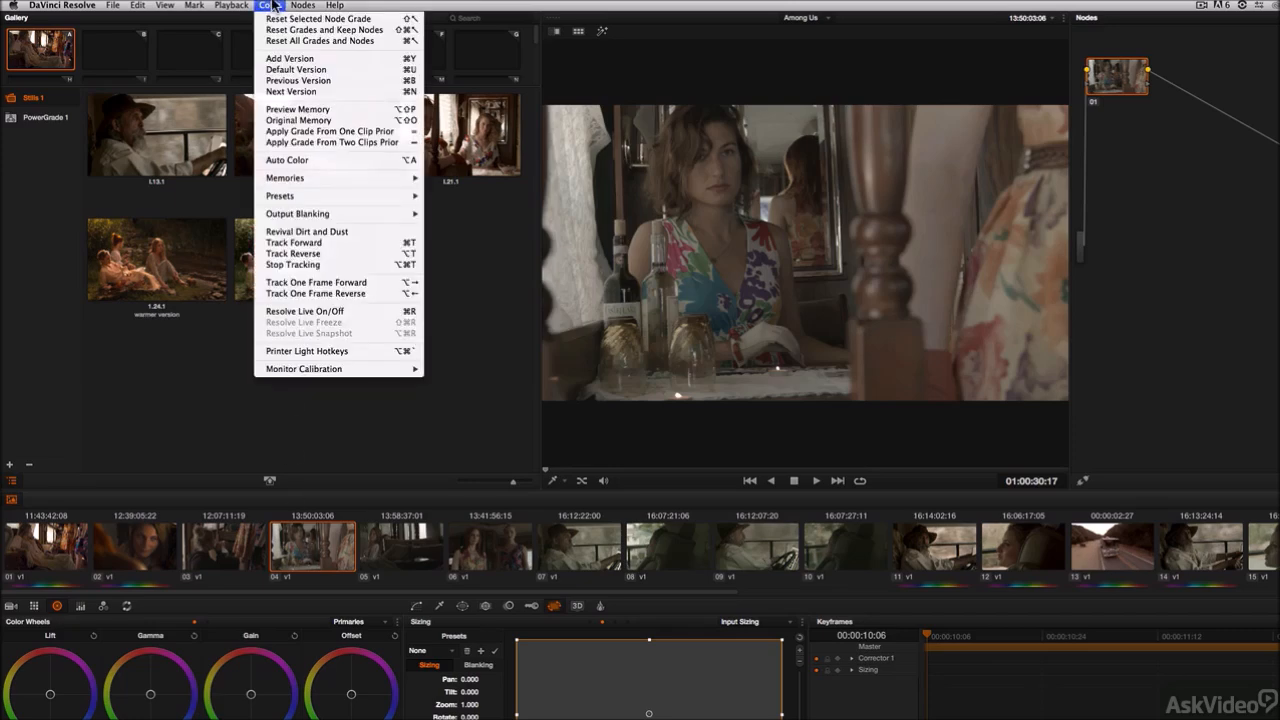
{"action": "mouse_move", "coordinate": [292, 178]}
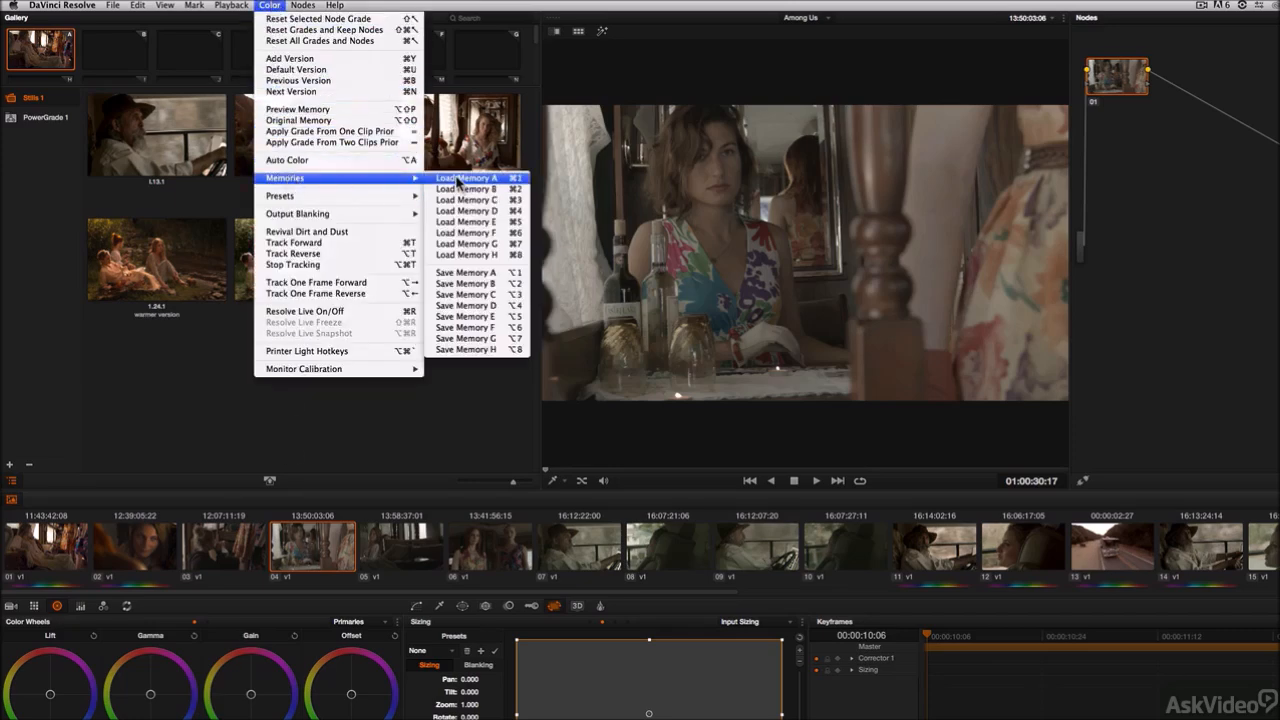
{"action": "mouse_move", "coordinate": [298, 5]}
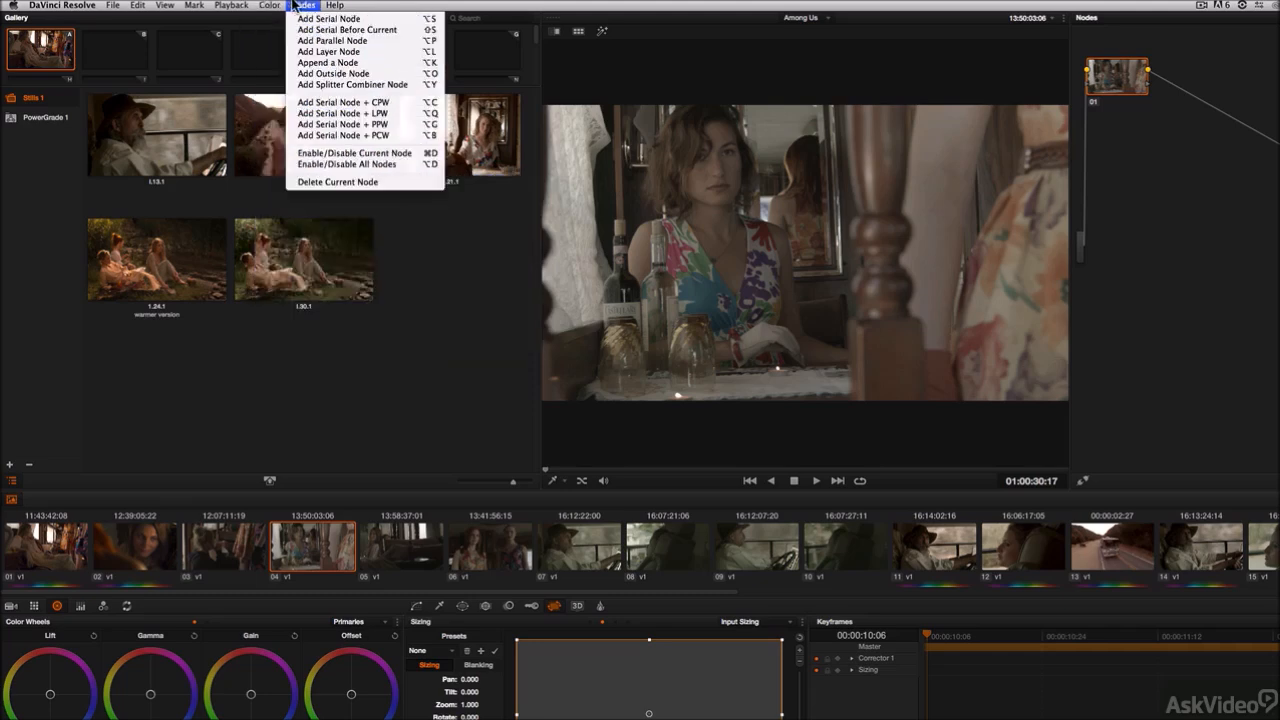
{"action": "left_click", "coordinate": [417, 358]}
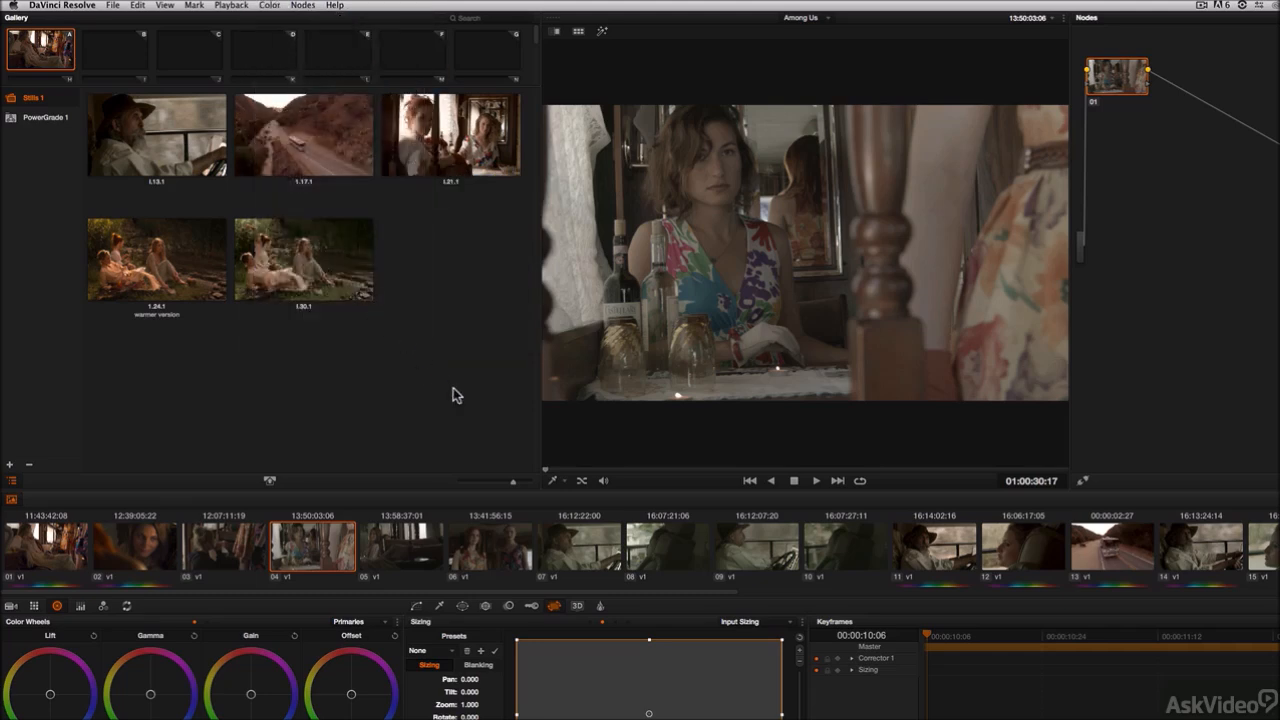
{"action": "key", "text": "super+1"}
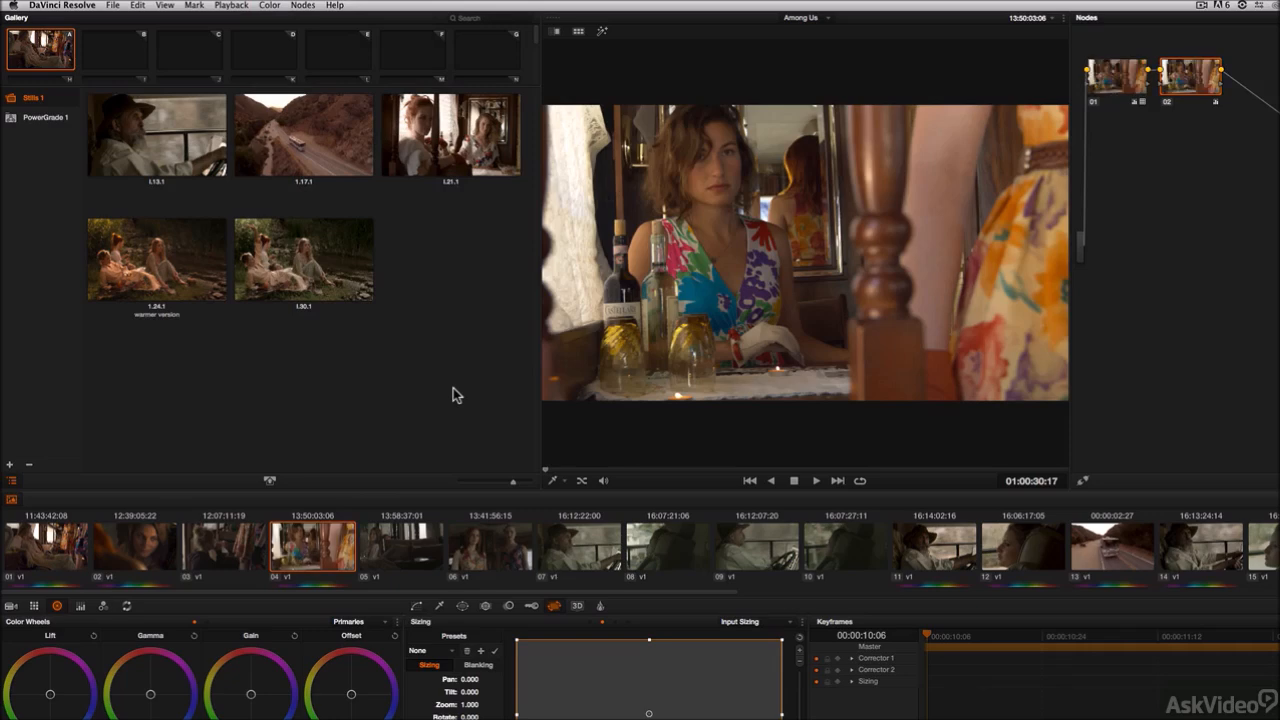
Step: Select clip 1 and then clip 11 to compare their grades
{"action": "left_click", "coordinate": [60, 547]}
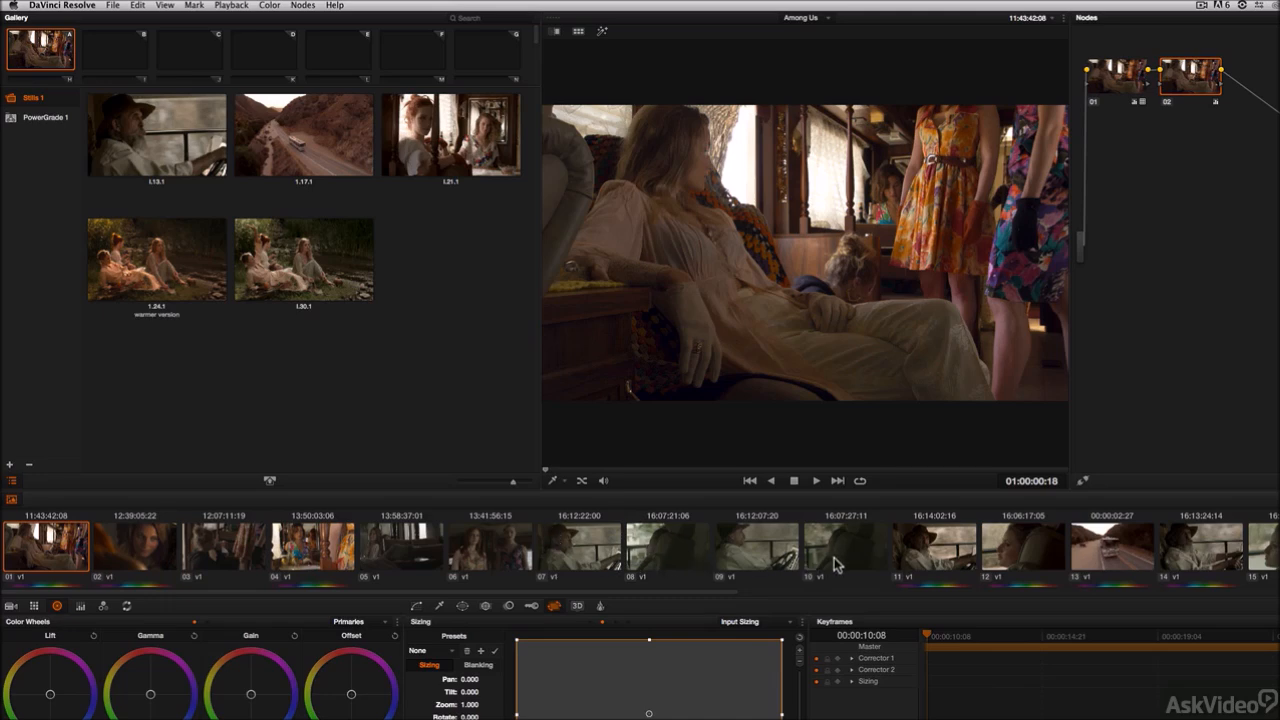
{"action": "left_click", "coordinate": [925, 546]}
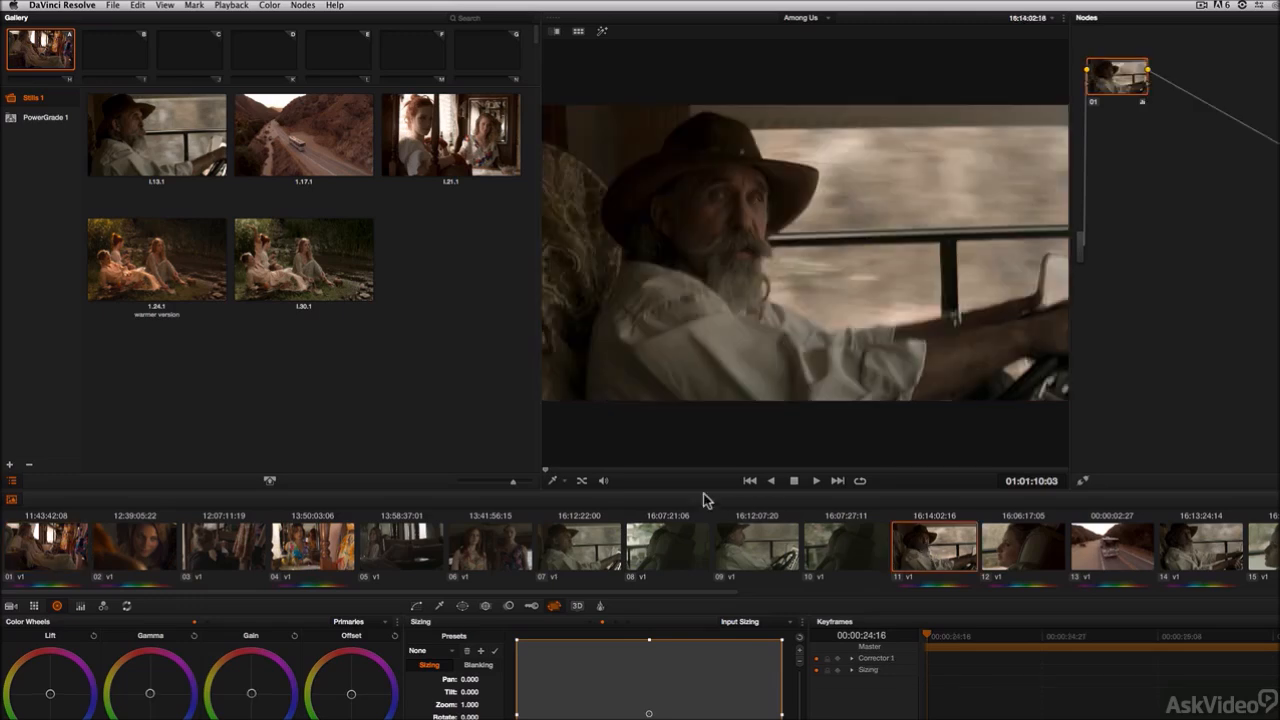
Step: Grab a still of clip 11, save it into Memory B, and delete that still from the gallery
{"action": "left_click_drag", "start_coordinate": [607, 469], "coordinate": [578, 470]}
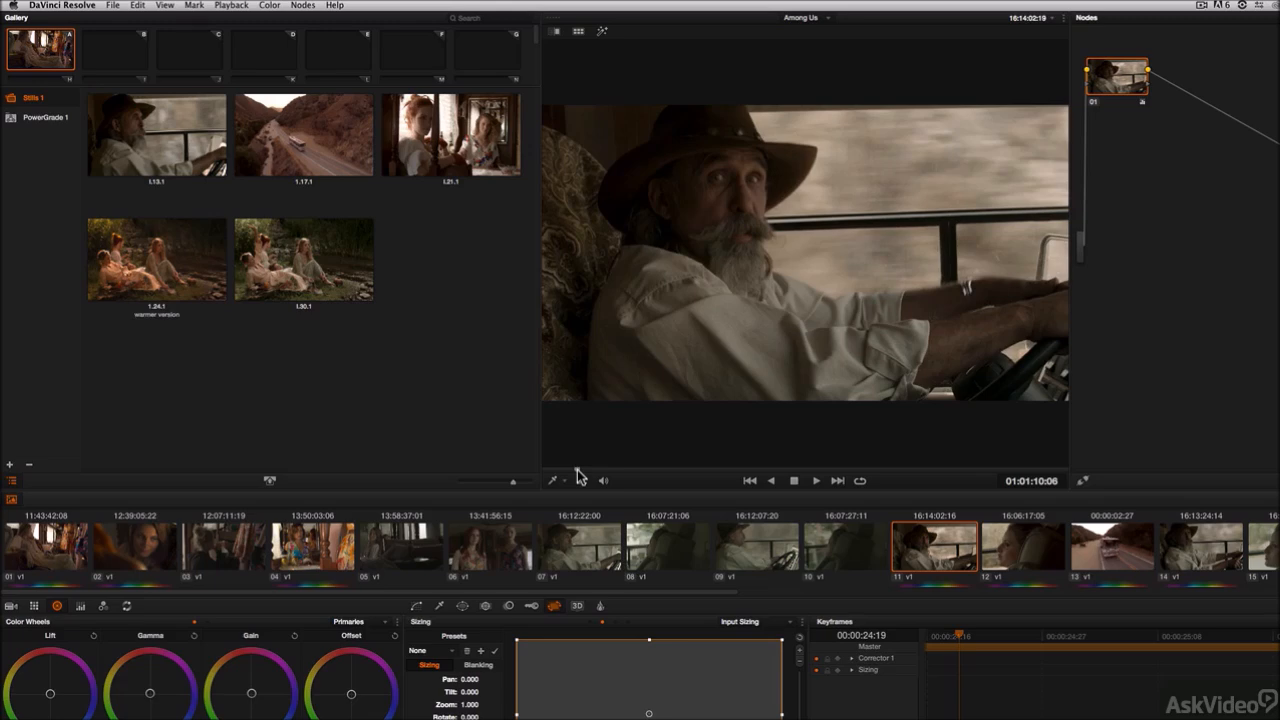
{"action": "key", "text": "alt+super+g"}
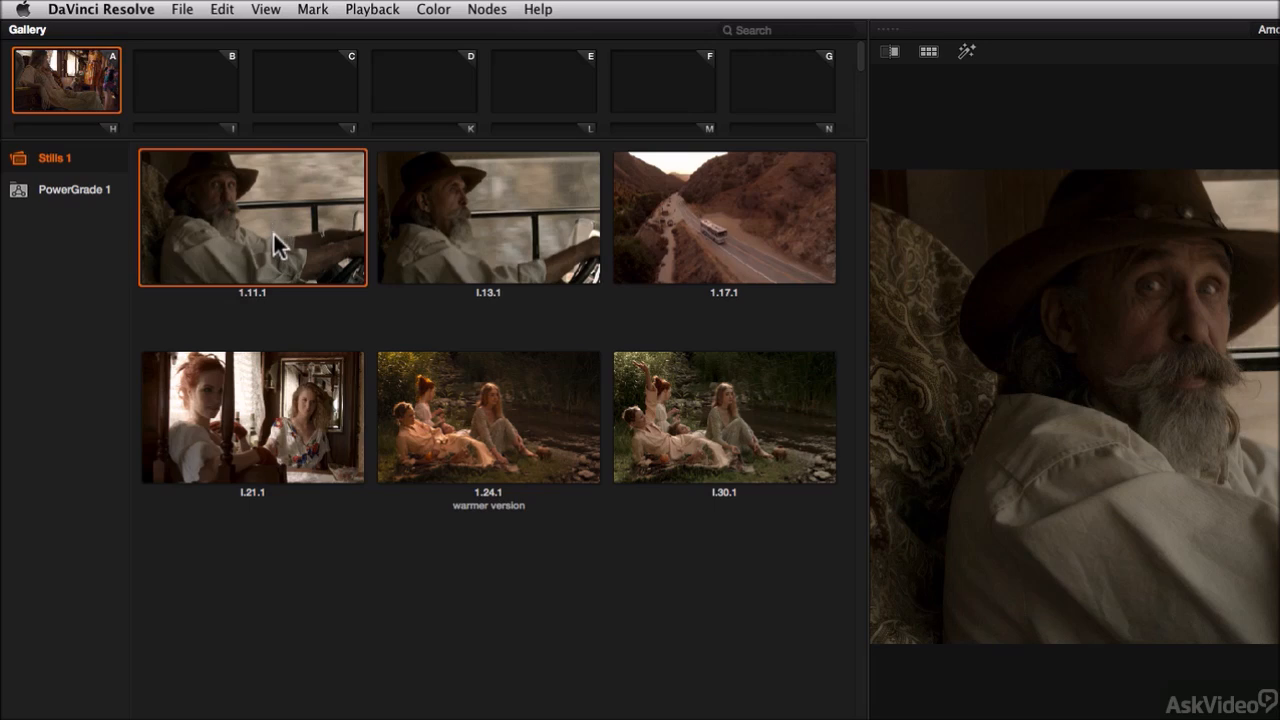
{"action": "left_click_drag", "start_coordinate": [273, 231], "coordinate": [194, 60]}
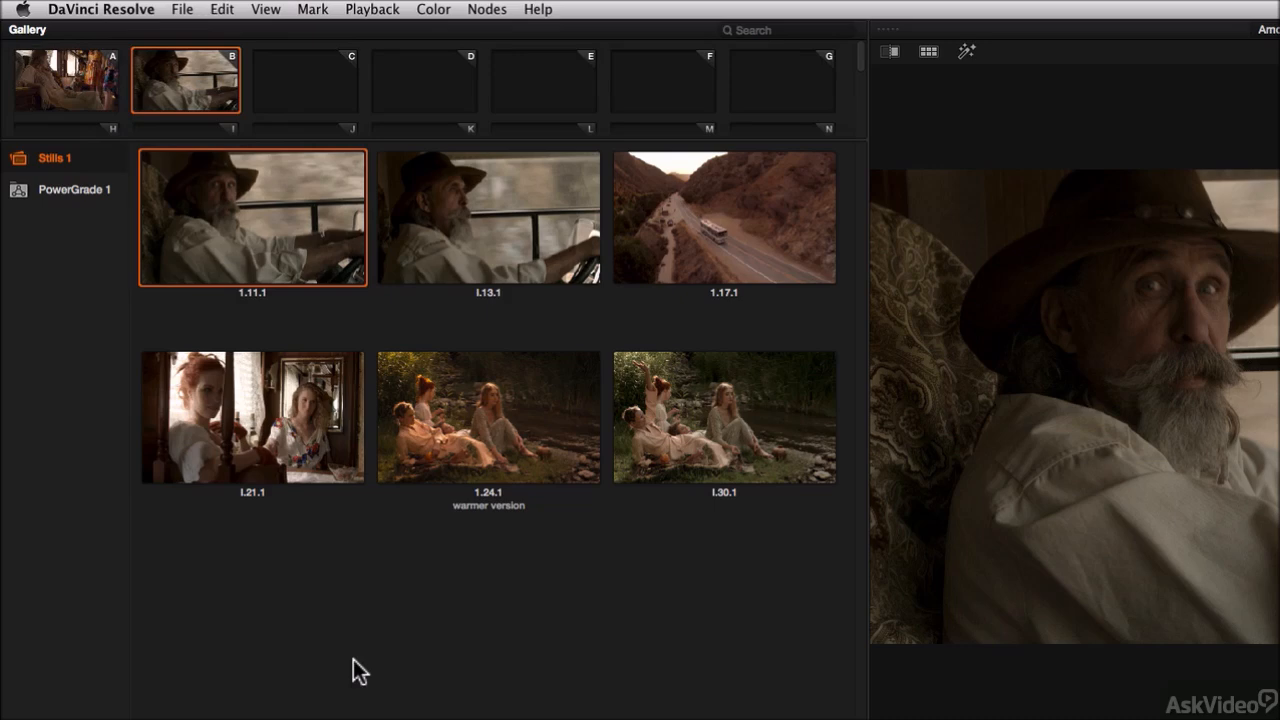
{"action": "key", "text": "Delete"}
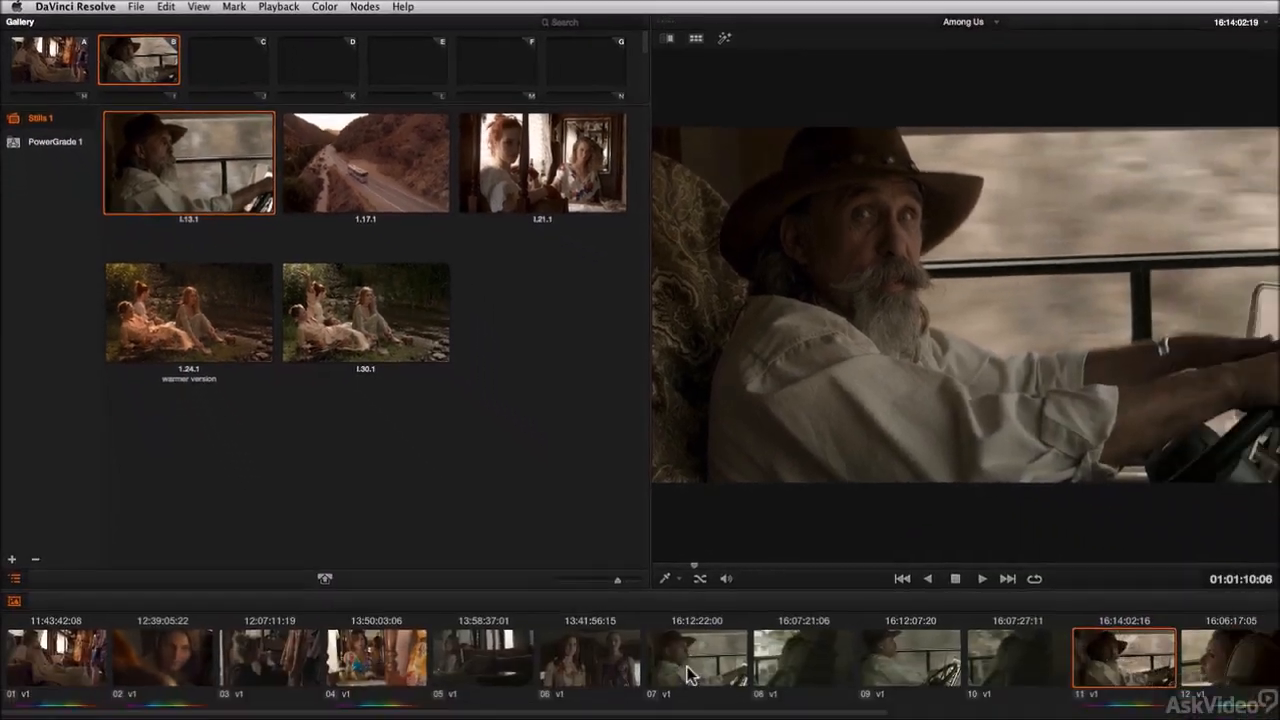
Step: Apply Memory B's grade to clip 7 and to clip 9
{"action": "left_click", "coordinate": [571, 553]}
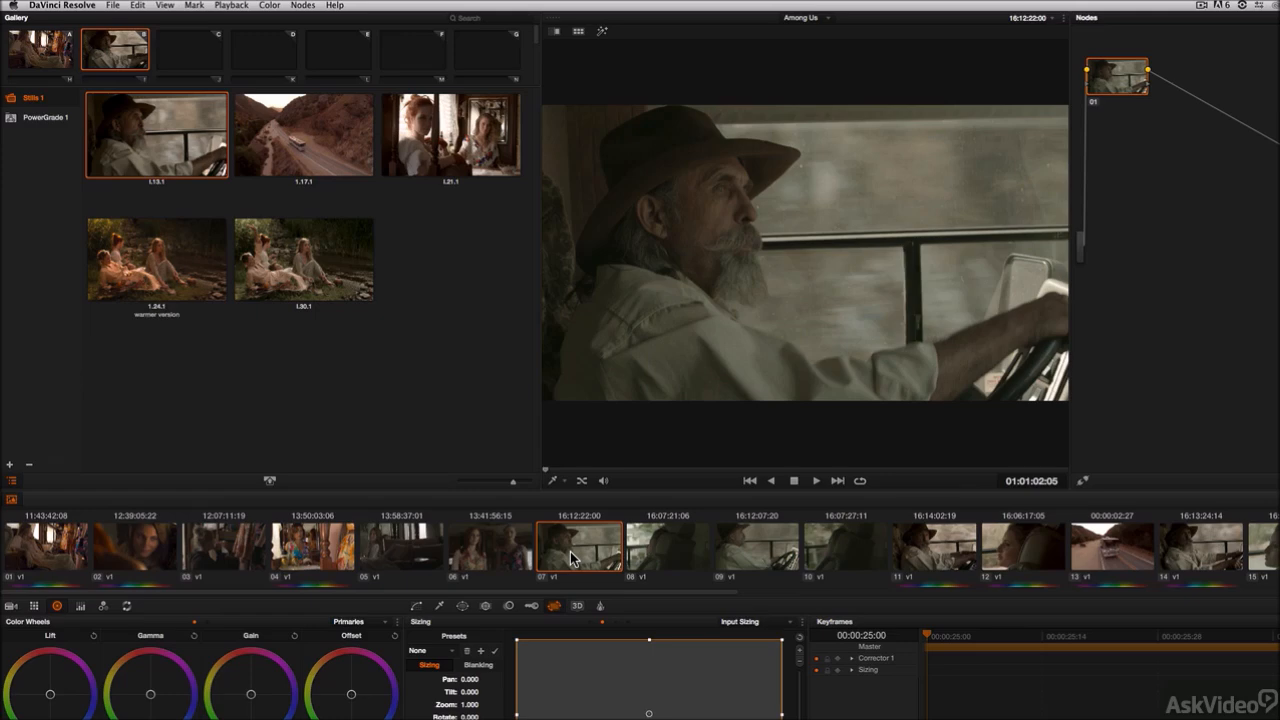
{"action": "key", "text": "super+2"}
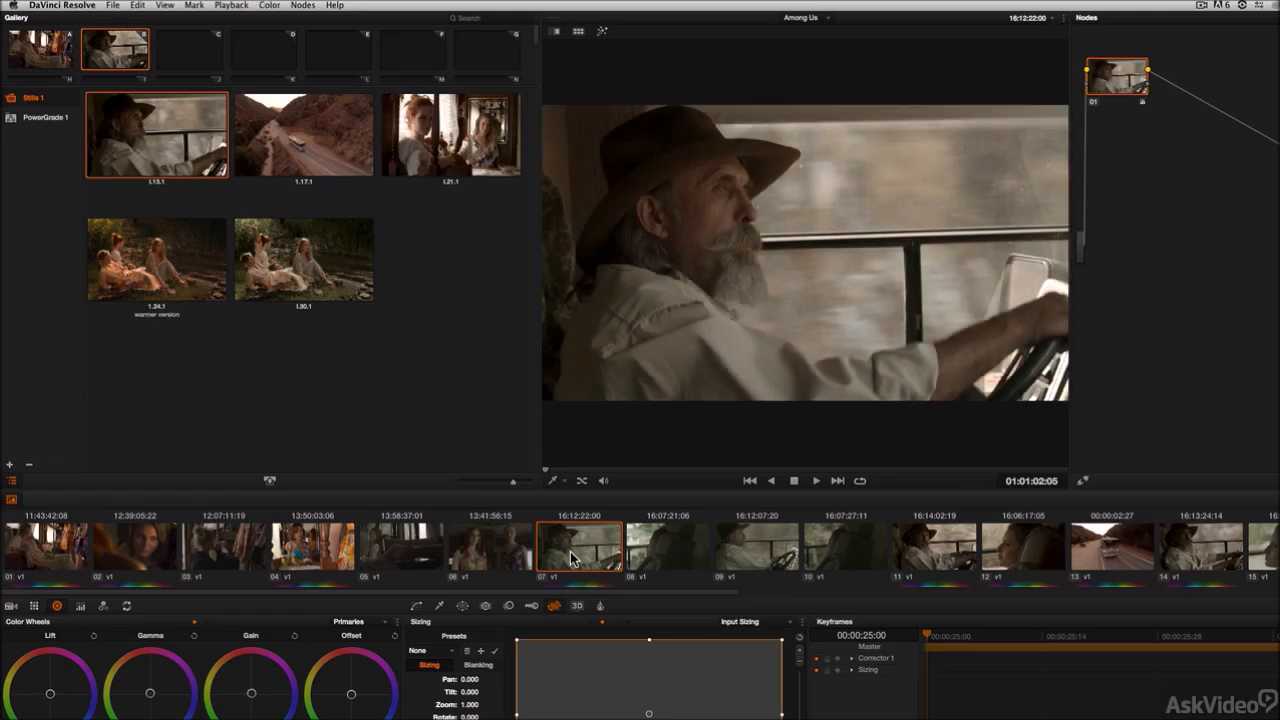
{"action": "left_click", "coordinate": [757, 558]}
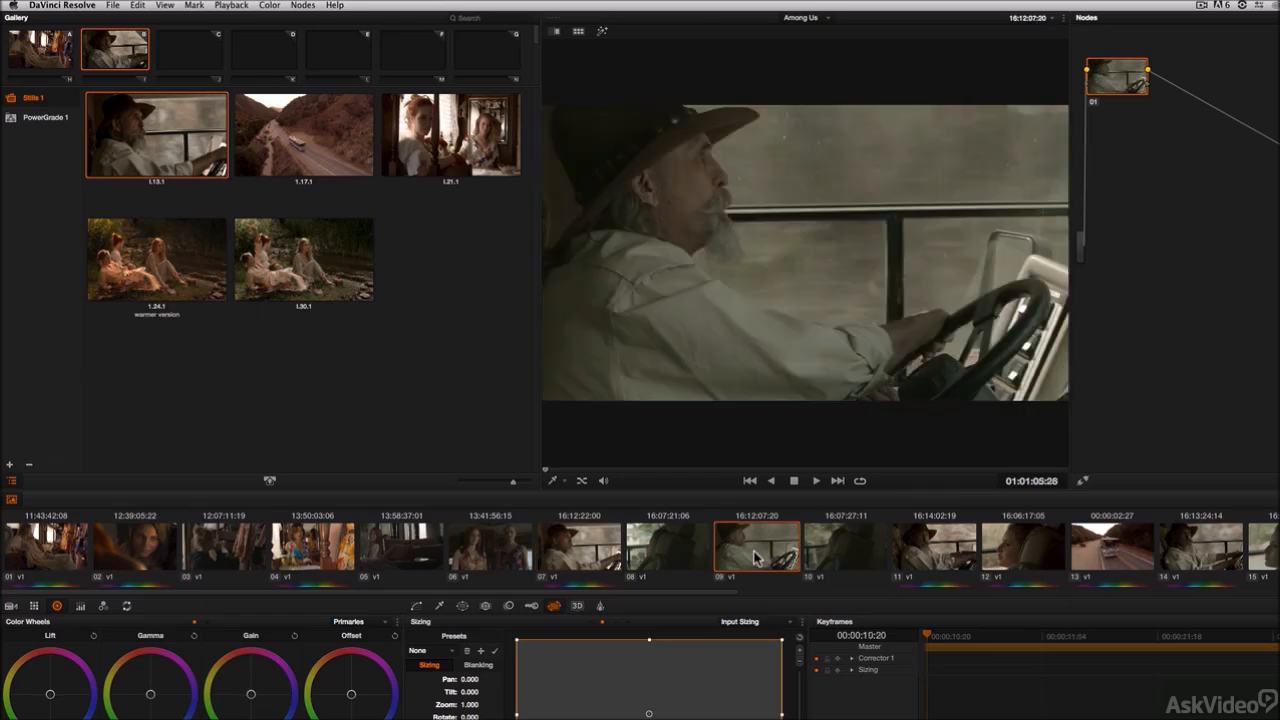
{"action": "key", "text": "super+2"}
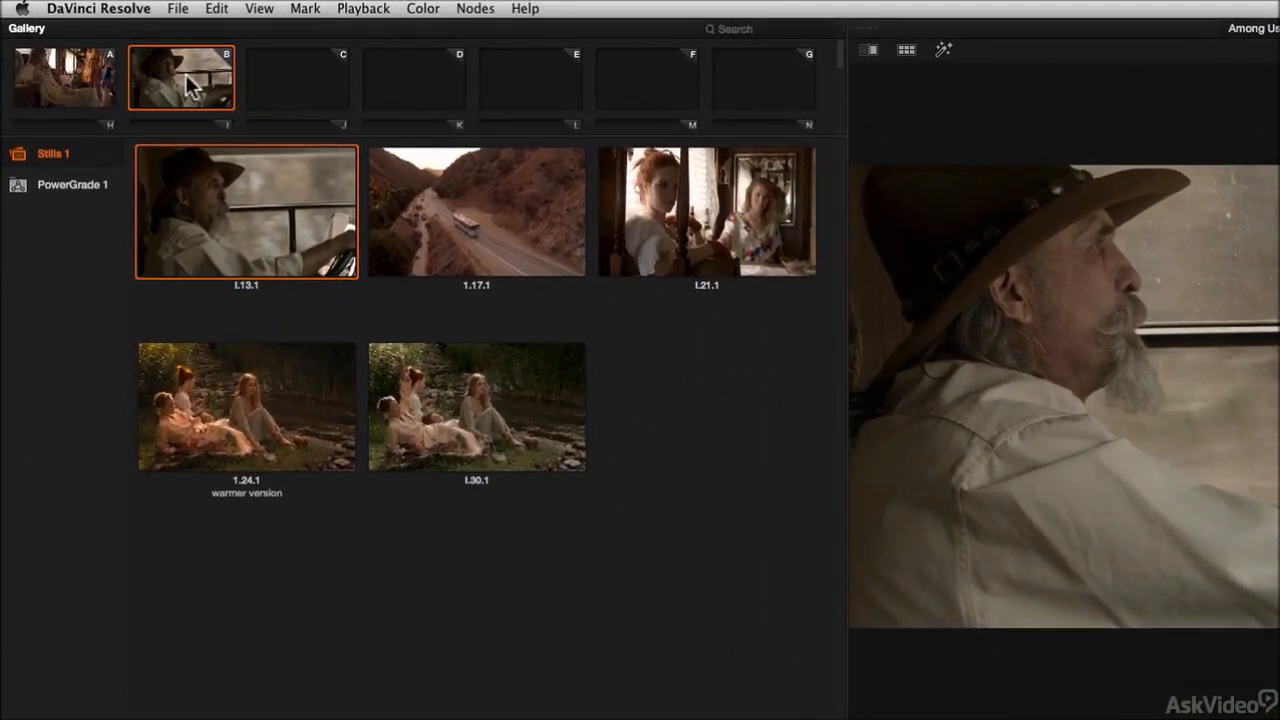
Step: Clear Memory B
{"action": "right_click", "coordinate": [121, 54]}
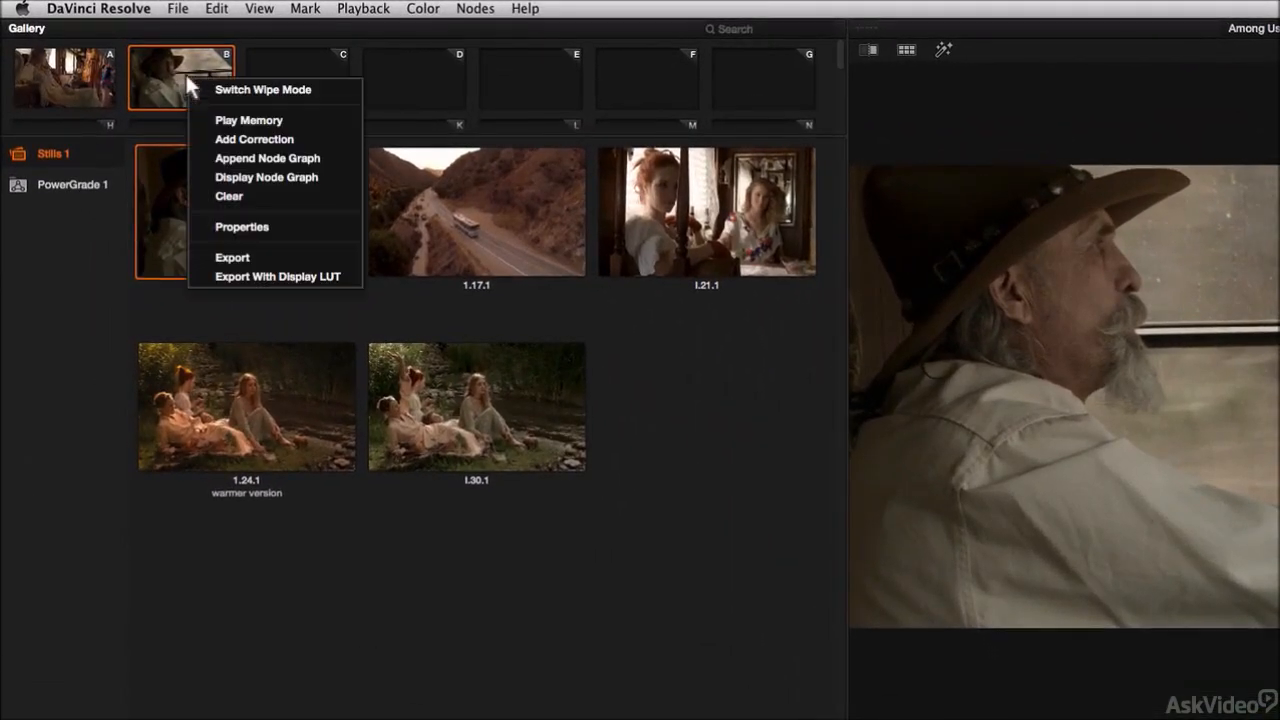
{"action": "left_click", "coordinate": [270, 198]}
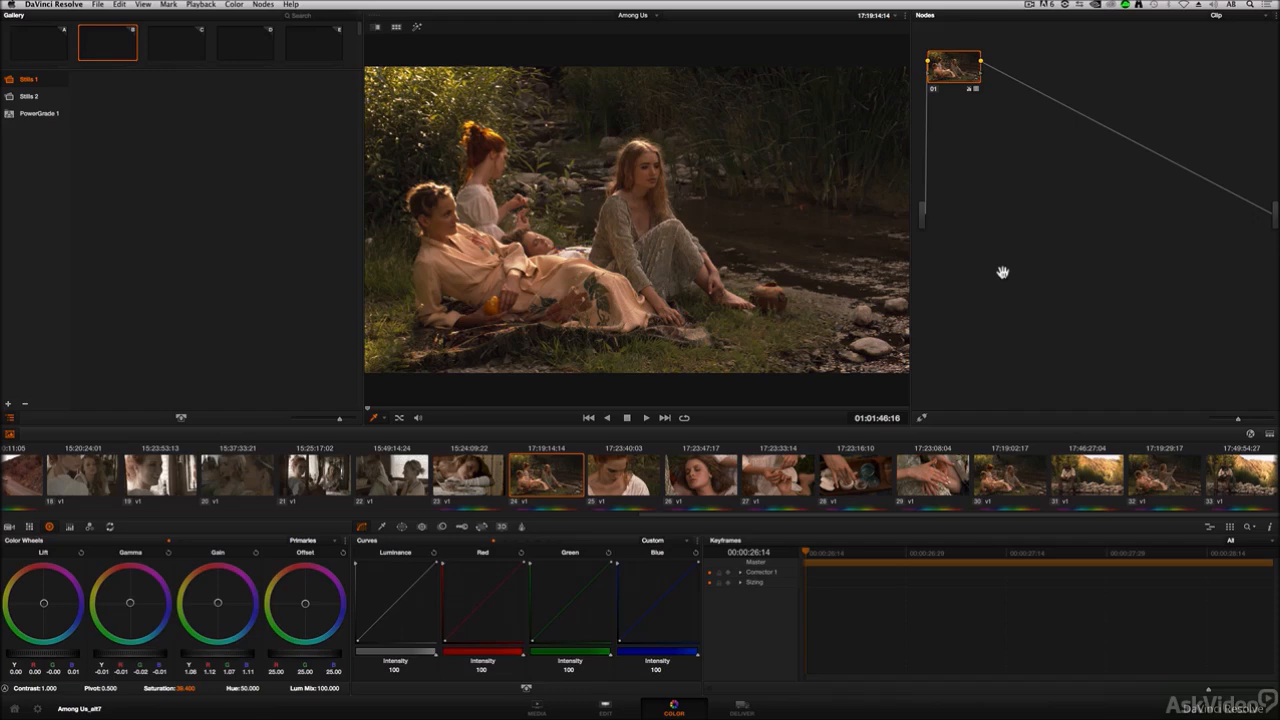
Step: Add a serial node to clip 24, adjust its gain, then delete the node
{"action": "left_click", "coordinate": [262, 5]}
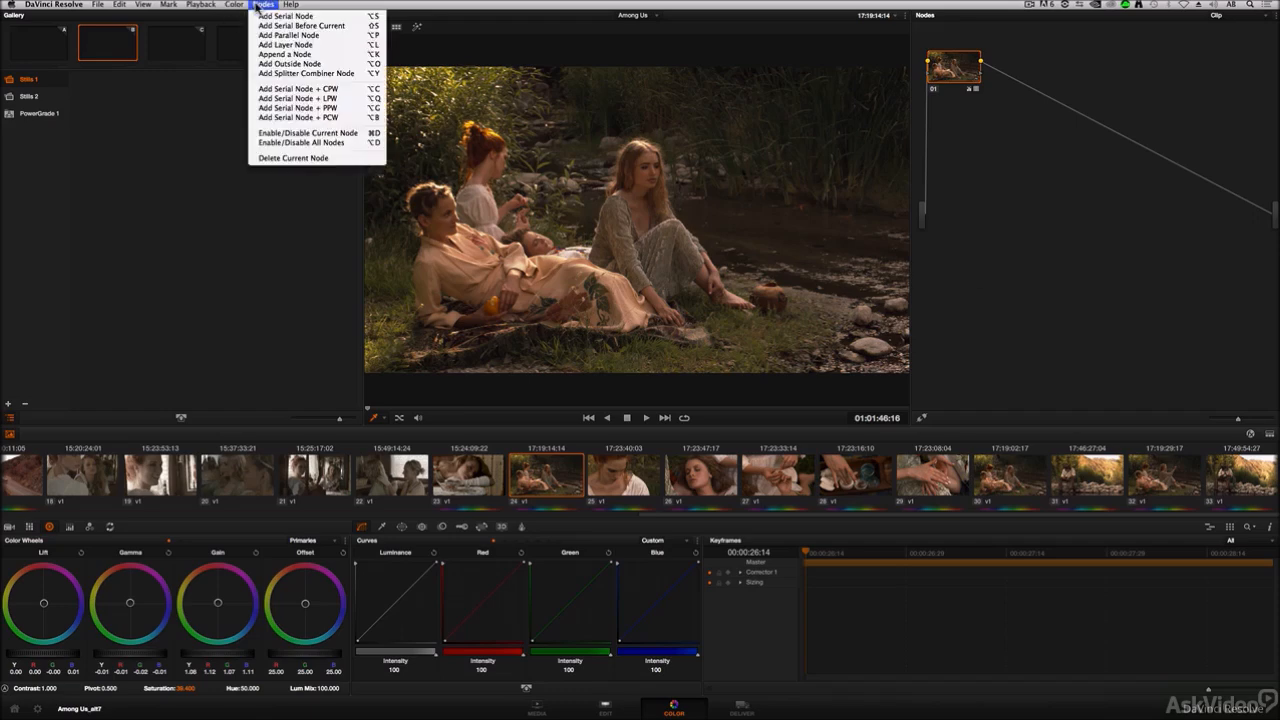
{"action": "left_click", "coordinate": [313, 17]}
{"action": "left_click_drag", "start_coordinate": [1018, 65], "coordinate": [1038, 68]}
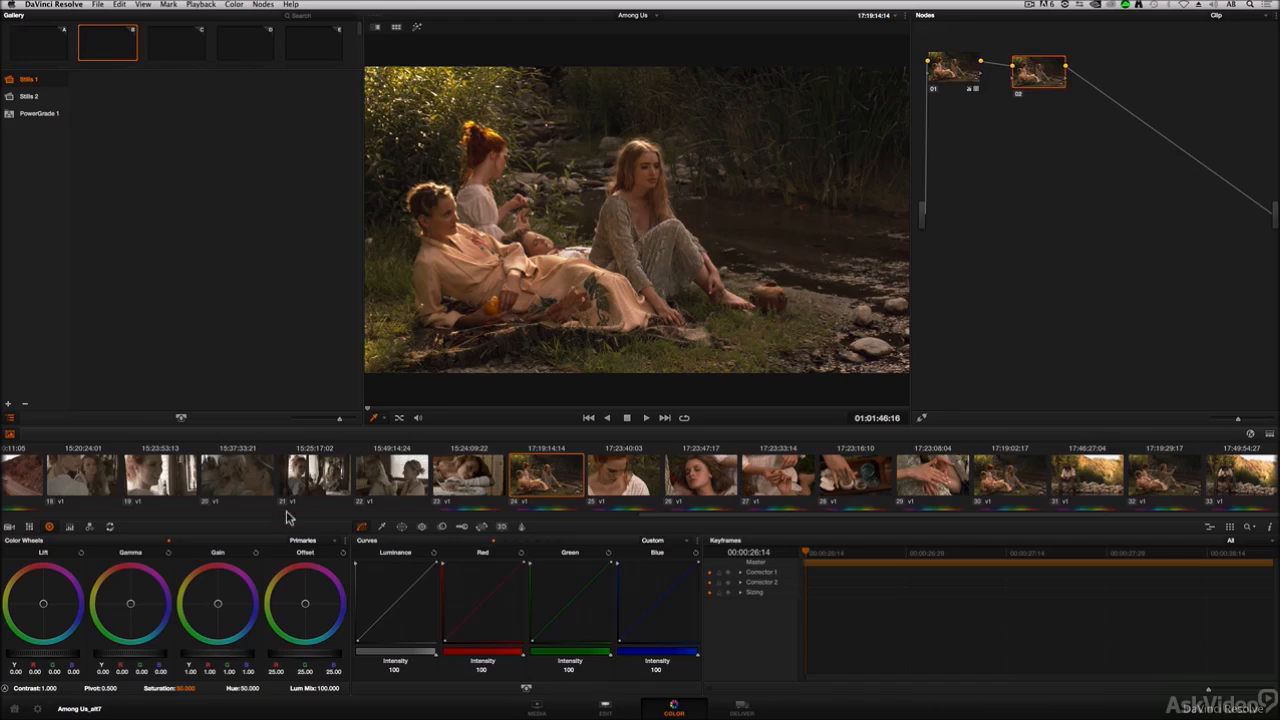
{"action": "left_click_drag", "start_coordinate": [209, 655], "coordinate": [270, 655]}
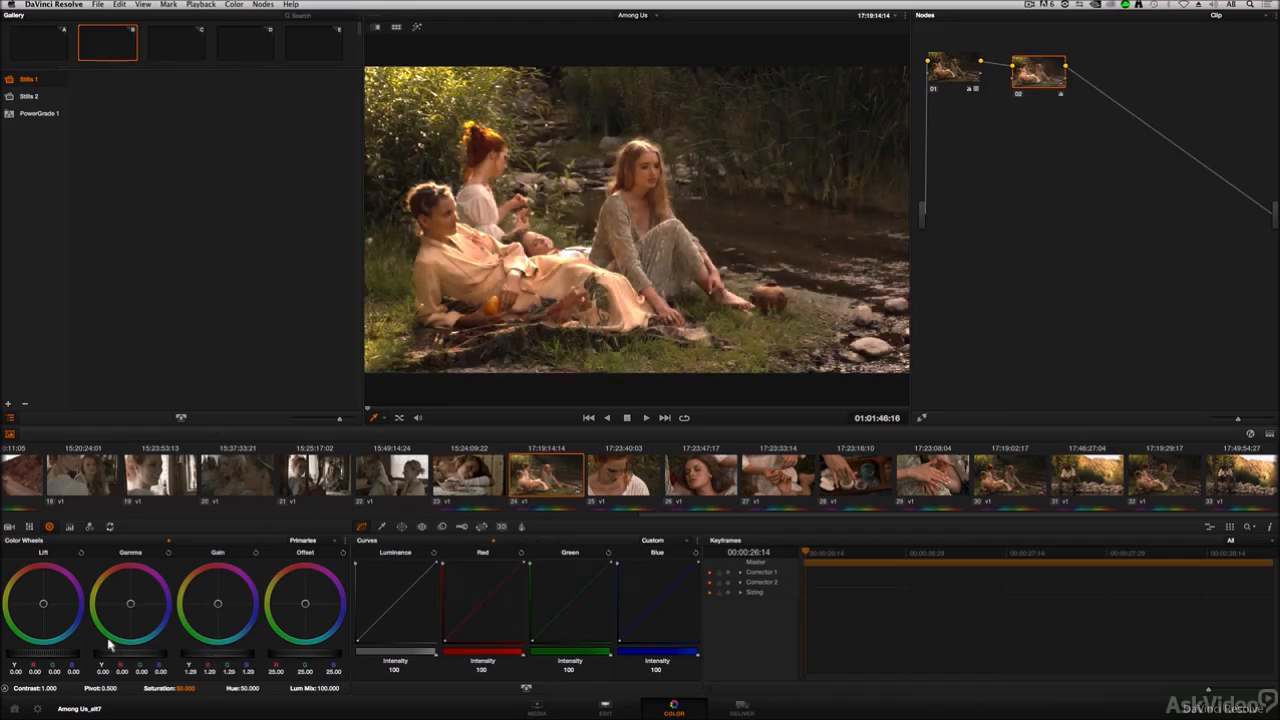
{"action": "left_click_drag", "start_coordinate": [109, 641], "coordinate": [223, 649]}
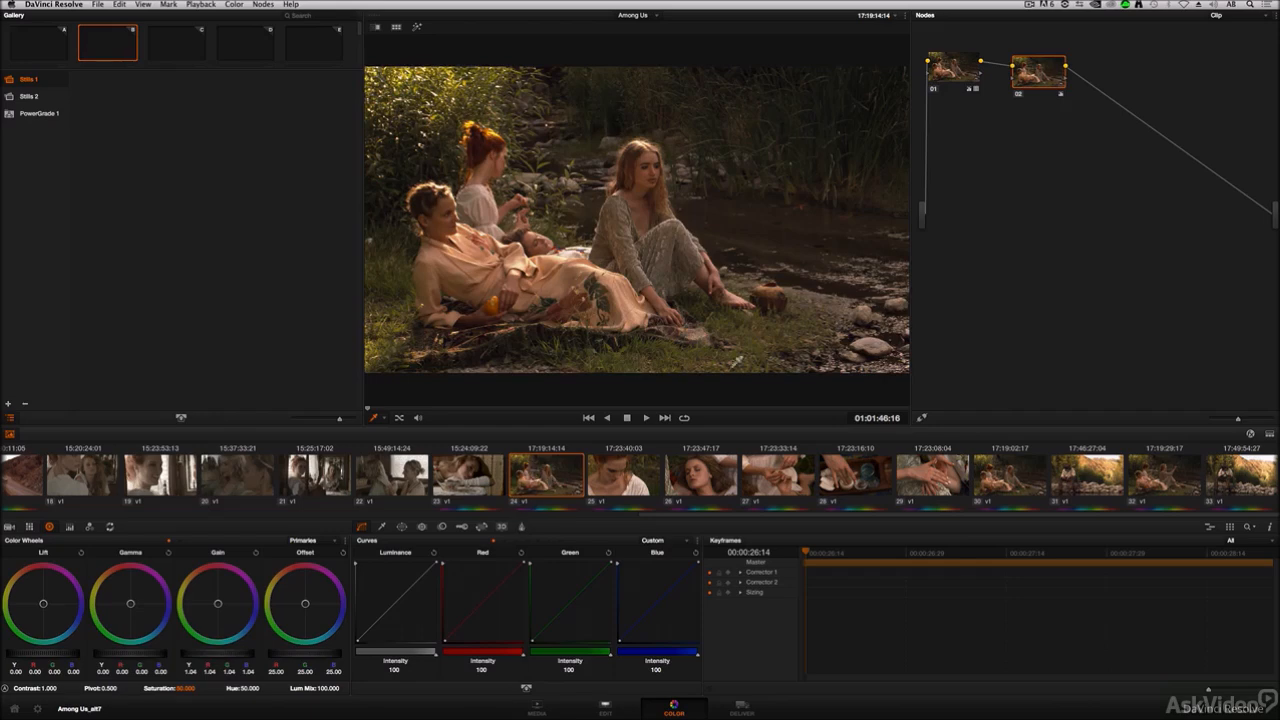
{"action": "key", "text": "Delete"}
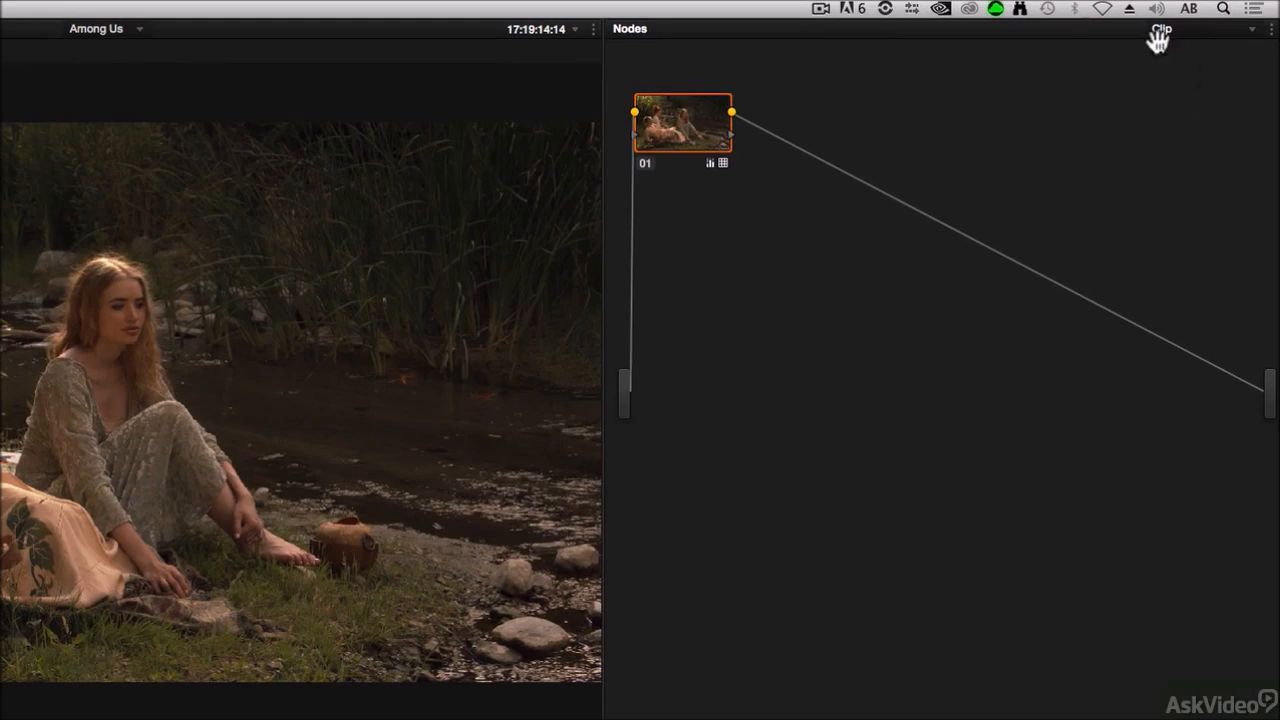
Step: Switch the node graph to the Timeline grade
{"action": "left_click", "coordinate": [1224, 38]}
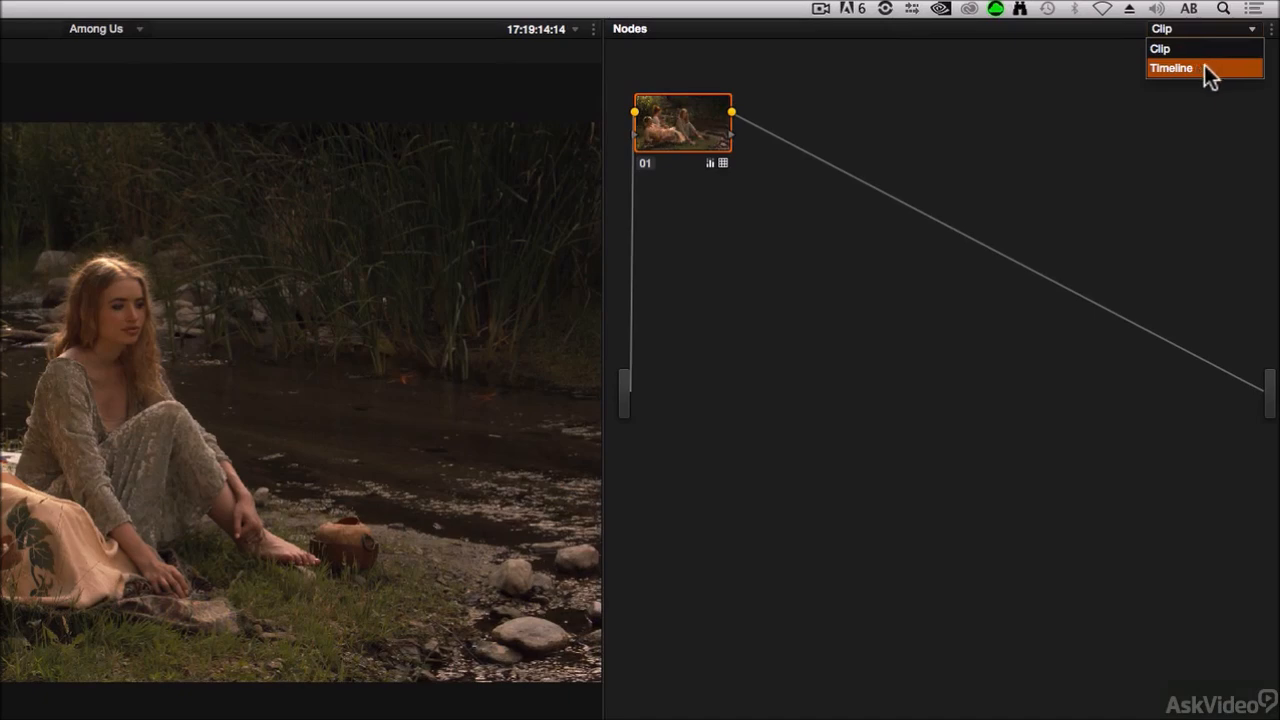
{"action": "left_click", "coordinate": [1222, 68]}
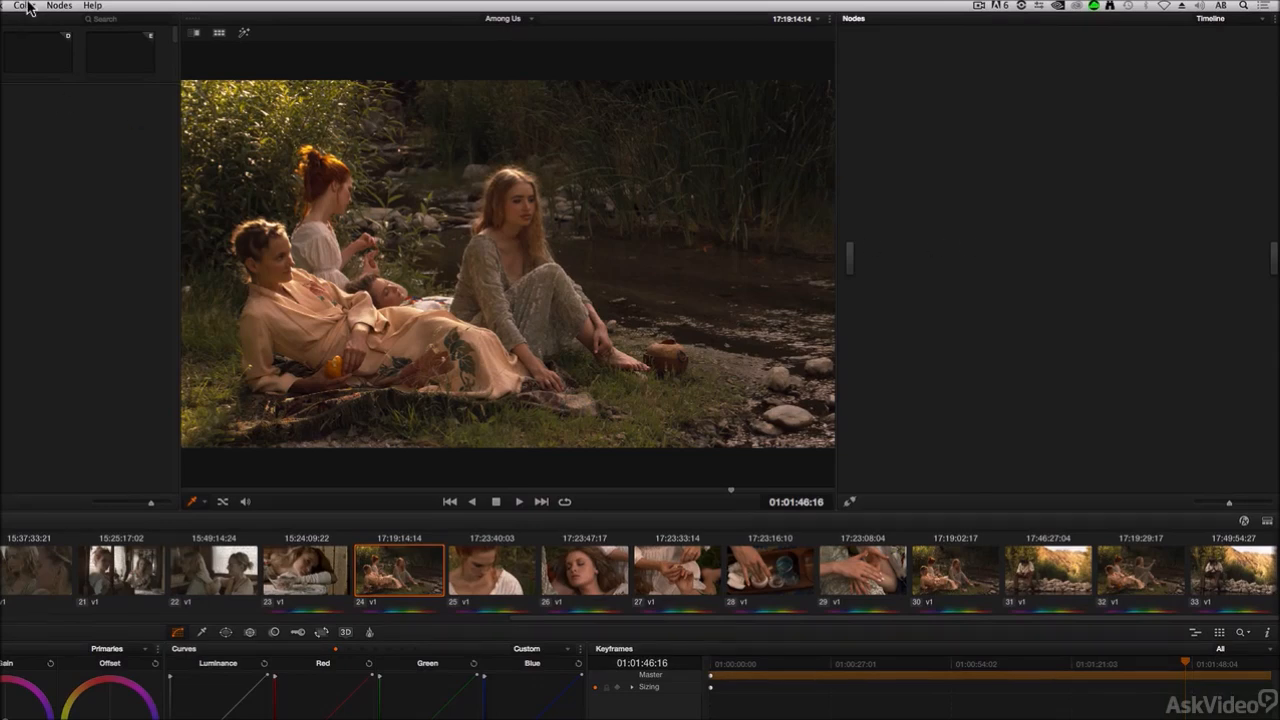
Step: Add a serial node to the timeline node graph
{"action": "left_click", "coordinate": [57, 6]}
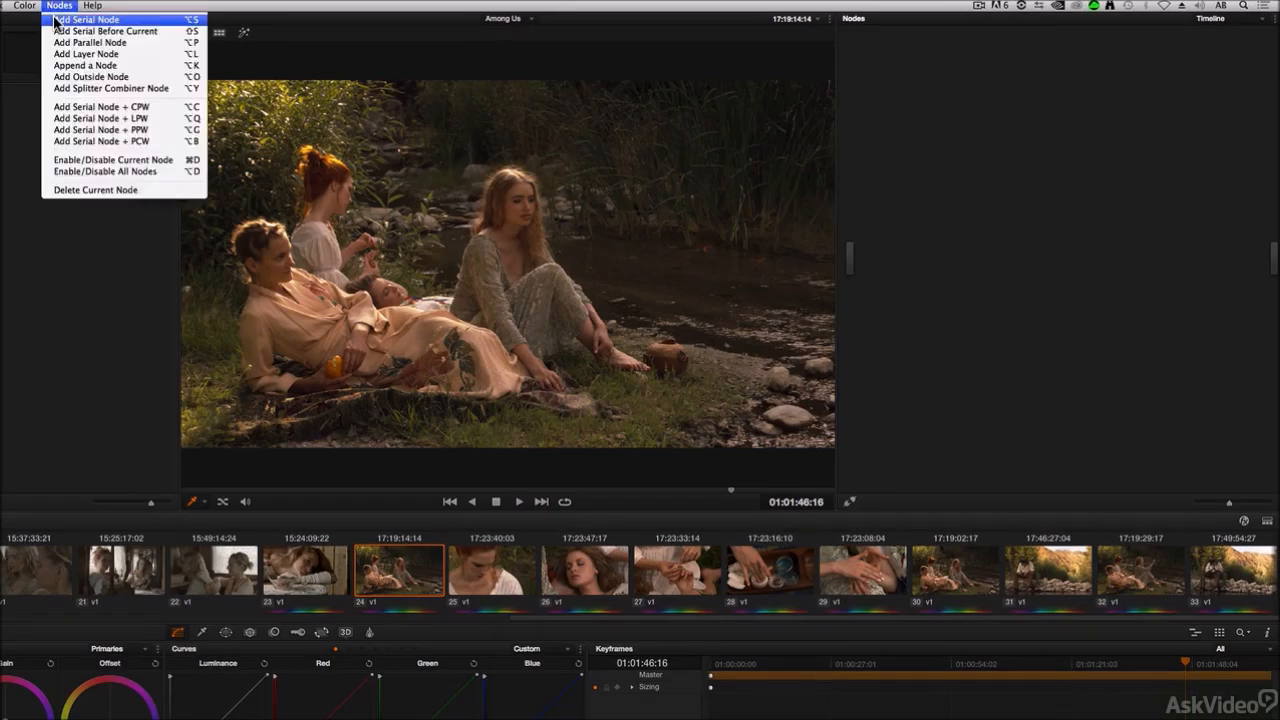
{"action": "left_click", "coordinate": [55, 20]}
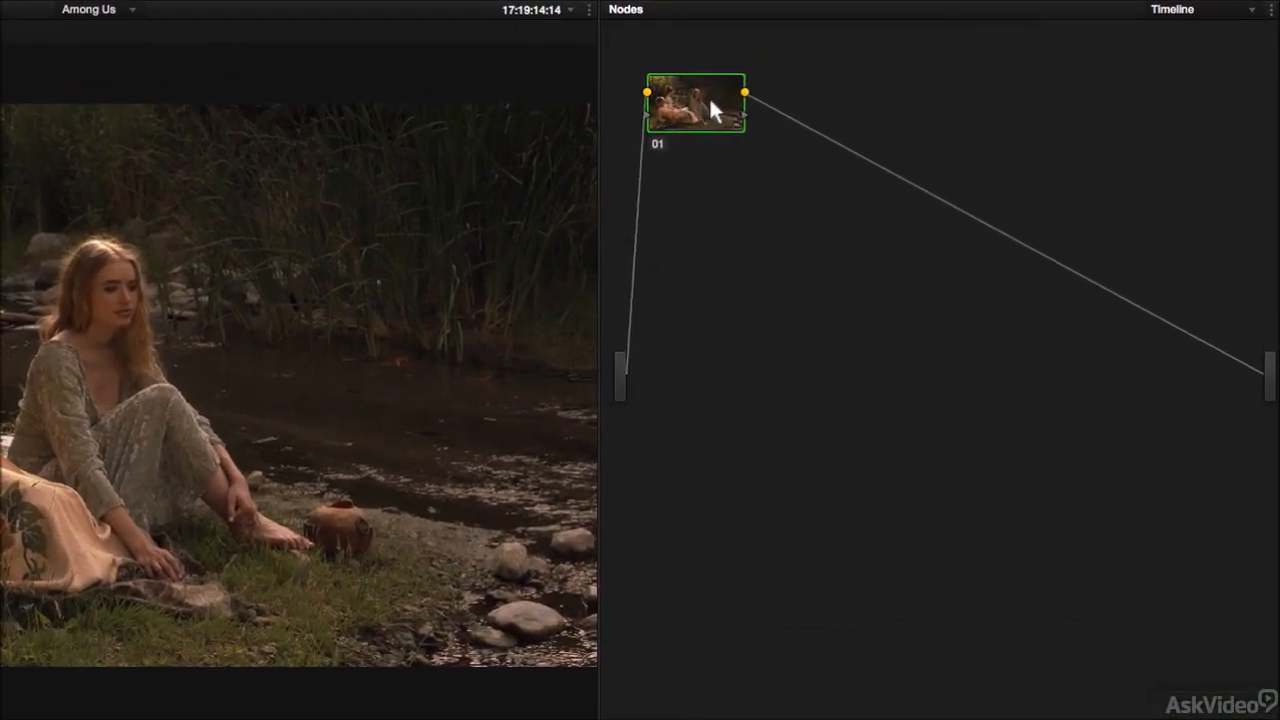
{"action": "left_click_drag", "start_coordinate": [783, 90], "coordinate": [801, 113]}
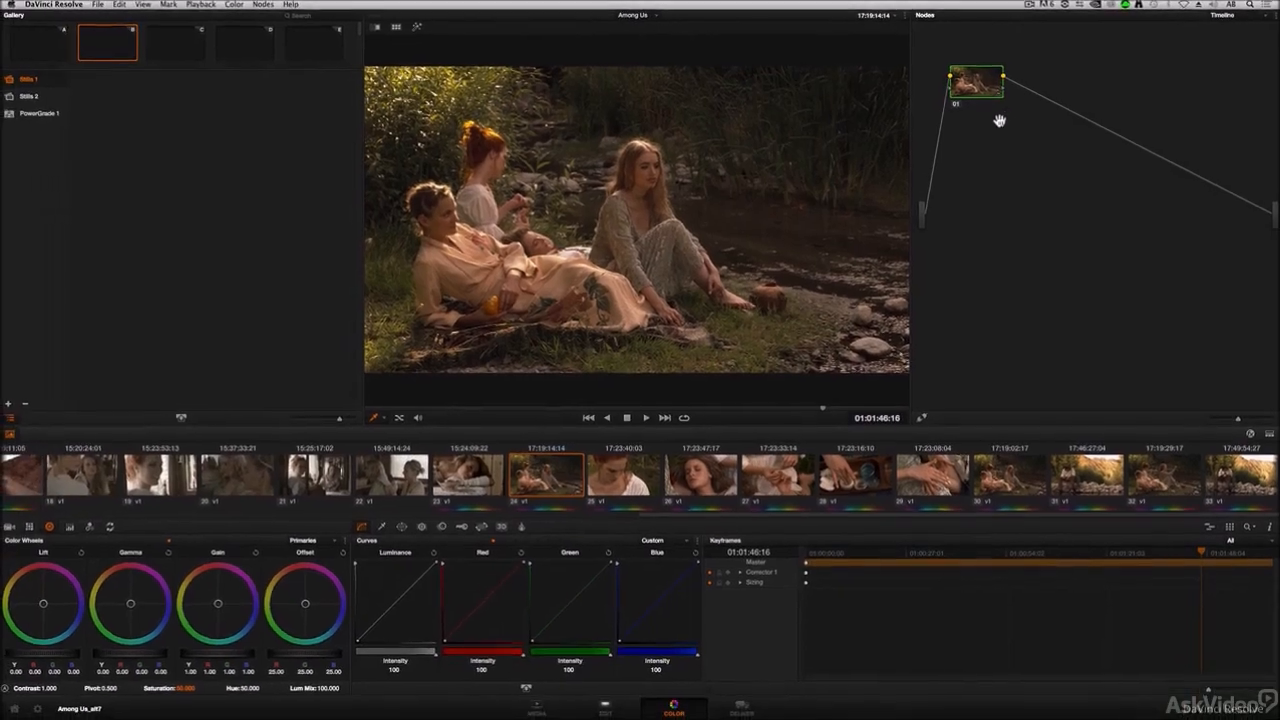
Step: Enable a circular window on the timeline node and stretch it into a wide ellipse
{"action": "left_click", "coordinate": [401, 527]}
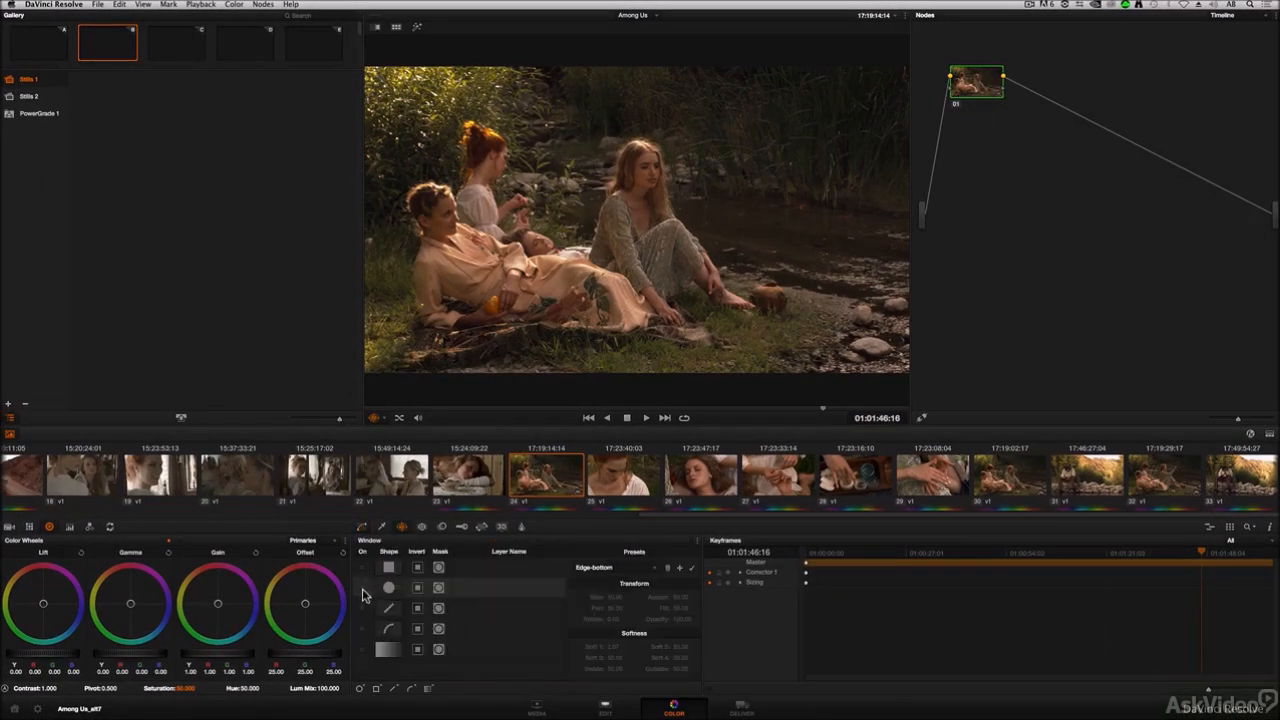
{"action": "left_click", "coordinate": [364, 590]}
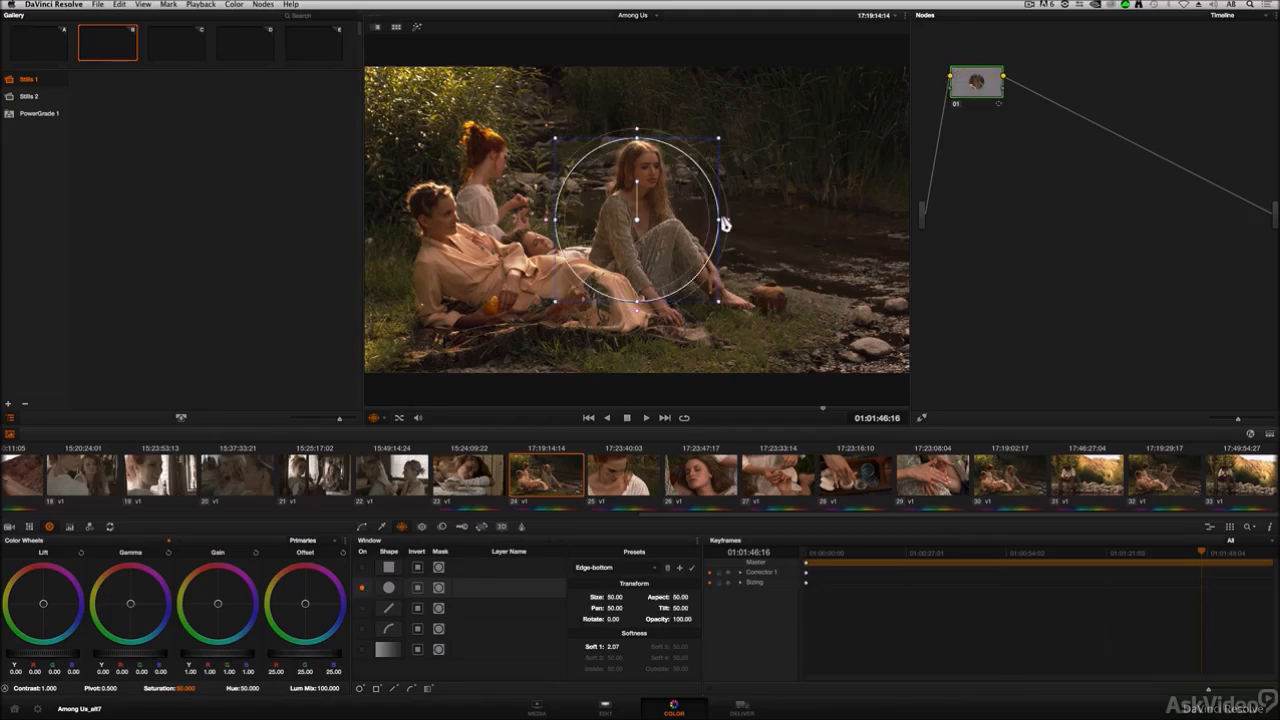
{"action": "left_click_drag", "start_coordinate": [723, 225], "coordinate": [853, 221]}
{"action": "scroll", "coordinate": [820, 217], "scroll_direction": "down", "scroll_amount": 2}
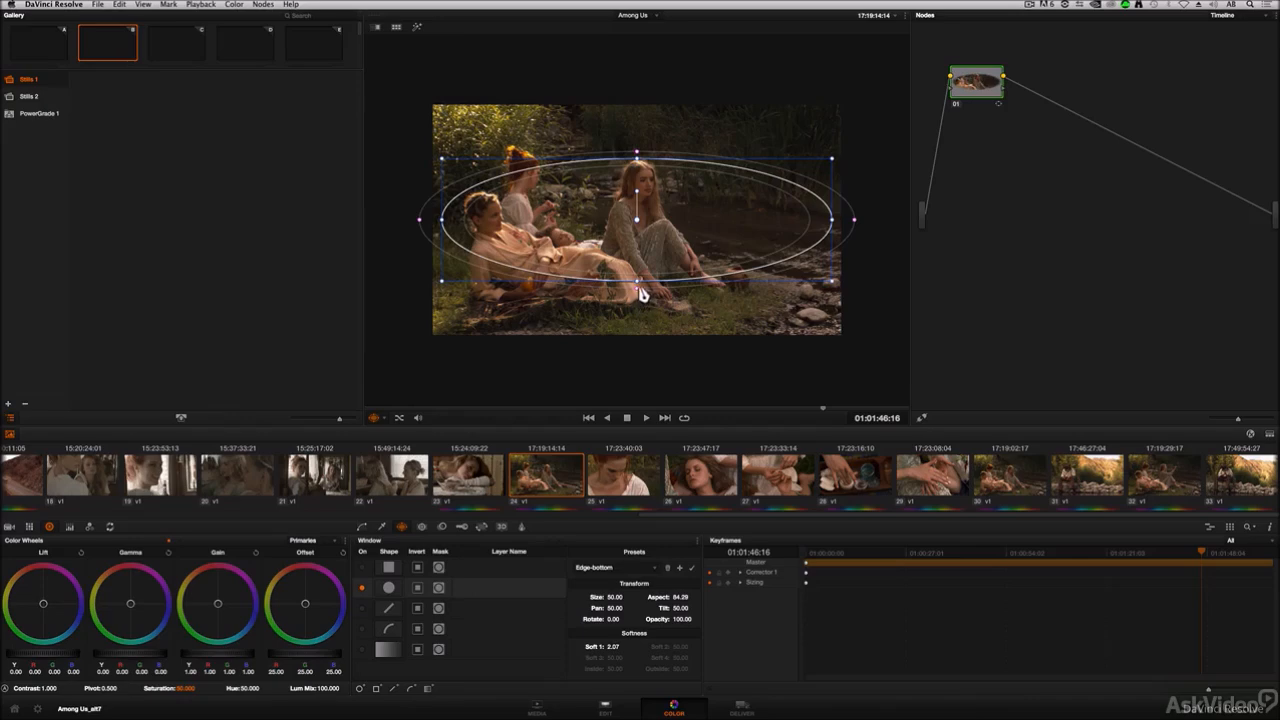
Step: Enlarge the window's softness and invert the window so it affects the frame edges
{"action": "left_click_drag", "start_coordinate": [640, 301], "coordinate": [646, 371]}
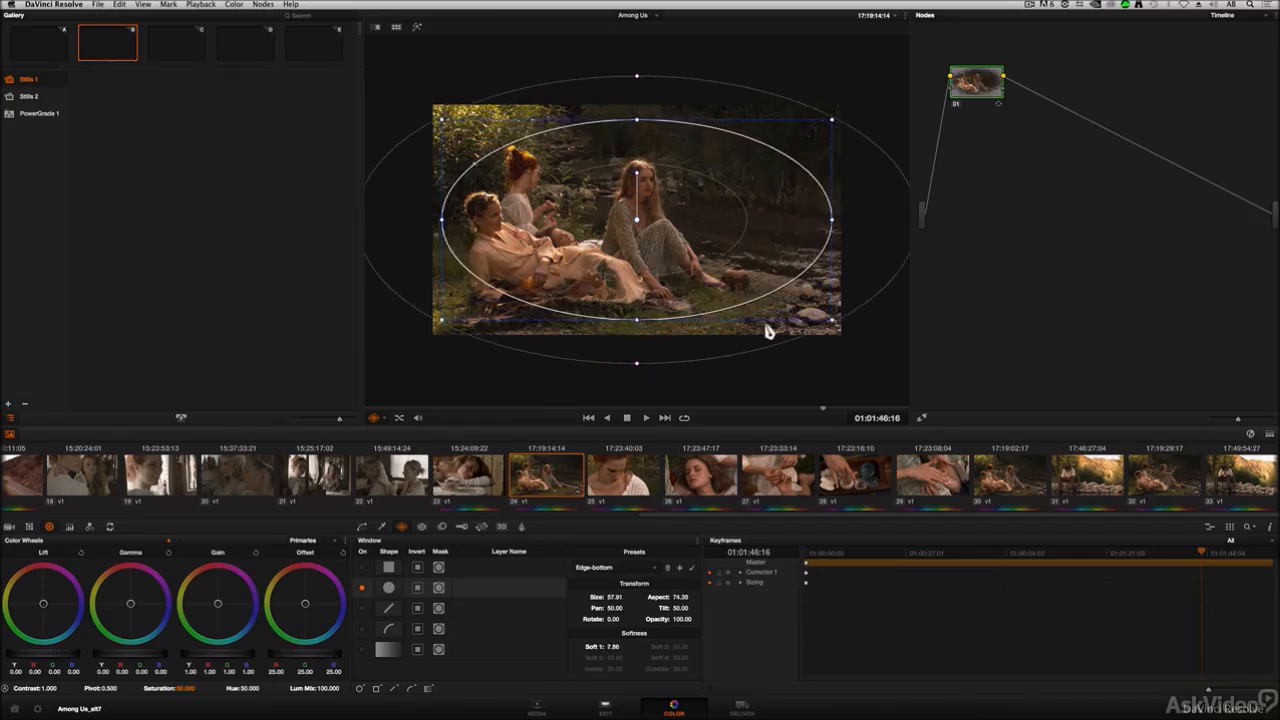
{"action": "left_click_drag", "start_coordinate": [834, 323], "coordinate": [838, 330]}
{"action": "left_click_drag", "start_coordinate": [641, 370], "coordinate": [644, 380]}
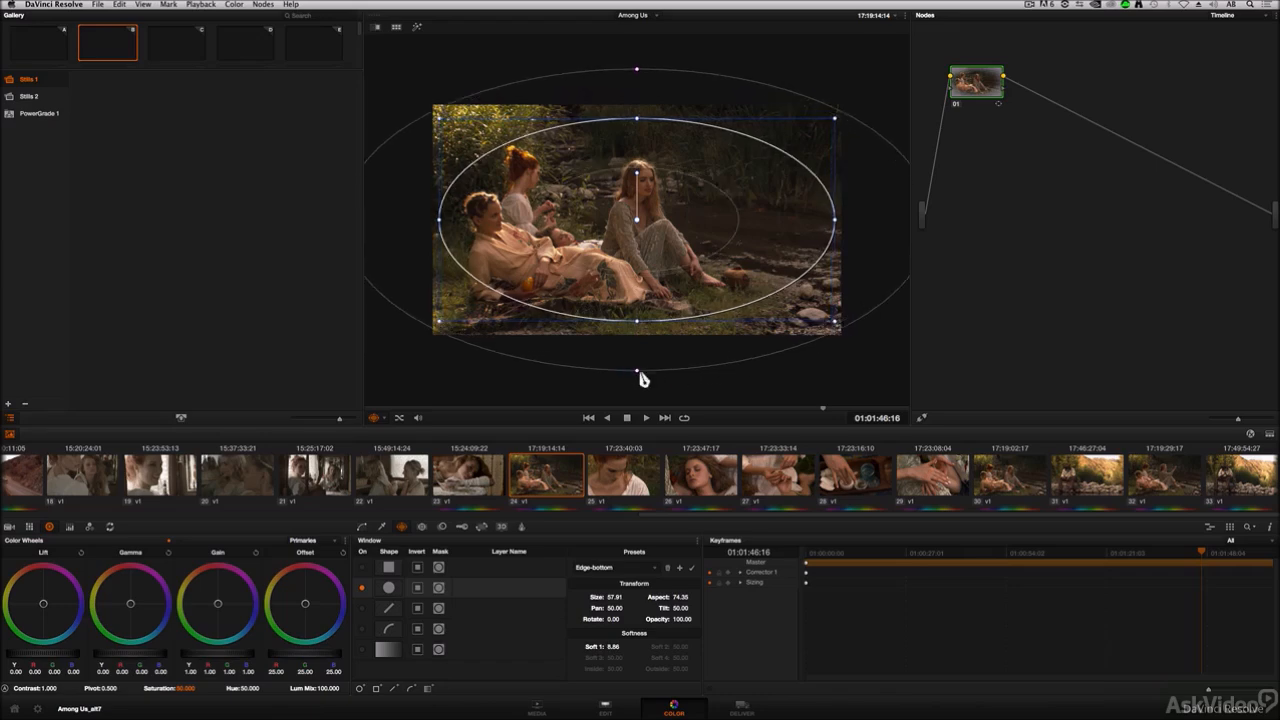
{"action": "left_click", "coordinate": [418, 589]}
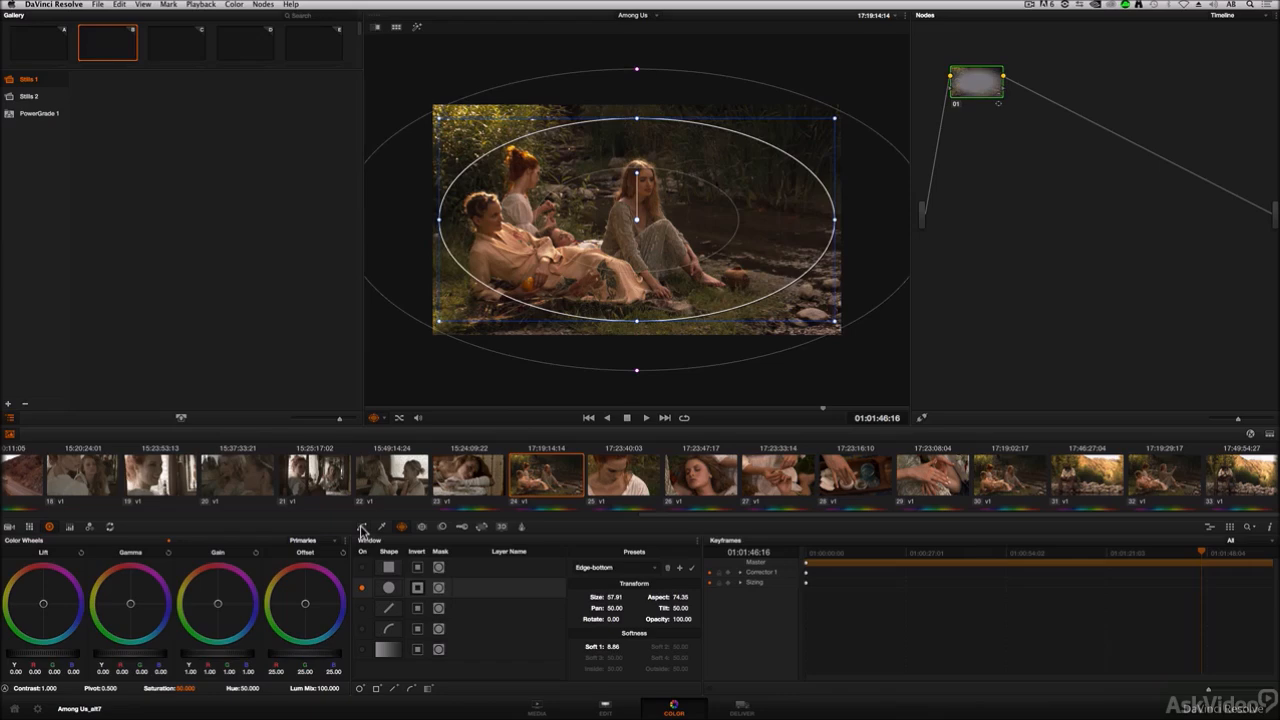
Step: Lower the gain to 0.58 to darken the vignette
{"action": "left_click", "coordinate": [361, 527]}
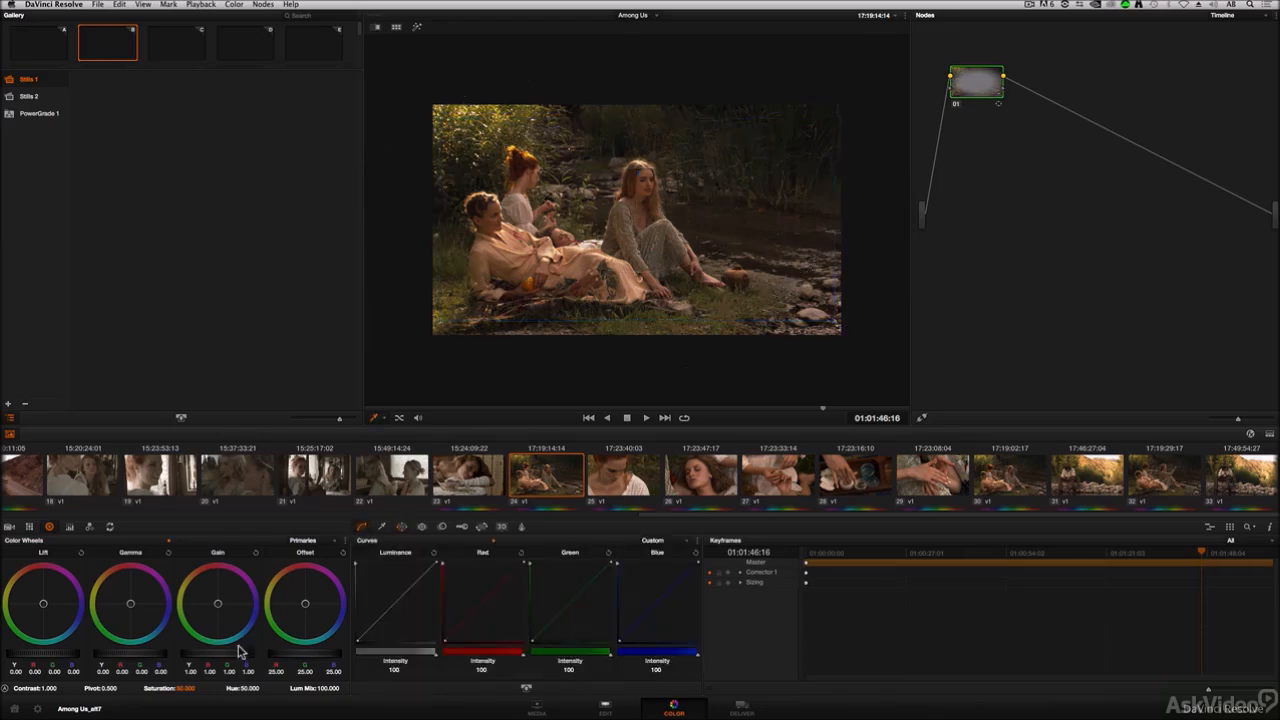
{"action": "left_click_drag", "start_coordinate": [242, 660], "coordinate": [56, 643]}
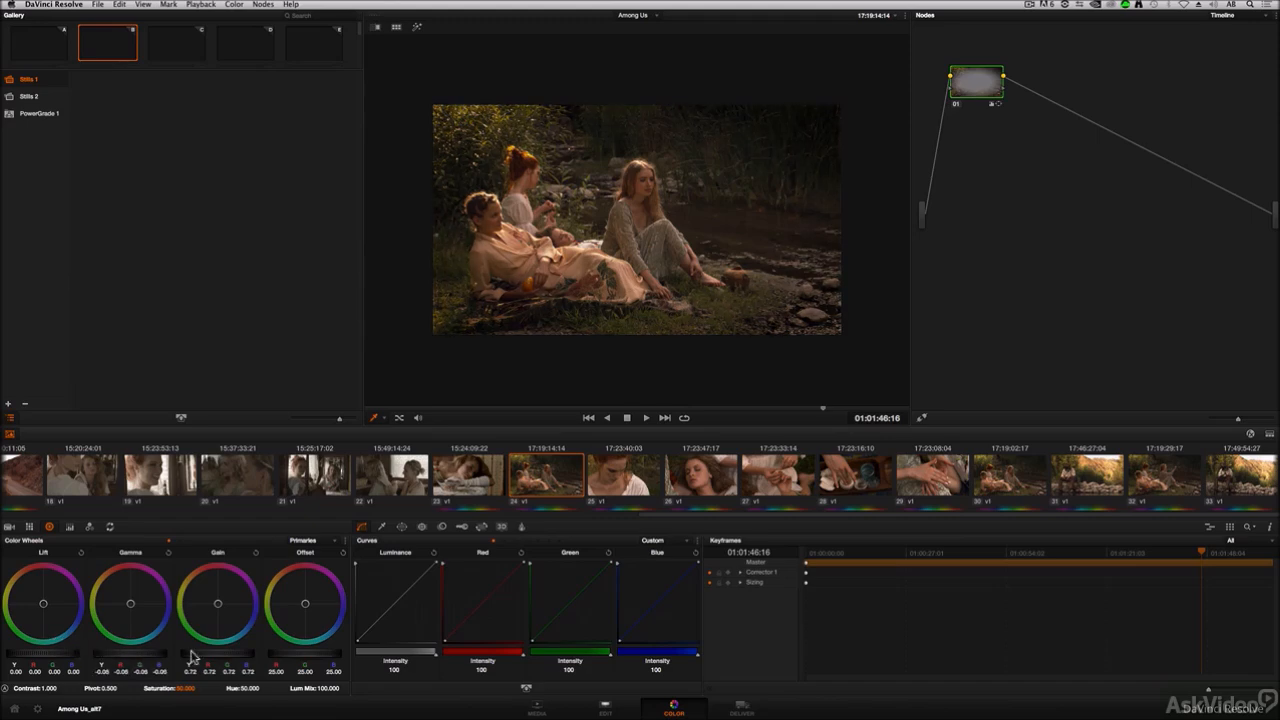
{"action": "left_click_drag", "start_coordinate": [240, 658], "coordinate": [188, 653]}
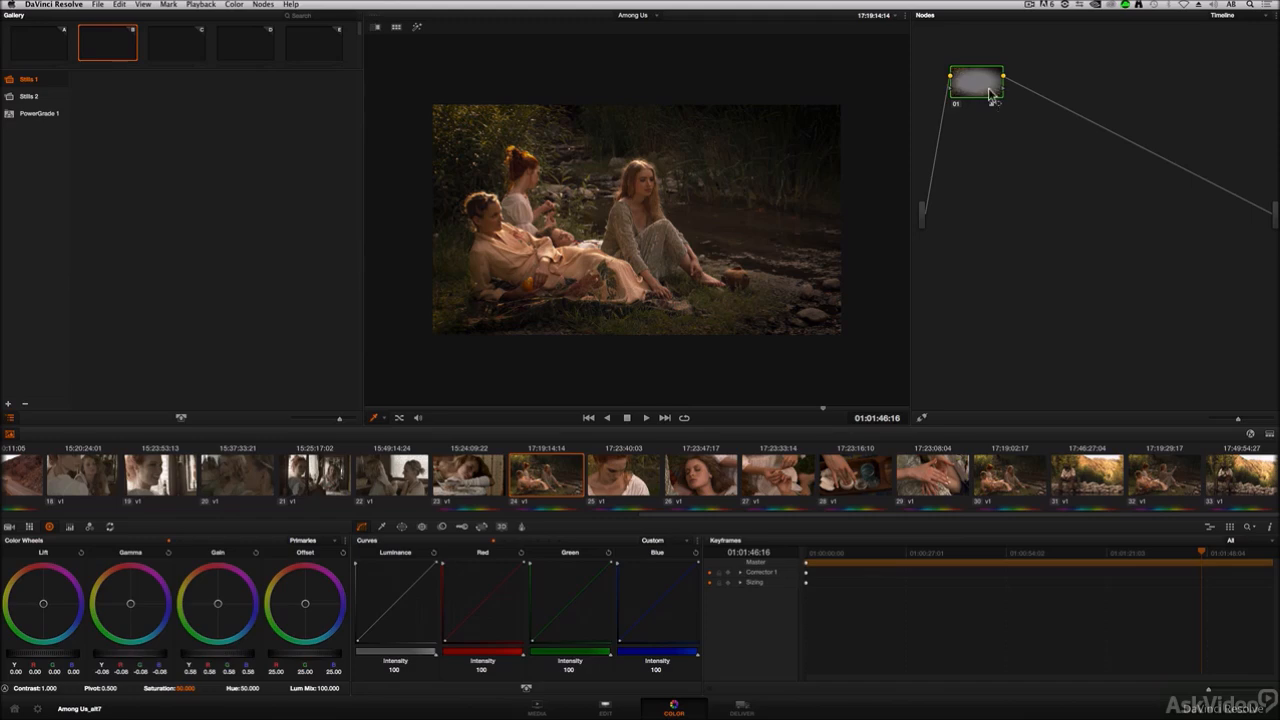
Step: Step through clips 25 to 29 to check the timeline vignette on each
{"action": "left_click_drag", "start_coordinate": [983, 84], "coordinate": [977, 79]}
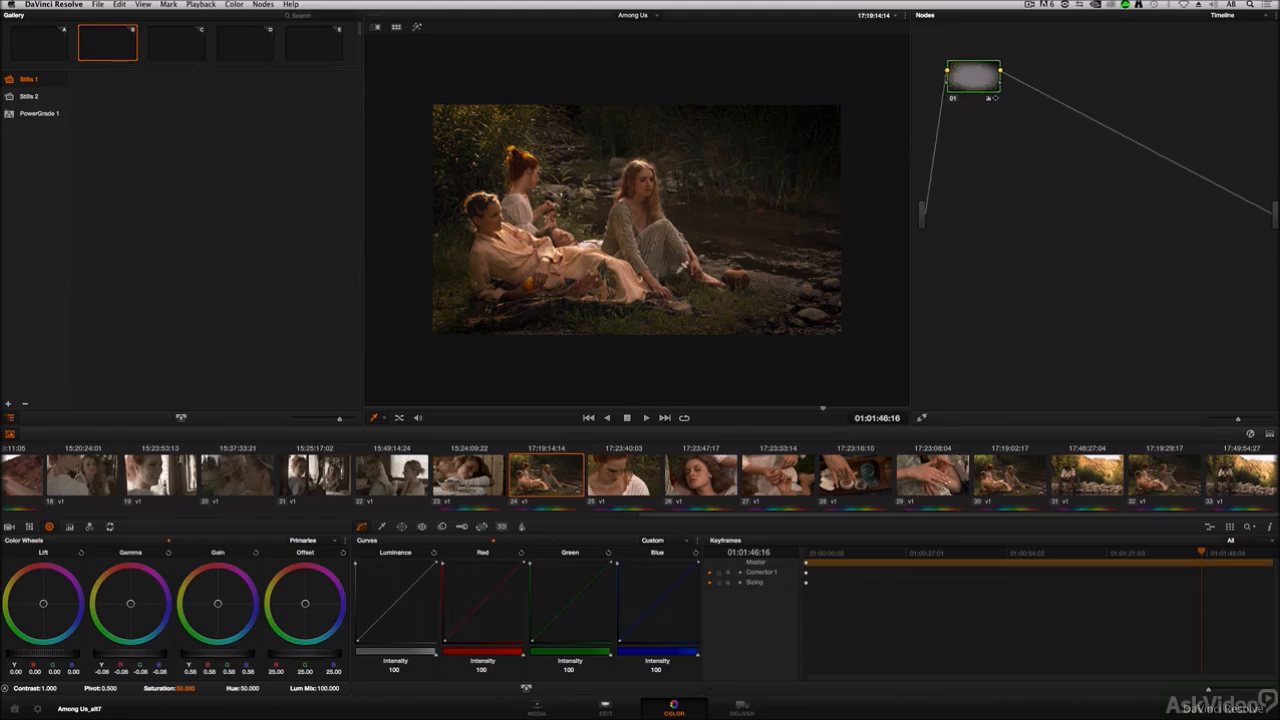
{"action": "left_click", "coordinate": [620, 486]}
{"action": "left_click", "coordinate": [708, 485]}
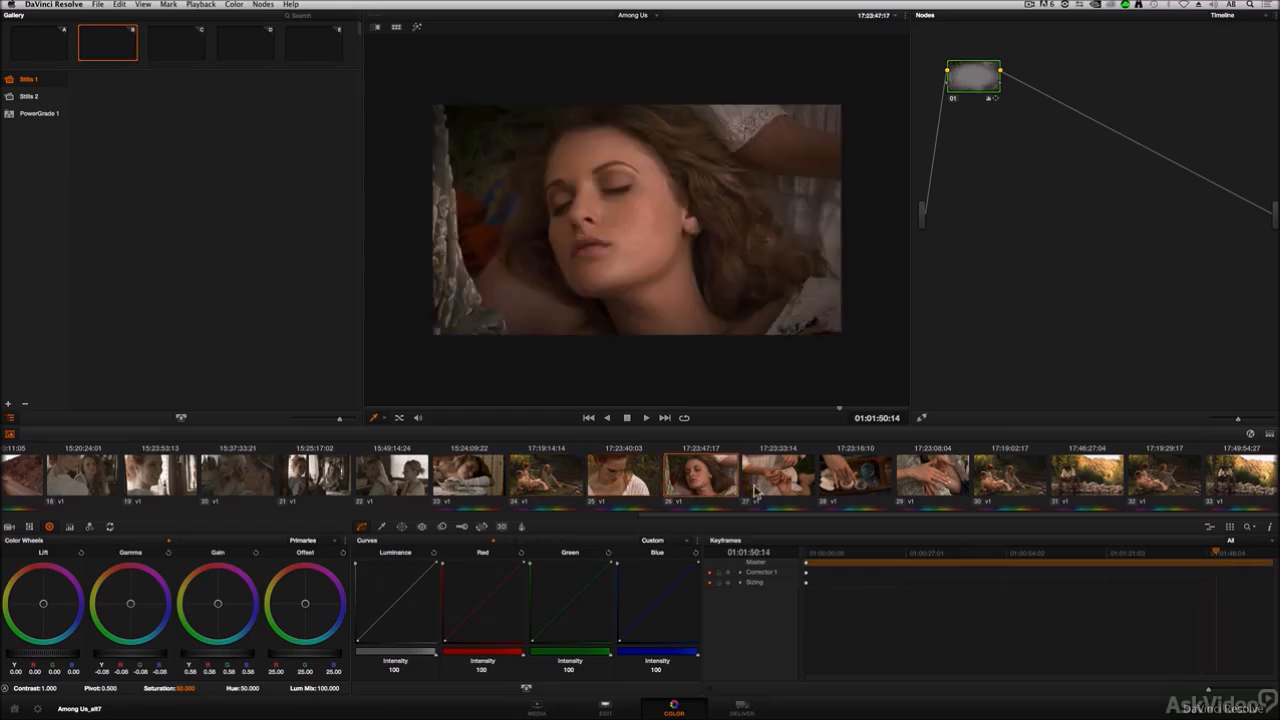
{"action": "left_click", "coordinate": [779, 480]}
{"action": "left_click", "coordinate": [870, 485]}
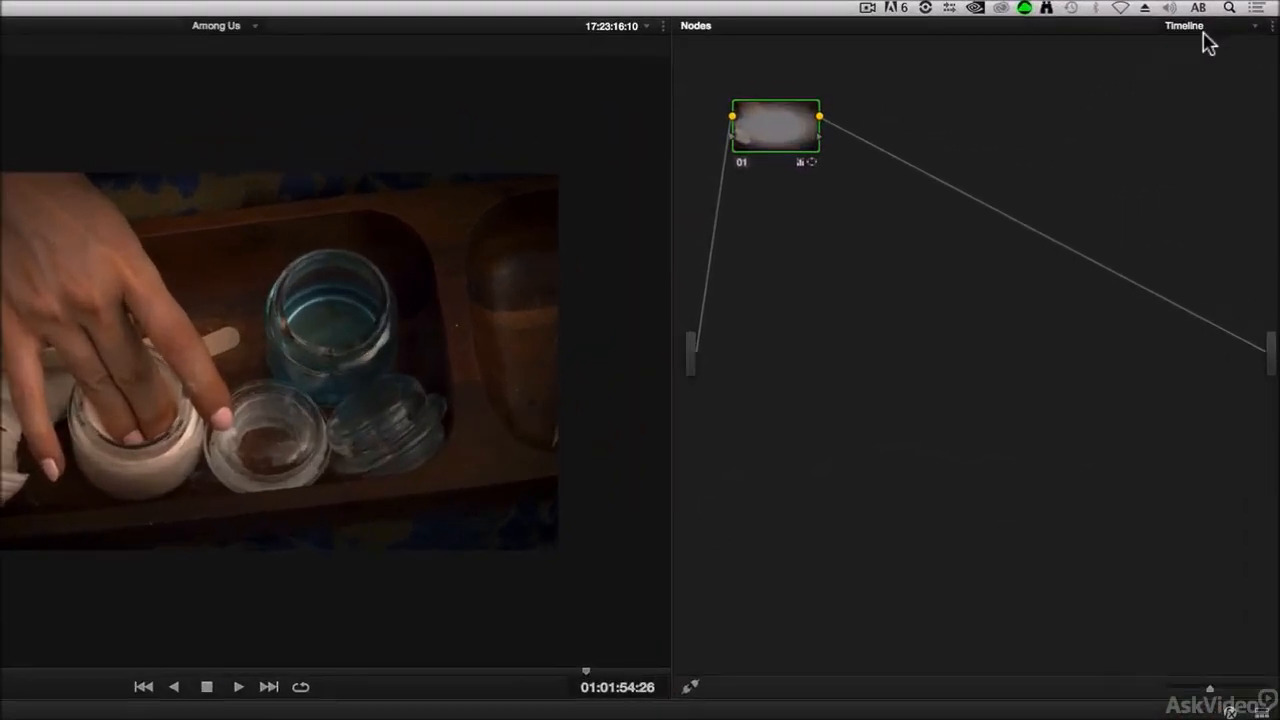
Step: Switch the node graph back to the Clip grade
{"action": "left_click", "coordinate": [1240, 18]}
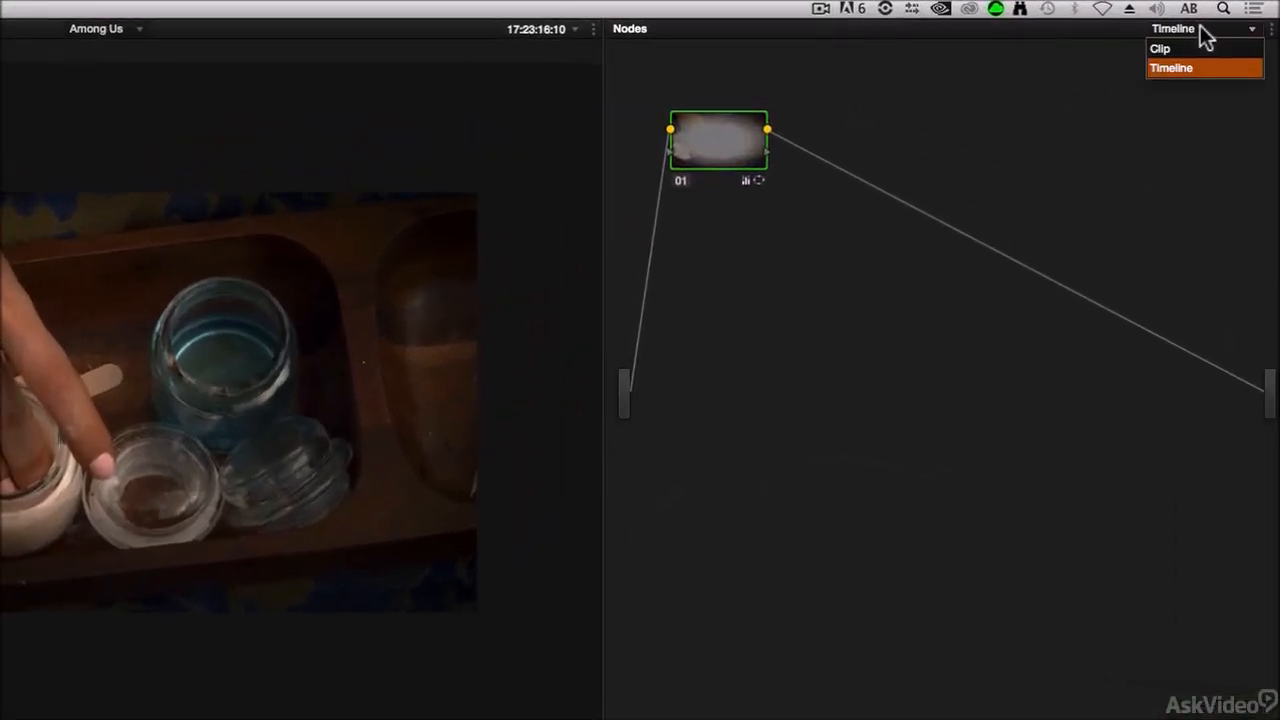
{"action": "left_click", "coordinate": [1198, 50]}
{"action": "left_click_drag", "start_coordinate": [668, 148], "coordinate": [699, 158]}
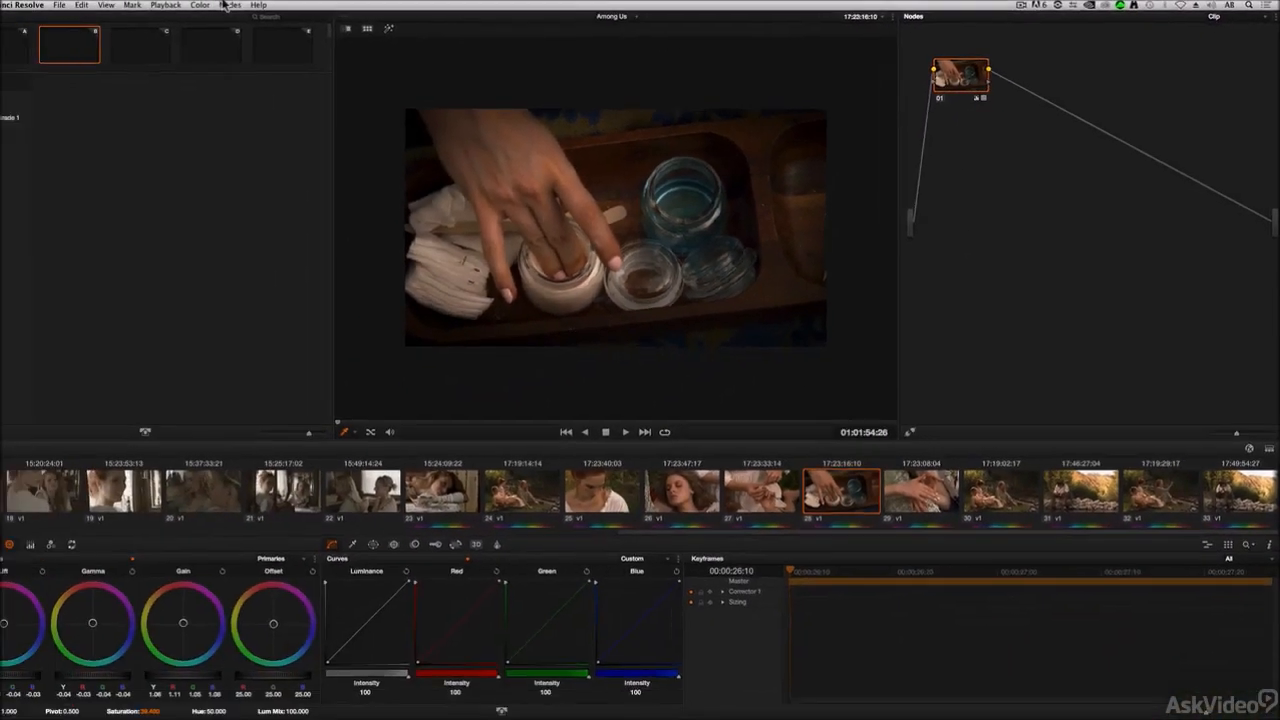
Step: Add a serial node to clip 28, brighten it slightly with the master wheels, and reposition the new node
{"action": "left_click", "coordinate": [263, 4]}
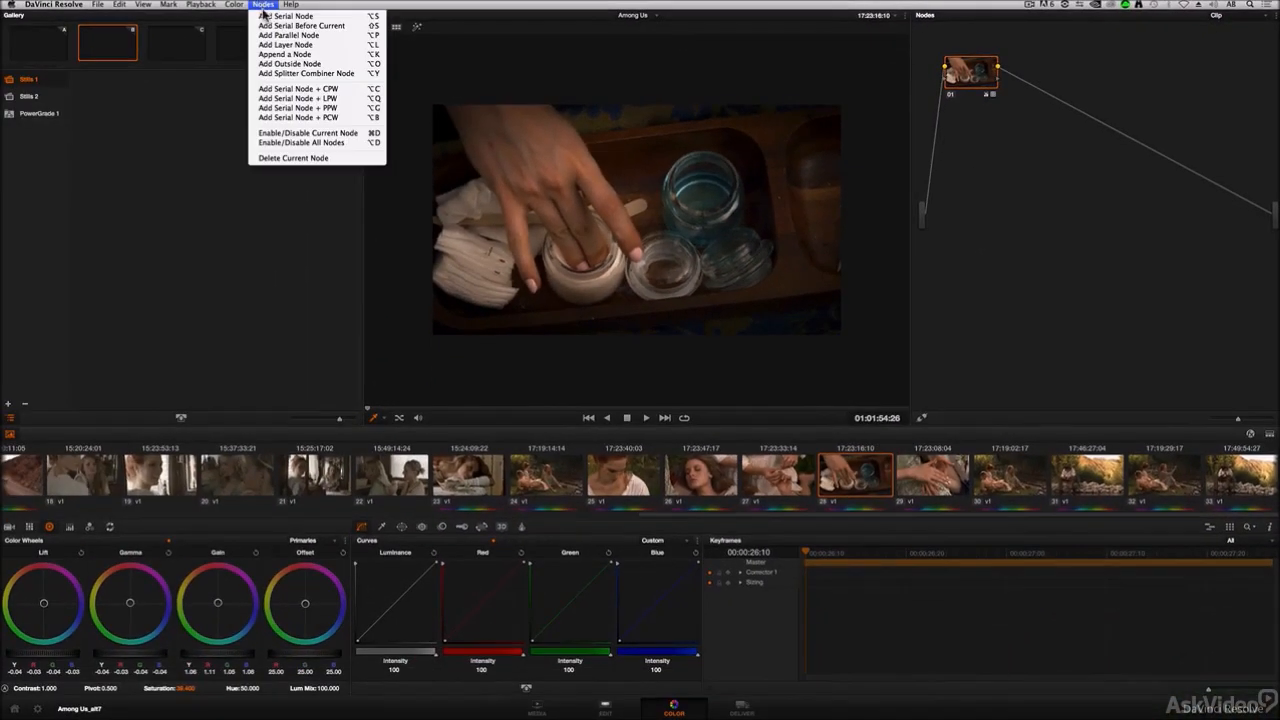
{"action": "left_click", "coordinate": [287, 16]}
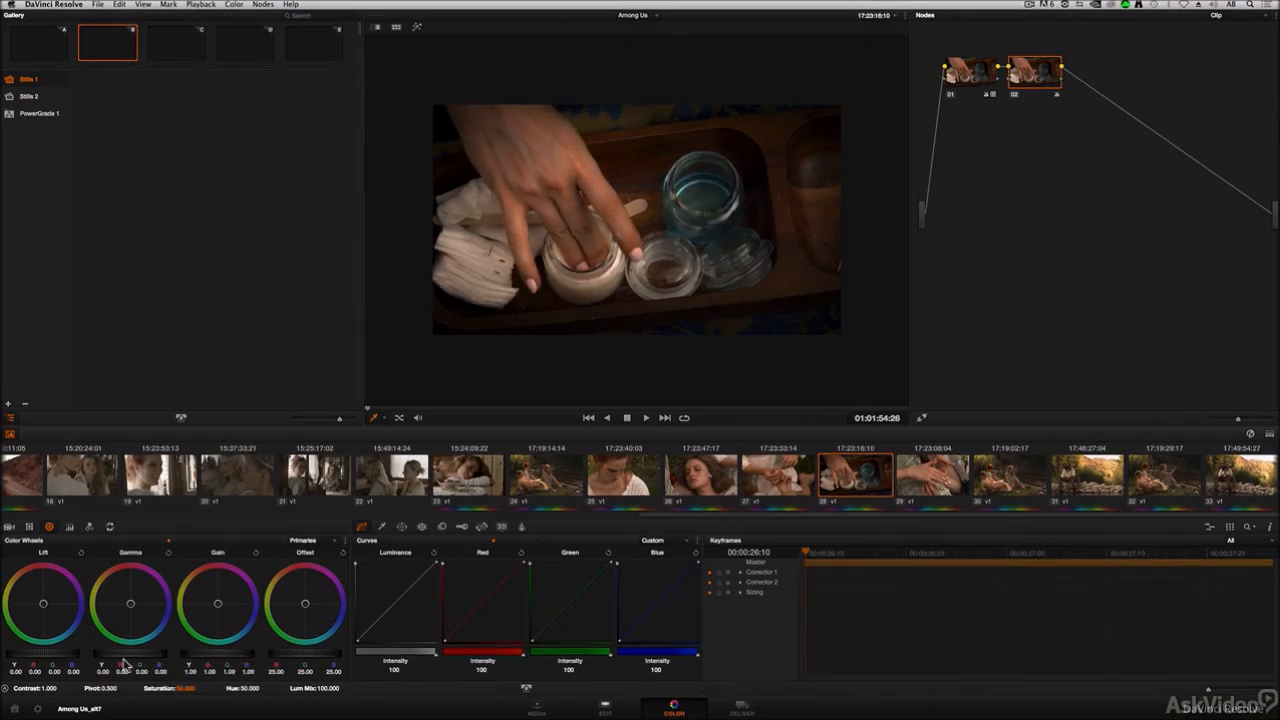
{"action": "left_click_drag", "start_coordinate": [126, 655], "coordinate": [216, 656]}
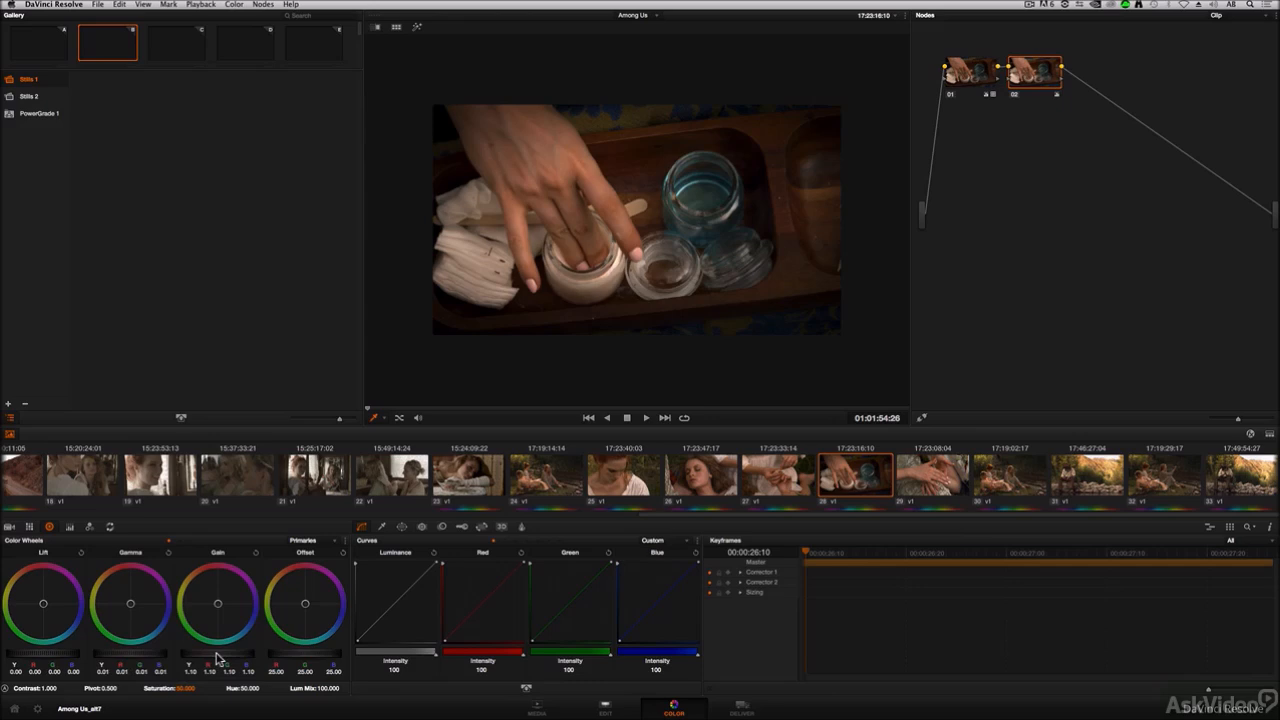
{"action": "left_click_drag", "start_coordinate": [1043, 76], "coordinate": [1057, 78]}
Step: Switch the node graph to Timeline and step through clips 25 to 30 to review their grades
{"action": "left_click", "coordinate": [1216, 14]}
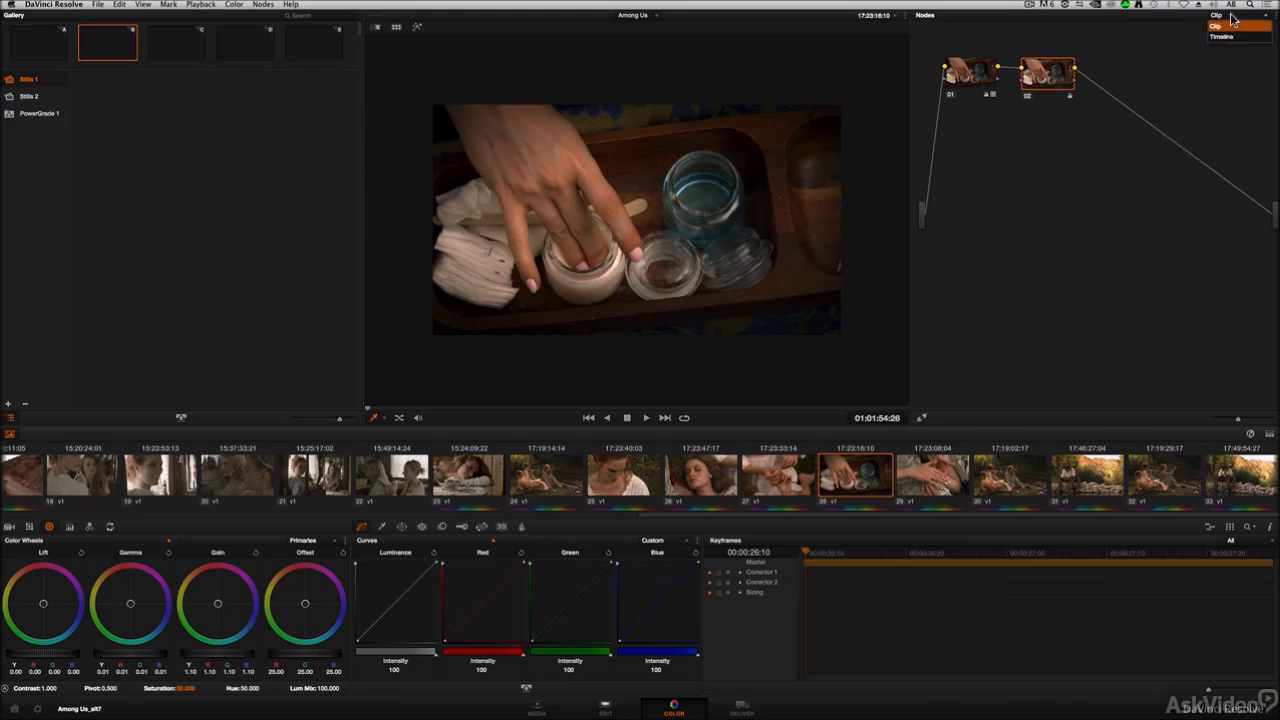
{"action": "left_click", "coordinate": [1232, 38]}
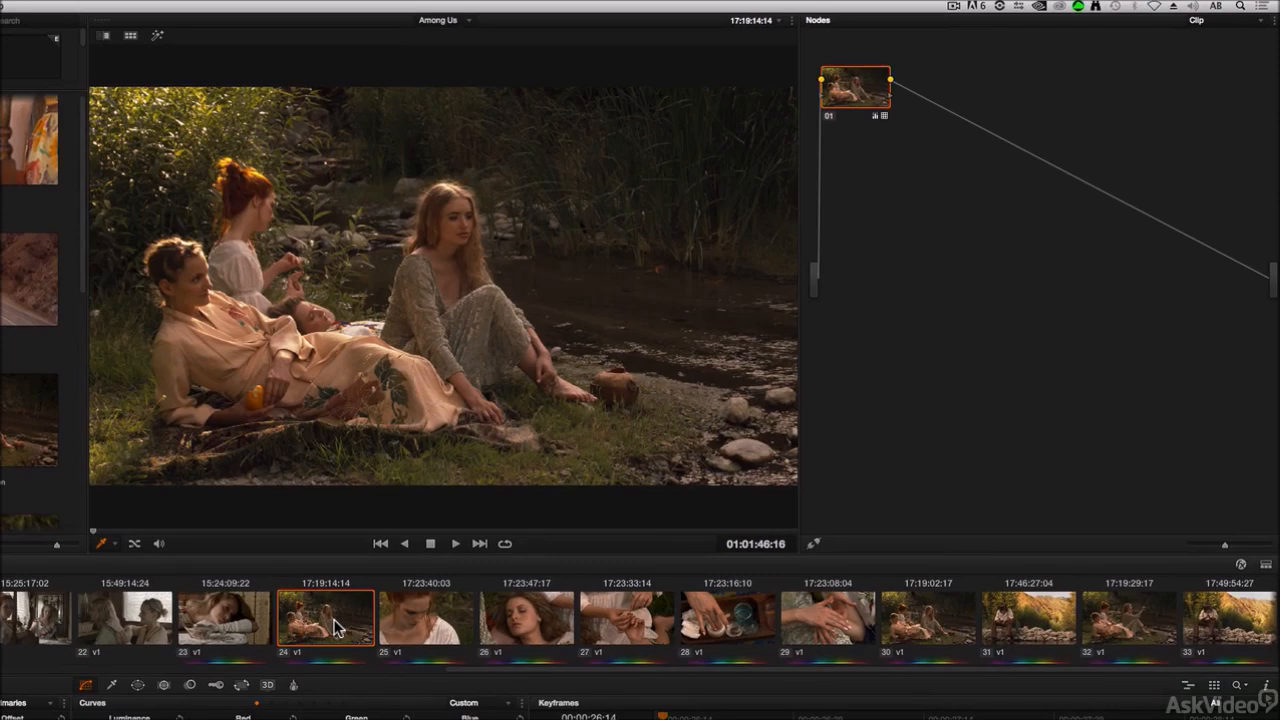
{"action": "left_click", "coordinate": [430, 627]}
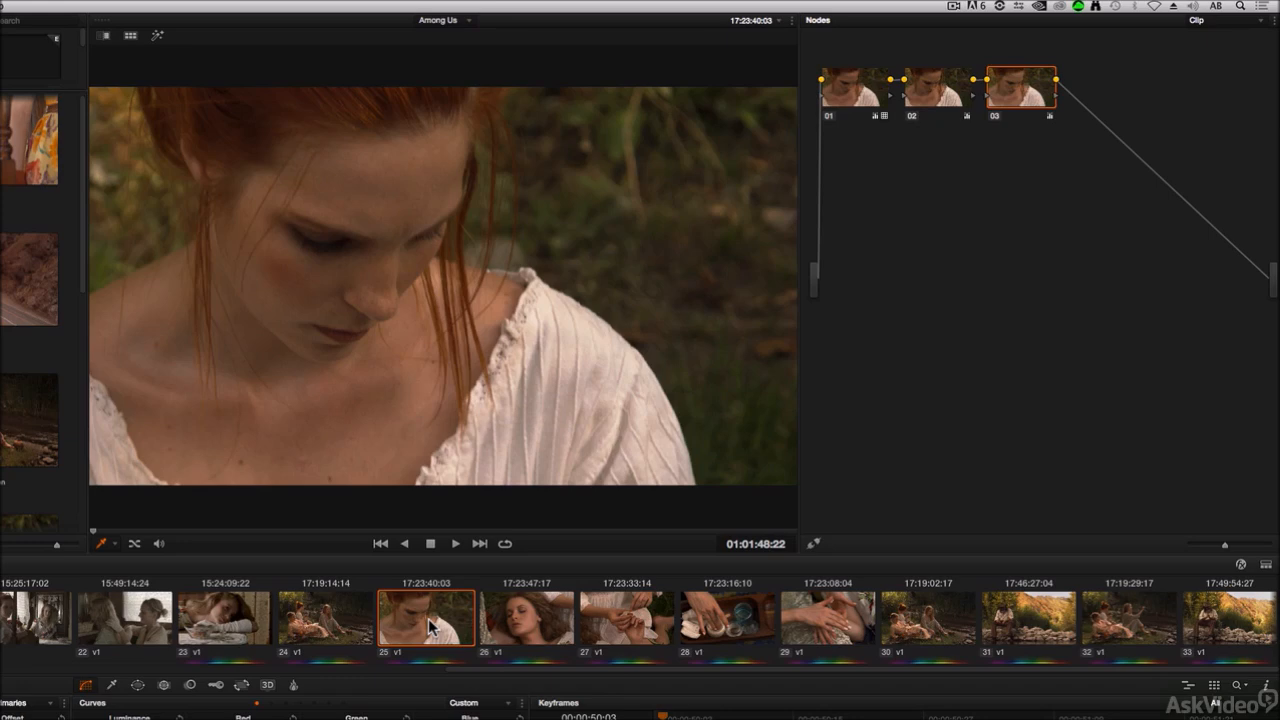
{"action": "left_click", "coordinate": [535, 625]}
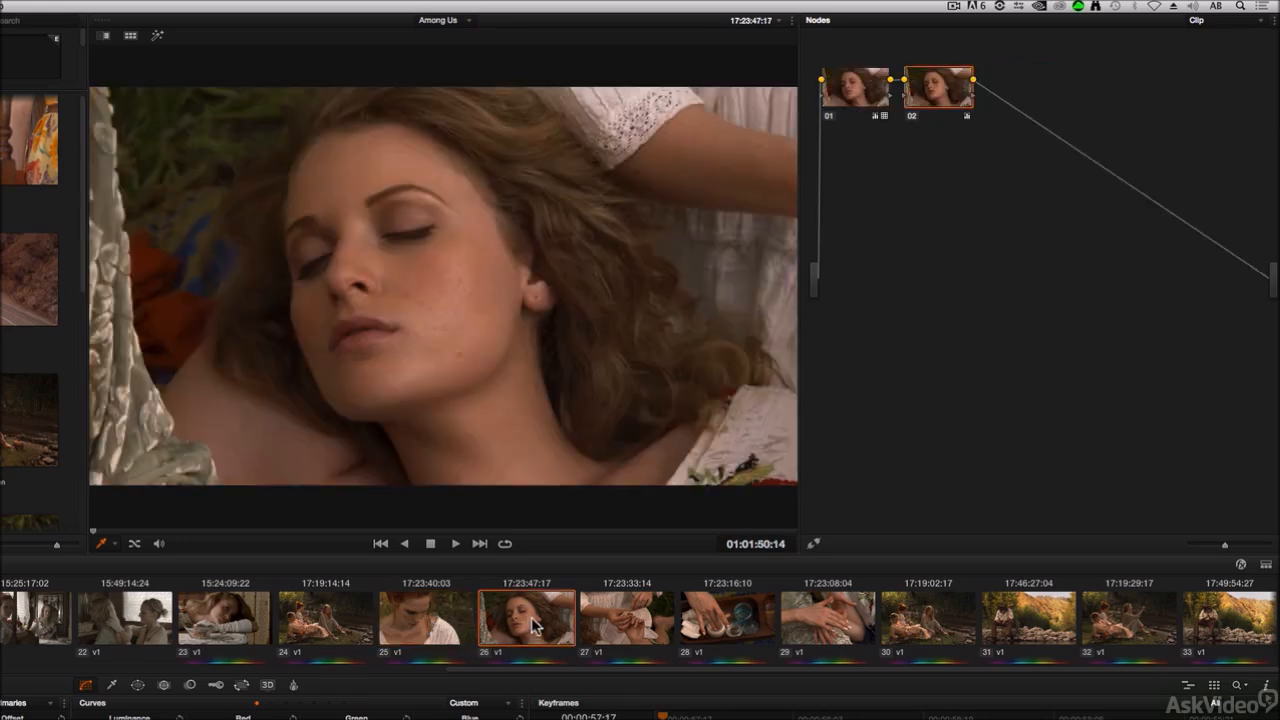
{"action": "left_click", "coordinate": [619, 622]}
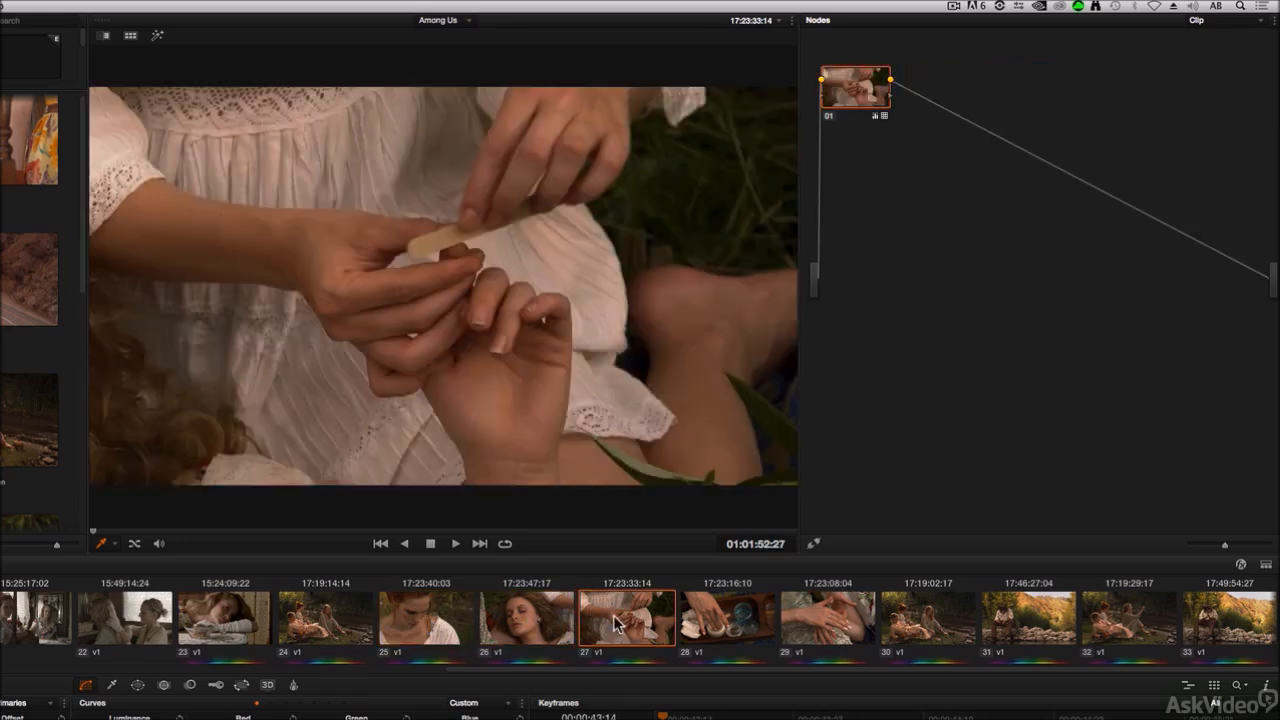
{"action": "left_click", "coordinate": [738, 625]}
{"action": "left_click", "coordinate": [824, 628]}
{"action": "left_click", "coordinate": [916, 628]}
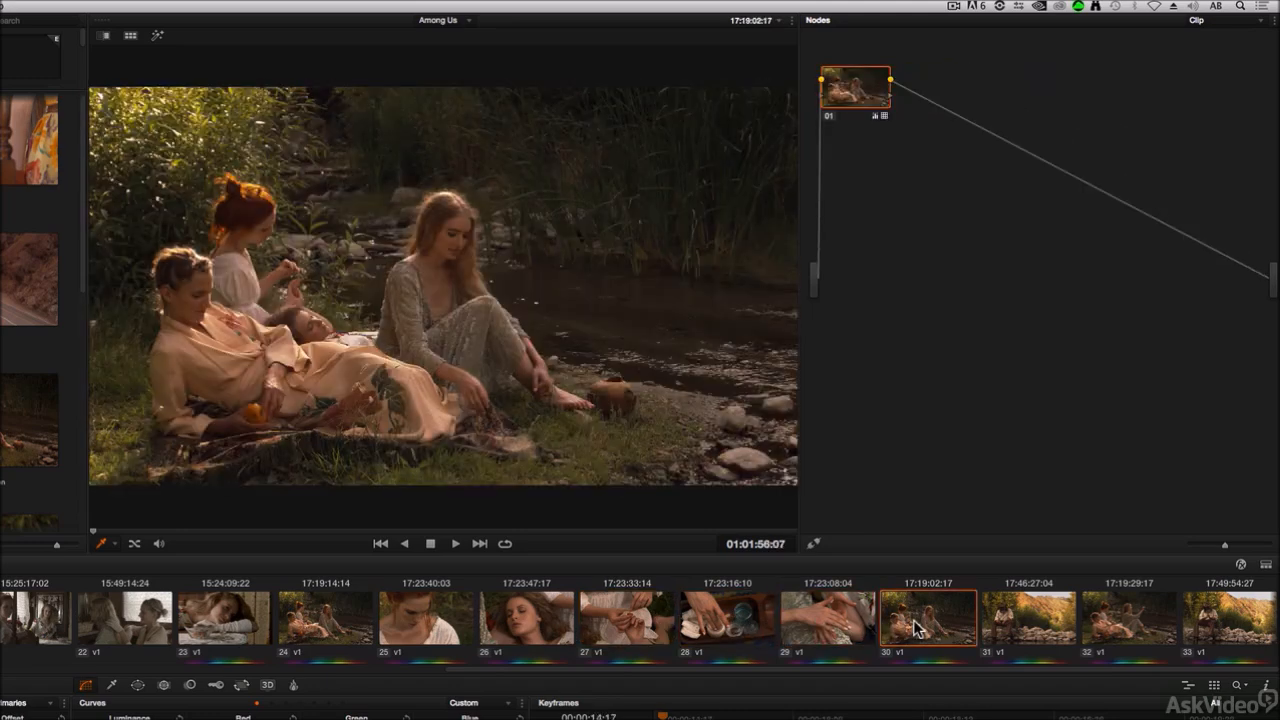
{"action": "left_click", "coordinate": [327, 628]}
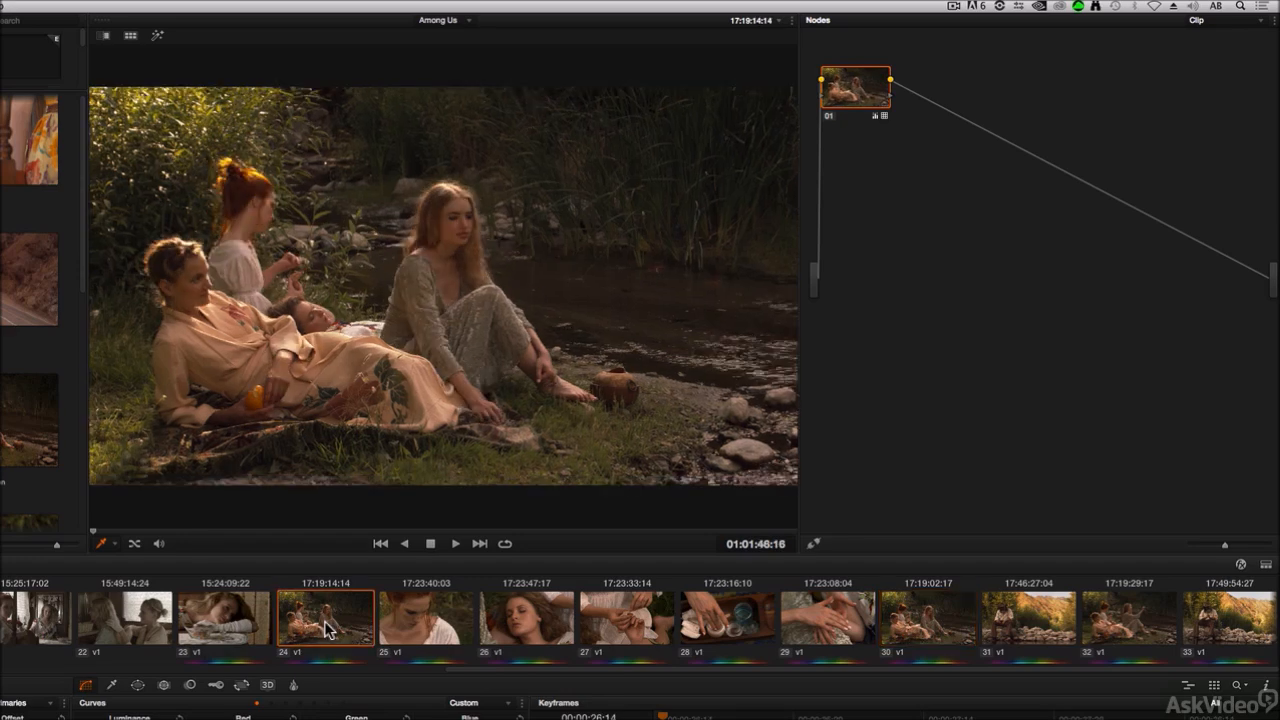
{"action": "left_click", "coordinate": [522, 621], "text": "super"}
{"action": "left_click", "coordinate": [826, 625], "text": "super"}
{"action": "left_click", "coordinate": [1012, 622], "text": "super"}
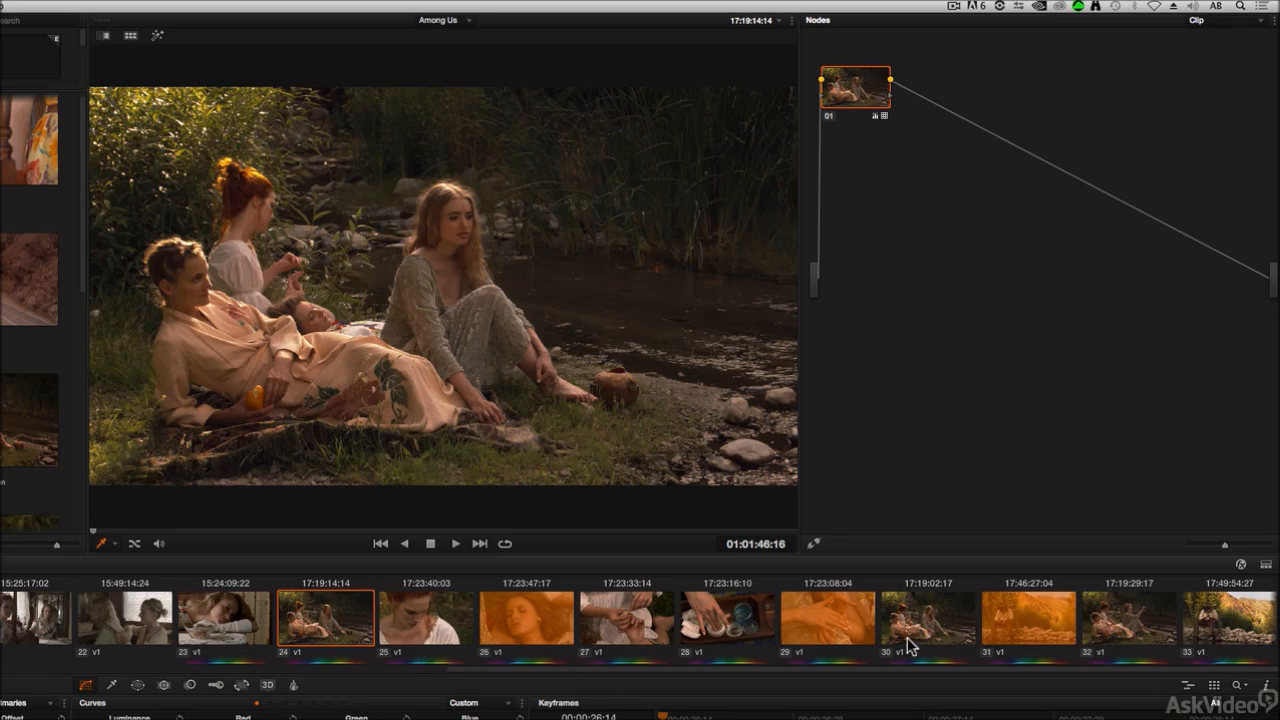
Step: Select clips 24 through 29 and create a new group from them named outdoor scene
{"action": "left_click", "coordinate": [338, 625]}
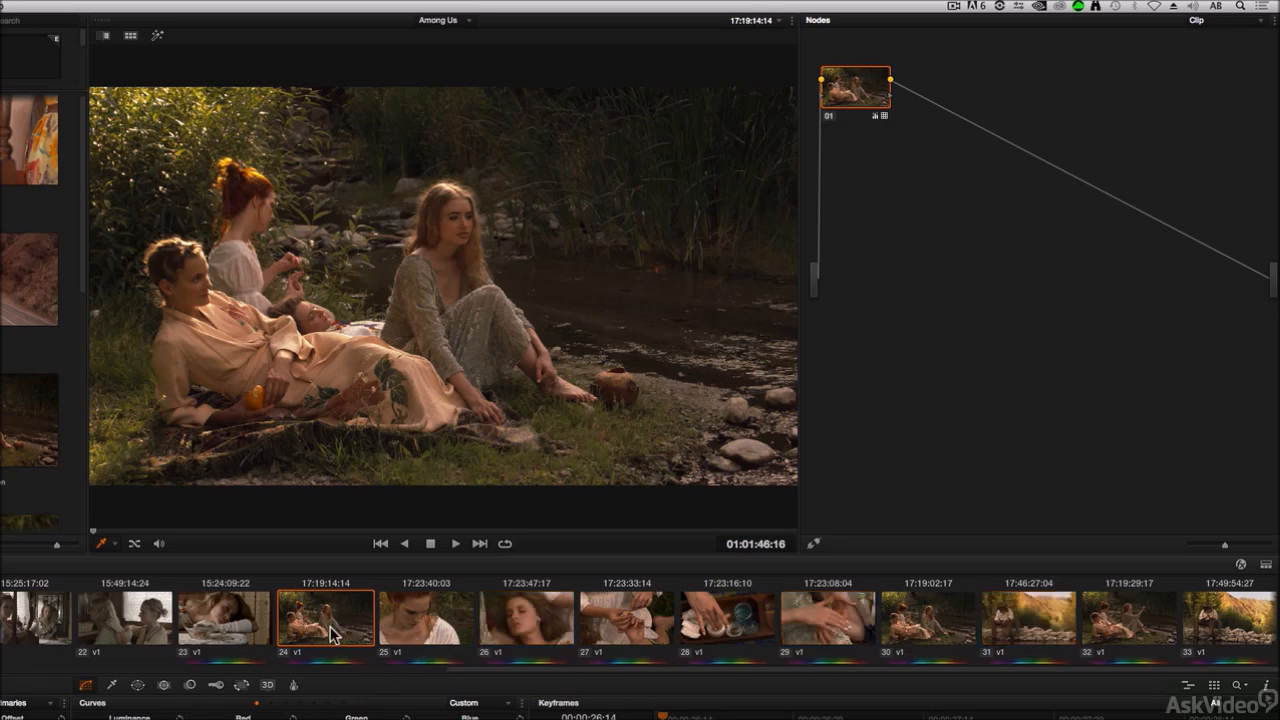
{"action": "left_click", "coordinate": [838, 622], "text": "shift"}
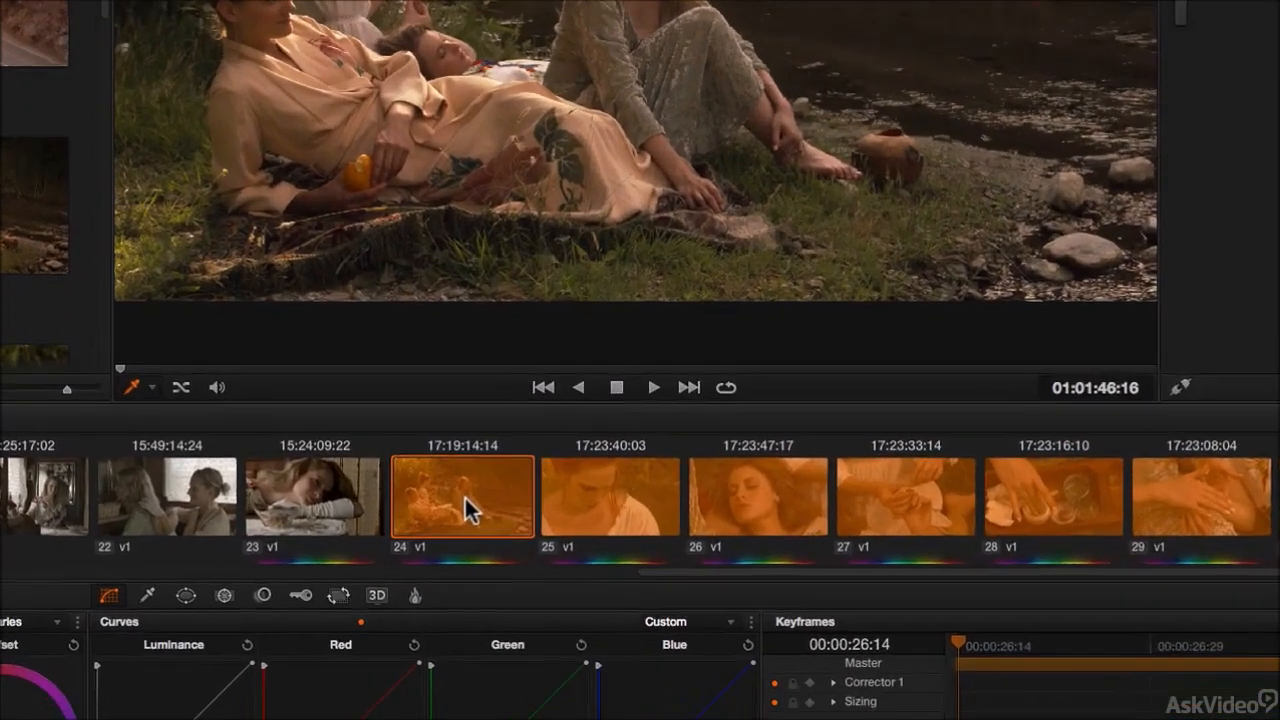
{"action": "right_click", "coordinate": [464, 495]}
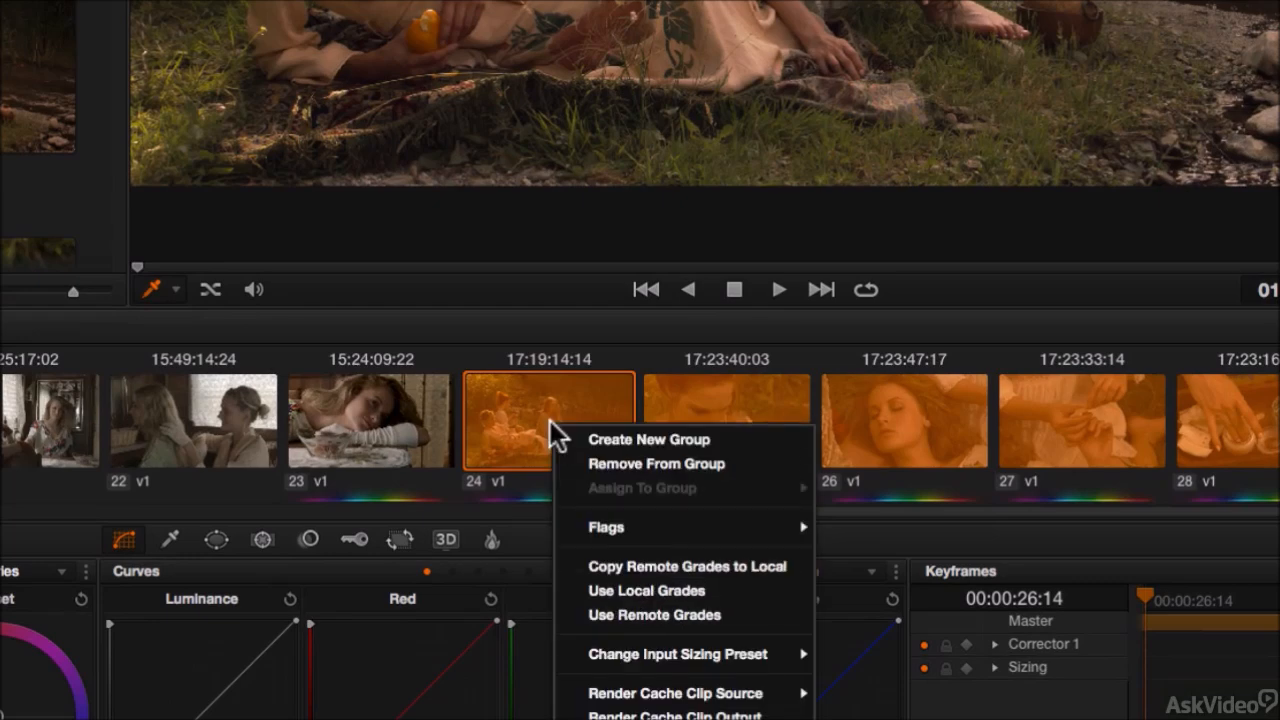
{"action": "left_click", "coordinate": [610, 438]}
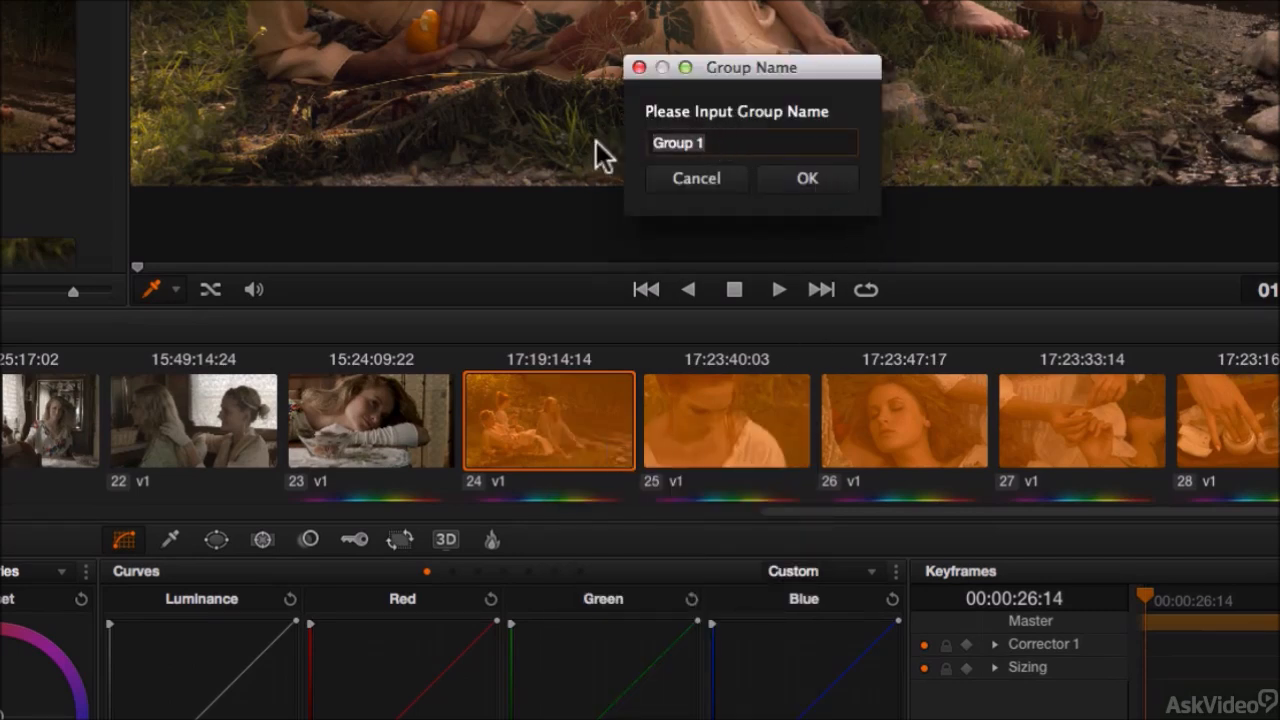
{"action": "type", "text": "out"}
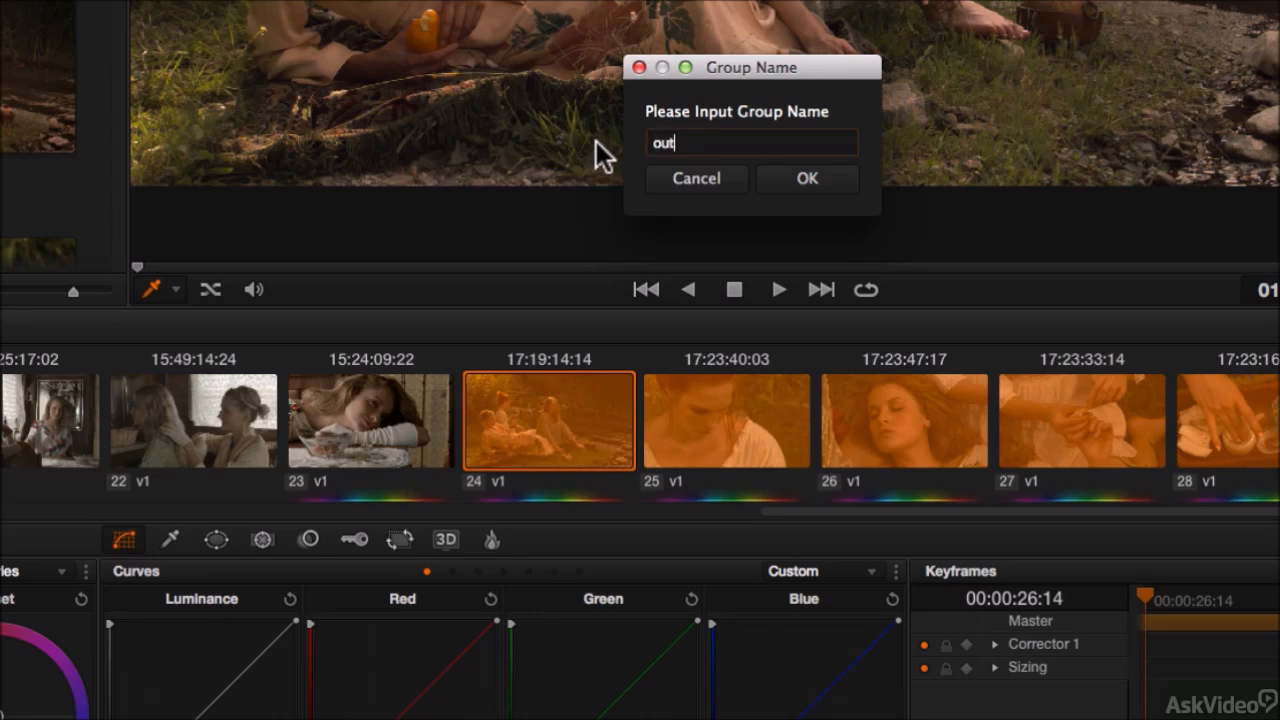
{"action": "type", "text": "door scene"}
{"action": "left_click", "coordinate": [818, 188]}
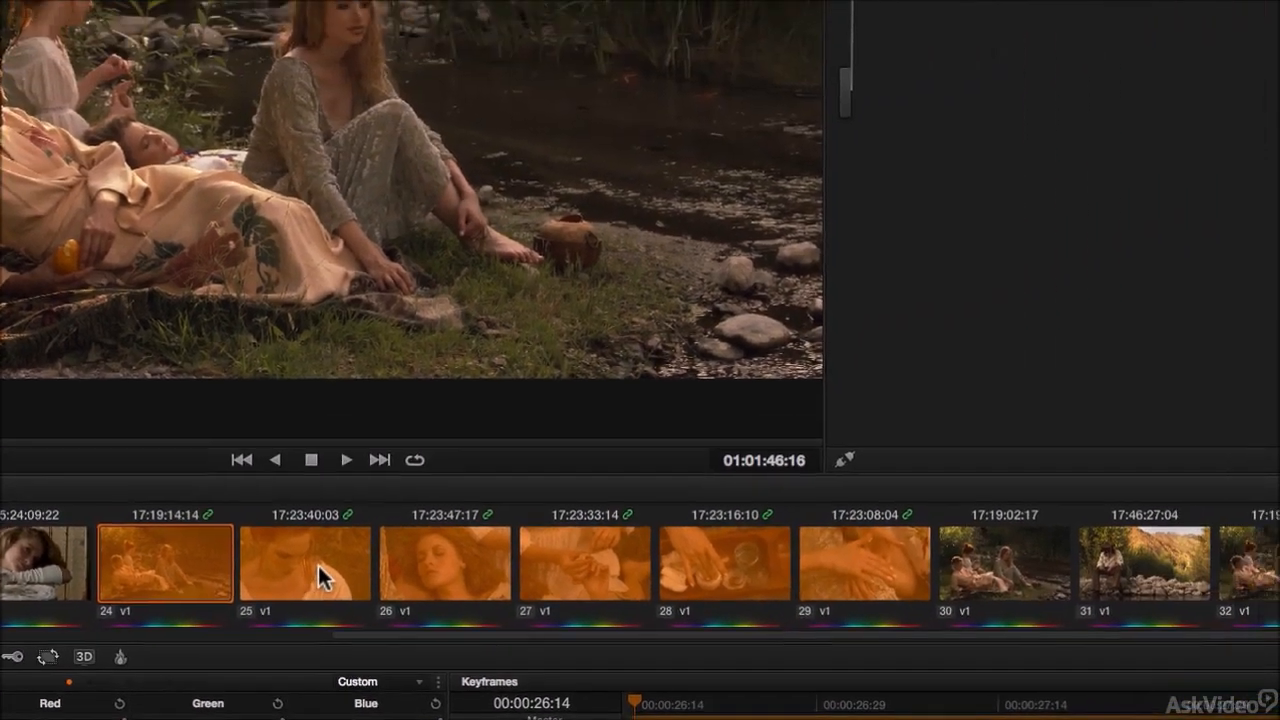
Step: Step through the grouped clips and the neighbouring clips to check which belong to the group
{"action": "left_click", "coordinate": [745, 427]}
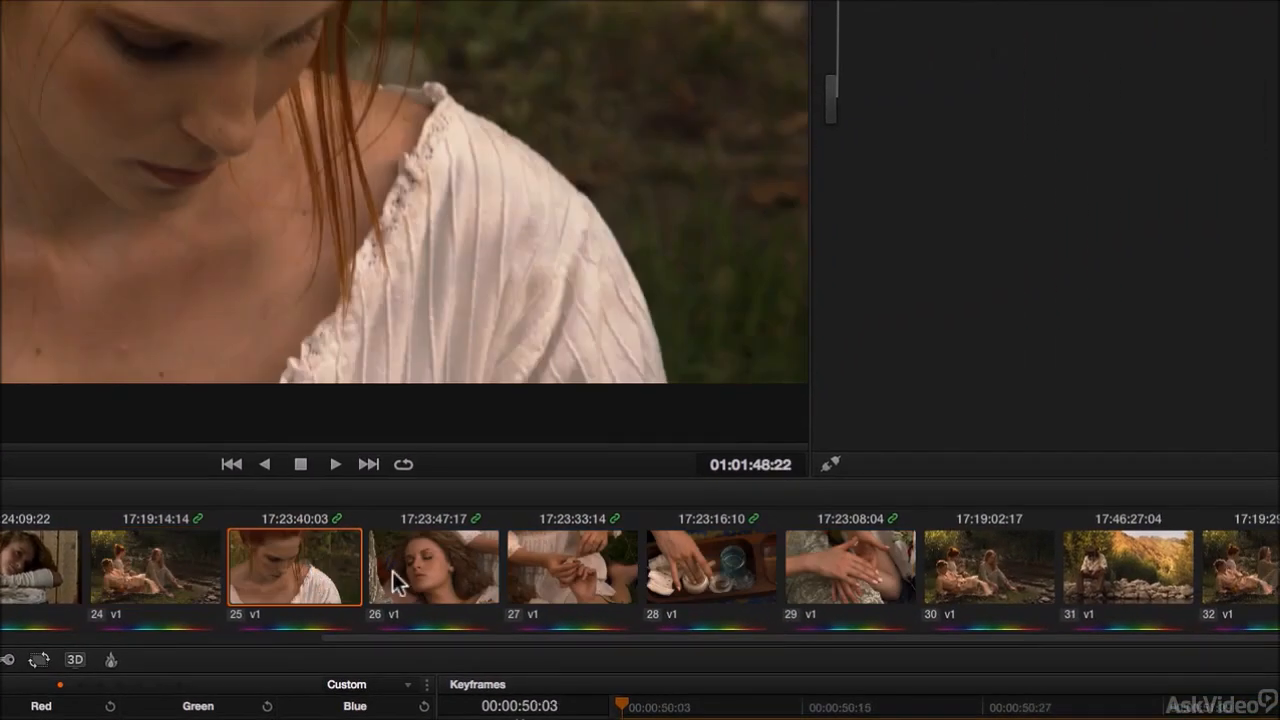
{"action": "left_click", "coordinate": [875, 427]}
{"action": "left_click", "coordinate": [591, 573]}
{"action": "left_click", "coordinate": [423, 566]}
{"action": "left_click", "coordinate": [307, 568]}
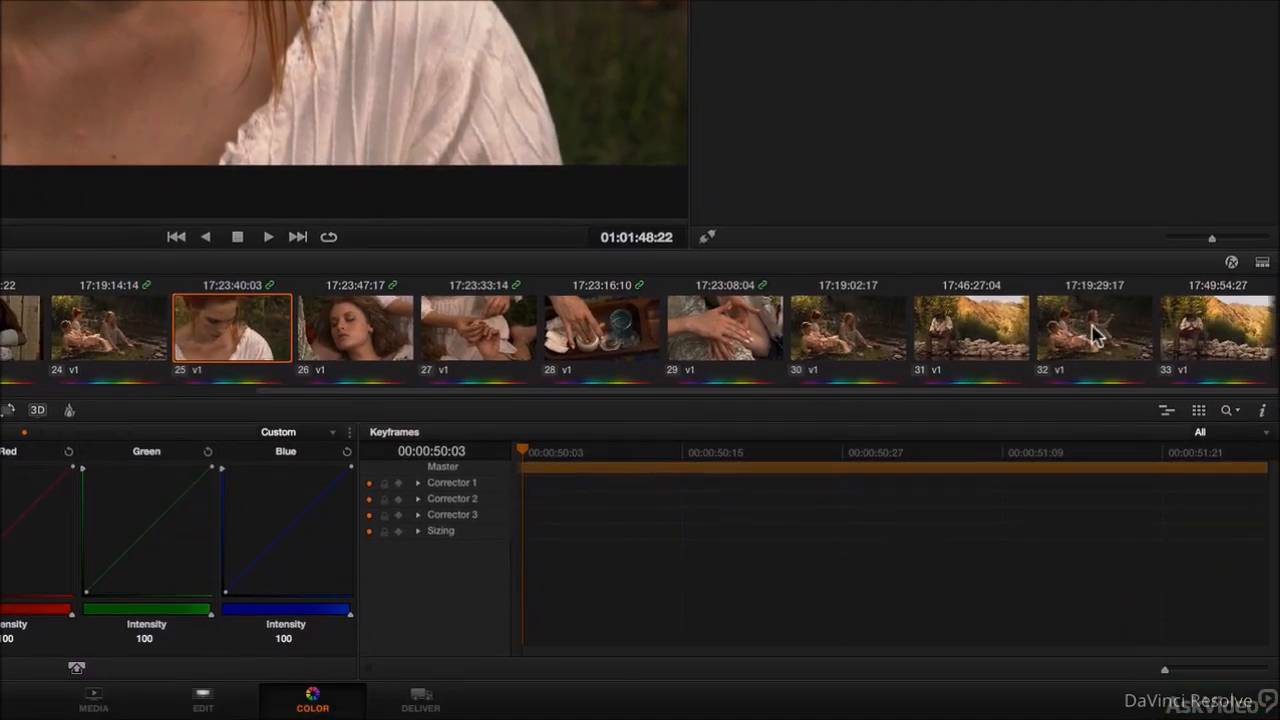
{"action": "left_click", "coordinate": [1095, 335]}
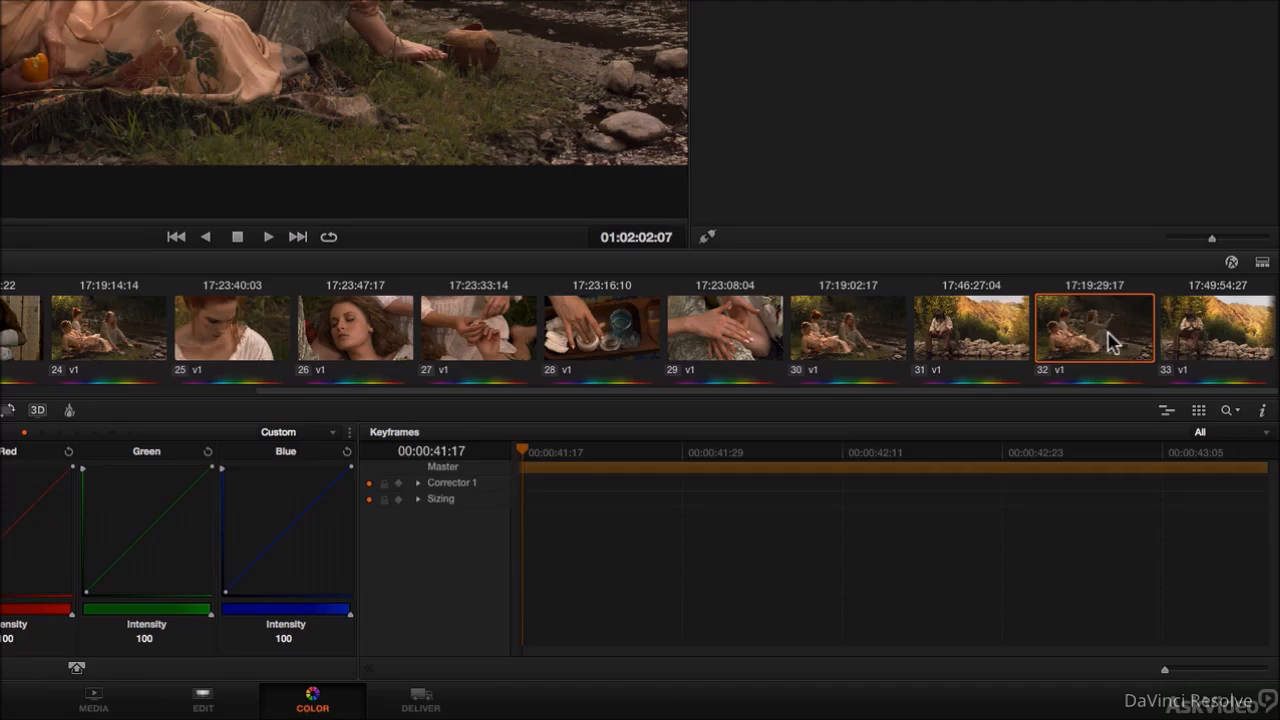
{"action": "left_click", "coordinate": [128, 325]}
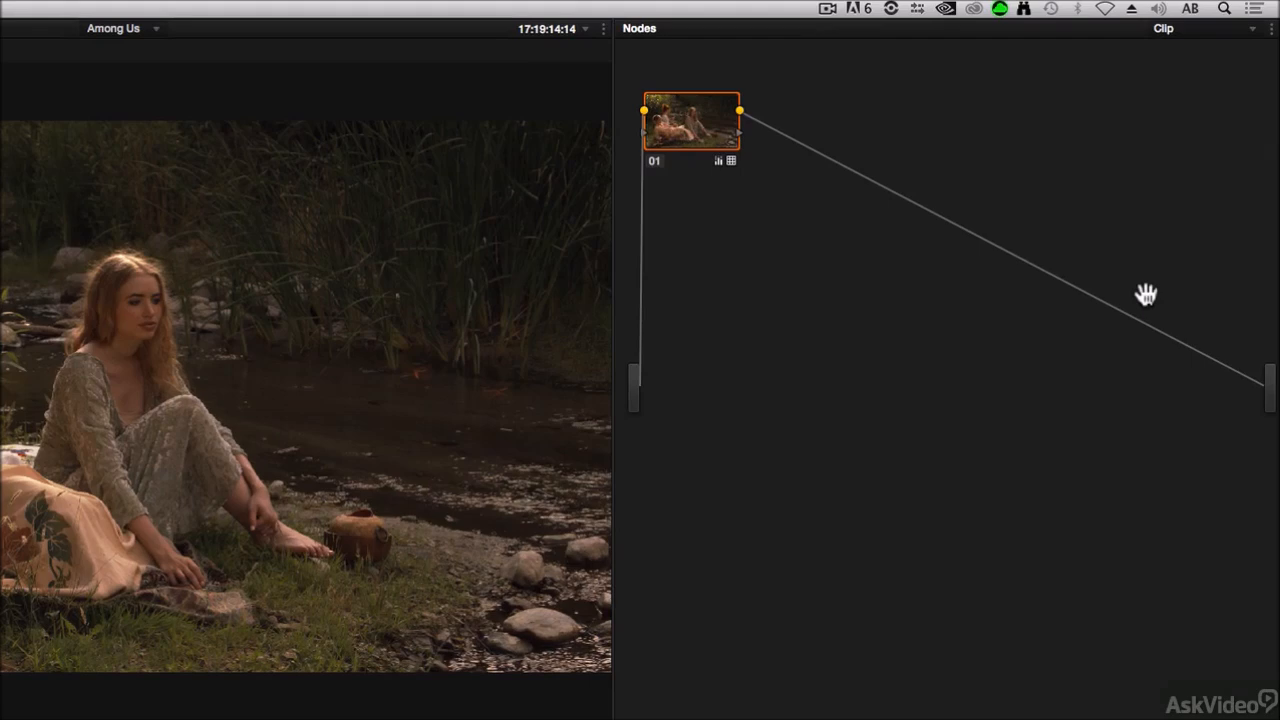
Step: Switch the node graph to Group Post-Clip and adjust the gain and gamma levels and gamma balance for the group
{"action": "left_click", "coordinate": [1237, 29]}
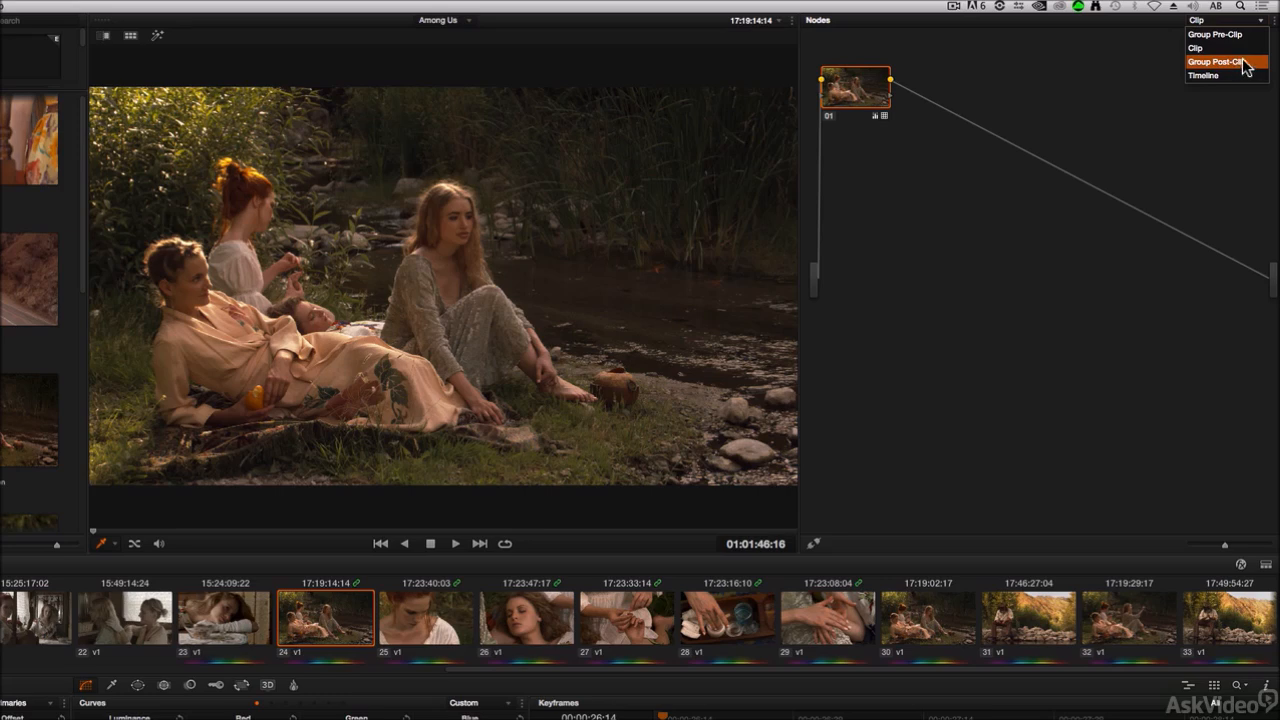
{"action": "left_click", "coordinate": [1243, 61]}
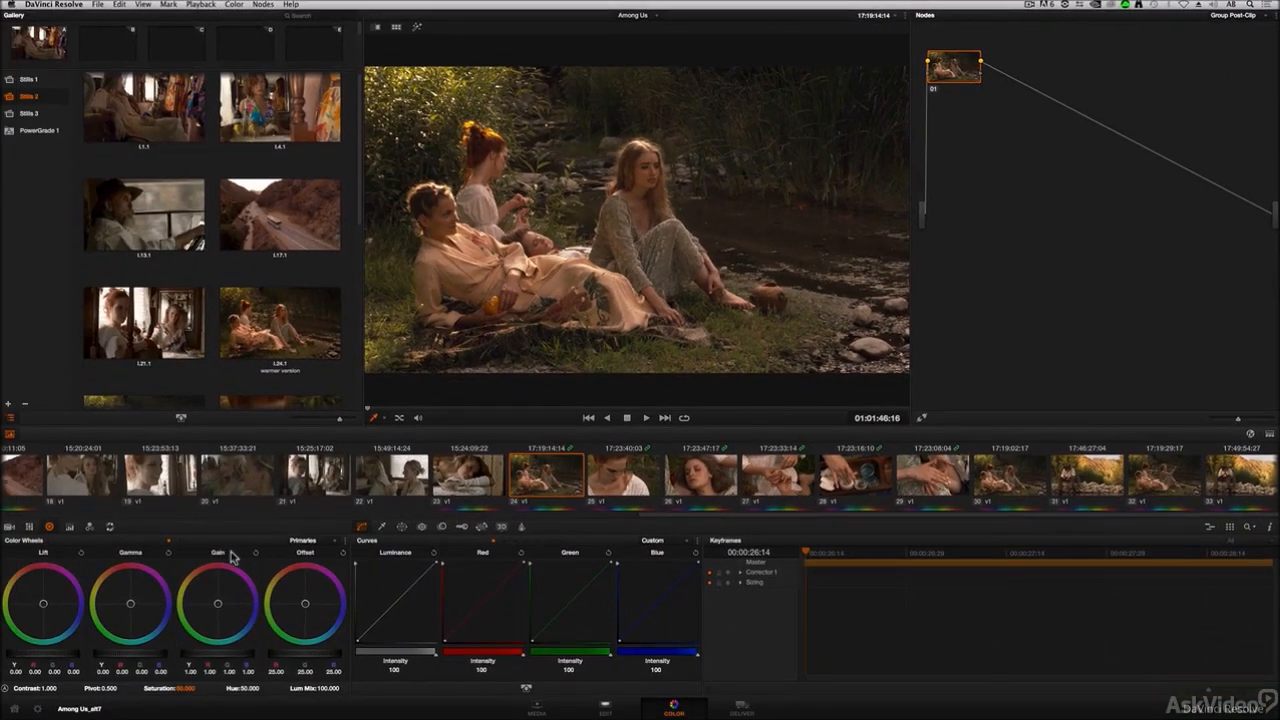
{"action": "left_click_drag", "start_coordinate": [203, 658], "coordinate": [250, 657]}
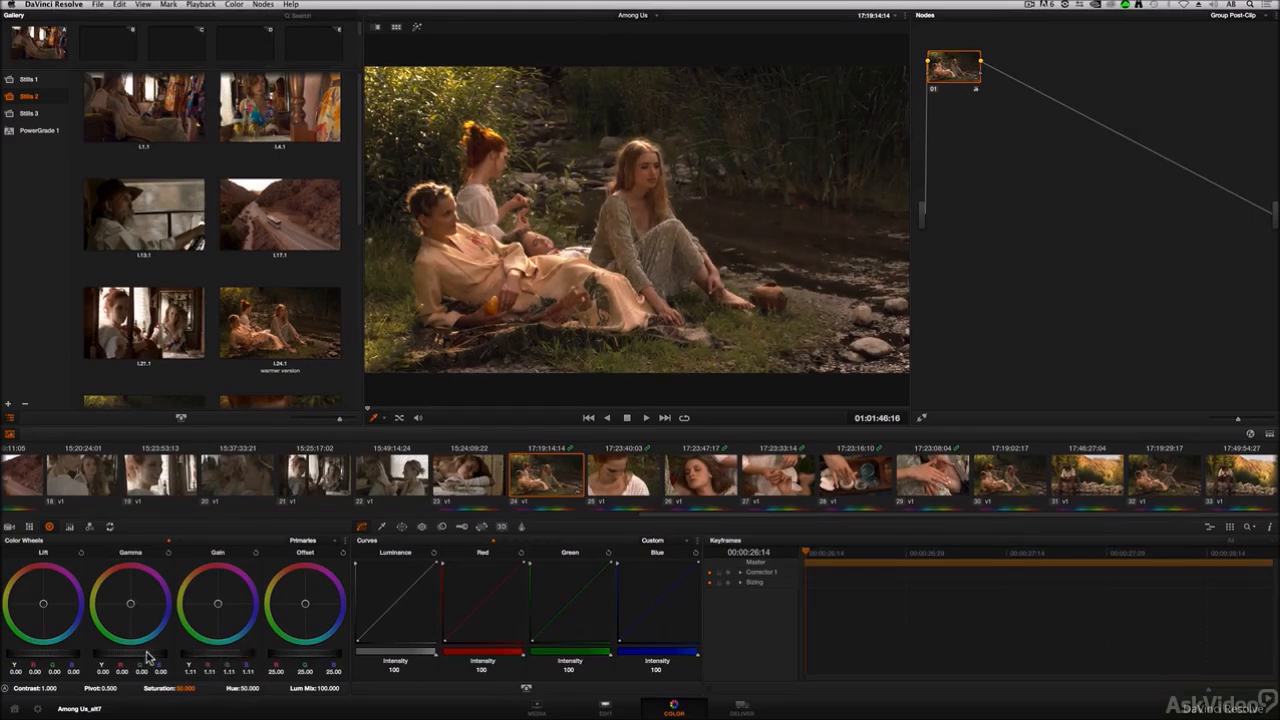
{"action": "left_click_drag", "start_coordinate": [145, 657], "coordinate": [122, 657]}
{"action": "left_click_drag", "start_coordinate": [222, 657], "coordinate": [229, 657]}
{"action": "left_click_drag", "start_coordinate": [146, 615], "coordinate": [131, 601]}
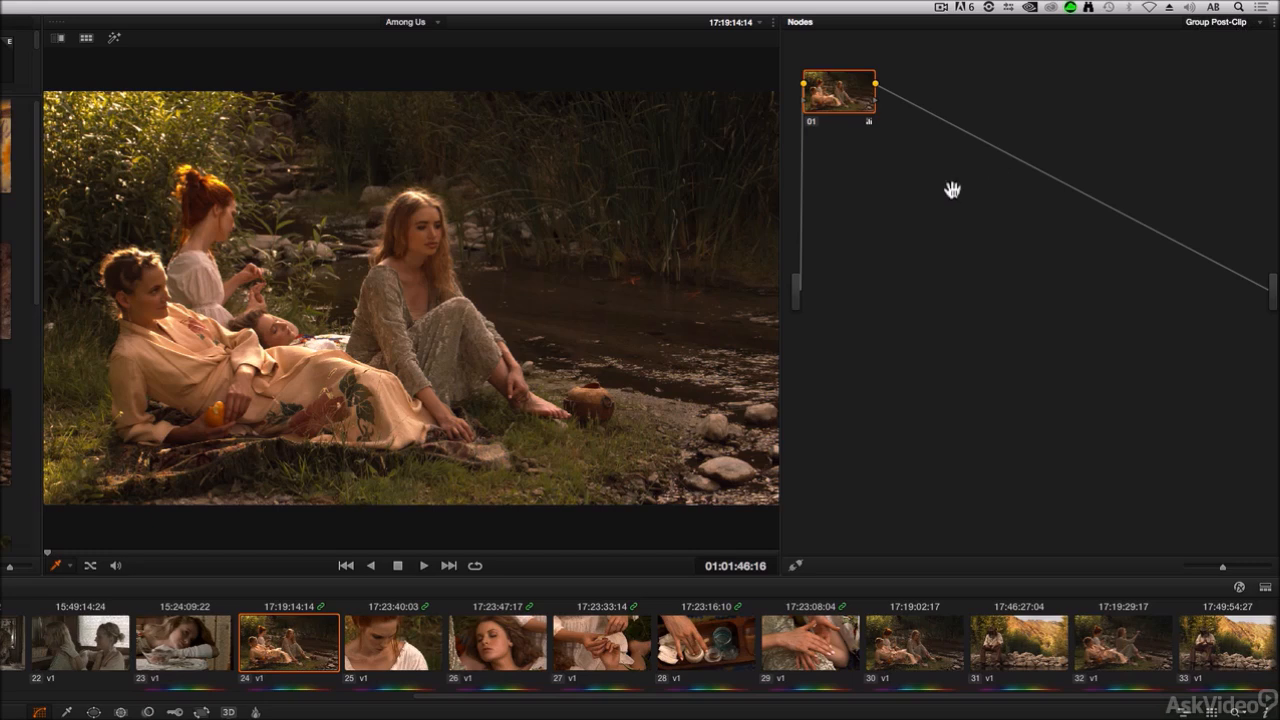
Step: Toggle the group node off and on, and step through clips 25 to 30 to compare the group grade
{"action": "left_click", "coordinate": [812, 123]}
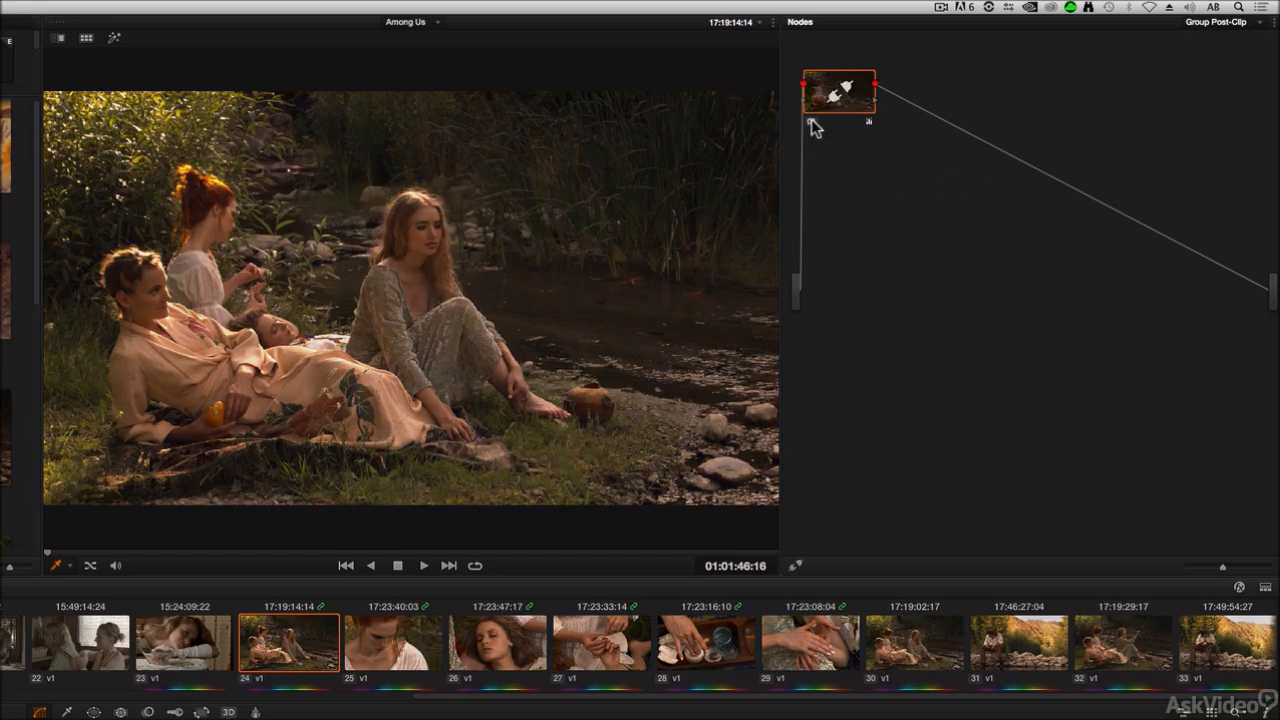
{"action": "left_click", "coordinate": [812, 123]}
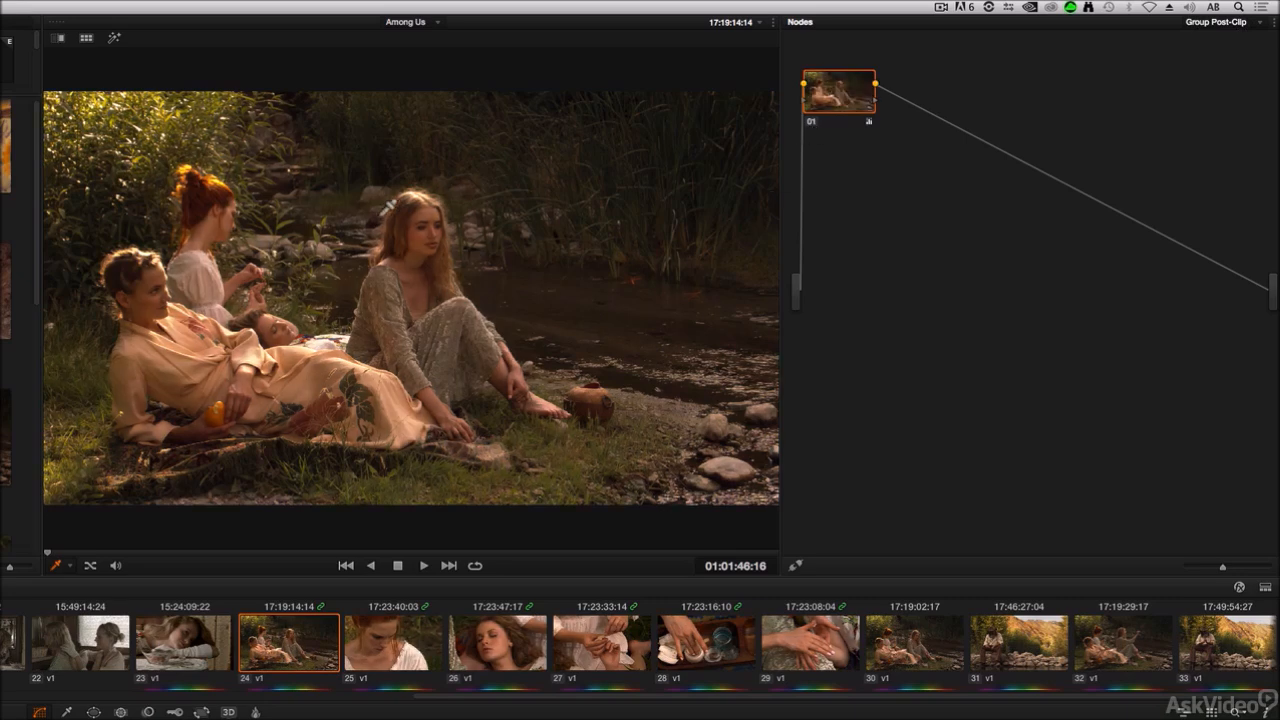
{"action": "left_click", "coordinate": [408, 650]}
{"action": "left_click", "coordinate": [516, 652]}
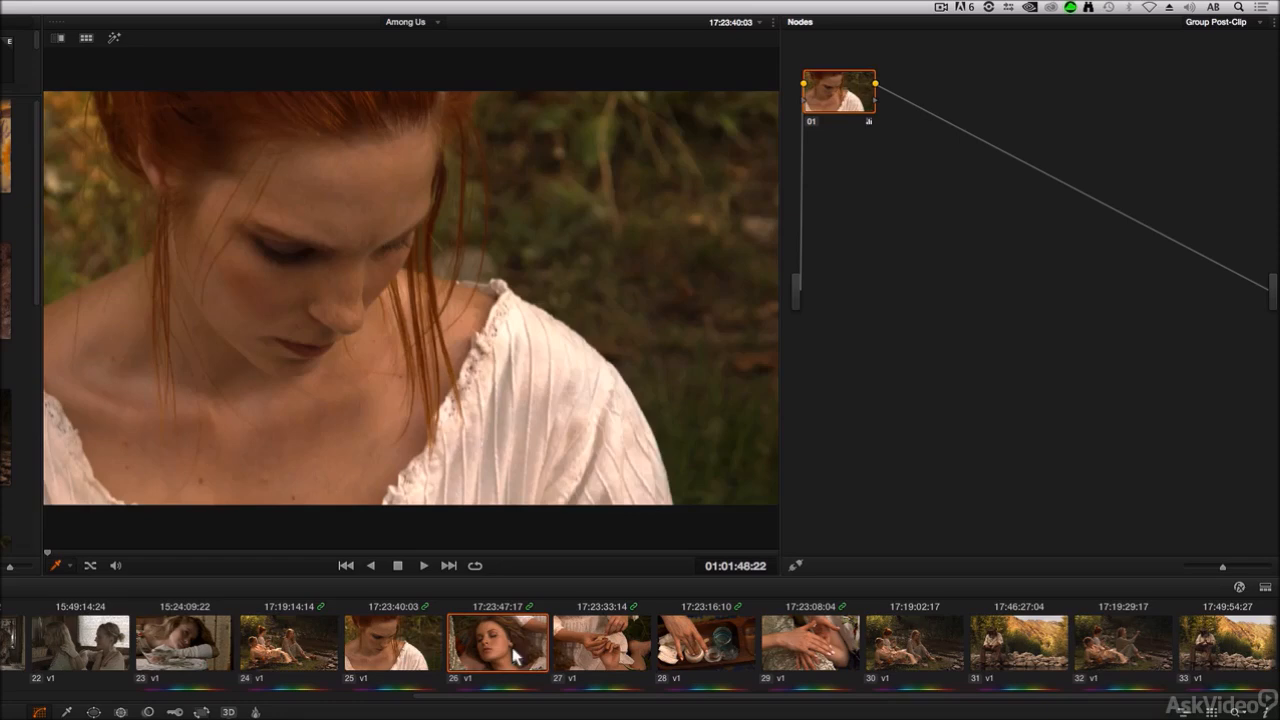
{"action": "left_click", "coordinate": [550, 656]}
{"action": "left_click", "coordinate": [724, 658]}
{"action": "left_click", "coordinate": [828, 655]}
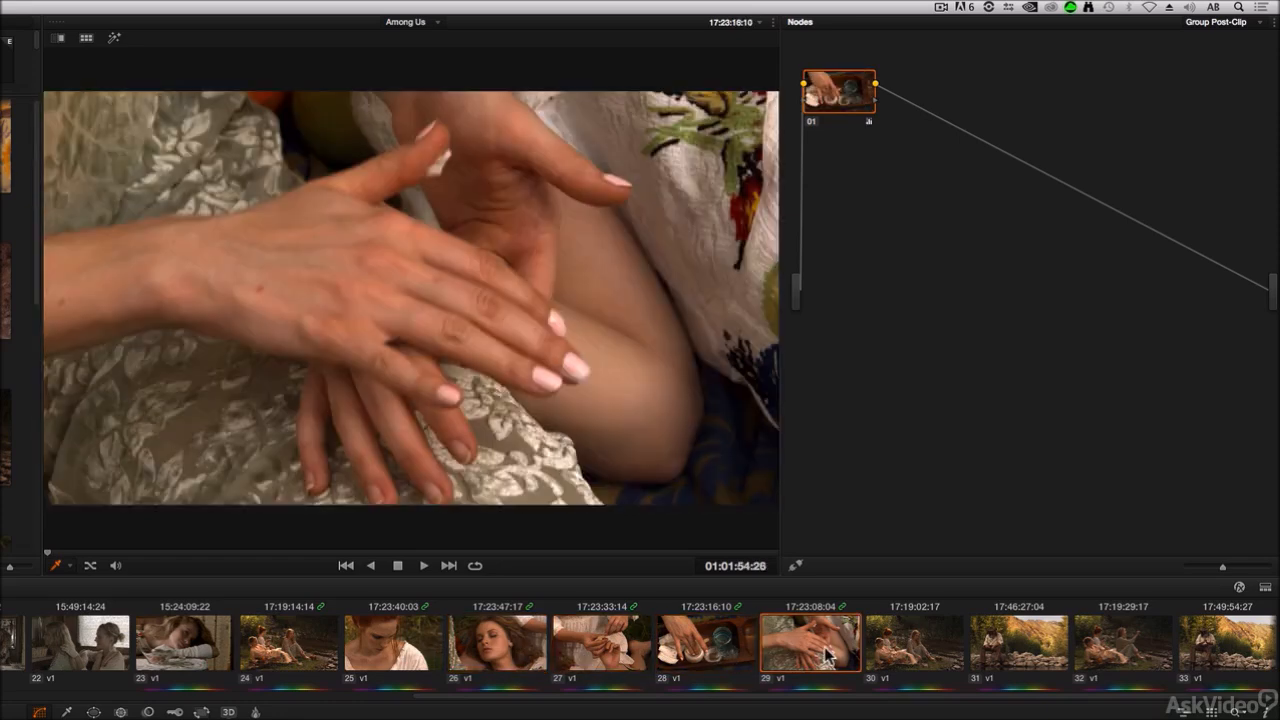
{"action": "left_click", "coordinate": [912, 652]}
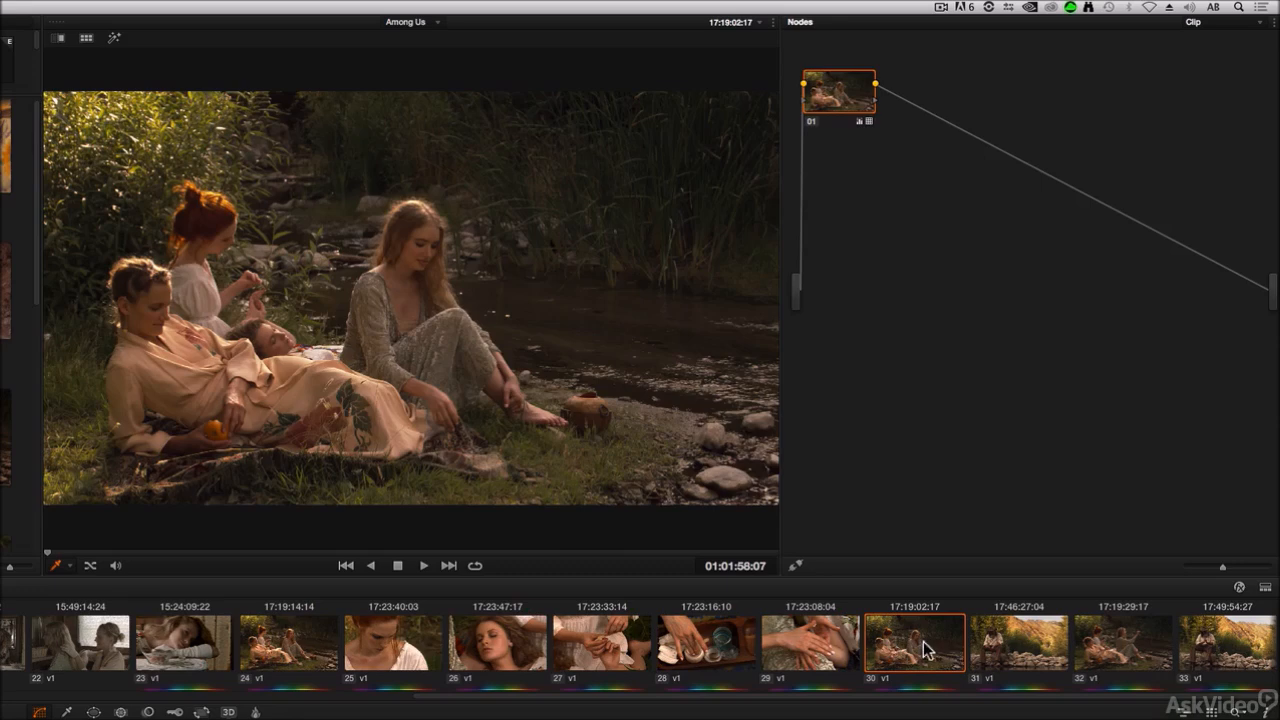
Step: On clip 29, switch the node graph to Group Post-Clip and back to Clip
{"action": "left_click", "coordinate": [806, 646]}
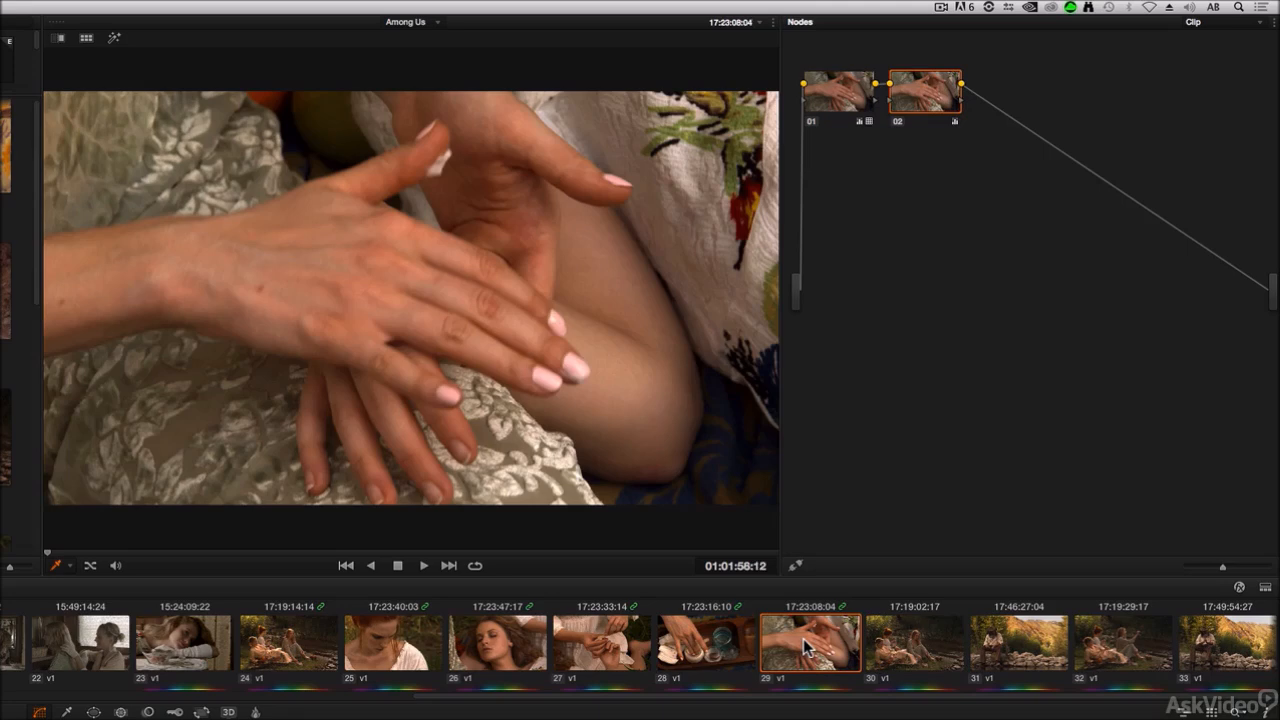
{"action": "left_click", "coordinate": [1214, 24]}
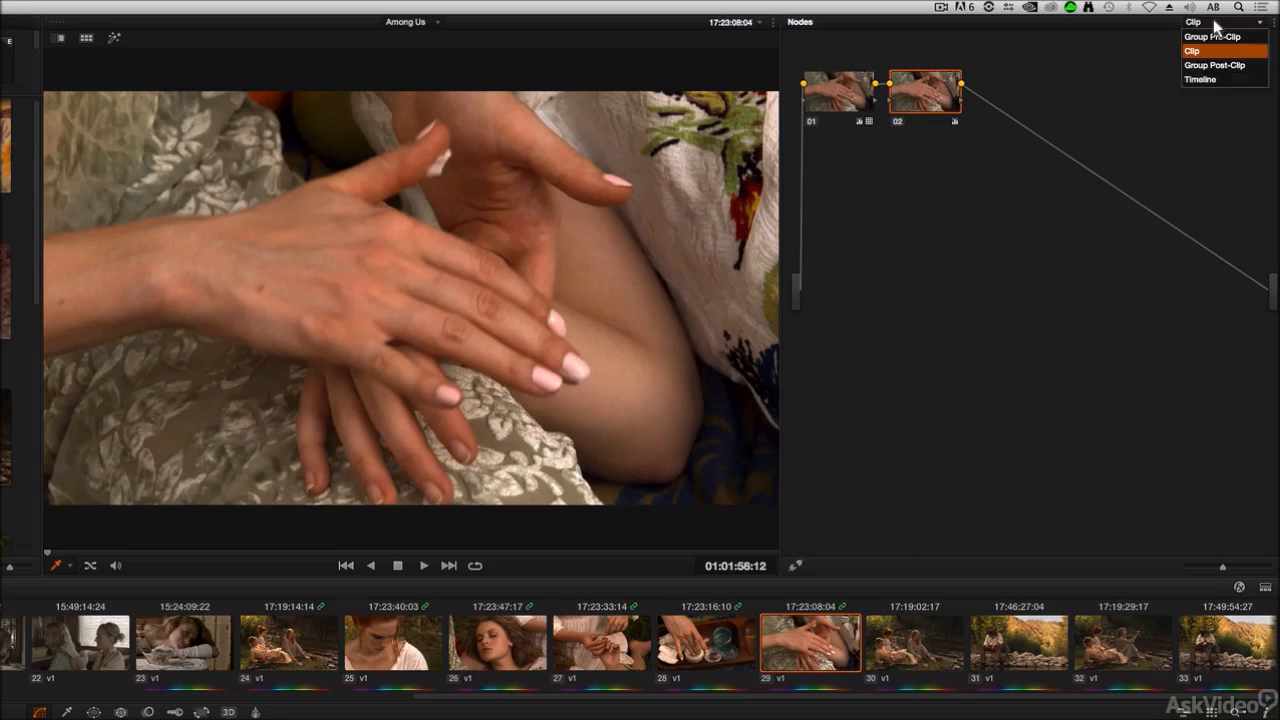
{"action": "left_click", "coordinate": [1247, 67]}
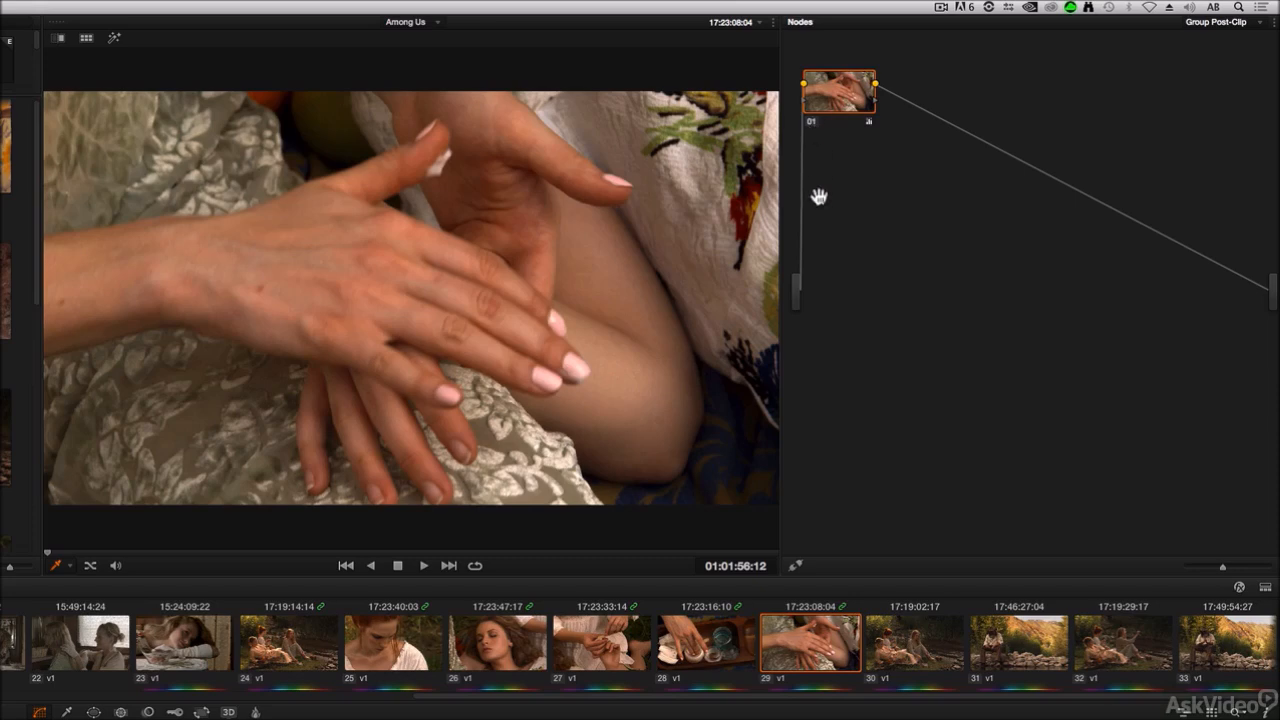
{"action": "left_click", "coordinate": [1224, 22]}
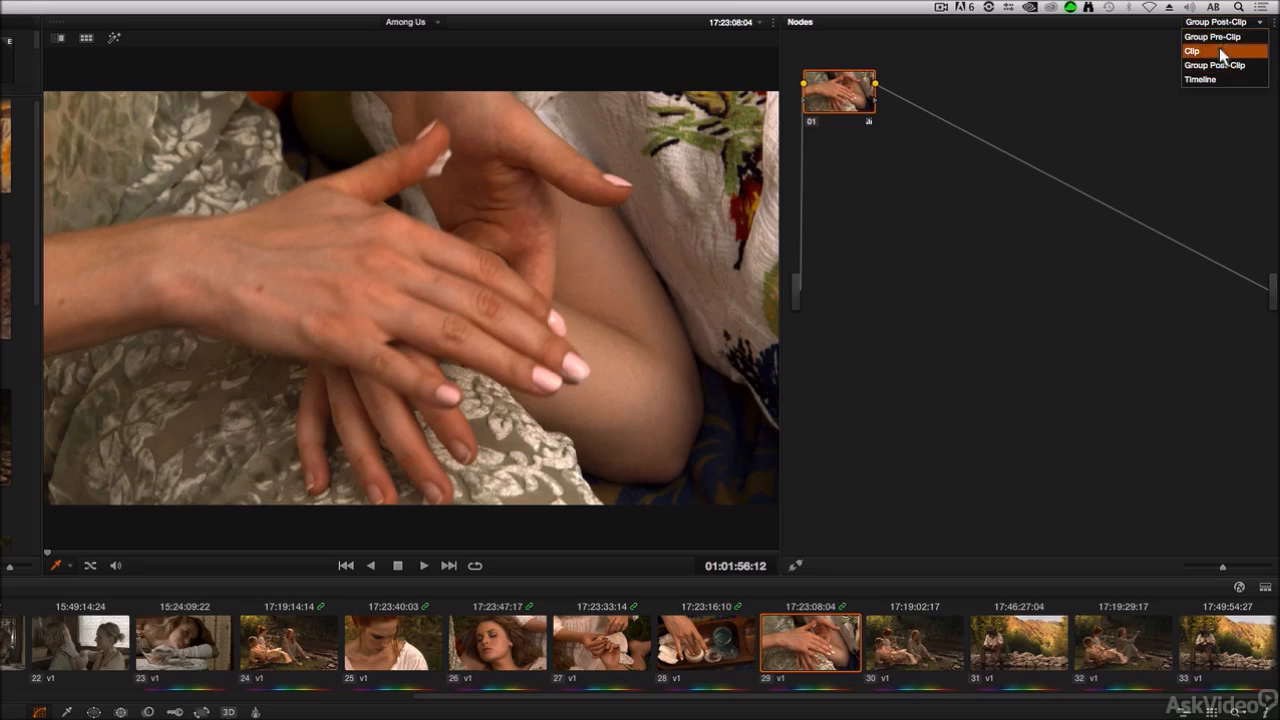
{"action": "left_click", "coordinate": [1220, 51]}
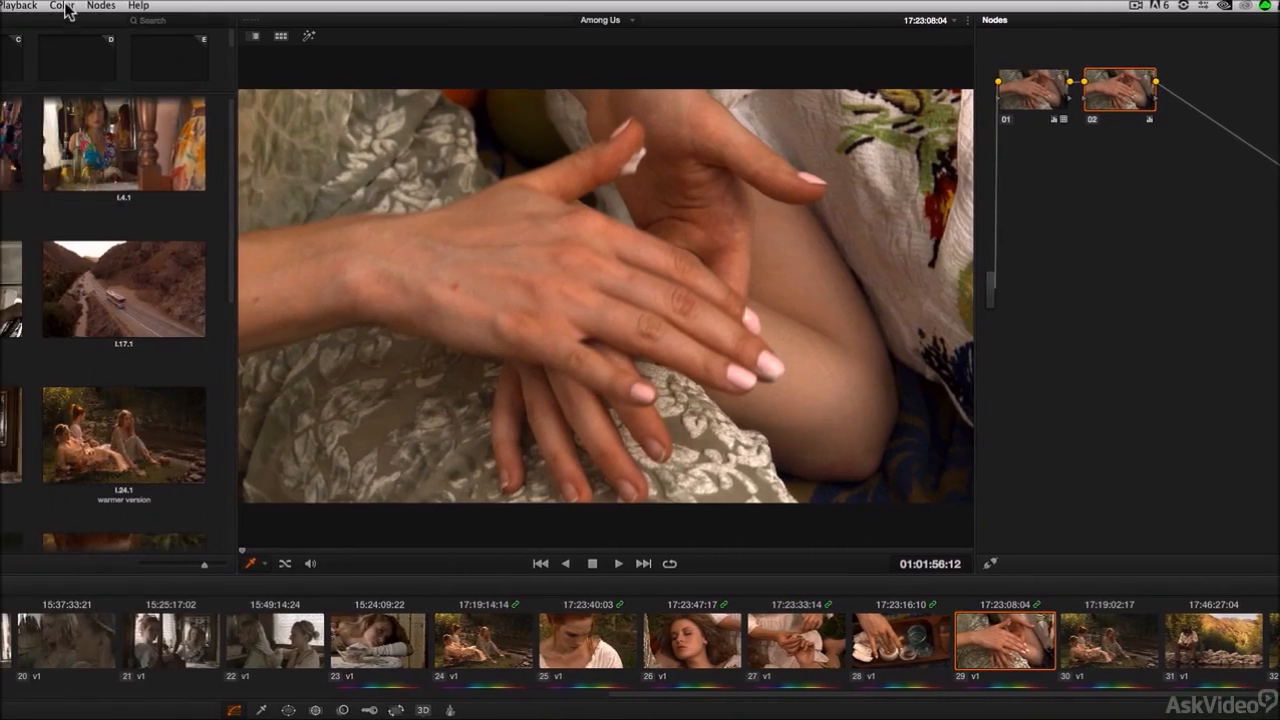
Step: Add a new version to clip 29's grade and reset the node grade in that version
{"action": "left_click", "coordinate": [66, 8]}
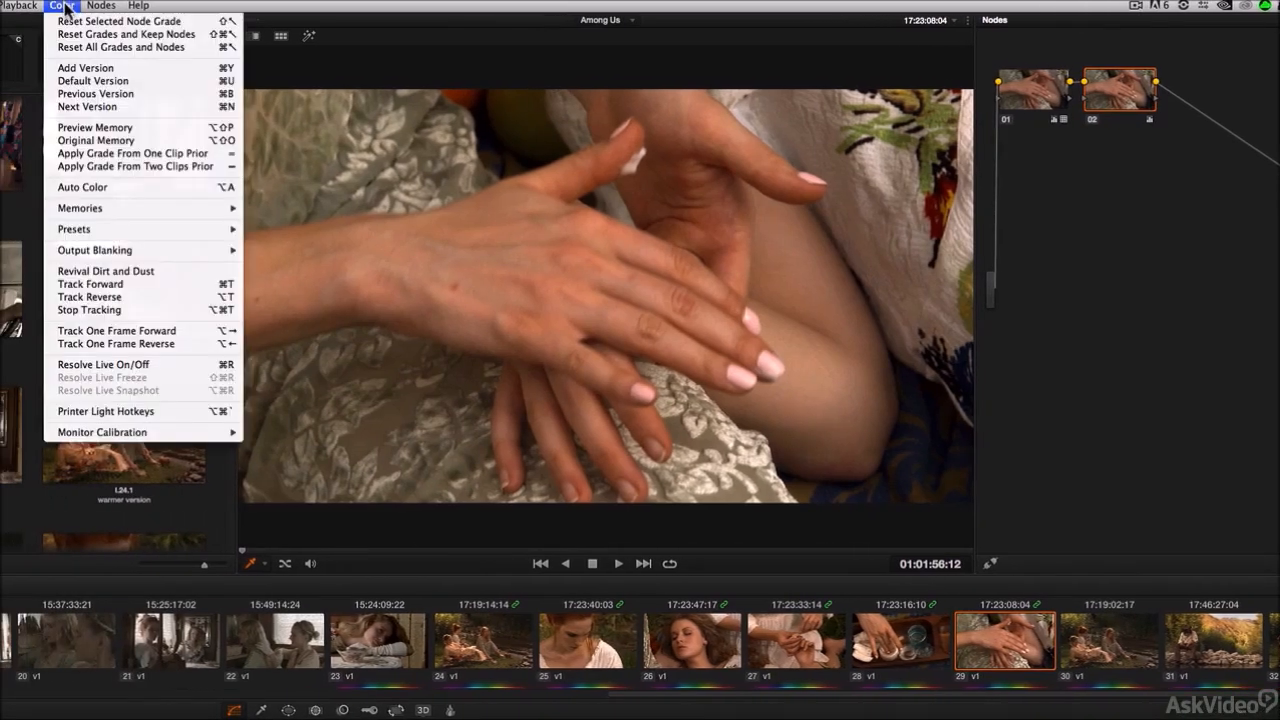
{"action": "left_click", "coordinate": [124, 68]}
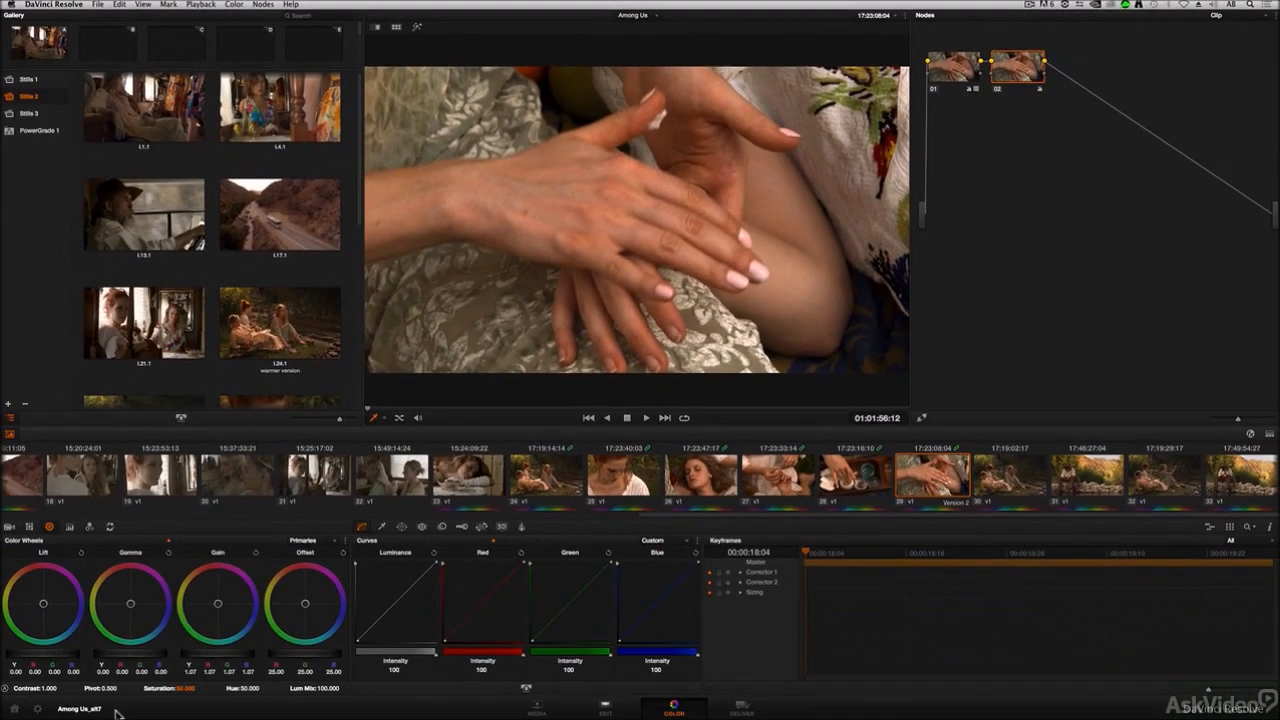
{"action": "left_click_drag", "start_coordinate": [218, 604], "coordinate": [232, 607]}
{"action": "left_click_drag", "start_coordinate": [358, 664], "coordinate": [320, 674]}
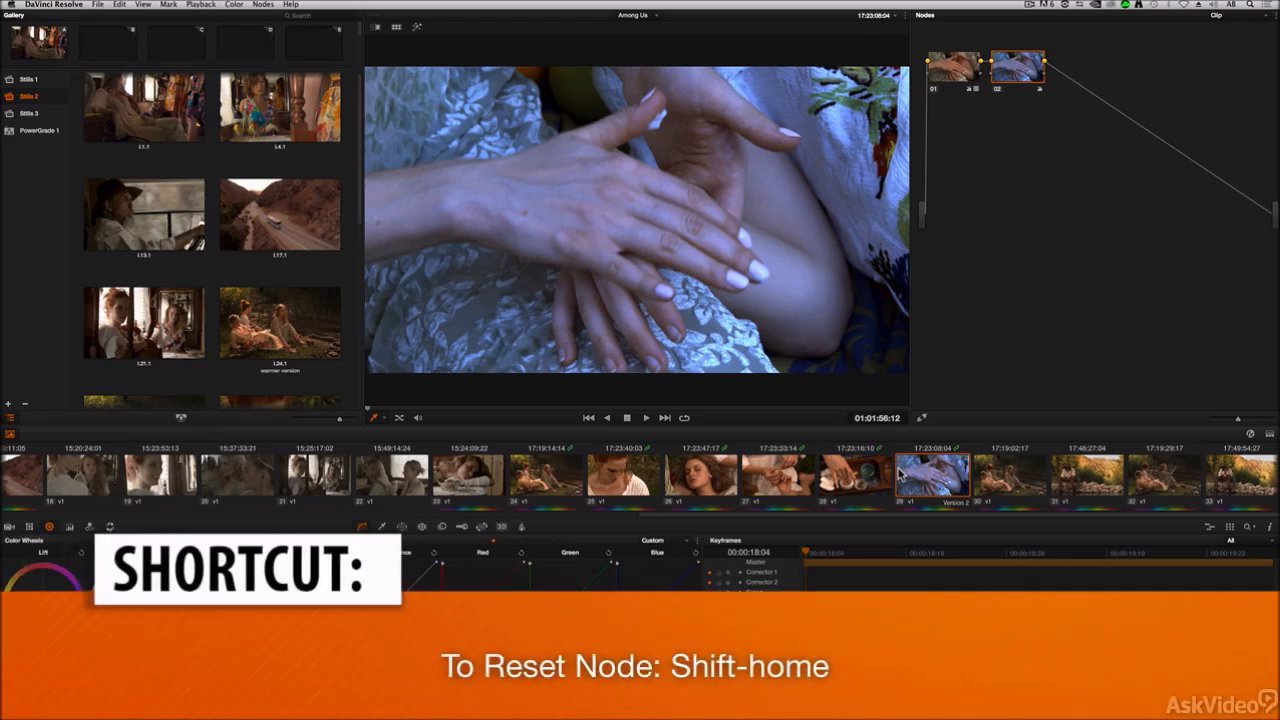
{"action": "key", "text": "shift+Home"}
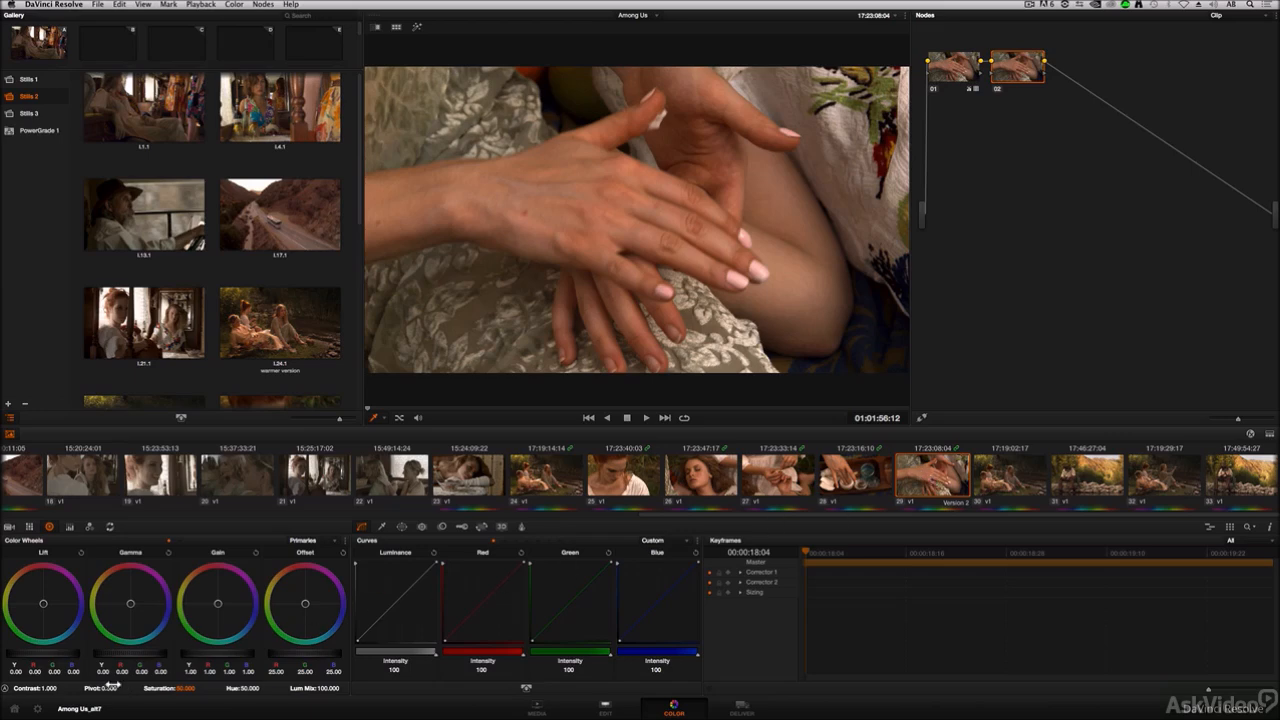
Step: Switch clip 29 to the previous version and back to the next version to compare them
{"action": "left_click_drag", "start_coordinate": [141, 612], "coordinate": [147, 621]}
{"action": "key", "text": "super+b"}
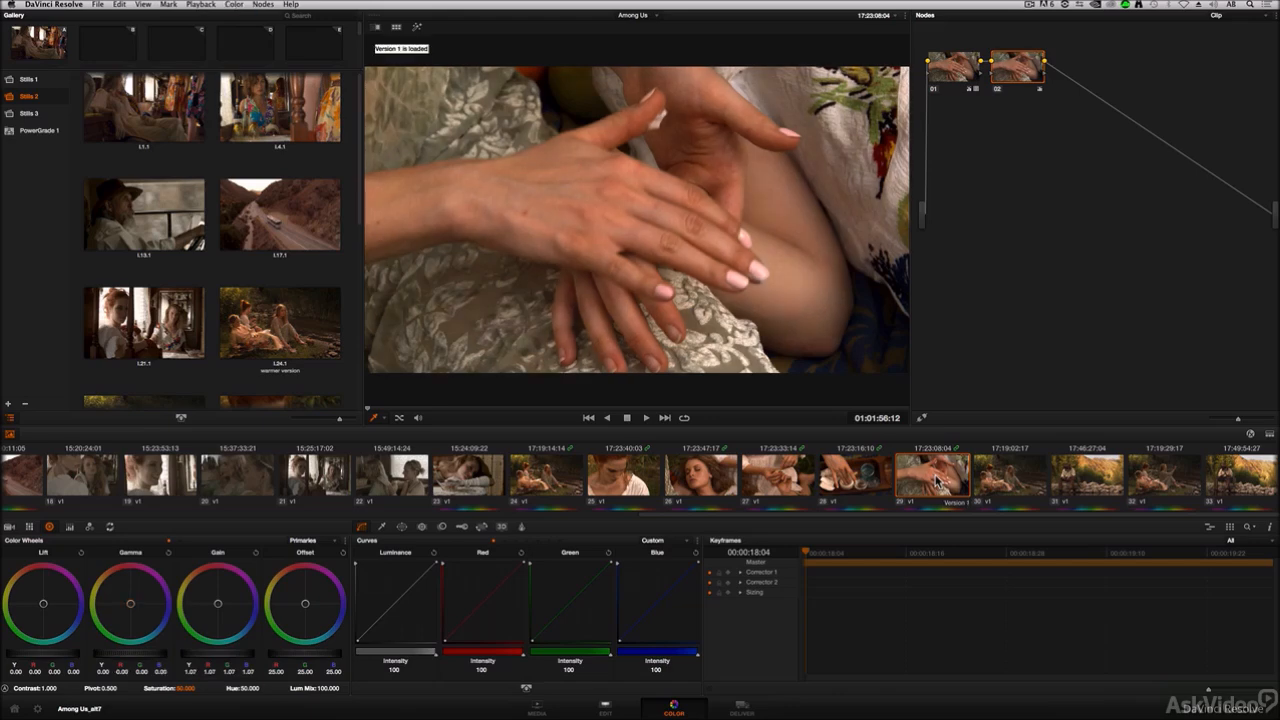
{"action": "key", "text": "super+n"}
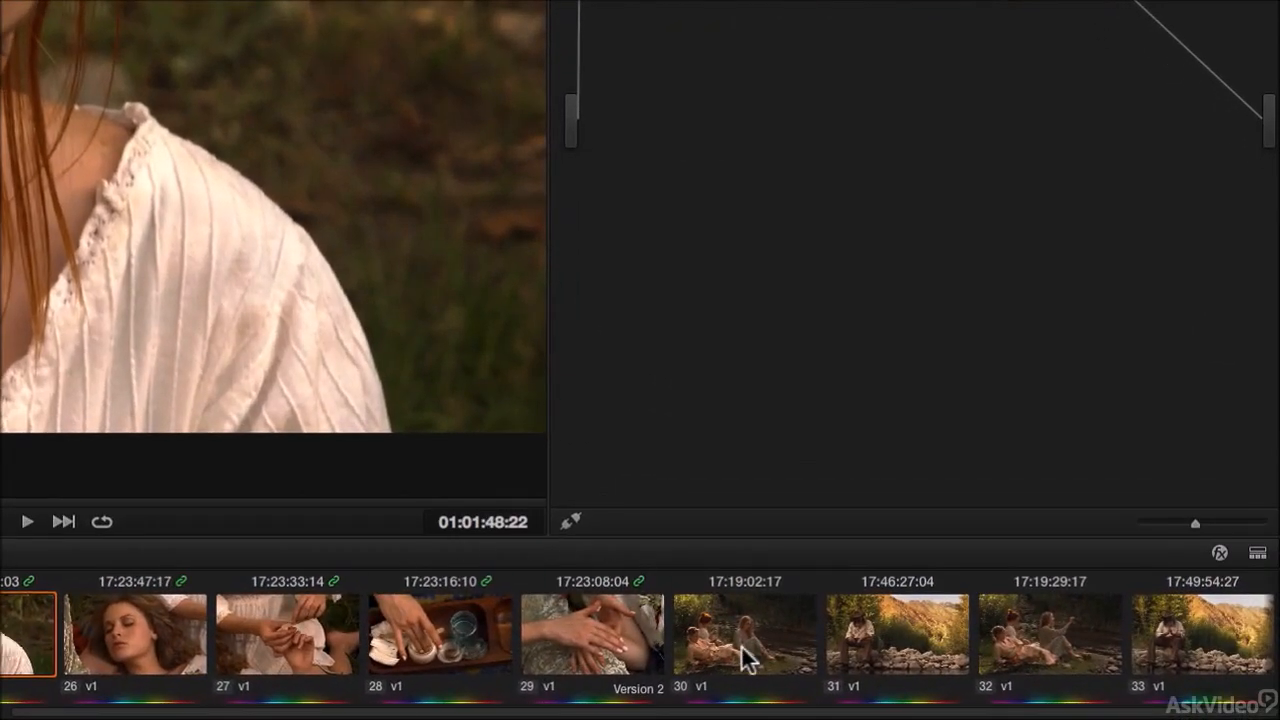
Step: Assign clip 30 to the outdoor scene group
{"action": "left_click", "coordinate": [747, 645]}
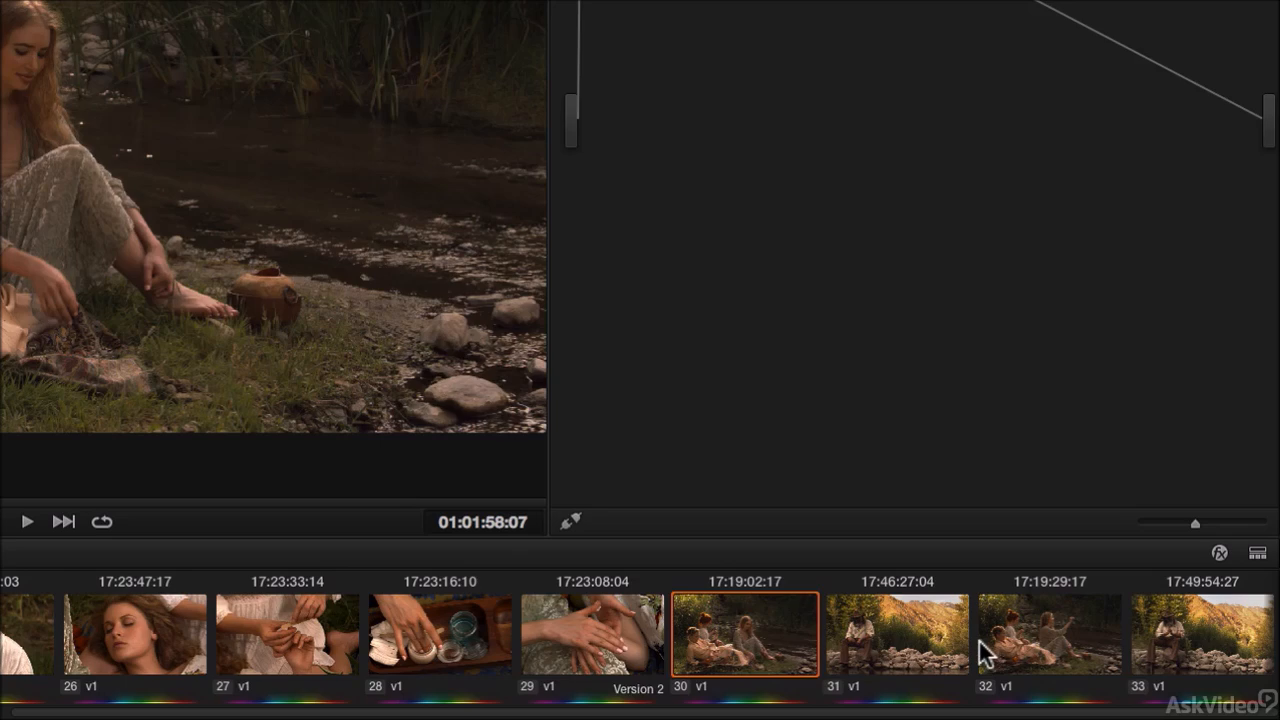
{"action": "right_click", "coordinate": [731, 632]}
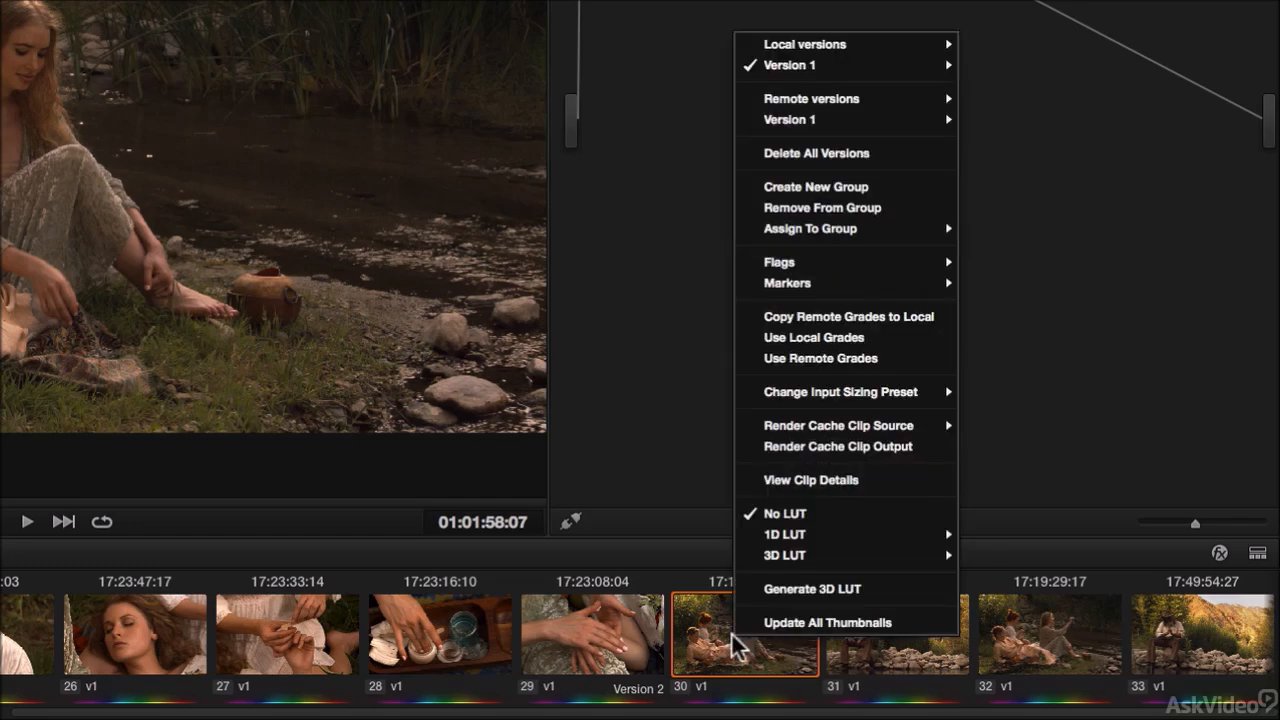
{"action": "mouse_move", "coordinate": [770, 244]}
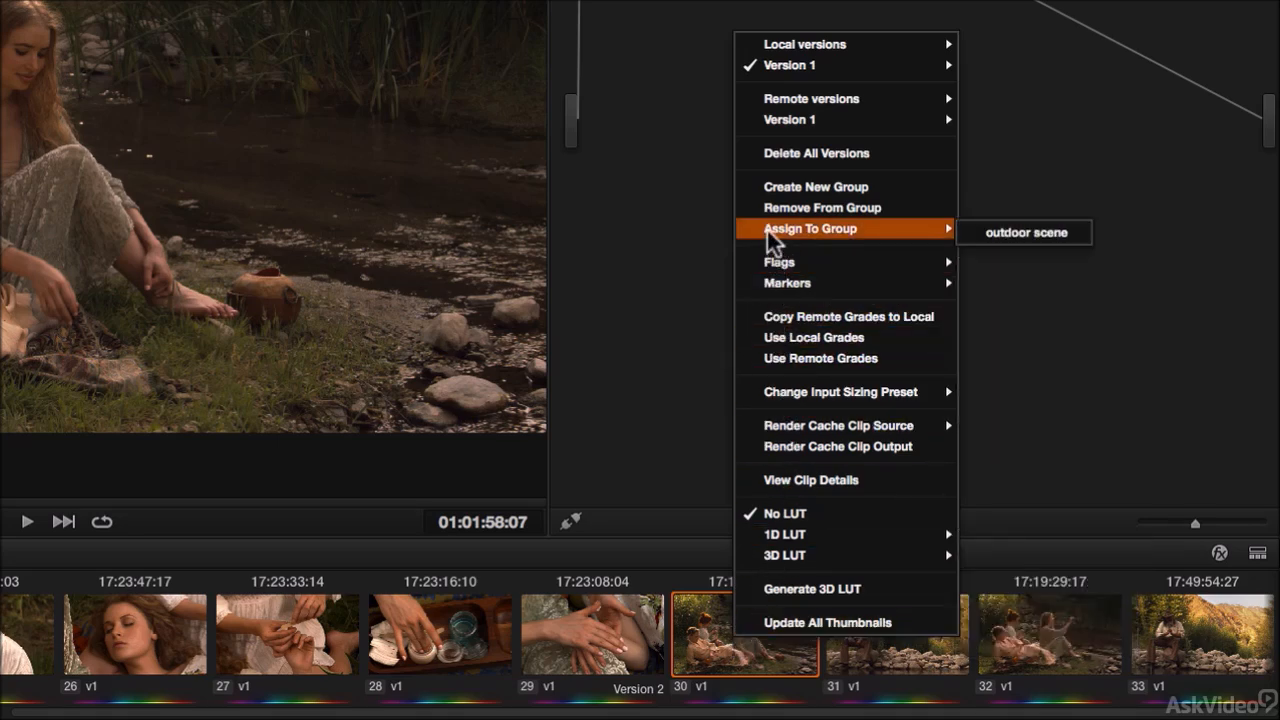
{"action": "left_click", "coordinate": [1045, 234]}
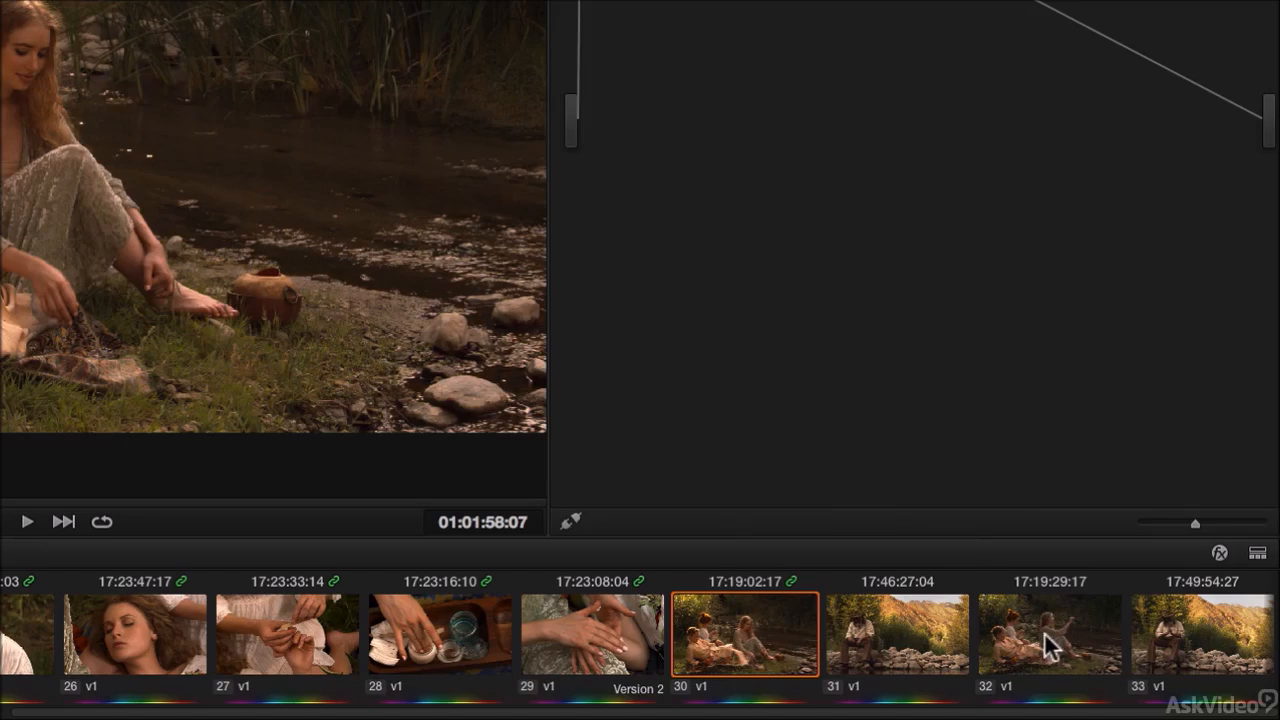
Step: Assign clip 33 to the outdoor scene group
{"action": "left_click", "coordinate": [1198, 640]}
{"action": "right_click", "coordinate": [1180, 629]}
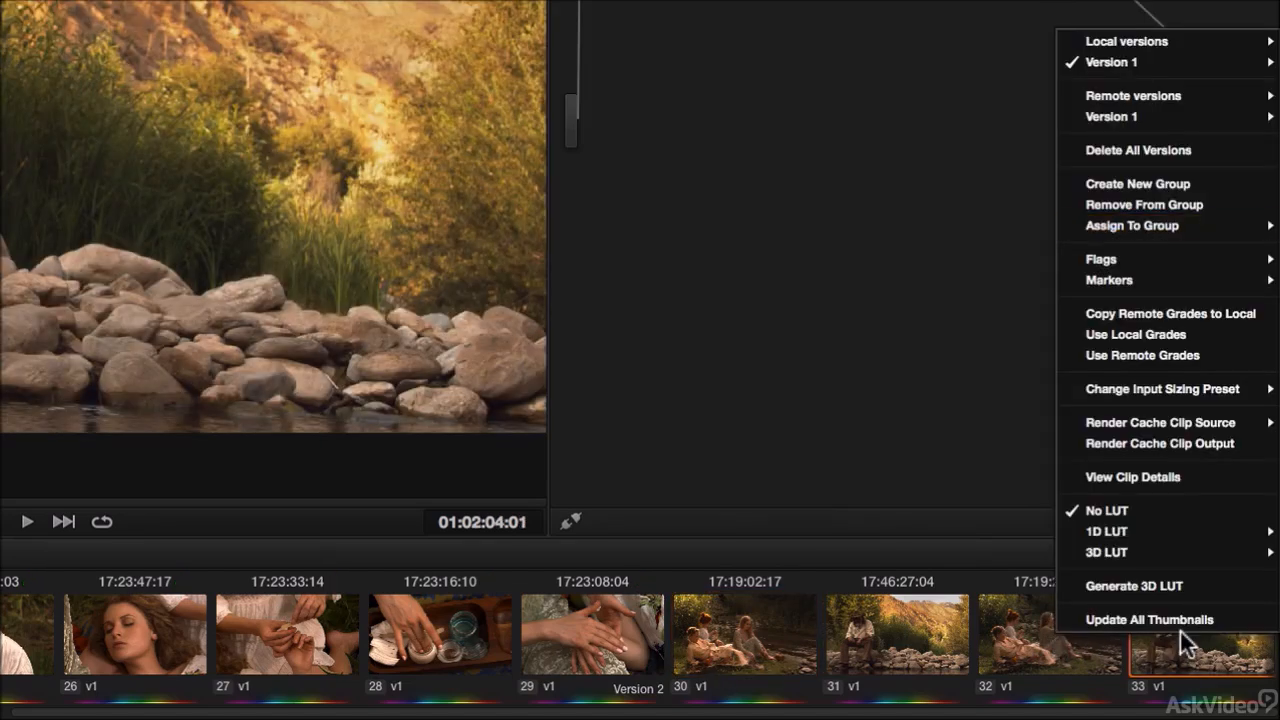
{"action": "mouse_move", "coordinate": [1133, 222]}
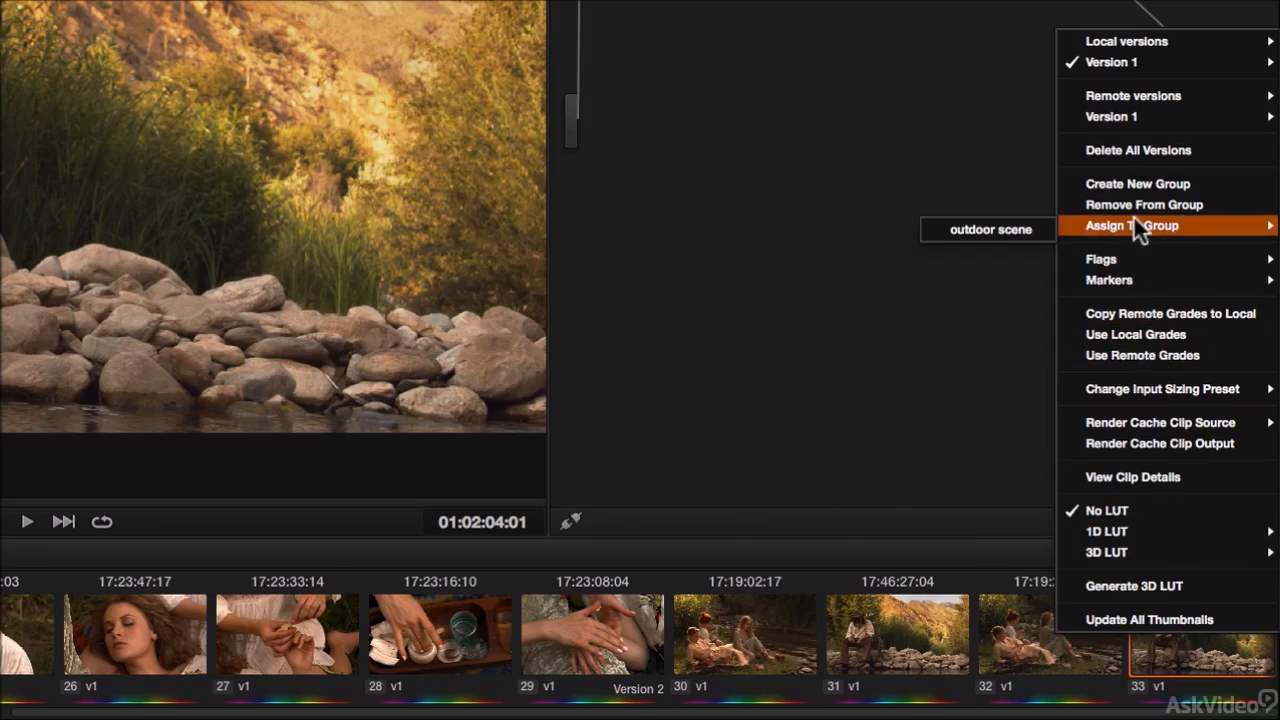
{"action": "left_click", "coordinate": [1017, 230]}
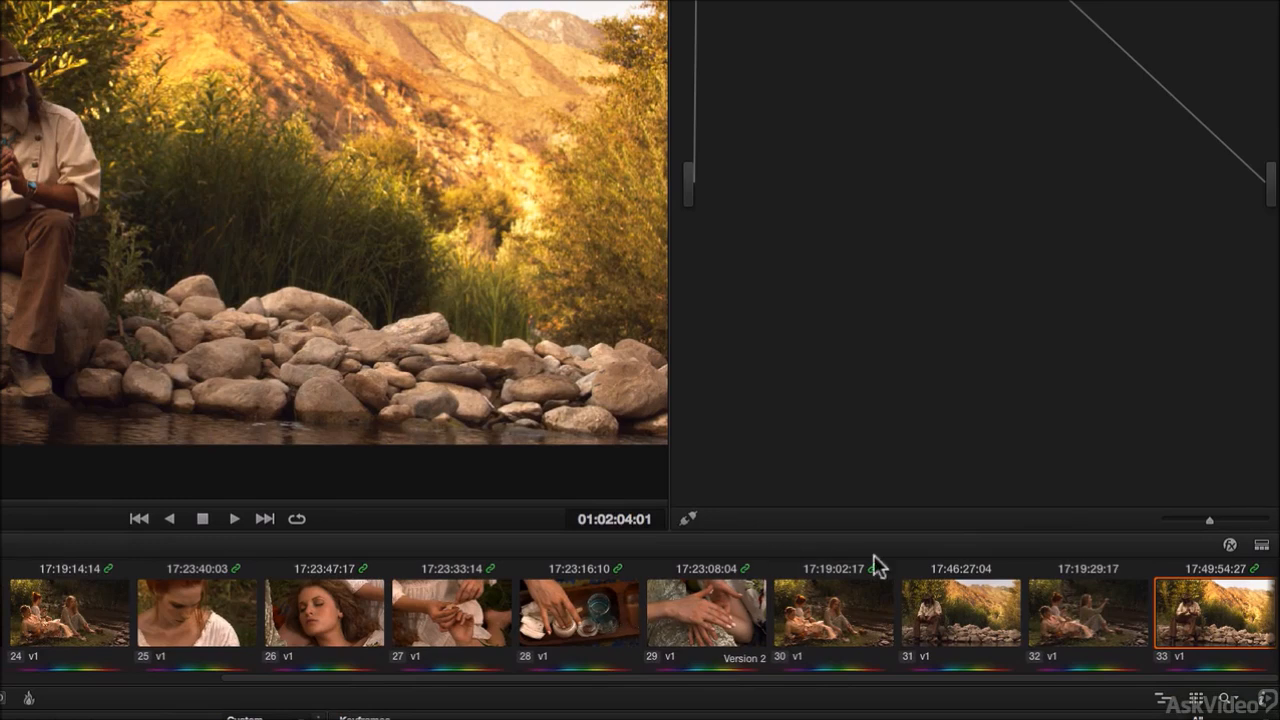
Step: Remove clip 30 from its group
{"action": "left_click", "coordinate": [830, 620]}
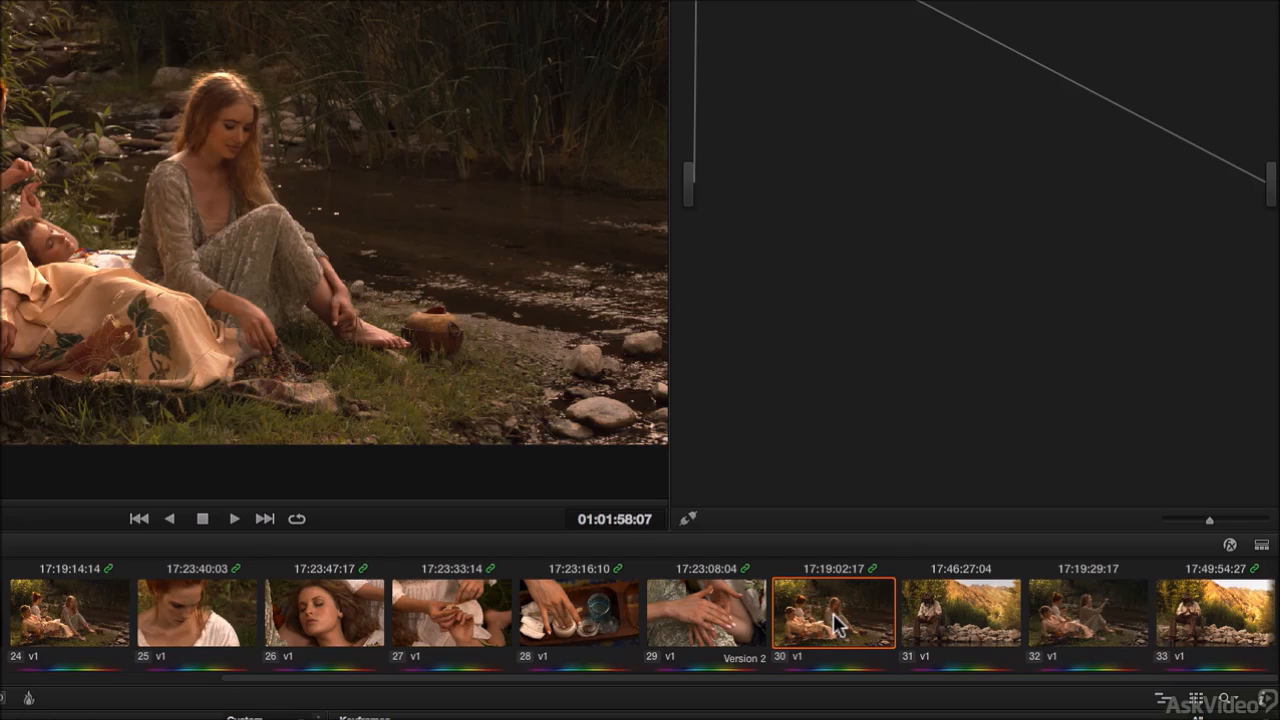
{"action": "right_click", "coordinate": [838, 624]}
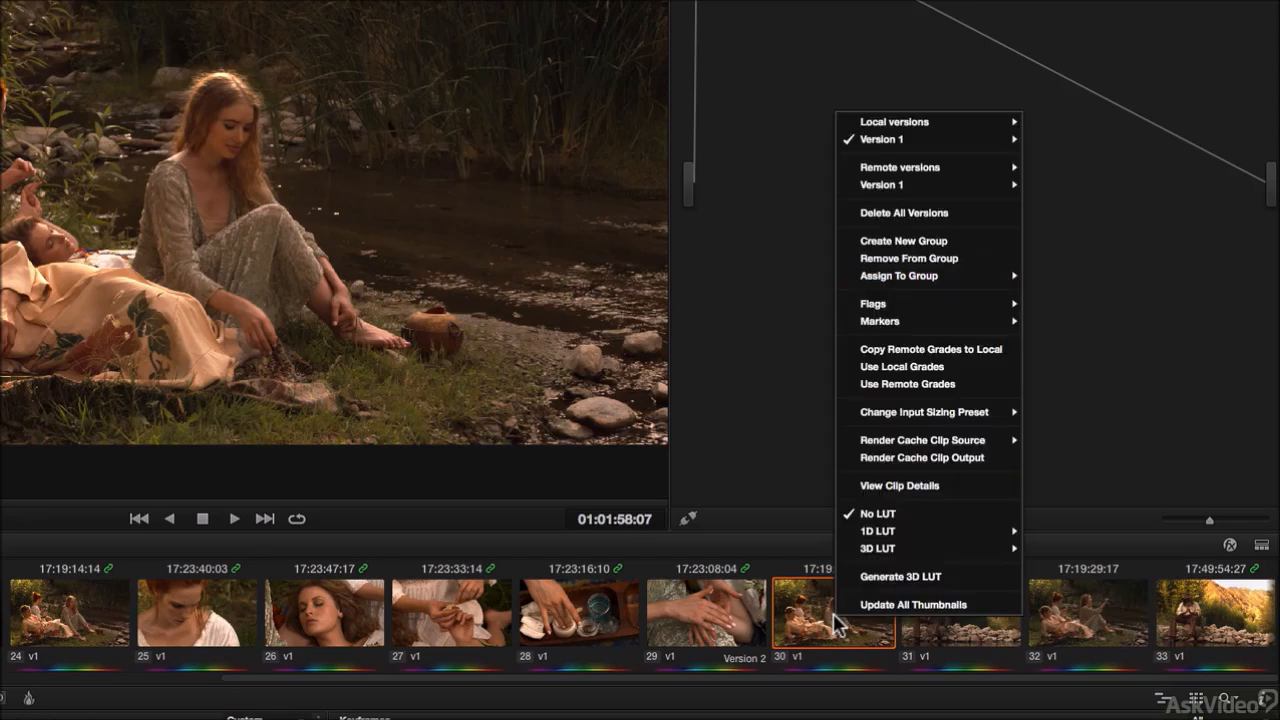
{"action": "left_click", "coordinate": [886, 259]}
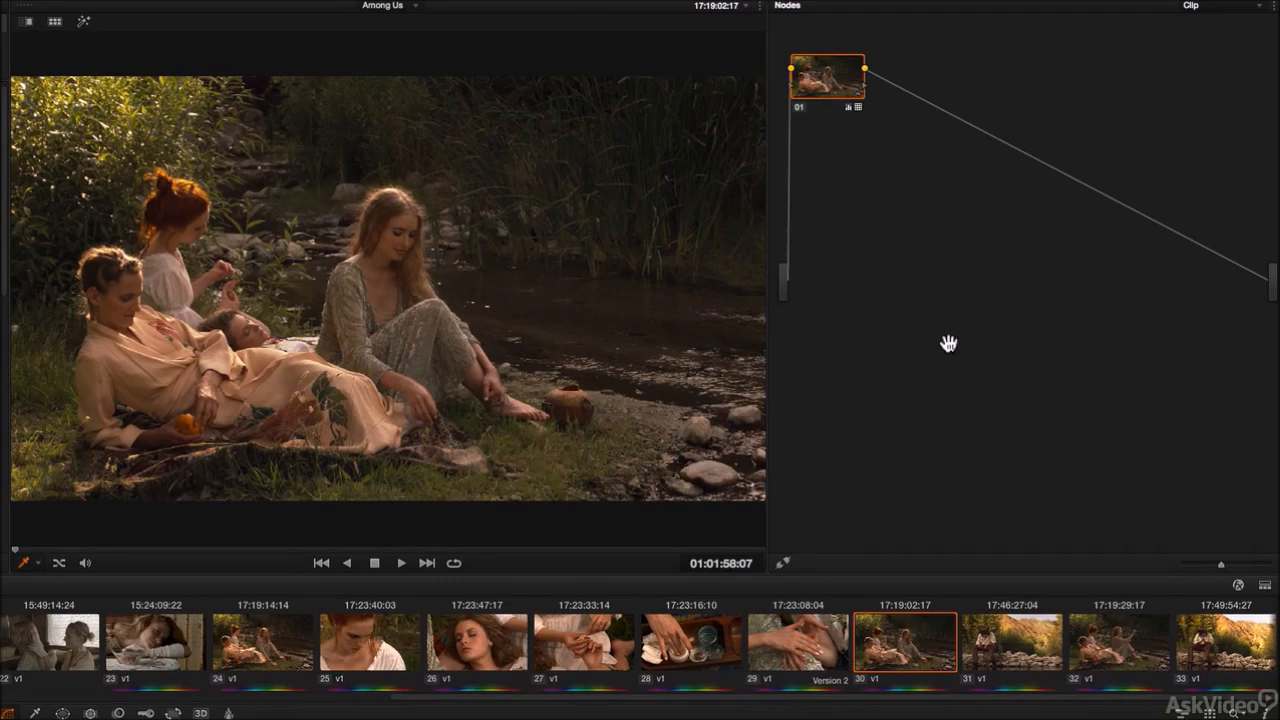
Step: Toggle the viewer options and turn on the split-screen viewer showing versions
{"action": "left_click", "coordinate": [807, 645]}
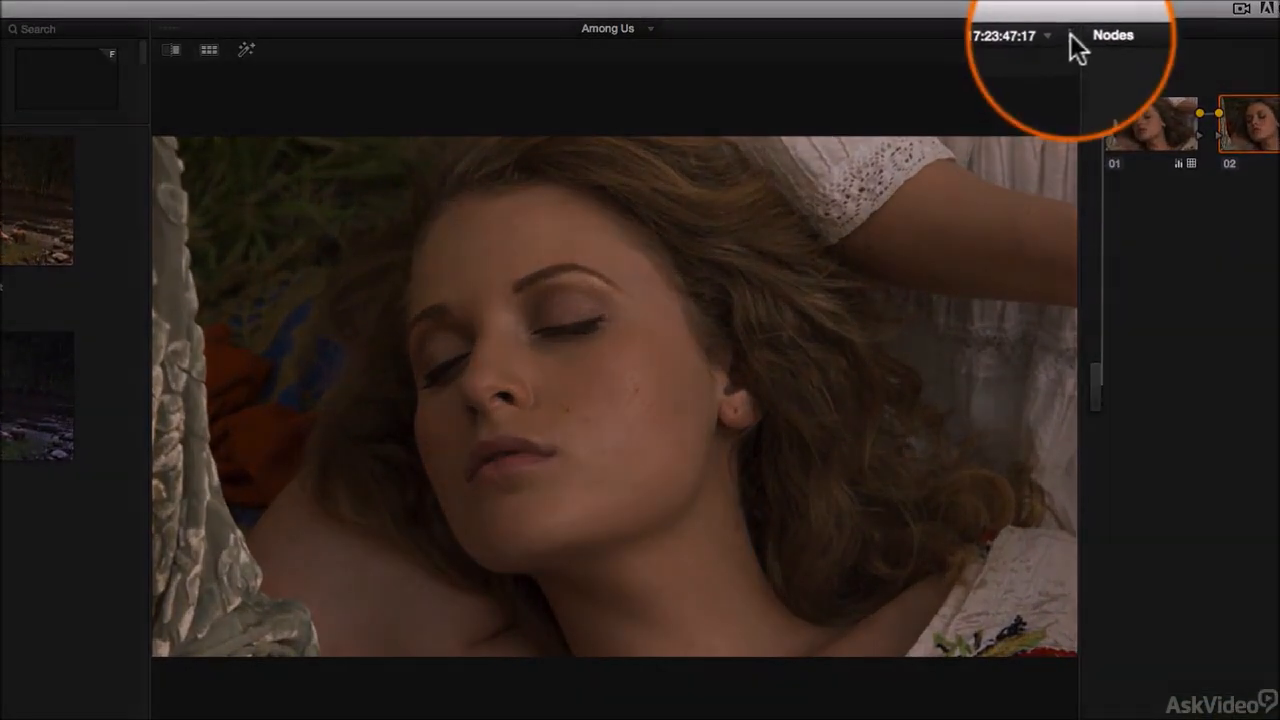
{"action": "left_click", "coordinate": [1069, 30]}
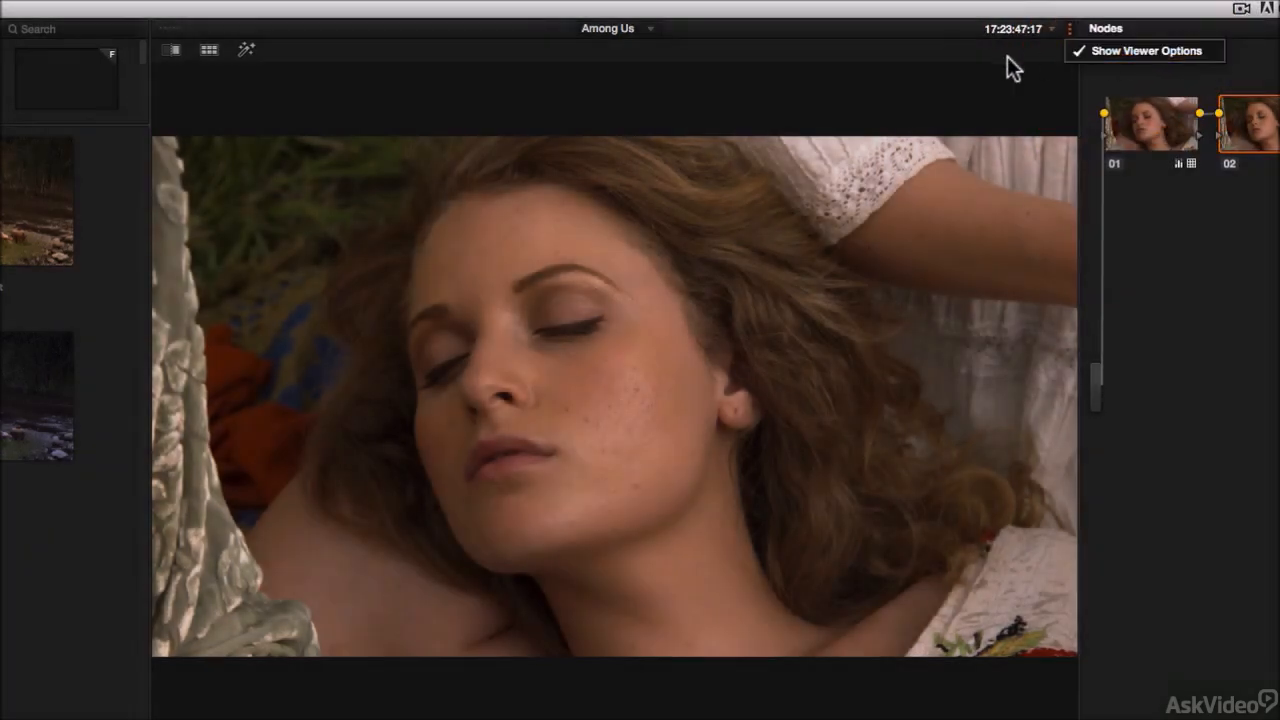
{"action": "left_click", "coordinate": [900, 62]}
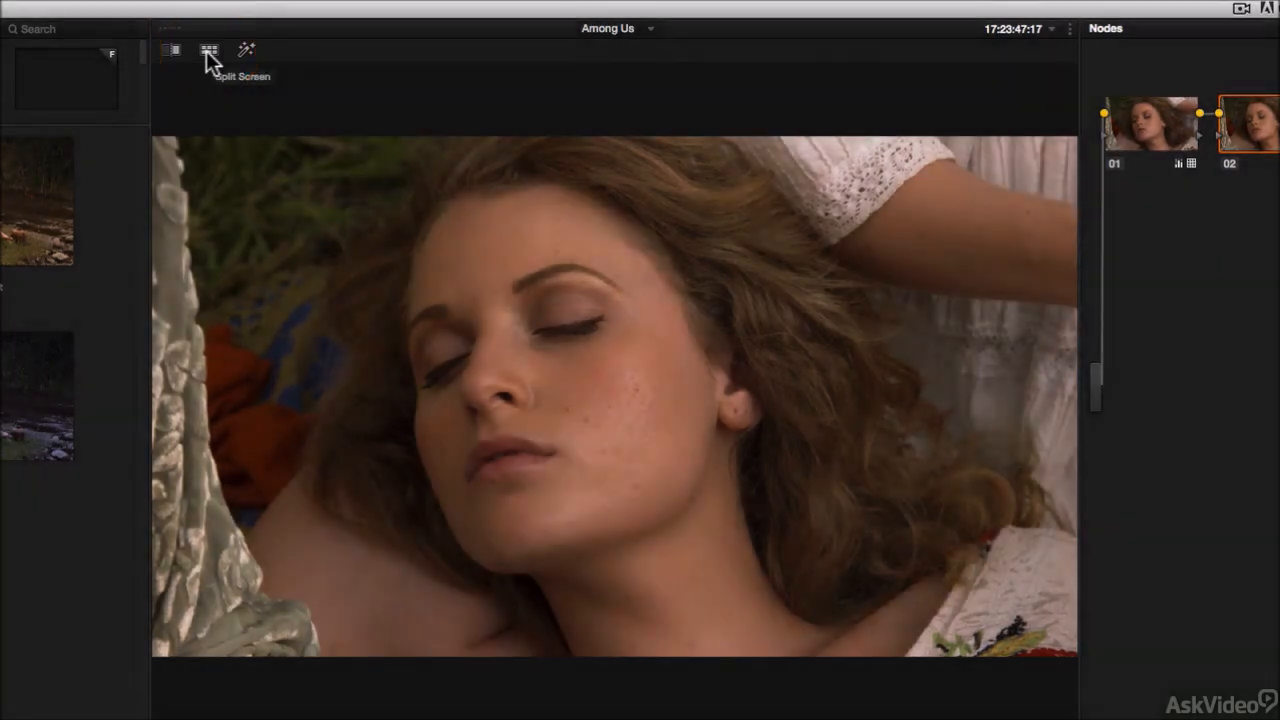
{"action": "left_click", "coordinate": [209, 52]}
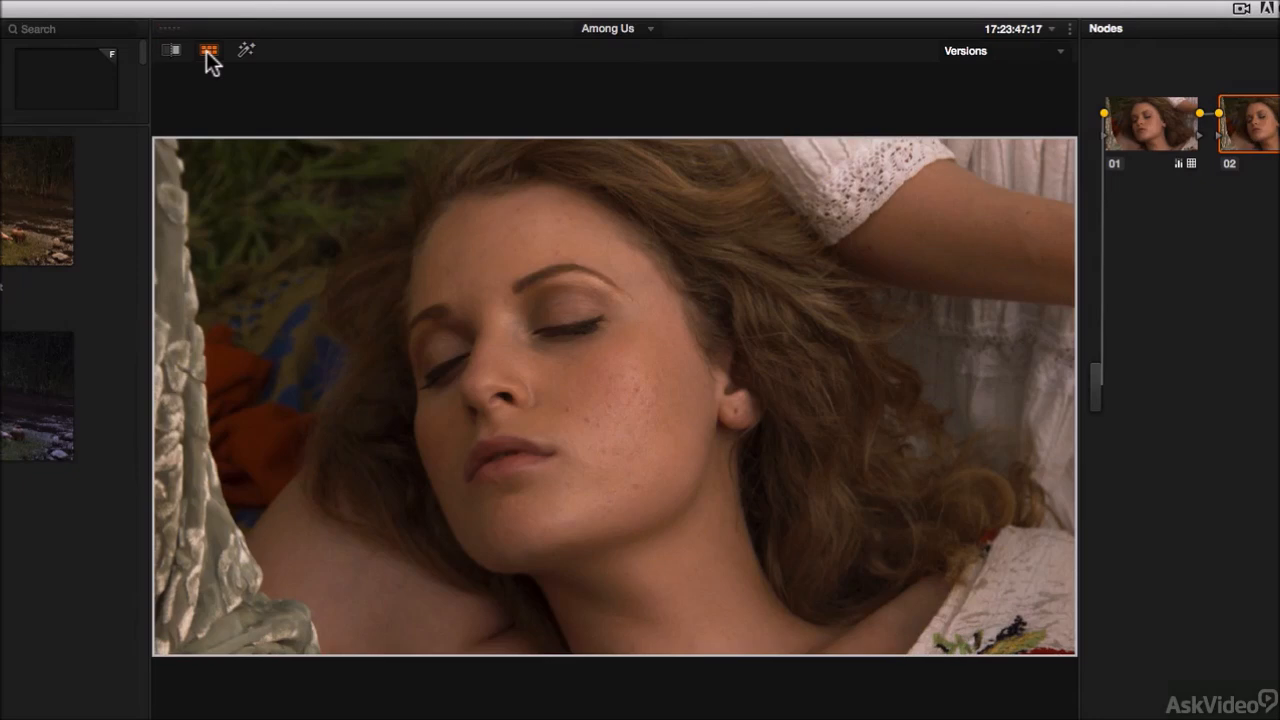
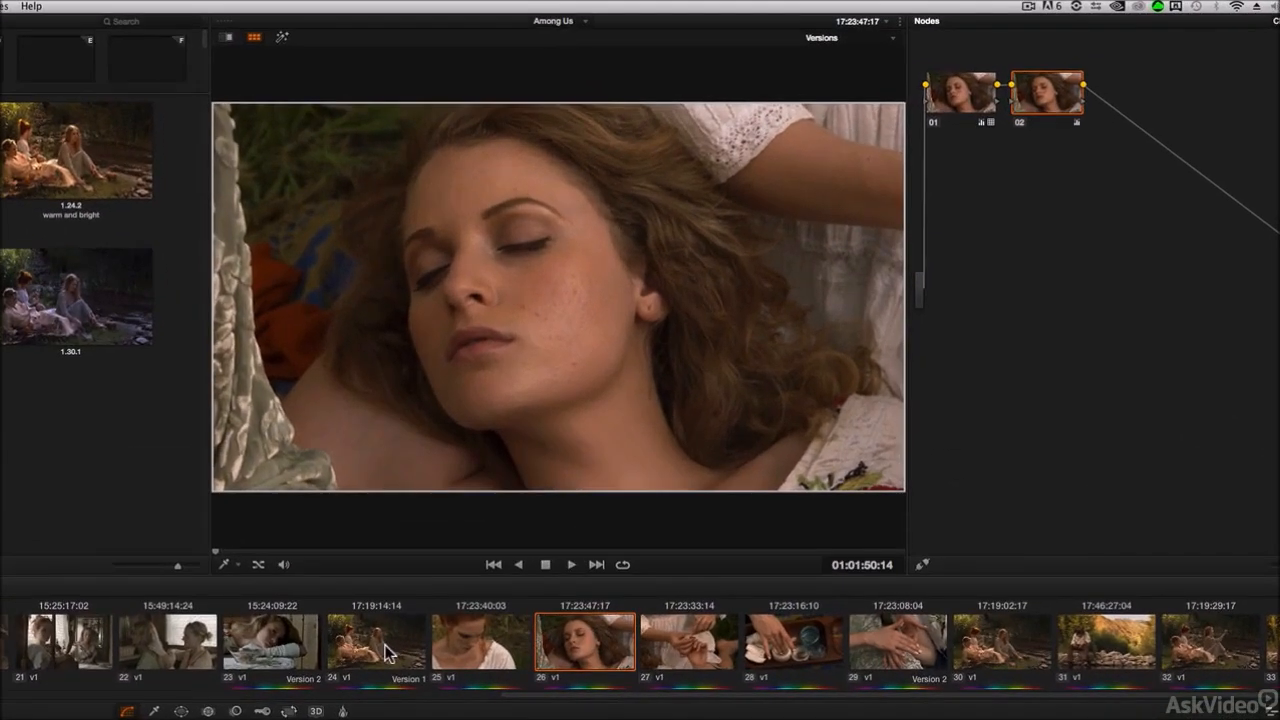
Step: Select clip 24 and toggle the split-screen viewer off and back on, keeping it in Versions mode
{"action": "left_click", "coordinate": [388, 655]}
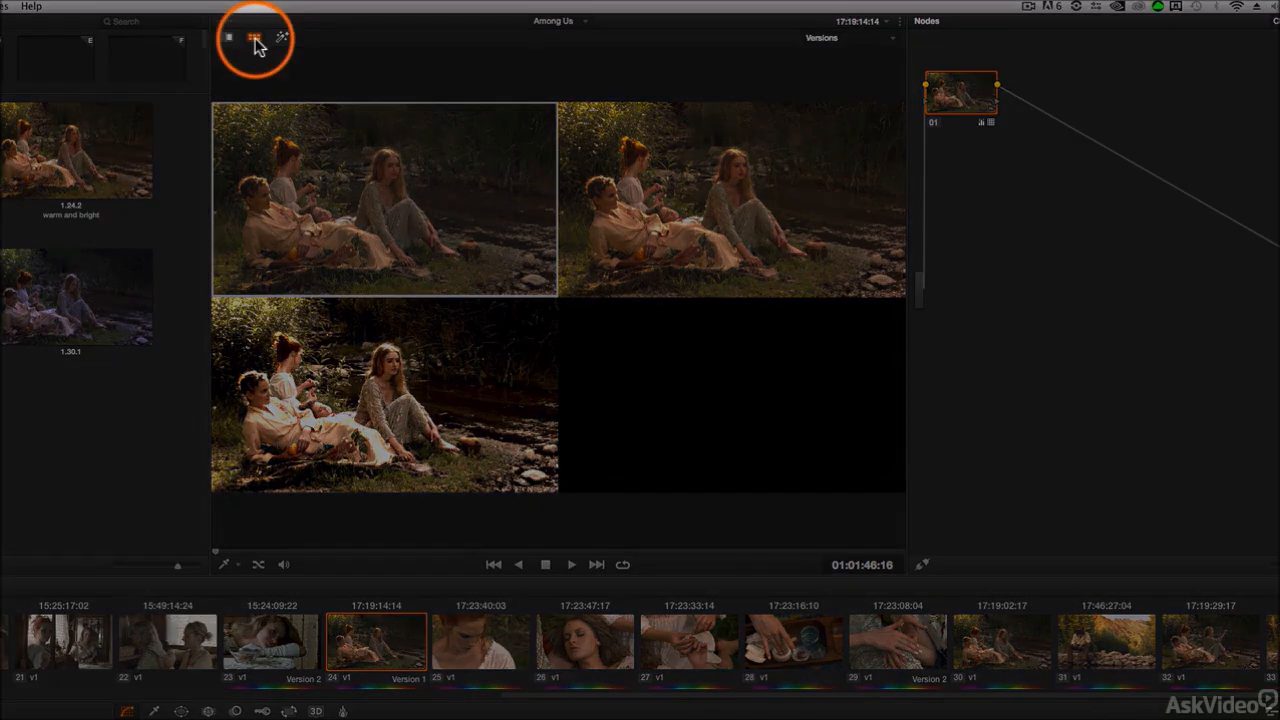
{"action": "left_click", "coordinate": [255, 38]}
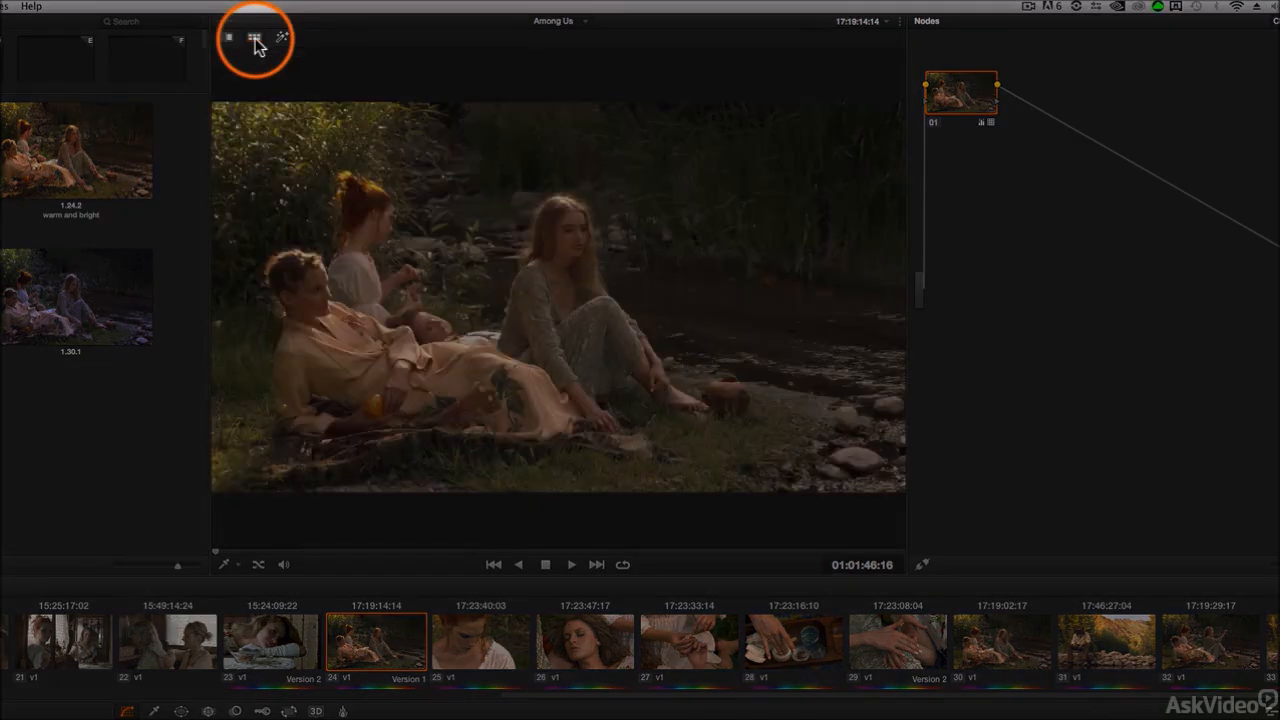
{"action": "left_click", "coordinate": [255, 38]}
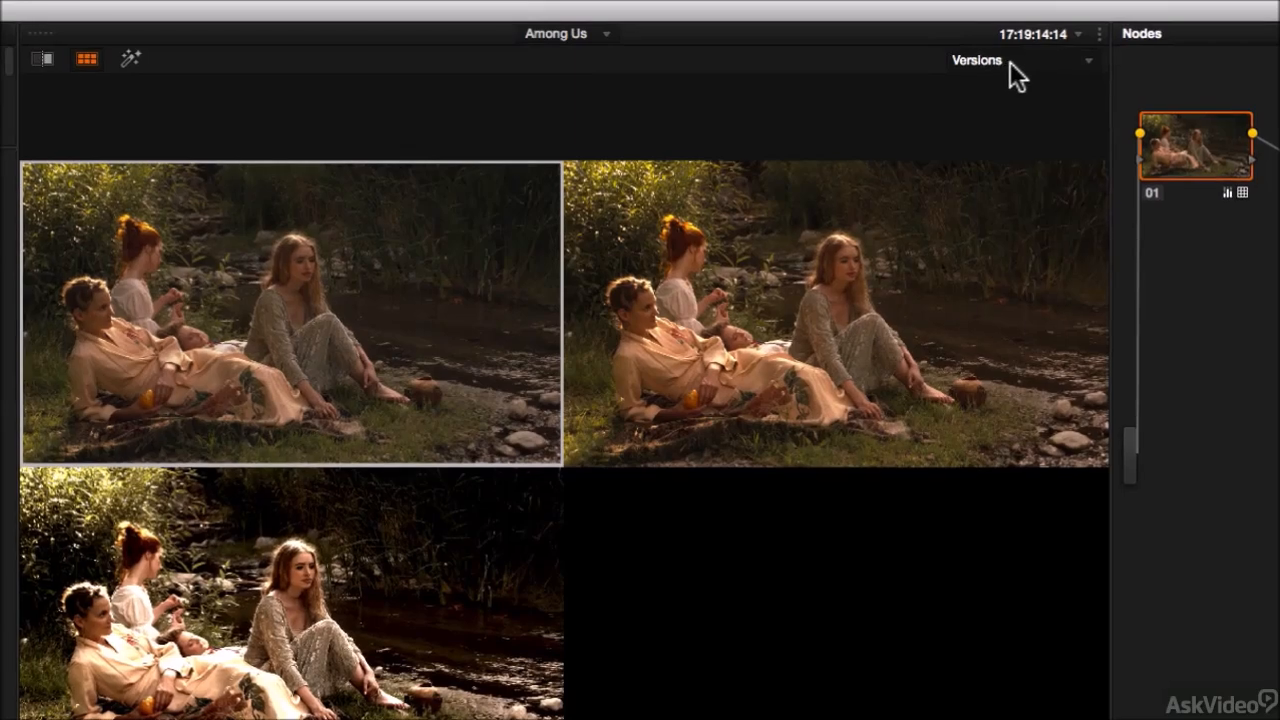
{"action": "left_click", "coordinate": [843, 39]}
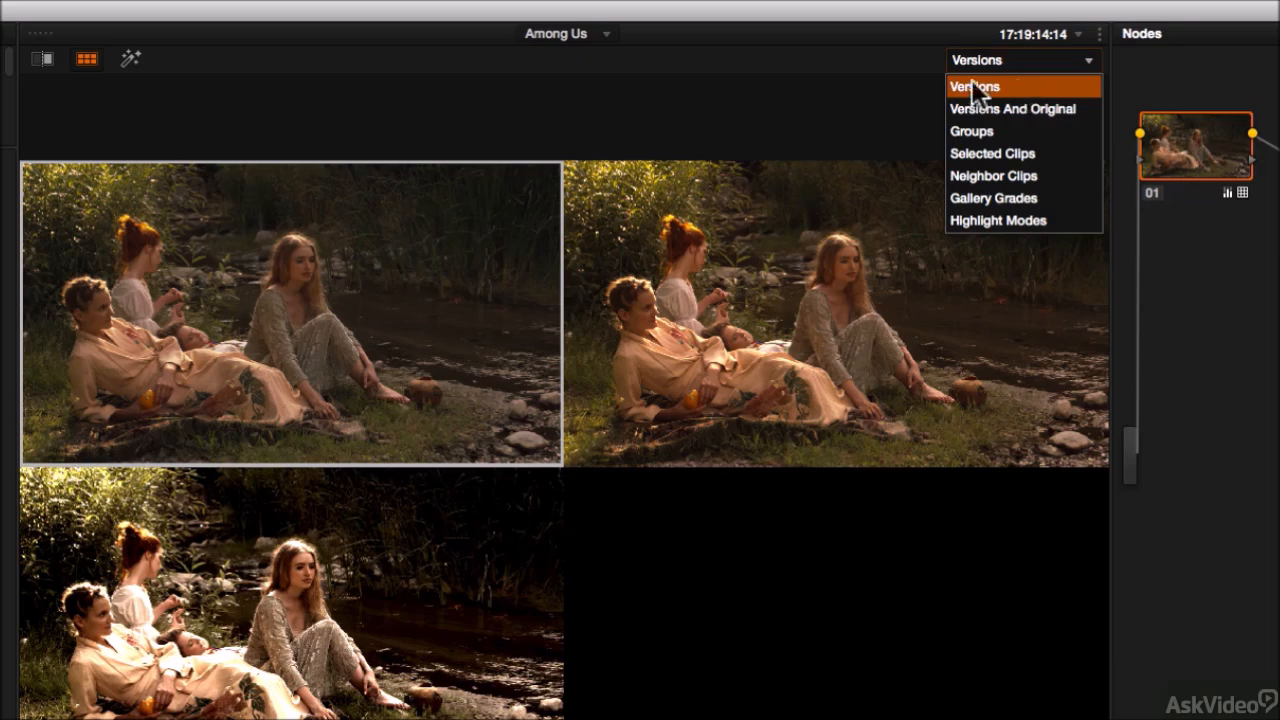
{"action": "left_click", "coordinate": [975, 87]}
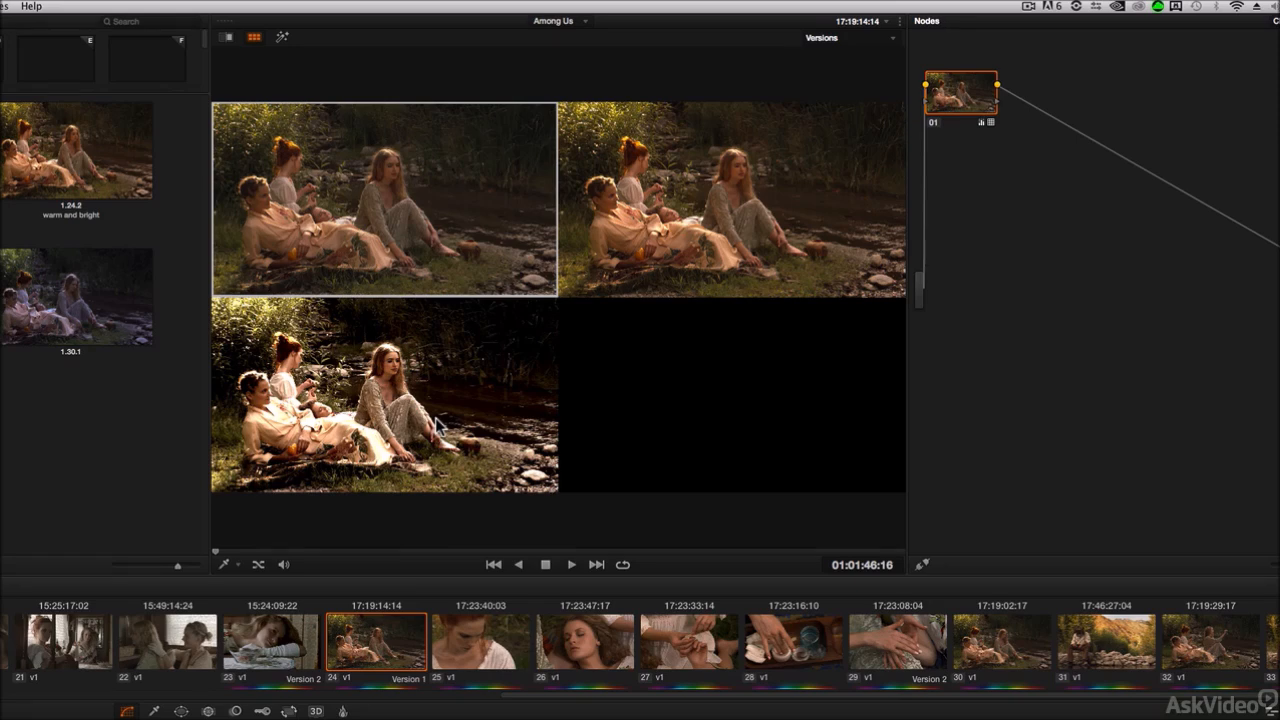
Step: Reselect clip 24 after clip 23 and step it through its versions to Version 3
{"action": "left_click", "coordinate": [276, 655]}
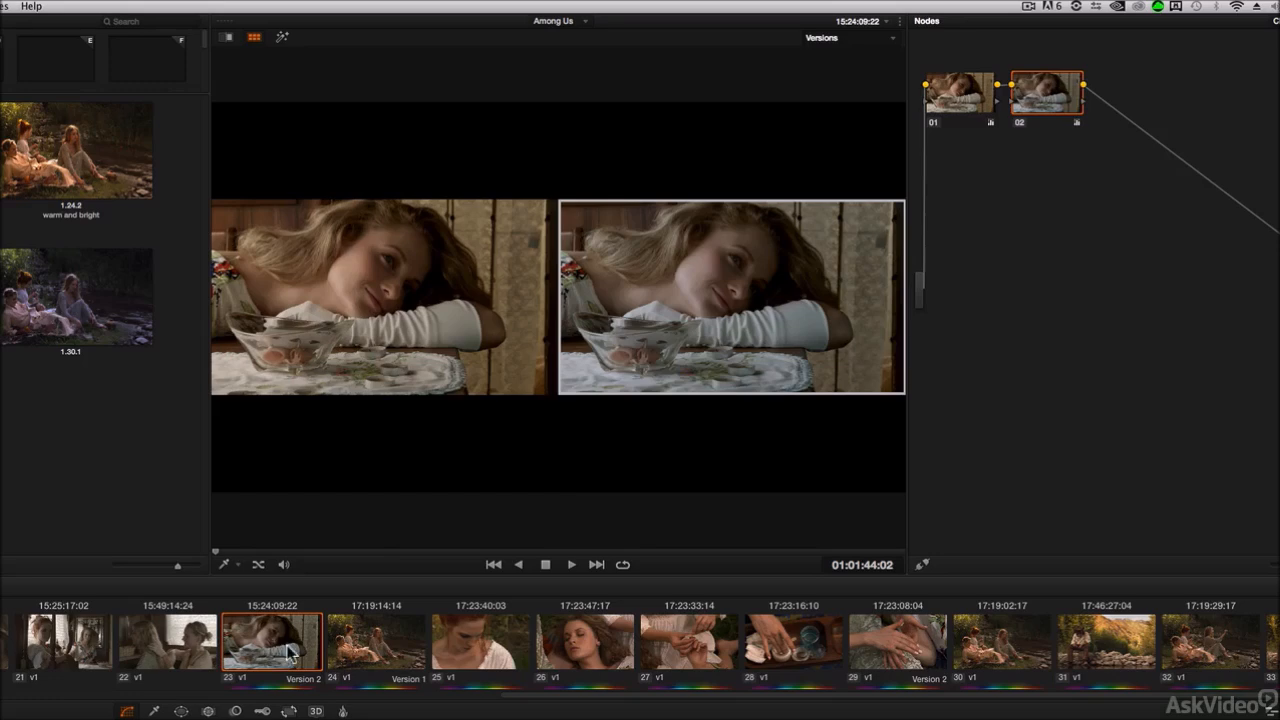
{"action": "left_click", "coordinate": [368, 650]}
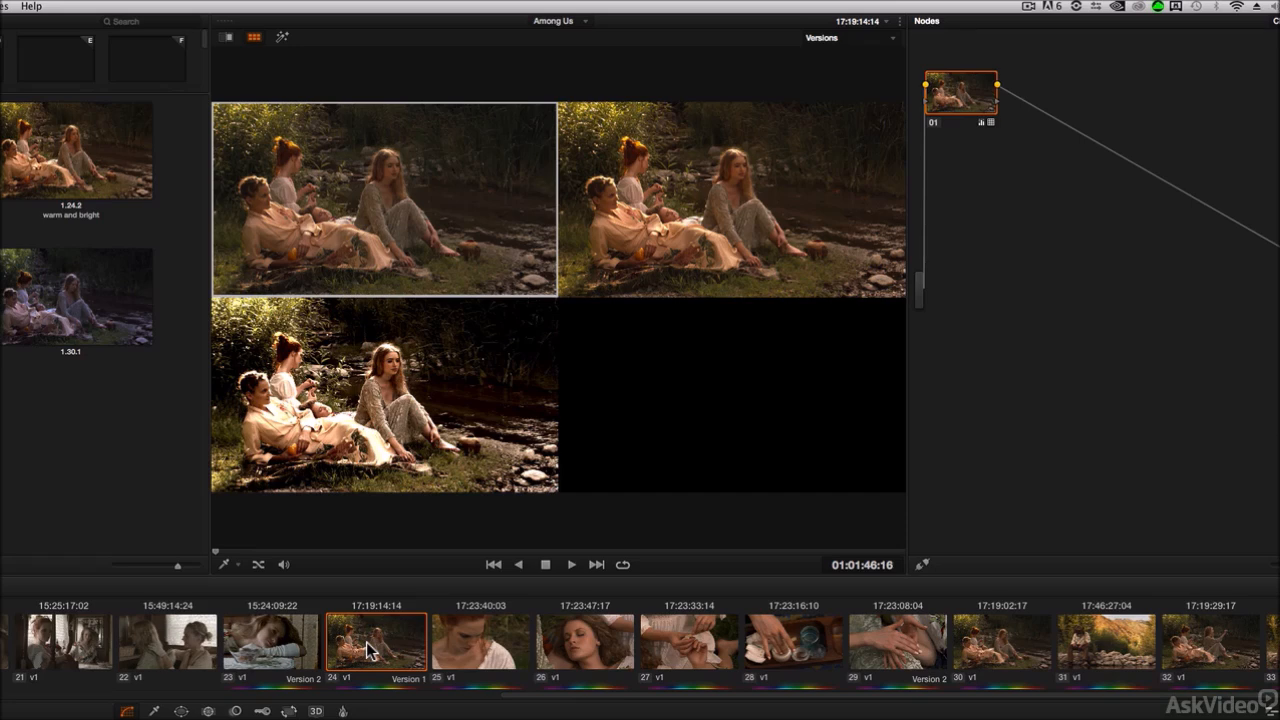
{"action": "key", "text": "super+n"}
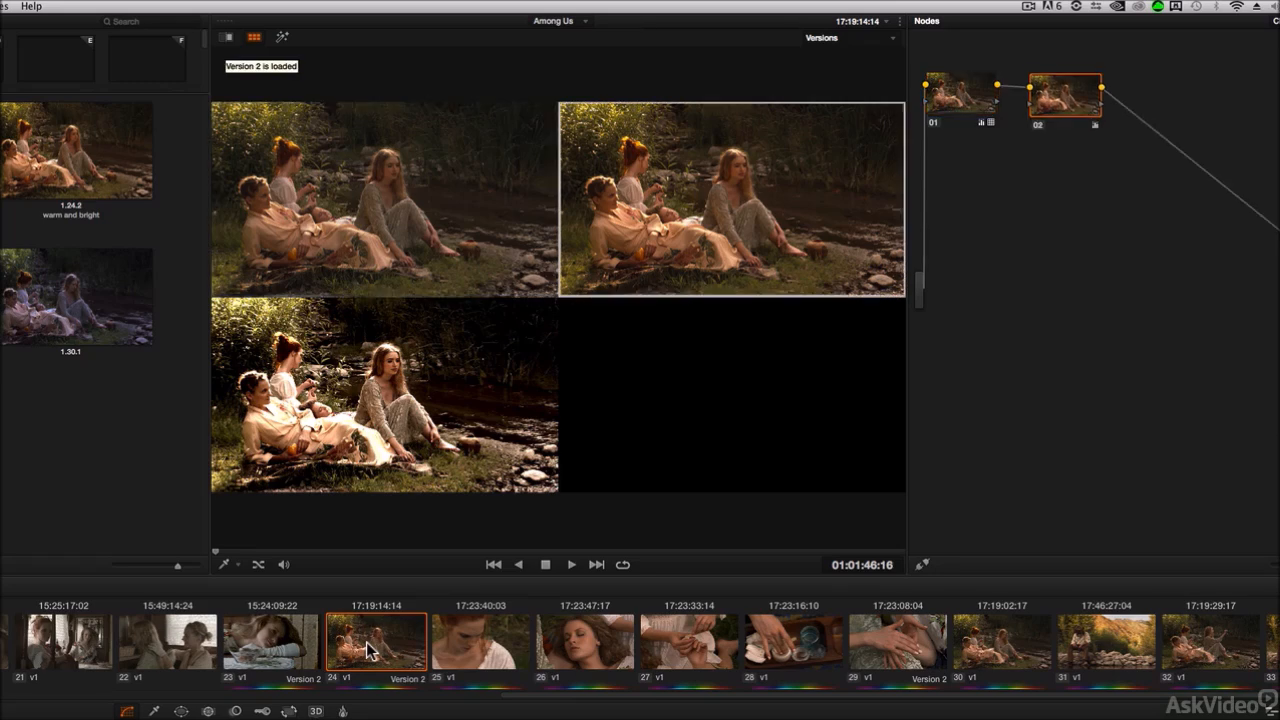
{"action": "key", "text": "super+n"}
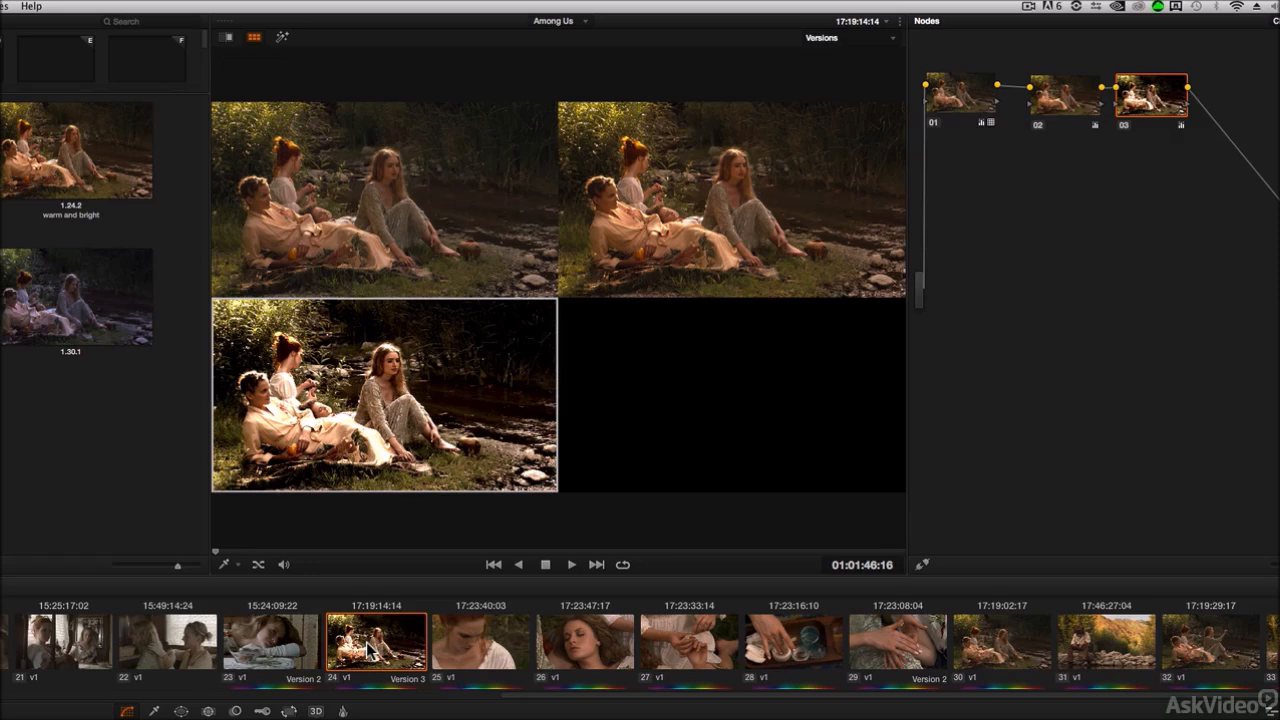
Step: Select clip 30 and switch the split-screen viewer to Gallery Grades mode
{"action": "left_click", "coordinate": [255, 37]}
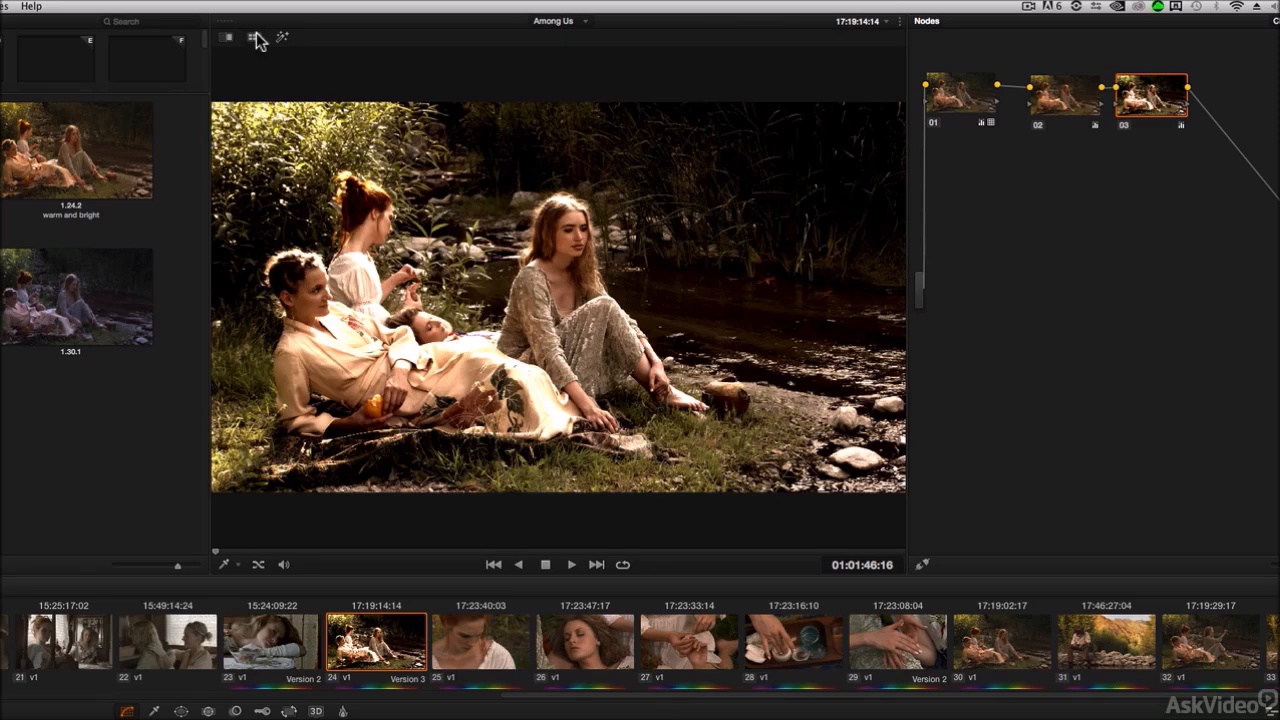
{"action": "left_click", "coordinate": [1018, 641]}
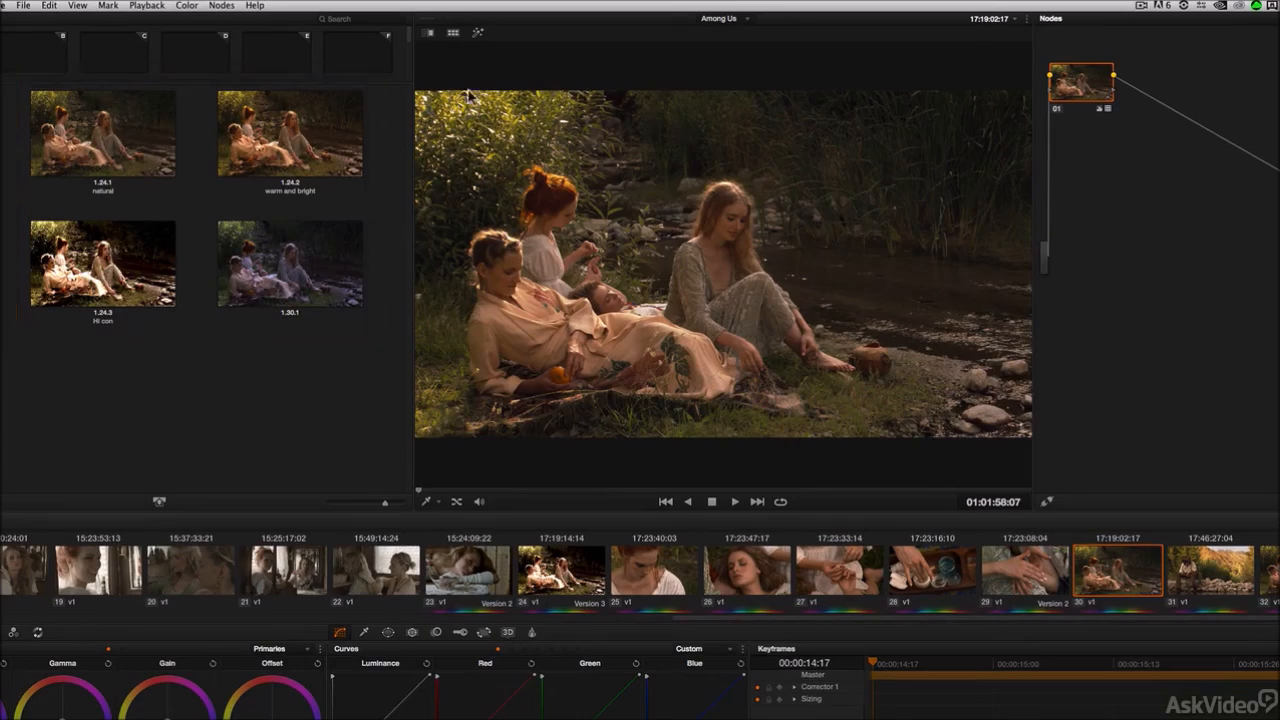
{"action": "left_click", "coordinate": [454, 36]}
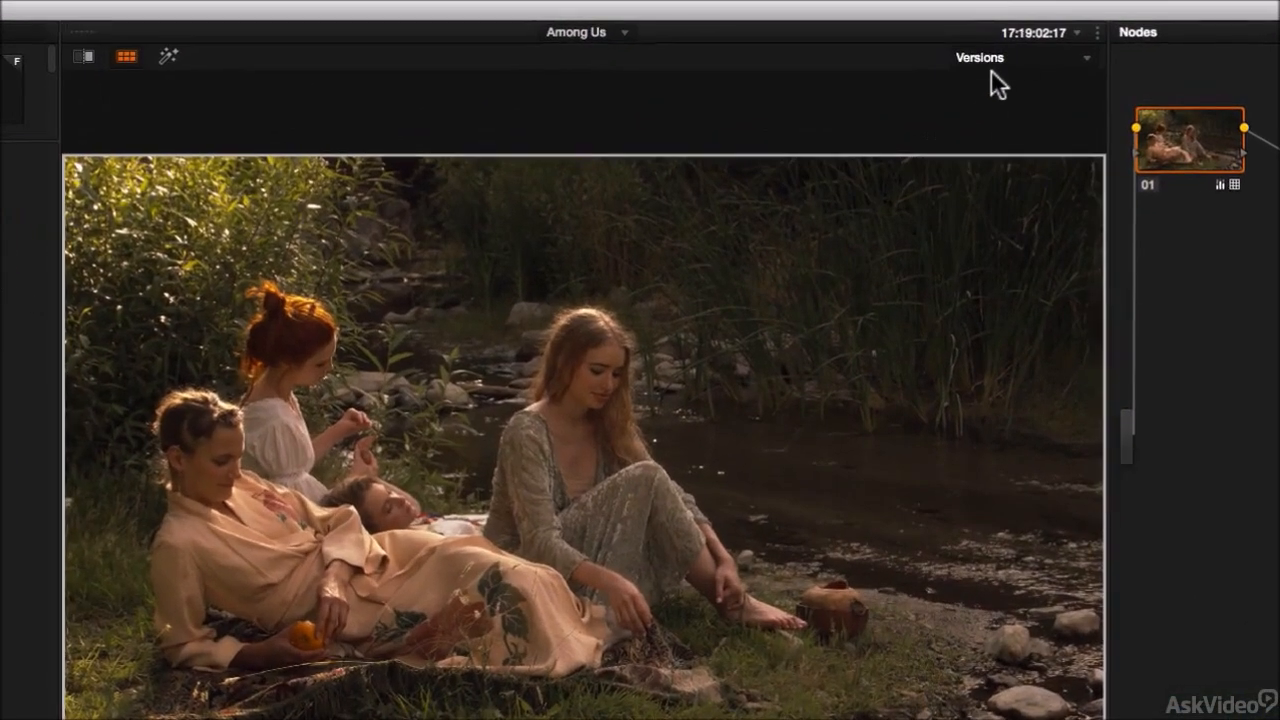
{"action": "left_click", "coordinate": [1020, 57]}
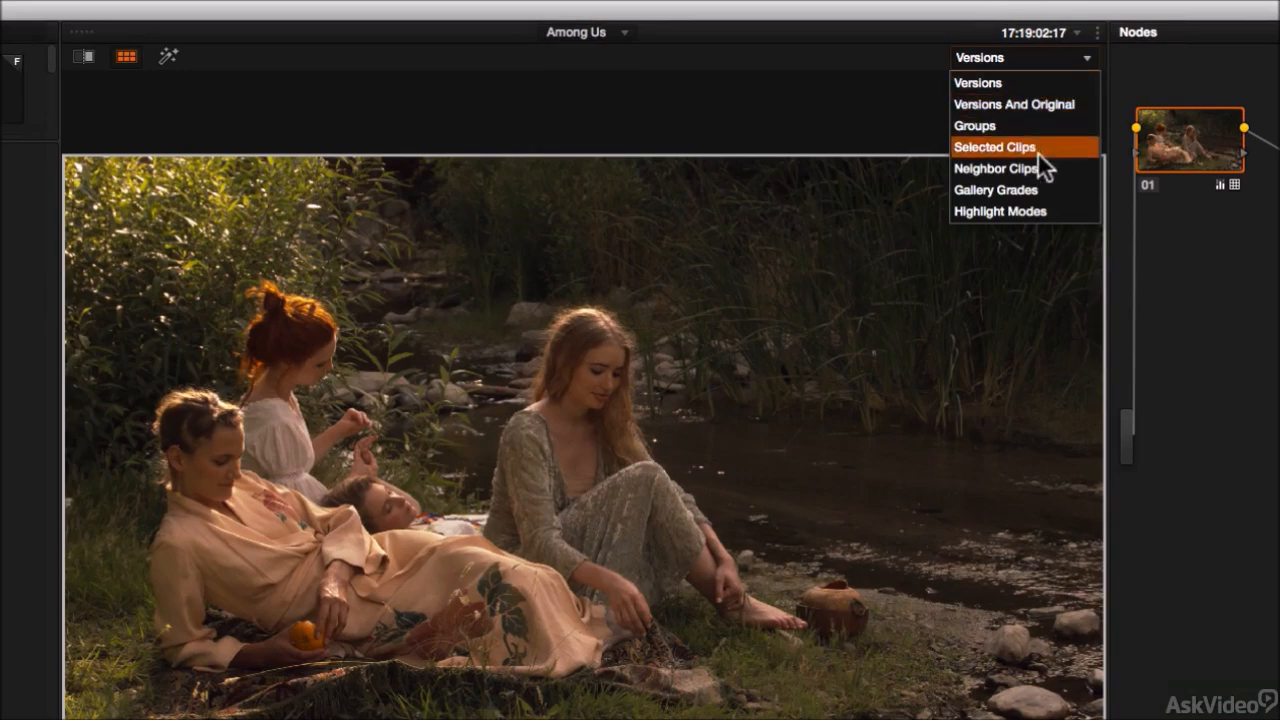
{"action": "left_click", "coordinate": [1046, 189]}
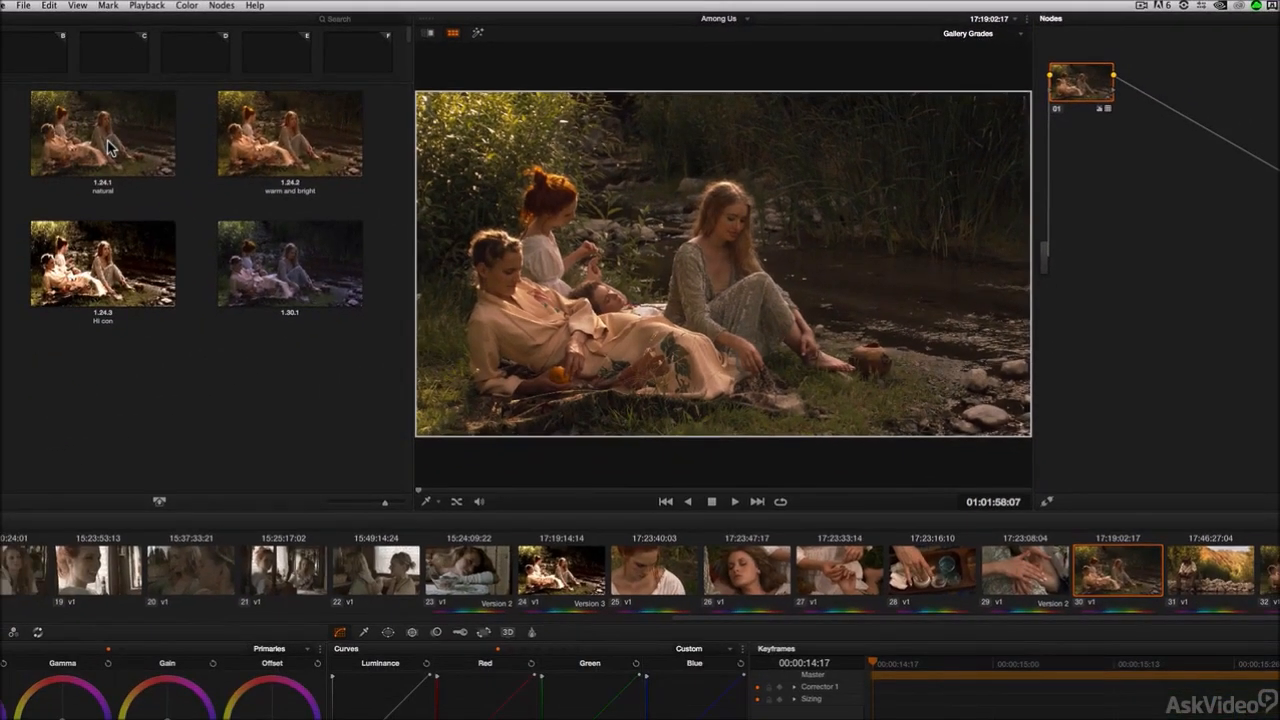
Step: Compare the gallery stills natural, warm and bright, Hi con and 1.30.1 against clip 30 in split screen
{"action": "left_click", "coordinate": [109, 145]}
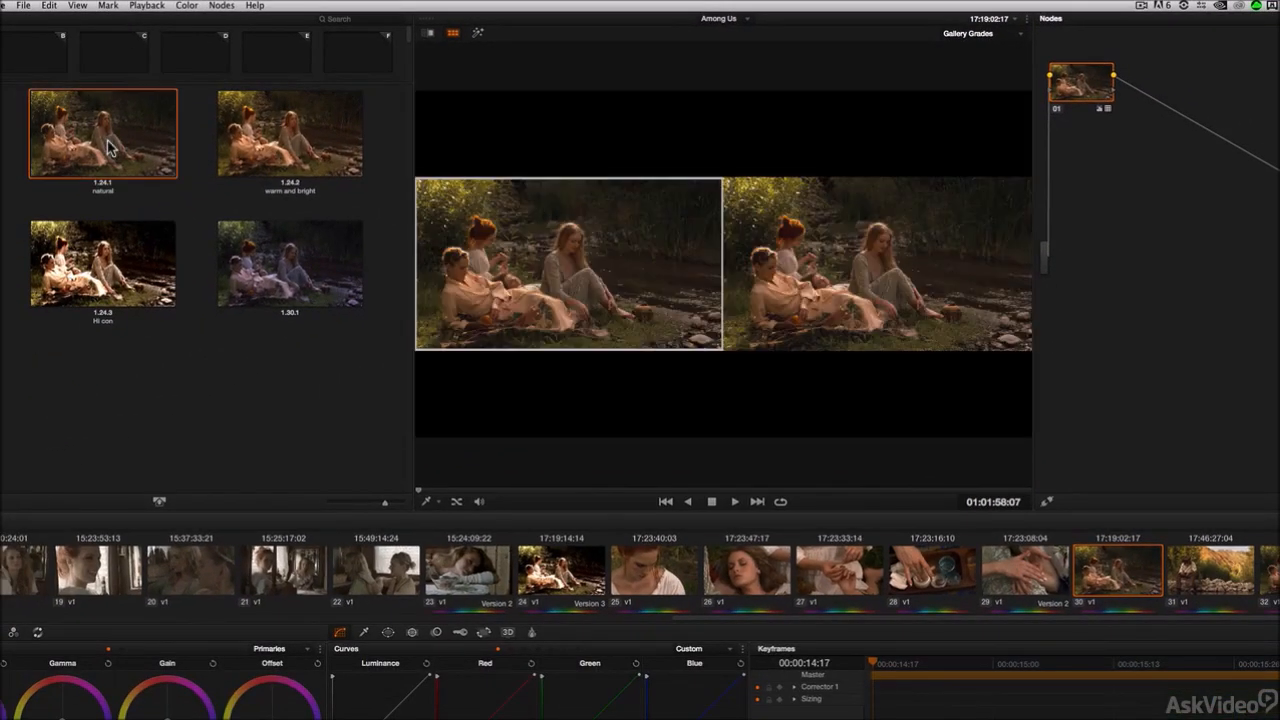
{"action": "left_click", "coordinate": [280, 133]}
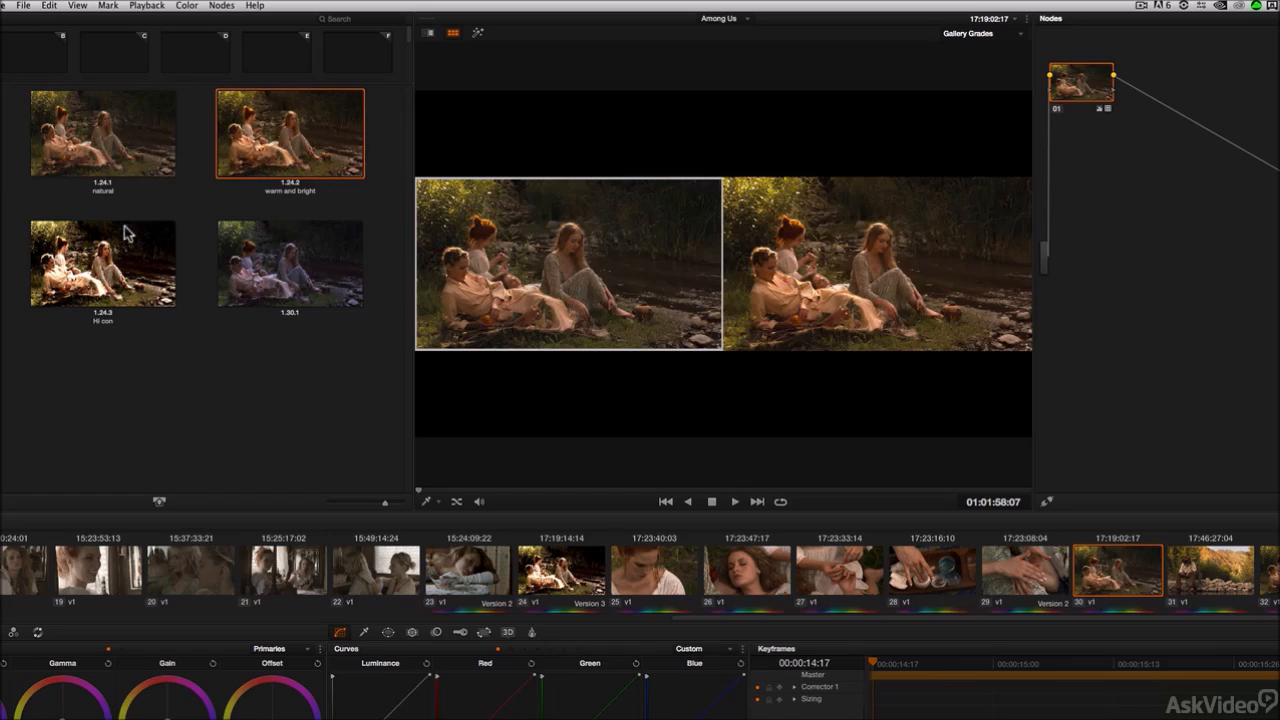
{"action": "left_click", "coordinate": [107, 272]}
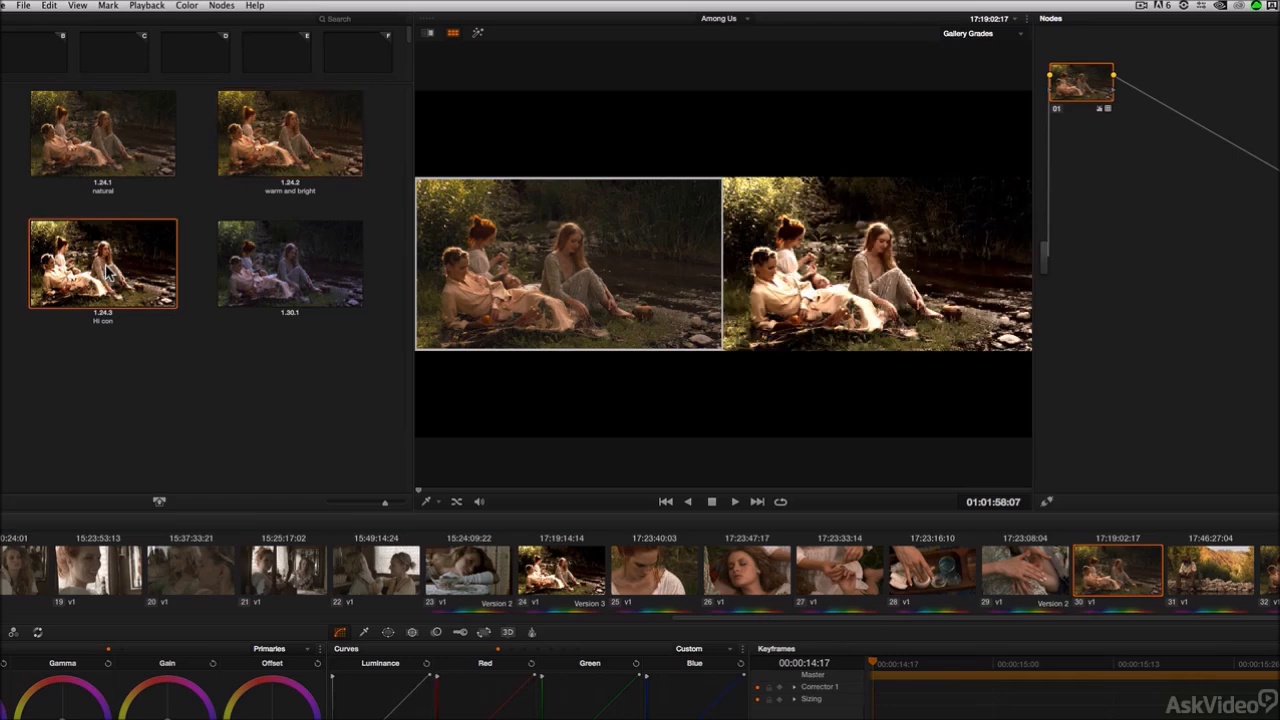
{"action": "left_click", "coordinate": [292, 285]}
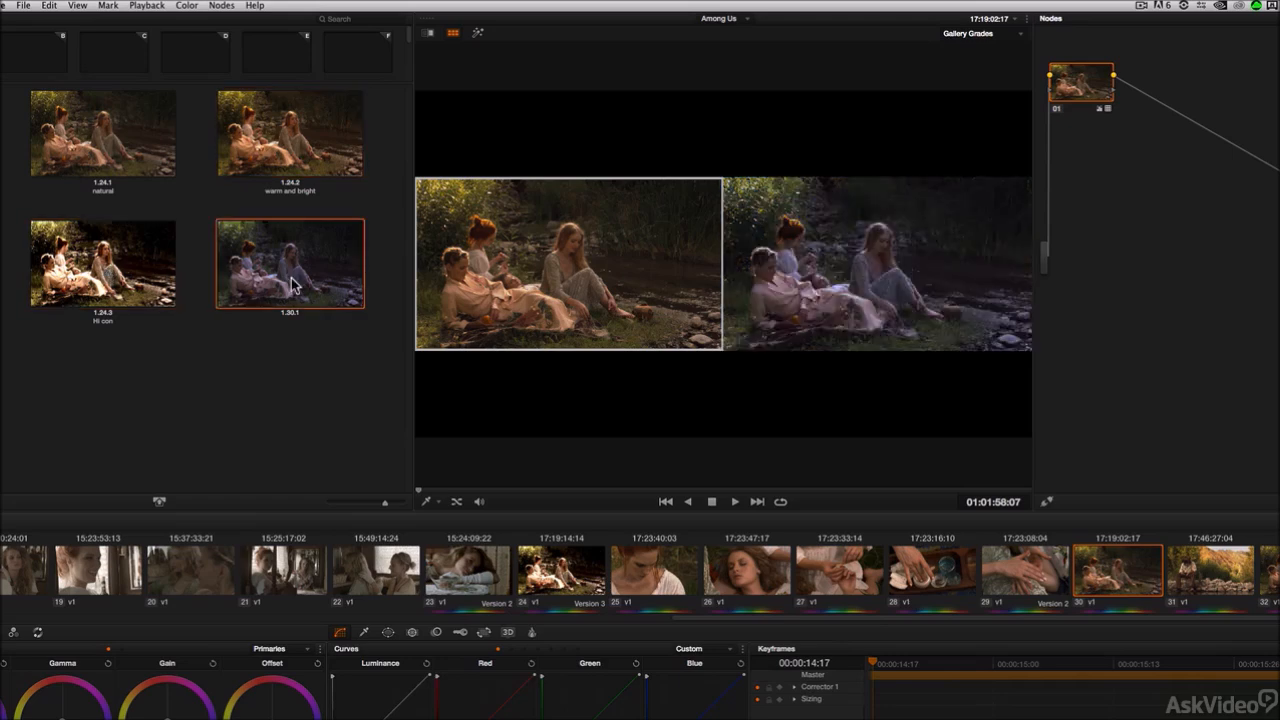
{"action": "left_click", "coordinate": [311, 132]}
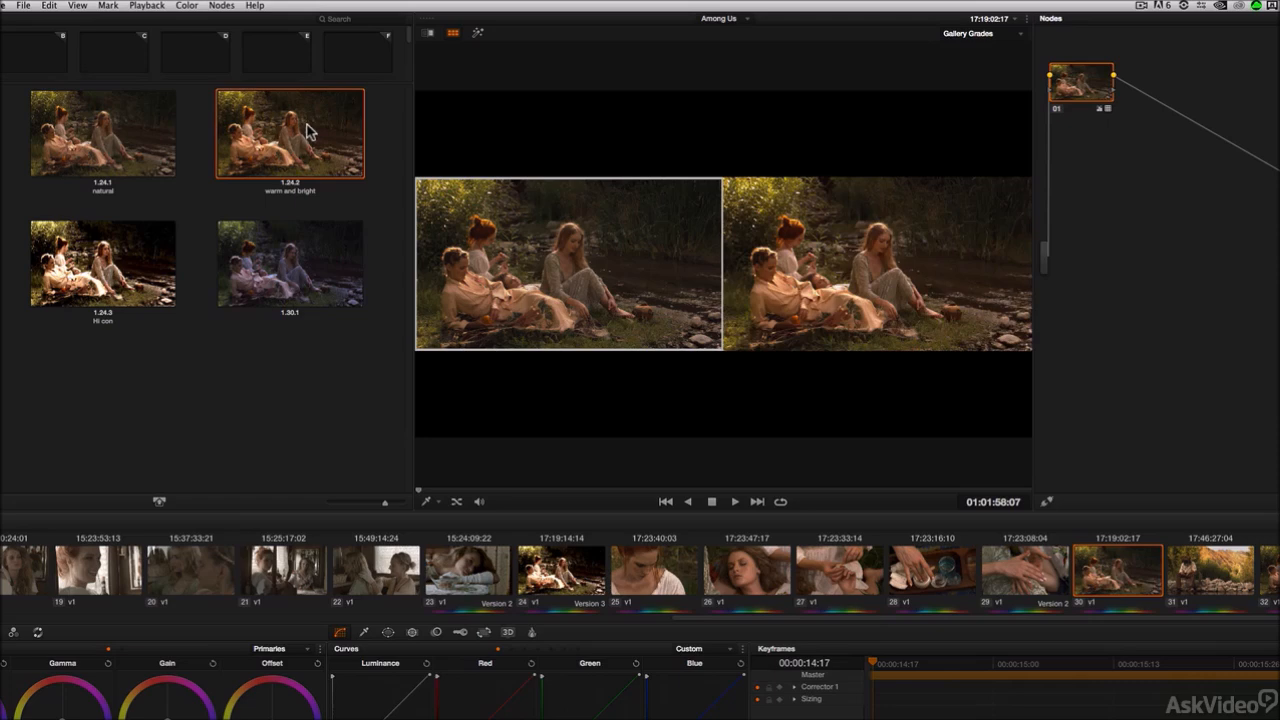
{"action": "left_click", "coordinate": [125, 138]}
{"action": "left_click", "coordinate": [115, 255]}
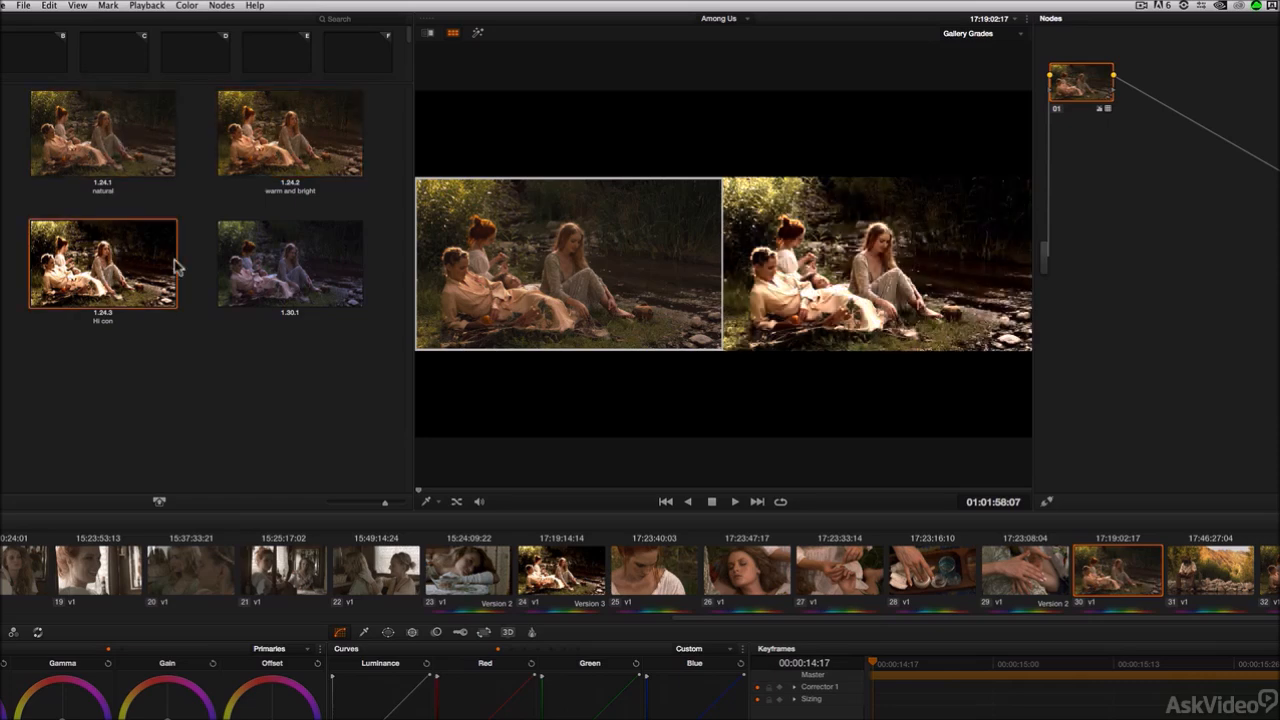
{"action": "left_click", "coordinate": [278, 270]}
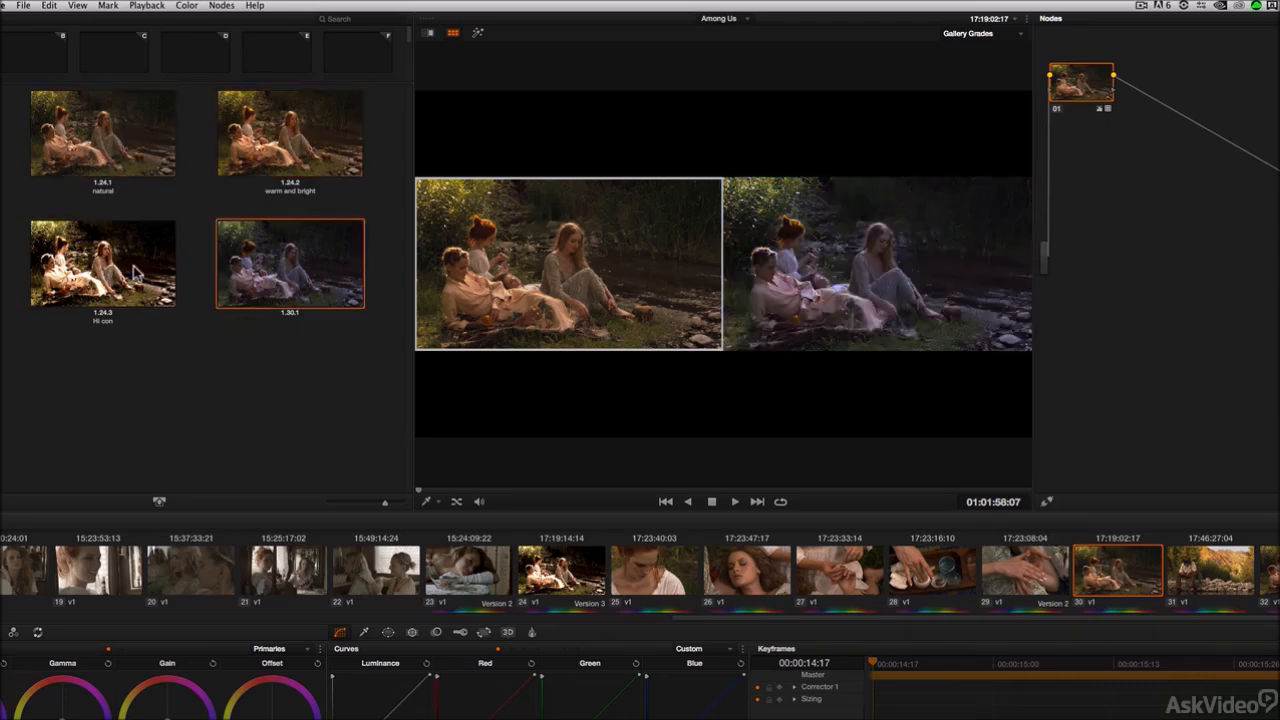
Step: Apply the Hi con still's grade to clip 30 and turn off the split-screen viewer
{"action": "left_click", "coordinate": [137, 272]}
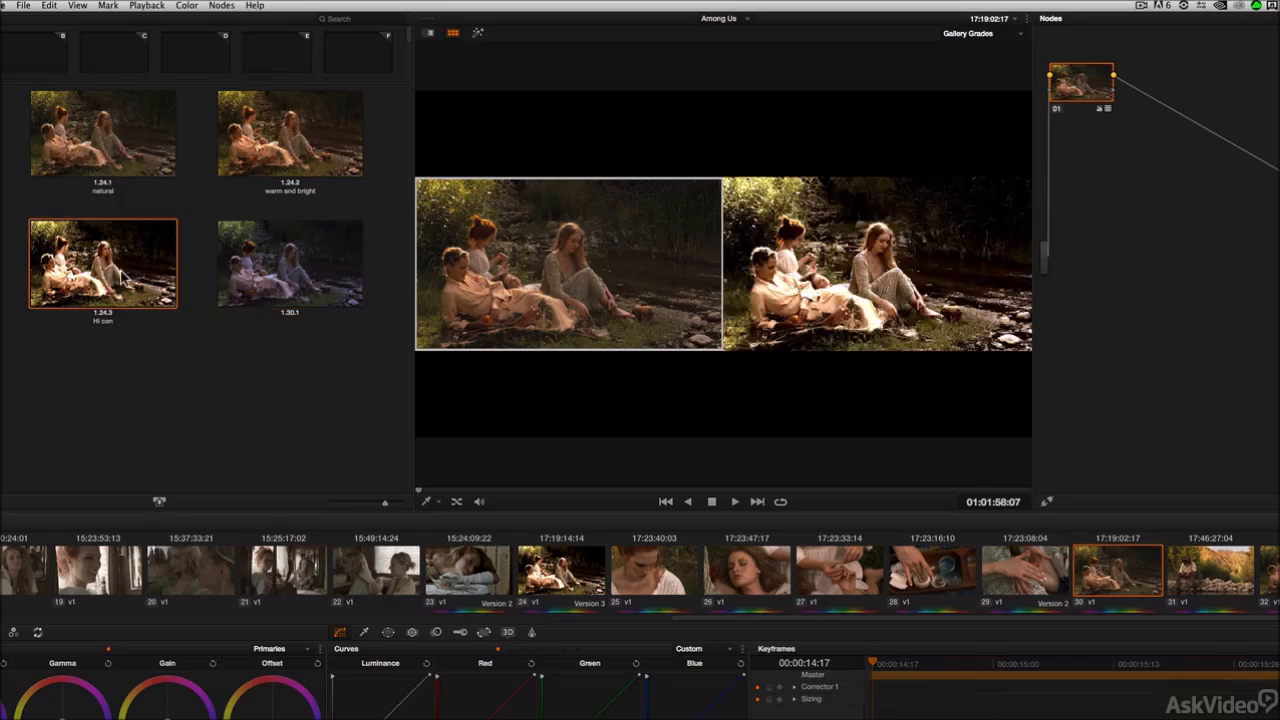
{"action": "middle_click", "coordinate": [124, 276]}
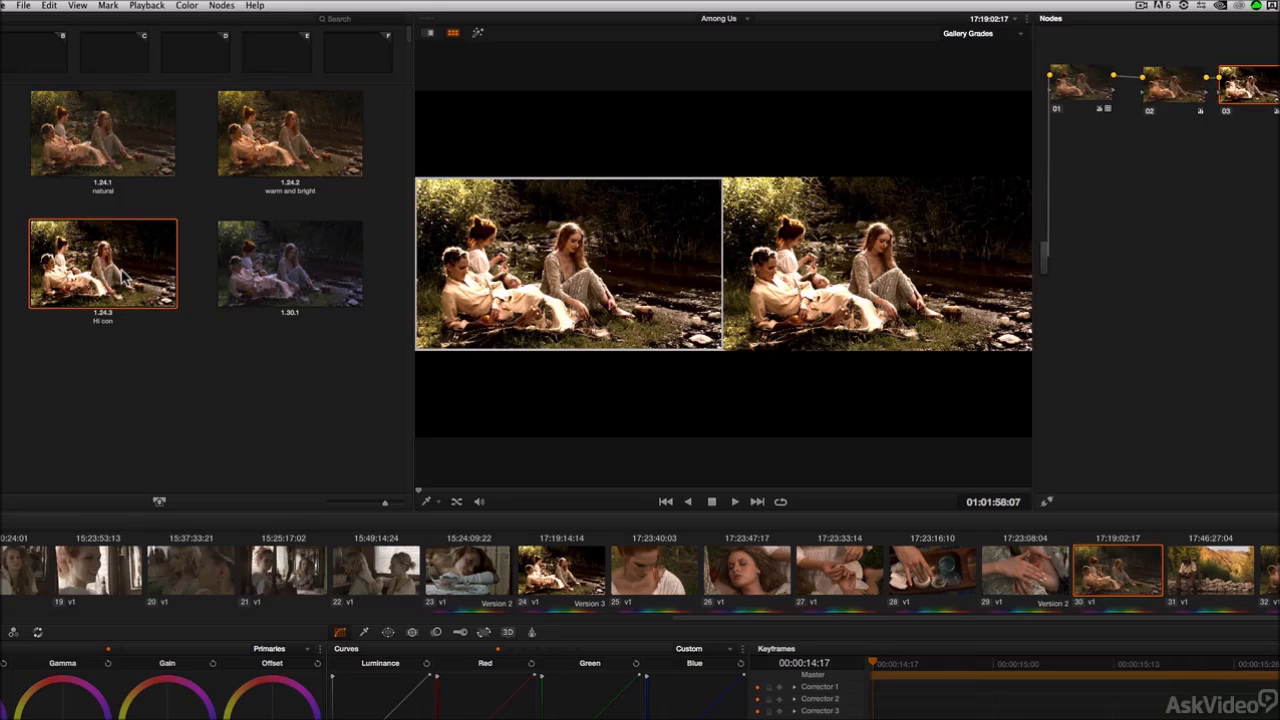
{"action": "left_click", "coordinate": [450, 34]}
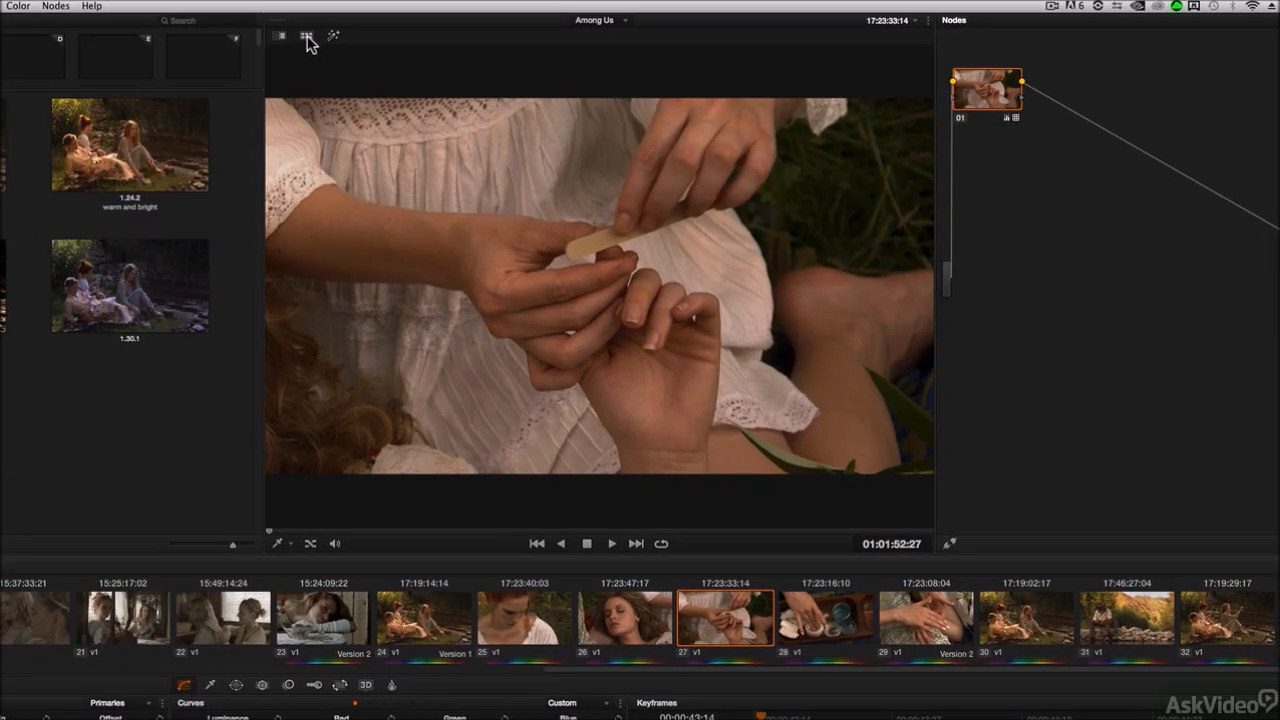
Step: Turn the split-screen viewer back on for clip 27 and set it to Neighbor Clips mode
{"action": "left_click", "coordinate": [308, 39]}
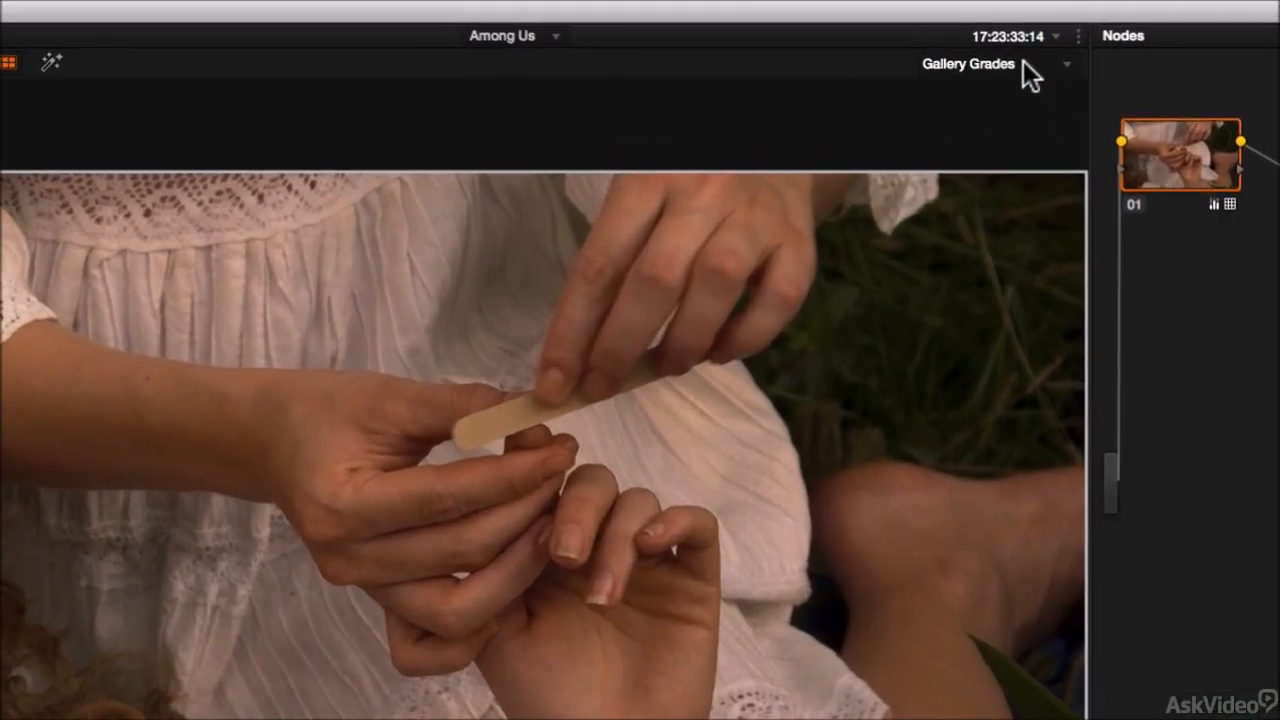
{"action": "left_click", "coordinate": [1023, 62]}
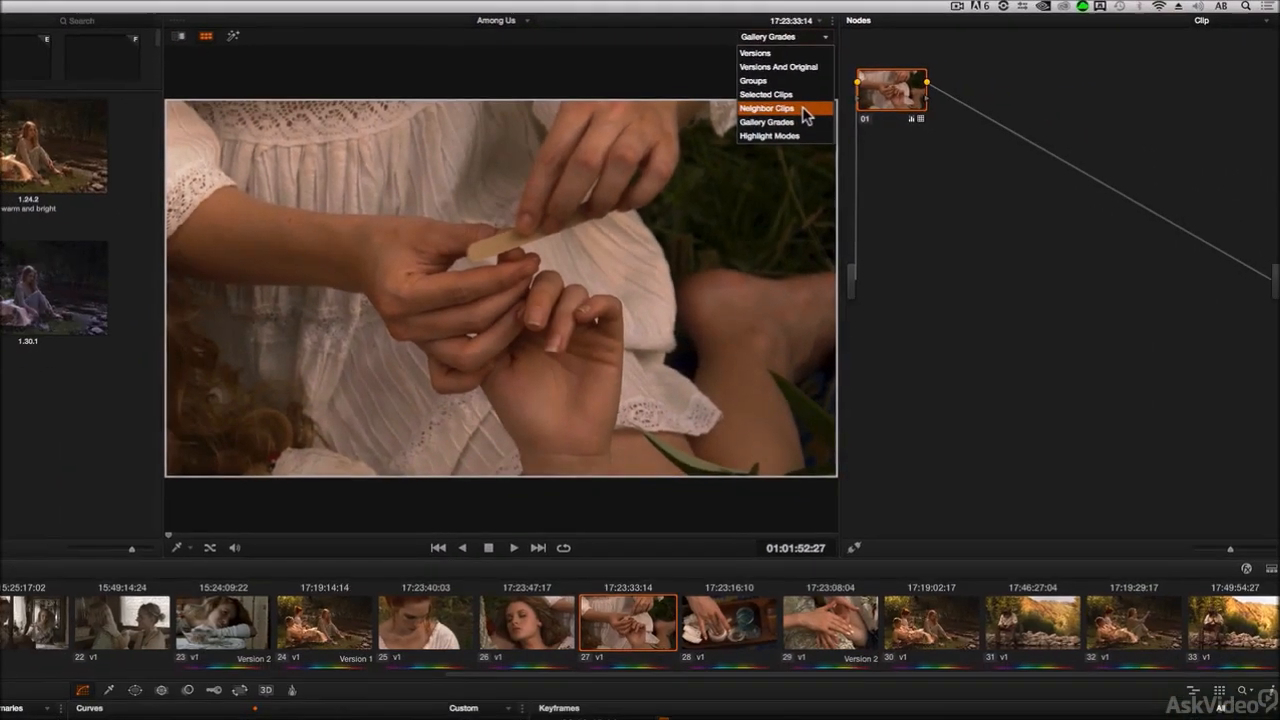
{"action": "left_click", "coordinate": [1027, 186]}
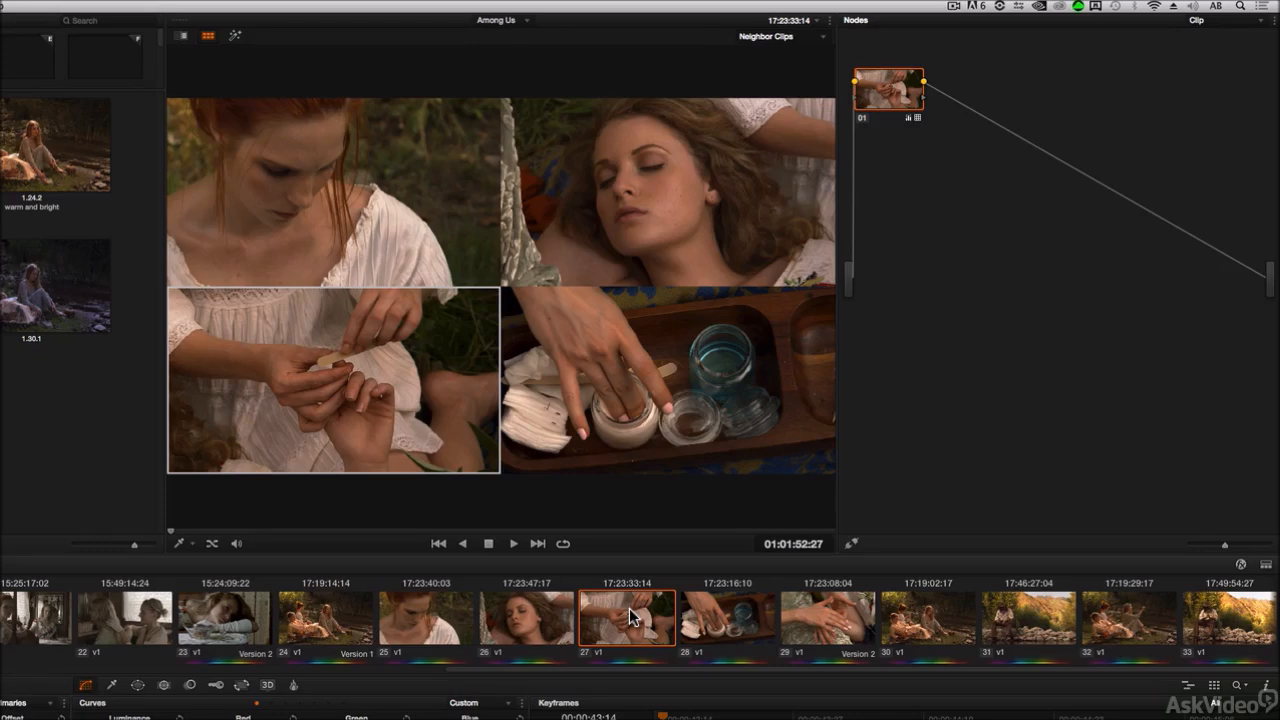
Step: Step forward and back through the timeline clips to view each one's neighbouring clips in split screen
{"action": "key", "text": "Down"}
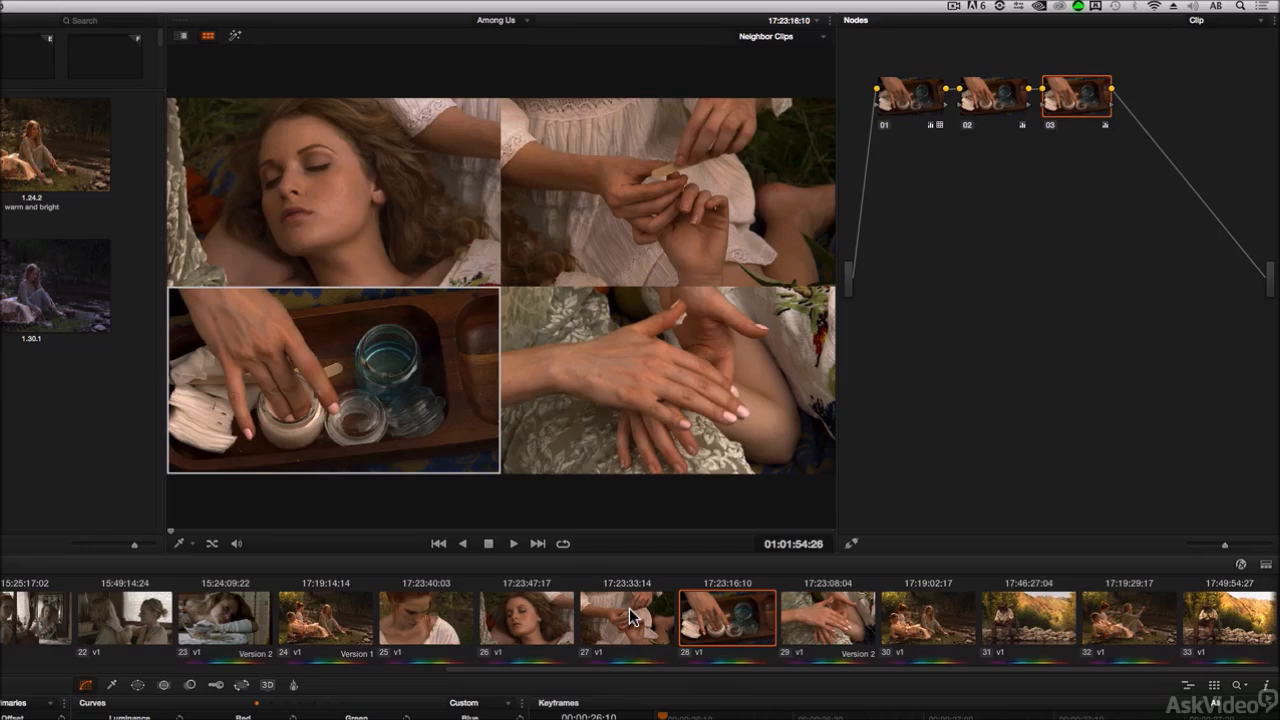
{"action": "key", "text": "Down"}
{"action": "key", "text": "Down"}
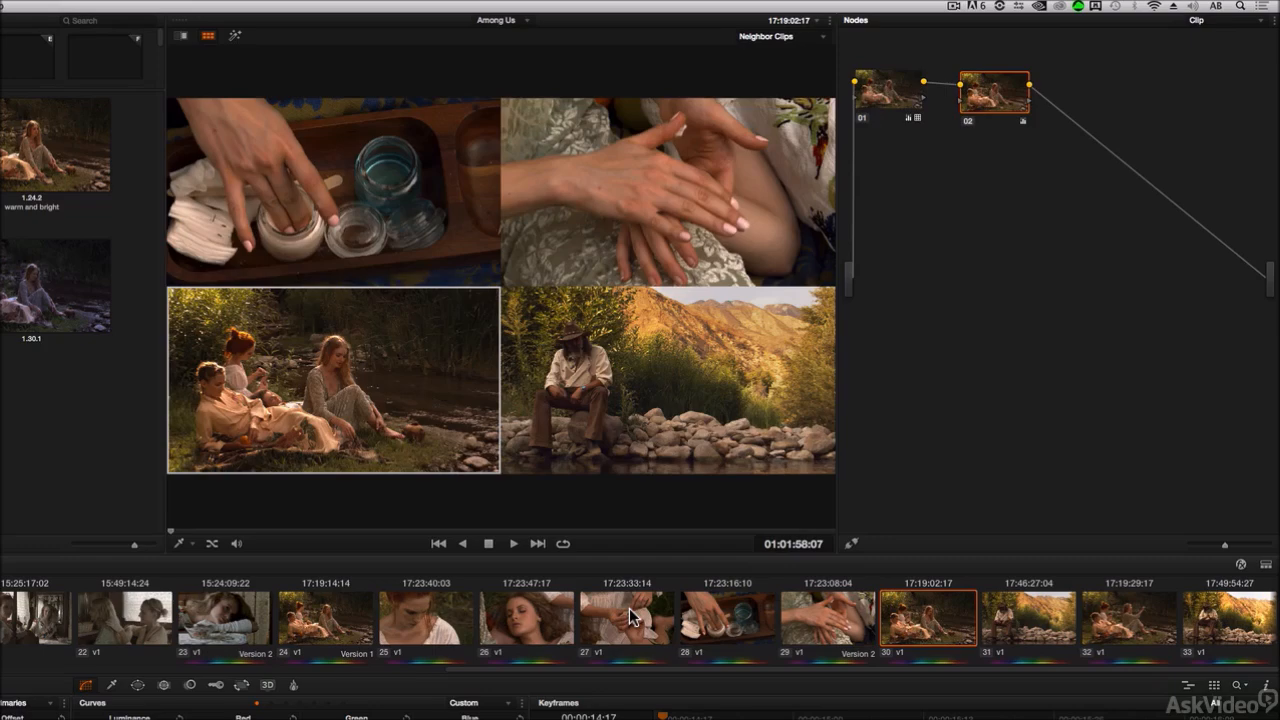
{"action": "key", "text": "Up"}
{"action": "key", "text": "Up"}
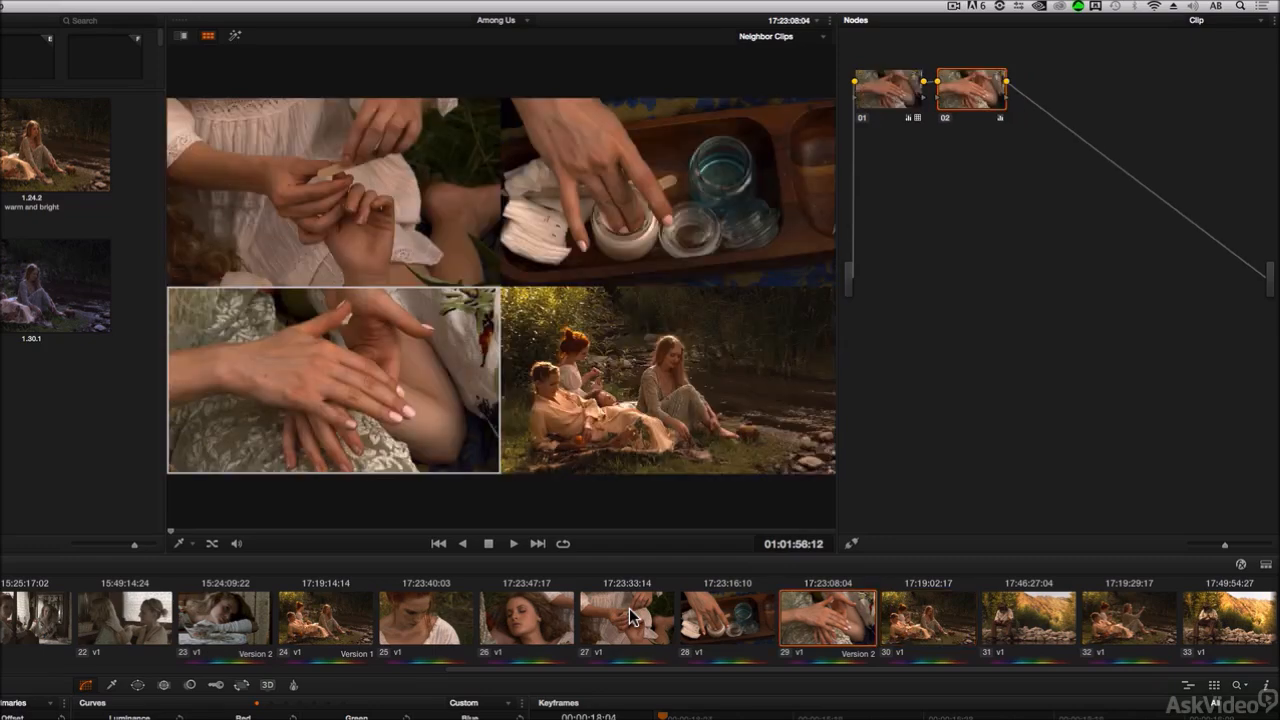
{"action": "key", "text": "Up"}
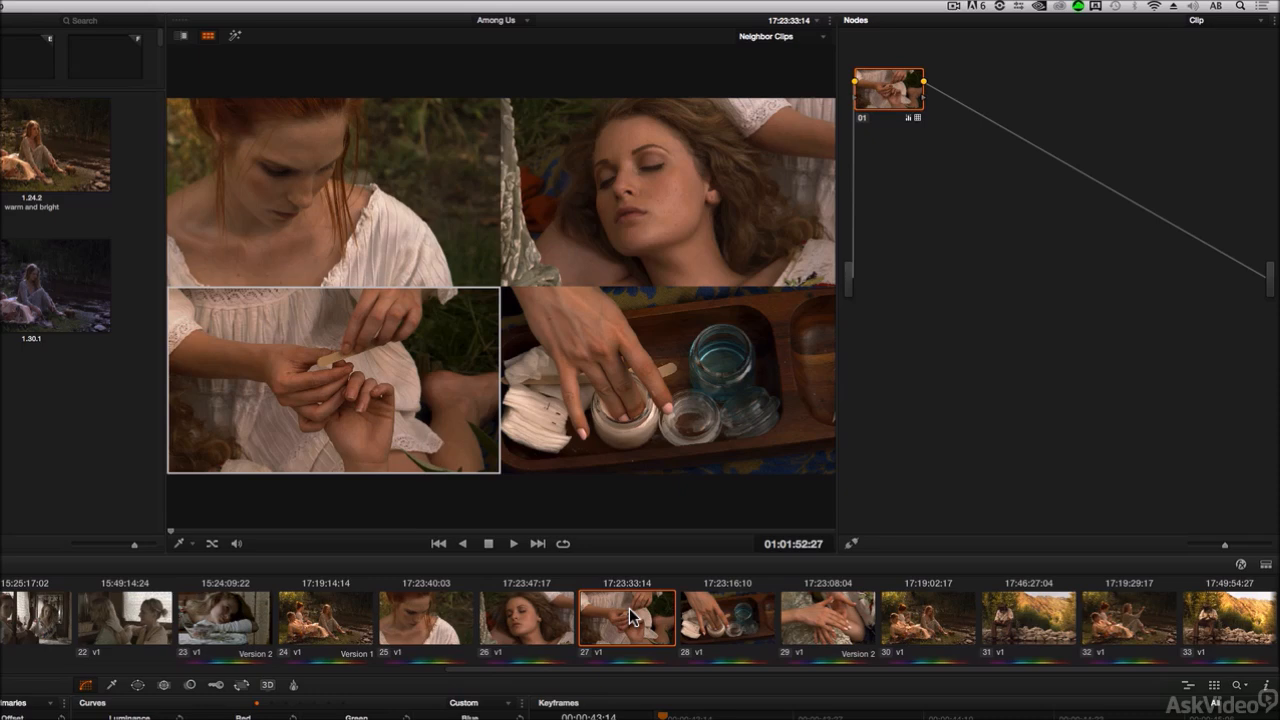
{"action": "key", "text": "Down"}
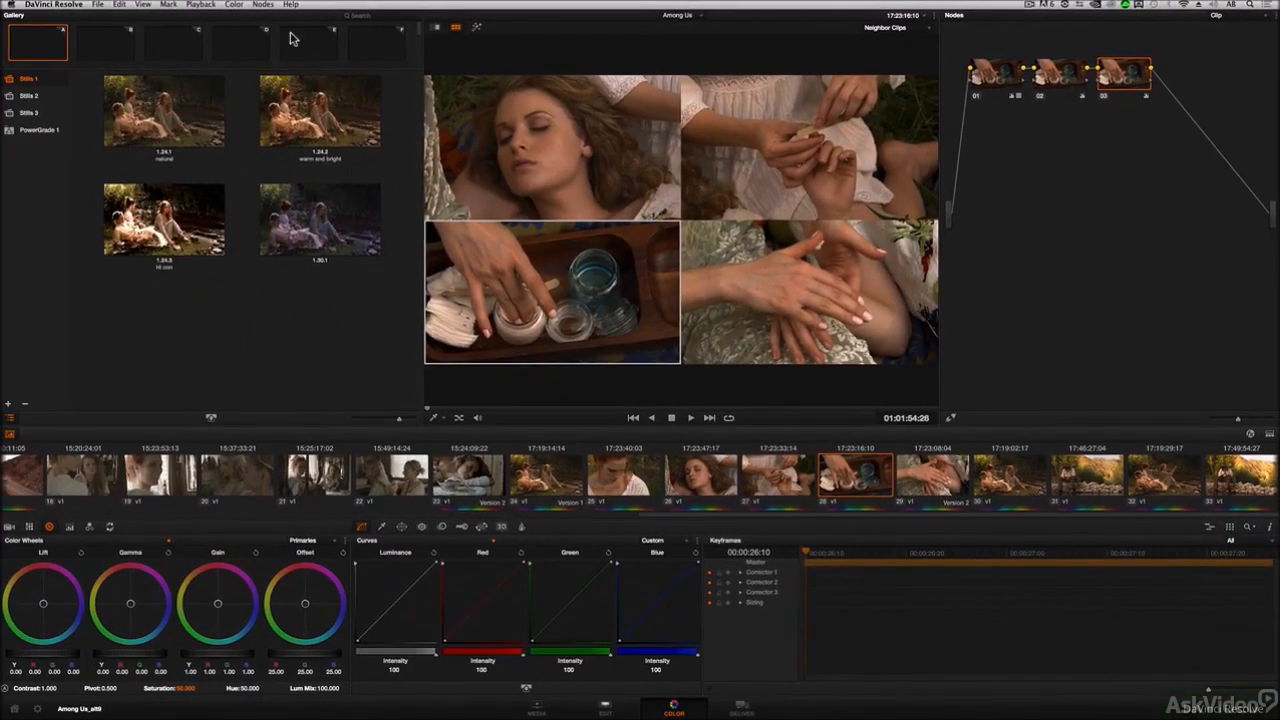
Step: Add a serial node to clip 28, push its Gain toward orange, and delete the node
{"action": "left_click", "coordinate": [264, 4]}
{"action": "left_click", "coordinate": [274, 16]}
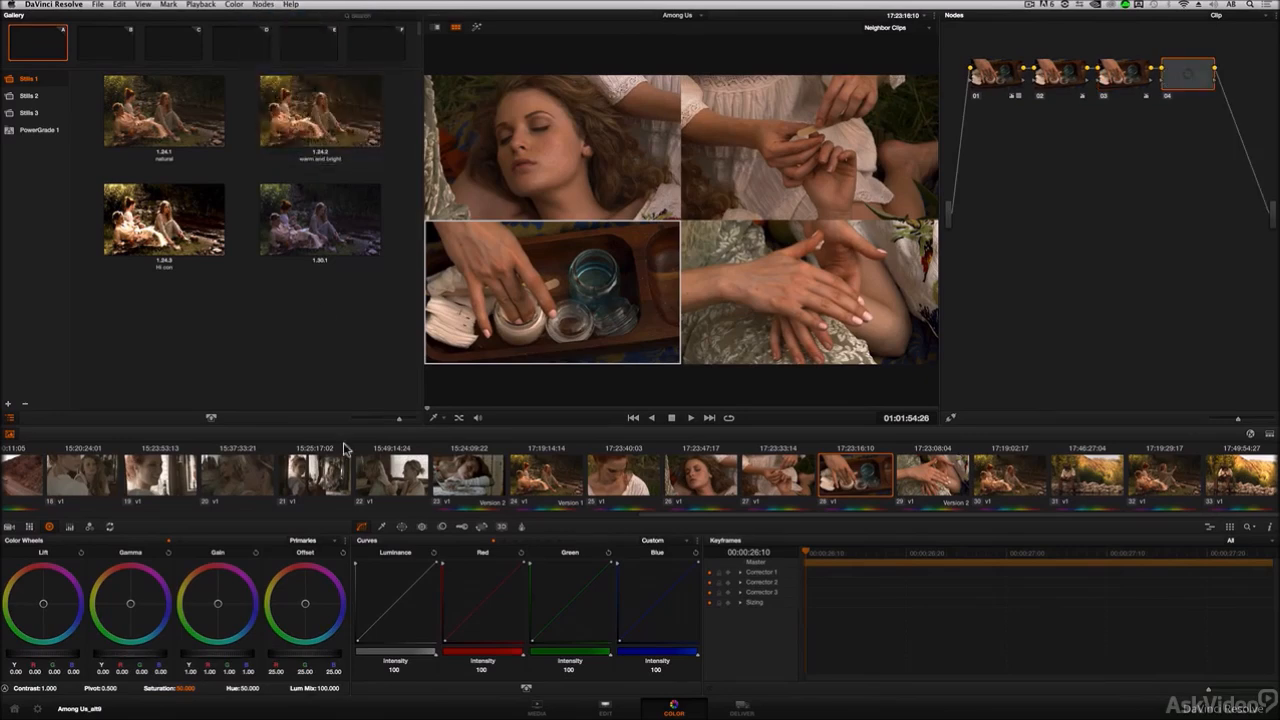
{"action": "left_click_drag", "start_coordinate": [229, 618], "coordinate": [194, 583]}
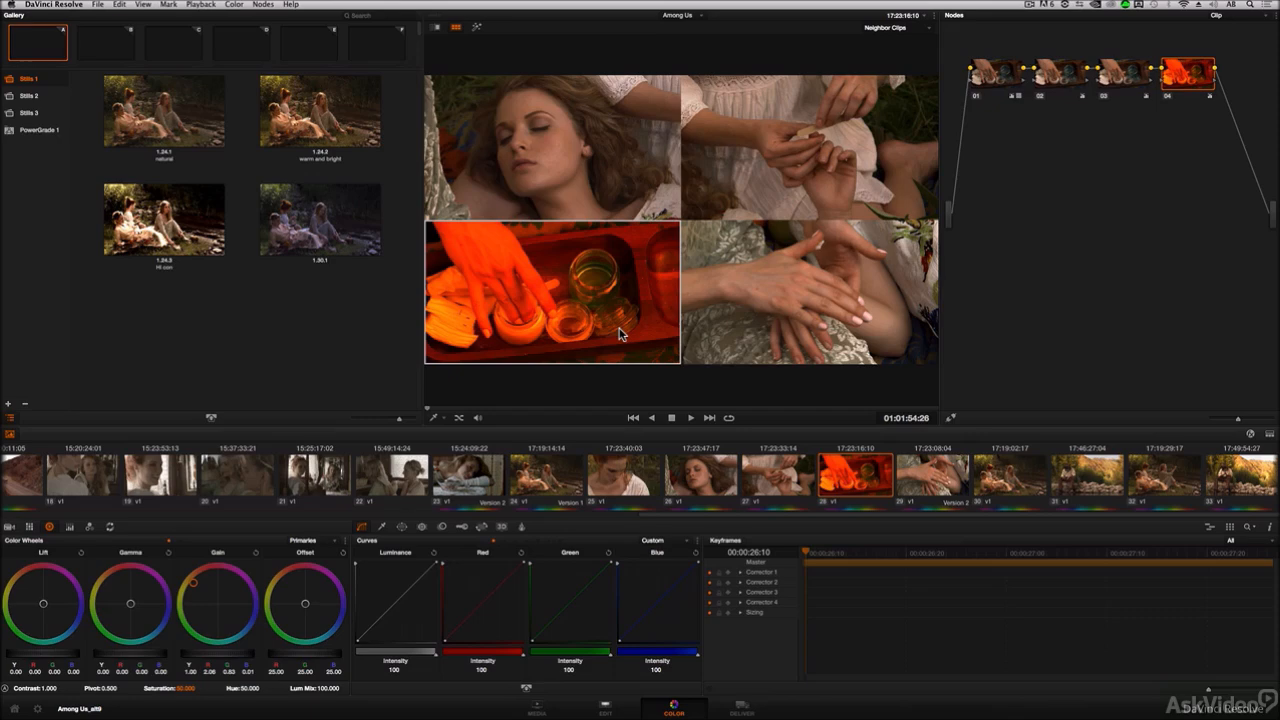
{"action": "key", "text": "Delete"}
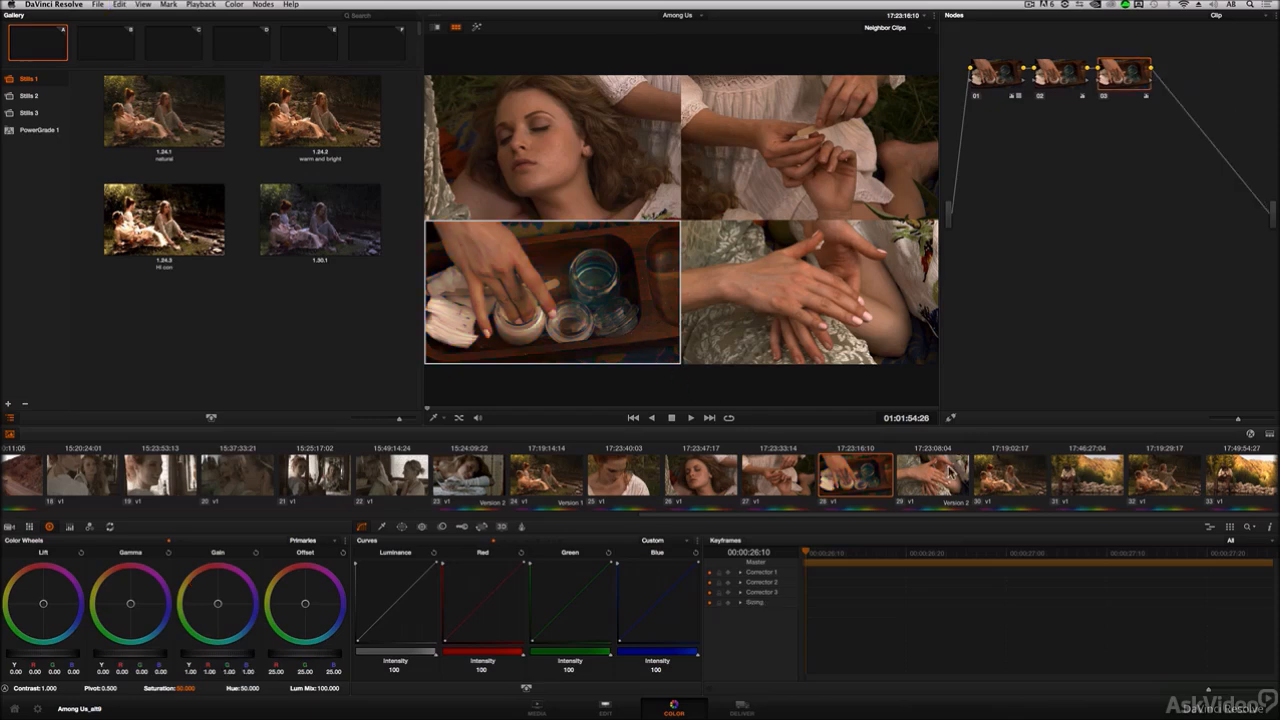
Step: Select clip 29, add a serial node, push its Gamma toward blue, and delete the node
{"action": "left_click", "coordinate": [940, 480]}
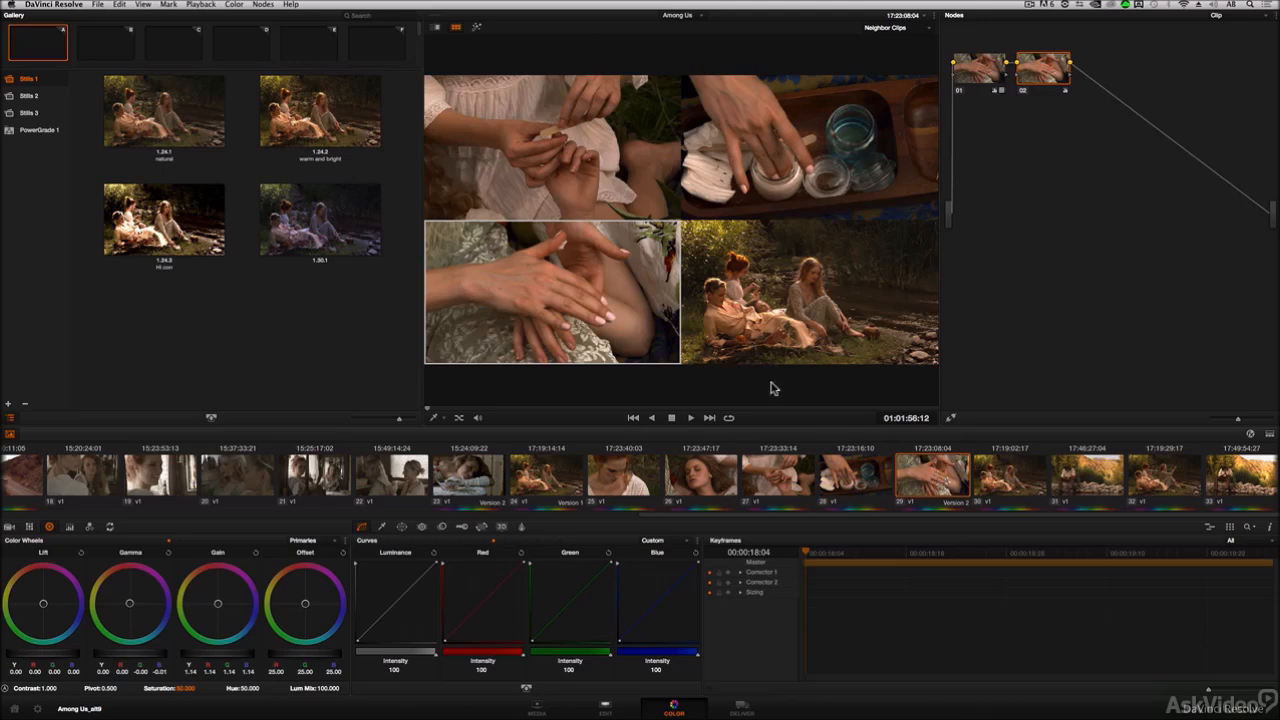
{"action": "left_click", "coordinate": [262, 5]}
{"action": "left_click", "coordinate": [274, 17]}
{"action": "left_click_drag", "start_coordinate": [147, 613], "coordinate": [364, 664]}
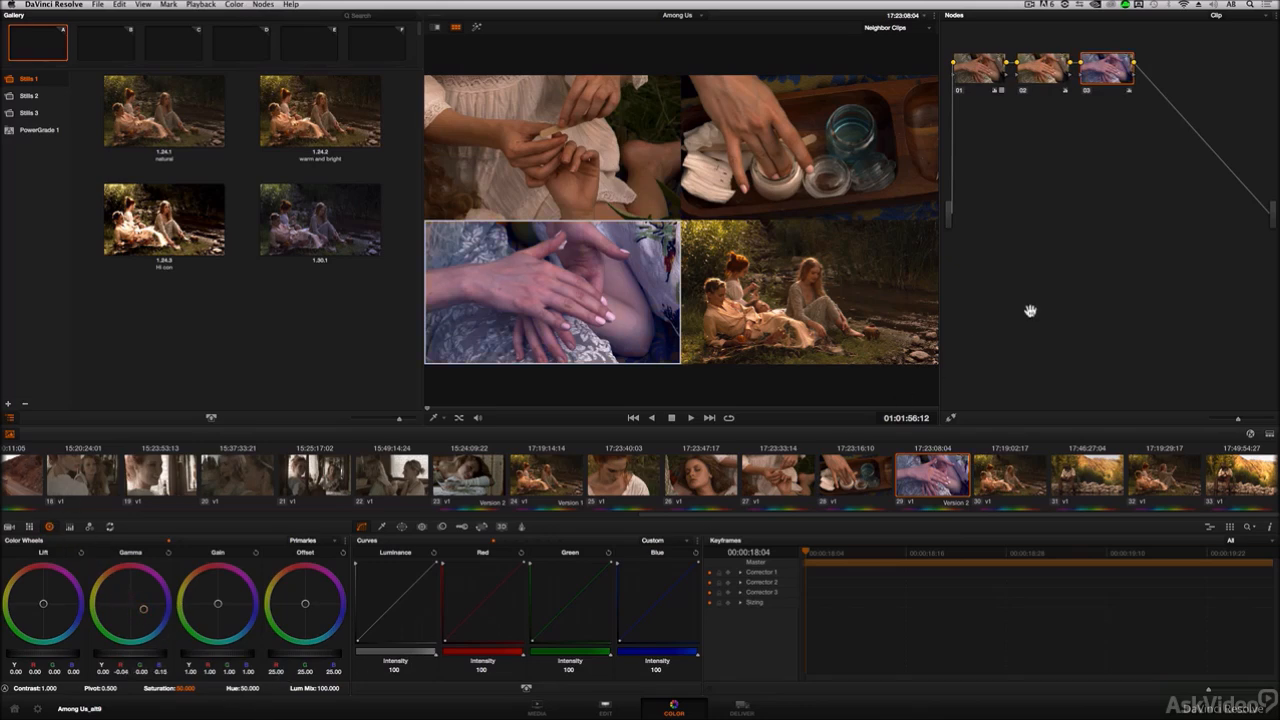
{"action": "key", "text": "Delete"}
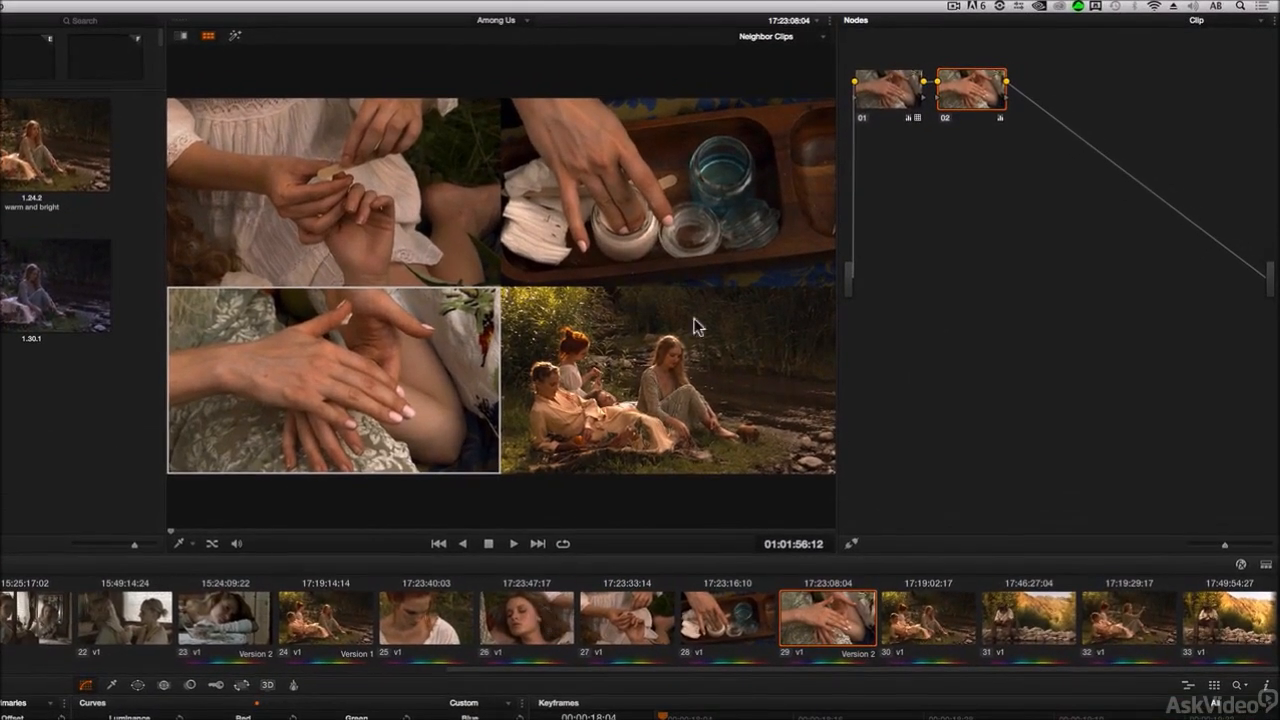
Step: Set the split-screen mode to Selected Clips and select clip 24
{"action": "left_click", "coordinate": [766, 38]}
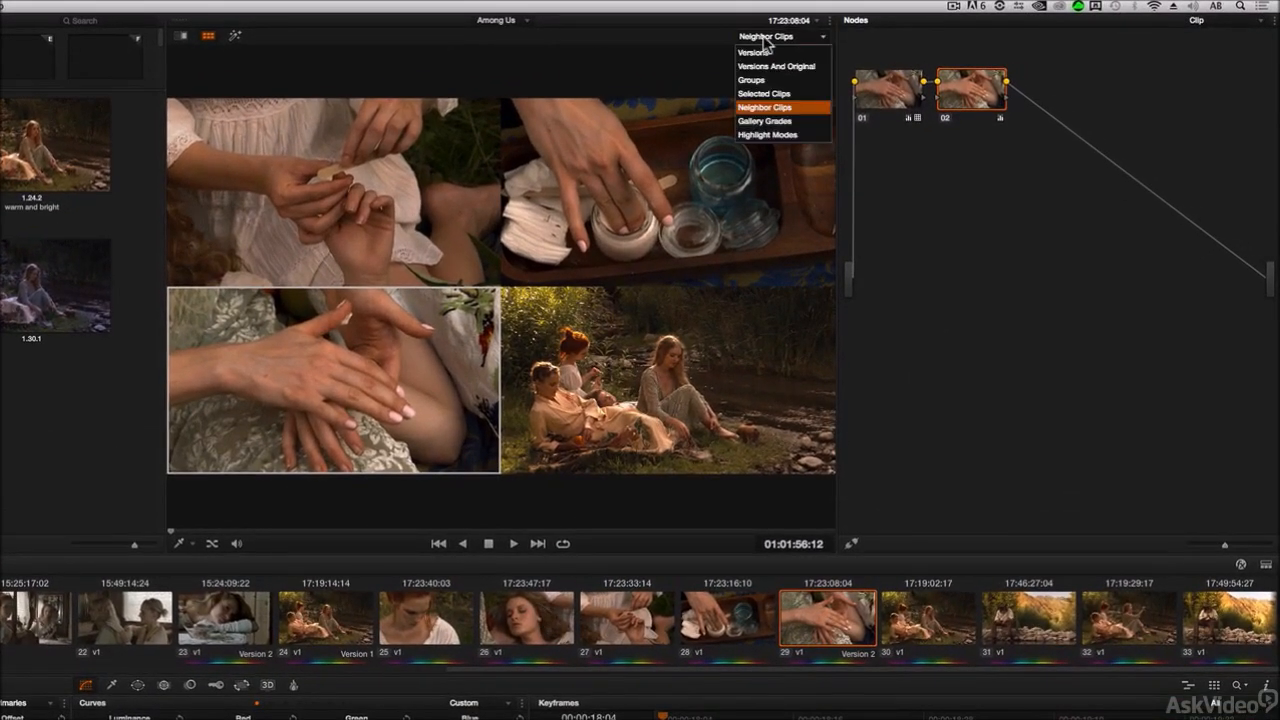
{"action": "left_click", "coordinate": [772, 93]}
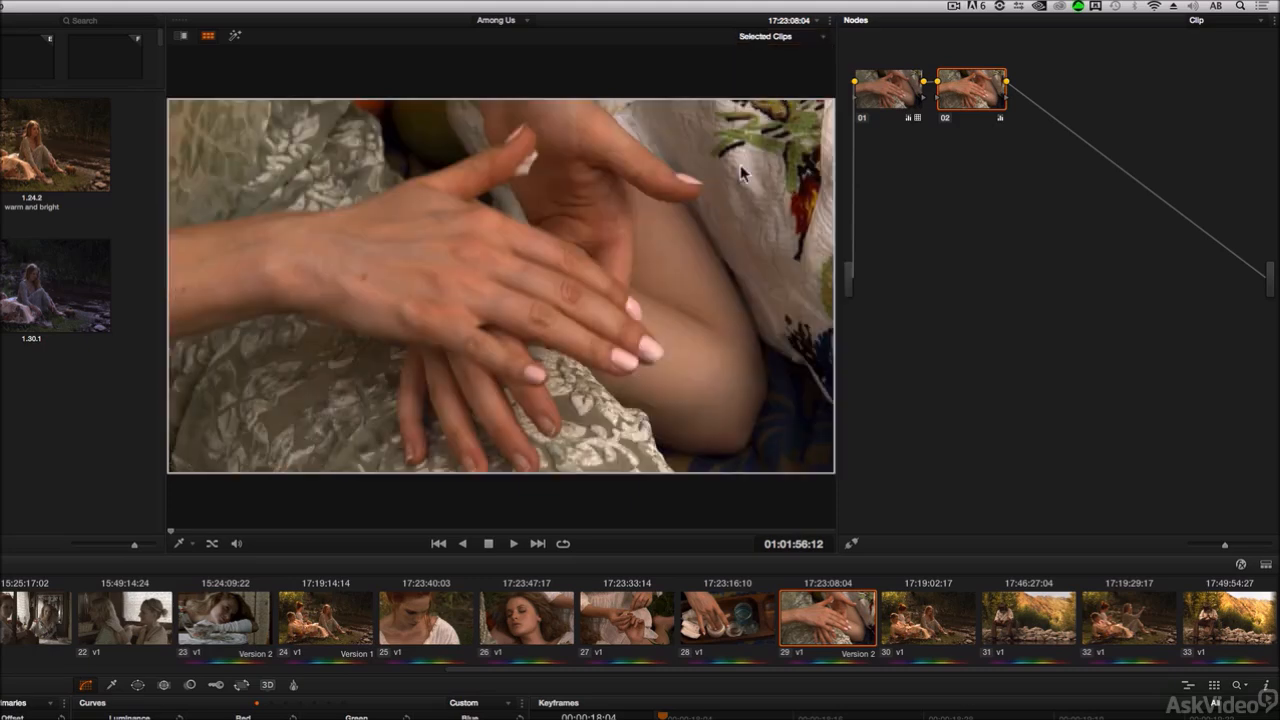
{"action": "left_click", "coordinate": [338, 625]}
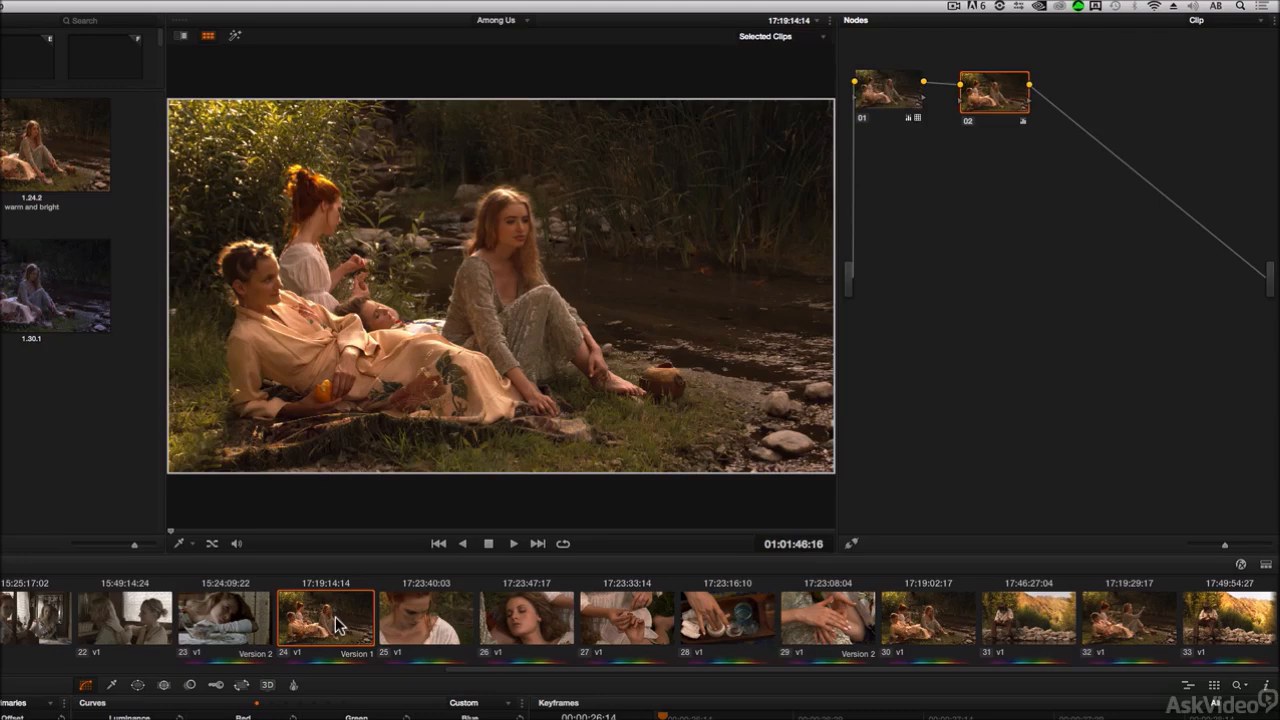
Step: Add clips 30, 32, 26, 28 and 25 to the selection shown in the split-screen viewer
{"action": "left_click", "coordinate": [903, 615], "text": "super"}
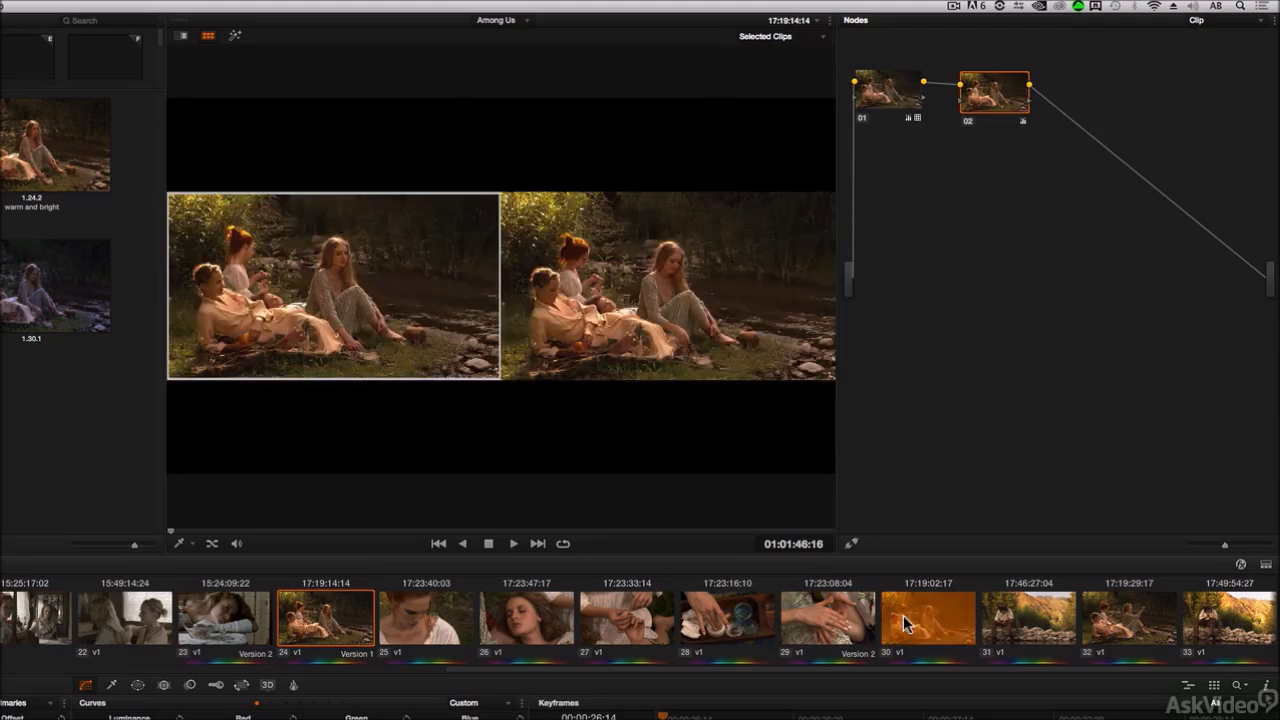
{"action": "left_click", "coordinate": [1122, 619], "text": "super"}
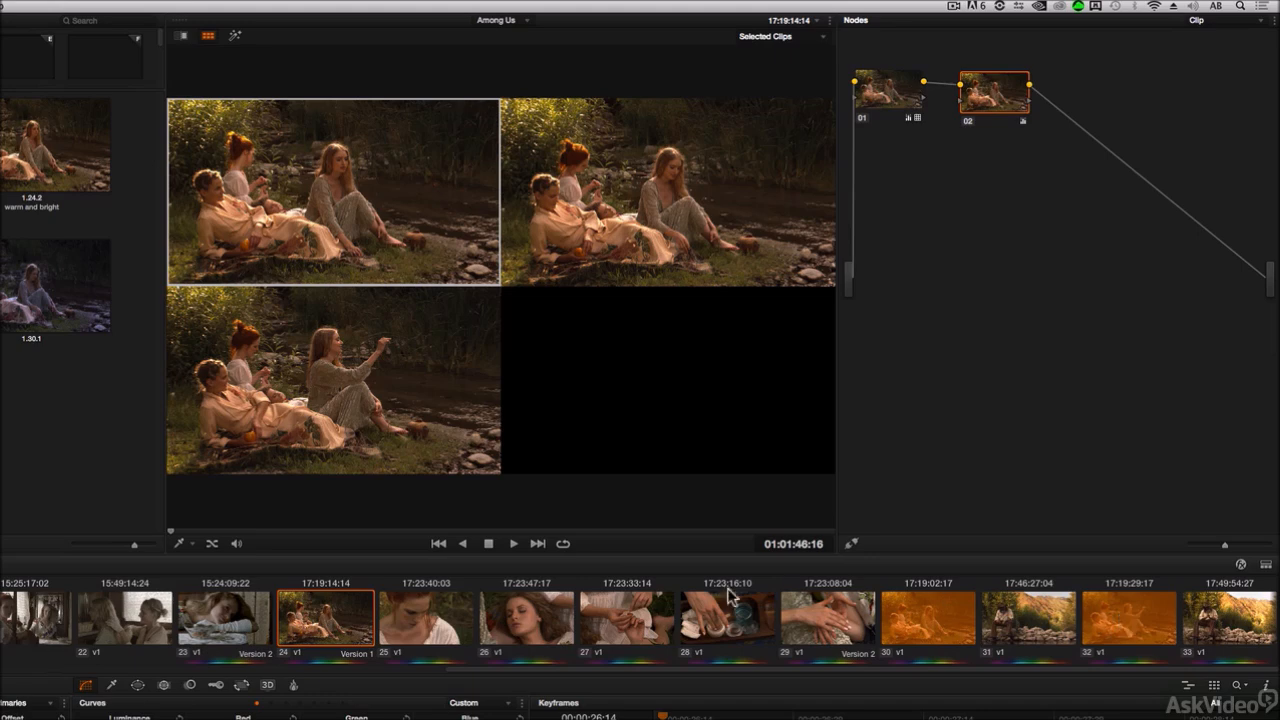
{"action": "left_click", "coordinate": [522, 612], "text": "super"}
{"action": "left_click", "coordinate": [716, 626], "text": "super"}
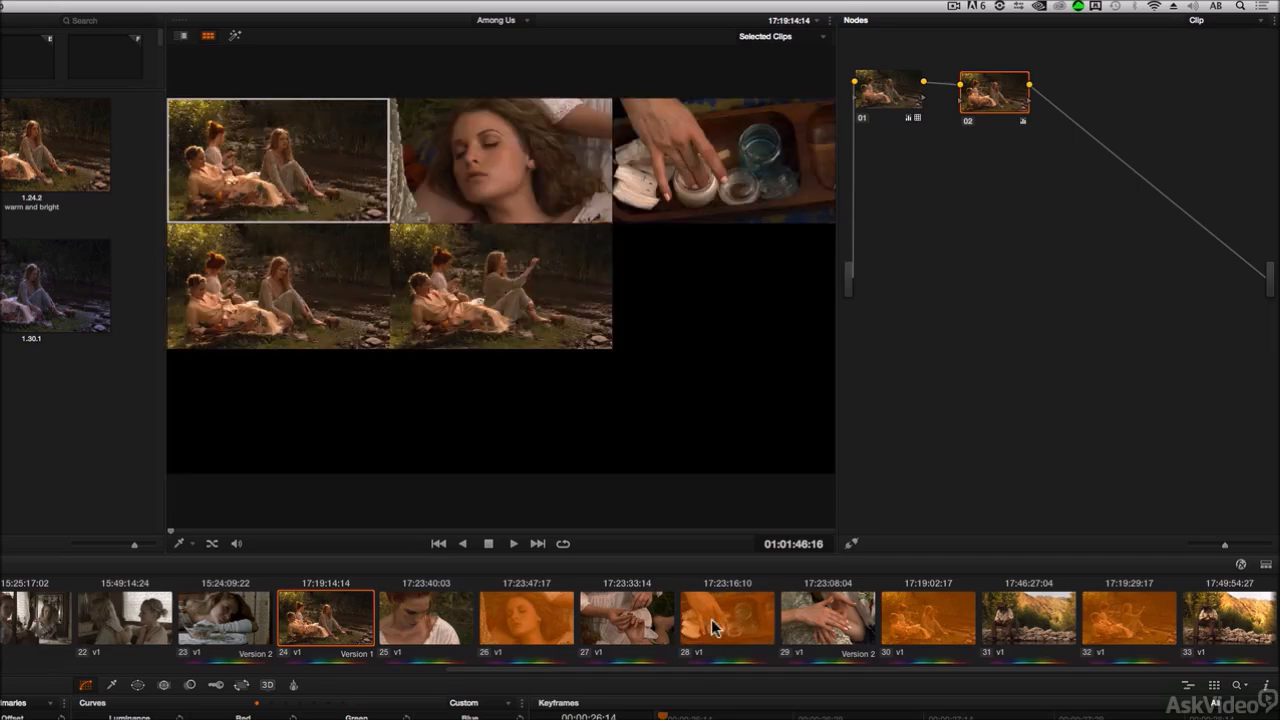
{"action": "left_click", "coordinate": [470, 632], "text": "super"}
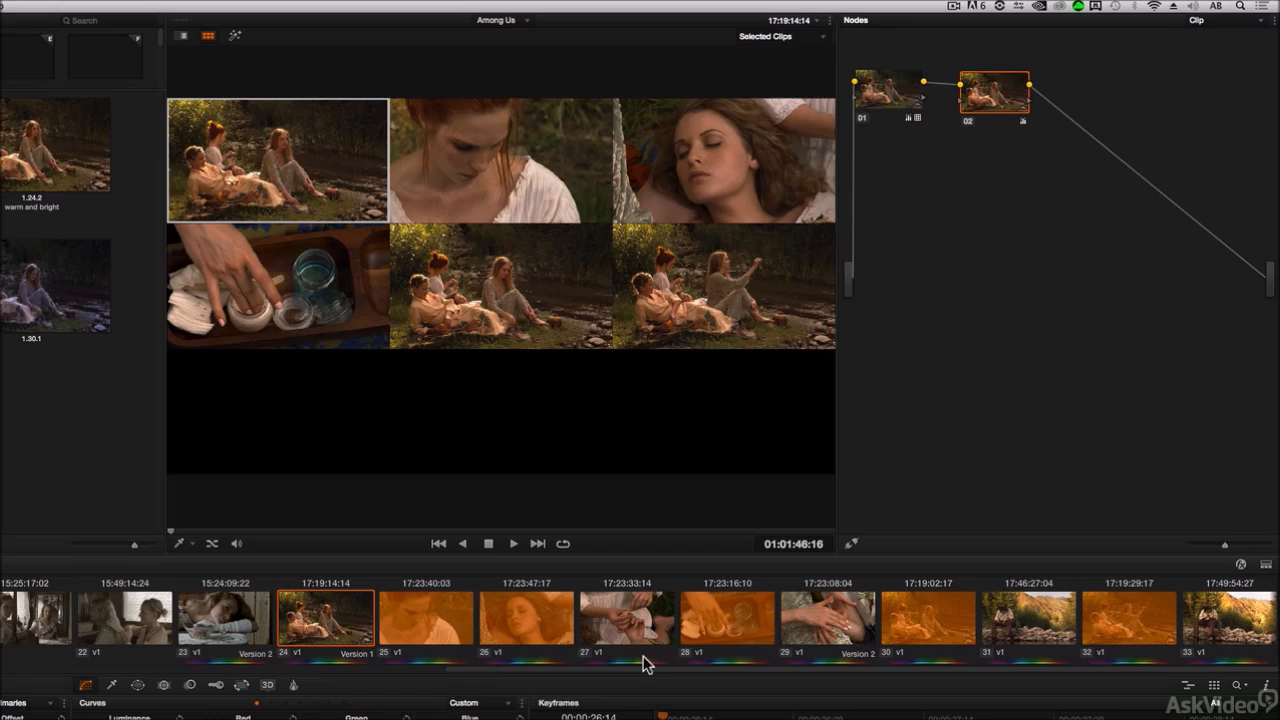
Step: Remove clips 30, 32 and 25 from the split-screen selection
{"action": "left_click", "coordinate": [922, 614], "text": "super"}
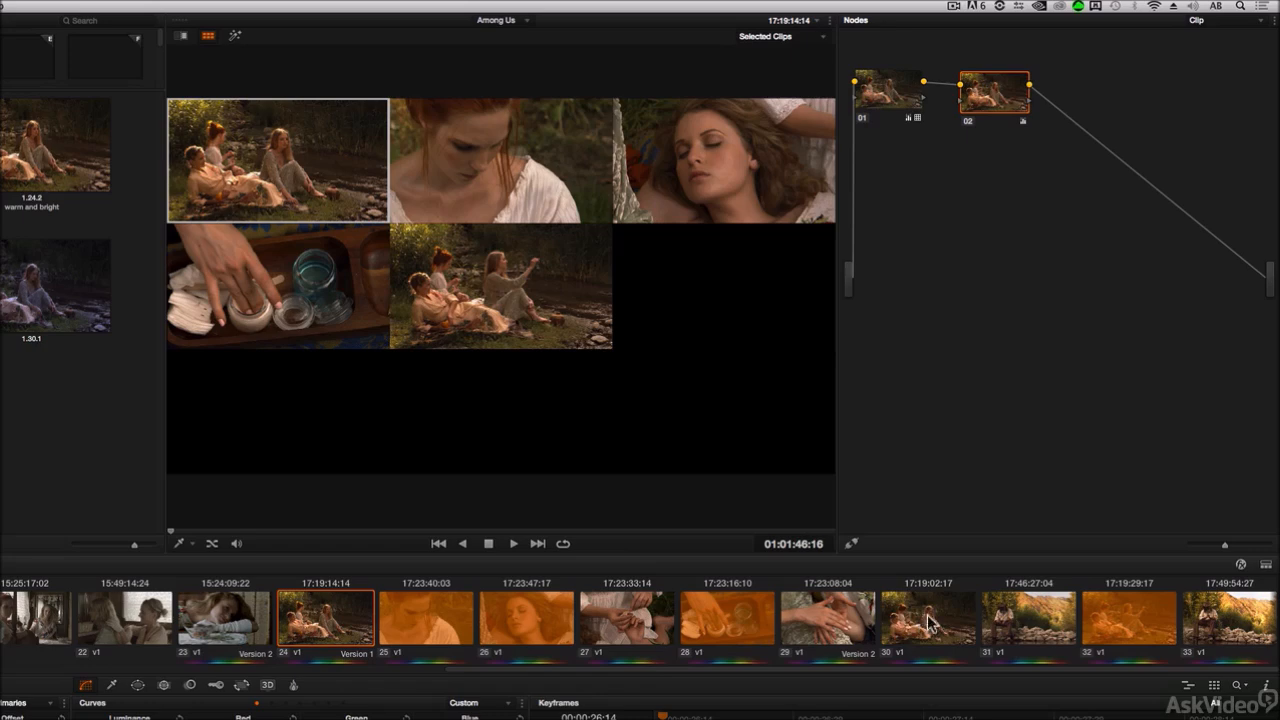
{"action": "left_click", "coordinate": [1110, 620], "text": "super"}
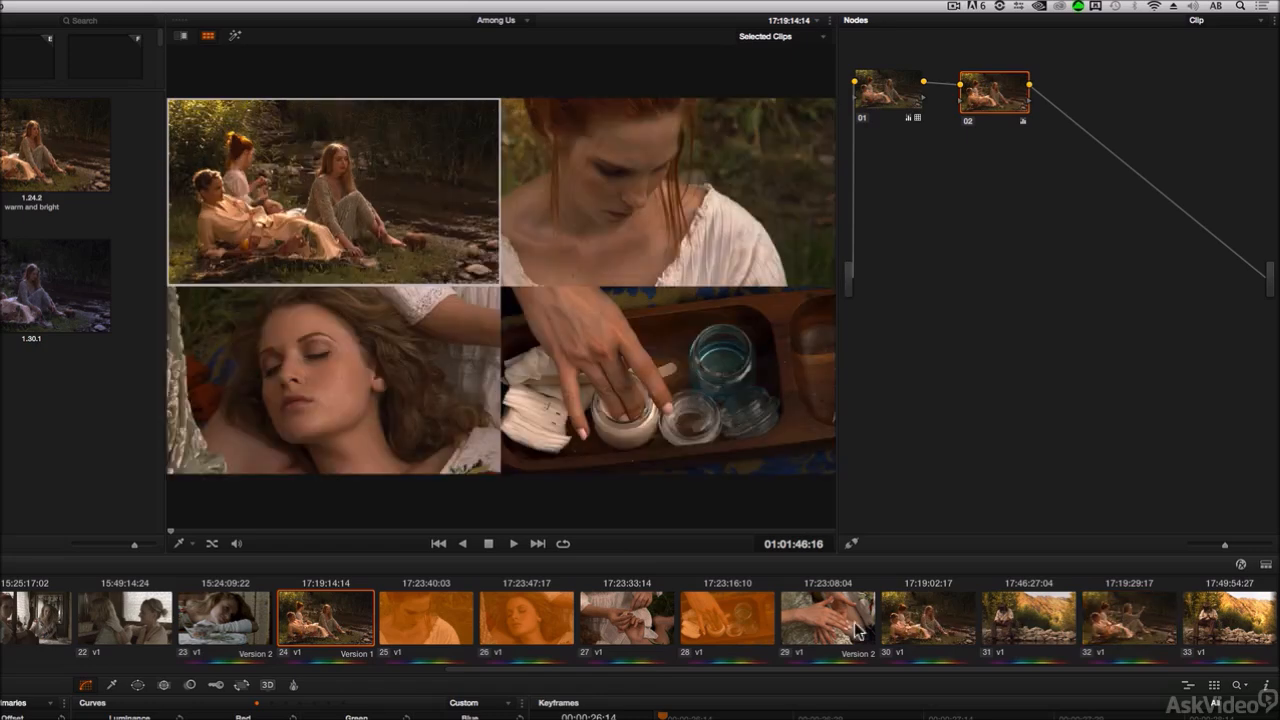
{"action": "left_click", "coordinate": [440, 626], "text": "super"}
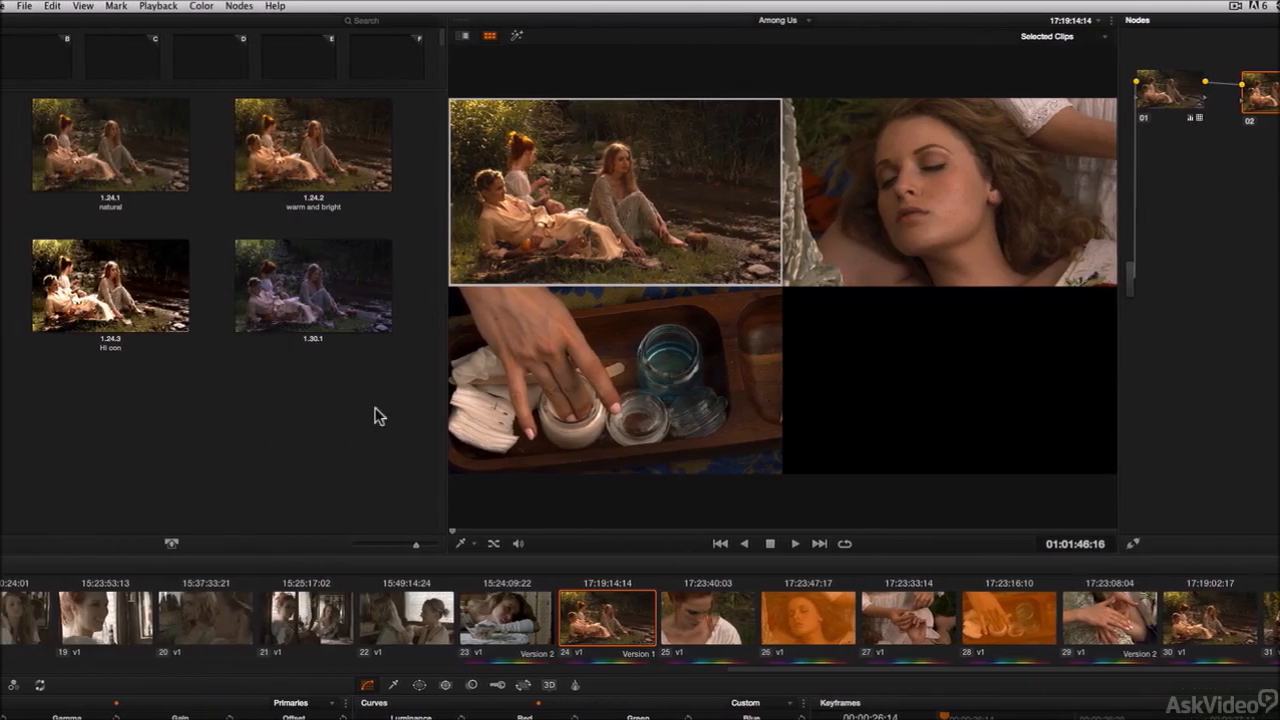
Step: Turn off the split-screen outline
{"action": "left_click", "coordinate": [89, 6]}
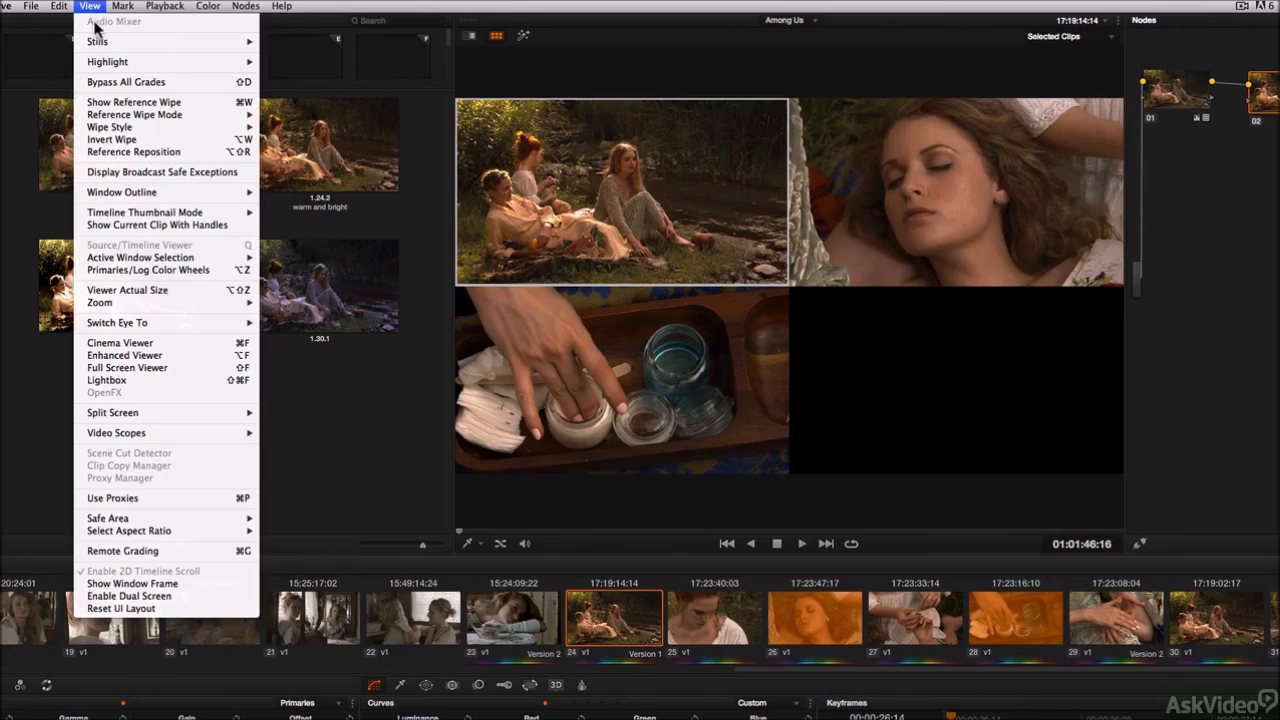
{"action": "mouse_move", "coordinate": [141, 412]}
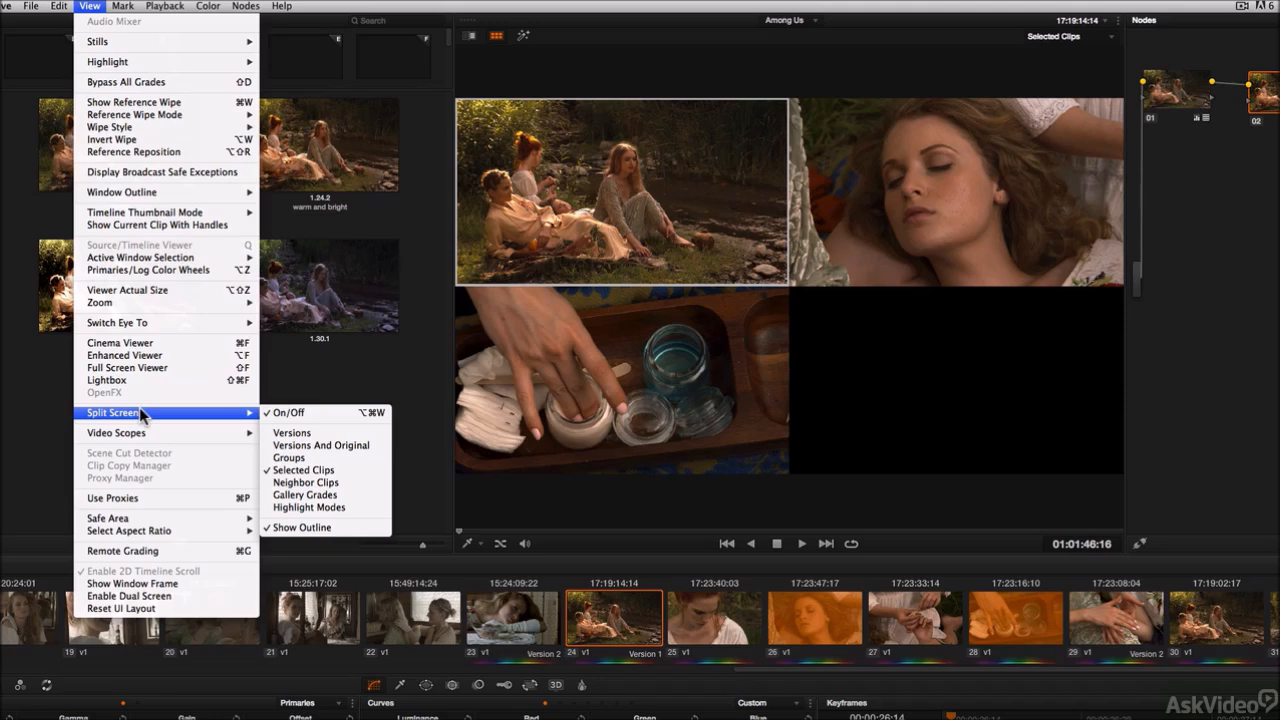
{"action": "left_click", "coordinate": [311, 527]}
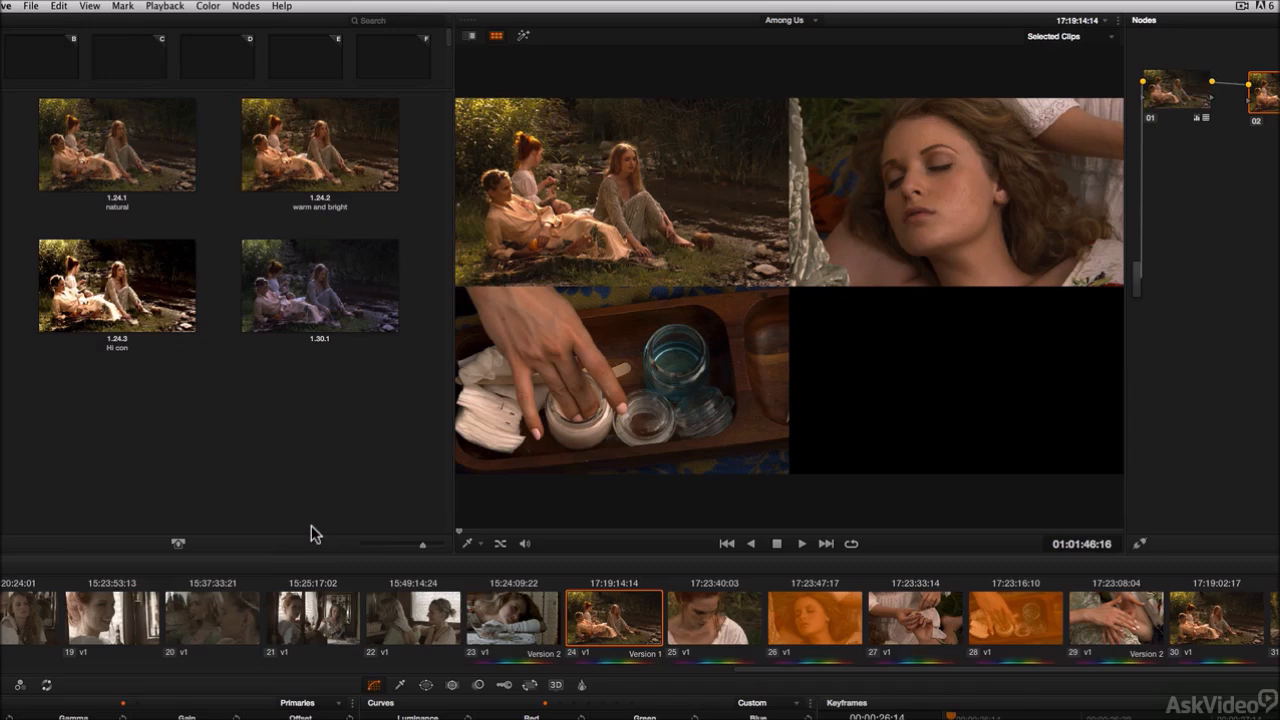
Step: Turn off the split-screen viewer
{"action": "left_click", "coordinate": [89, 6]}
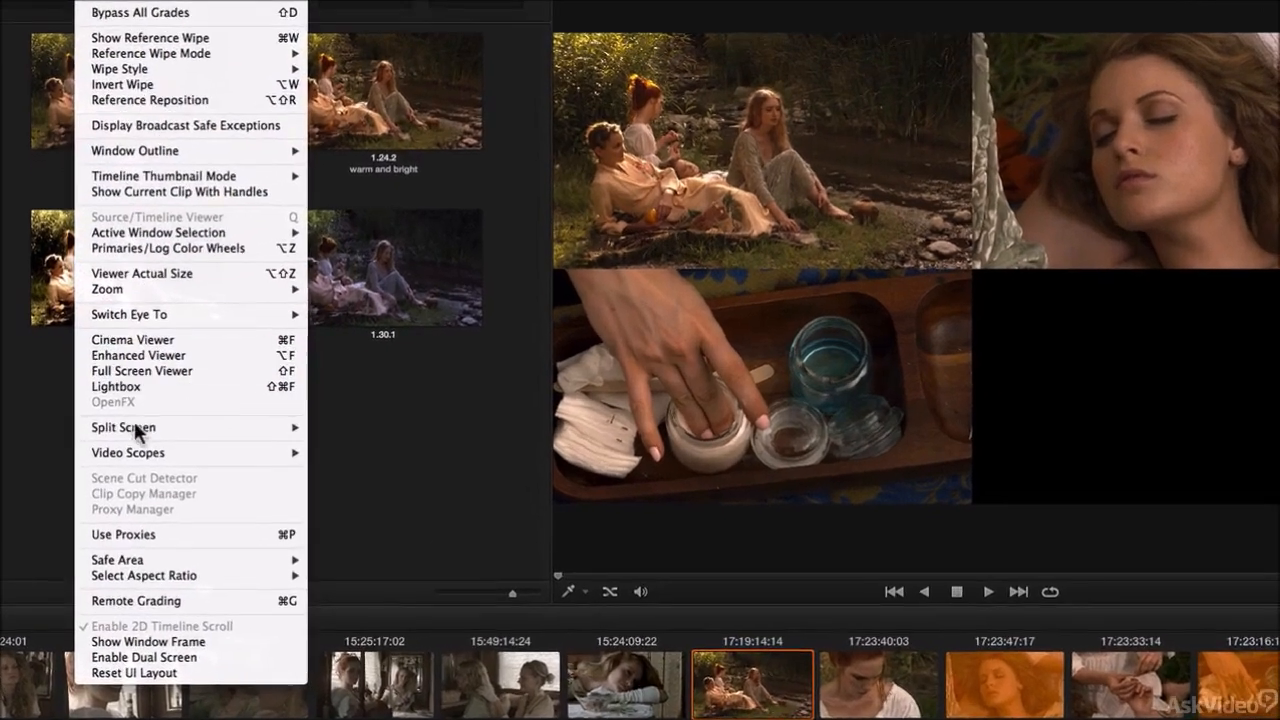
{"action": "mouse_move", "coordinate": [147, 432]}
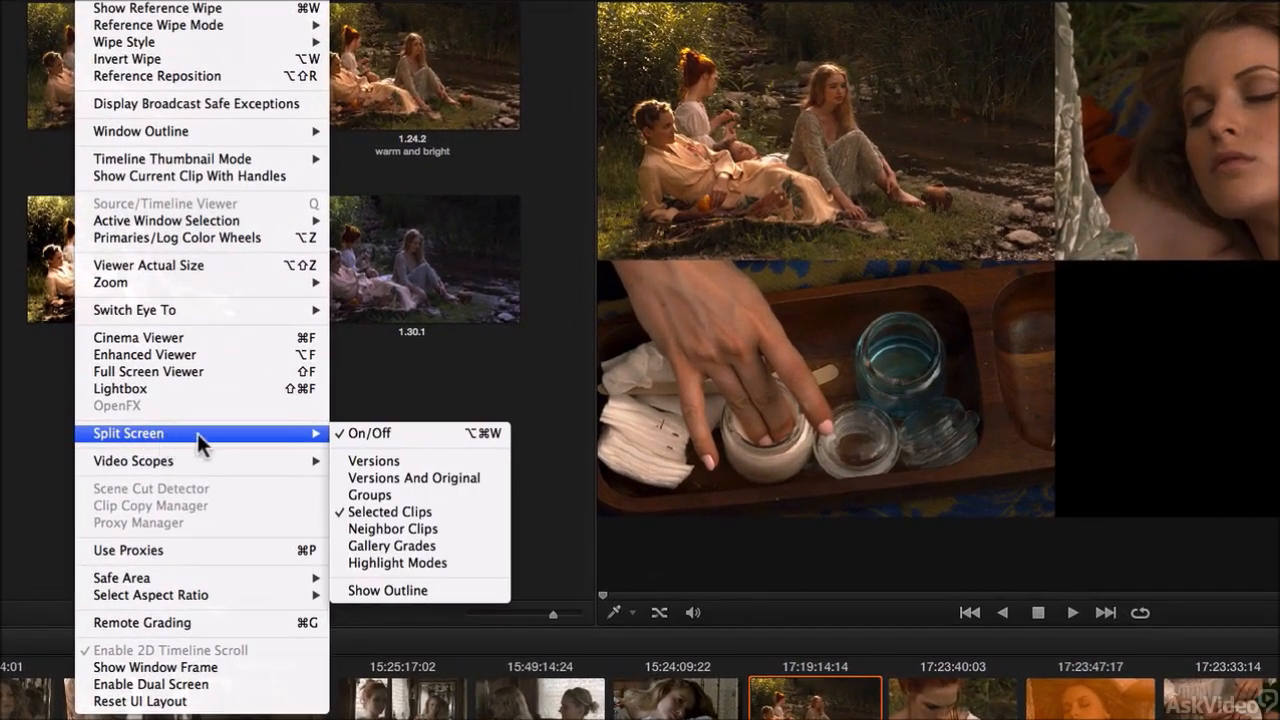
{"action": "left_click", "coordinate": [420, 437]}
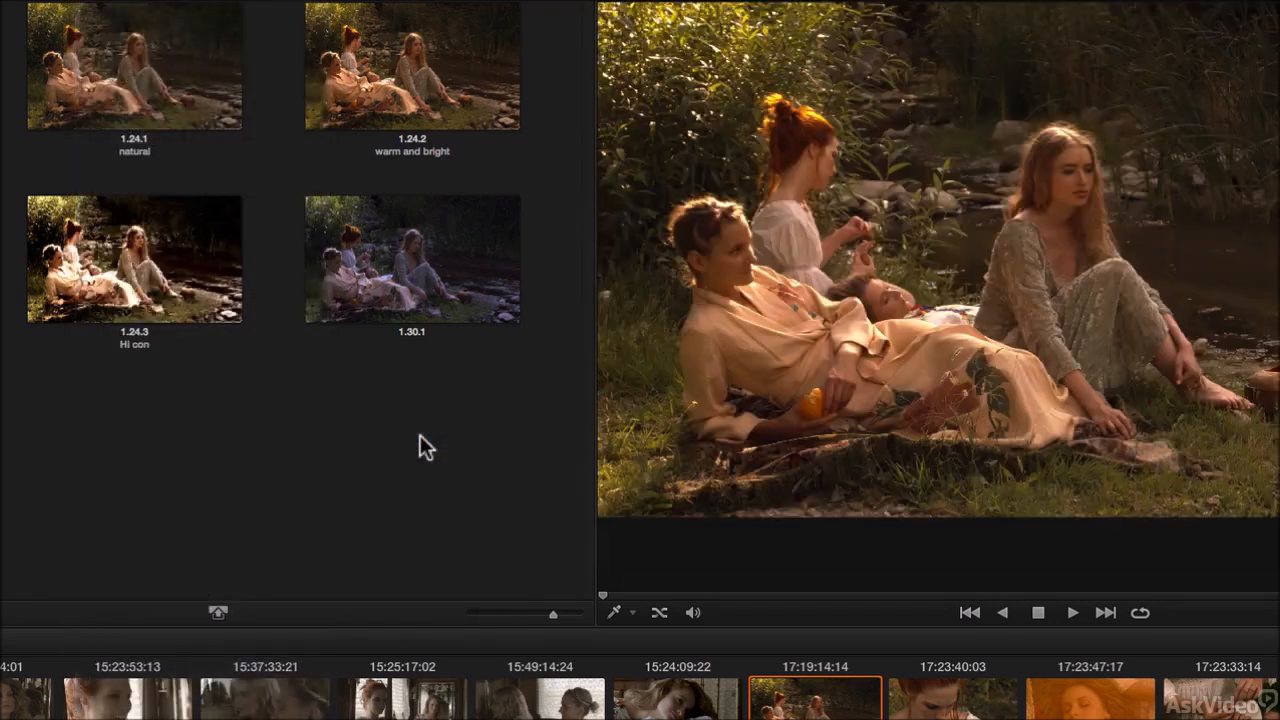